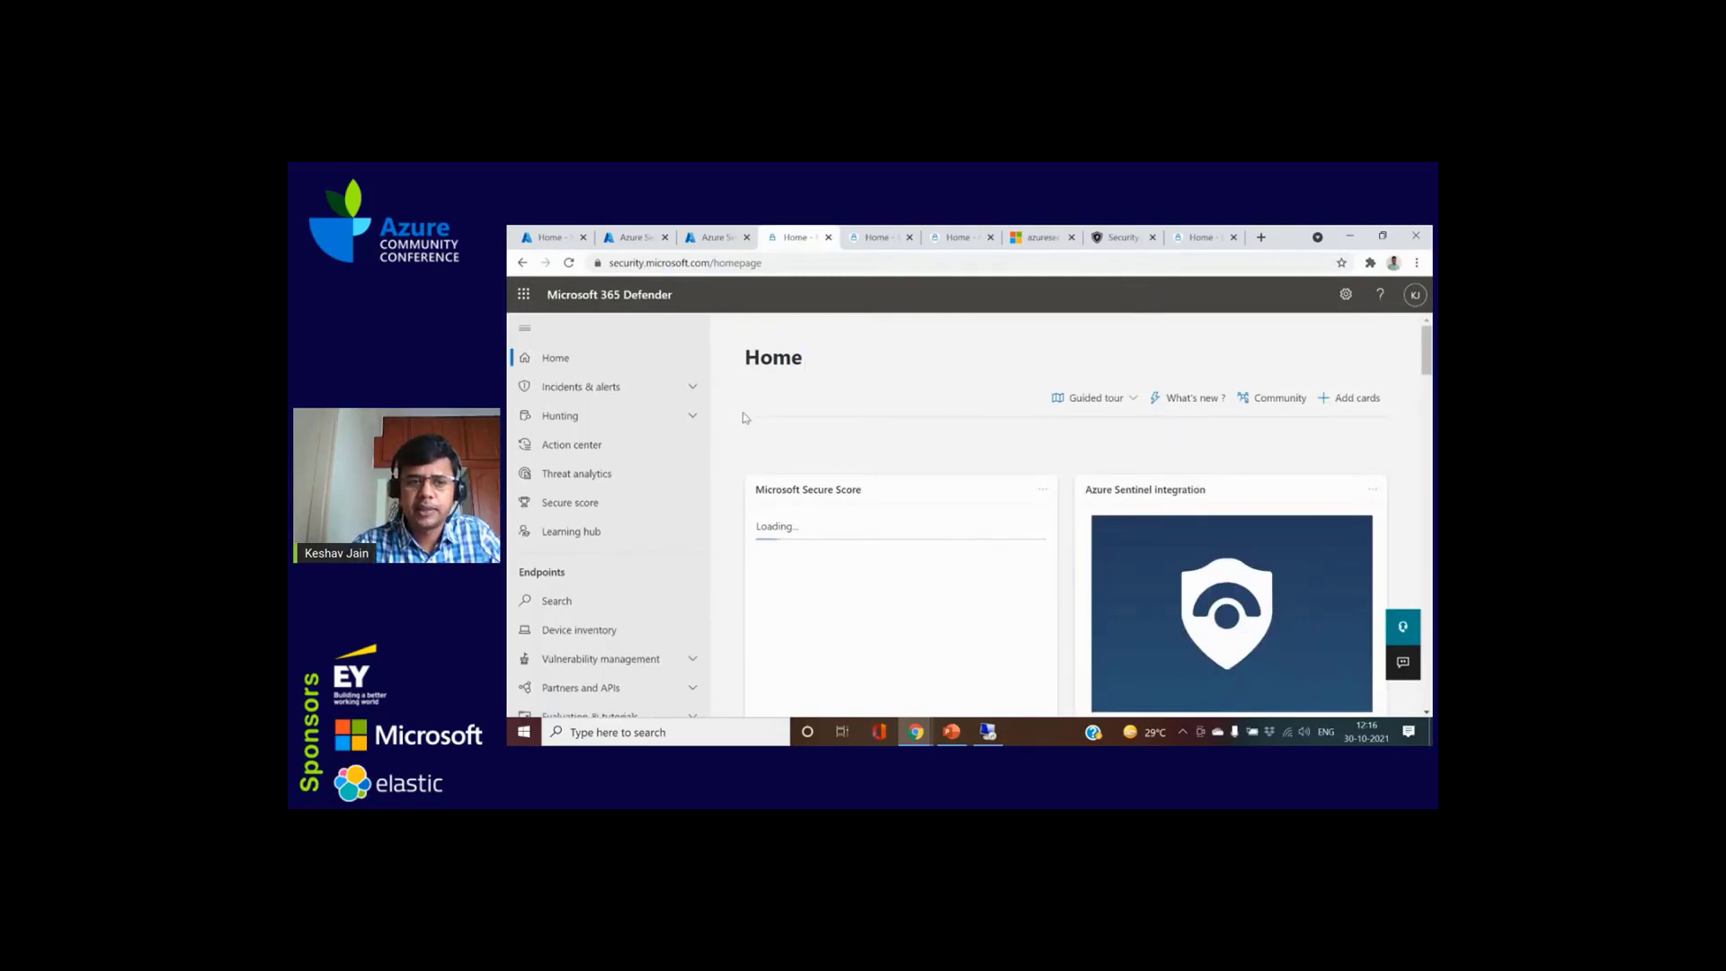
Step: Open the Incidents list in Microsoft 365 Defender and review the recent incidents with their severities
{"action": "left_click", "coordinate": [628, 392]}
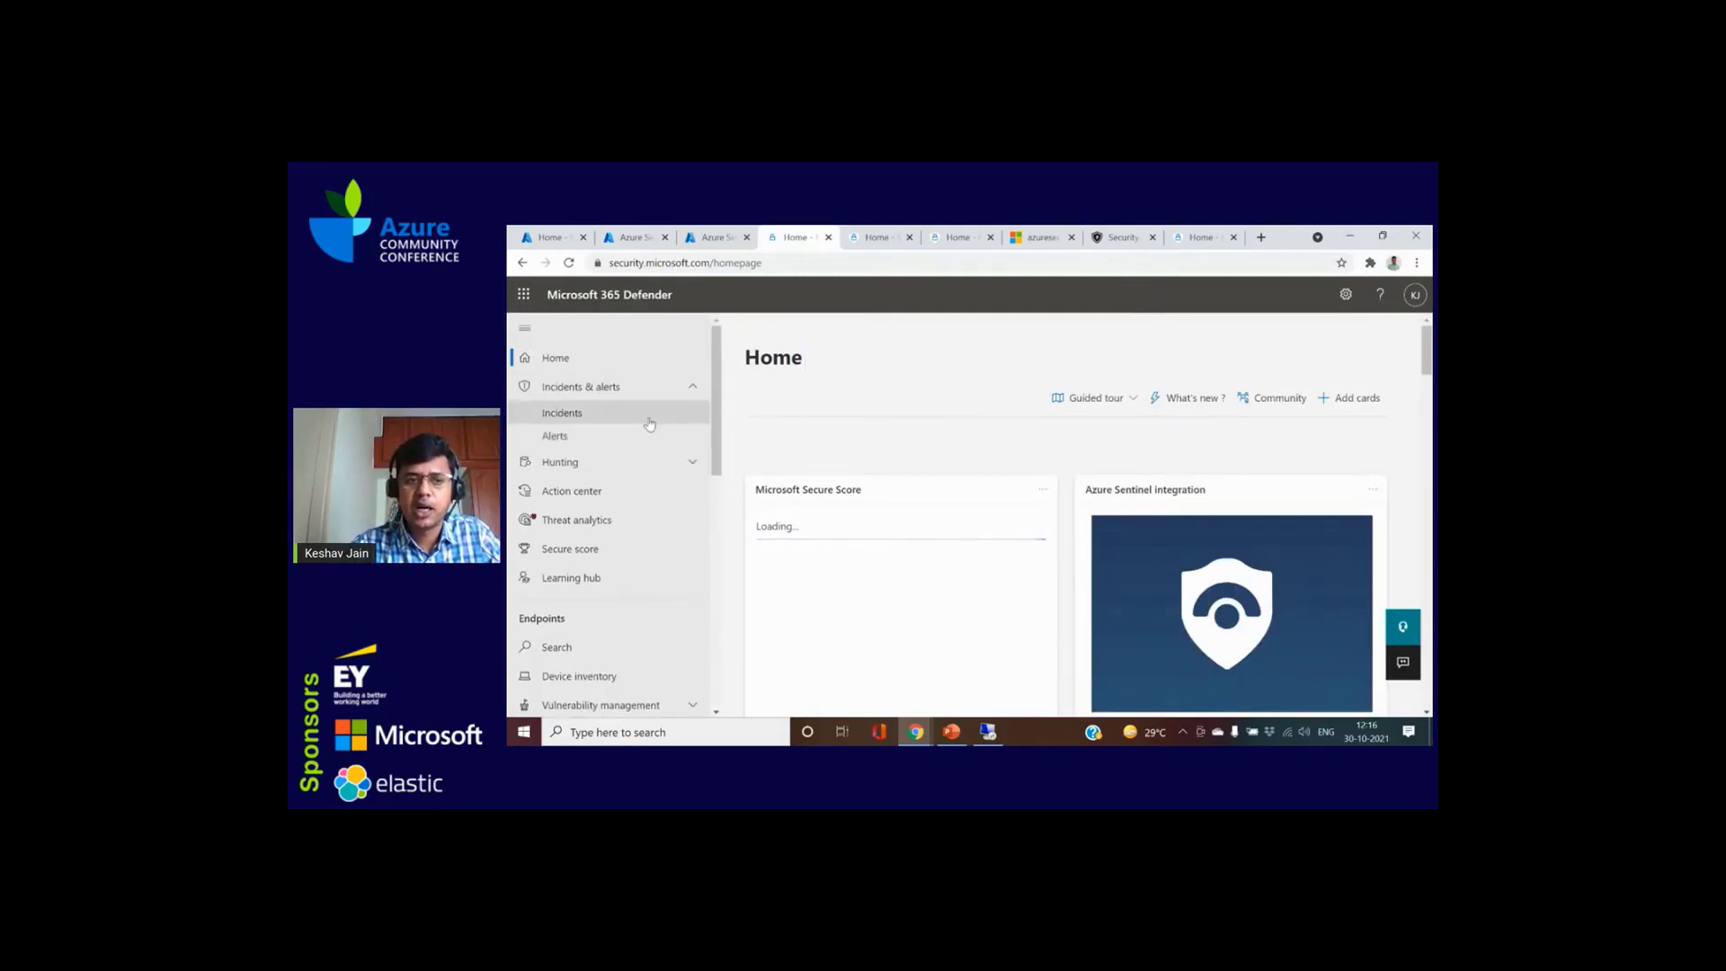
{"action": "left_click", "coordinate": [641, 418]}
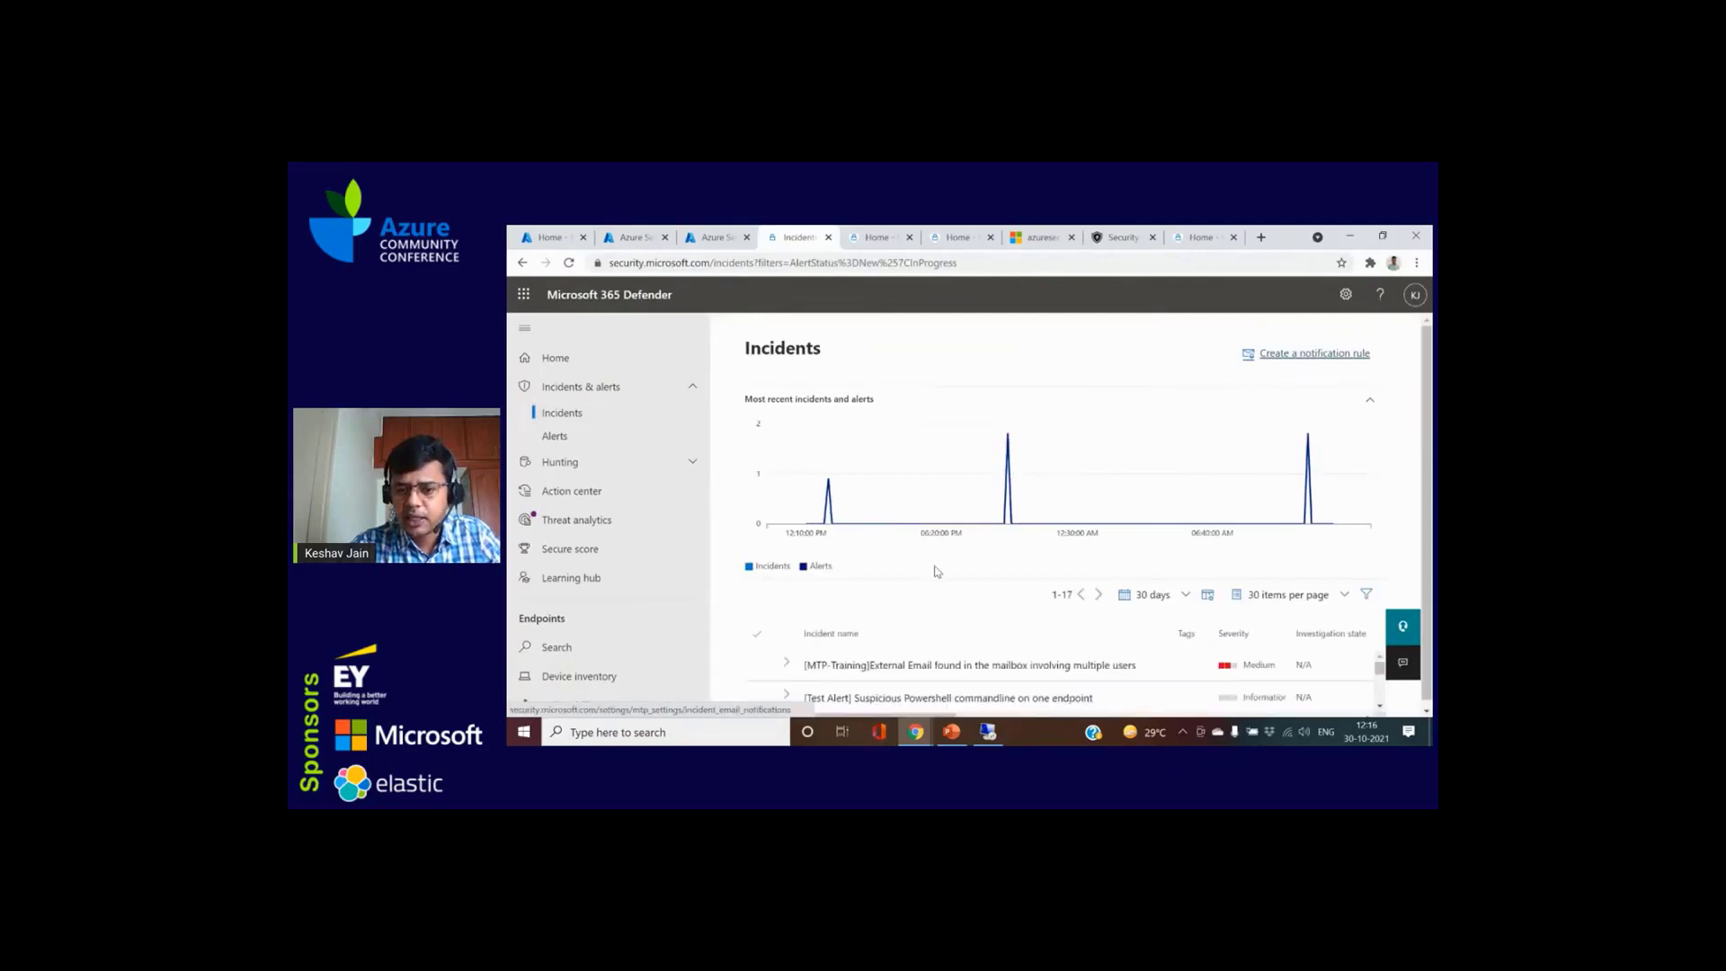
{"action": "scroll", "coordinate": [937, 571], "scroll_direction": "down", "scroll_amount": 1}
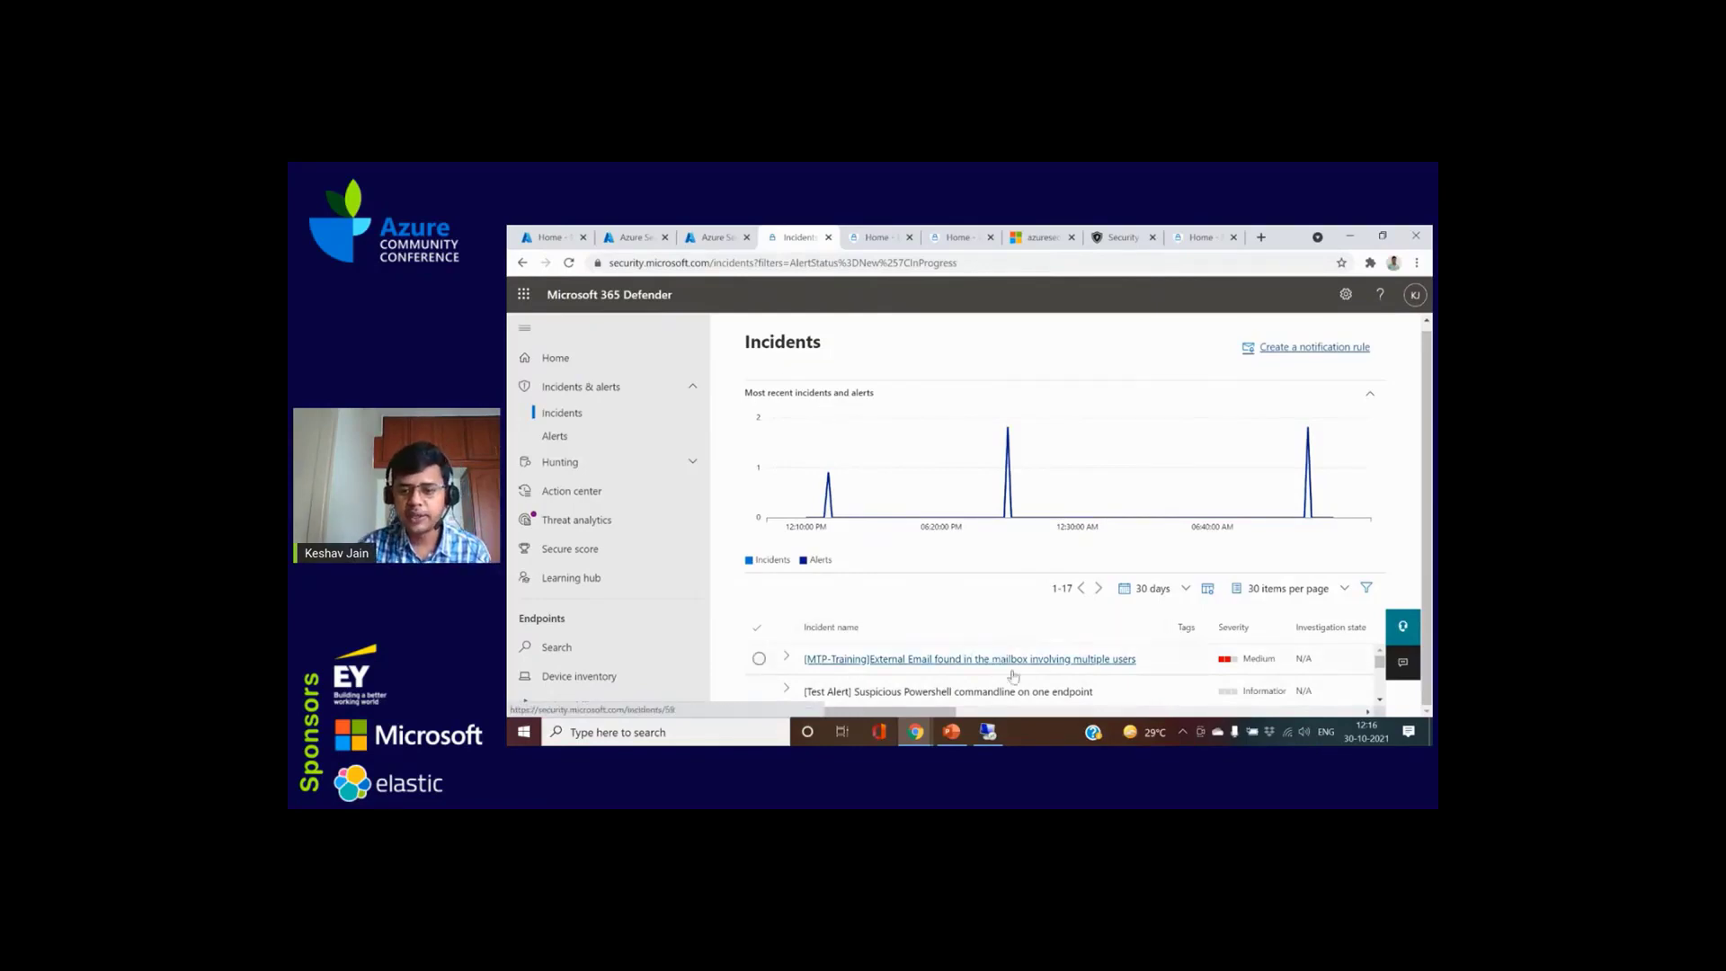
{"action": "scroll", "coordinate": [917, 670], "scroll_direction": "down", "scroll_amount": 3}
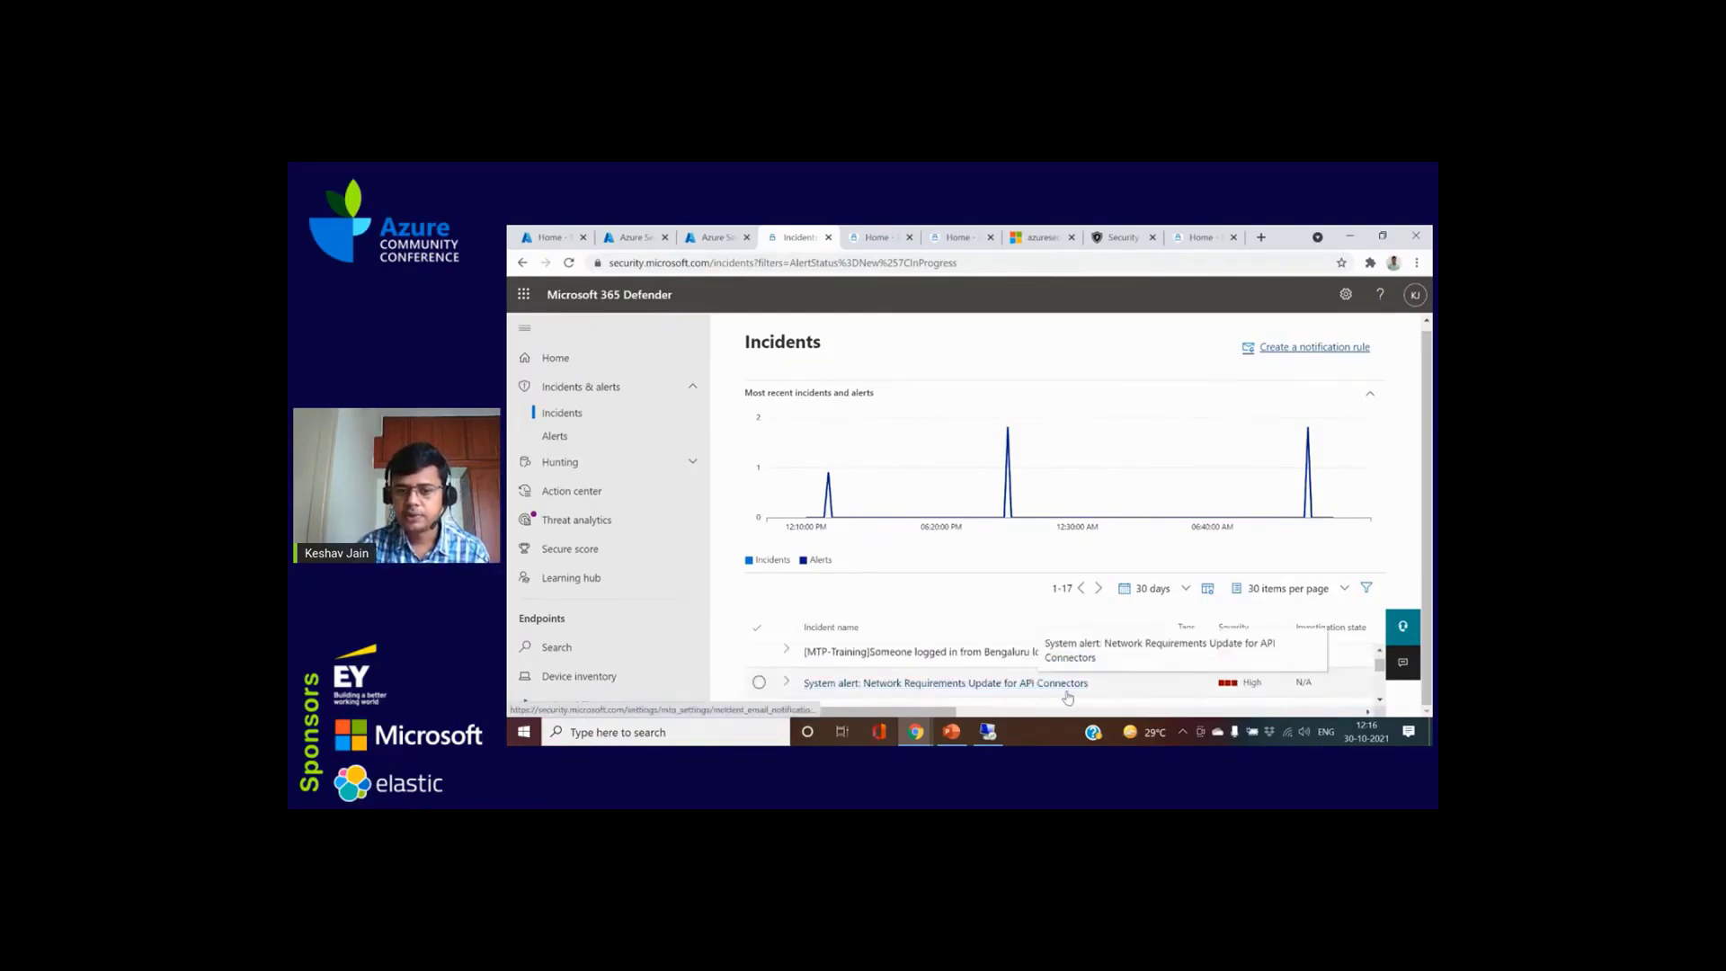
{"action": "scroll", "coordinate": [940, 668], "scroll_direction": "up", "scroll_amount": 2}
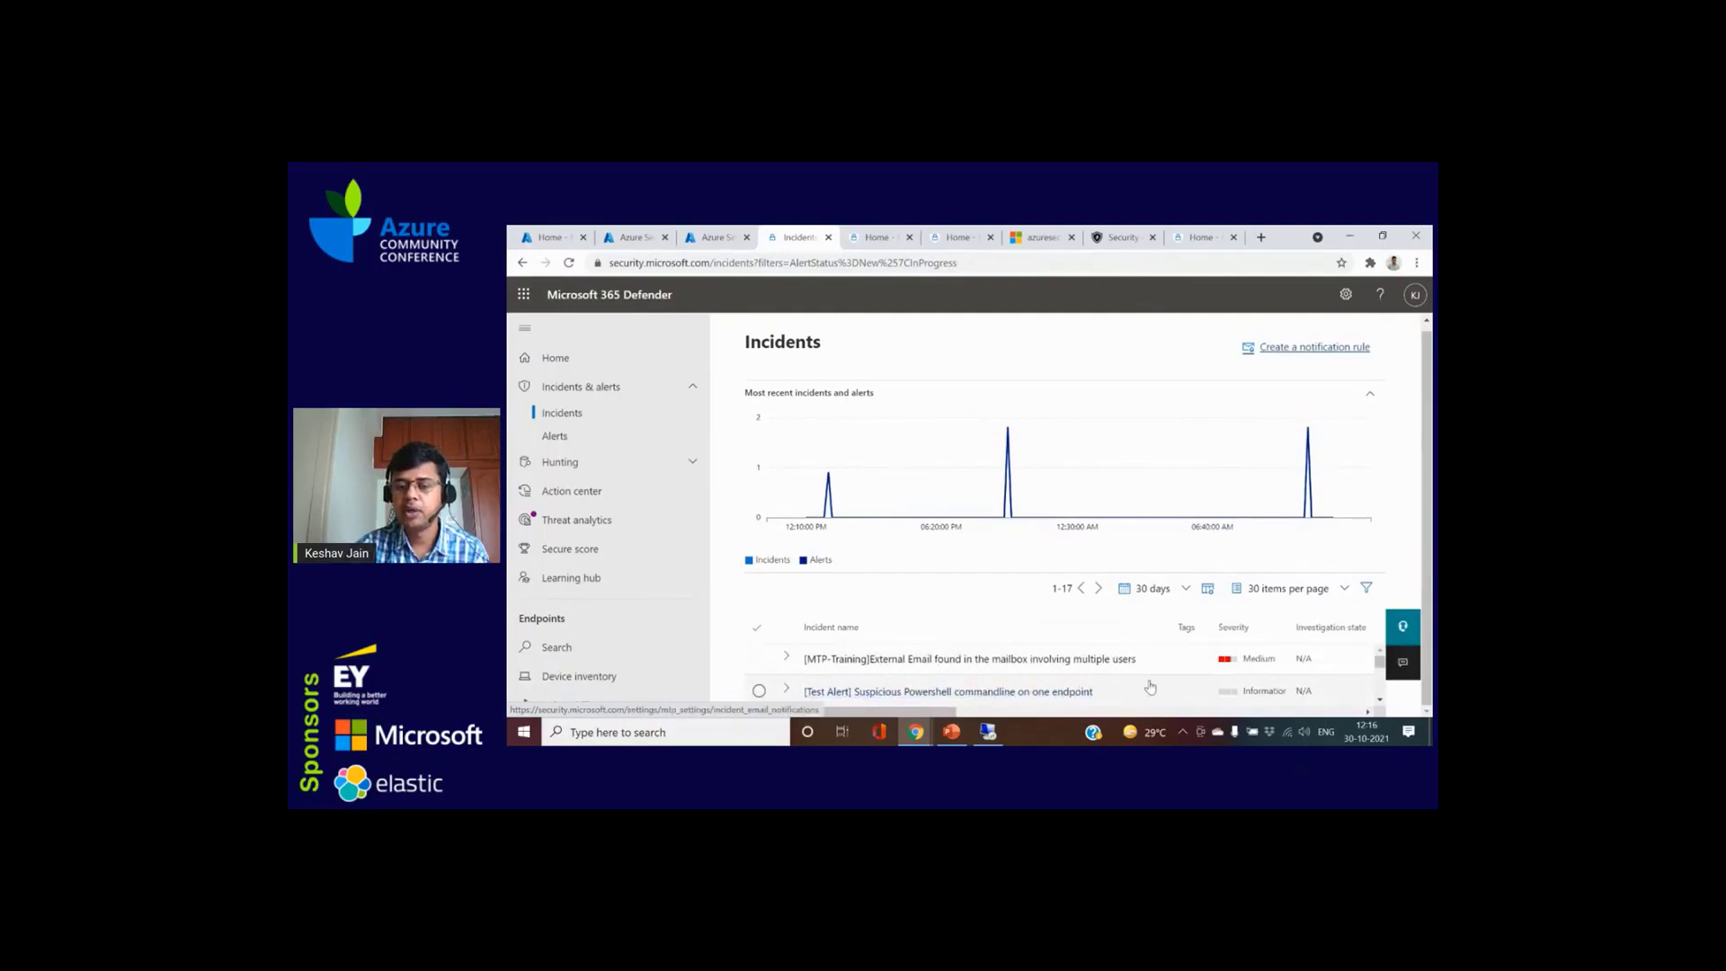
{"action": "scroll", "coordinate": [1150, 687], "scroll_direction": "down", "scroll_amount": 1}
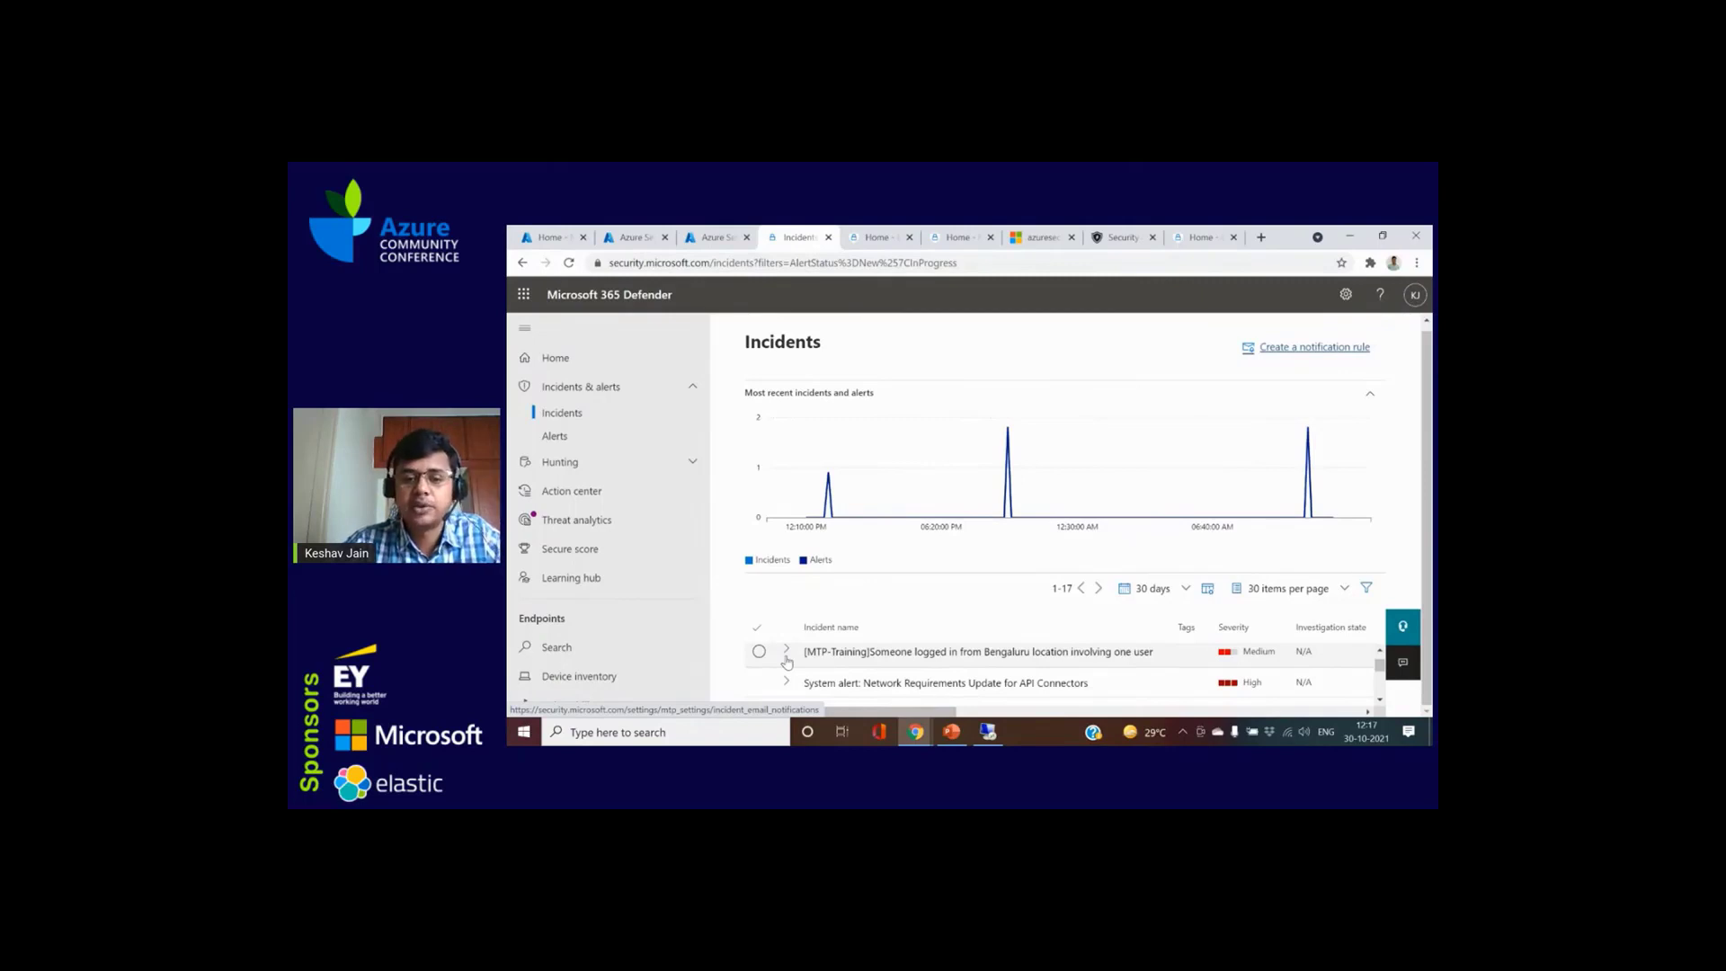
{"action": "scroll", "coordinate": [809, 665], "scroll_direction": "down", "scroll_amount": 2}
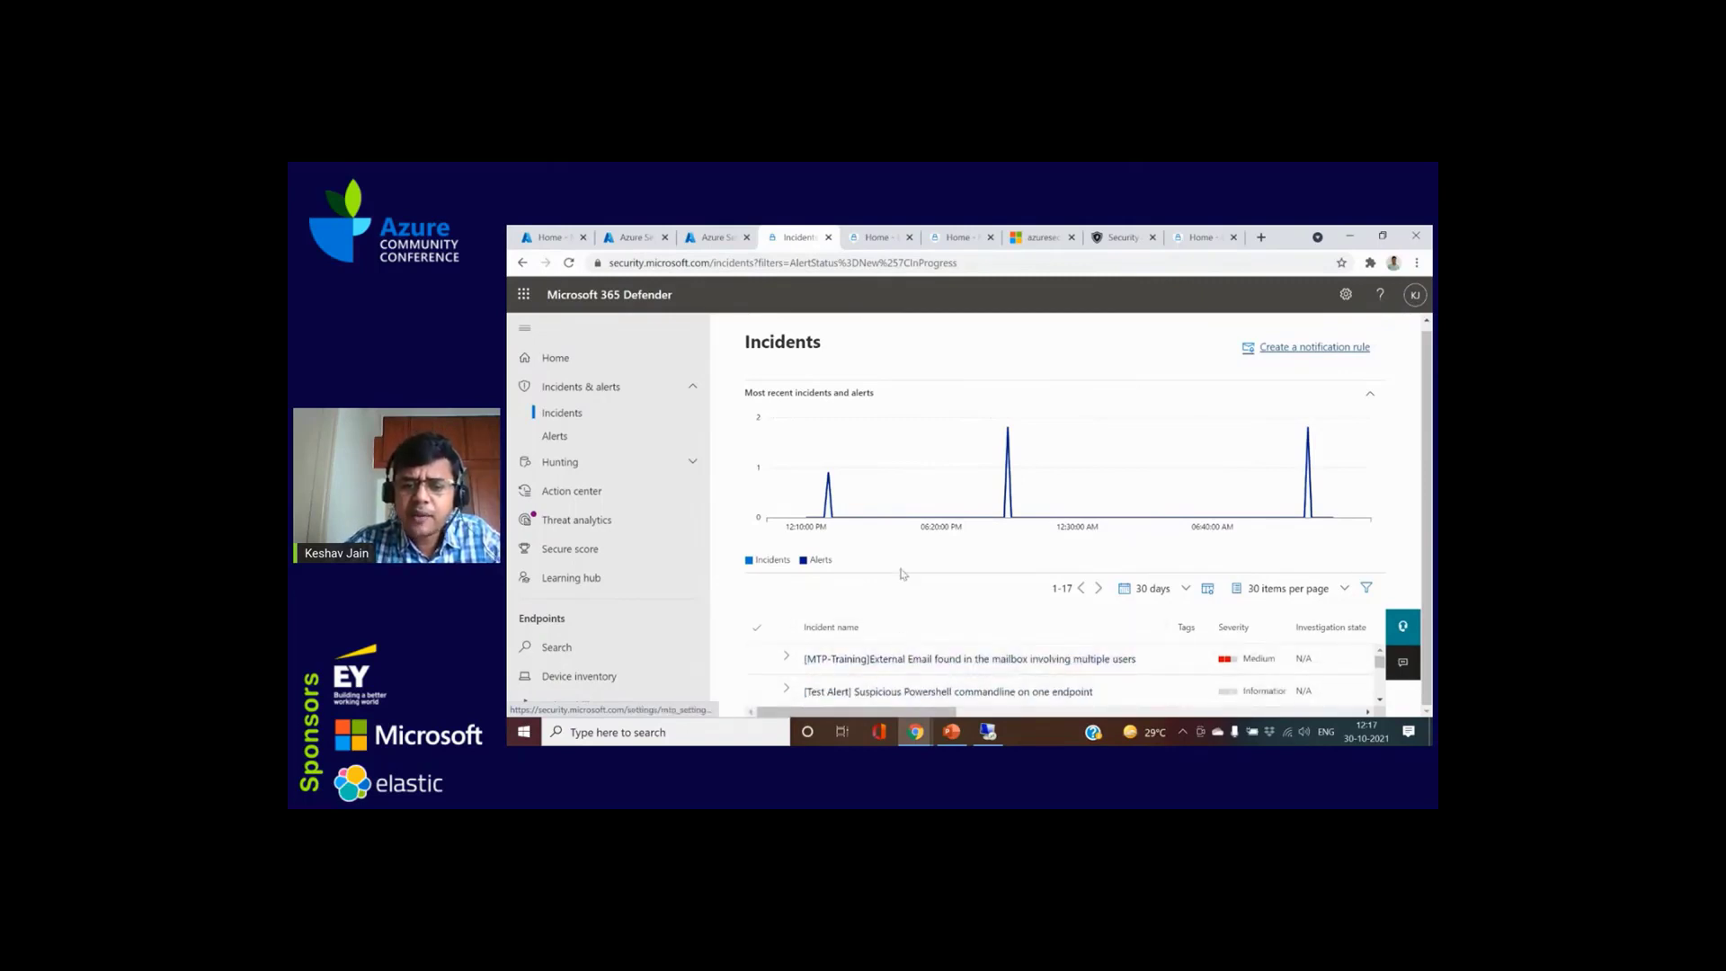
{"action": "scroll", "coordinate": [872, 676], "scroll_direction": "down", "scroll_amount": 2}
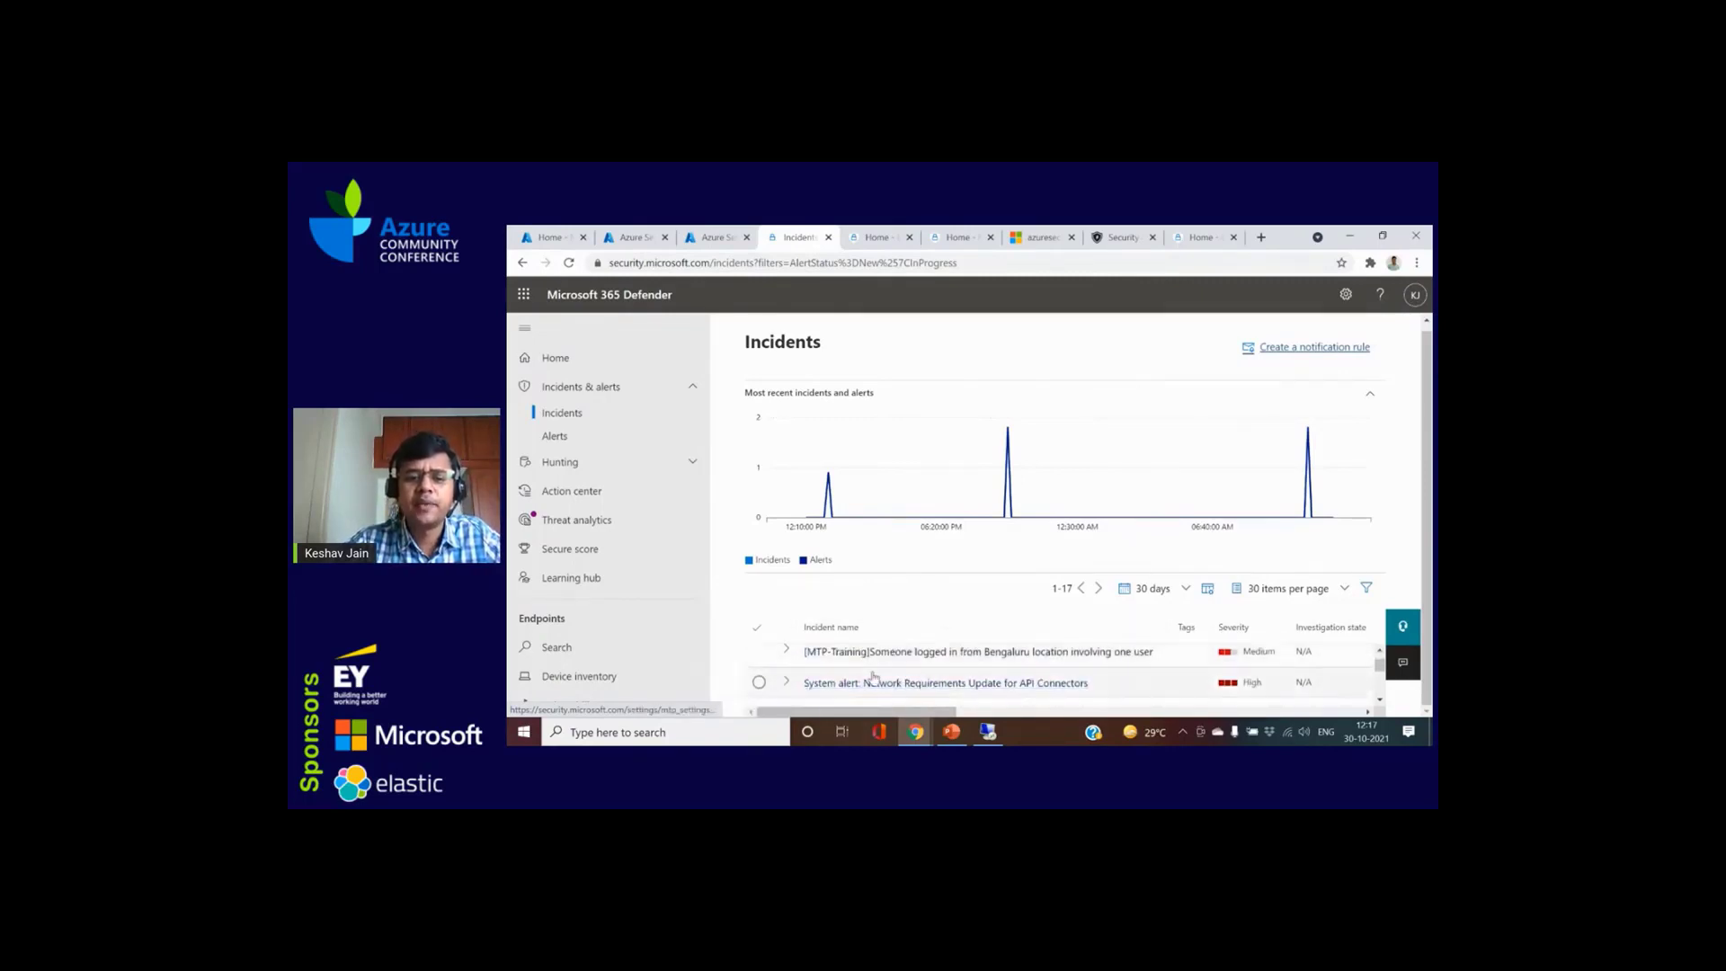
Step: Open the incident "System alert: Network Requirements Update for API Connectors" and view its alerts
{"action": "left_click", "coordinate": [1078, 680]}
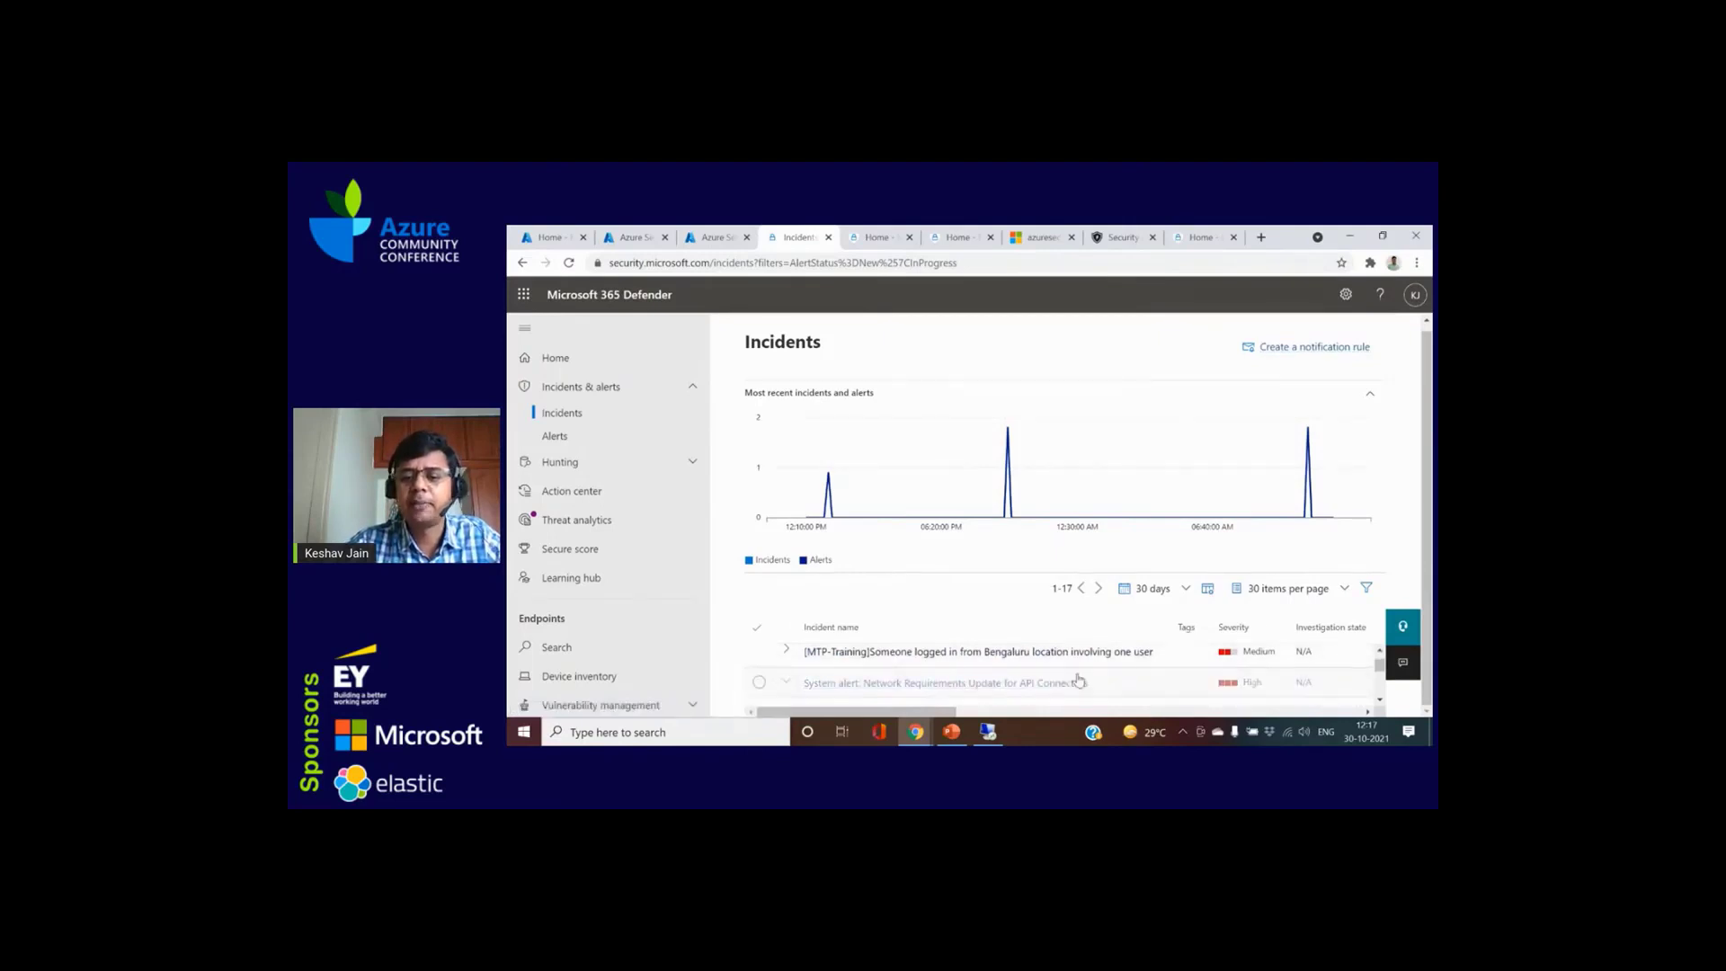
{"action": "left_click", "coordinate": [986, 684]}
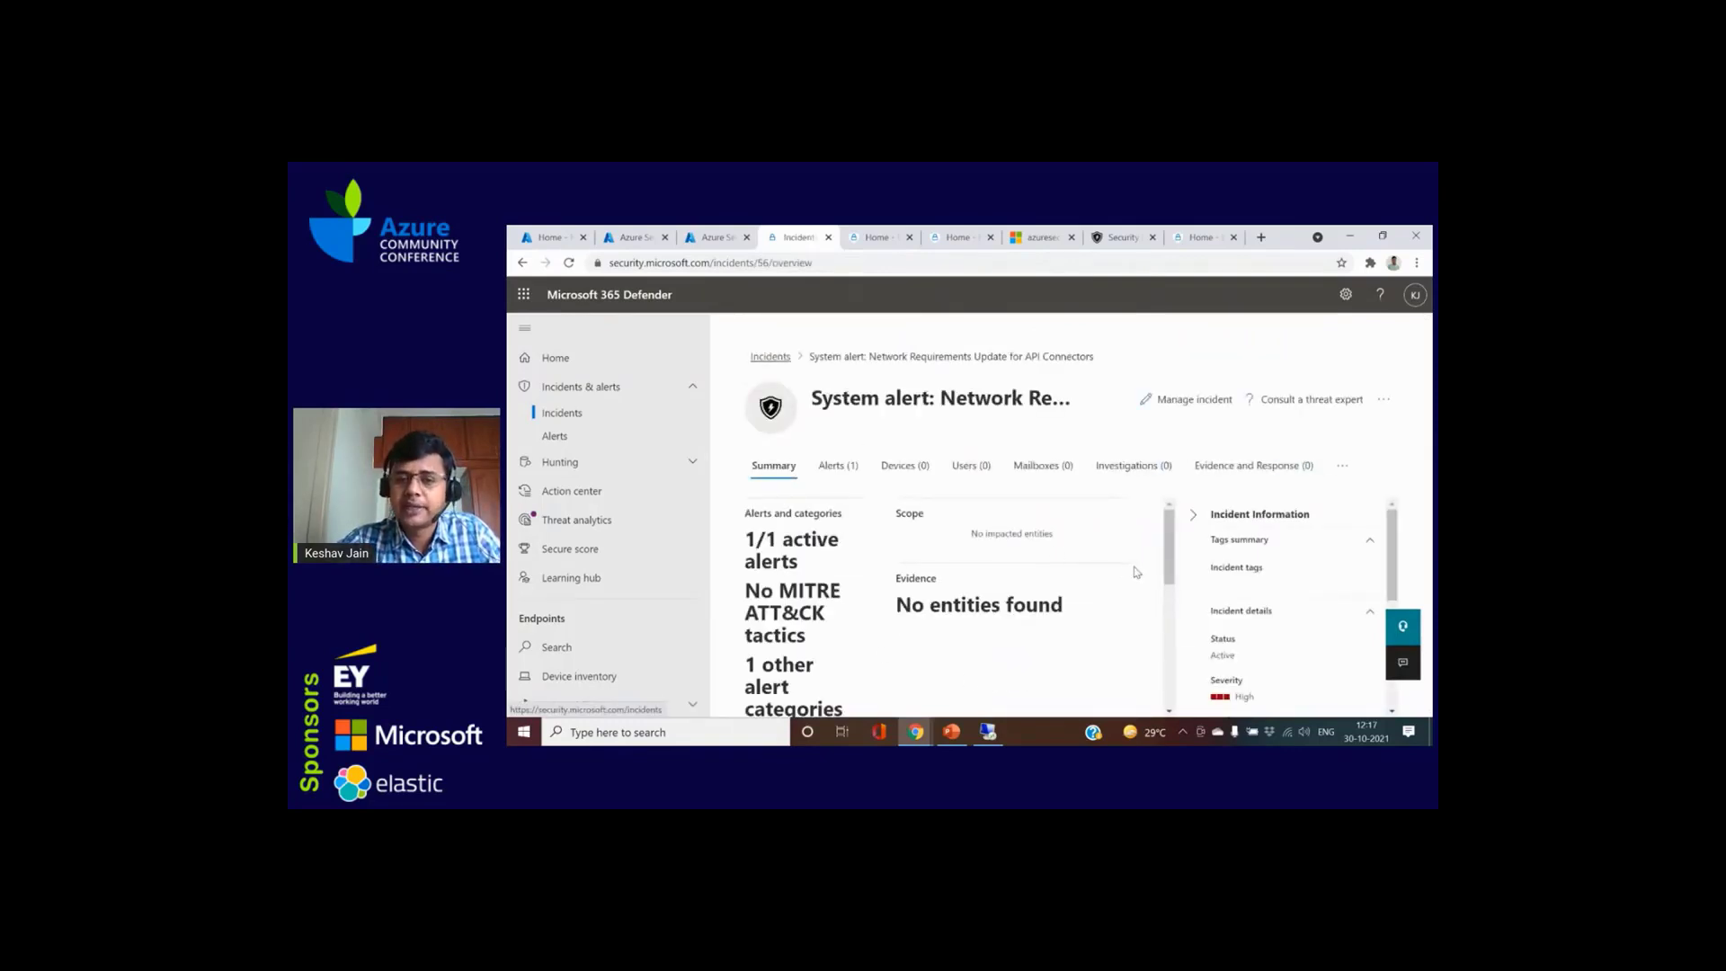
{"action": "left_click", "coordinate": [860, 478]}
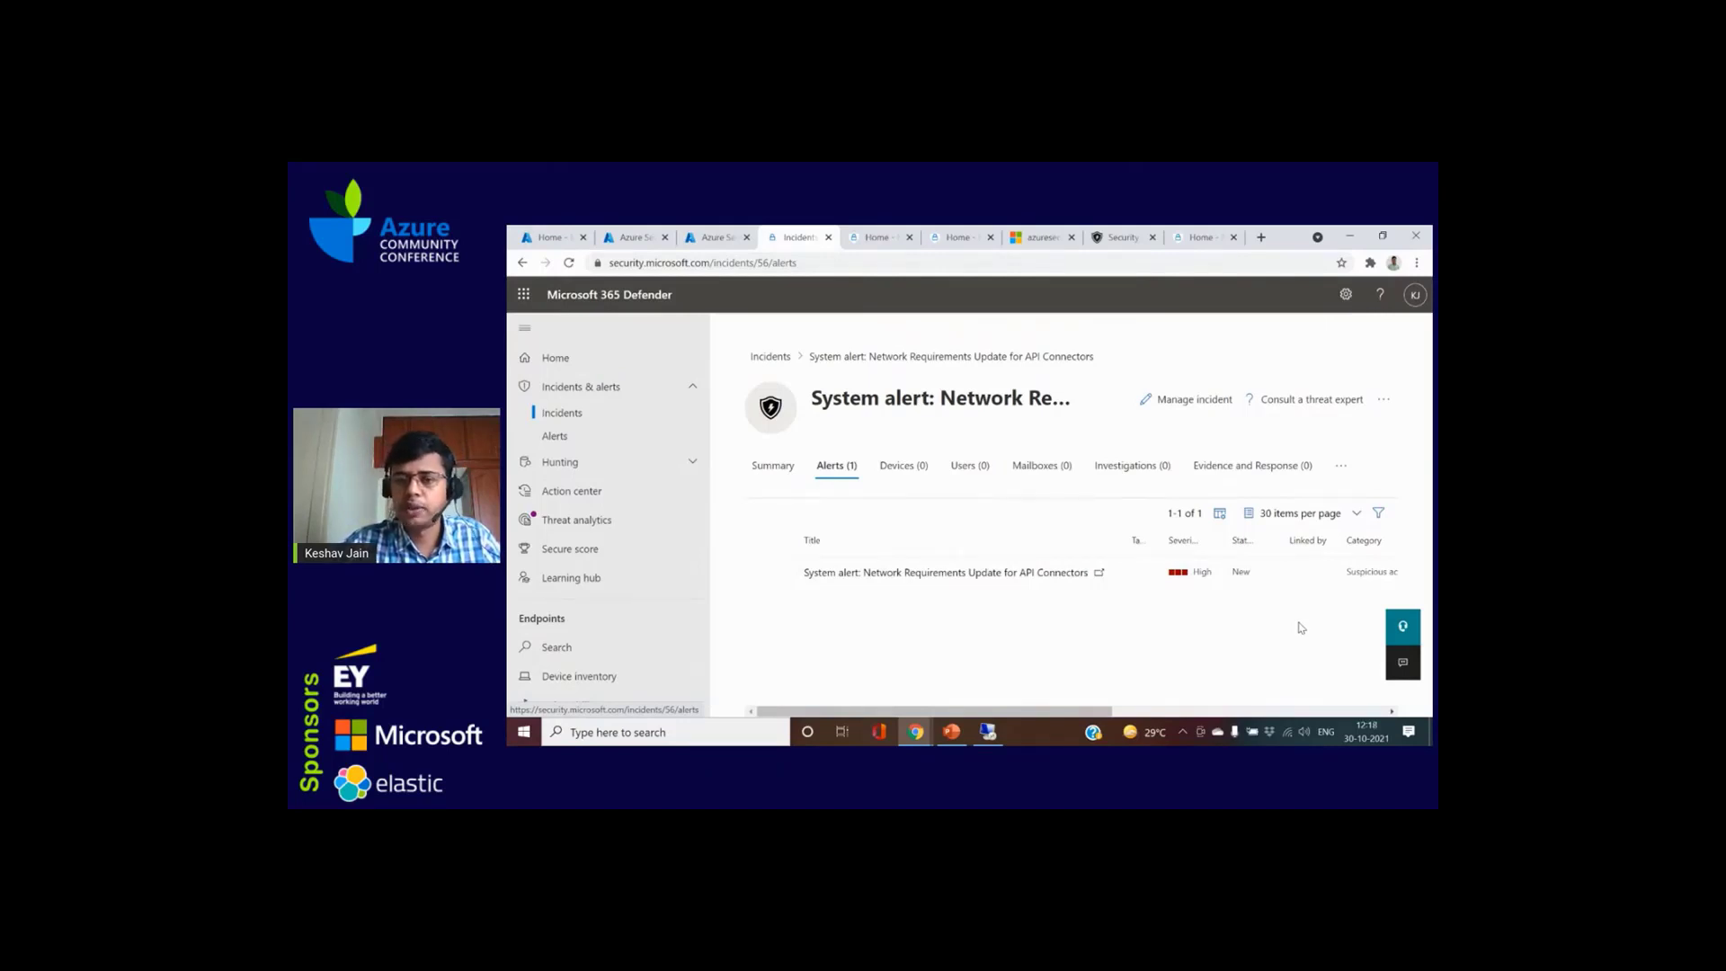
Step: Look over the Microsoft 365 Defender home dashboard, including the secure score, Azure Sentinel integration and attack simulation cards
{"action": "left_click", "coordinate": [872, 237]}
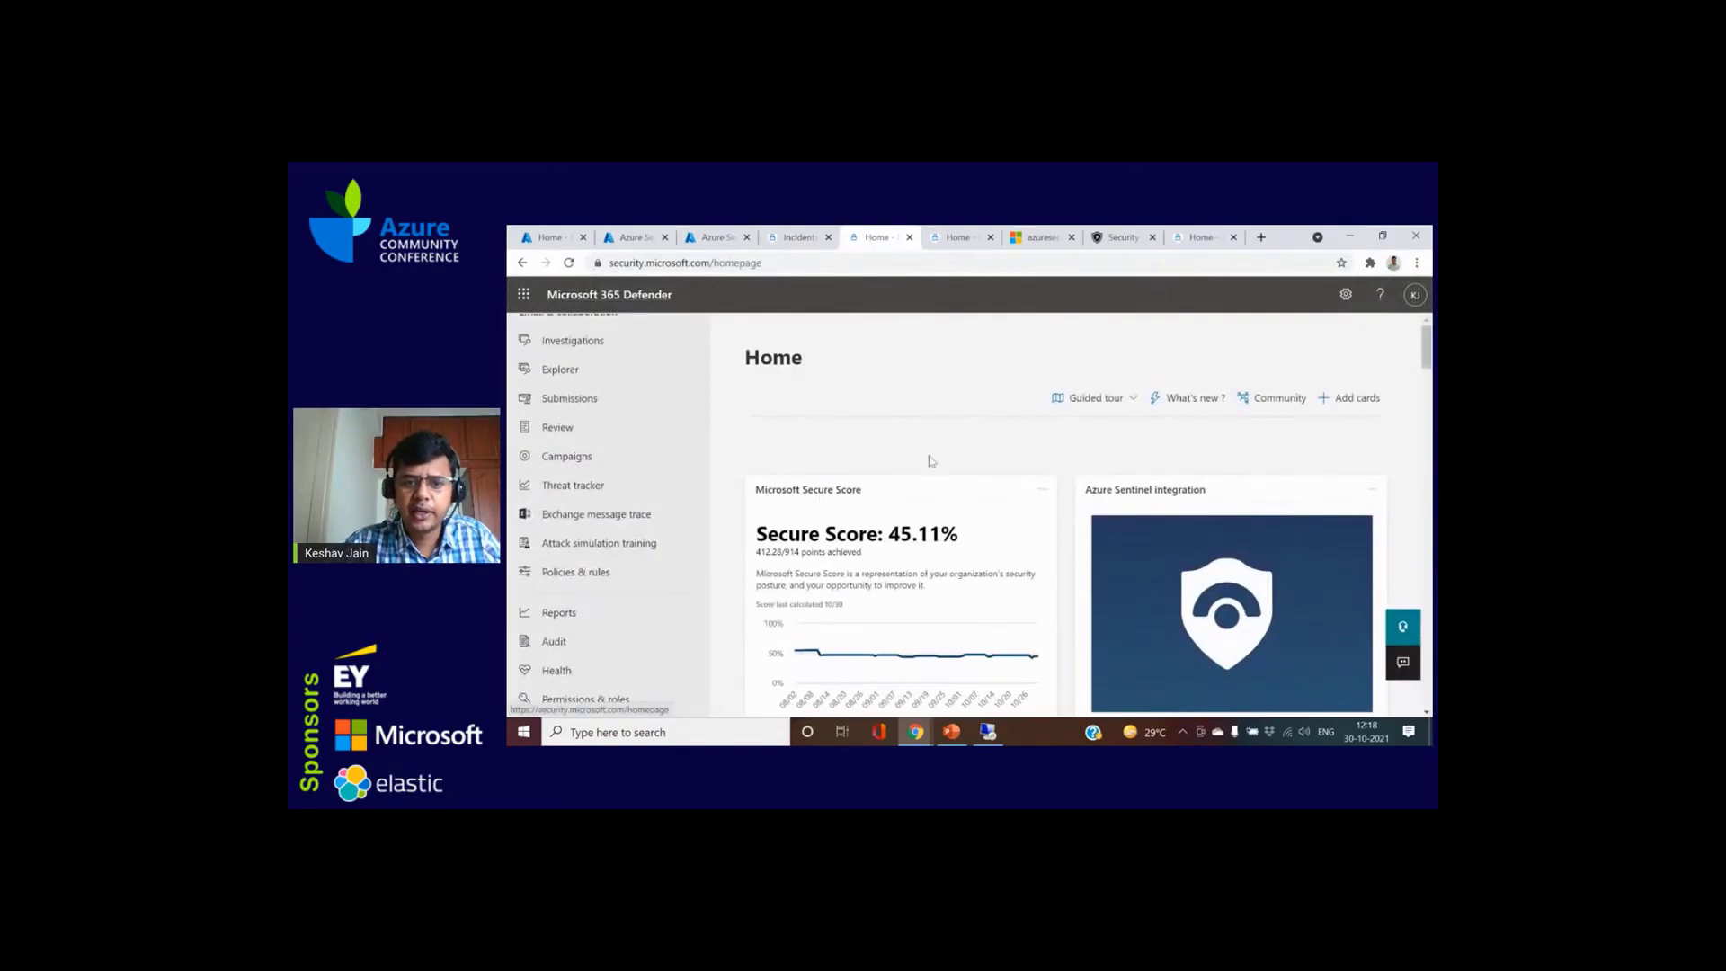
{"action": "scroll", "coordinate": [979, 571], "scroll_direction": "down", "scroll_amount": 2}
{"action": "scroll", "coordinate": [980, 572], "scroll_direction": "down", "scroll_amount": 5}
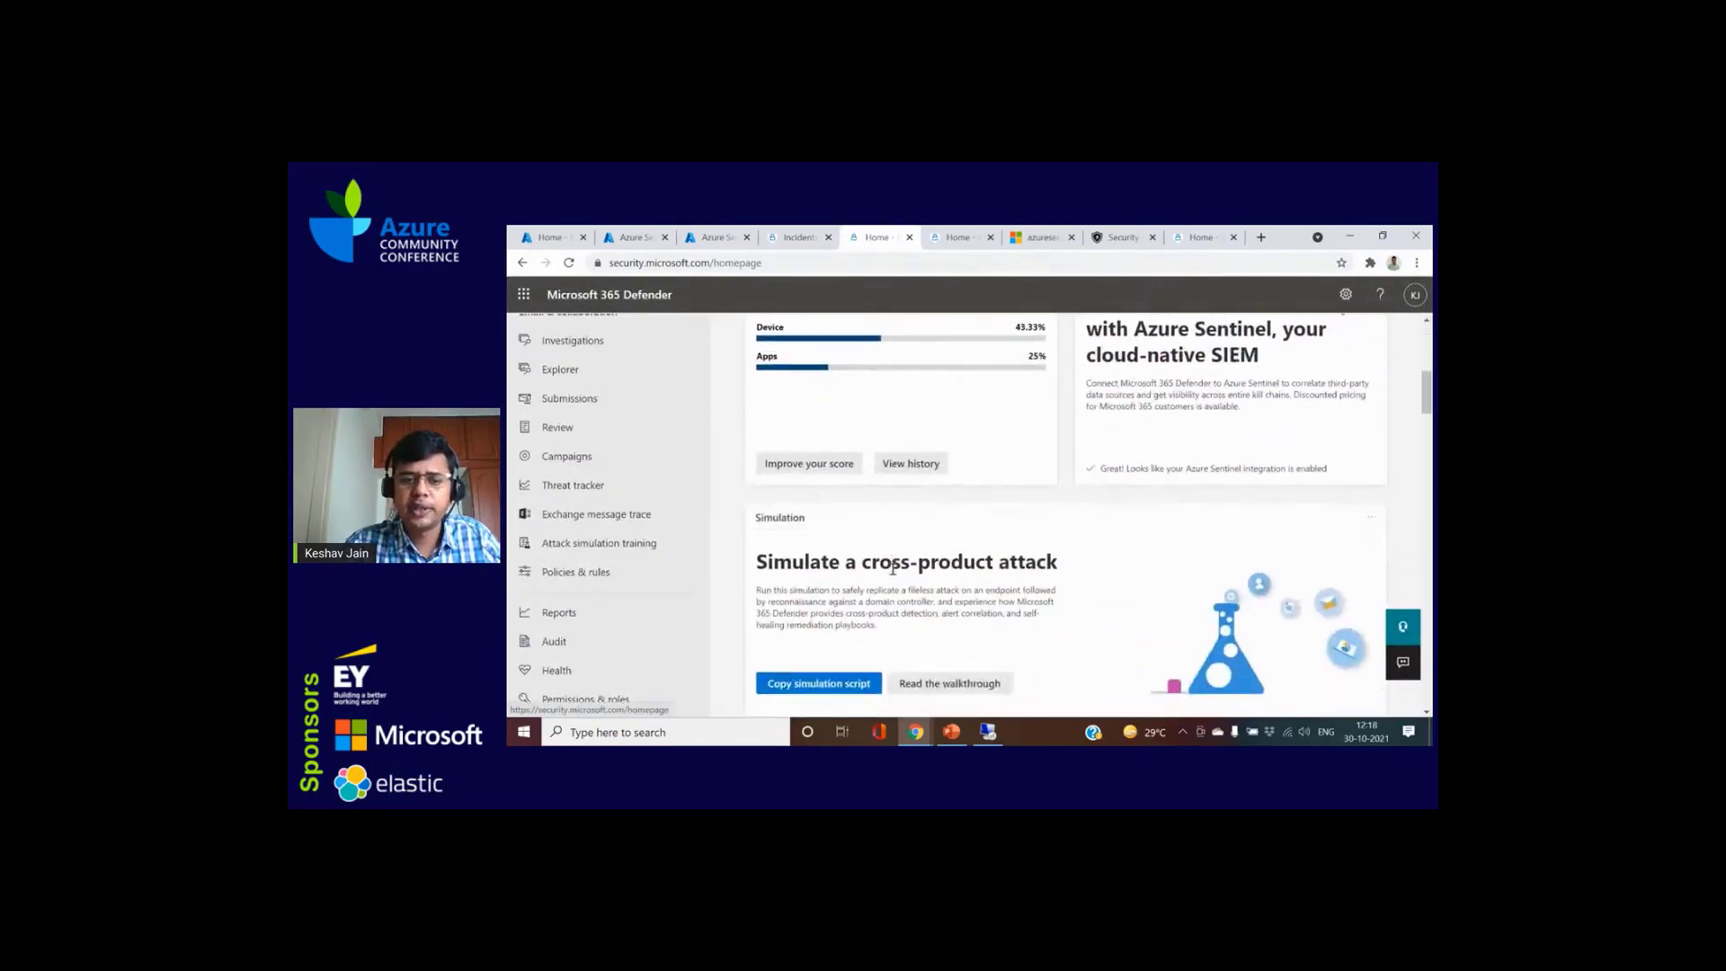
{"action": "scroll", "coordinate": [899, 565], "scroll_direction": "down", "scroll_amount": 2}
Step: View the Microsoft Endpoint Manager admin center home and the Microsoft Defender Security Center's security operations dashboard
{"action": "left_click", "coordinate": [957, 237]}
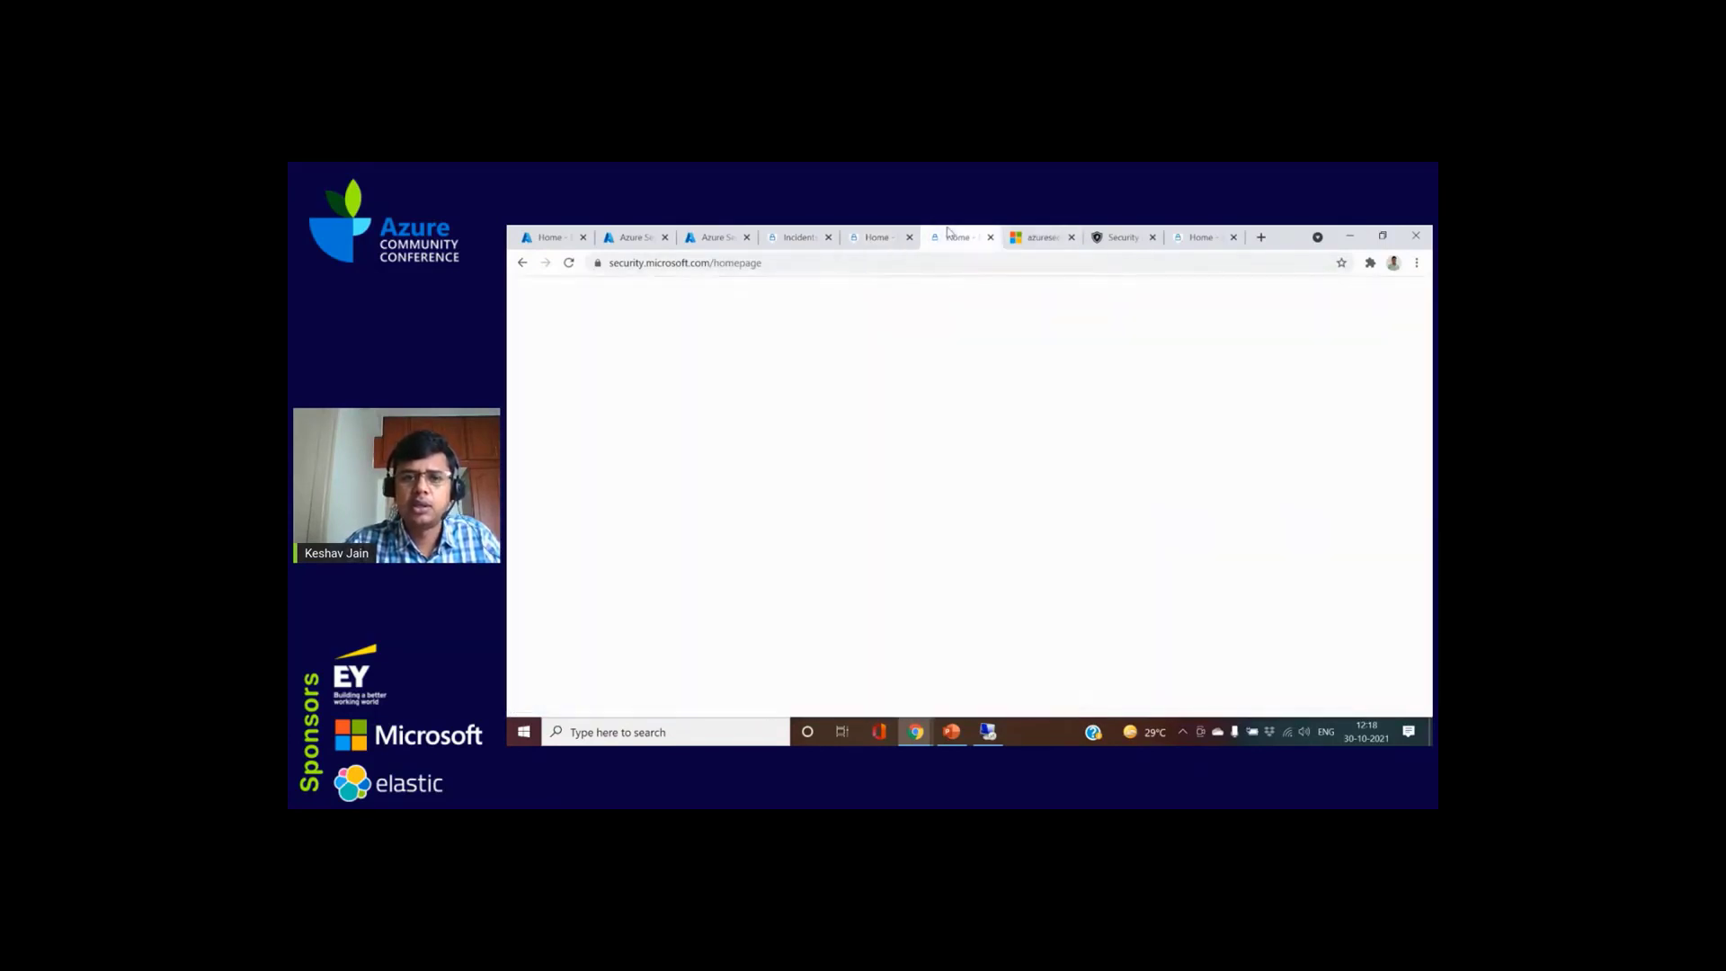
{"action": "left_click", "coordinate": [1047, 233]}
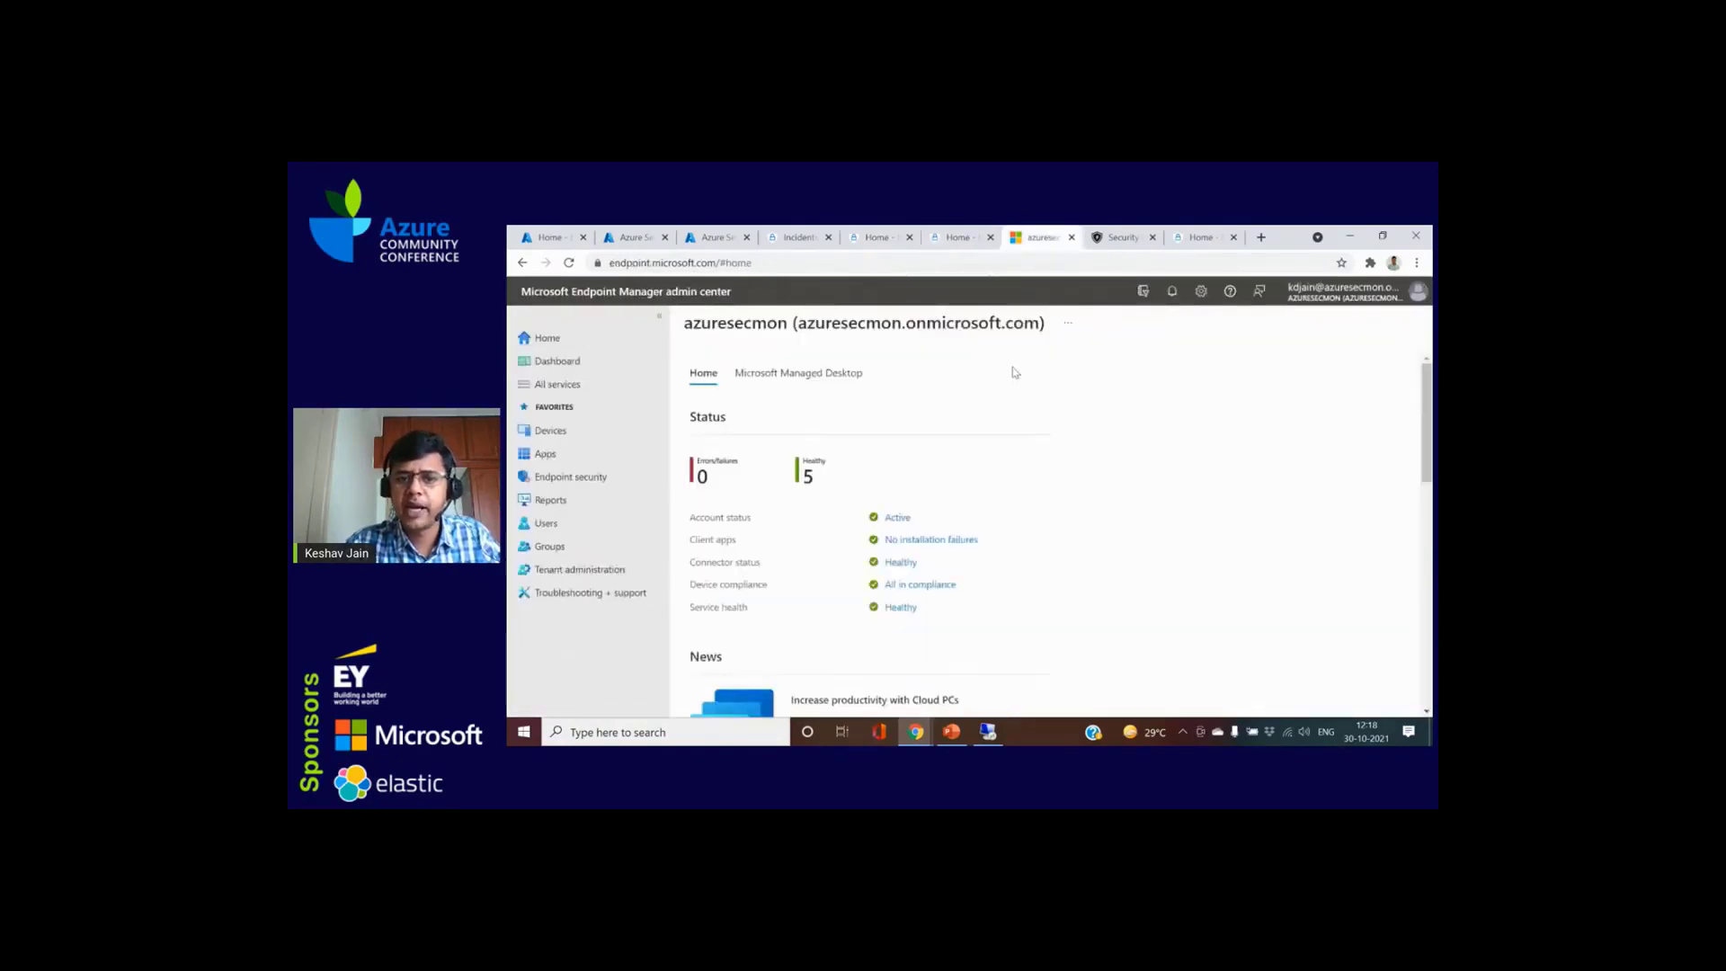
{"action": "left_click", "coordinate": [1108, 238]}
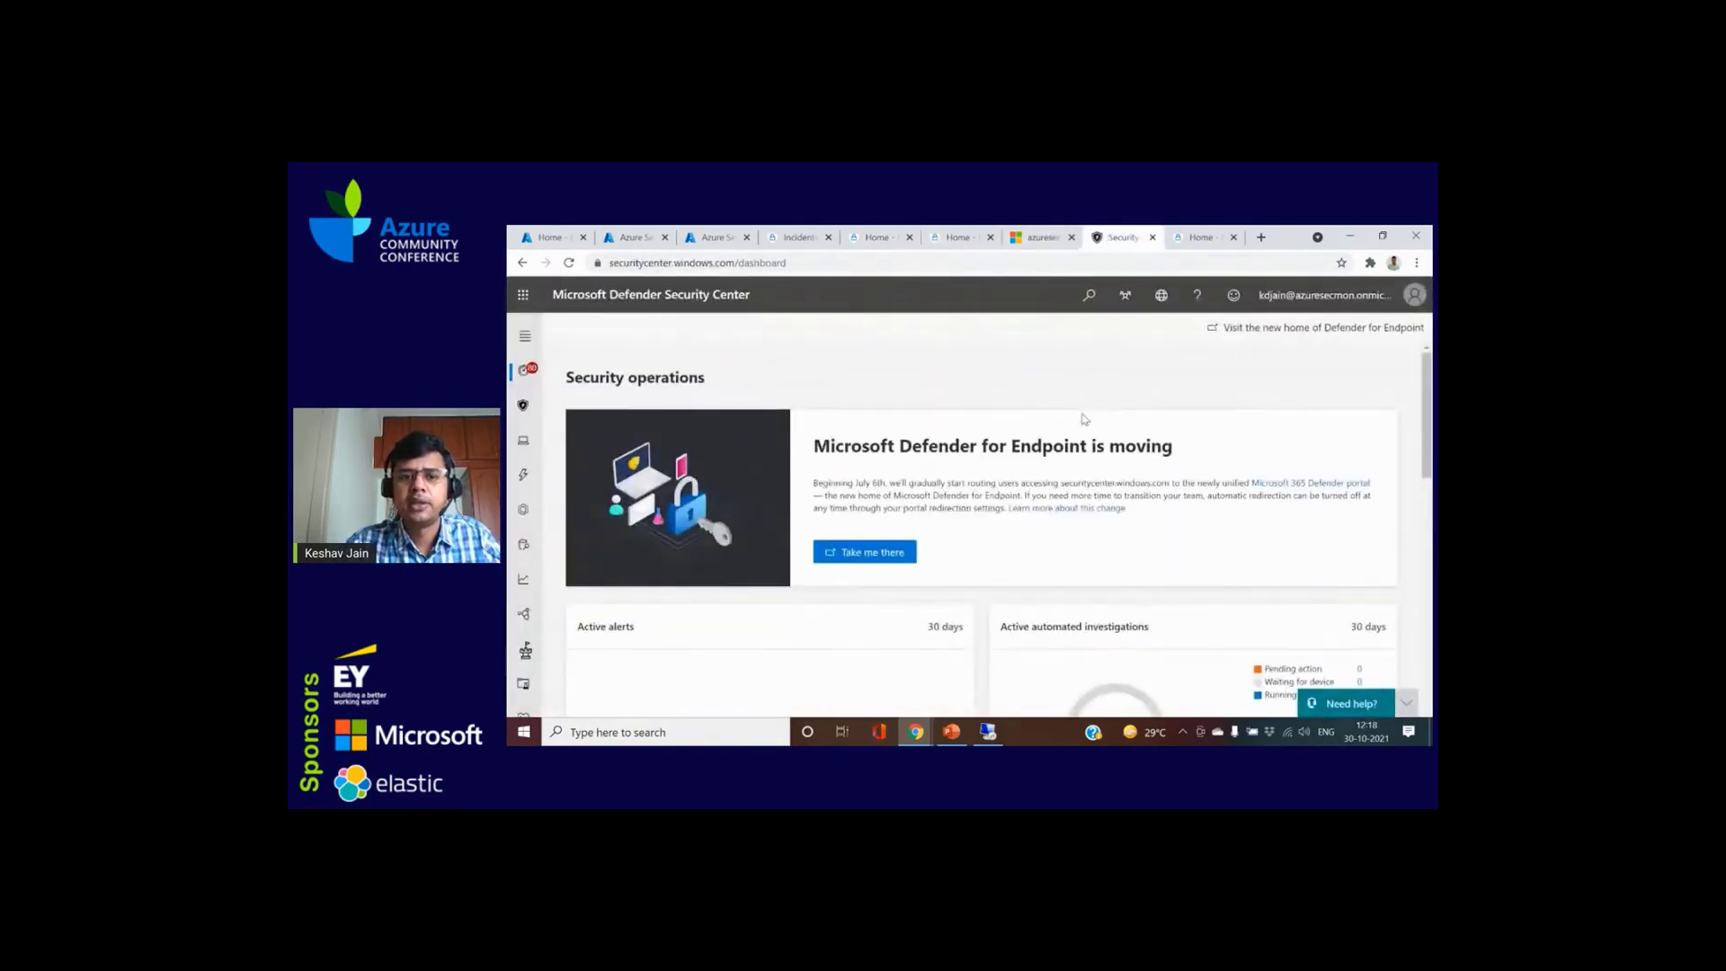
{"action": "scroll", "coordinate": [764, 432], "scroll_direction": "down", "scroll_amount": 5}
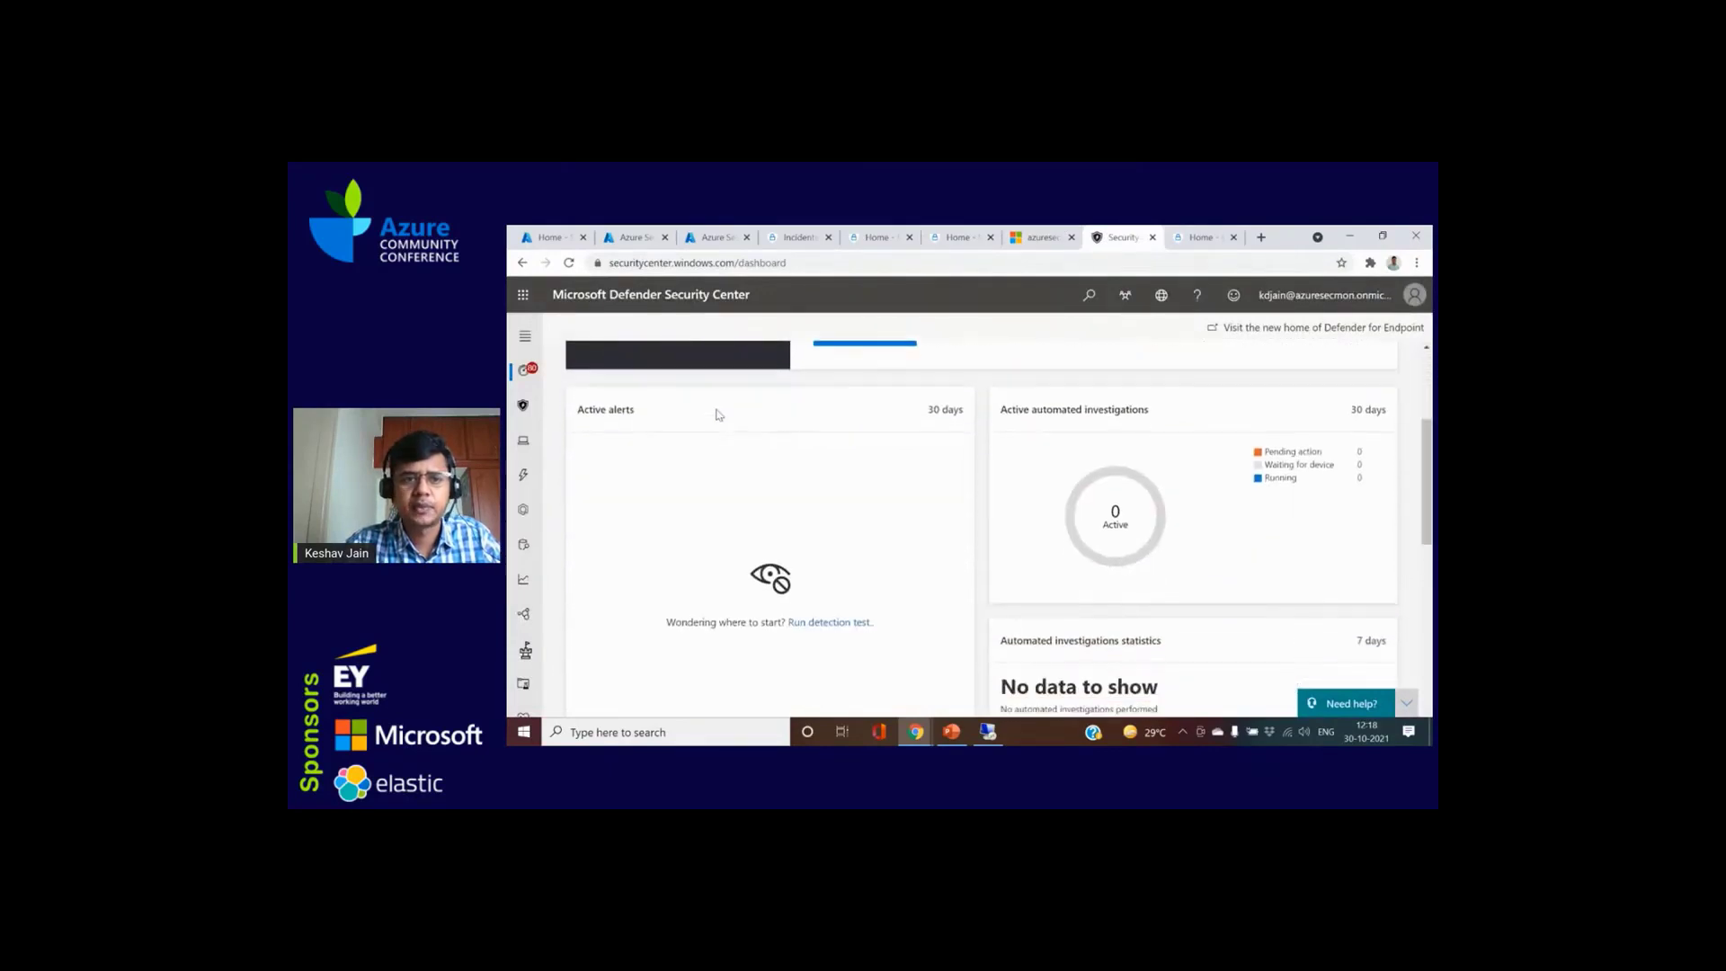
Step: Return to the Microsoft 365 Defender incident page and open the Threat analytics dashboard
{"action": "left_click", "coordinate": [1180, 233]}
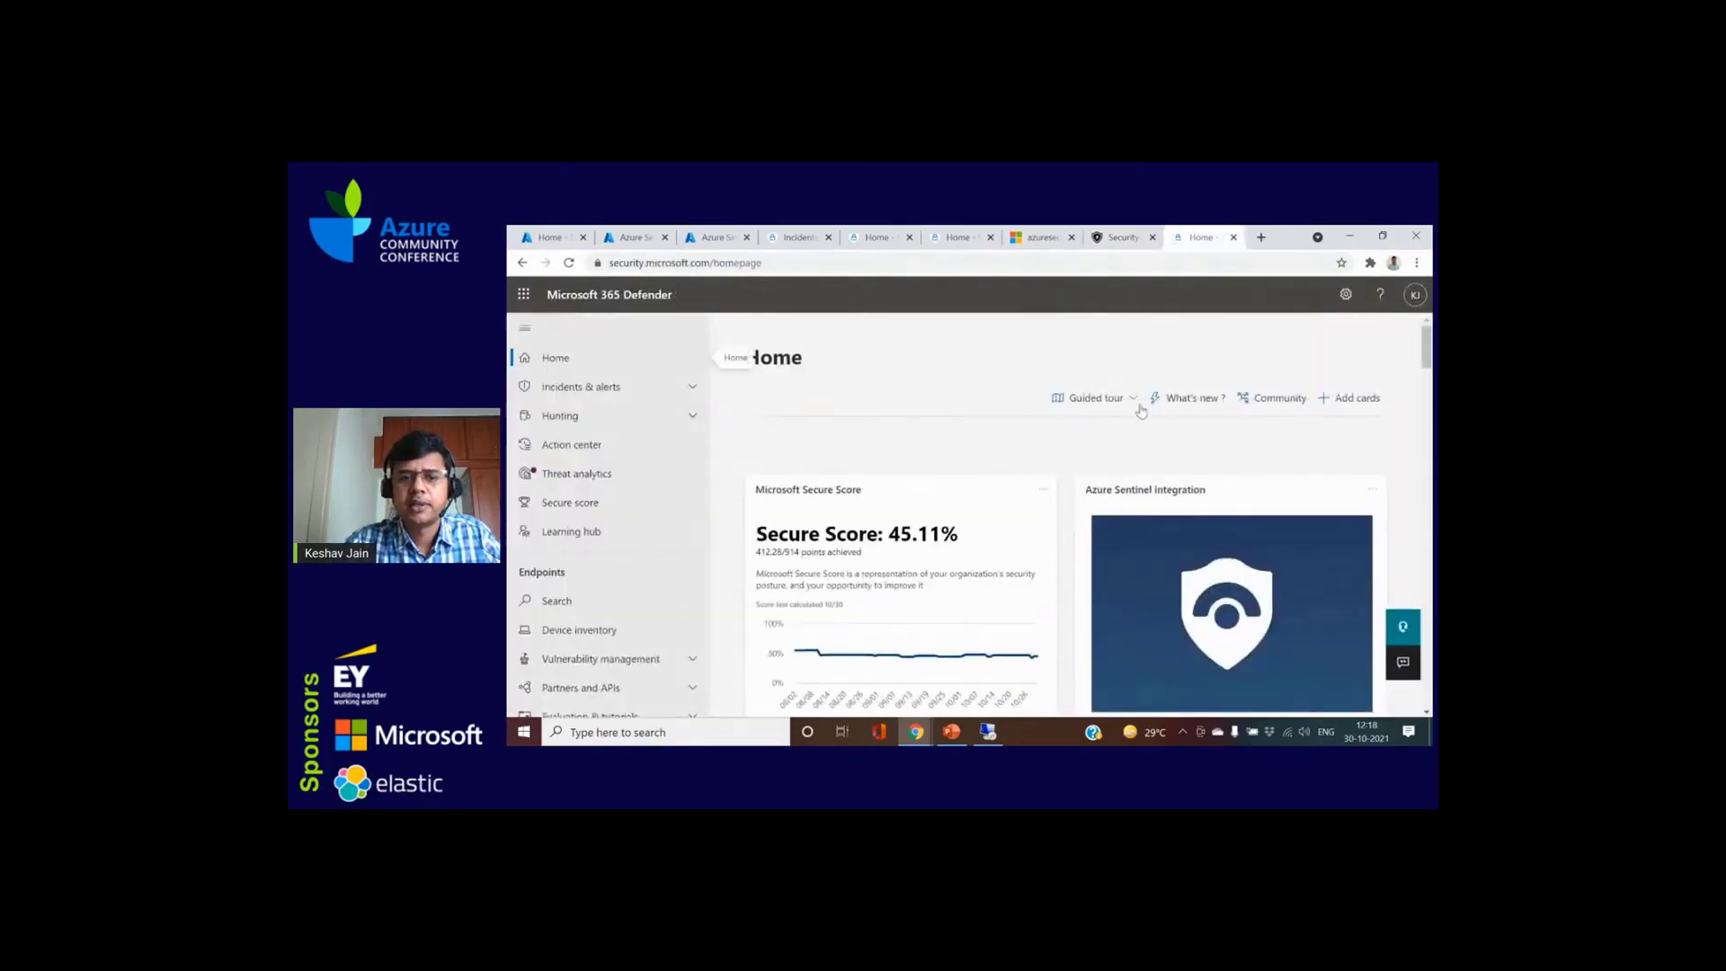
{"action": "left_click", "coordinate": [780, 237]}
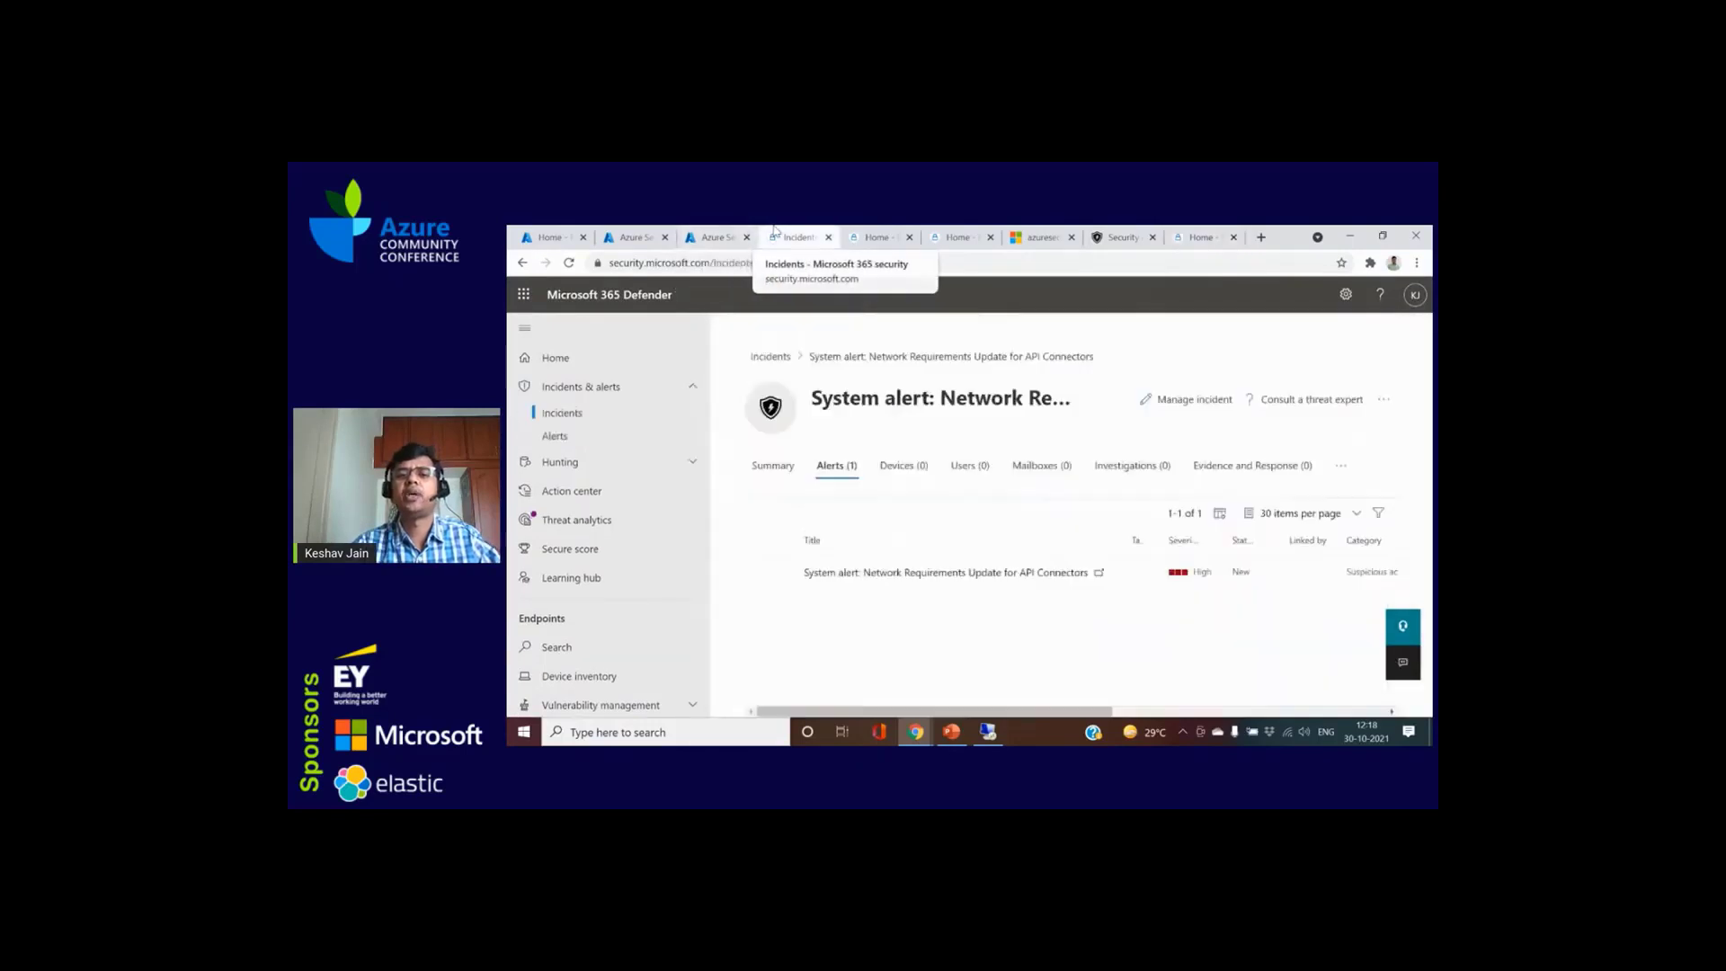
{"action": "left_click", "coordinate": [625, 521]}
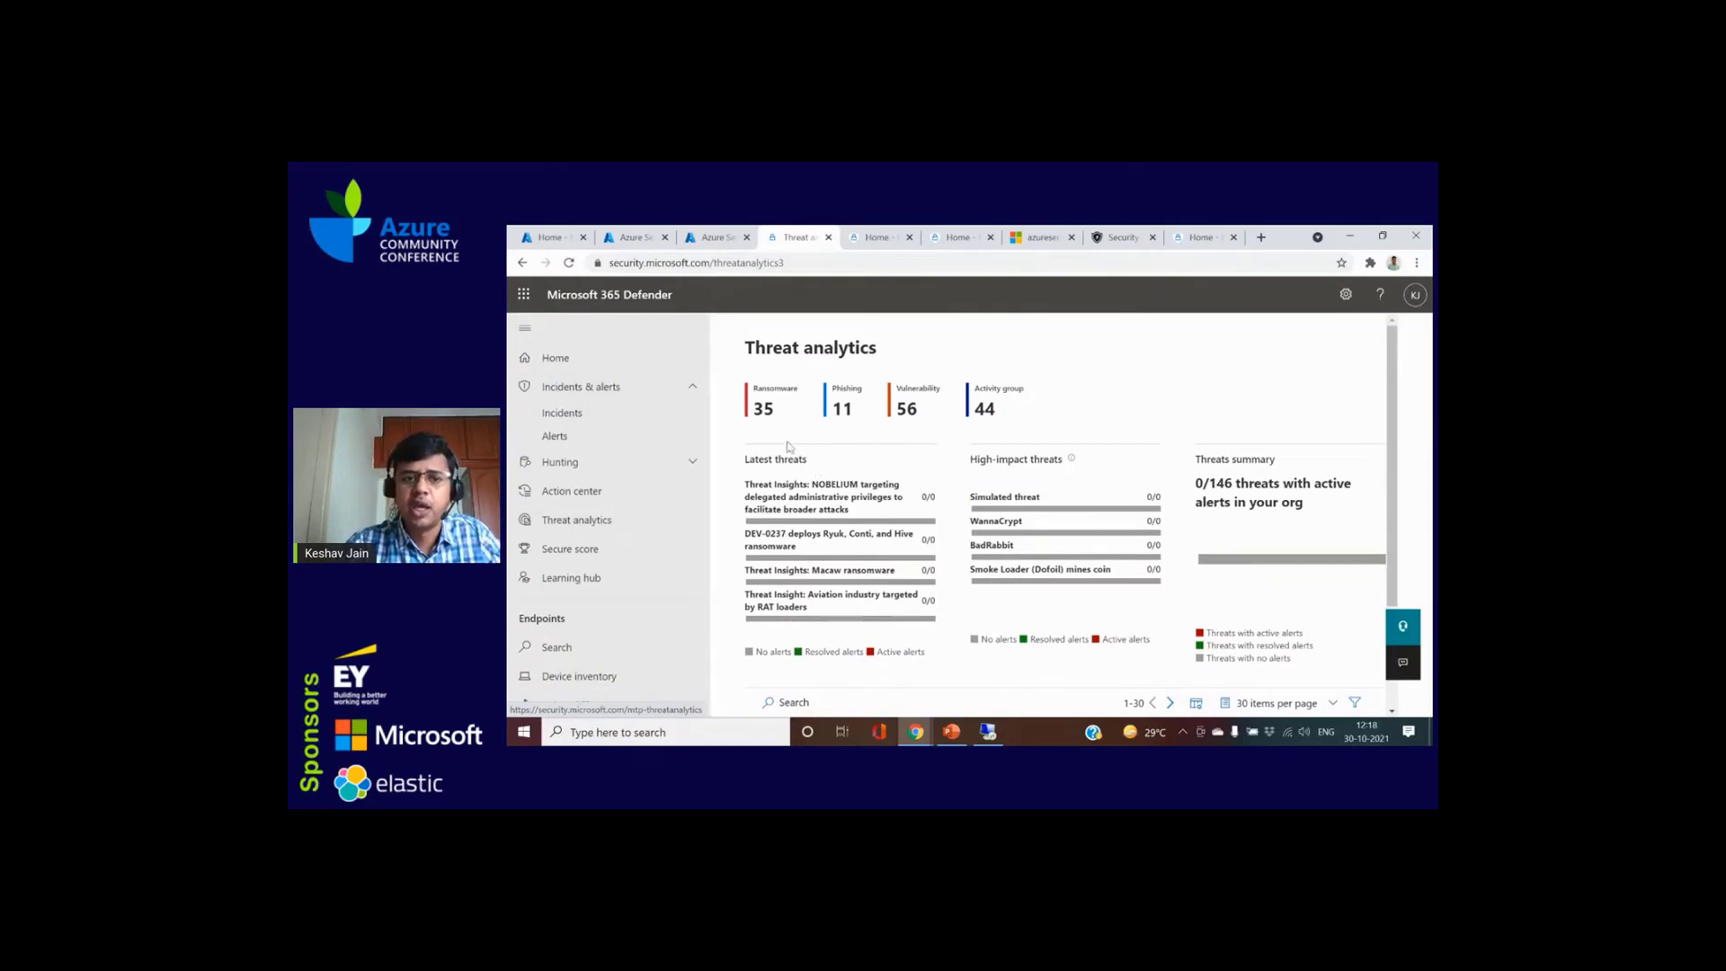
Step: Switch to the Azure portal home page and open the AzDevConf2021 workspace in Azure Sentinel
{"action": "left_click", "coordinate": [711, 237]}
{"action": "left_click", "coordinate": [570, 234]}
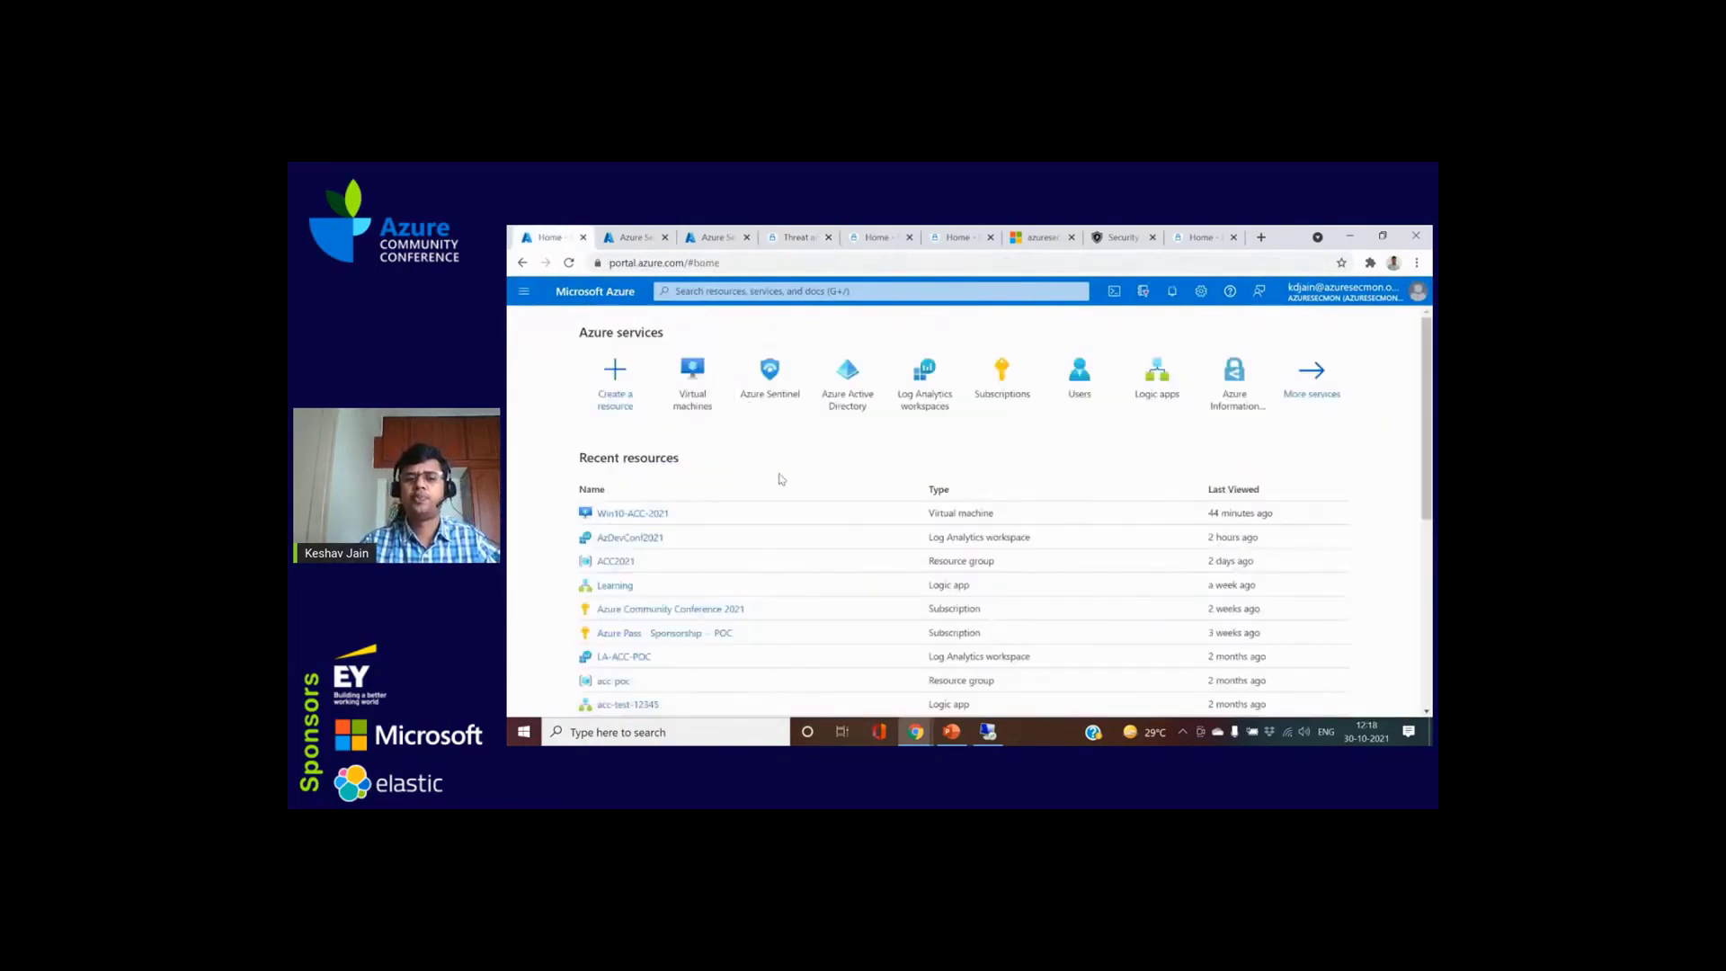
{"action": "left_click", "coordinate": [755, 403]}
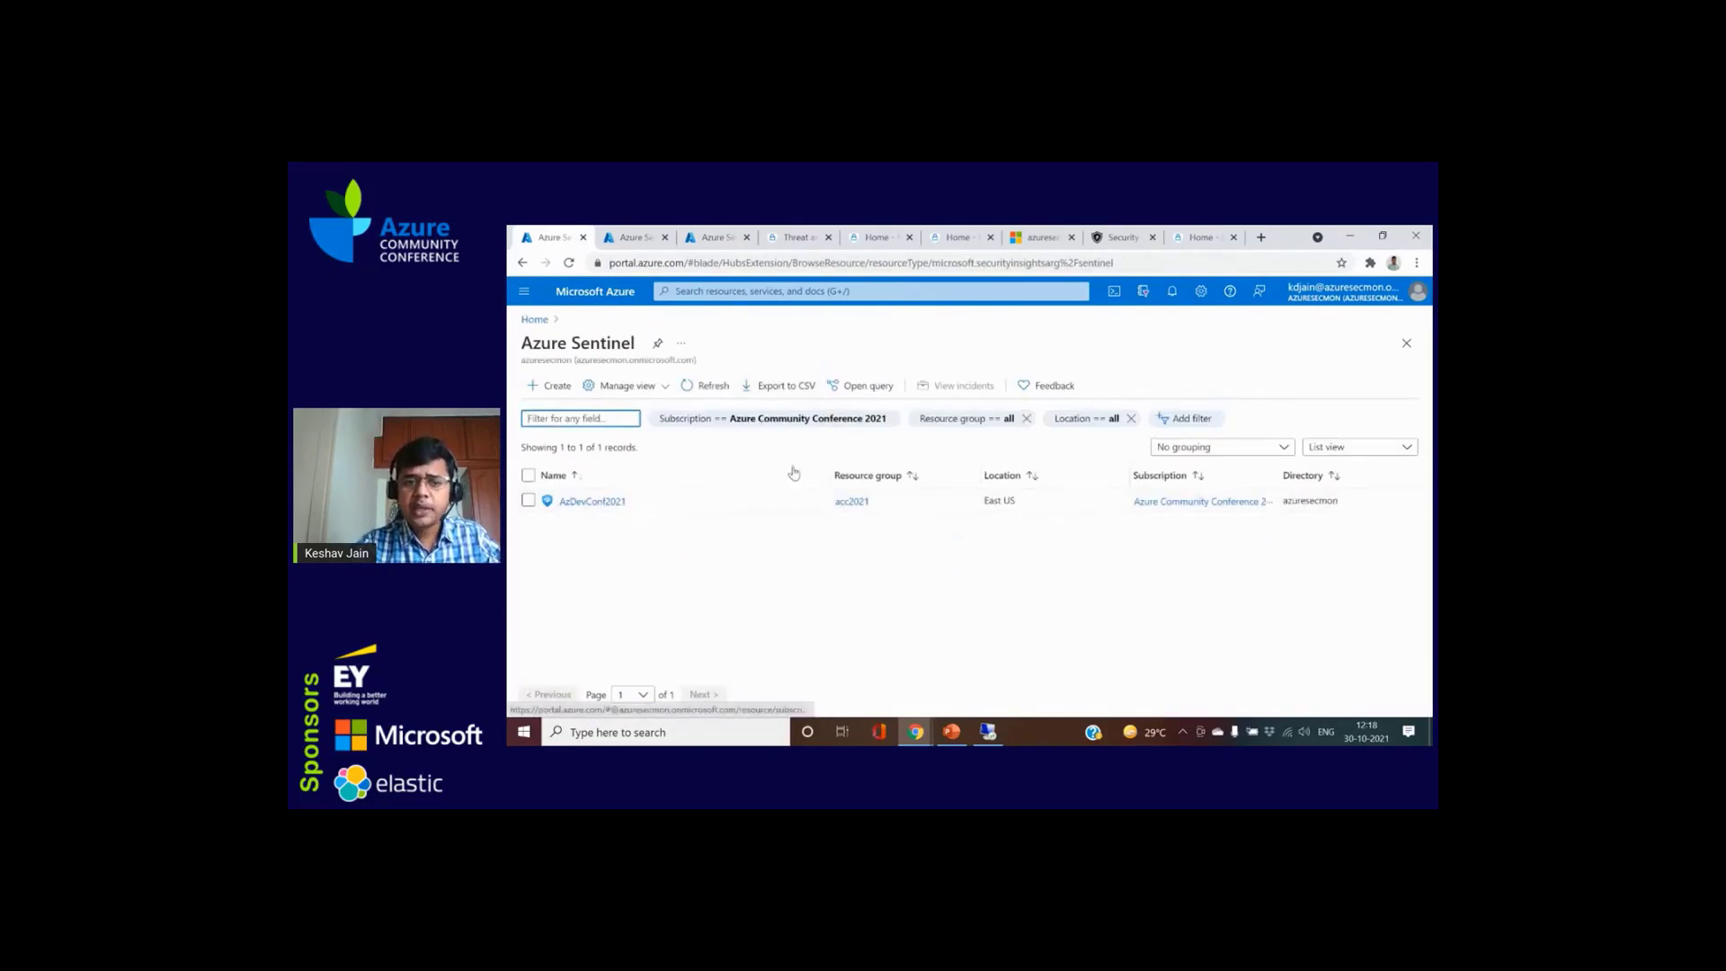
{"action": "left_click_drag", "start_coordinate": [809, 471], "coordinate": [715, 464]}
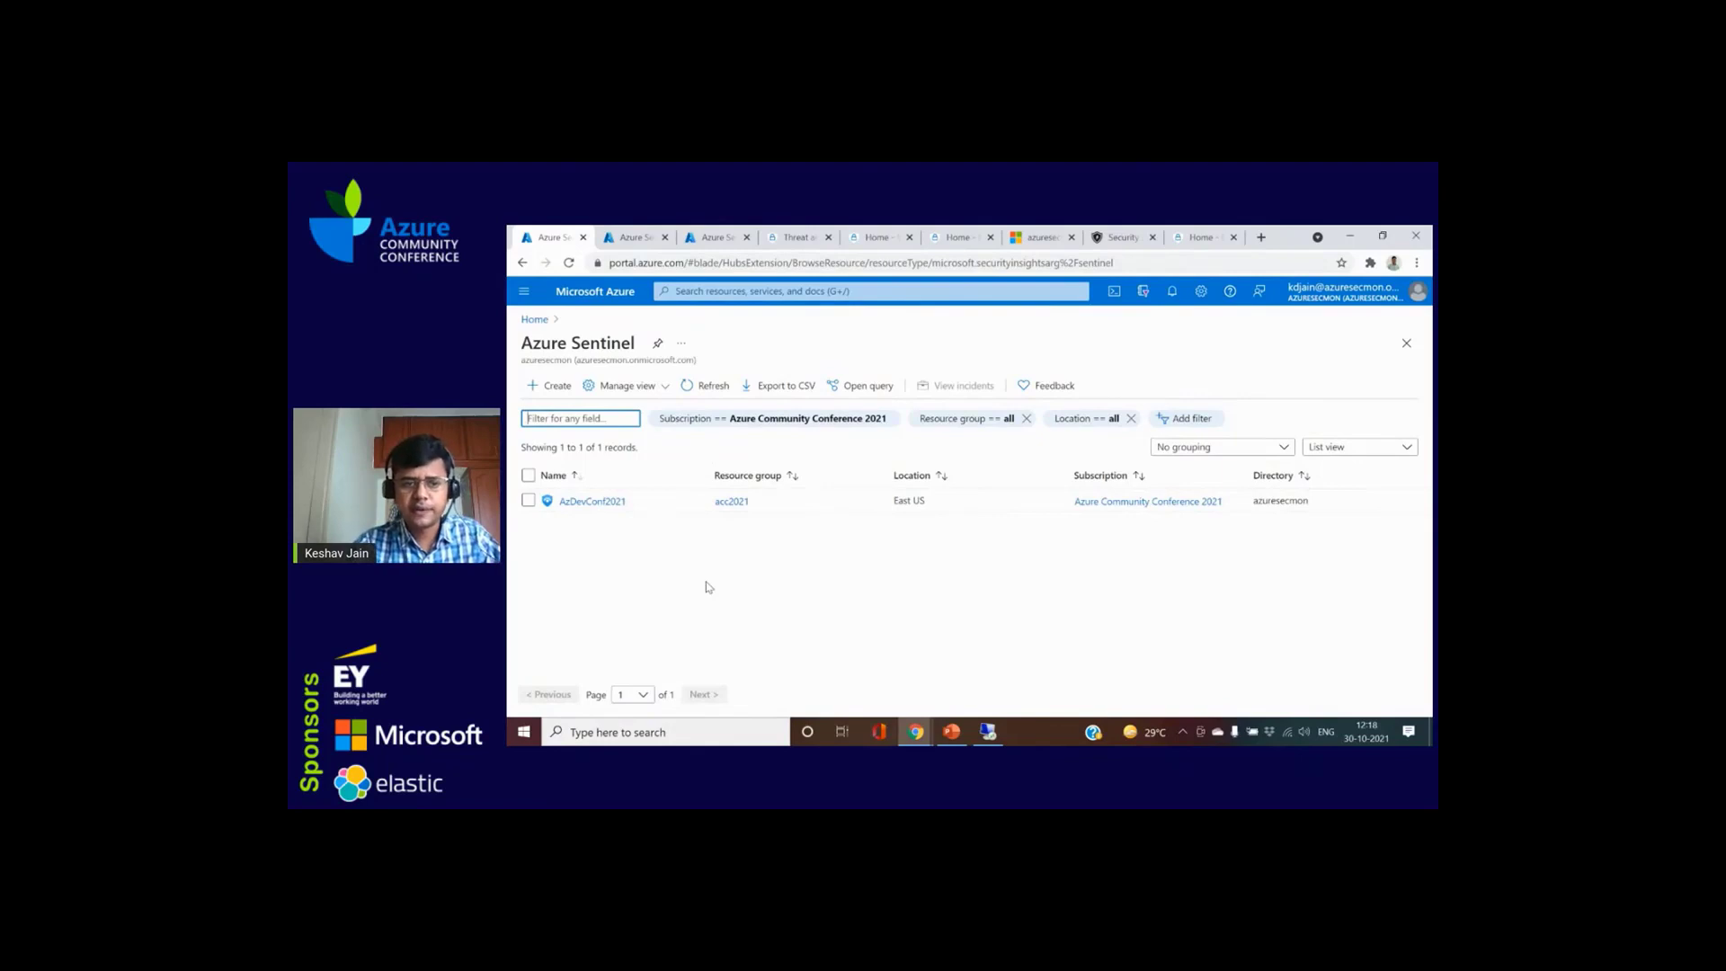
{"action": "left_click", "coordinate": [588, 502]}
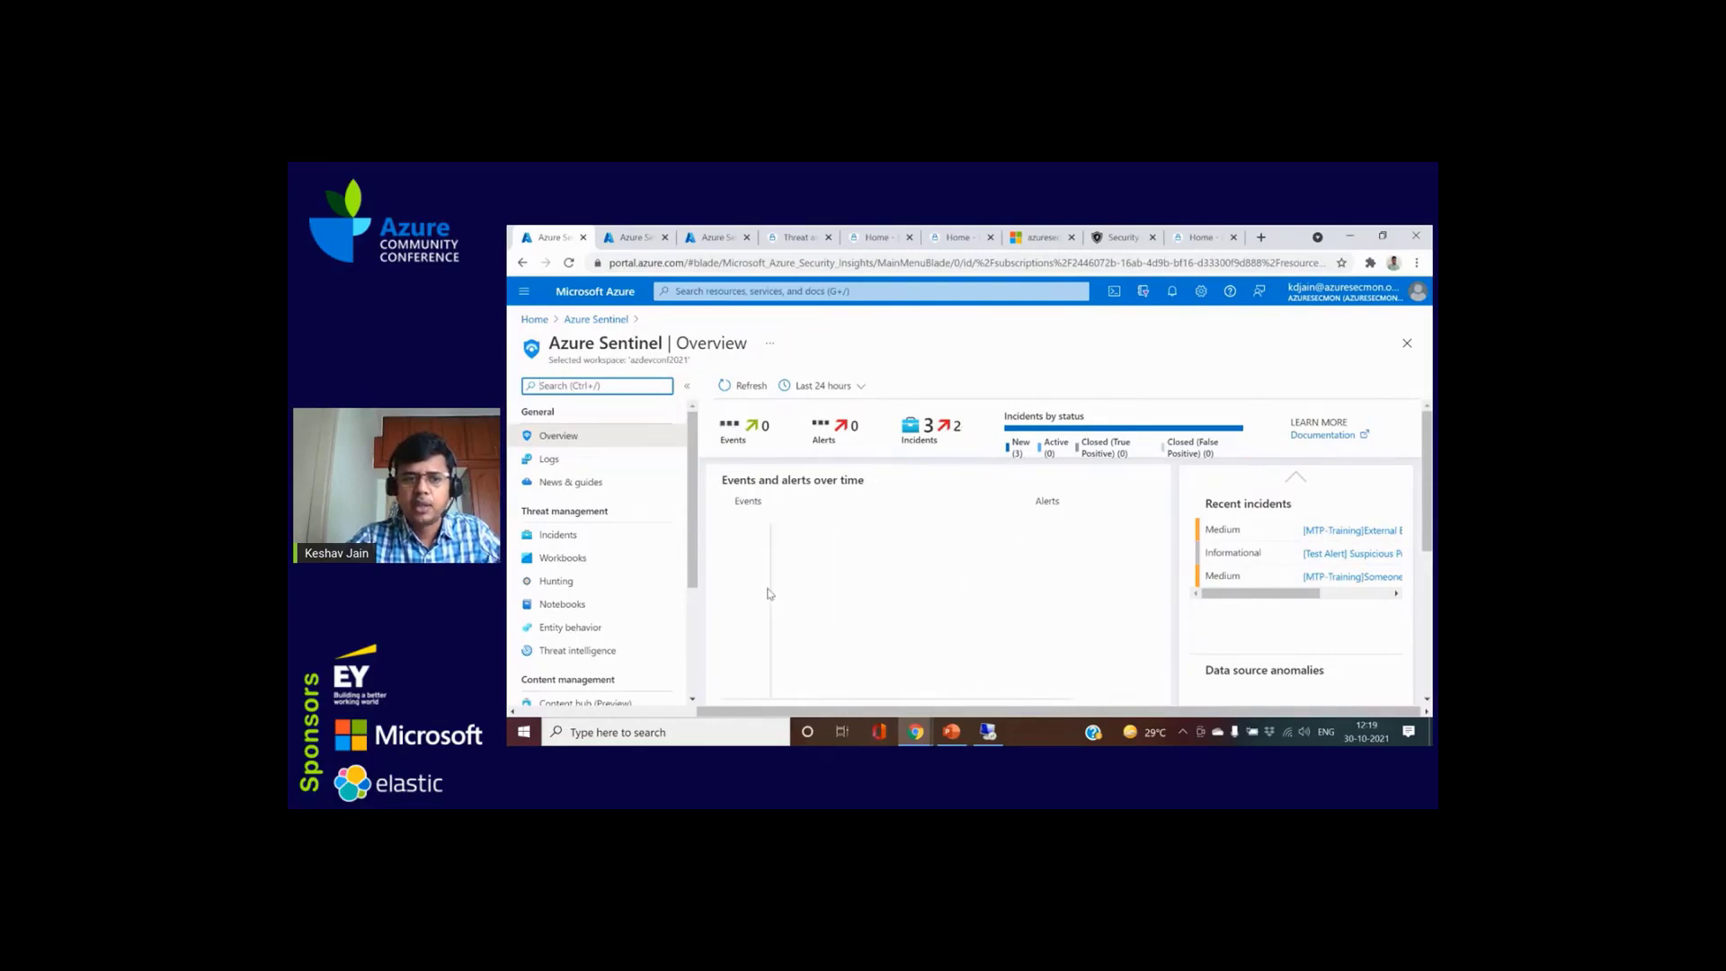
Step: Review the loaded Azure Sentinel overview, including events and alerts over time, recent incidents and data source anomalies
{"action": "left_click", "coordinate": [631, 235]}
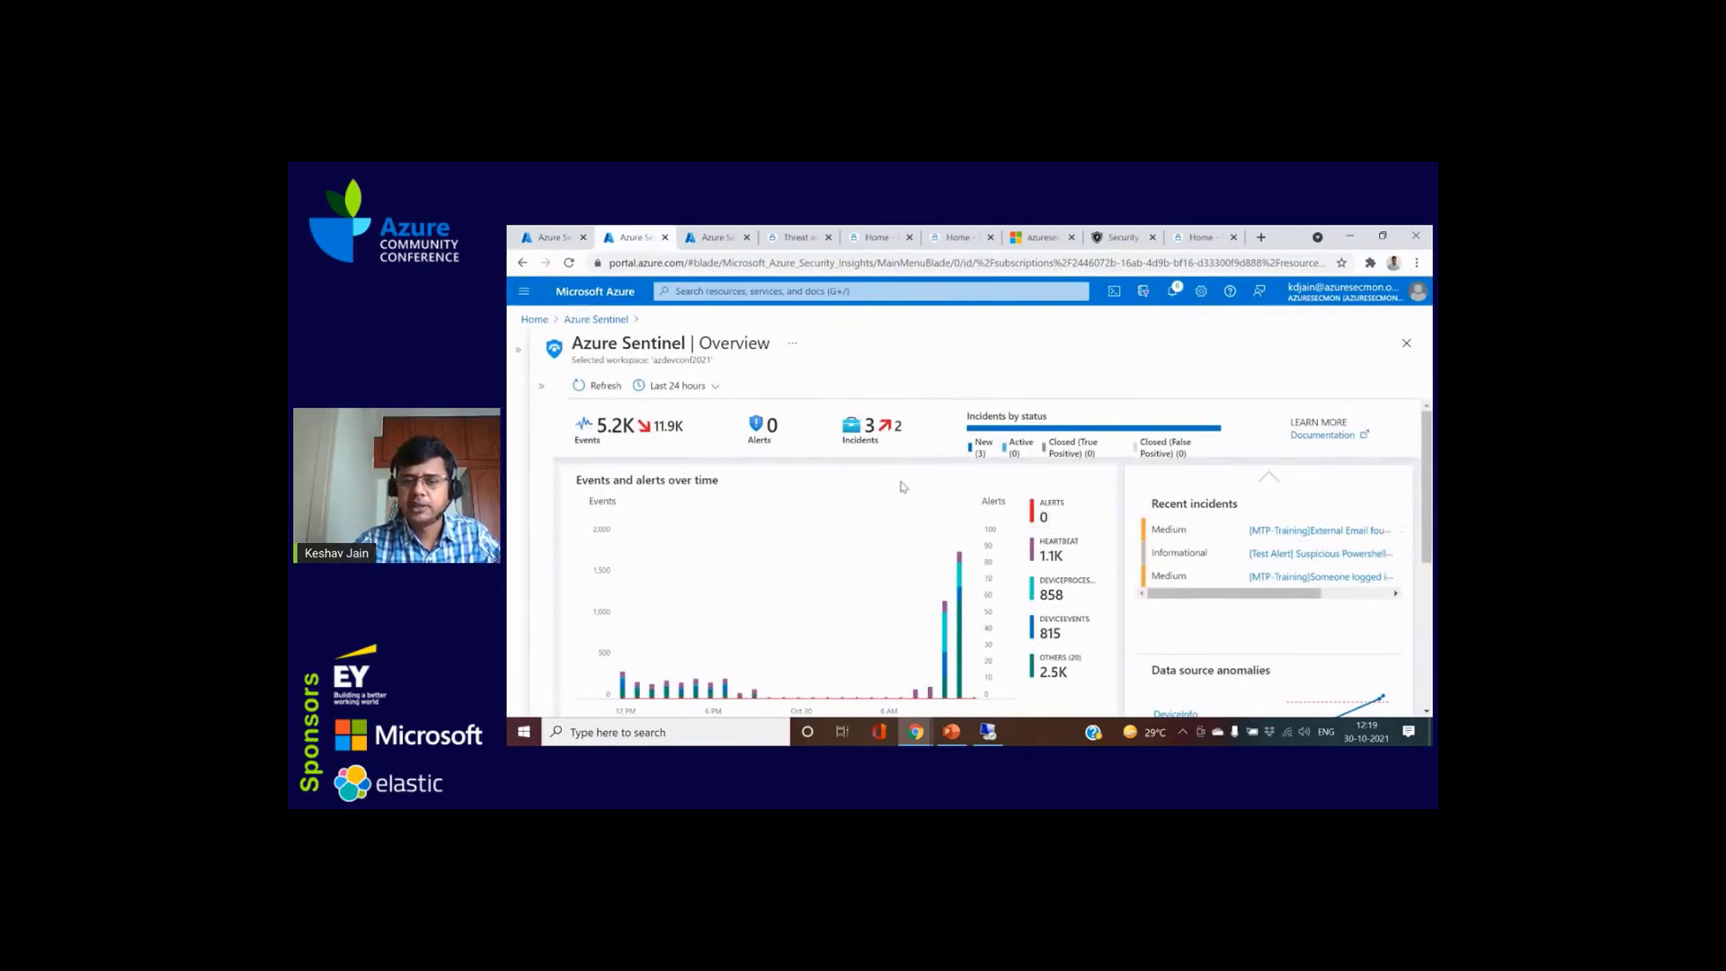
{"action": "scroll", "coordinate": [894, 499], "scroll_direction": "down", "scroll_amount": 3}
{"action": "scroll", "coordinate": [659, 557], "scroll_direction": "down", "scroll_amount": 2}
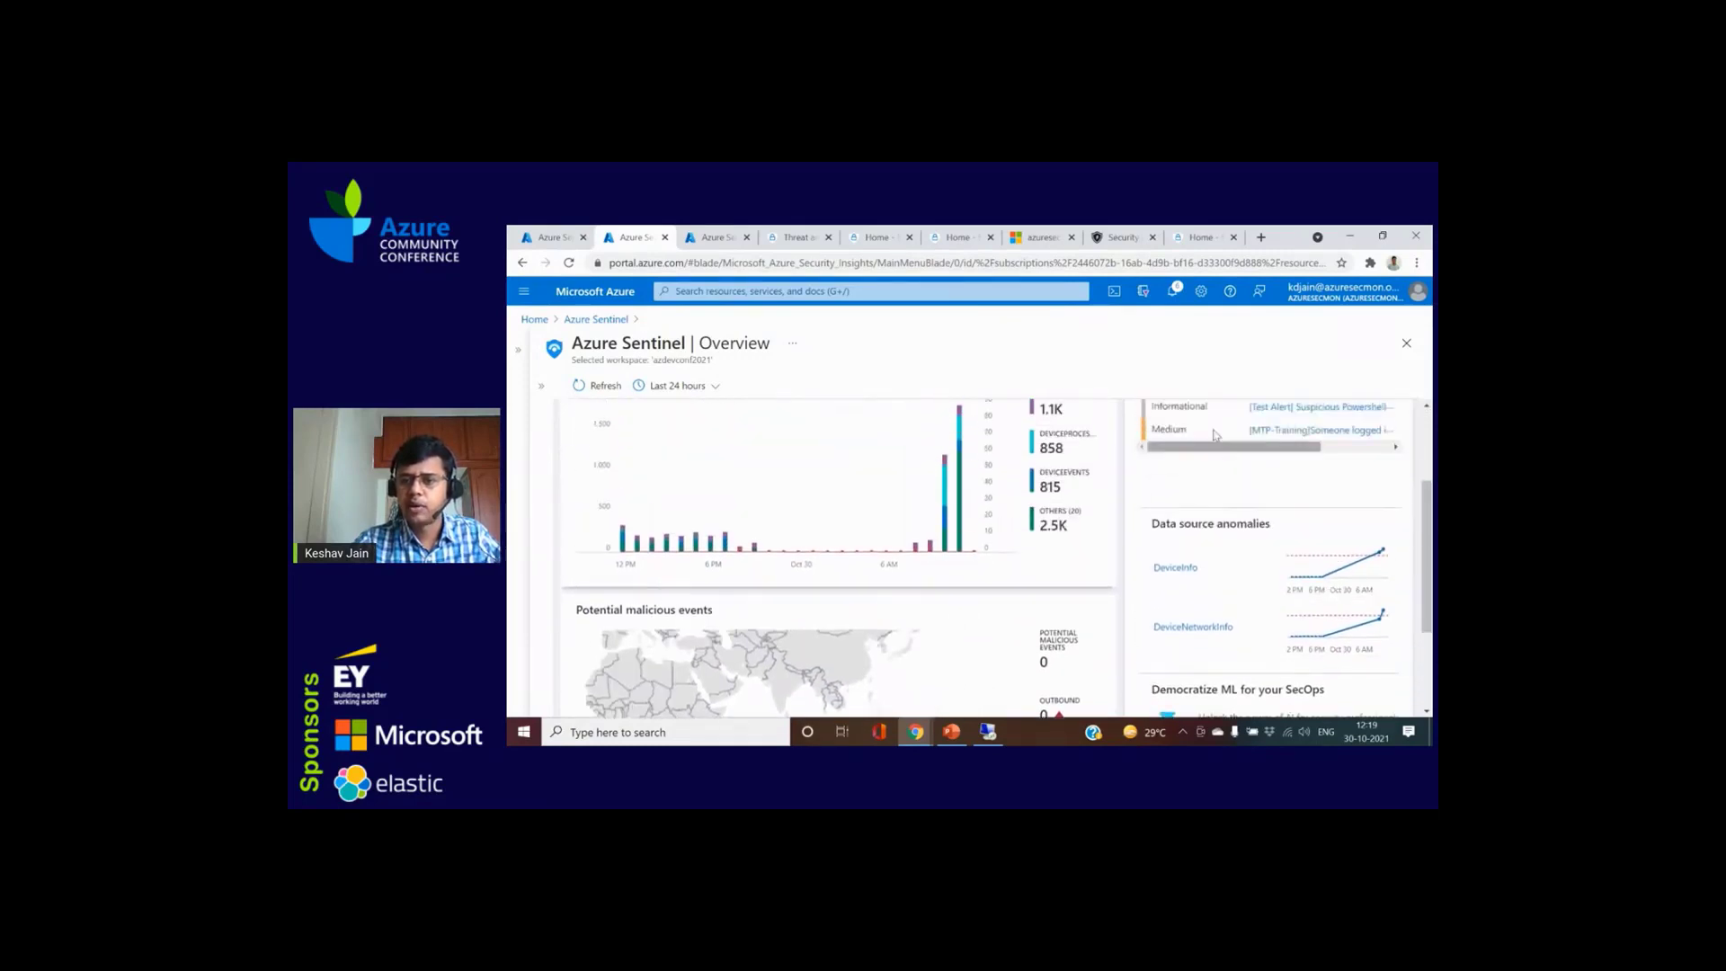
{"action": "scroll", "coordinate": [1215, 481], "scroll_direction": "up", "scroll_amount": 2}
{"action": "scroll", "coordinate": [1214, 481], "scroll_direction": "up", "scroll_amount": 1}
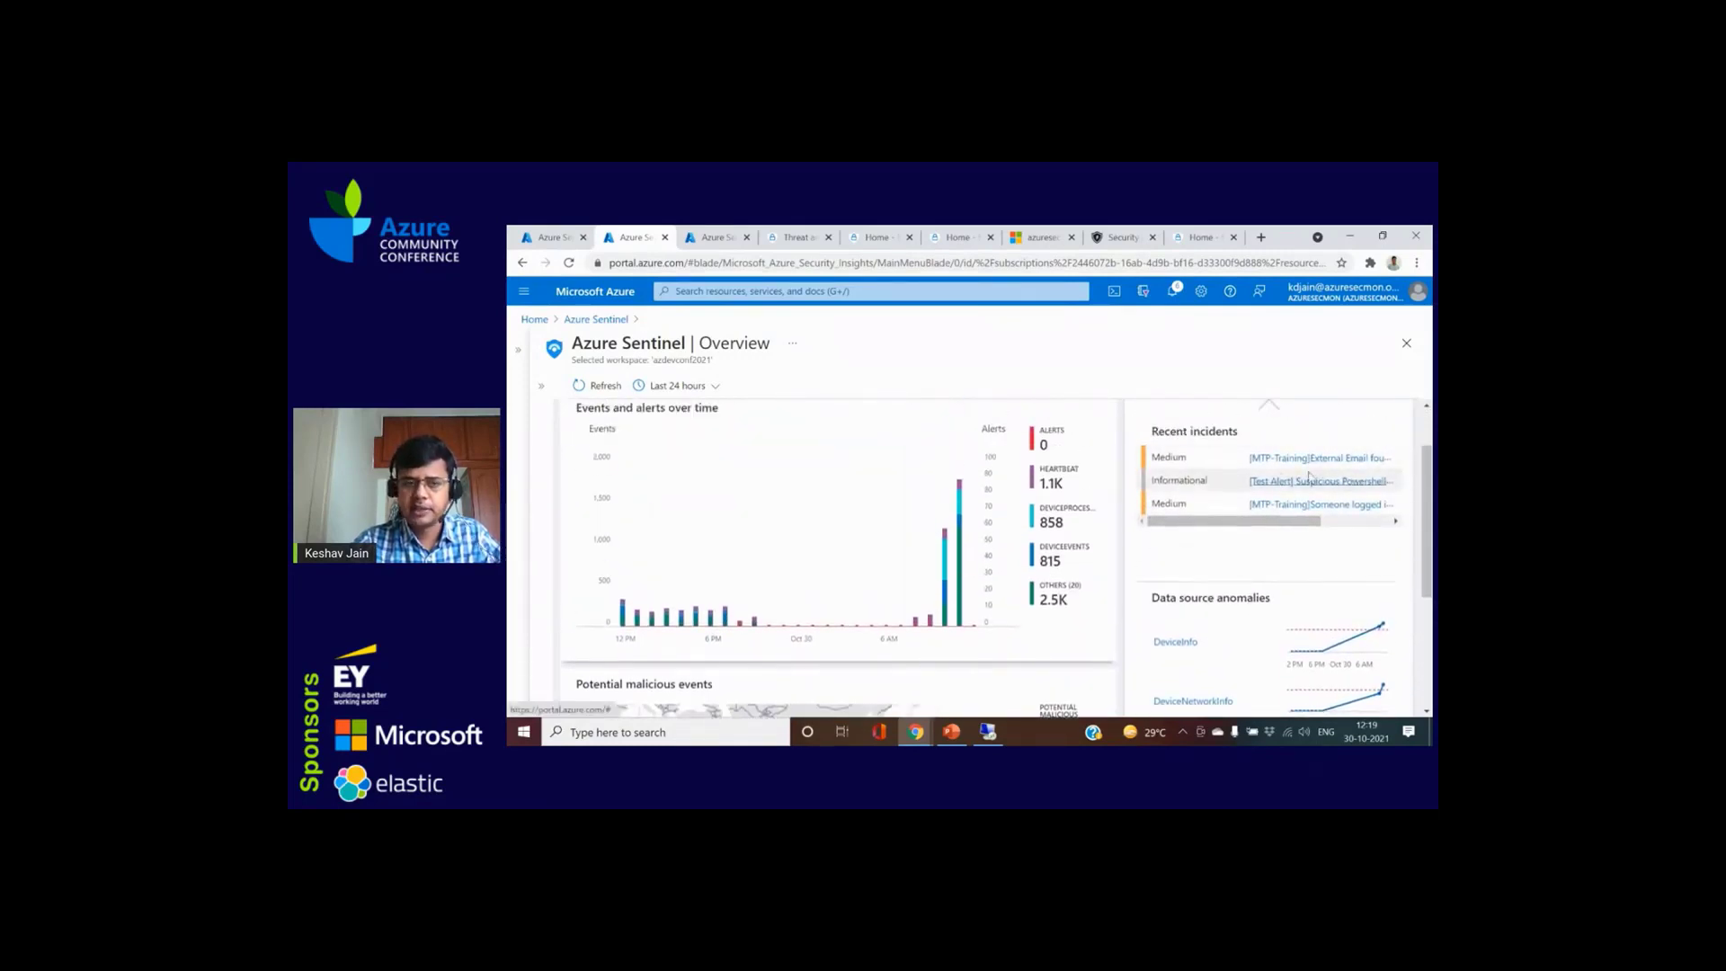
Step: Open the Azure Sentinel workspace's incidents list and widen the Title column to read the incident names
{"action": "left_click", "coordinate": [542, 387]}
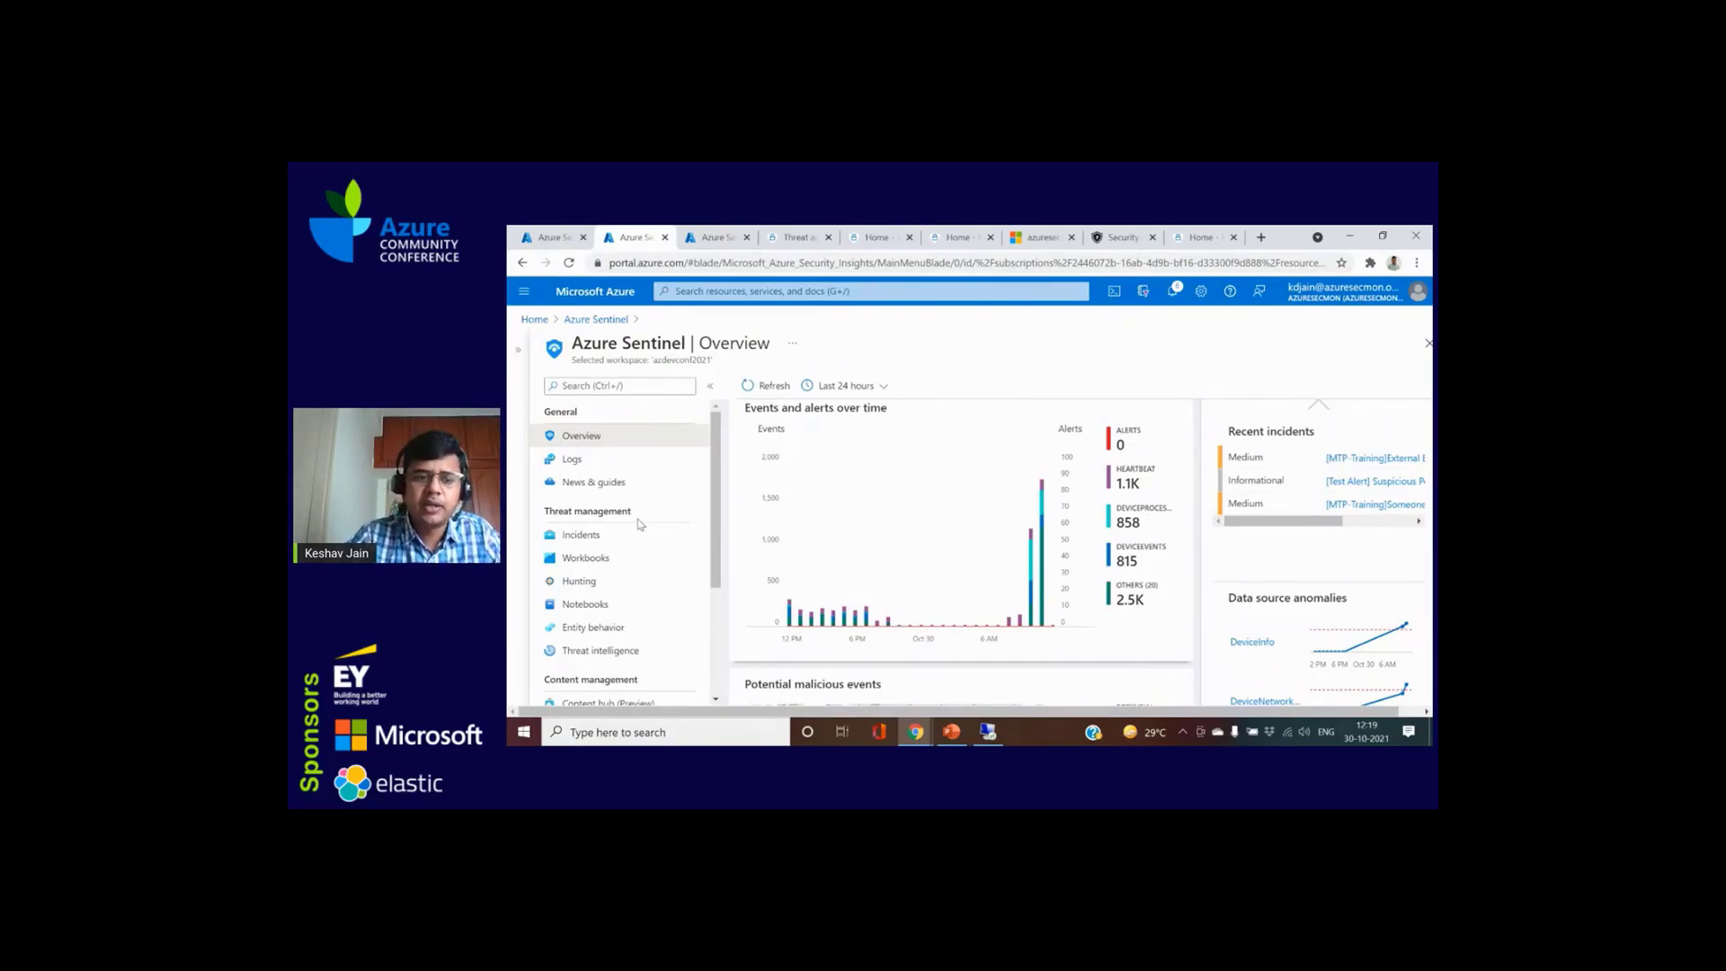
{"action": "left_click", "coordinate": [644, 537]}
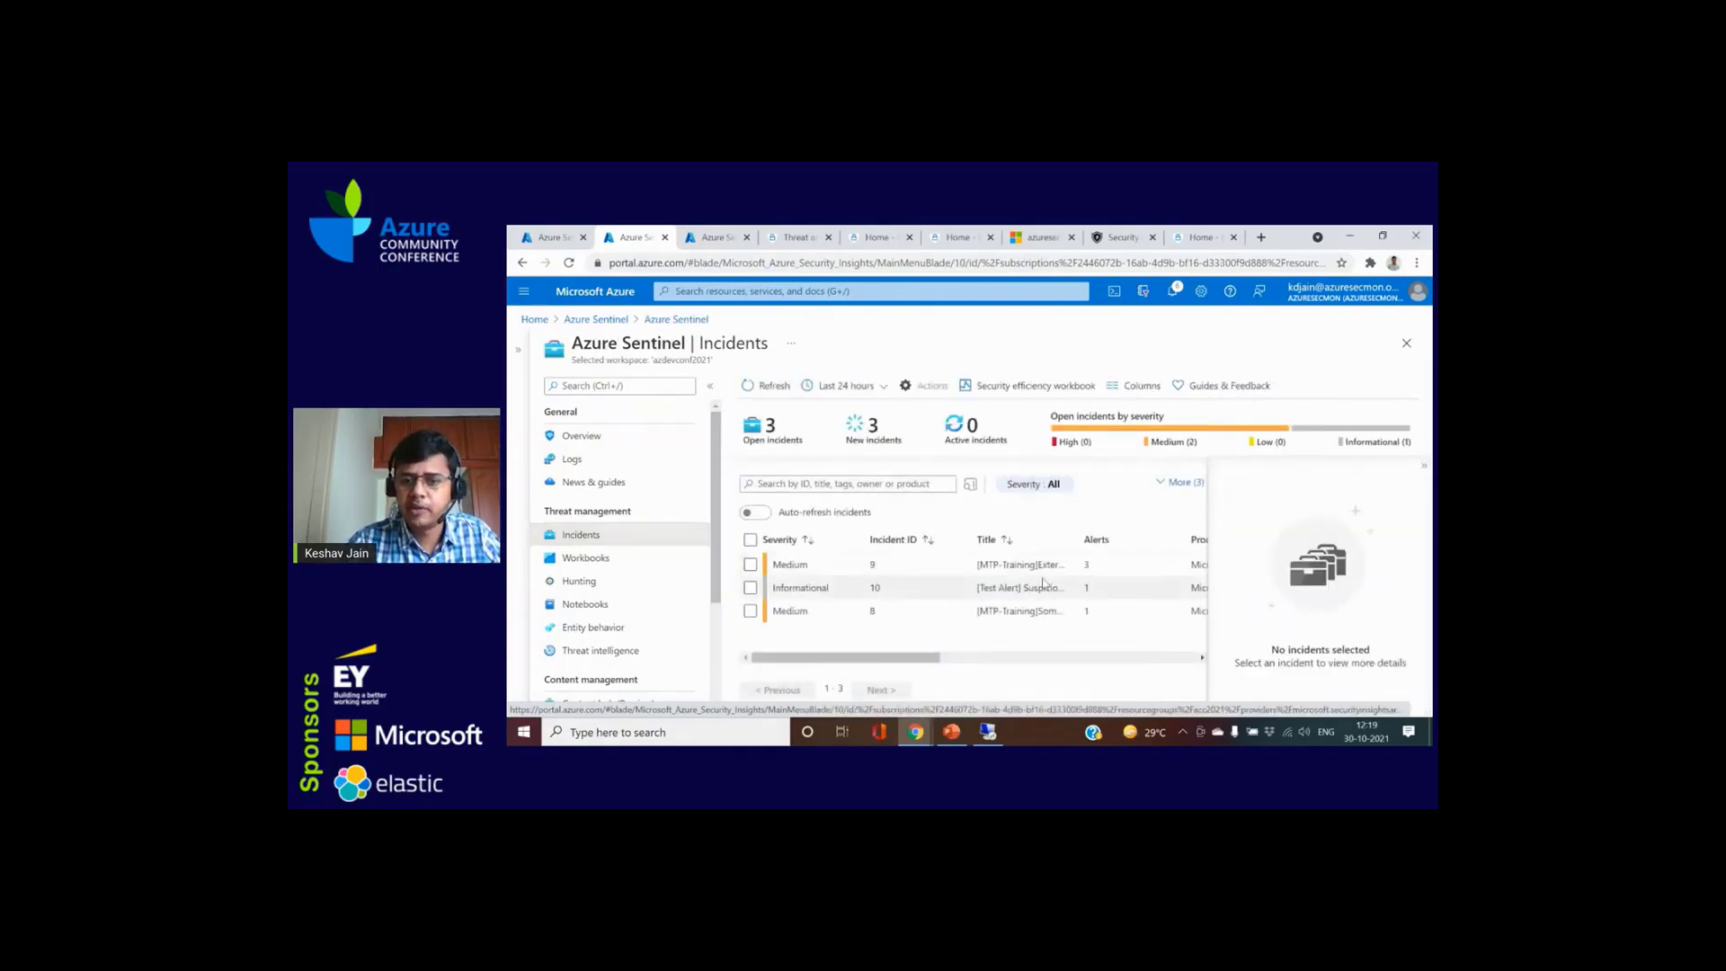
{"action": "left_click_drag", "start_coordinate": [1078, 540], "coordinate": [1188, 534]}
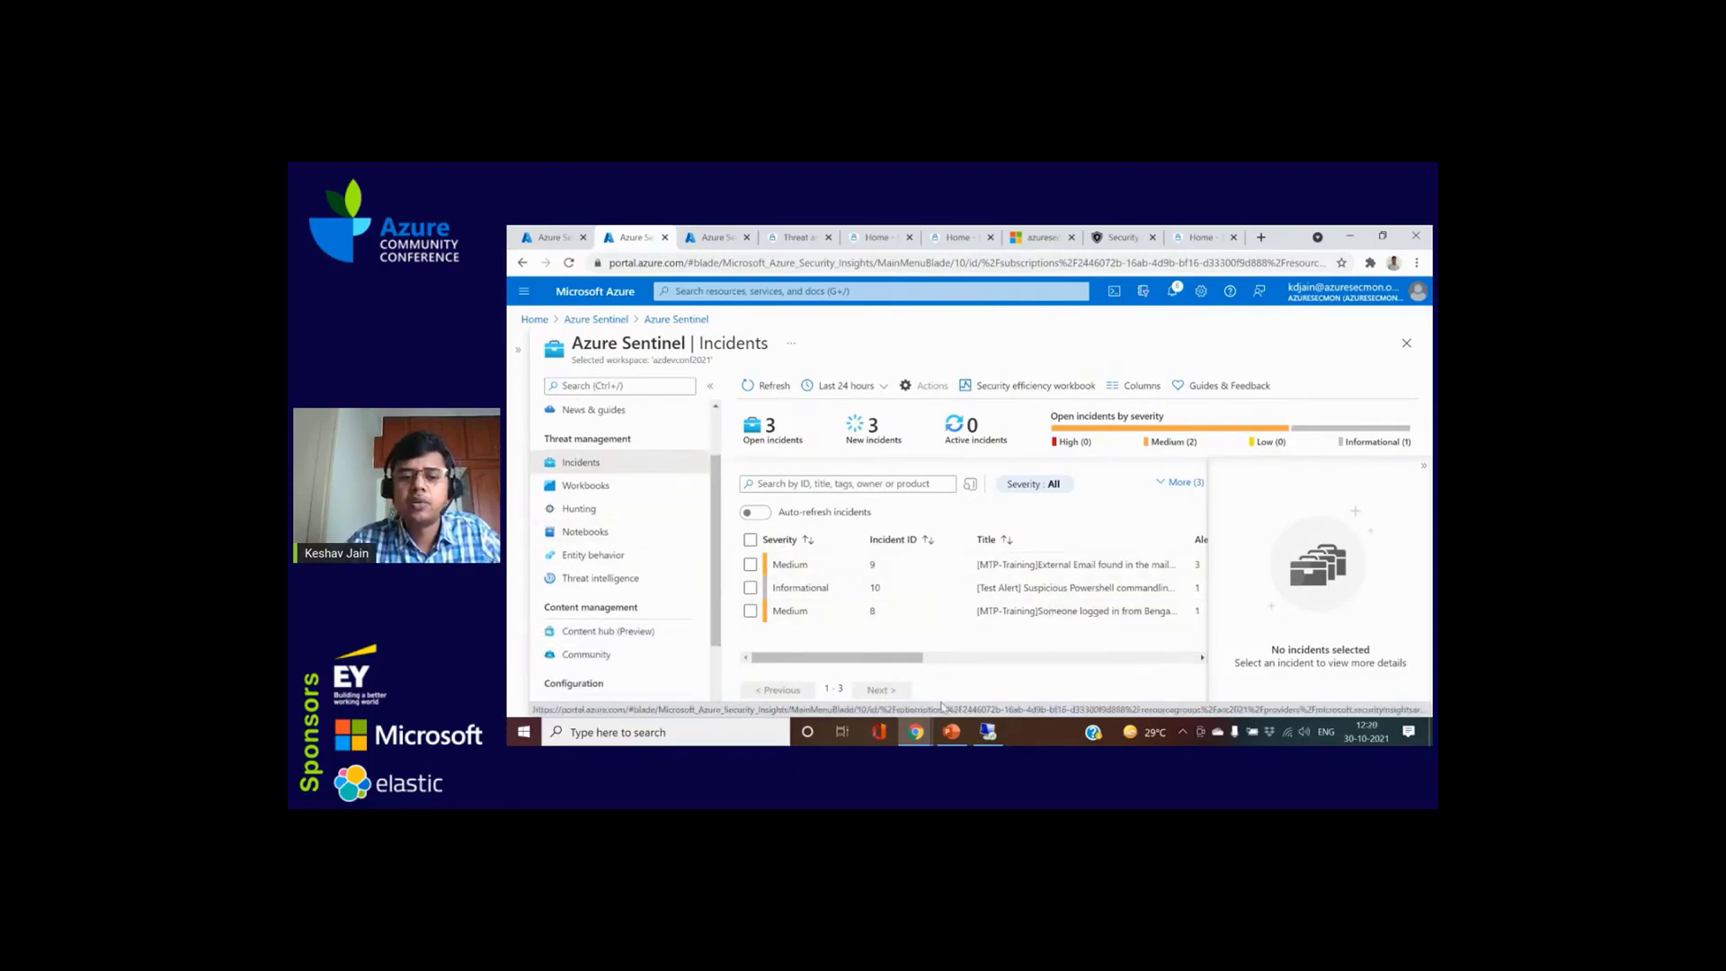
Step: Switch to PowerPoint and start the slide show at the slide on prerequisites for the Defender and SIEM integration
{"action": "left_click", "coordinate": [948, 730]}
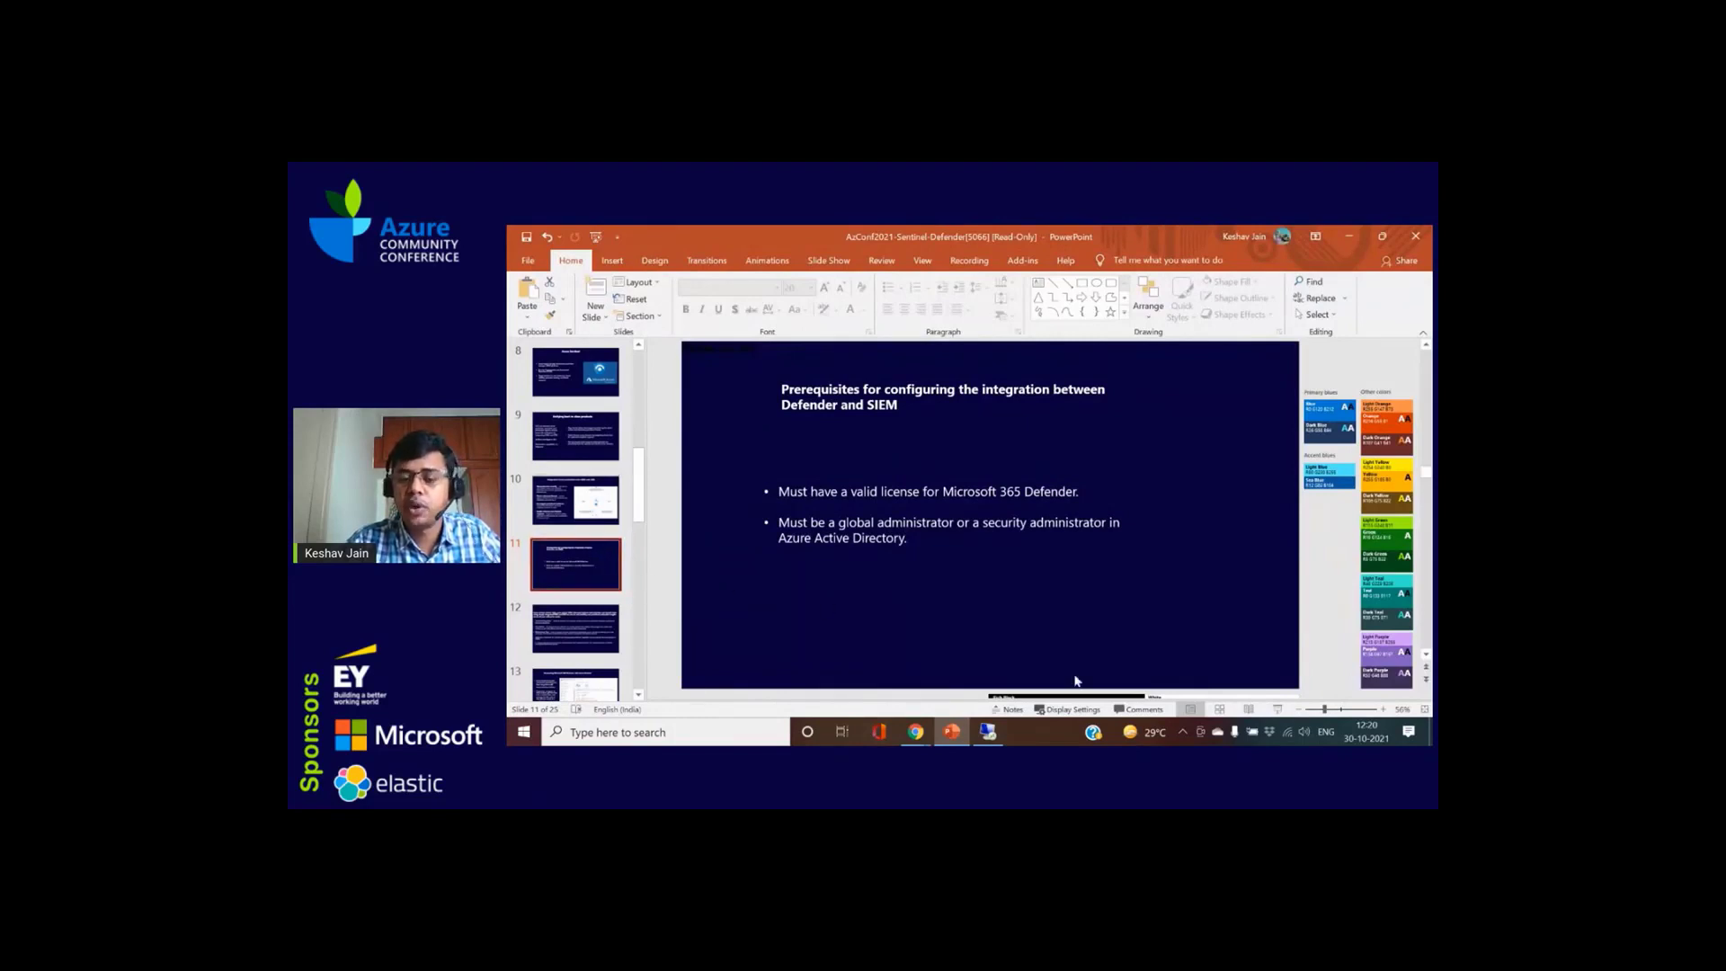
{"action": "left_click", "coordinate": [1276, 709]}
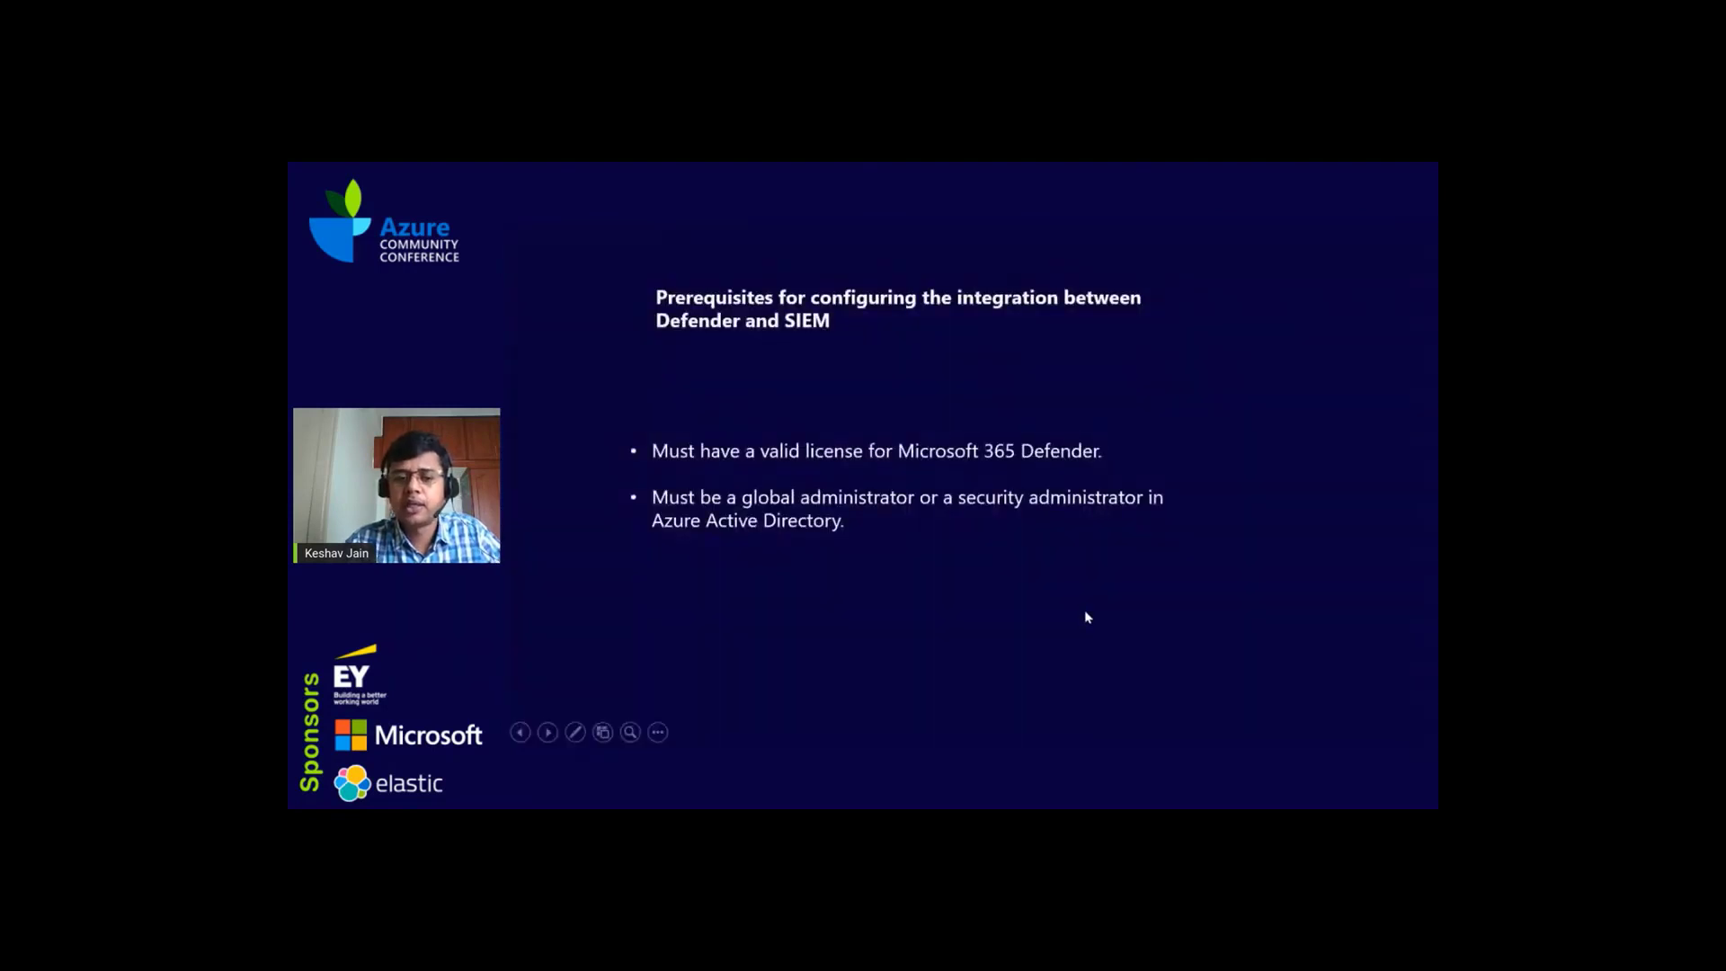
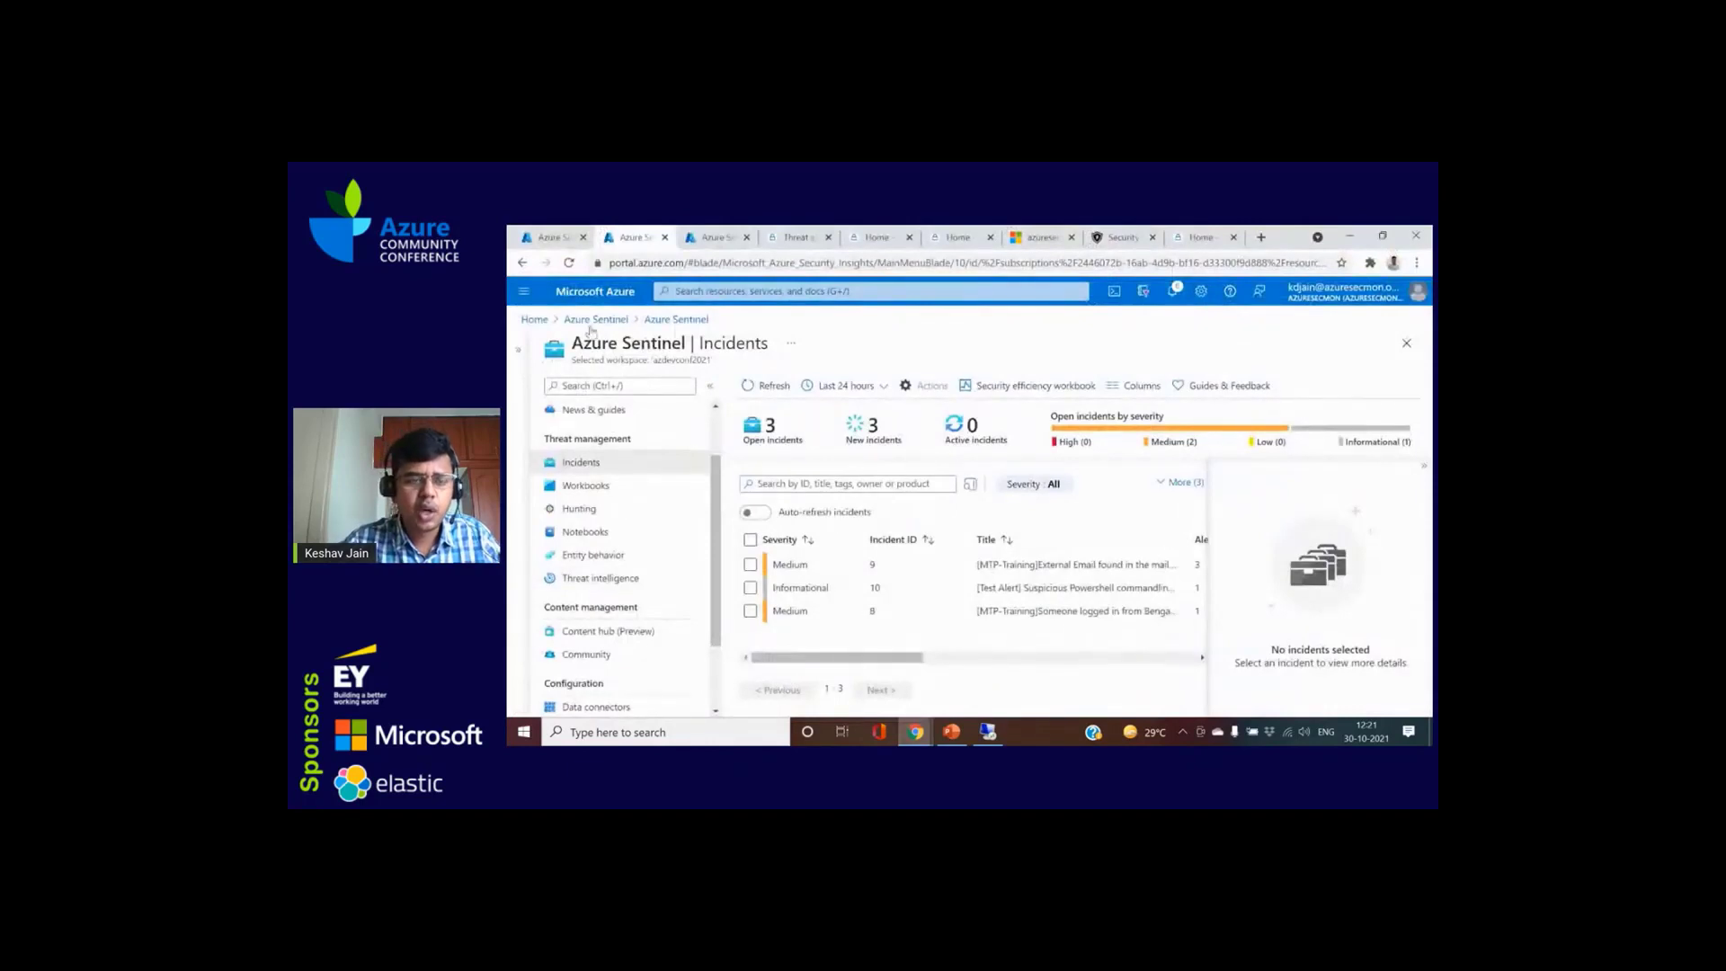
Step: Go back to the Azure portal home page and open the Azure Sentinel service
{"action": "left_click", "coordinate": [596, 319]}
{"action": "left_click", "coordinate": [534, 319]}
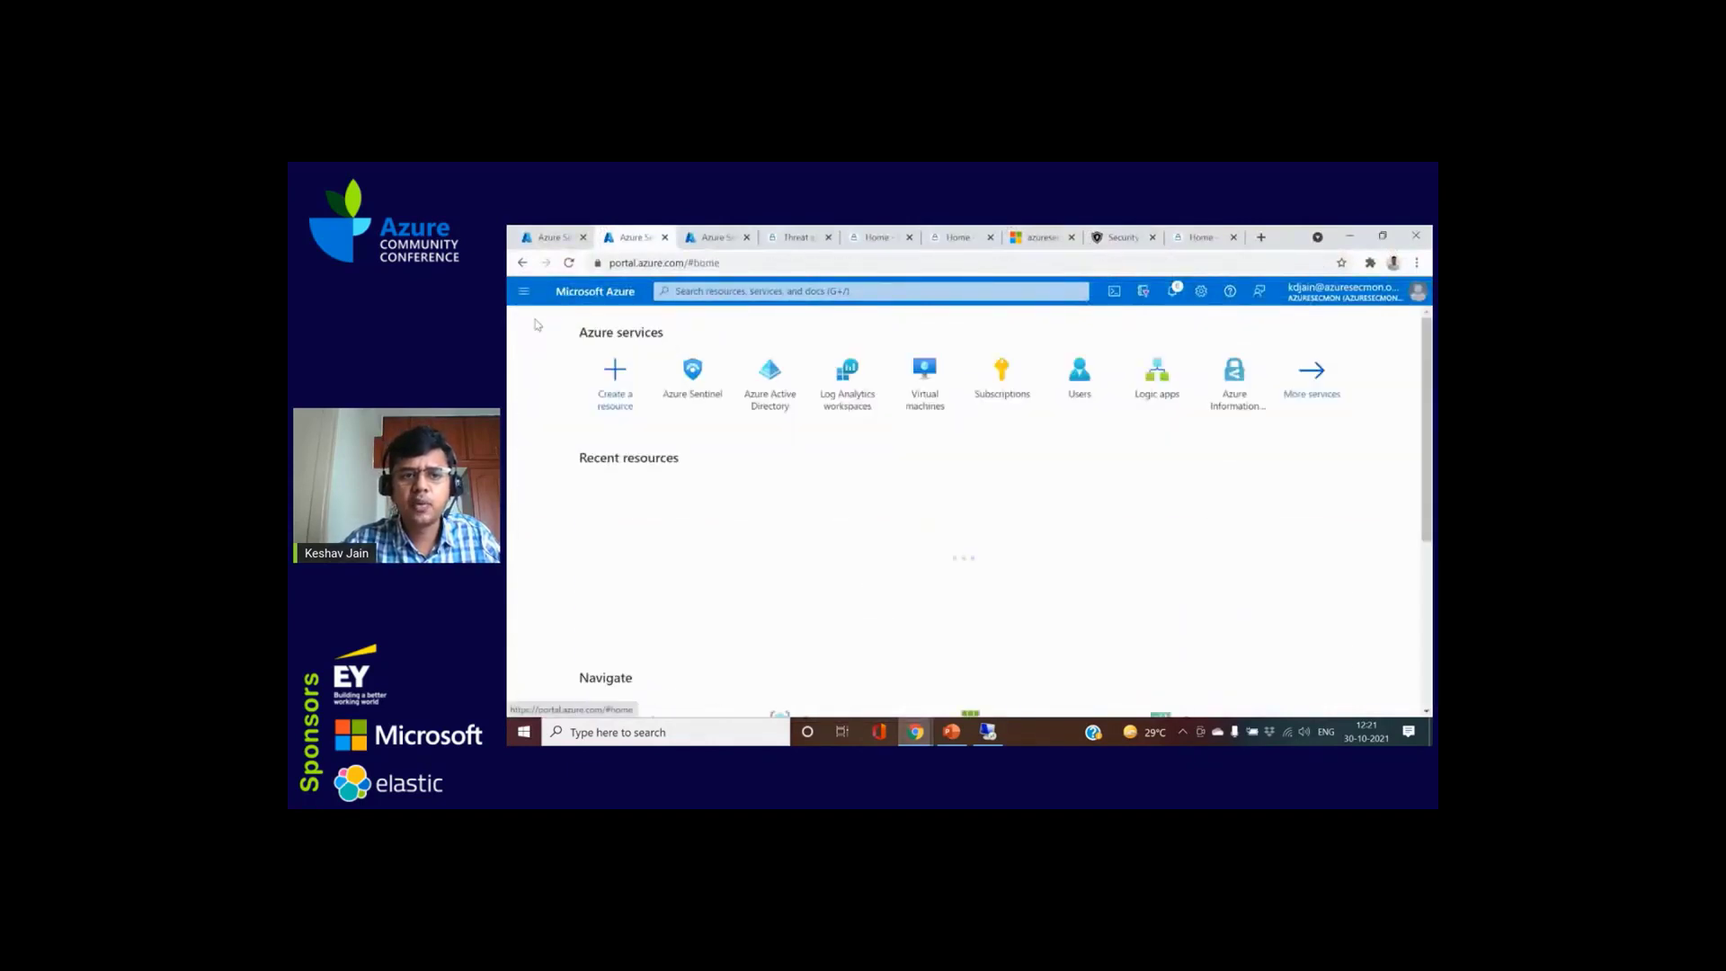
{"action": "left_click", "coordinate": [710, 397]}
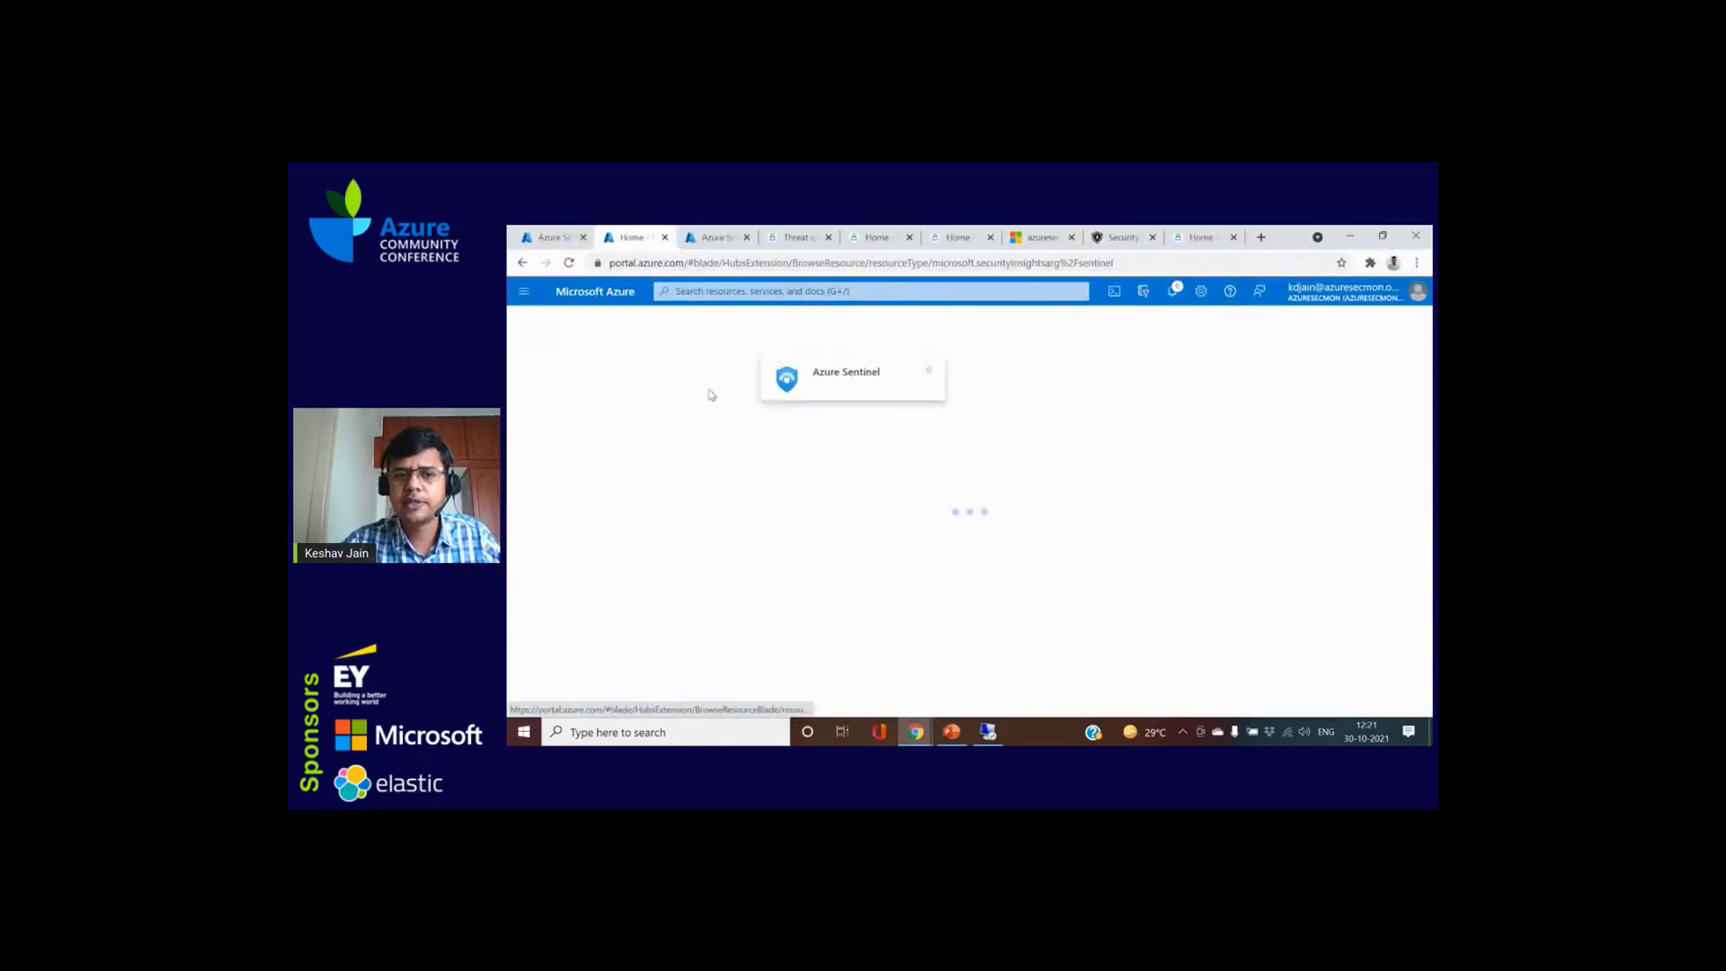
Step: Start a new Log Analytics workspace for Azure Sentinel with subscription Azure Community Conference 2021 and resource group ACC2021
{"action": "left_click", "coordinate": [565, 393]}
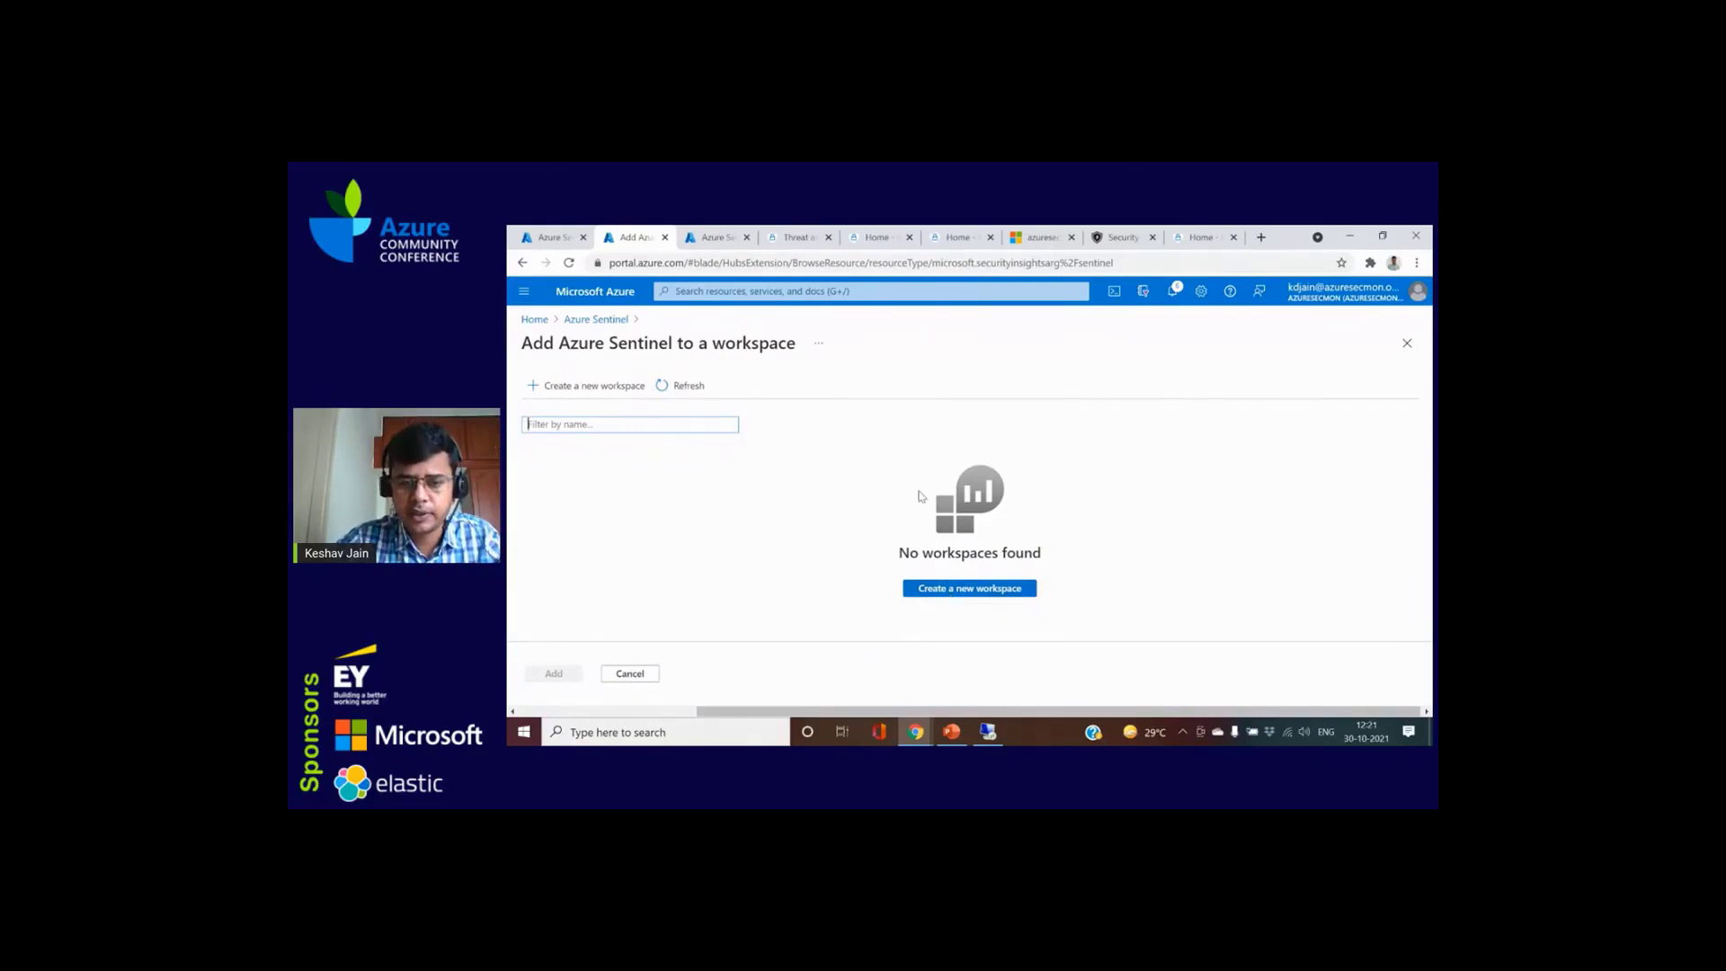
{"action": "left_click", "coordinate": [956, 590]}
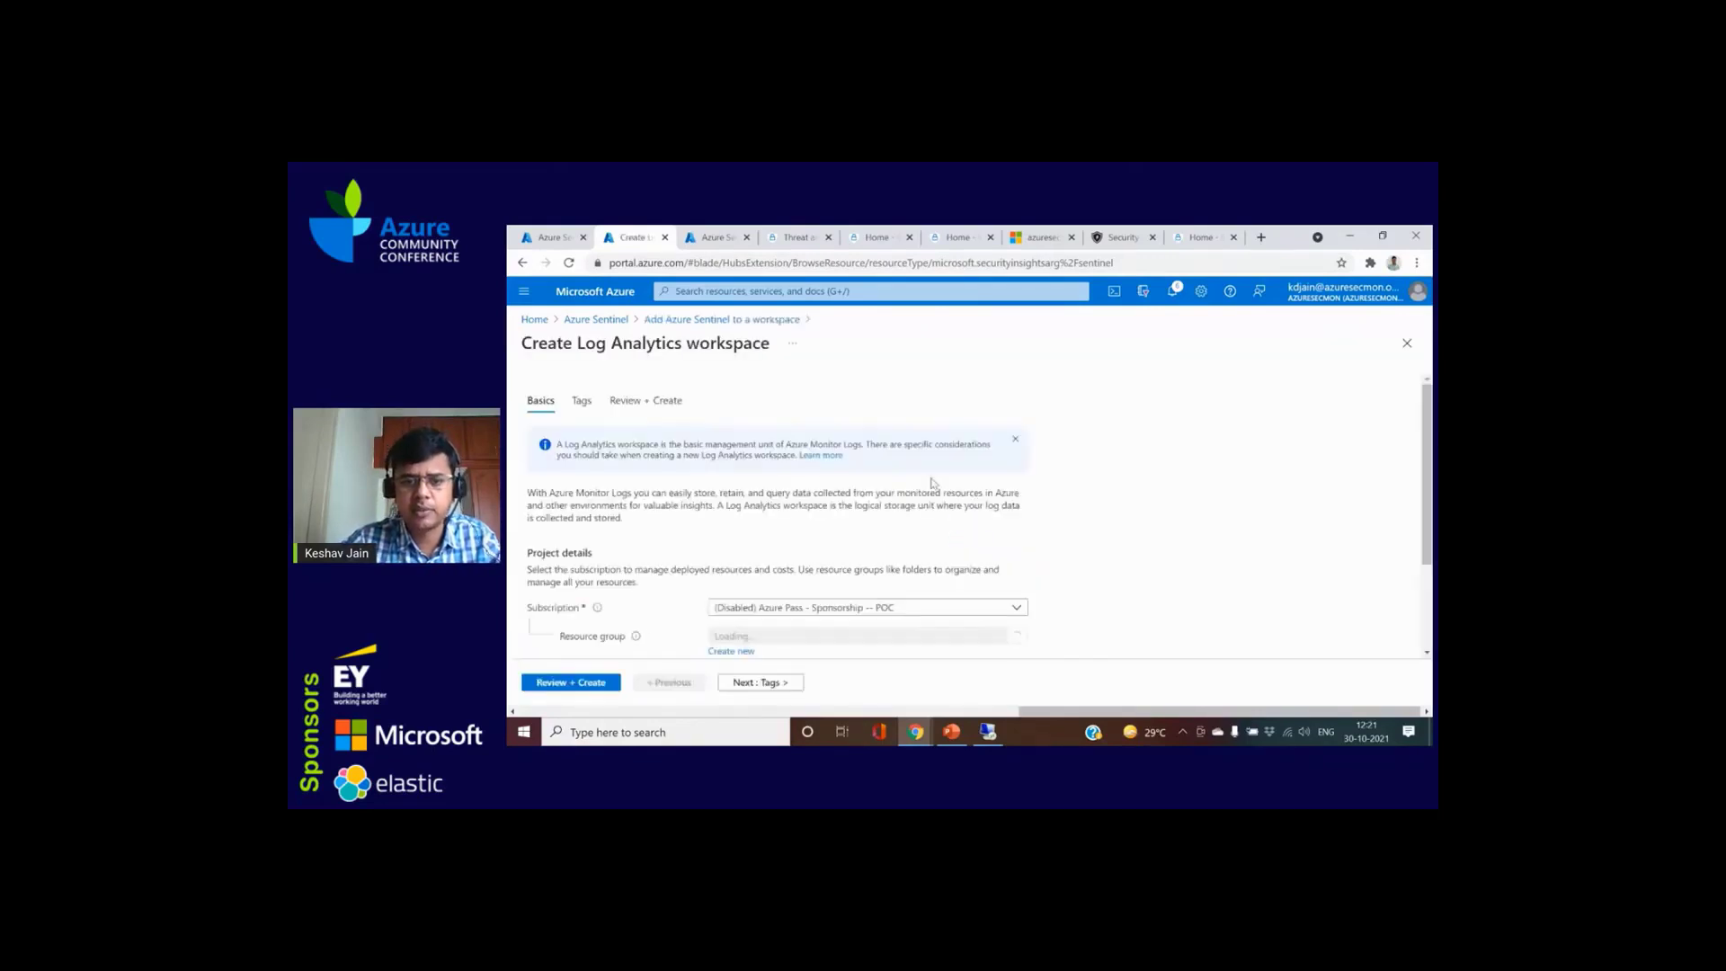
{"action": "scroll", "coordinate": [894, 539], "scroll_direction": "down", "scroll_amount": 2}
{"action": "left_click", "coordinate": [876, 557]}
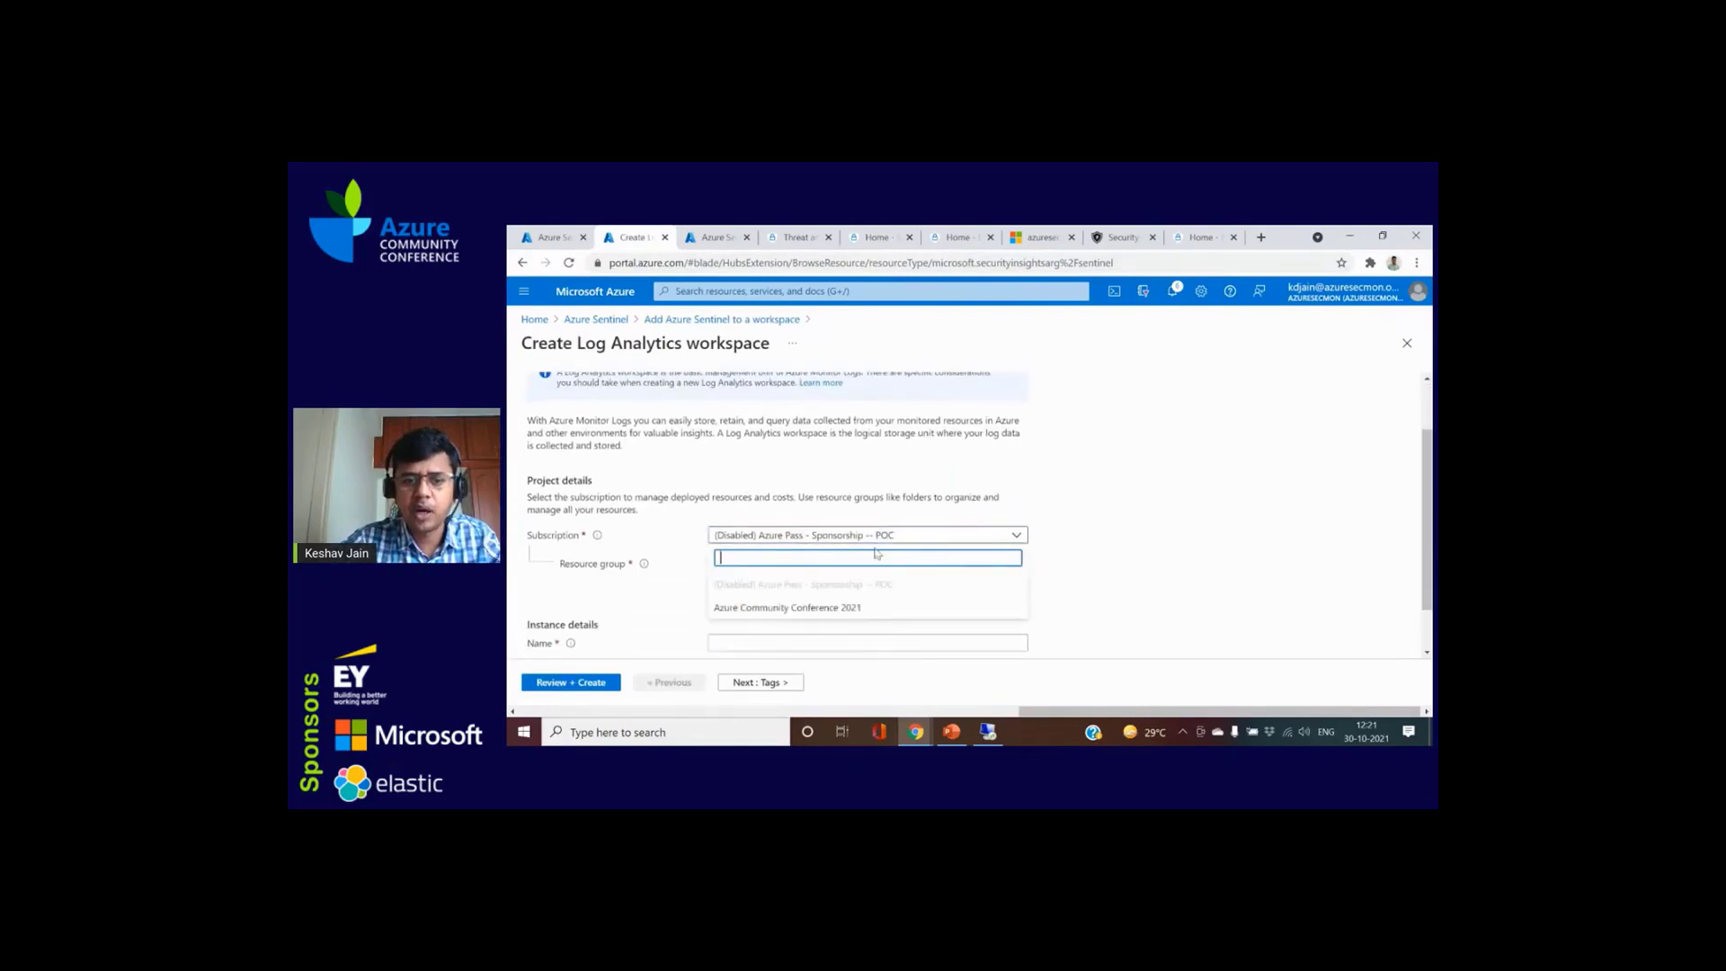
{"action": "left_click", "coordinate": [809, 608]}
{"action": "scroll", "coordinate": [822, 539], "scroll_direction": "down", "scroll_amount": 1}
{"action": "left_click", "coordinate": [819, 511]}
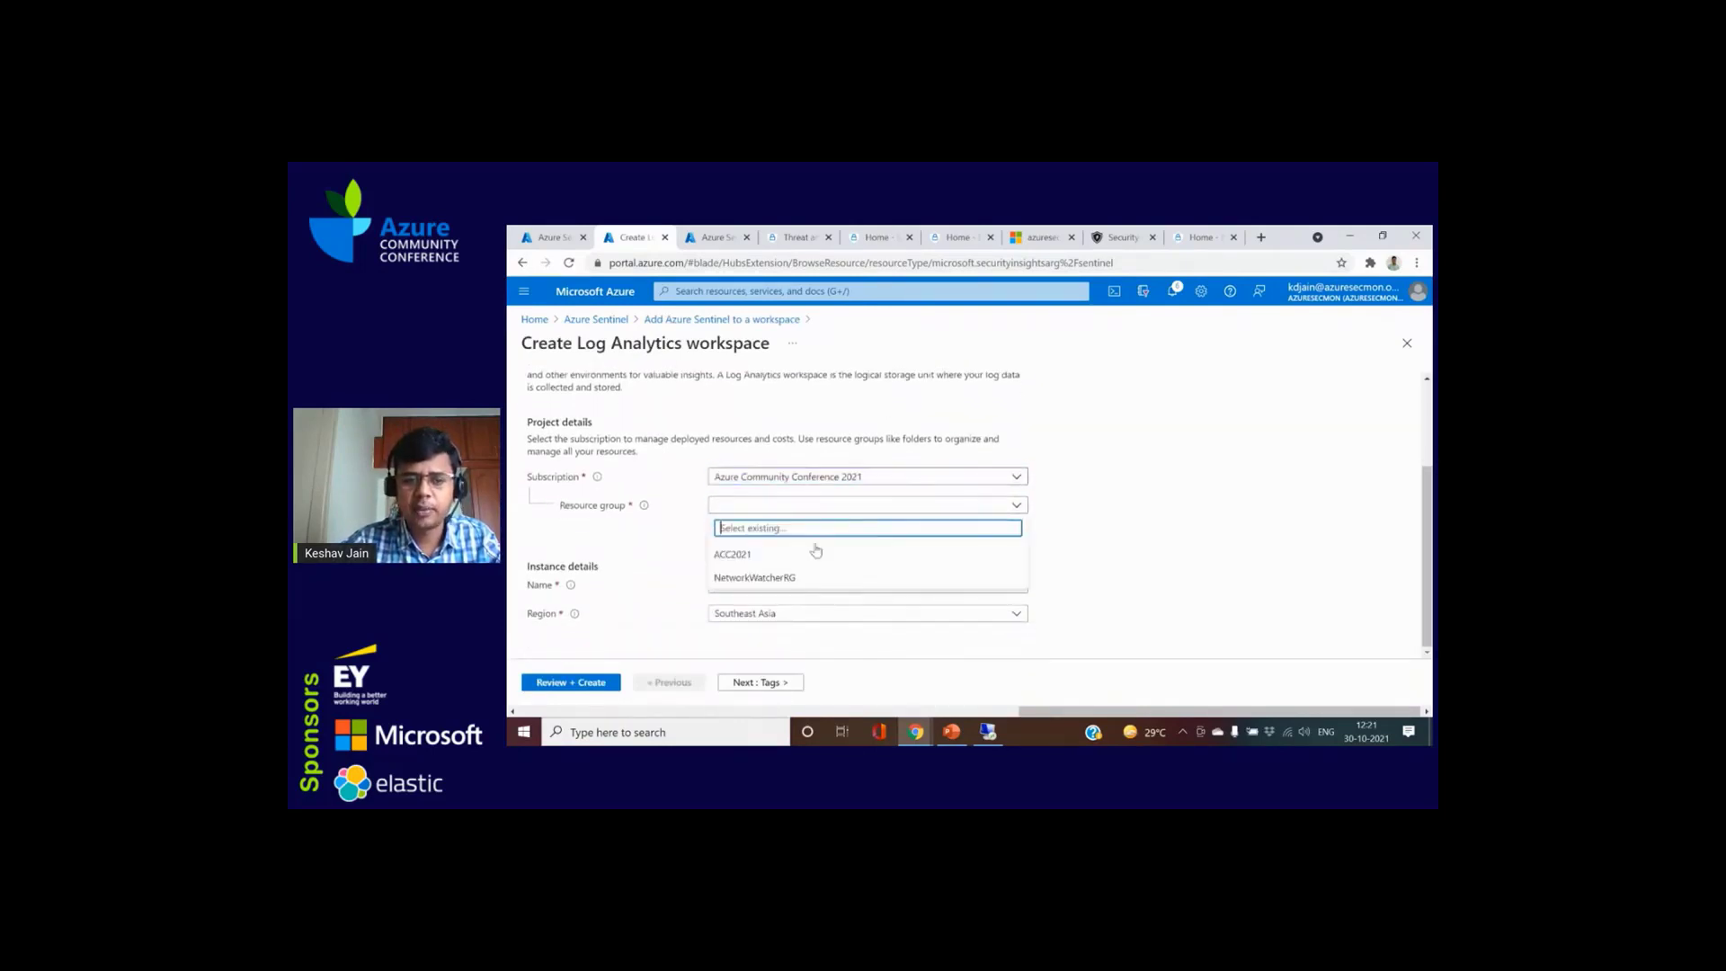
{"action": "left_click", "coordinate": [813, 550]}
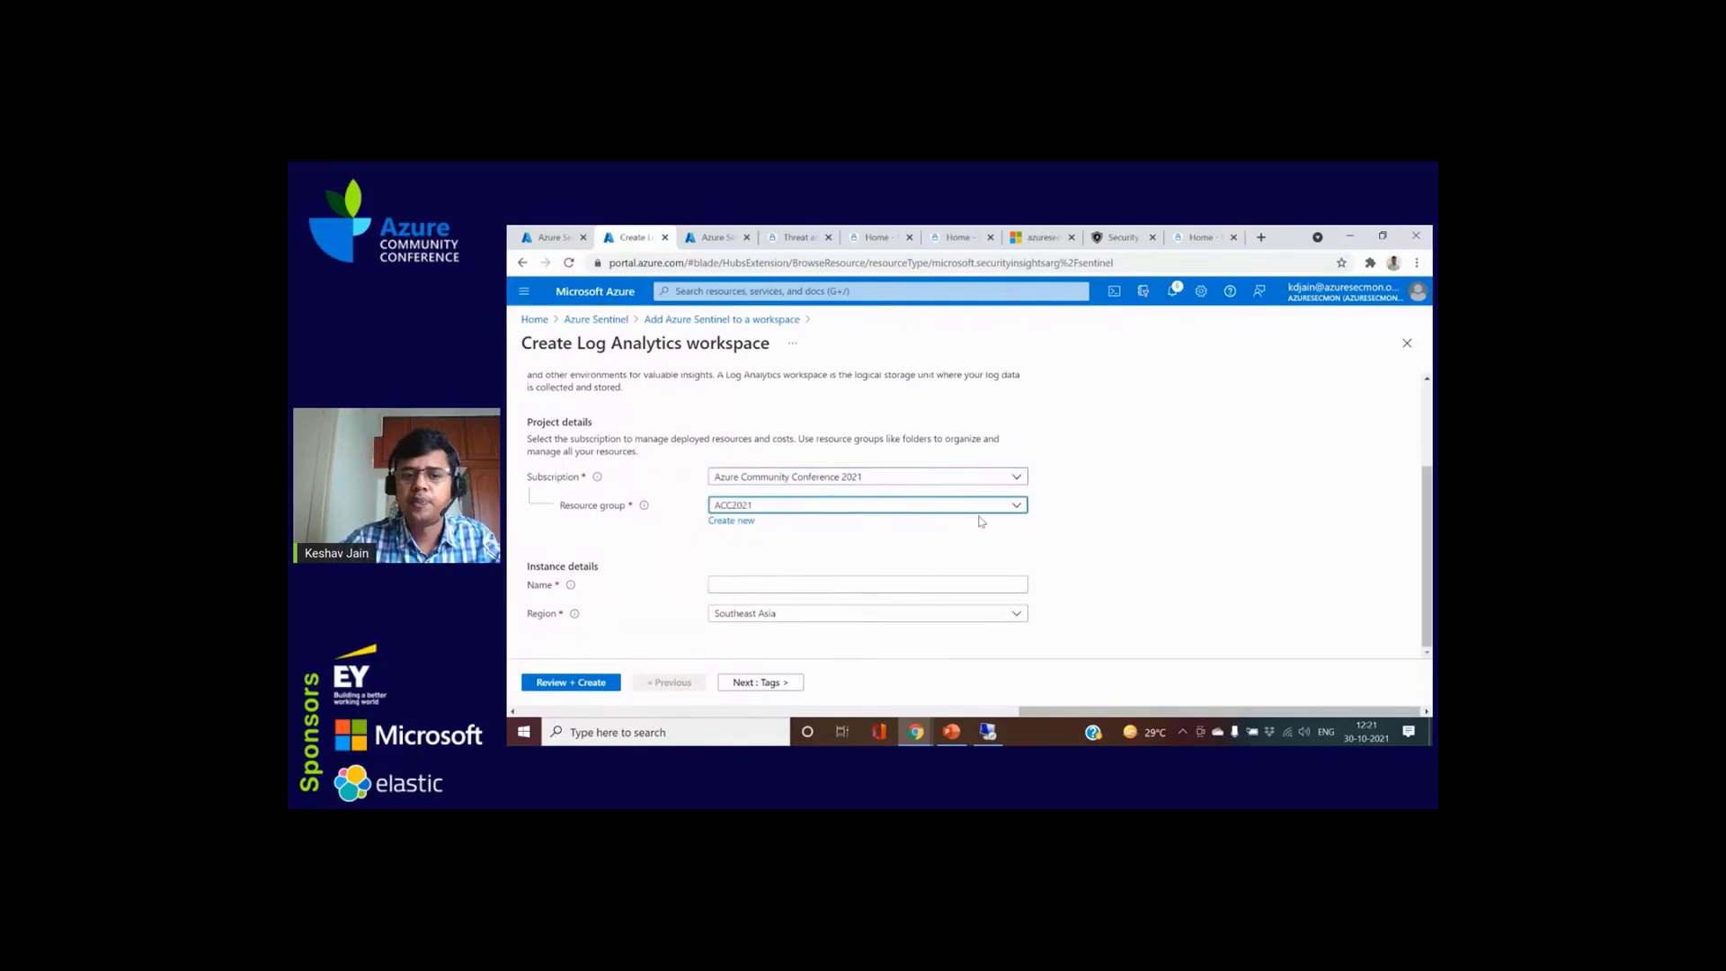
Step: Name the Log Analytics workspace Demo-Acc-2021 and set its region to East US
{"action": "left_click", "coordinate": [872, 586]}
{"action": "type", "text": "Demo-"}
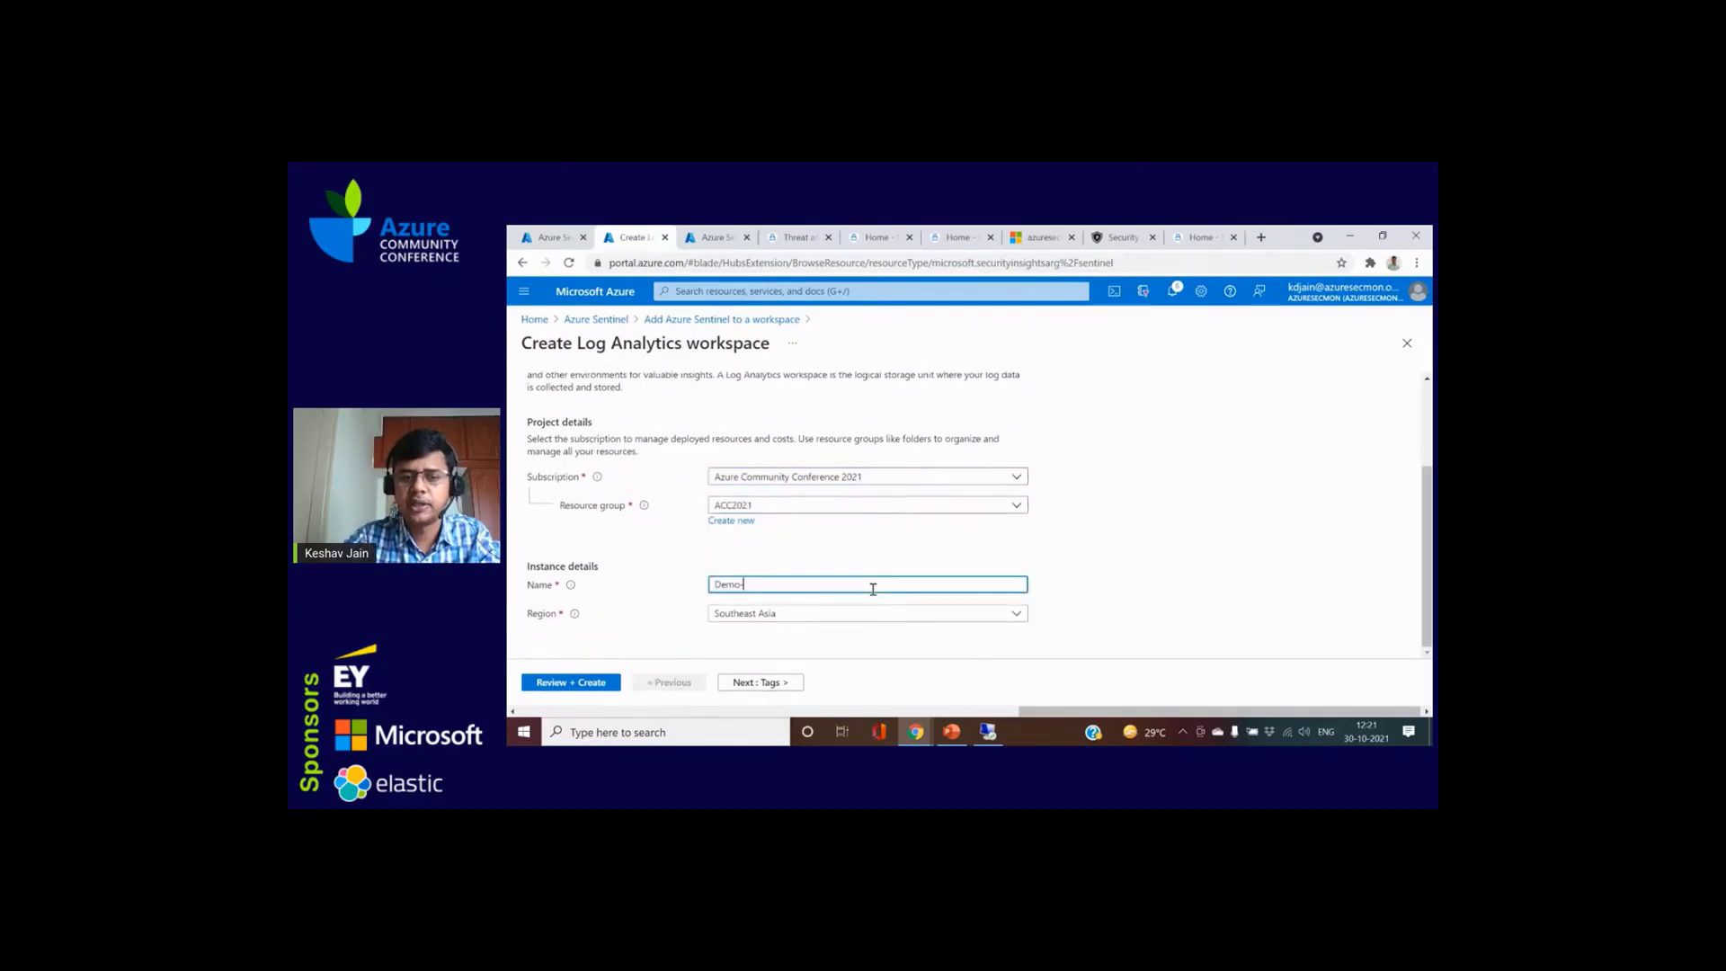
{"action": "type", "text": "Acc-2021"}
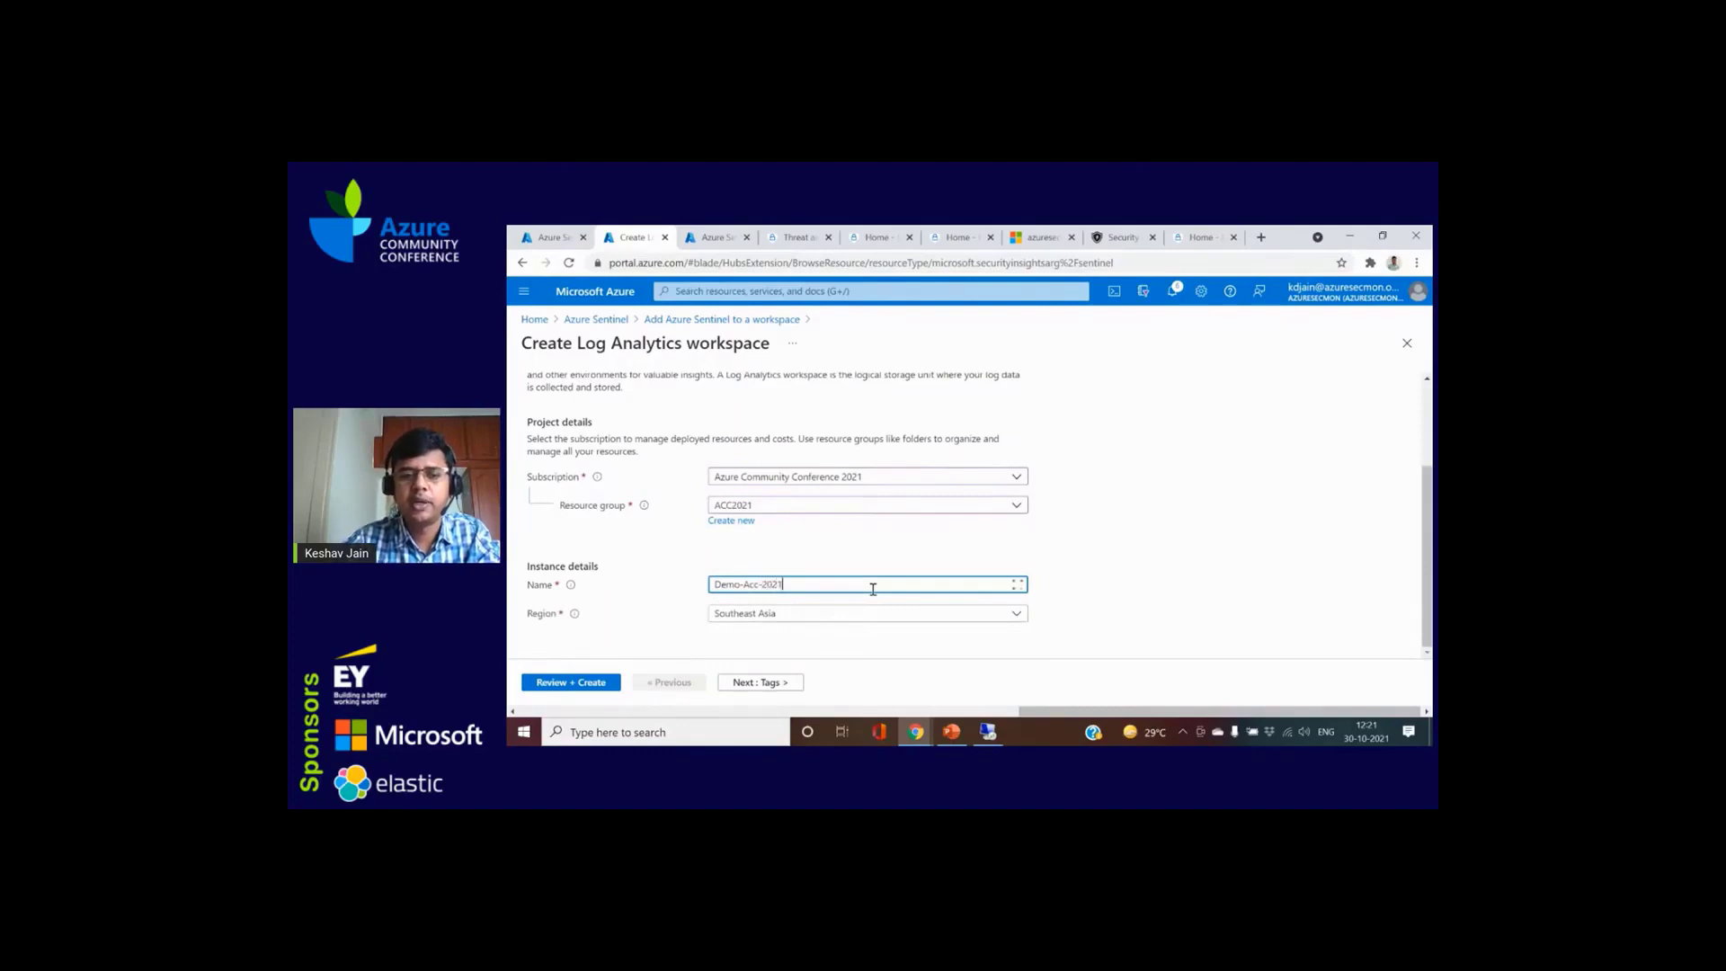
{"action": "left_click", "coordinate": [847, 618]}
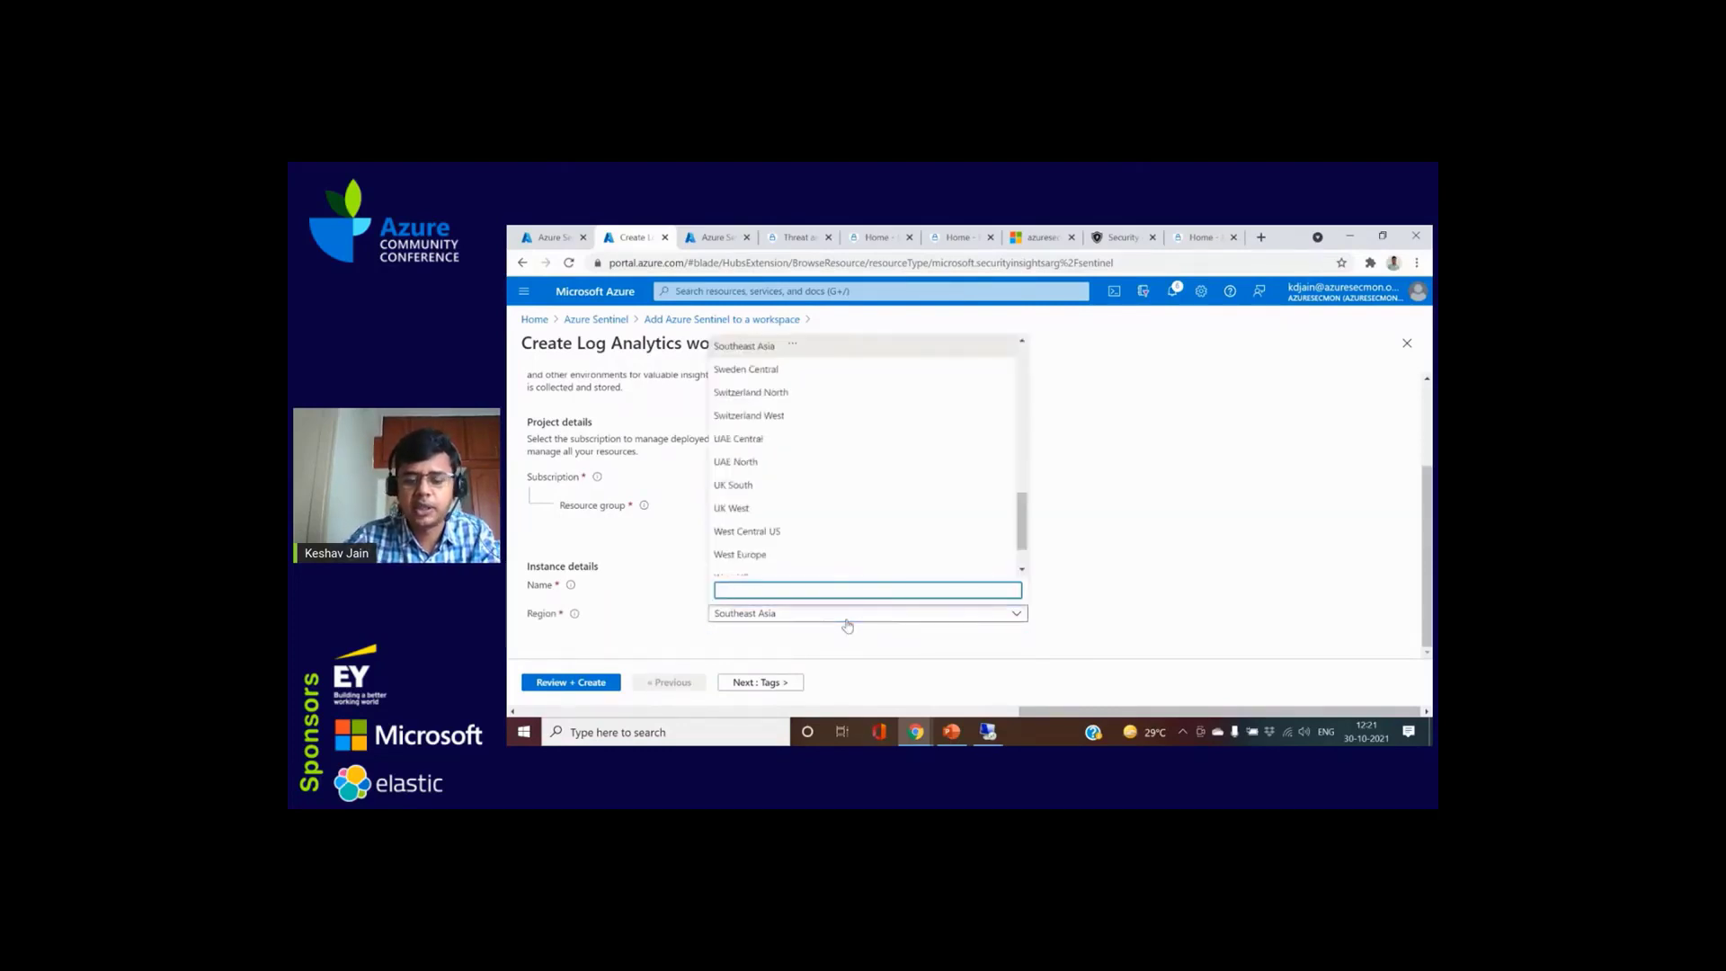
{"action": "left_click", "coordinate": [847, 620]}
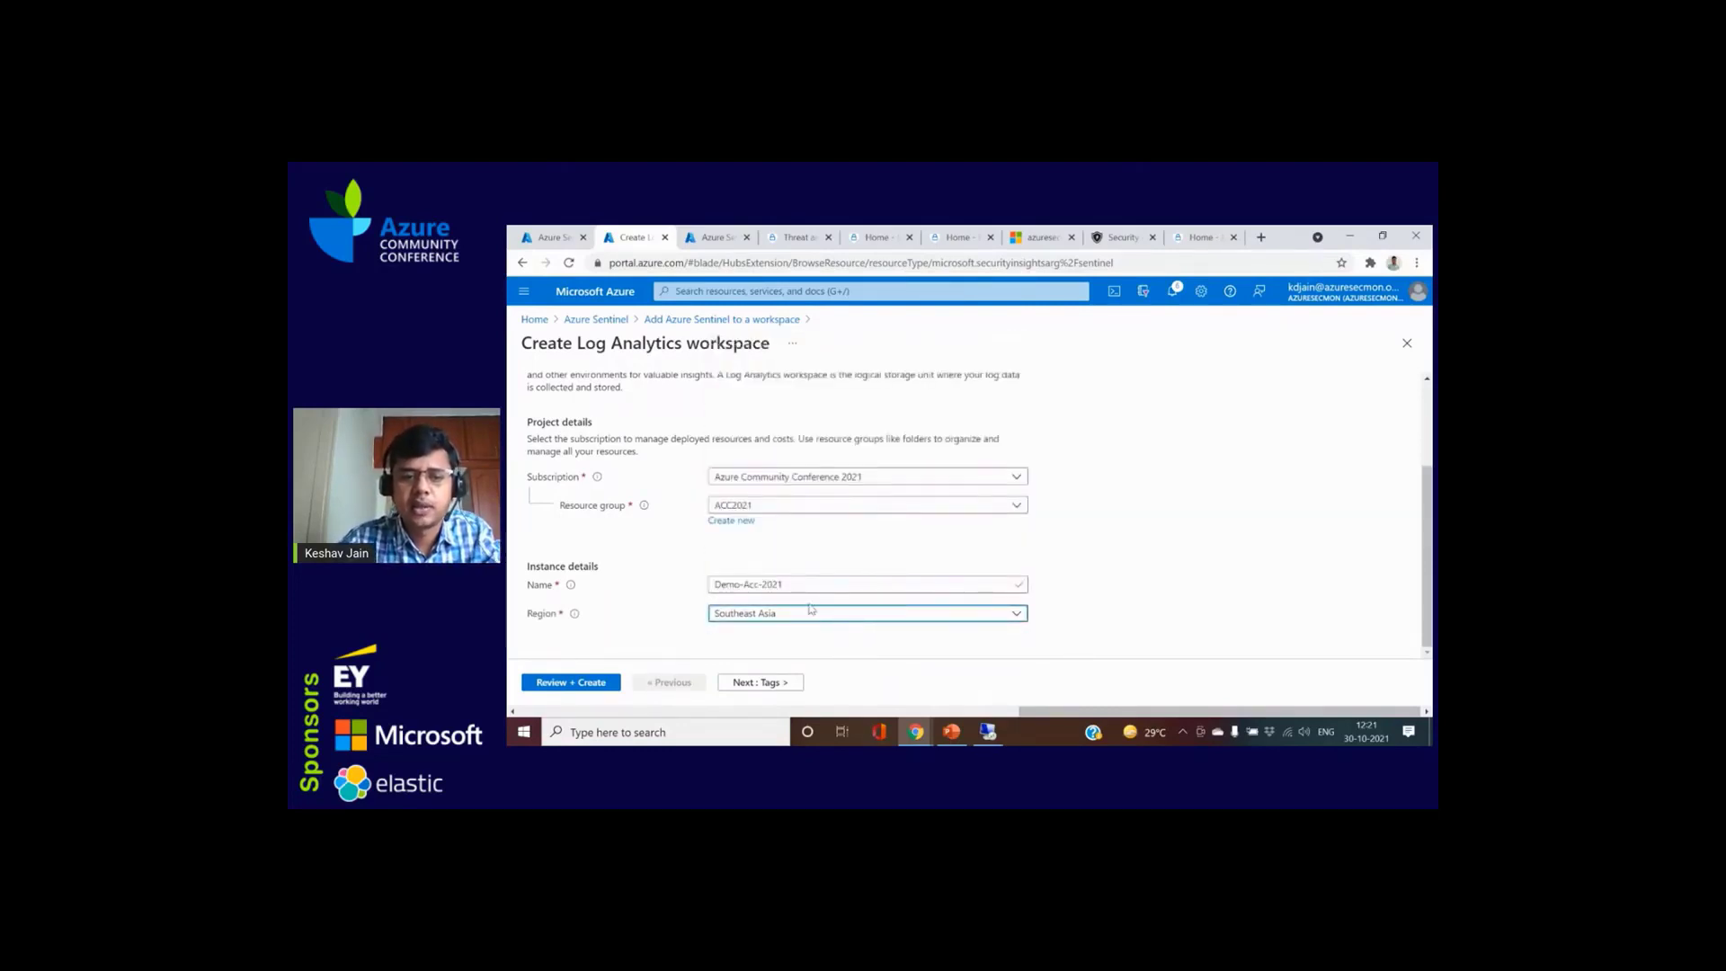
{"action": "left_click", "coordinate": [809, 613]}
{"action": "scroll", "coordinate": [795, 486], "scroll_direction": "up", "scroll_amount": 4}
{"action": "scroll", "coordinate": [791, 471], "scroll_direction": "up", "scroll_amount": 4}
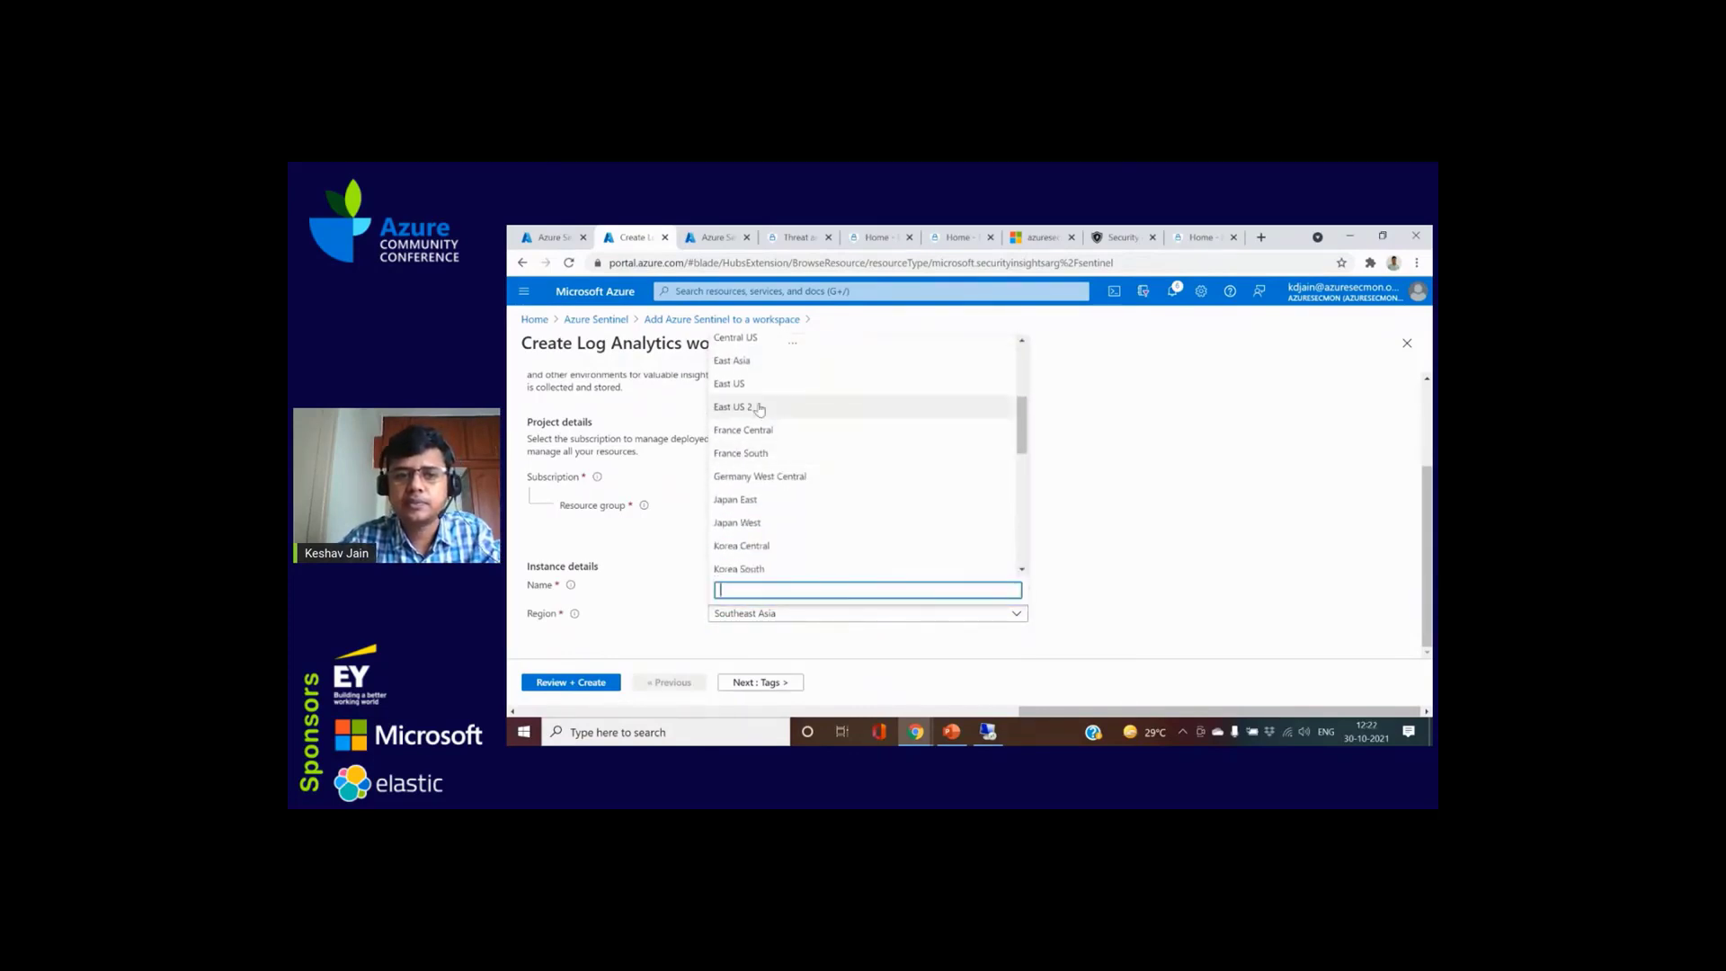
{"action": "left_click", "coordinate": [780, 455]}
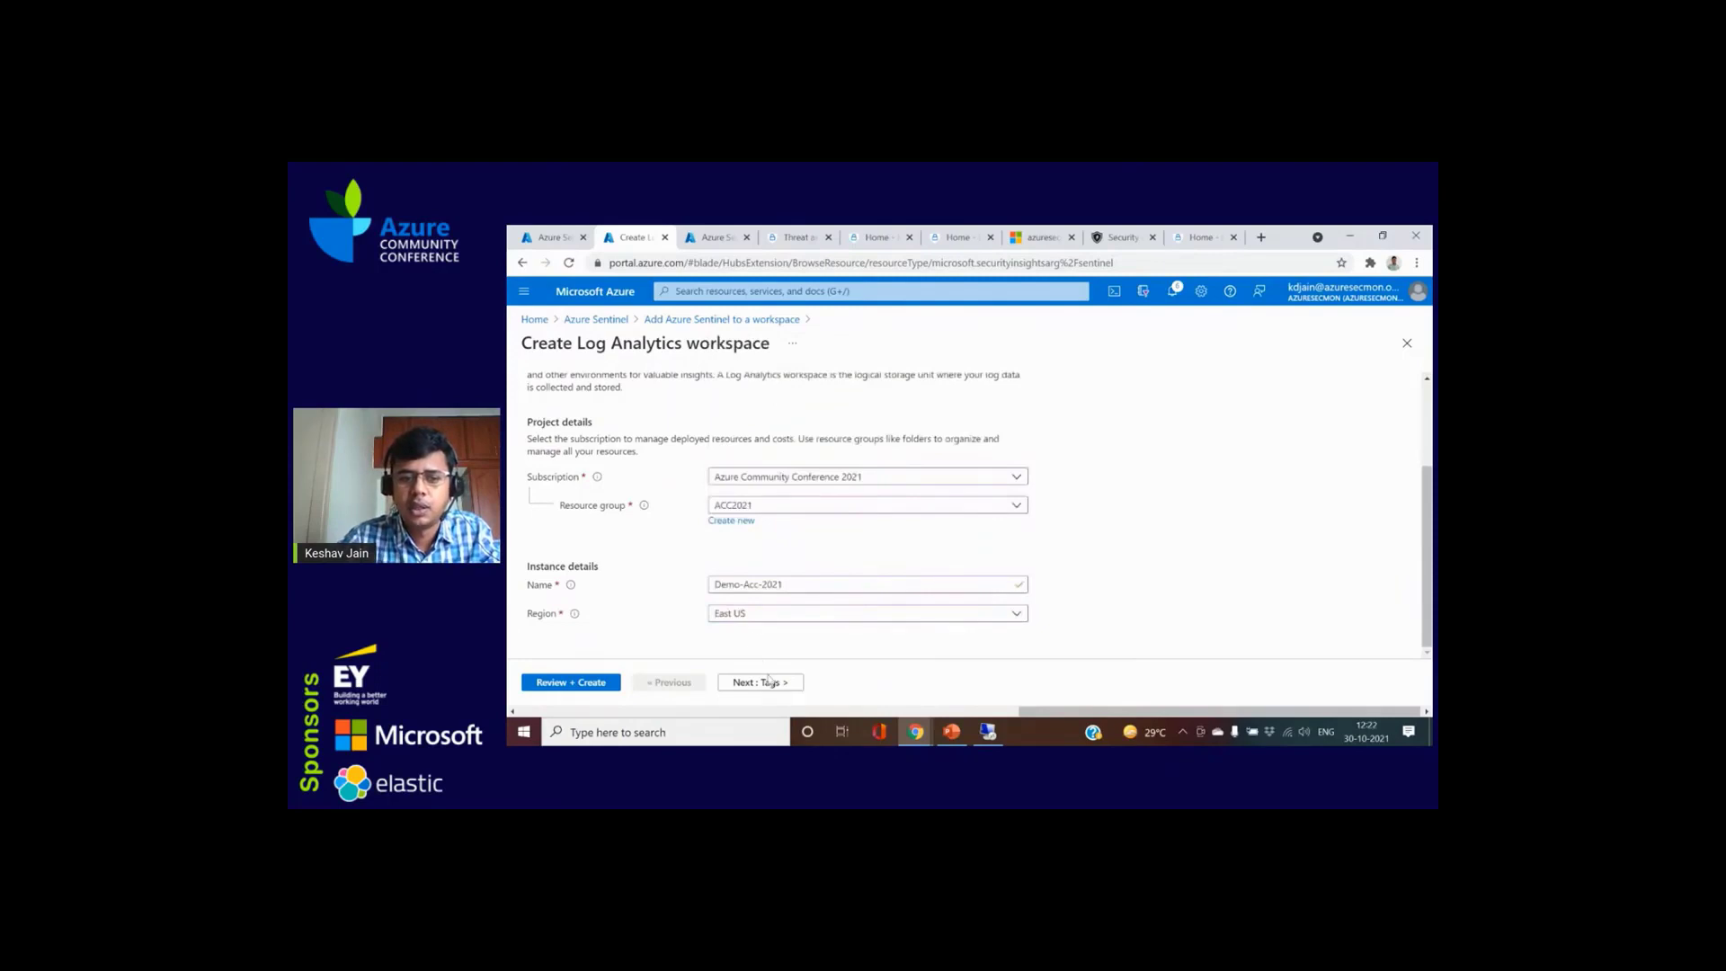
Step: Review the settings and create the Log Analytics workspace, and refresh the list of workspaces available for Azure Sentinel
{"action": "left_click", "coordinate": [608, 687]}
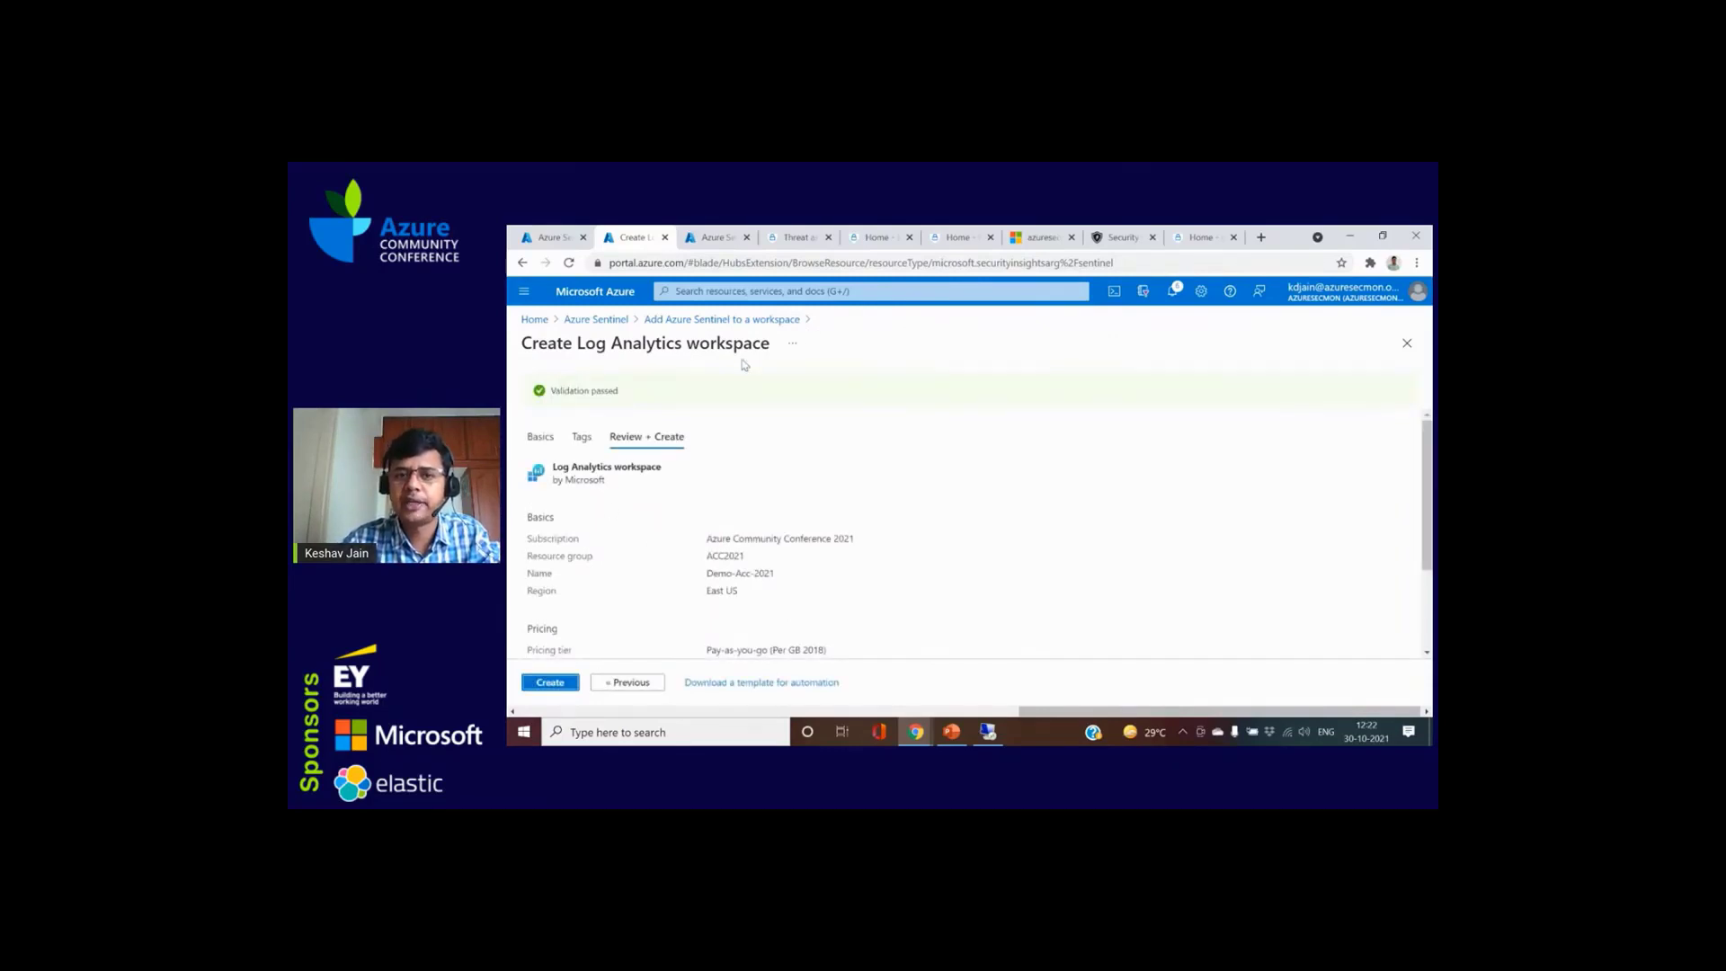
{"action": "left_click", "coordinate": [564, 685]}
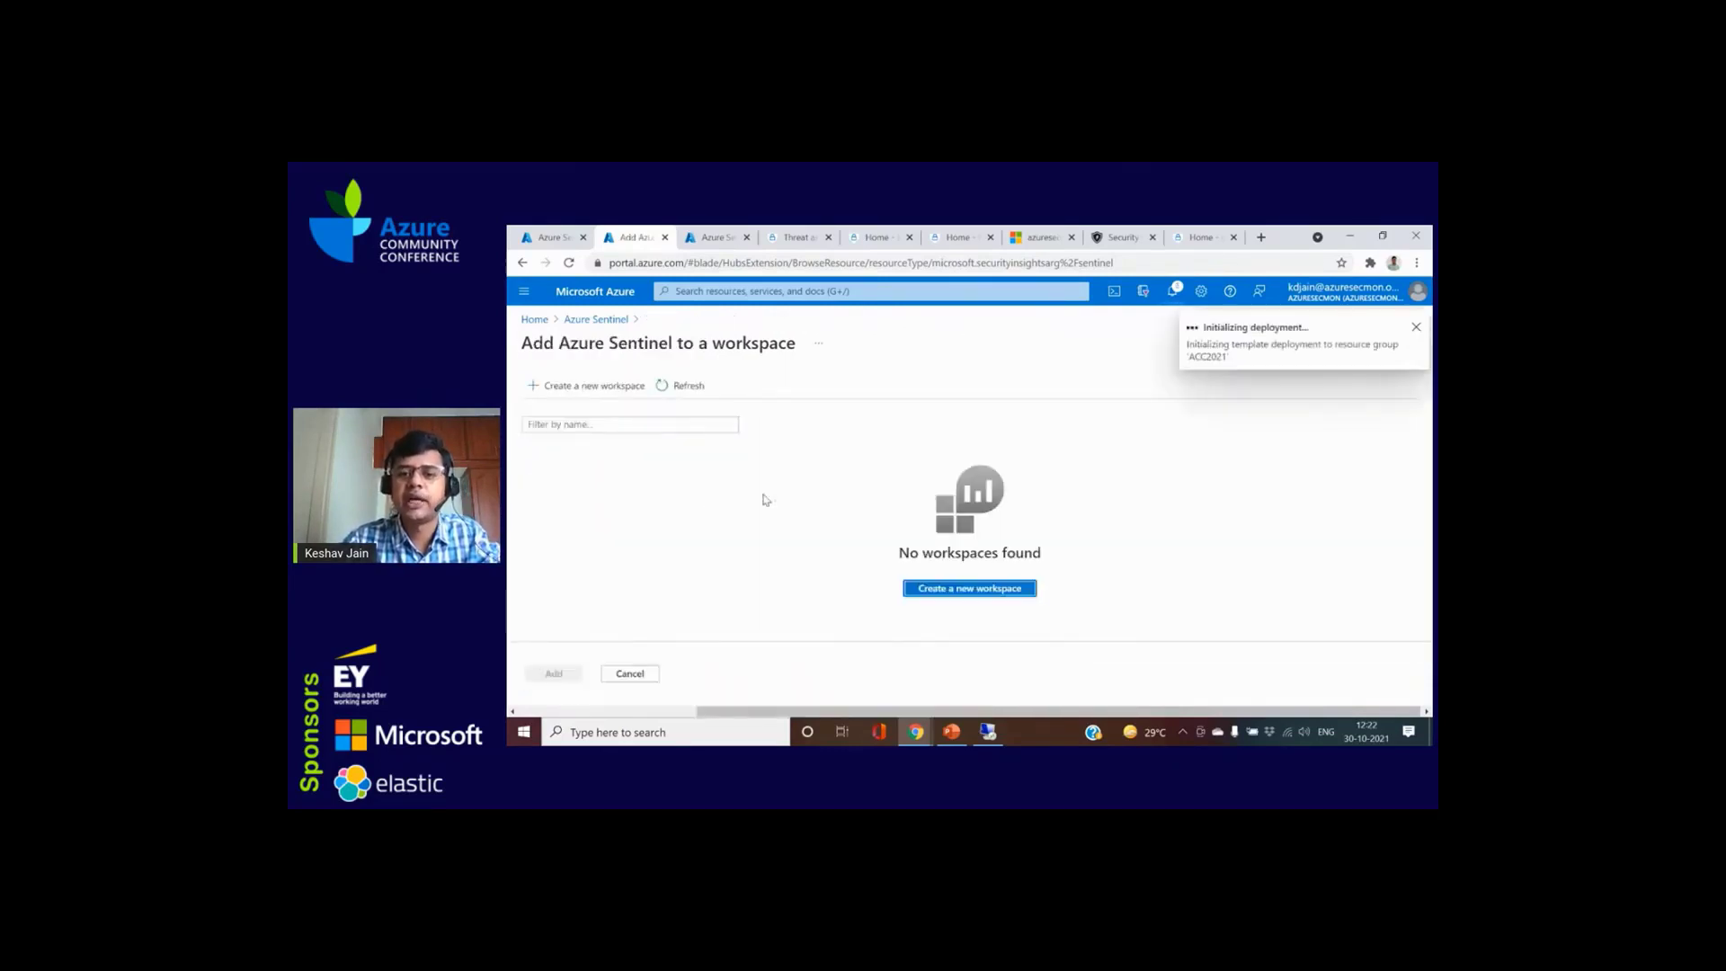
{"action": "left_click", "coordinate": [684, 385]}
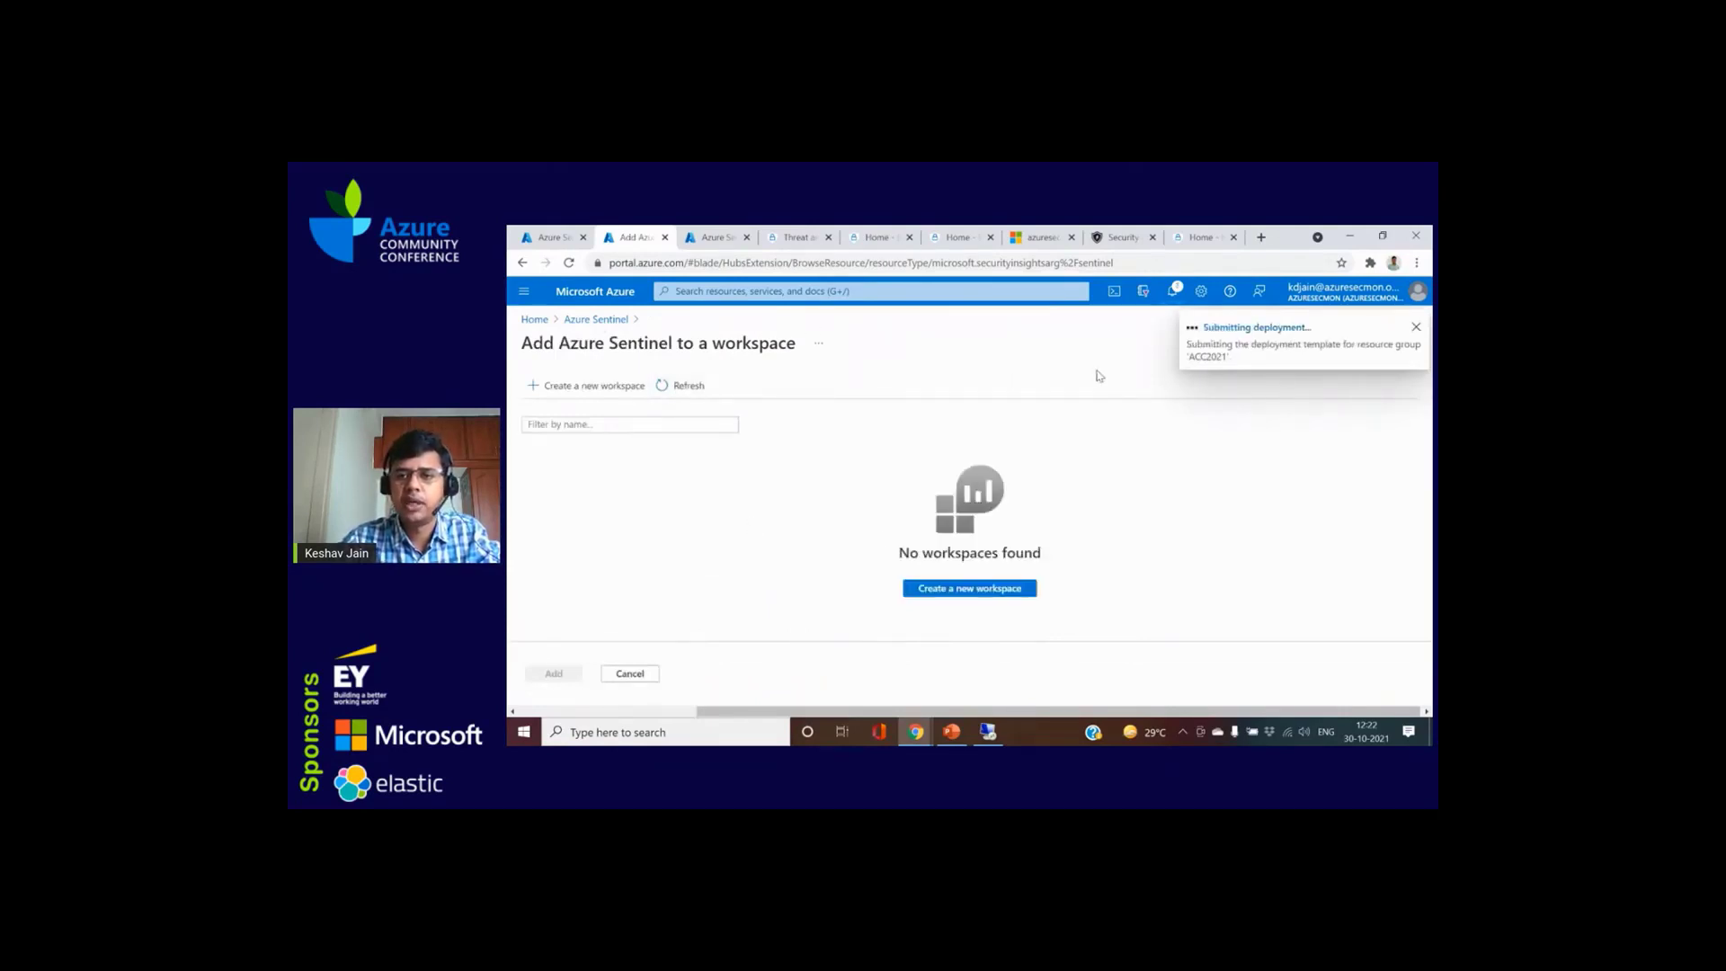
Step: Check the workspace's deployment status in the portal notifications and dismiss the older notifications
{"action": "left_click", "coordinate": [1173, 290]}
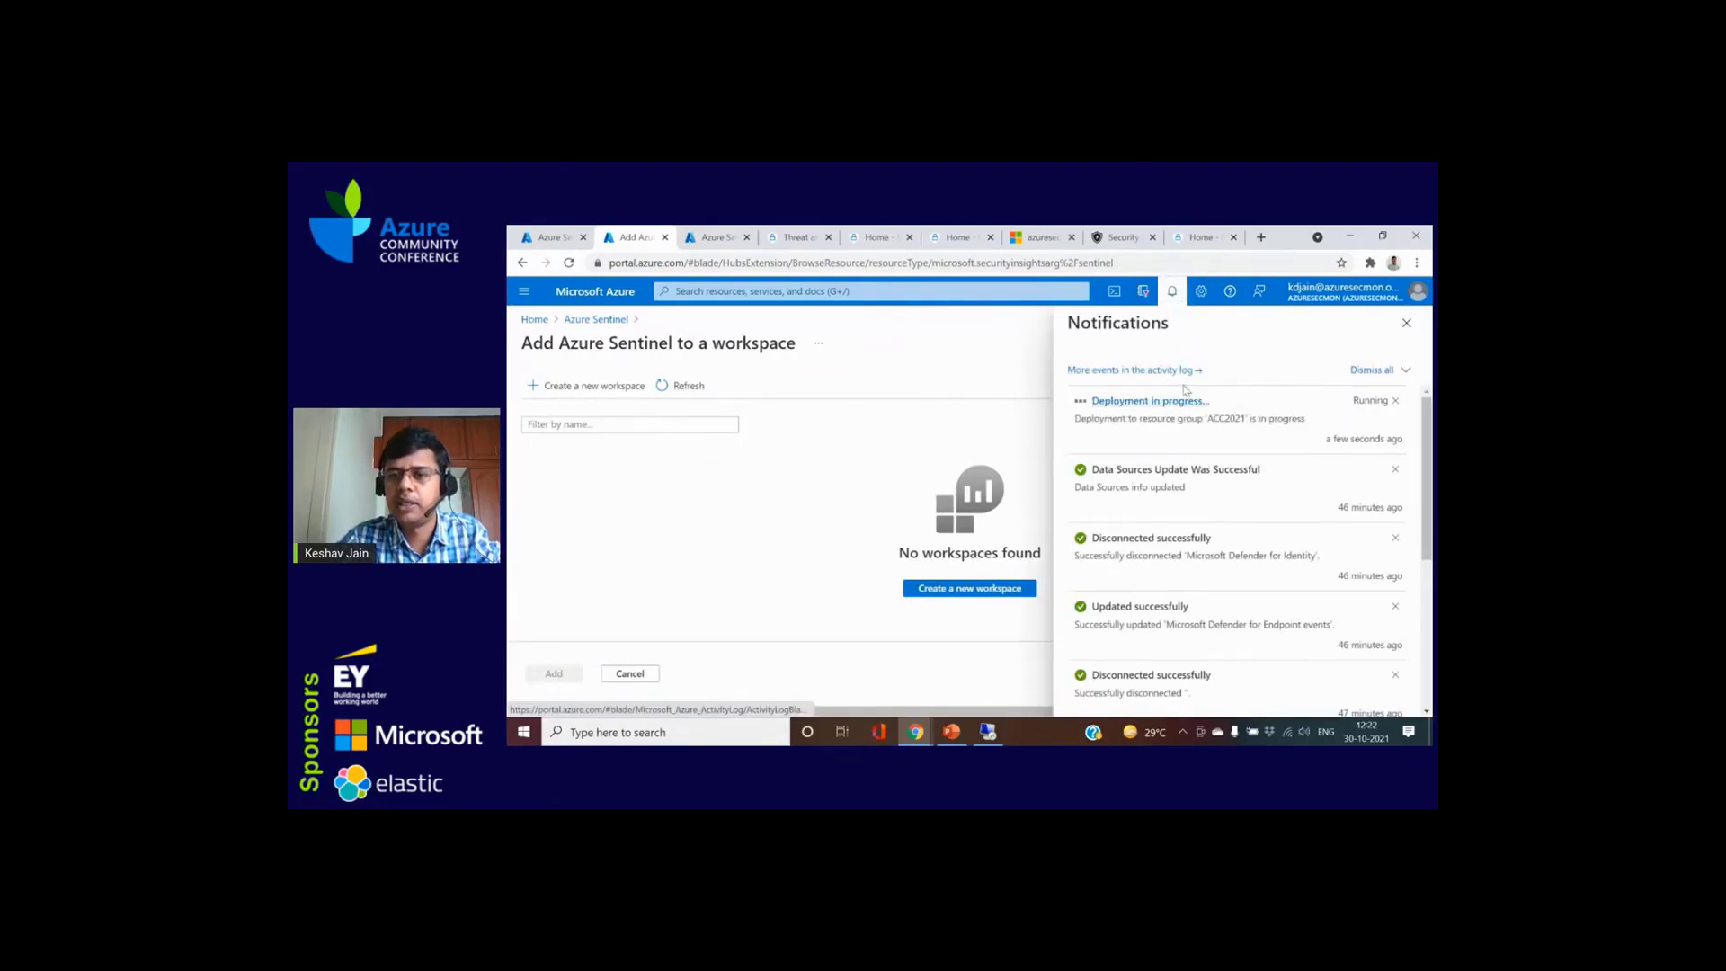
{"action": "left_click", "coordinate": [1396, 469]}
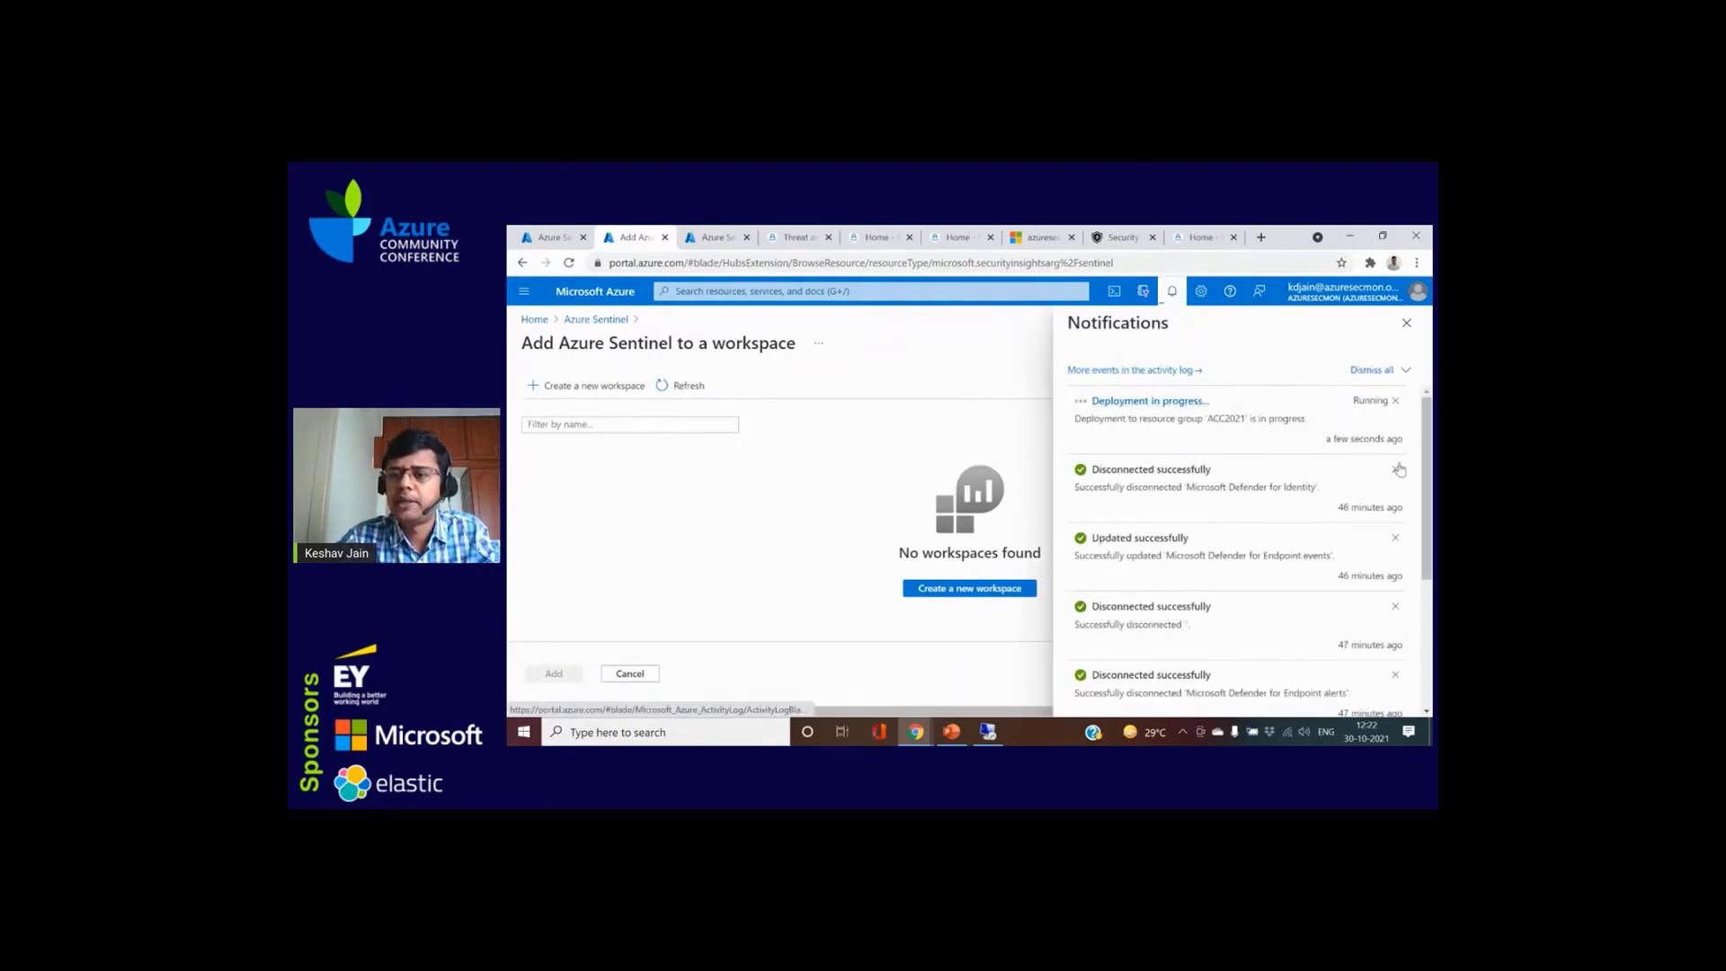
{"action": "left_click", "coordinate": [1396, 469]}
{"action": "left_click", "coordinate": [1396, 469]}
{"action": "left_click", "coordinate": [1396, 469]}
{"action": "left_click", "coordinate": [1396, 469]}
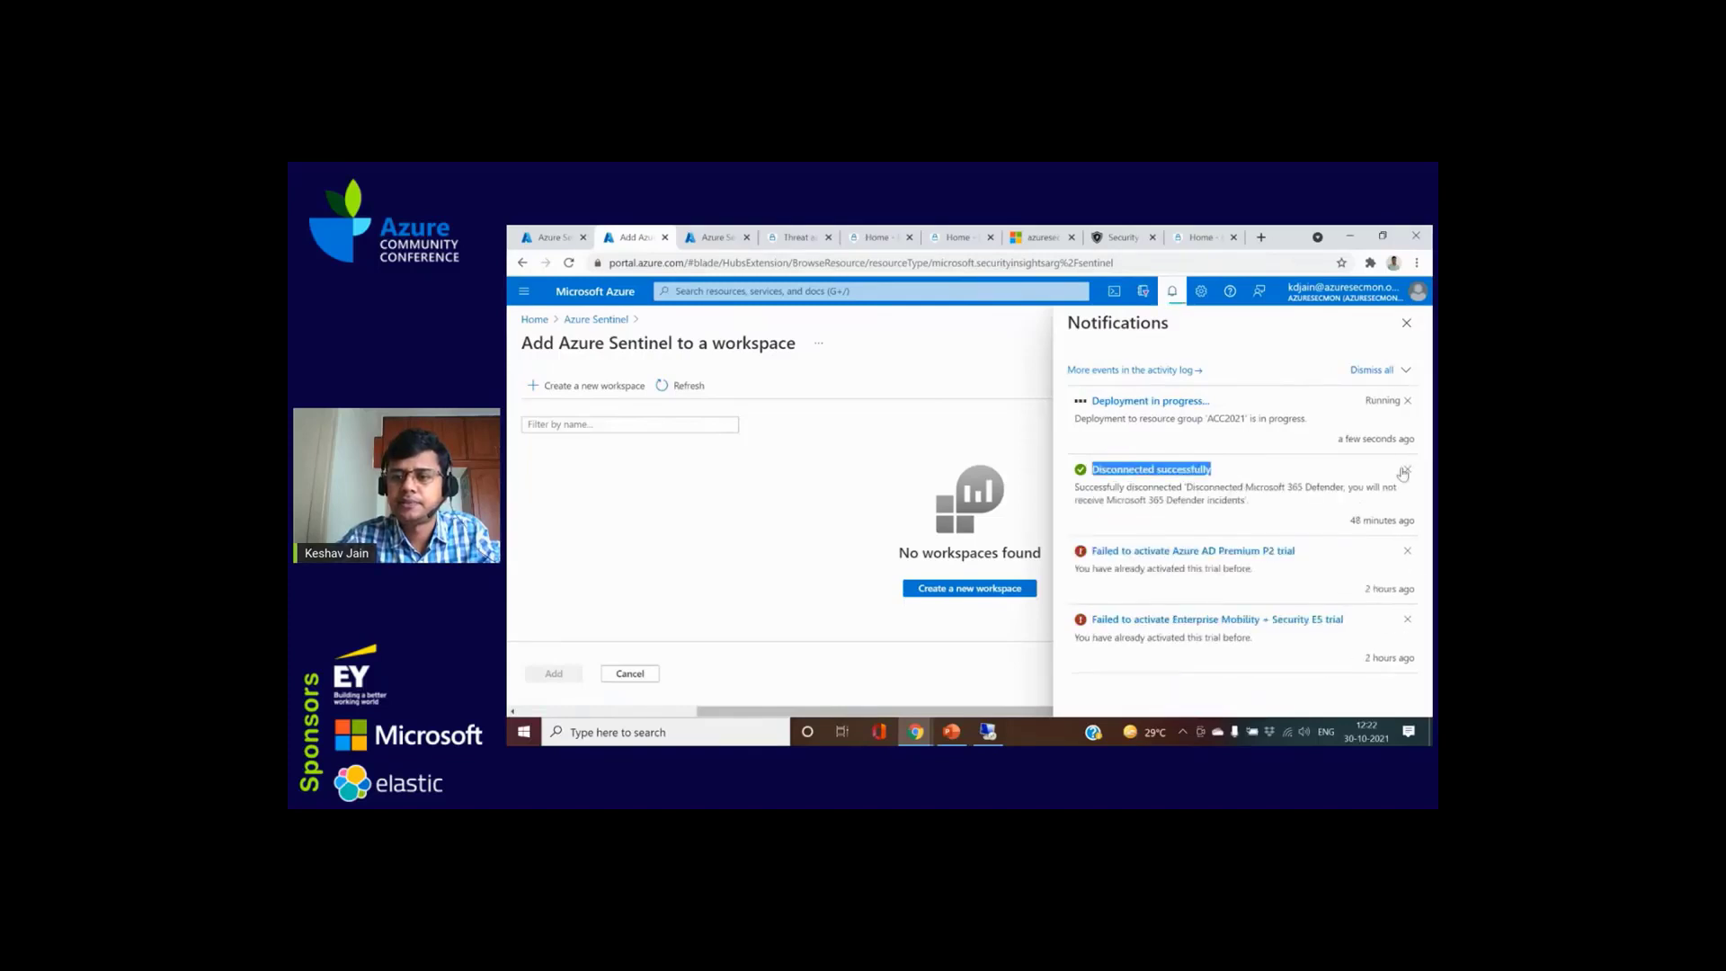
{"action": "left_click", "coordinate": [1407, 469]}
{"action": "left_click", "coordinate": [1408, 470]}
{"action": "left_click", "coordinate": [1408, 471]}
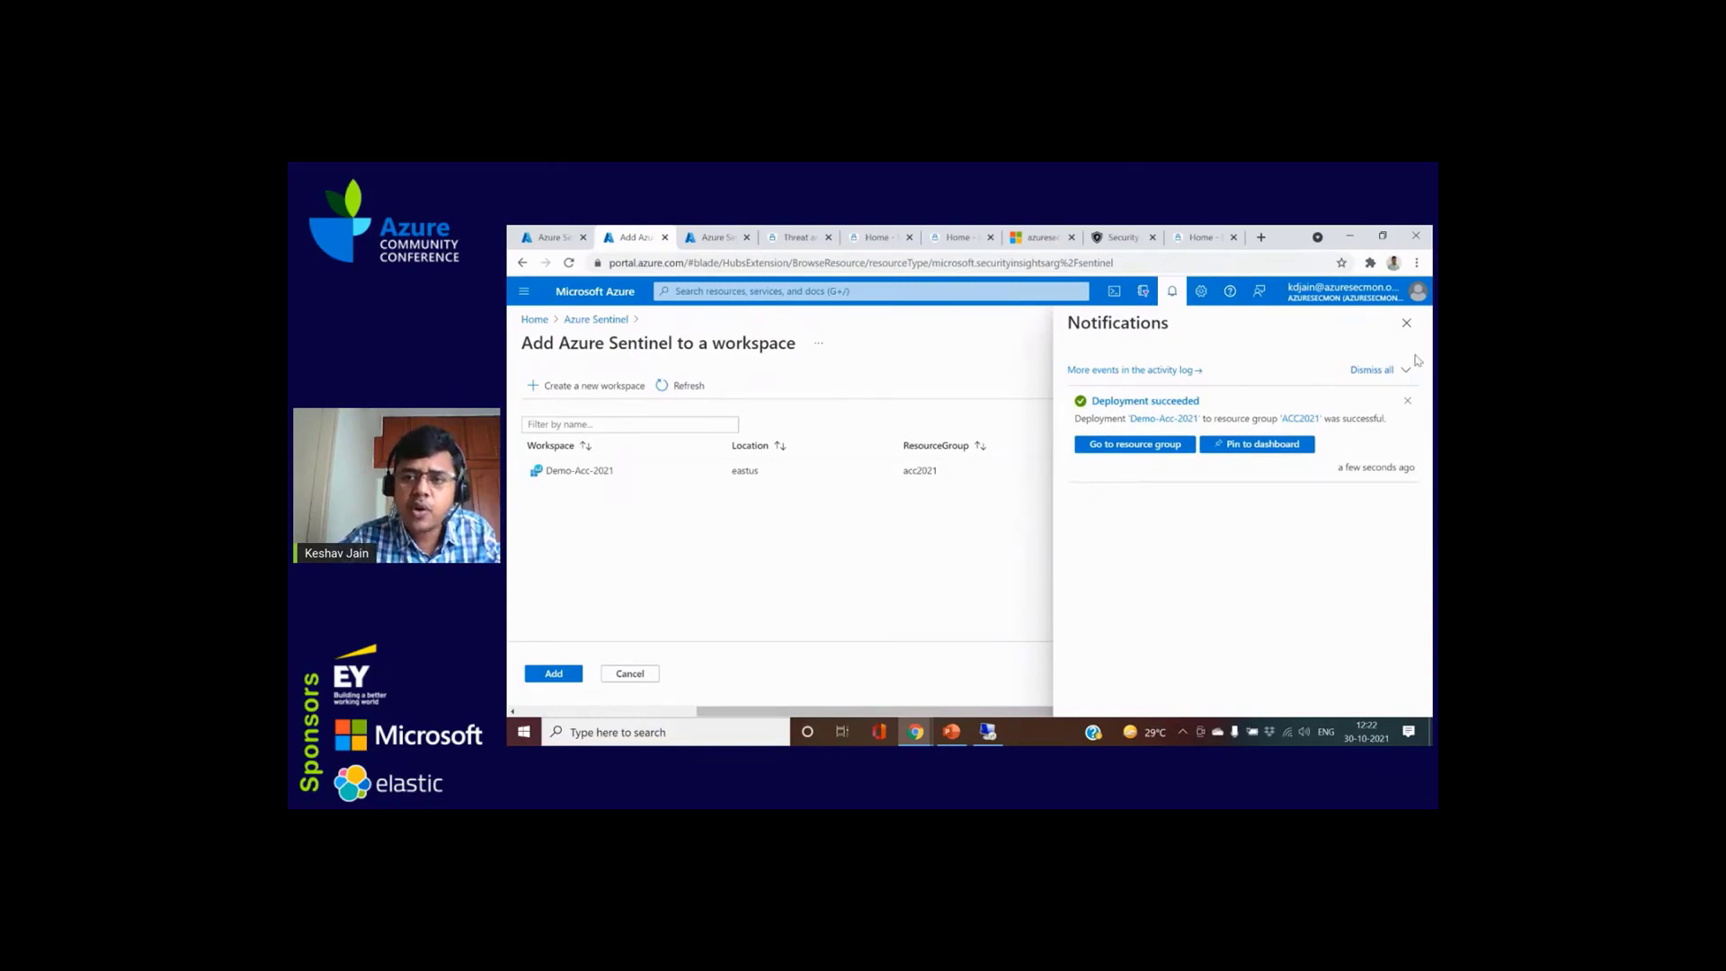
{"action": "left_click", "coordinate": [1406, 322]}
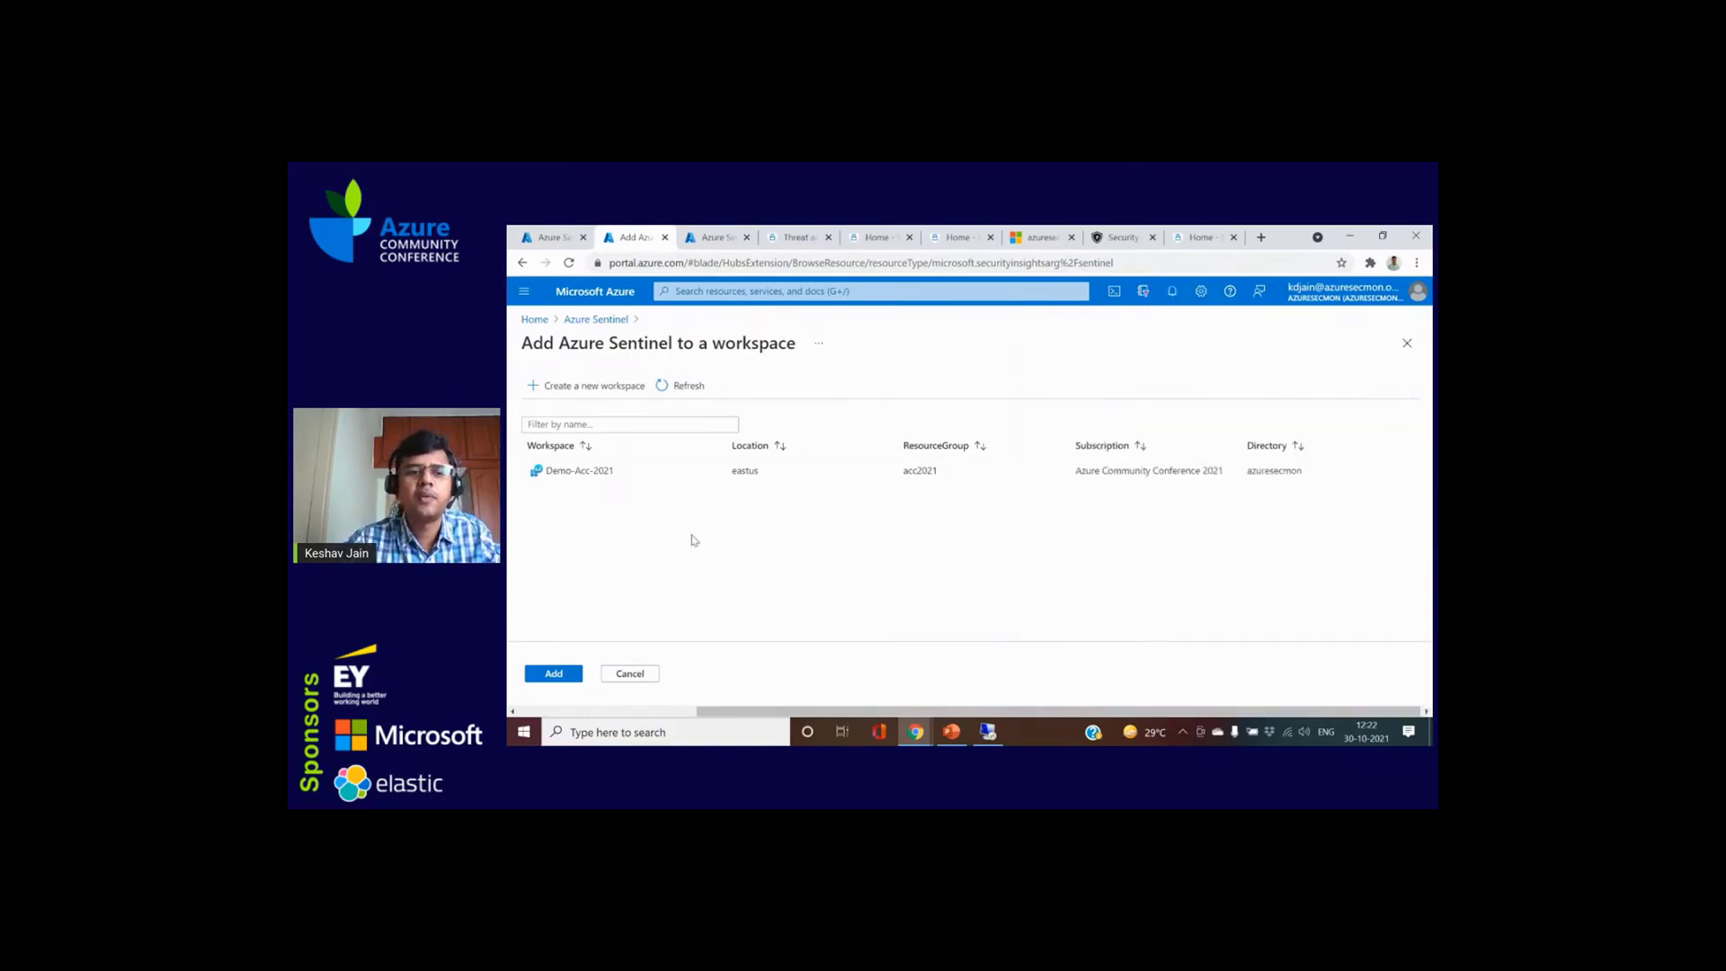
Step: Add Azure Sentinel to the Demo-Acc-2021 workspace and open that workspace's overview
{"action": "left_click", "coordinate": [624, 478]}
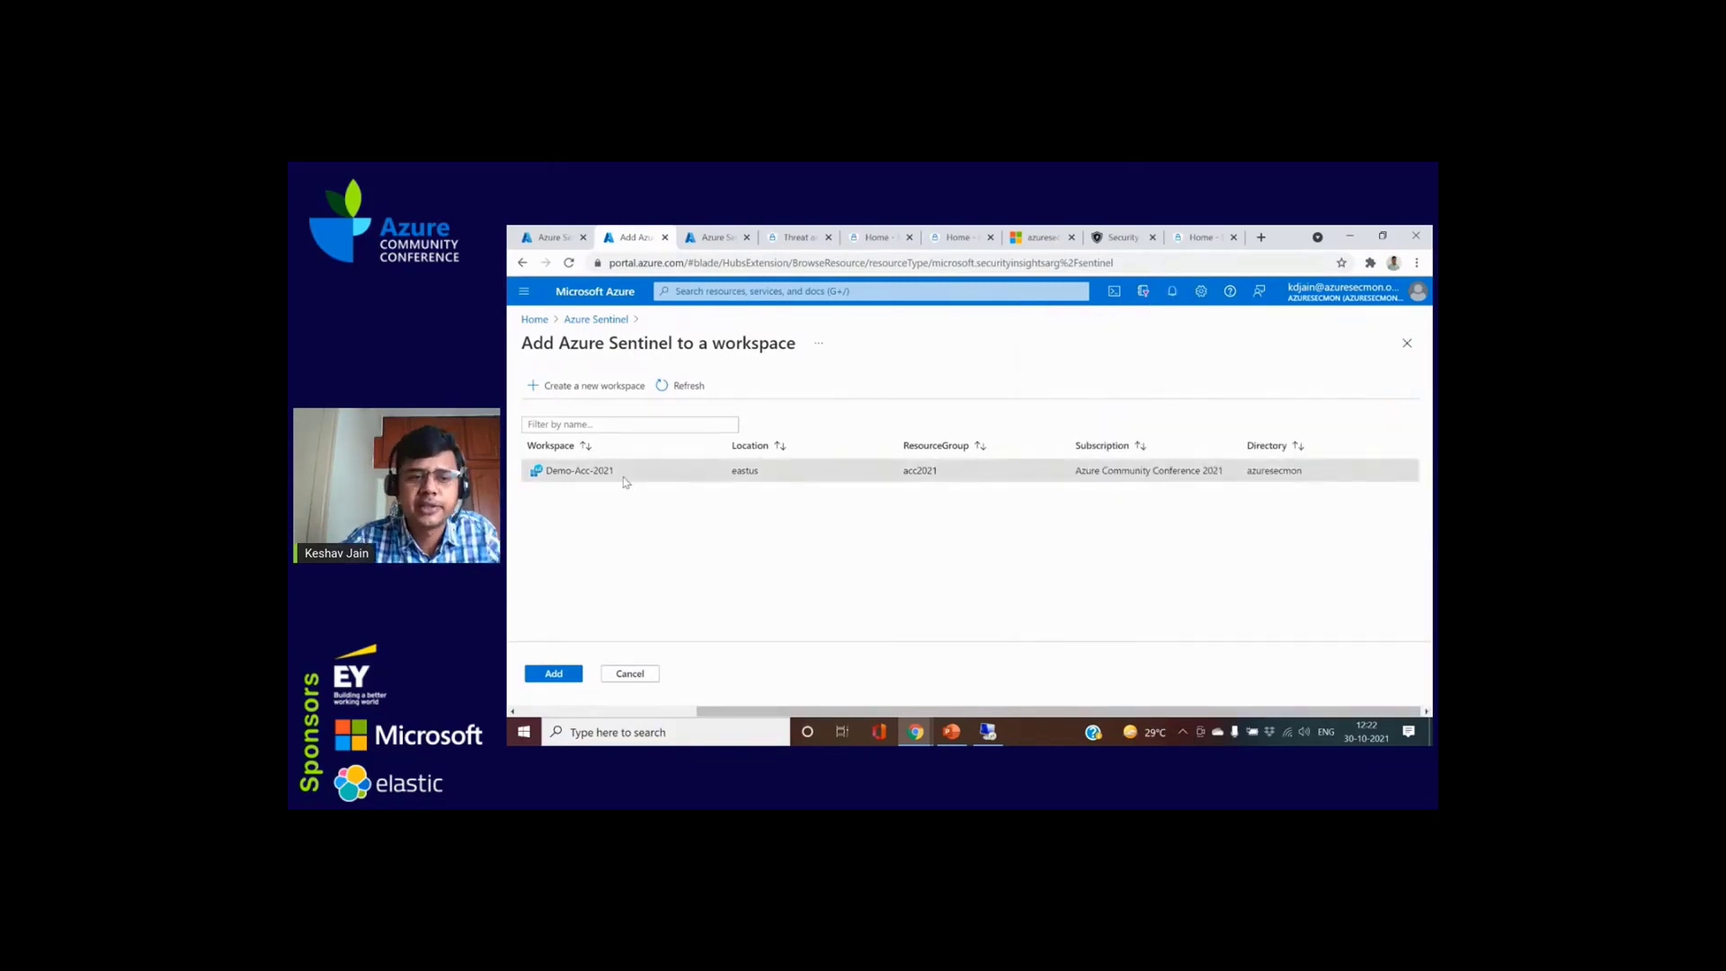
{"action": "left_click", "coordinate": [559, 679]}
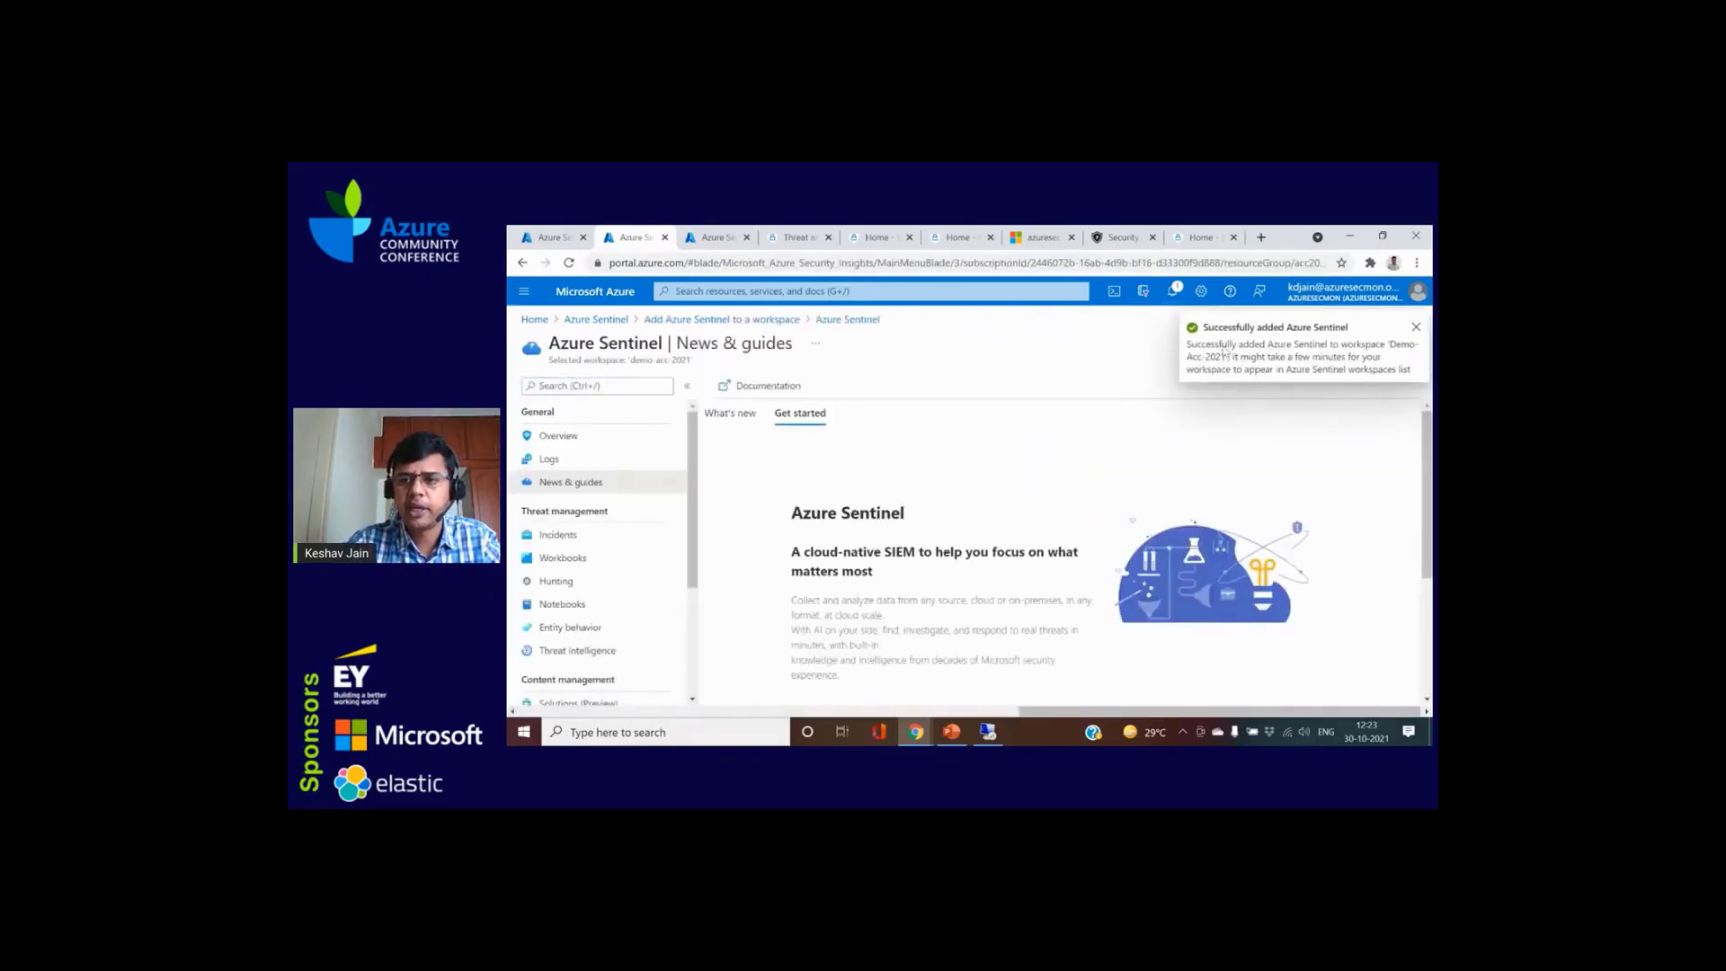
{"action": "left_click", "coordinate": [632, 434]}
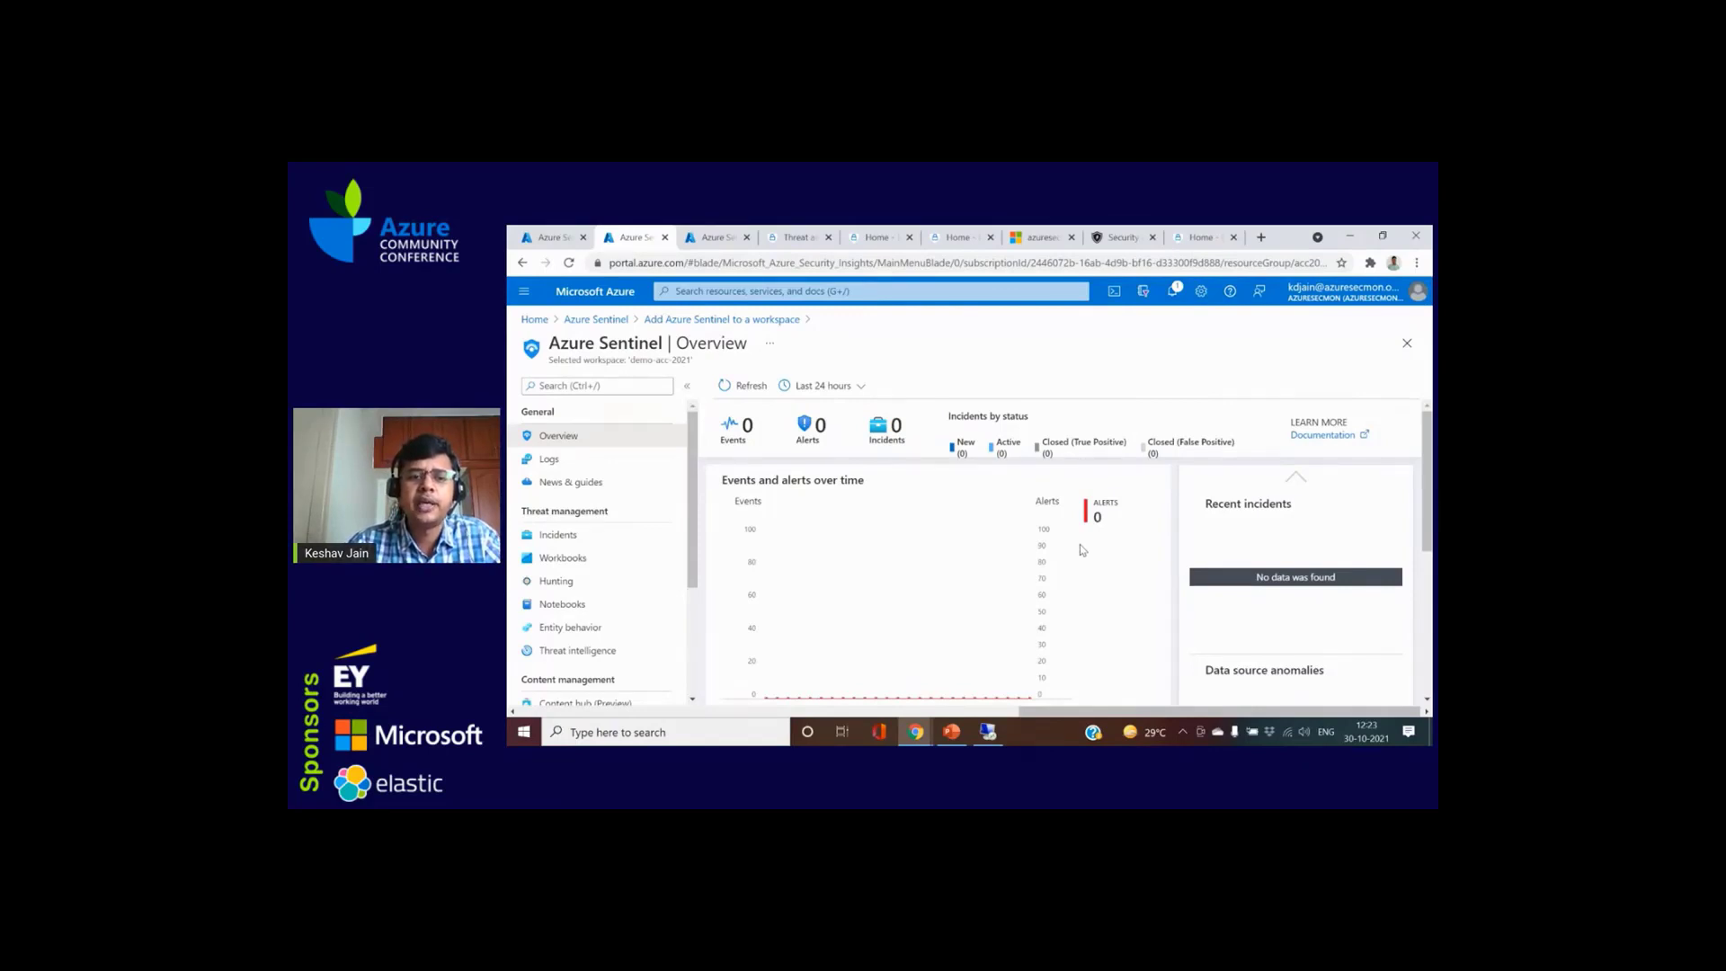
{"action": "scroll", "coordinate": [664, 523], "scroll_direction": "down", "scroll_amount": 1}
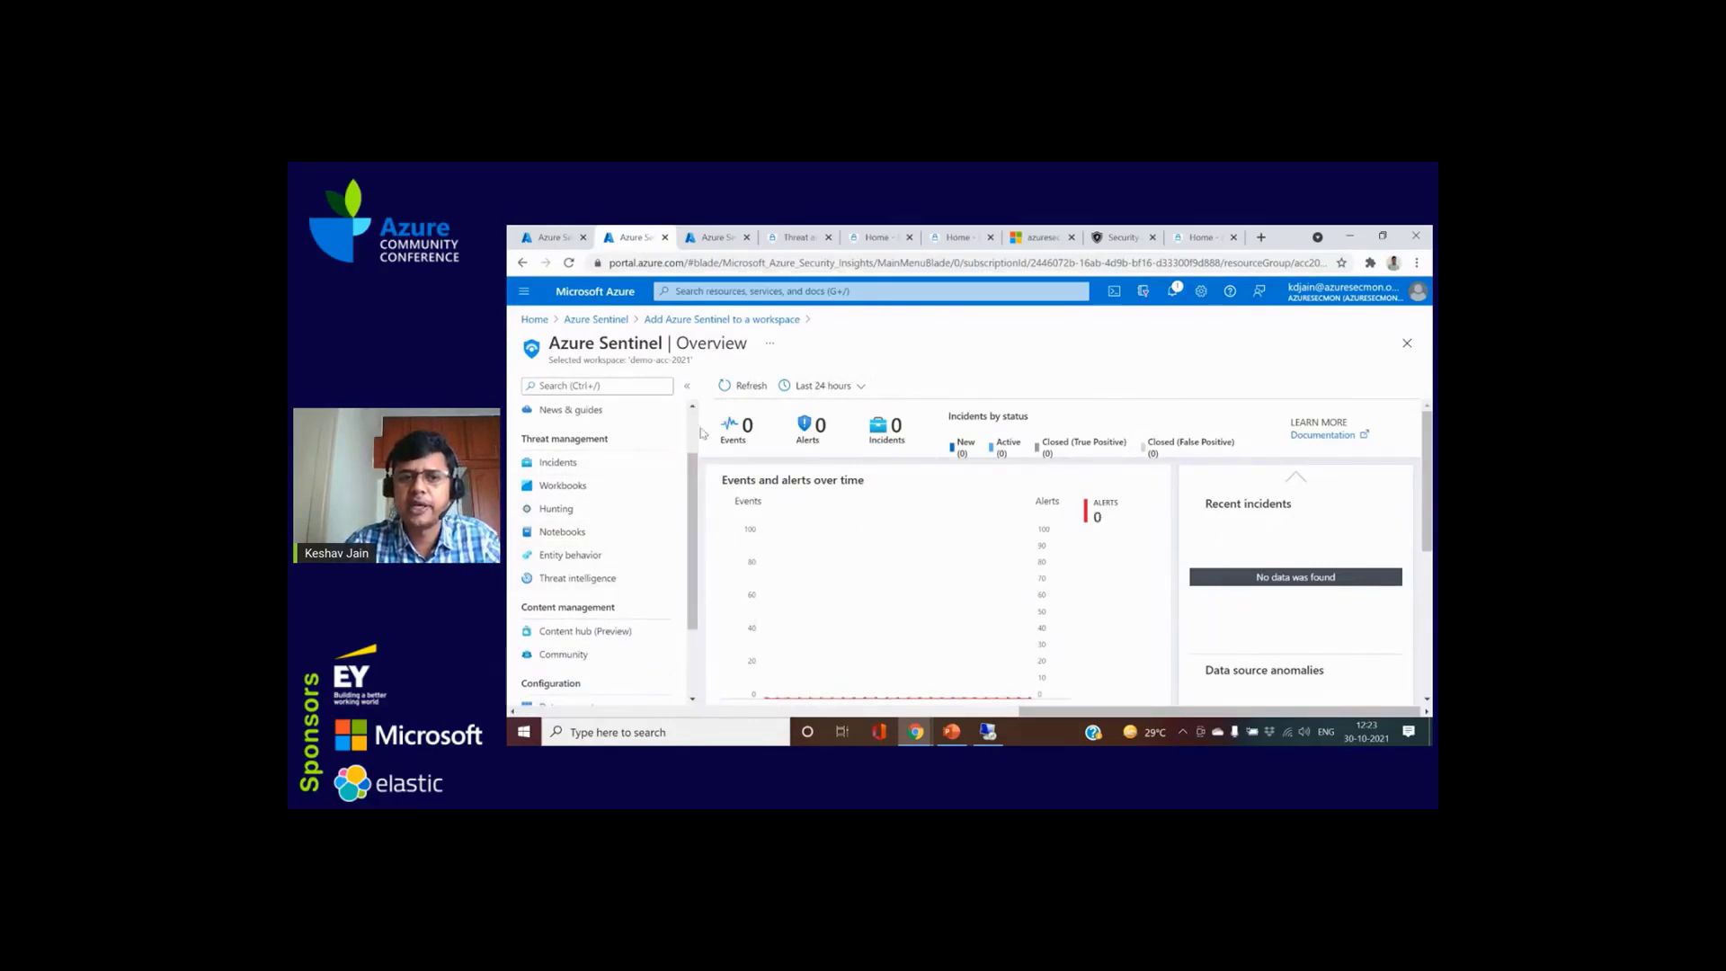
Step: Return to the Azure Sentinel workspace list, refresh it and open the AzDevConf2021 workspace
{"action": "left_click", "coordinate": [607, 320]}
{"action": "left_click", "coordinate": [602, 500]}
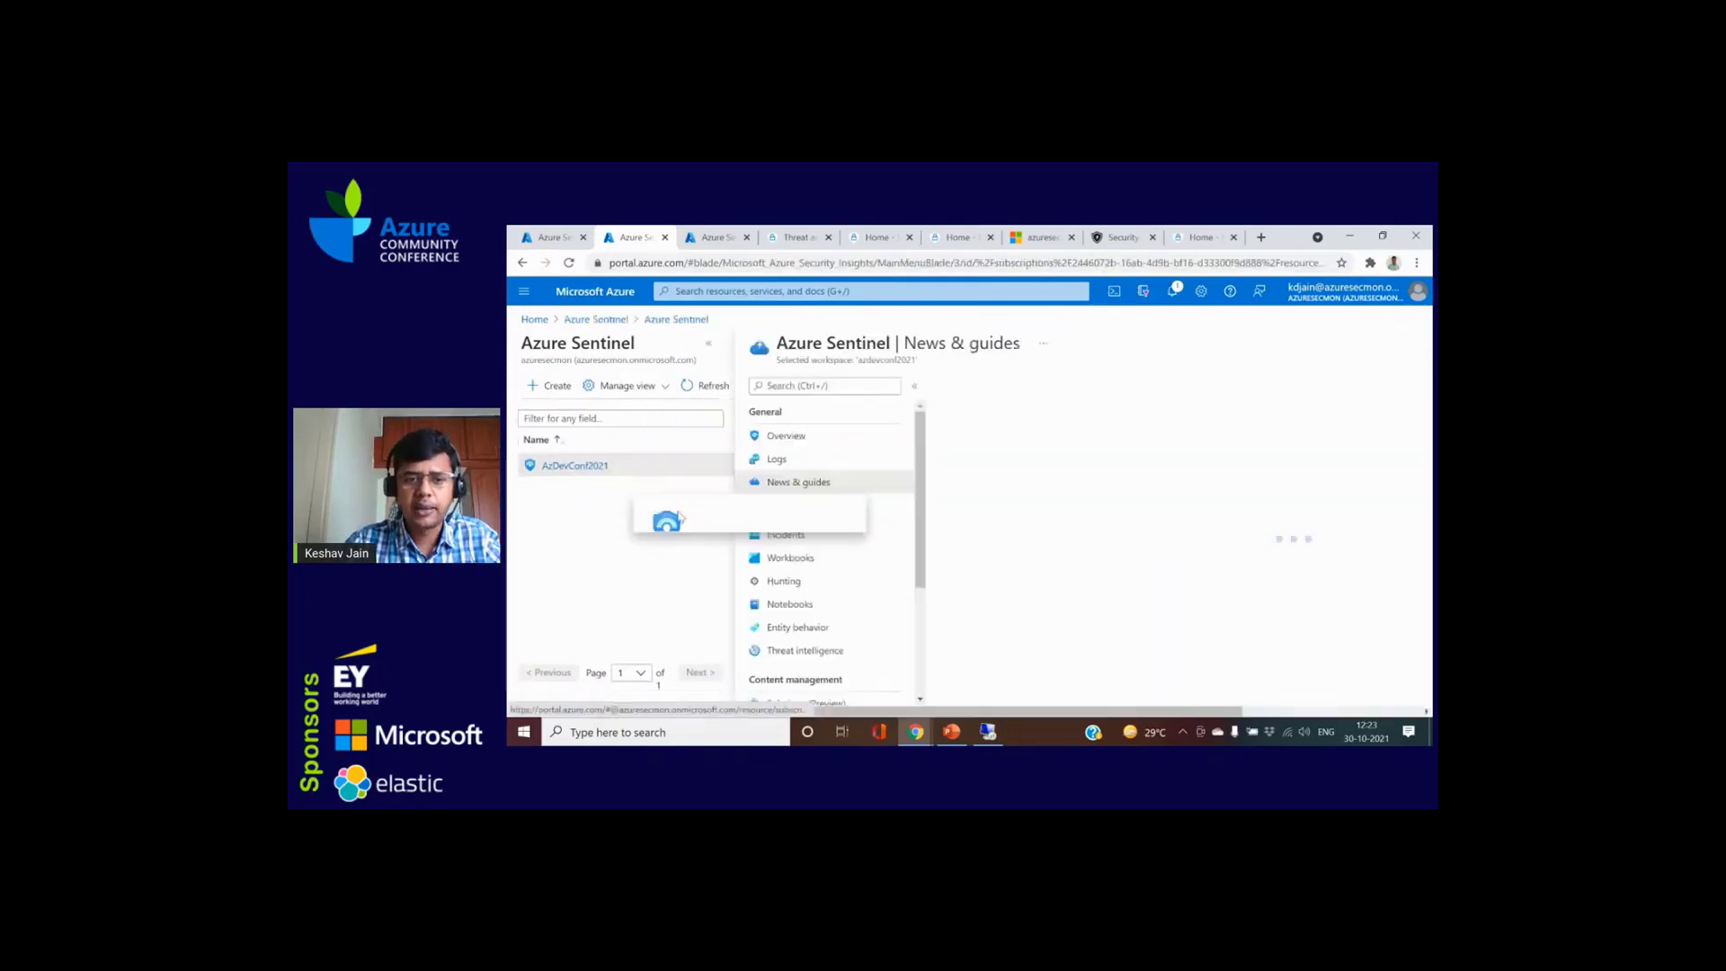
{"action": "left_click", "coordinate": [607, 321]}
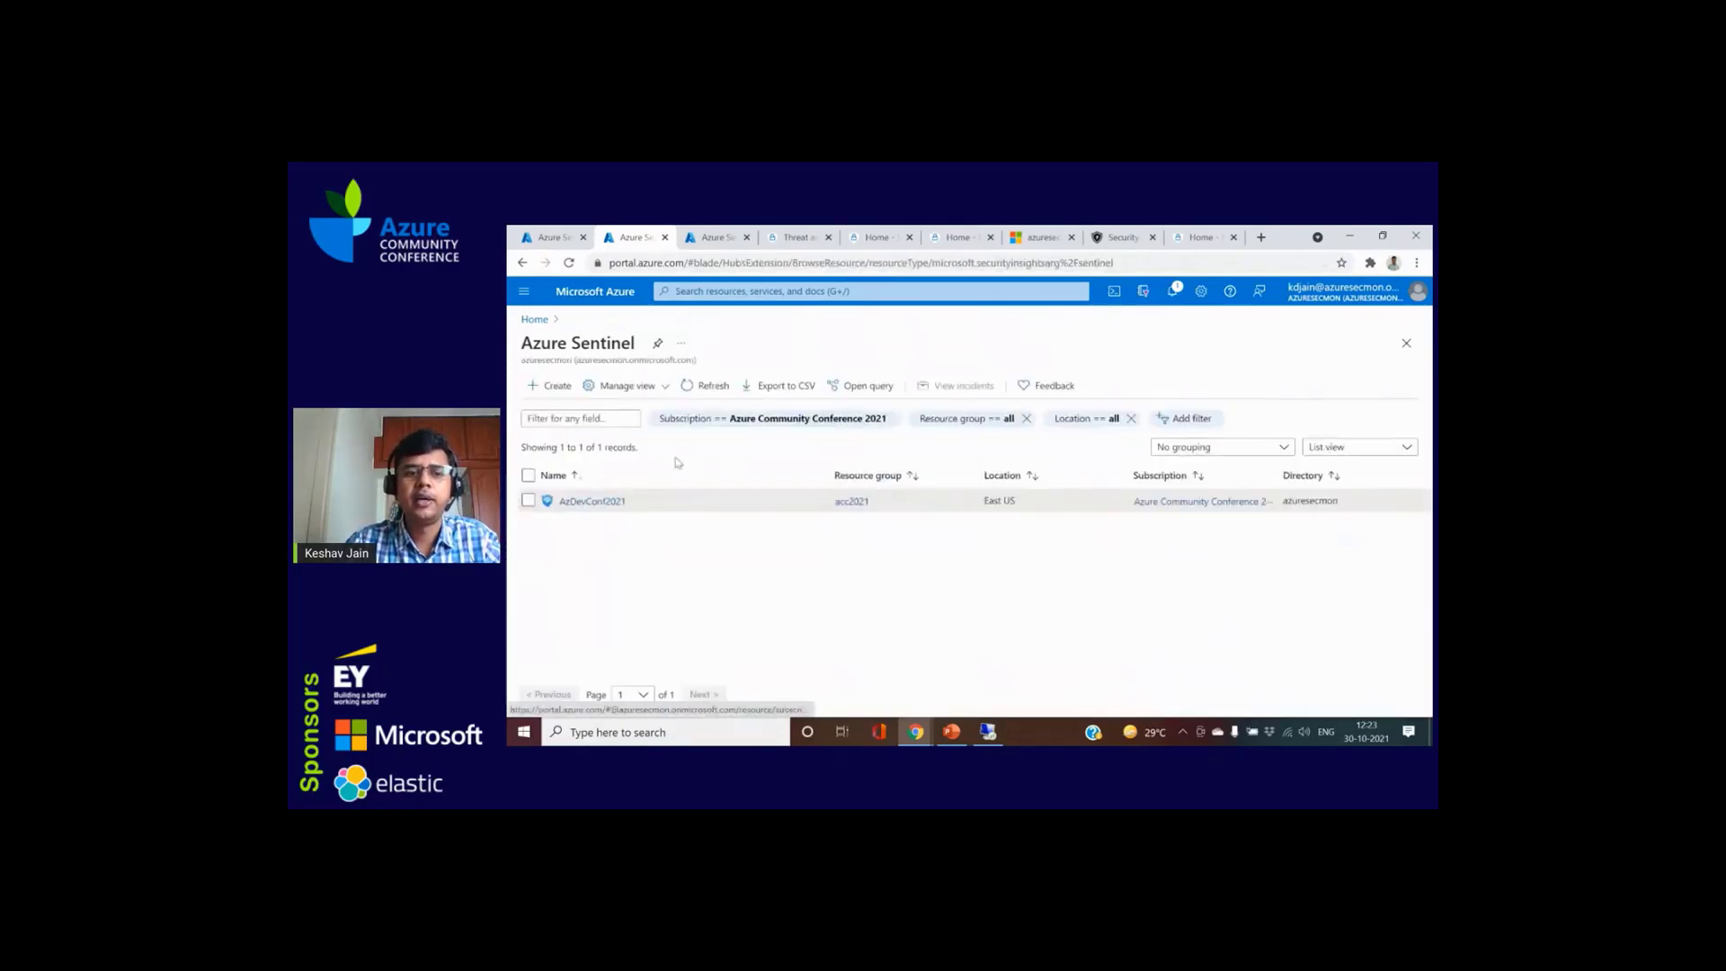
{"action": "left_click", "coordinate": [714, 385]}
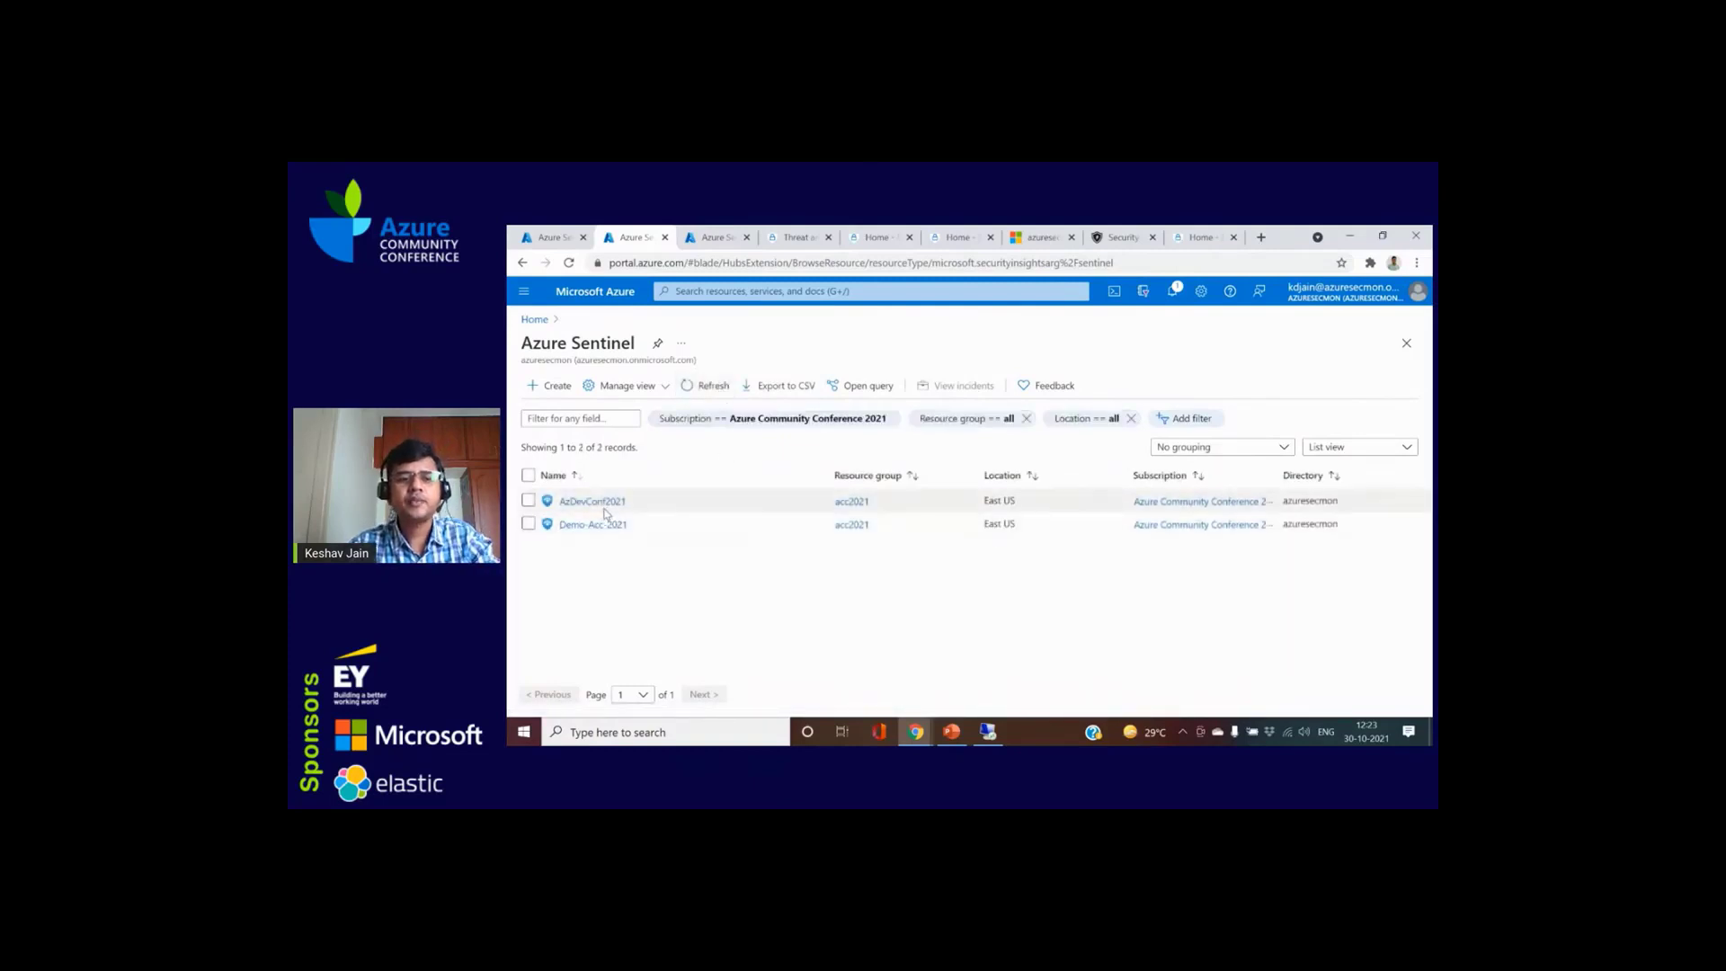
{"action": "left_click", "coordinate": [595, 501]}
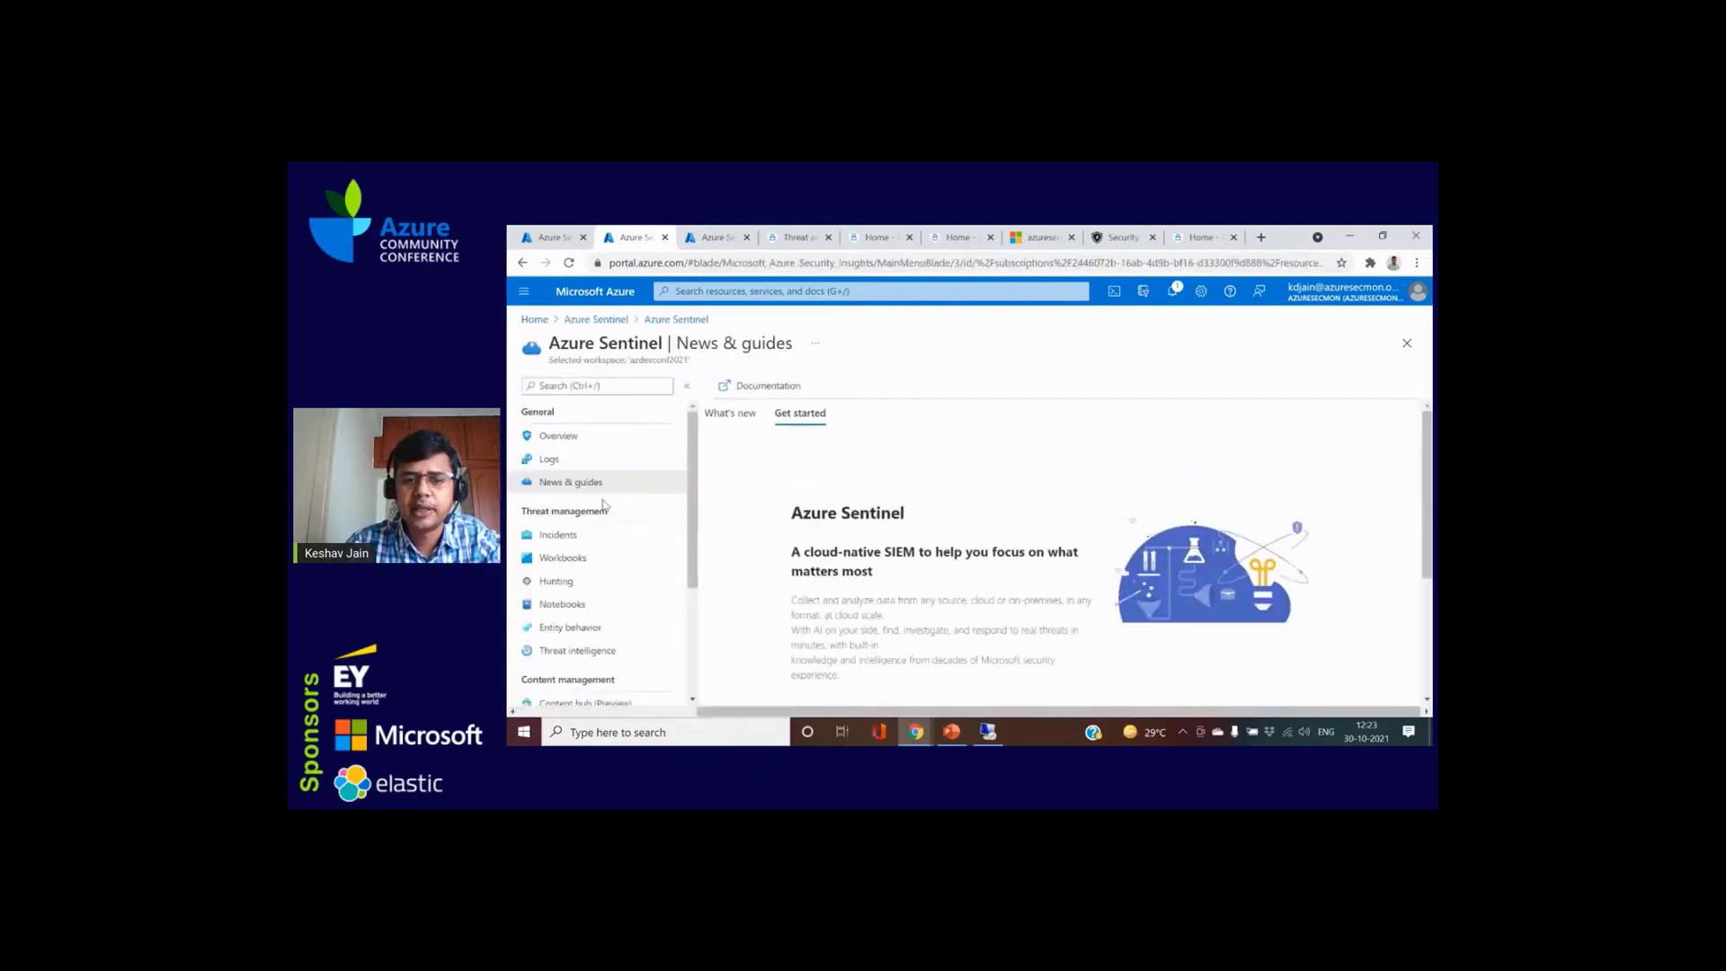
Step: Open the AzDevConf2021 overview and examine events and alerts over time, recent incidents, data source anomalies and potential malicious events
{"action": "left_click", "coordinate": [723, 413]}
{"action": "left_click", "coordinate": [617, 438]}
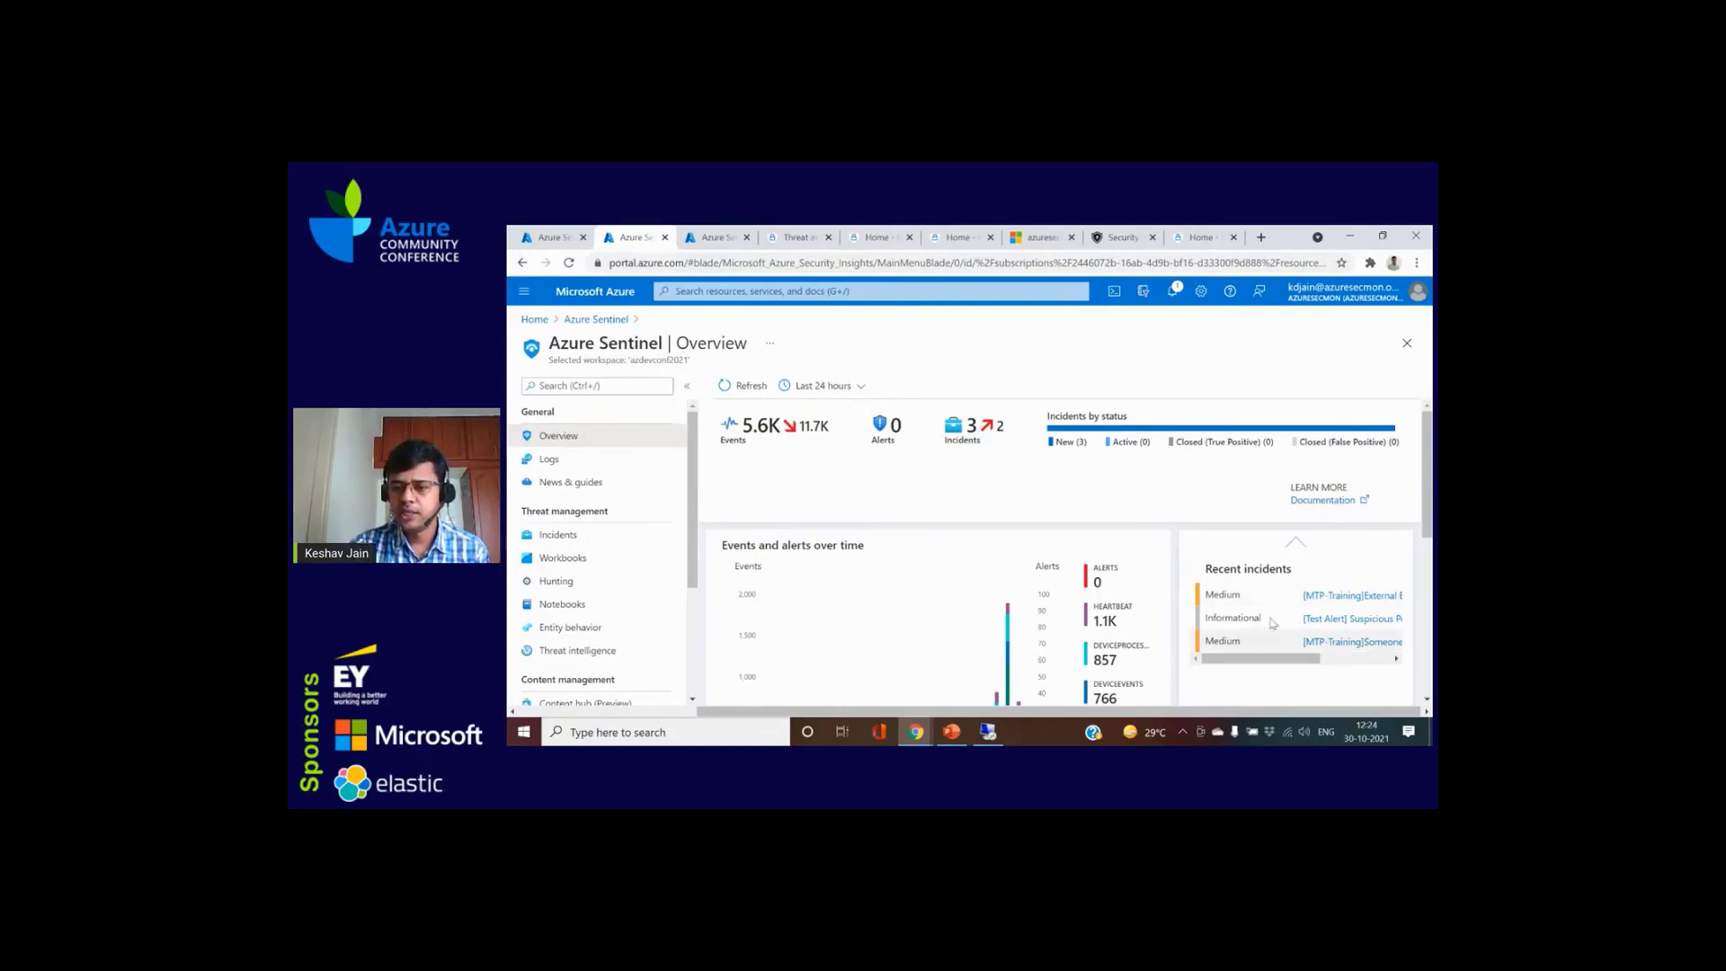
{"action": "scroll", "coordinate": [1327, 632], "scroll_direction": "down", "scroll_amount": 3}
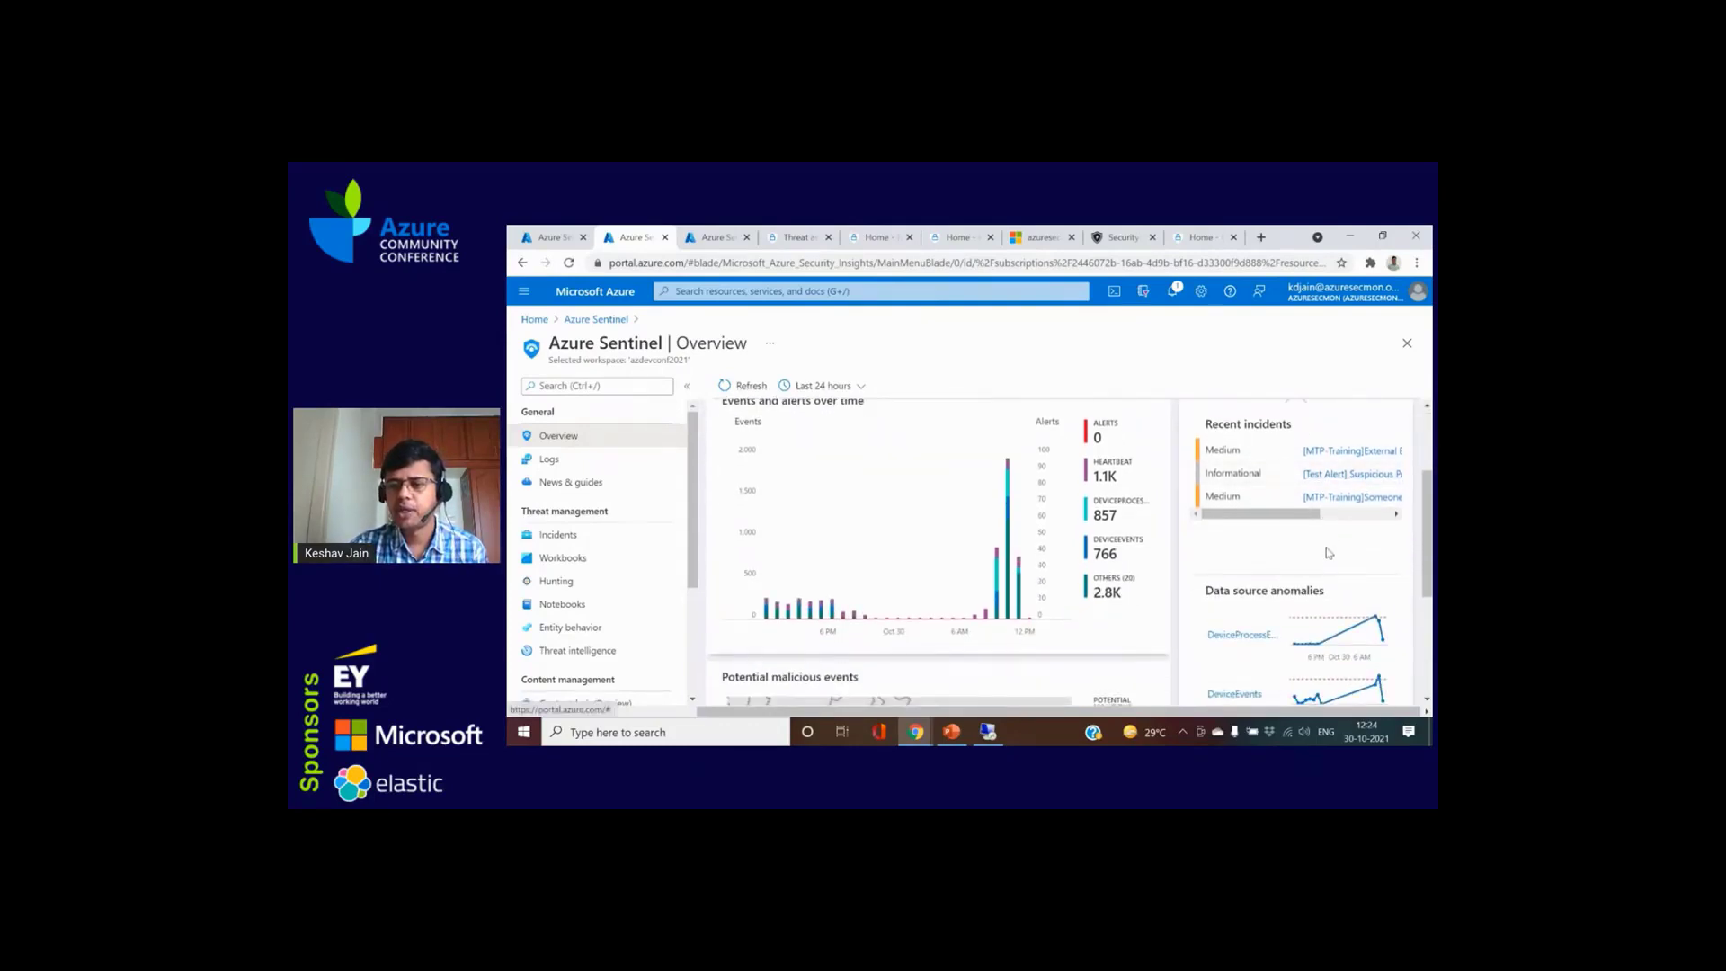
{"action": "scroll", "coordinate": [1326, 551], "scroll_direction": "down", "scroll_amount": 1}
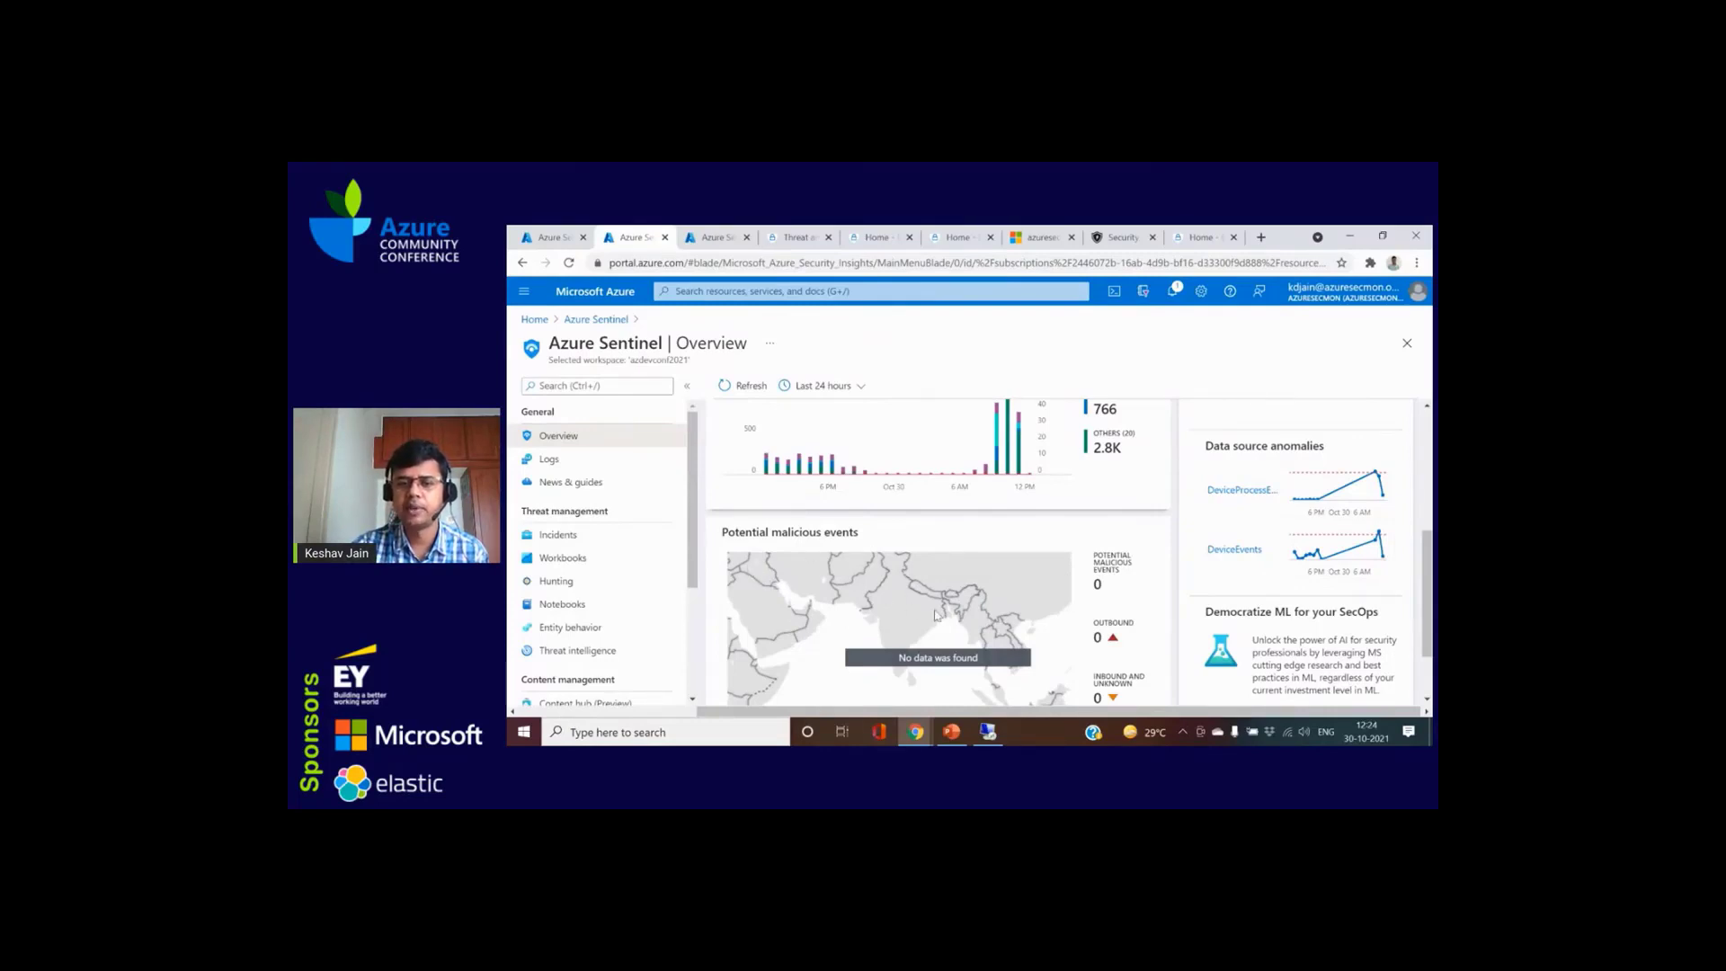
{"action": "scroll", "coordinate": [889, 611], "scroll_direction": "down", "scroll_amount": 1}
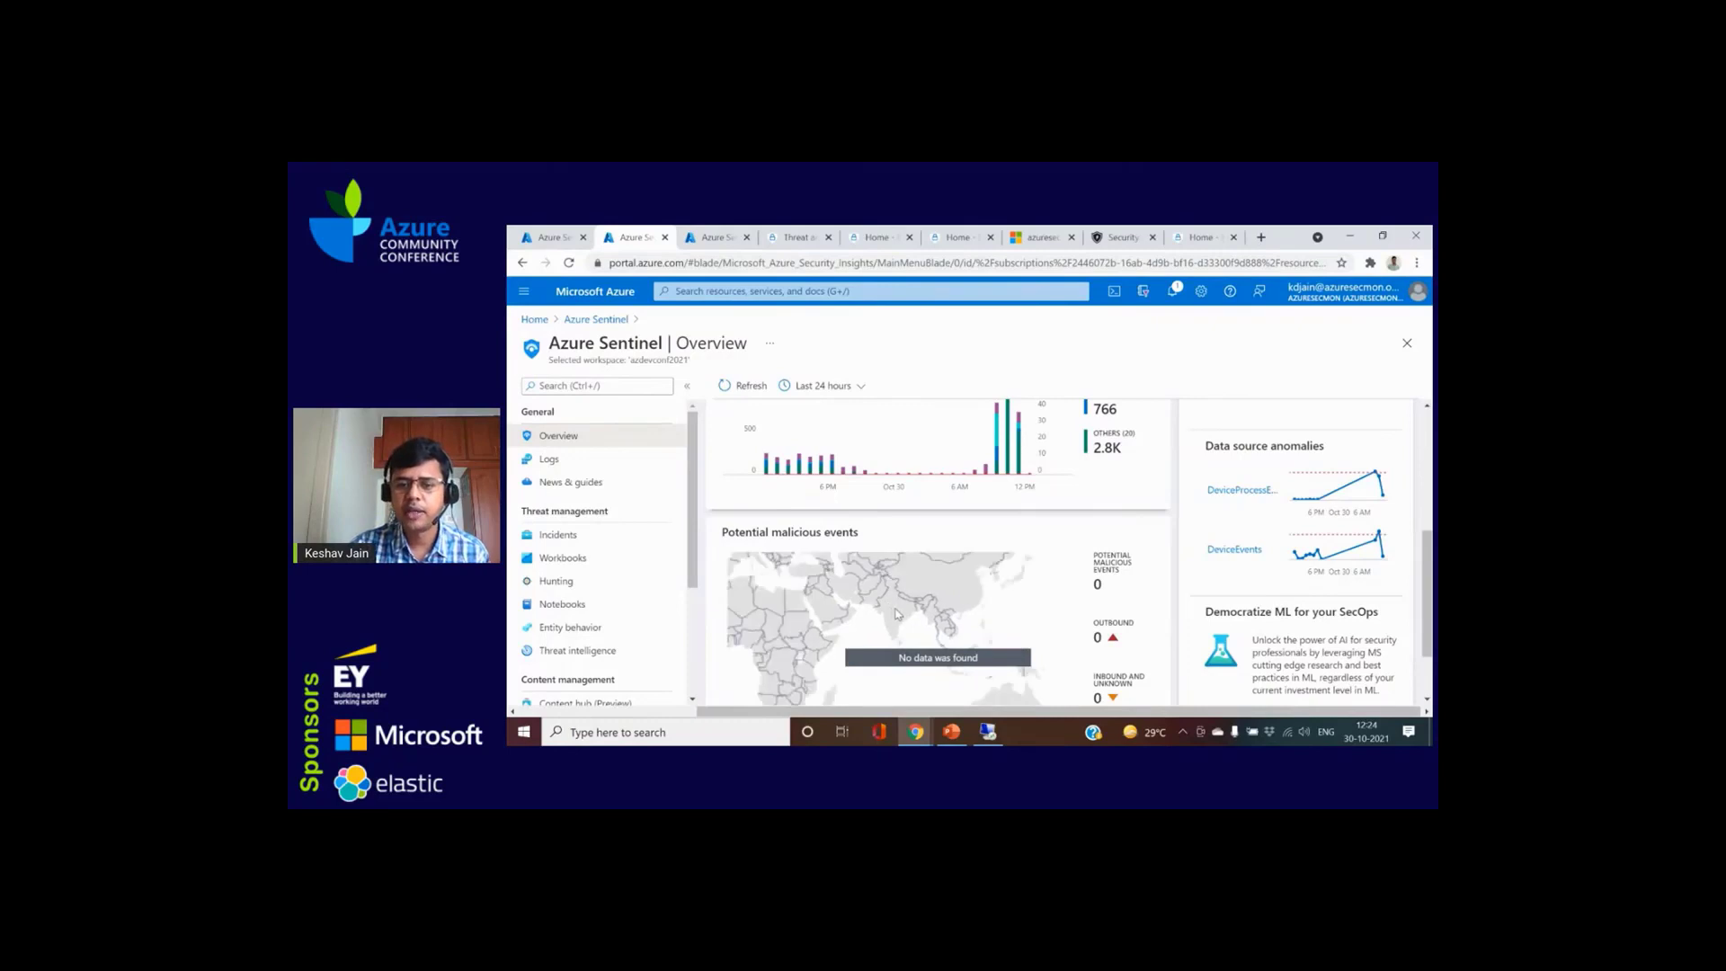
{"action": "scroll", "coordinate": [896, 614], "scroll_direction": "down", "scroll_amount": 1}
{"action": "scroll", "coordinate": [1098, 567], "scroll_direction": "up", "scroll_amount": 3}
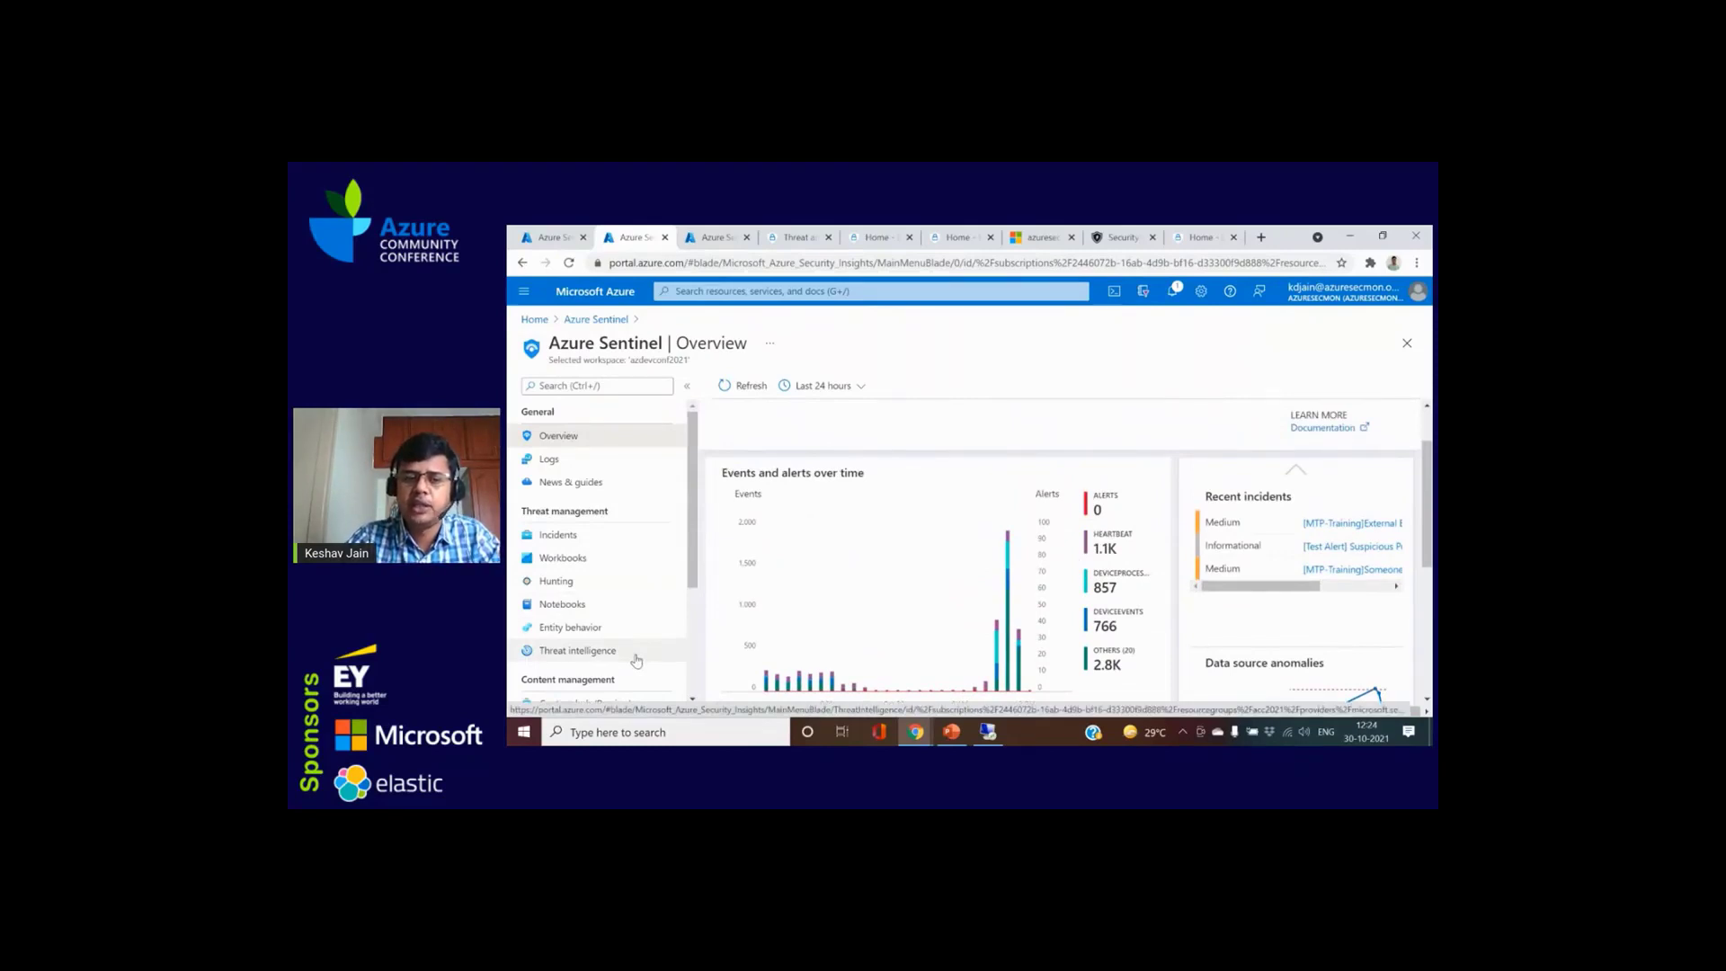
Step: Open the list of data connectors for the AzDevConf2021 workspace
{"action": "scroll", "coordinate": [611, 620], "scroll_direction": "down", "scroll_amount": 3}
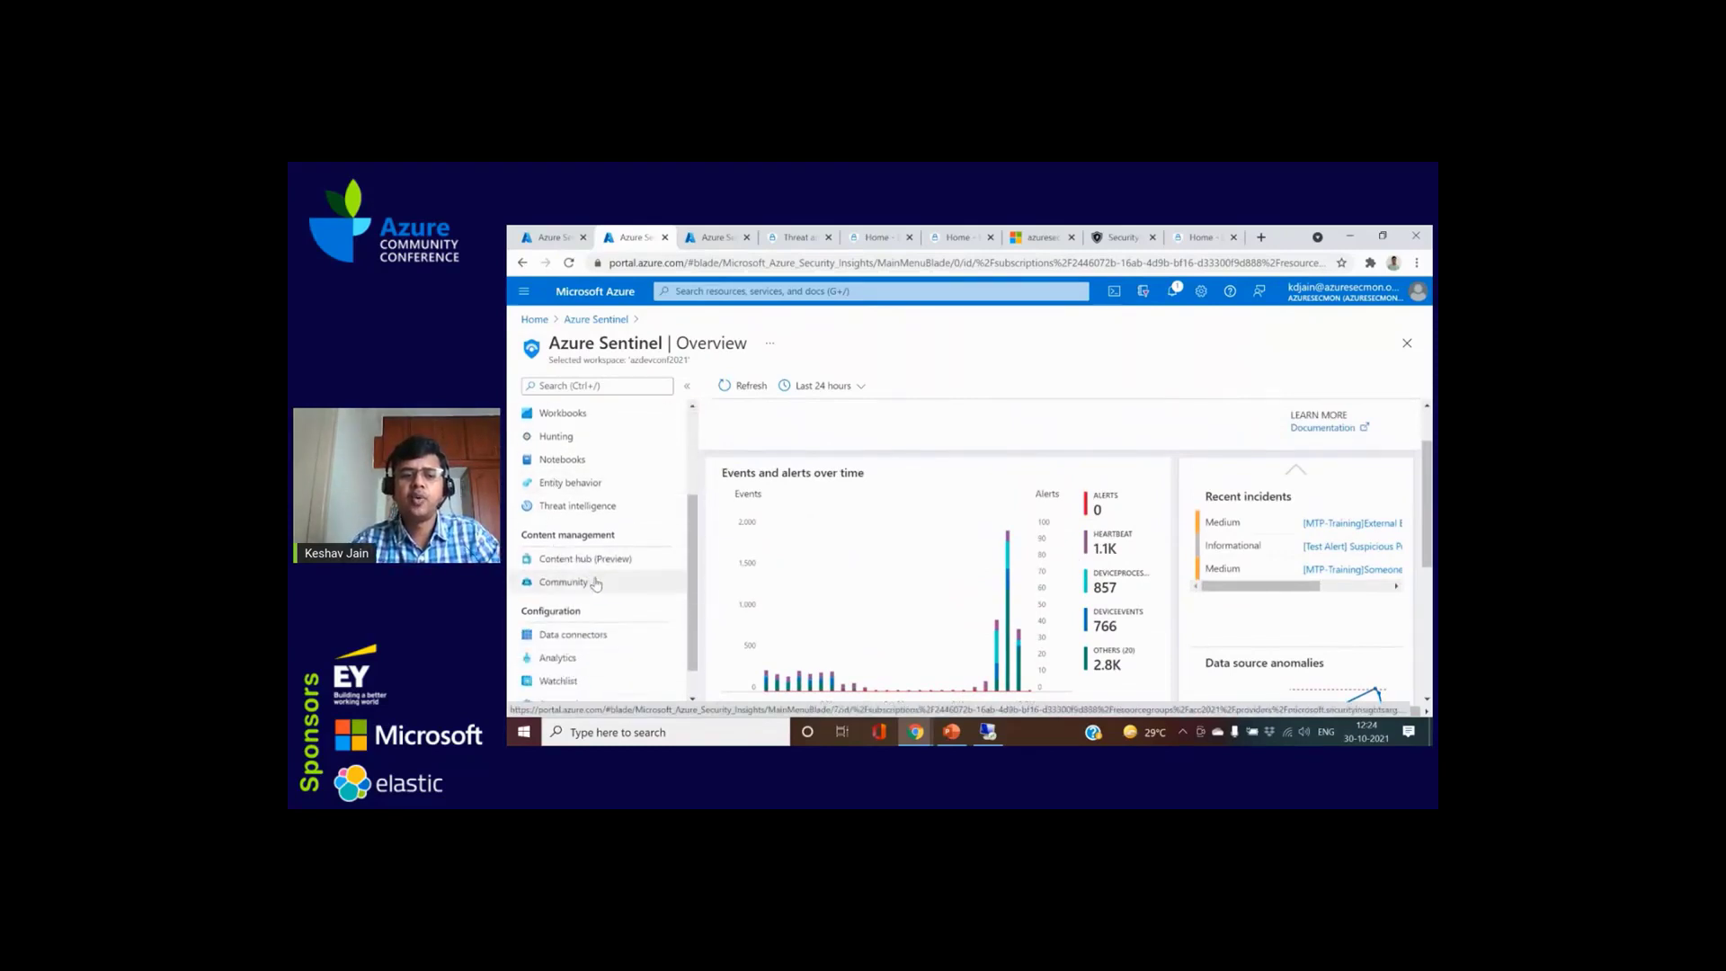
{"action": "left_click", "coordinate": [577, 634]}
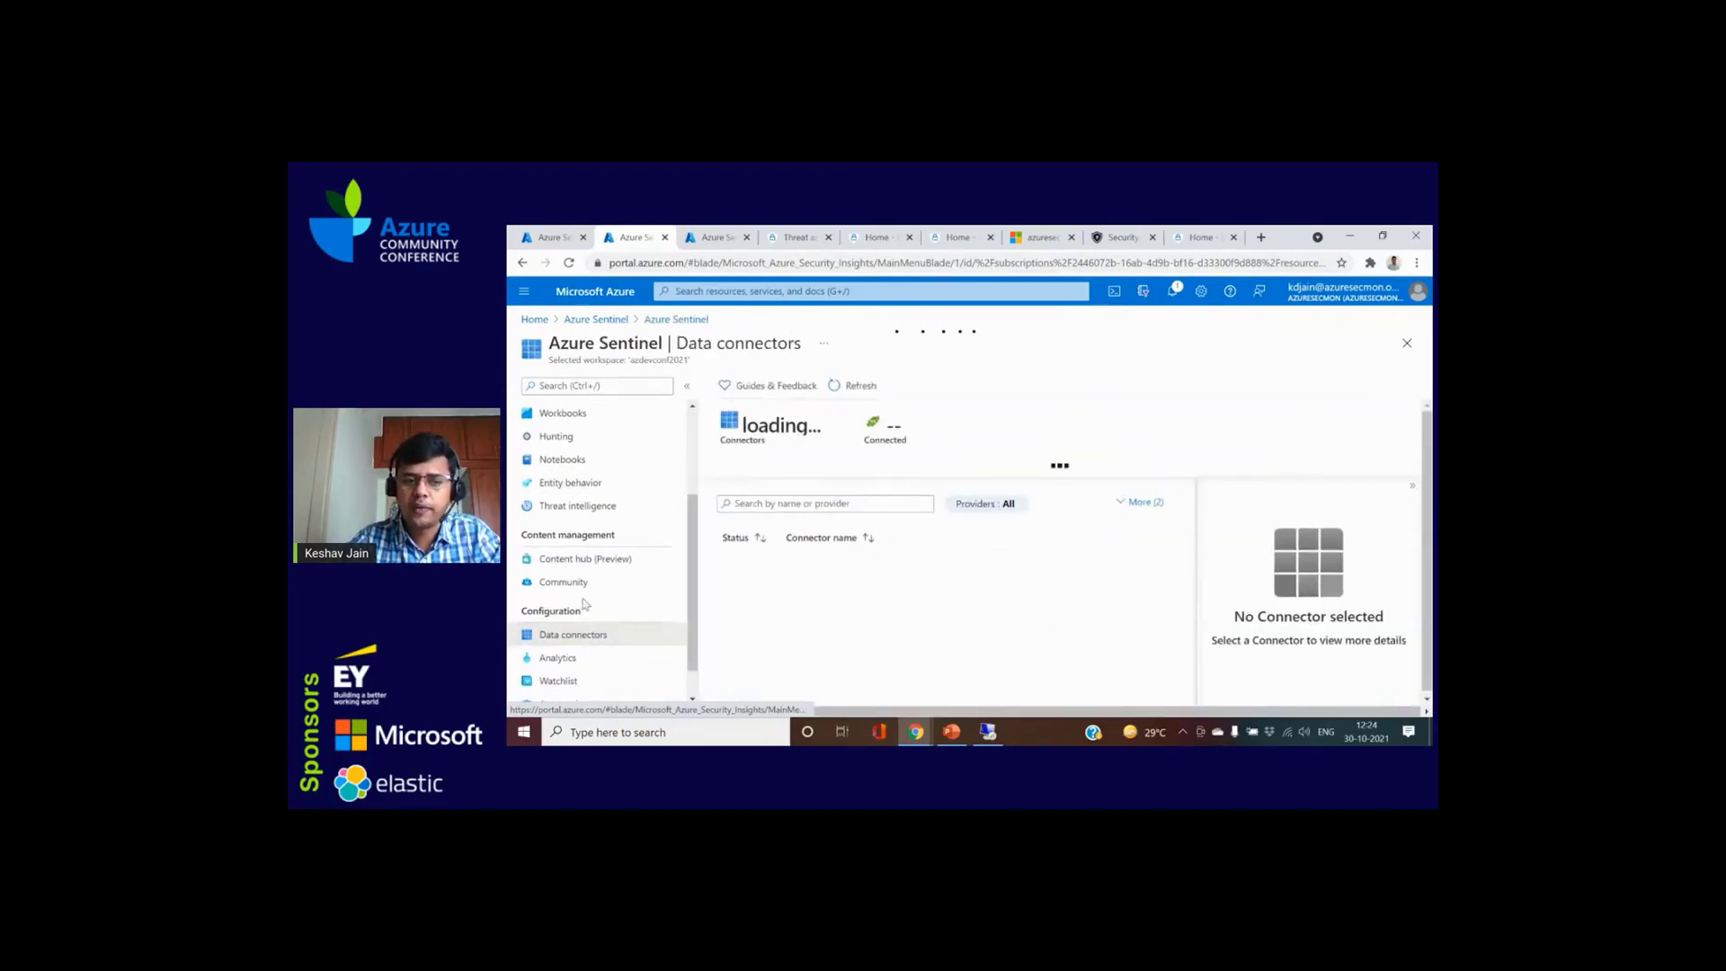
{"action": "scroll", "coordinate": [584, 604], "scroll_direction": "down", "scroll_amount": 1}
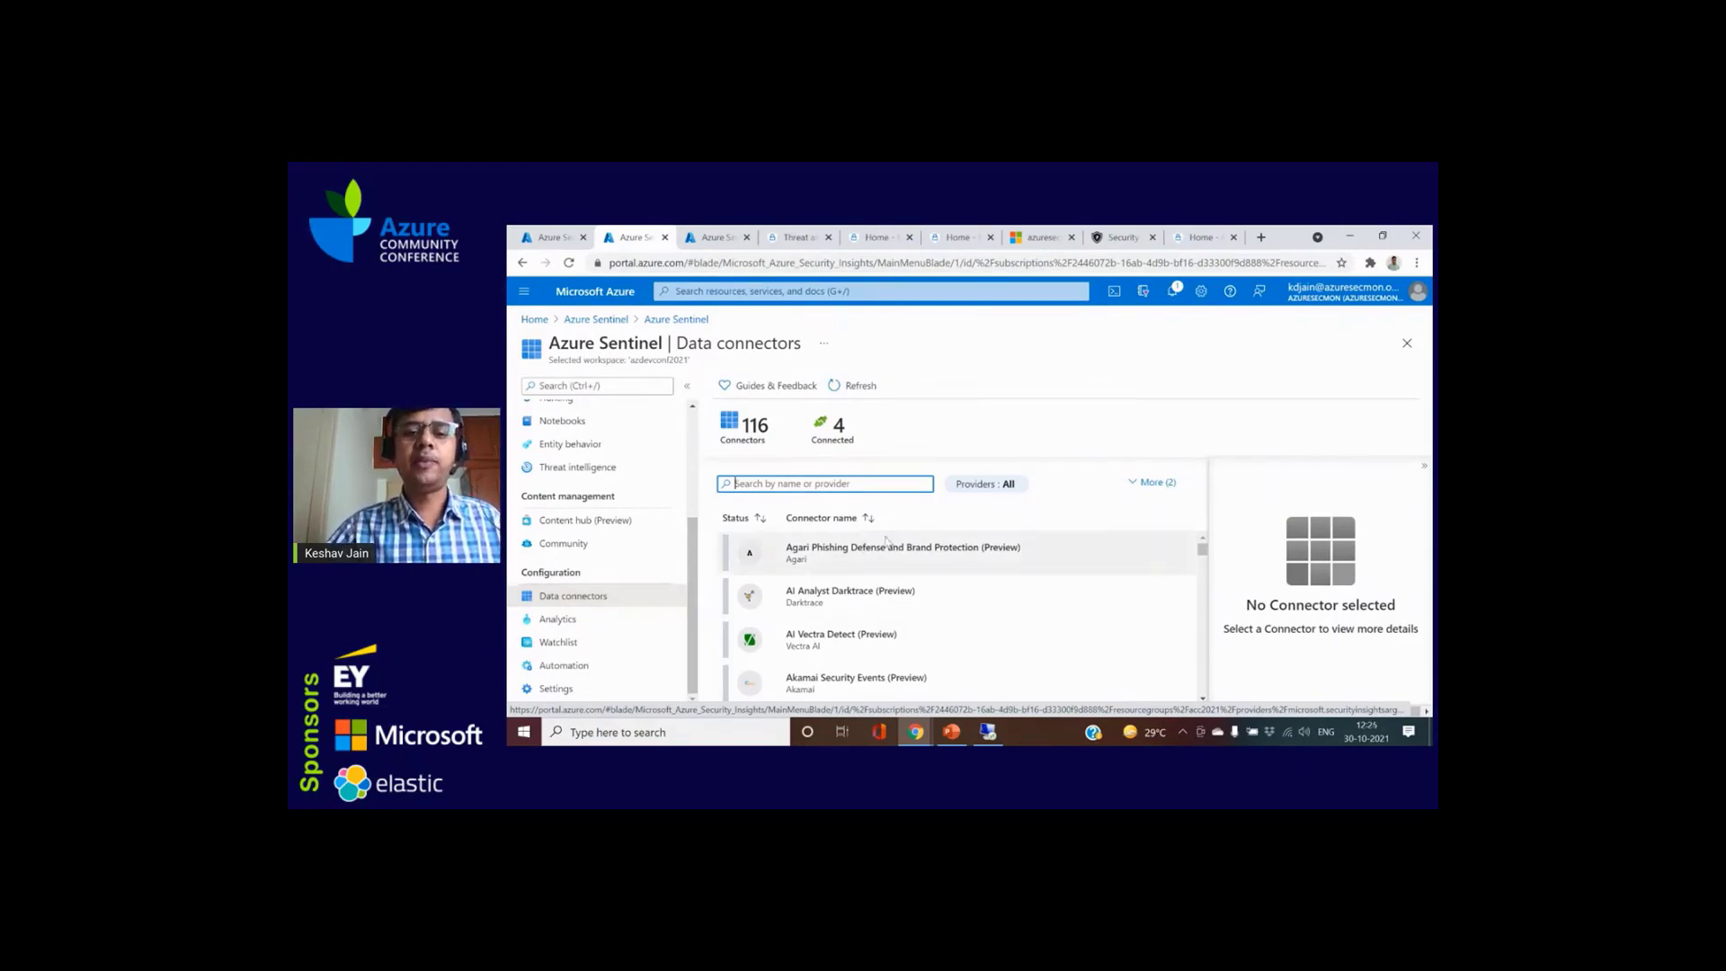
Step: Search the data connectors for "defender" and select the Microsoft 365 Defender (Preview) connector
{"action": "scroll", "coordinate": [956, 578], "scroll_direction": "down", "scroll_amount": 2}
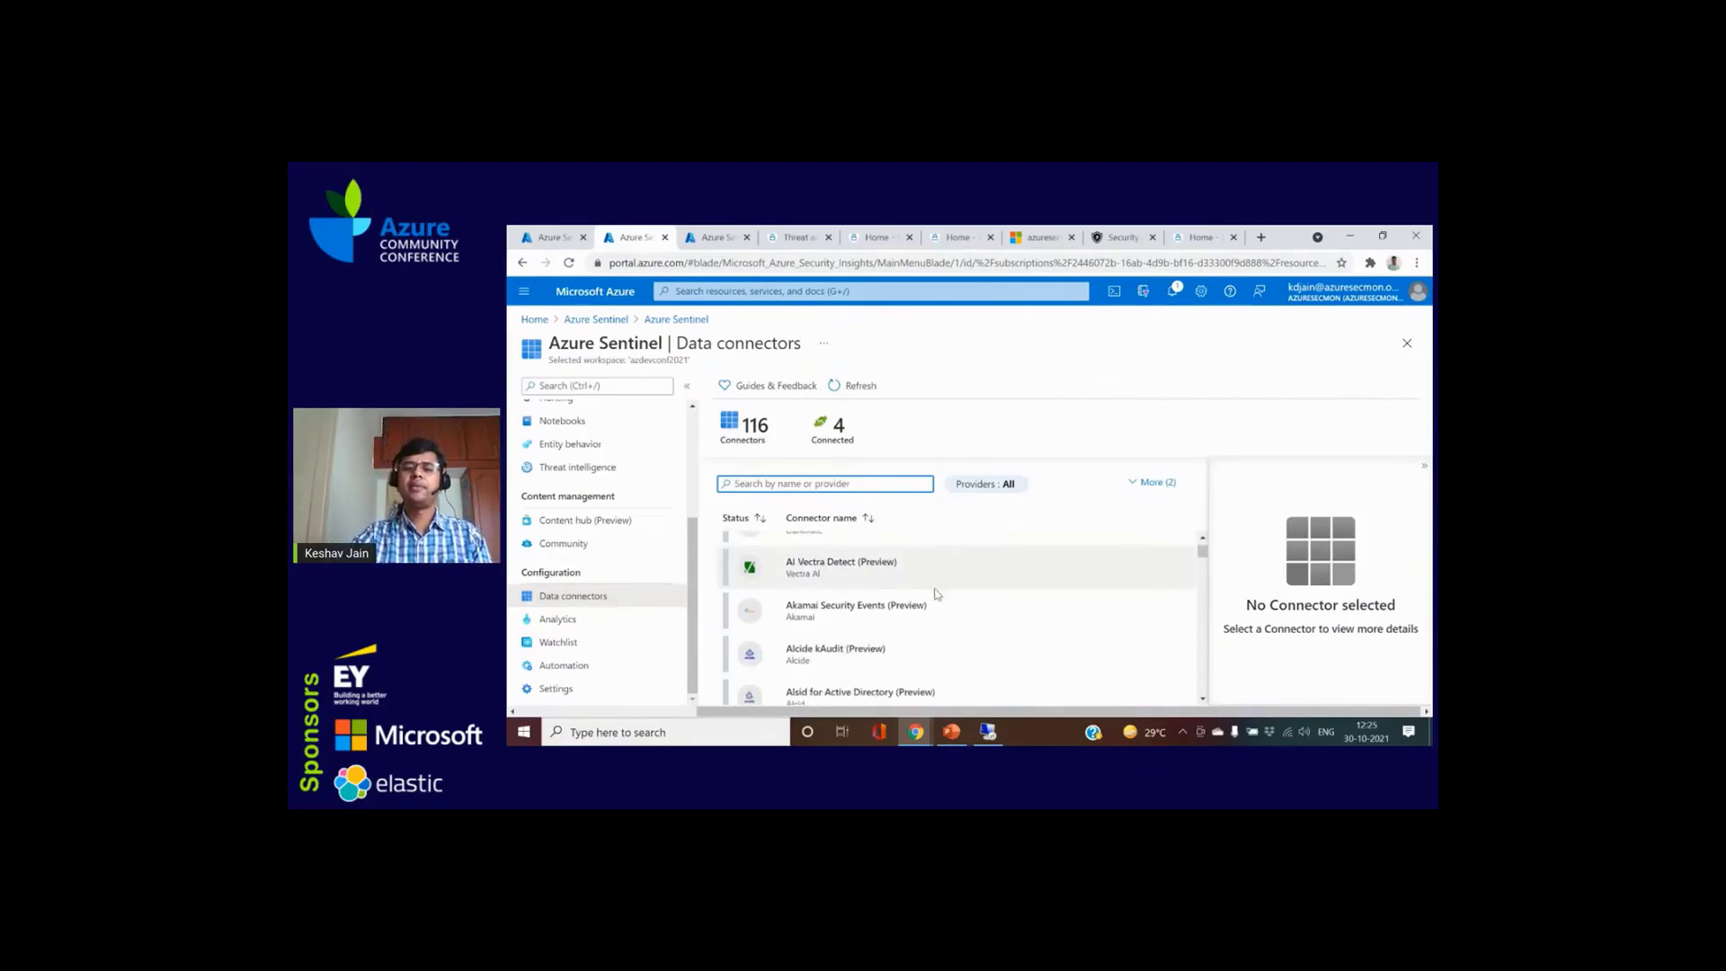
{"action": "double_click", "coordinate": [755, 426]}
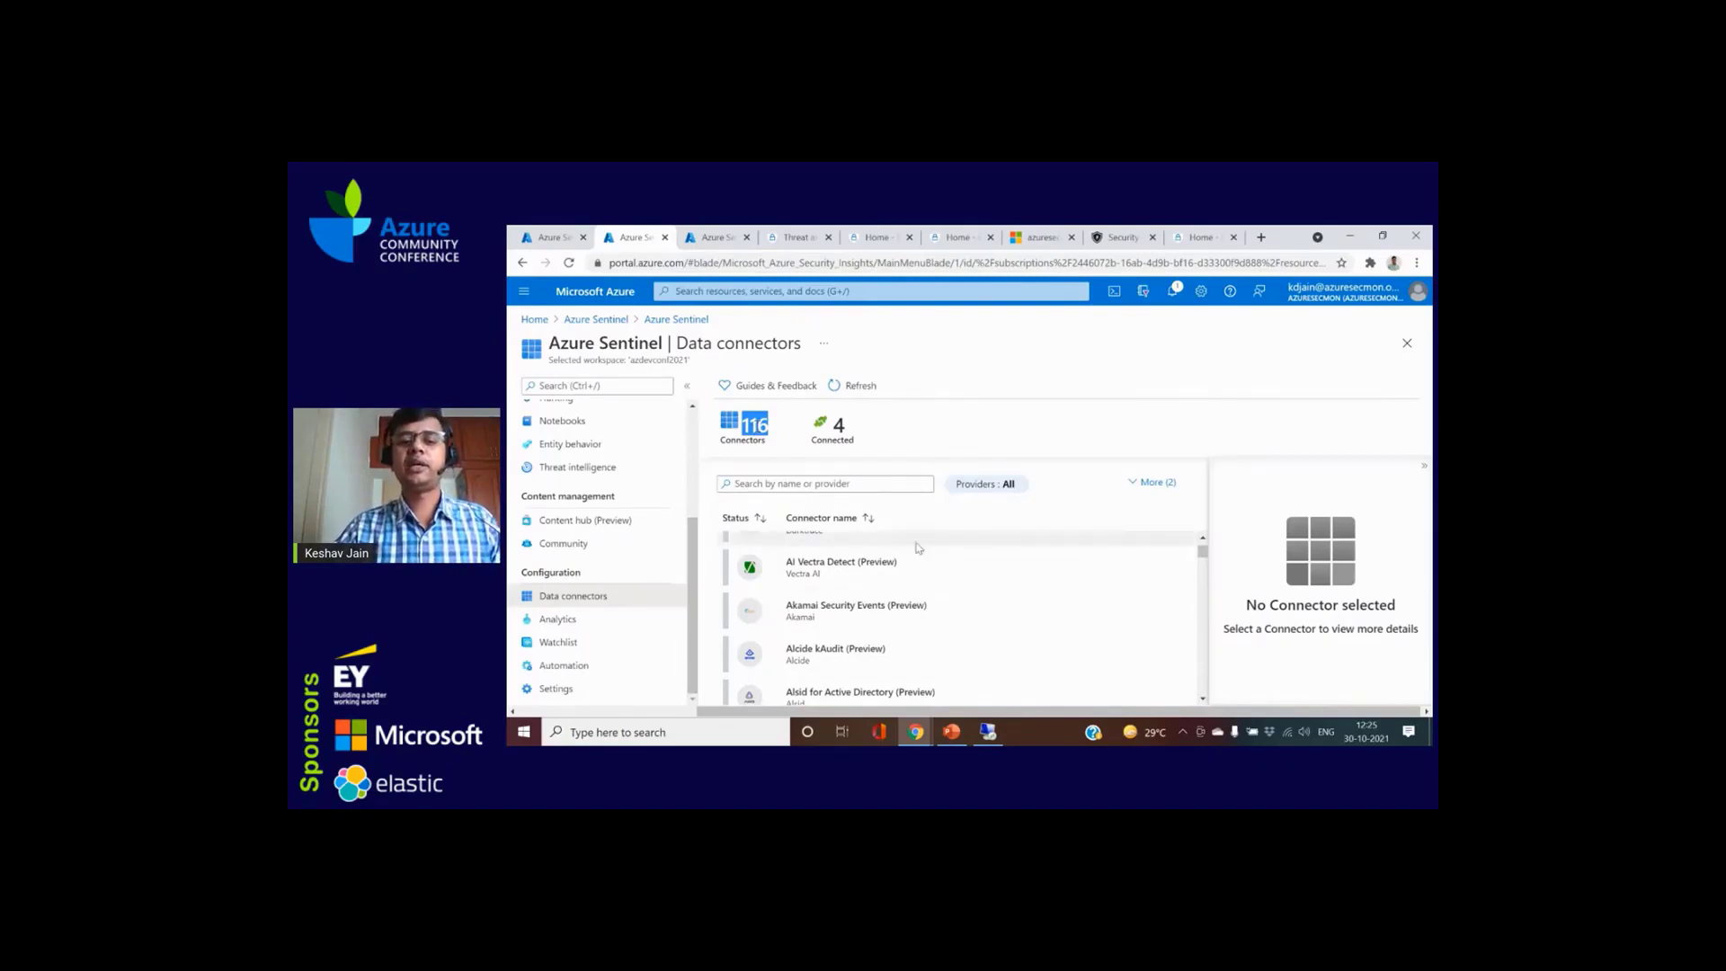
{"action": "left_click", "coordinate": [838, 483]}
{"action": "type", "text": "de"}
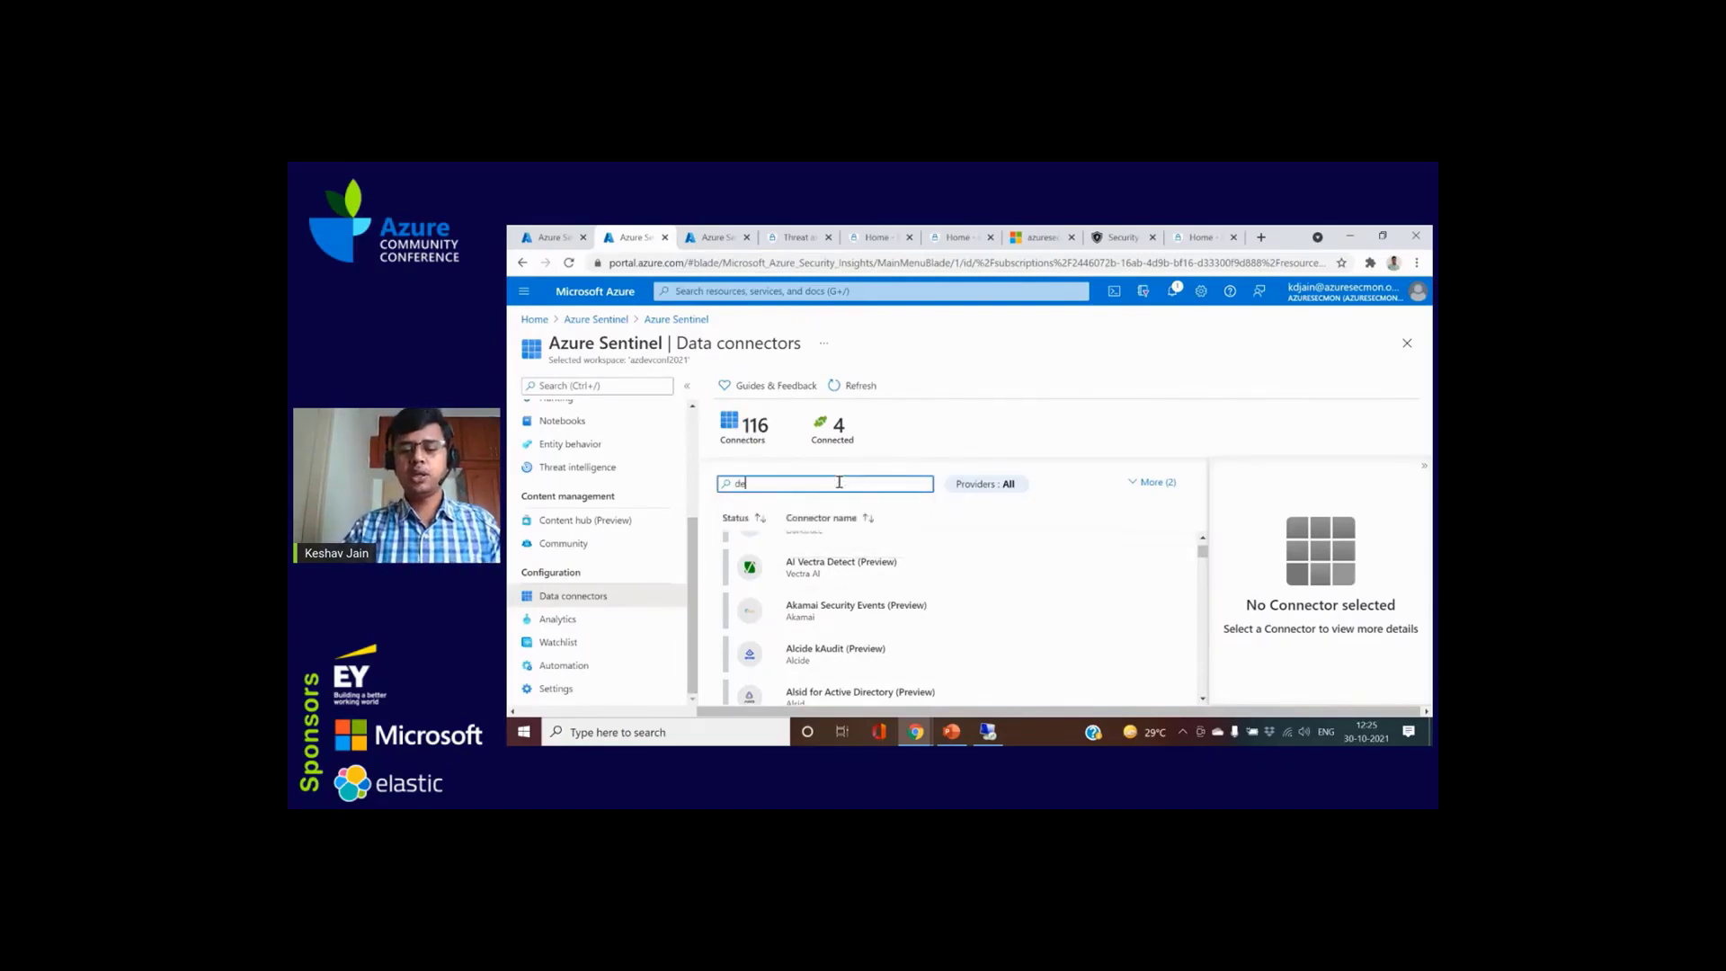
{"action": "type", "text": "fe"}
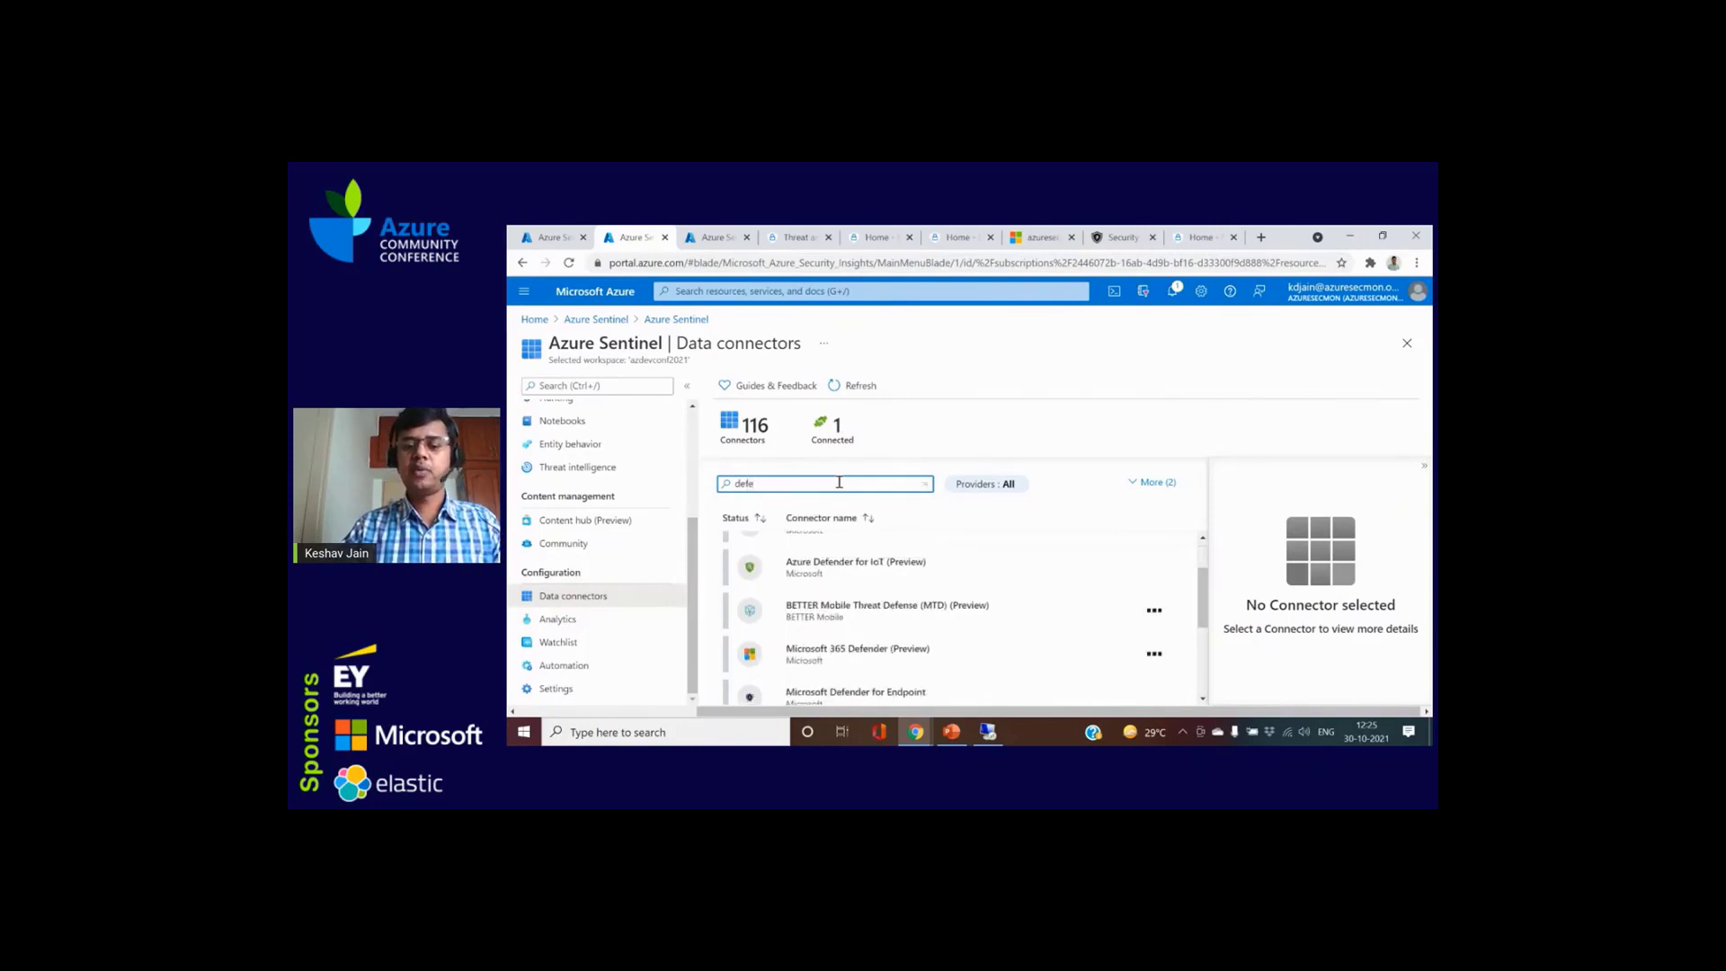
{"action": "type", "text": "nder"}
{"action": "scroll", "coordinate": [868, 564], "scroll_direction": "down", "scroll_amount": 1}
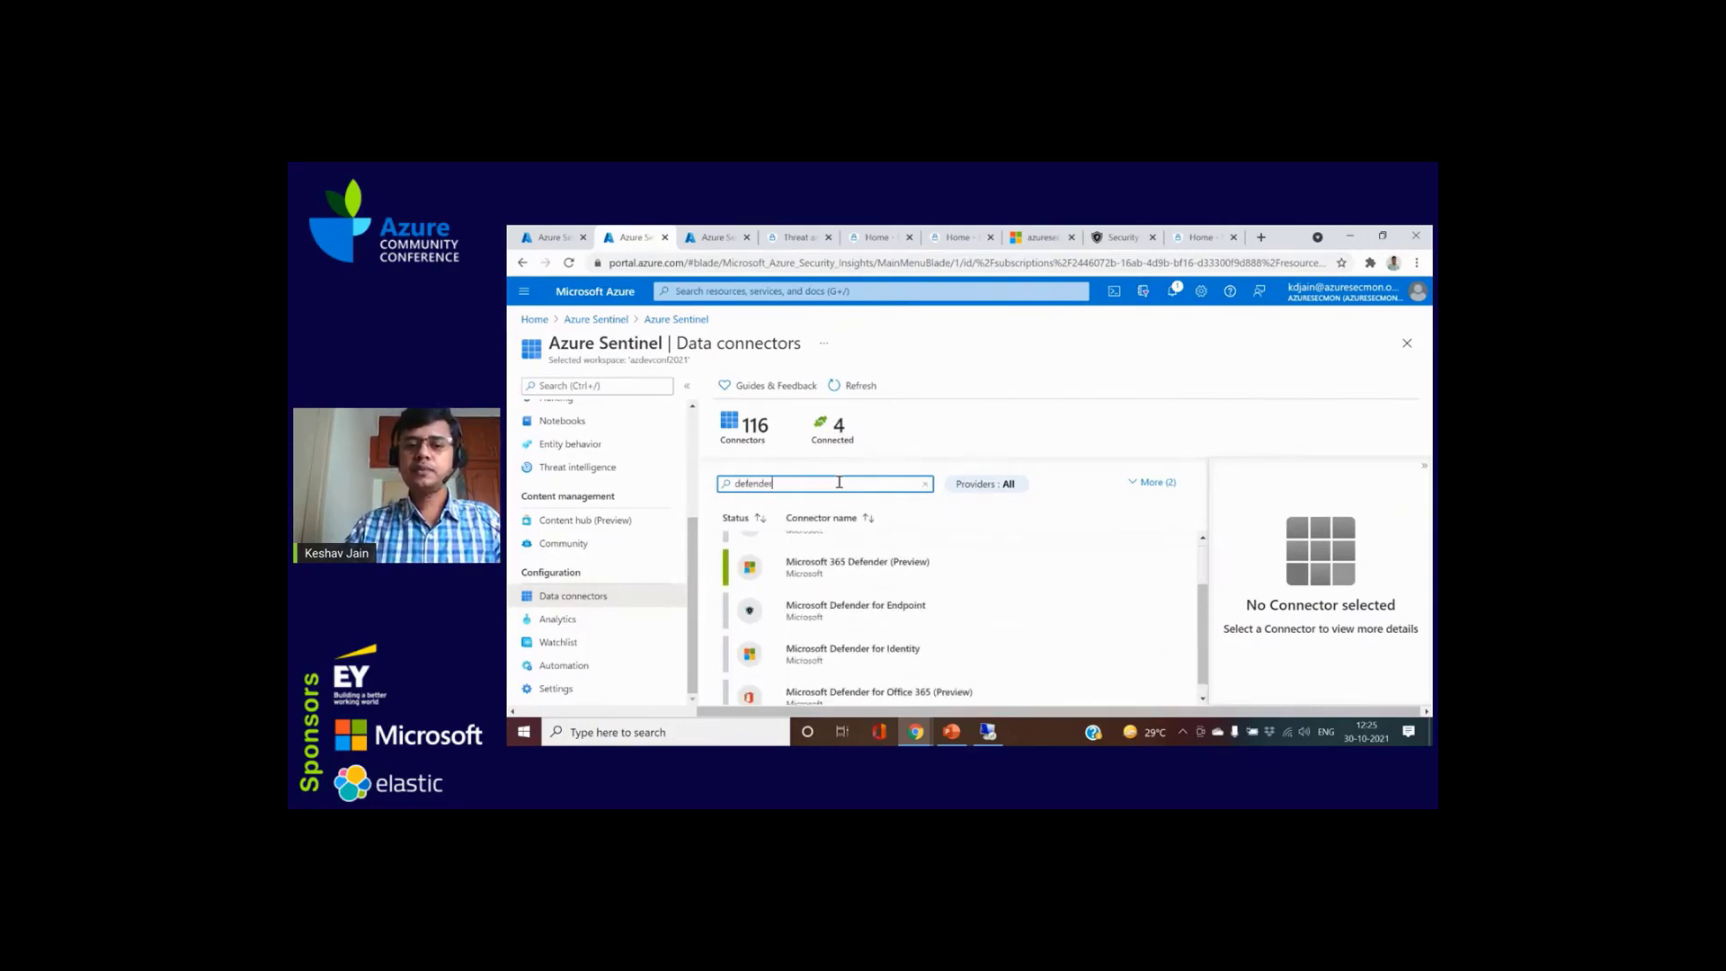
{"action": "left_click", "coordinate": [868, 564]}
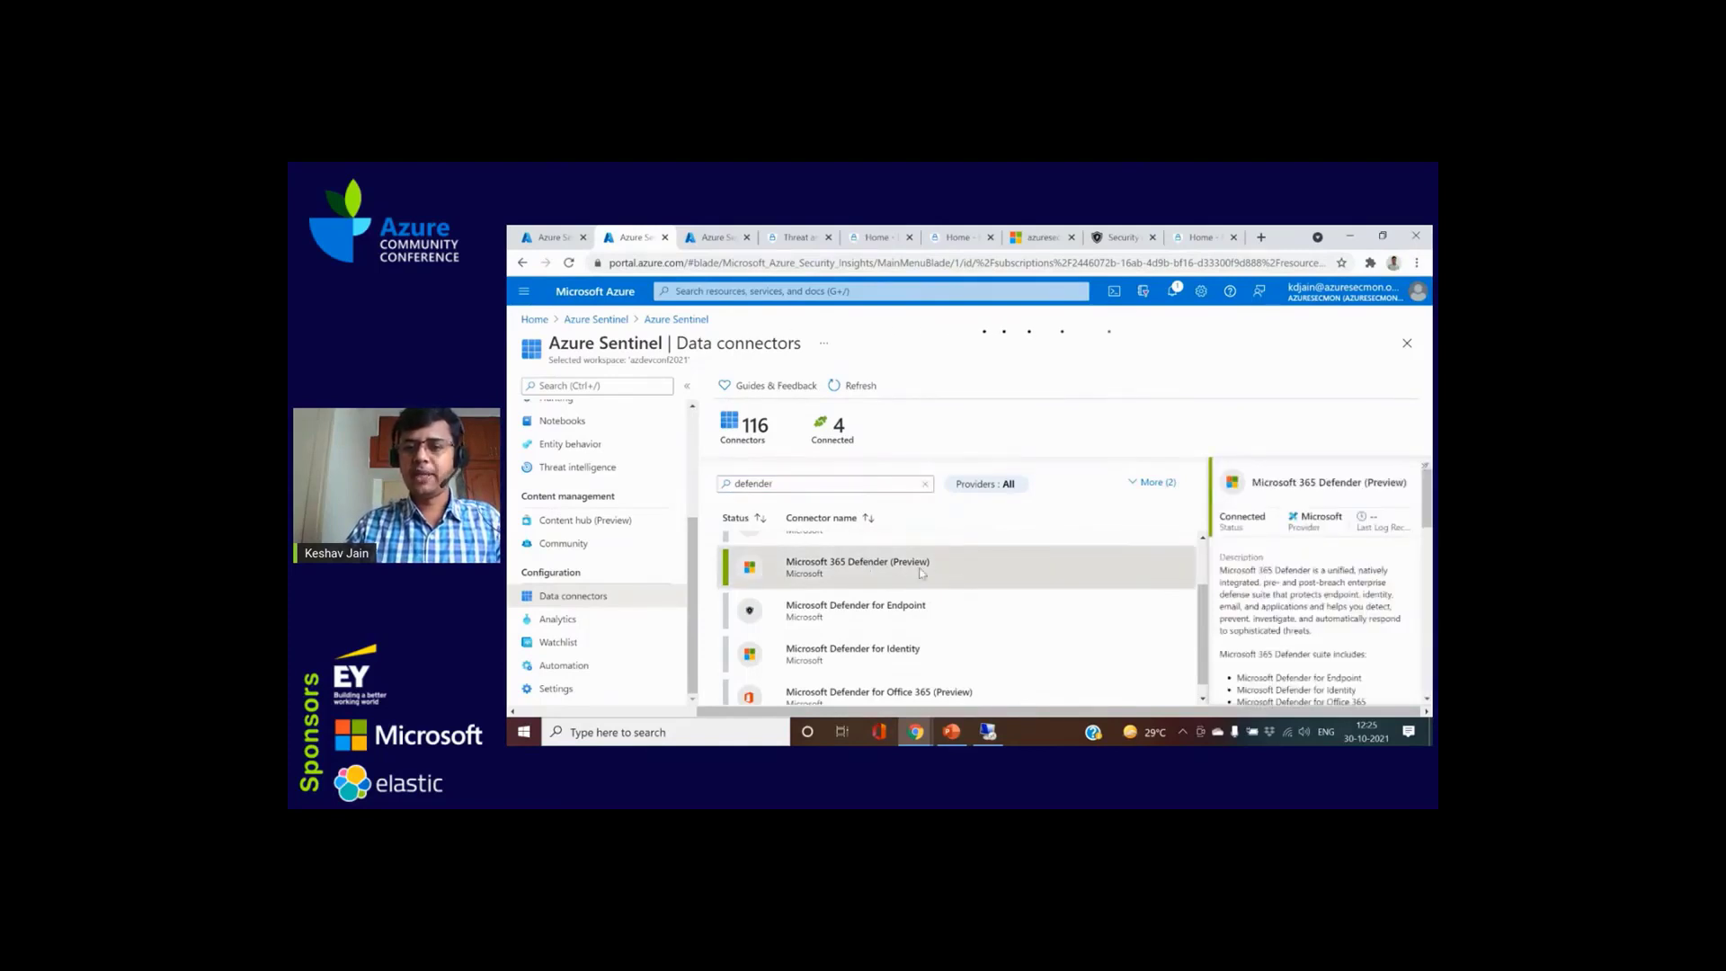
Step: Collapse the Sentinel navigation menu and open the connector page for Microsoft 365 Defender (Preview)
{"action": "left_click", "coordinate": [687, 384]}
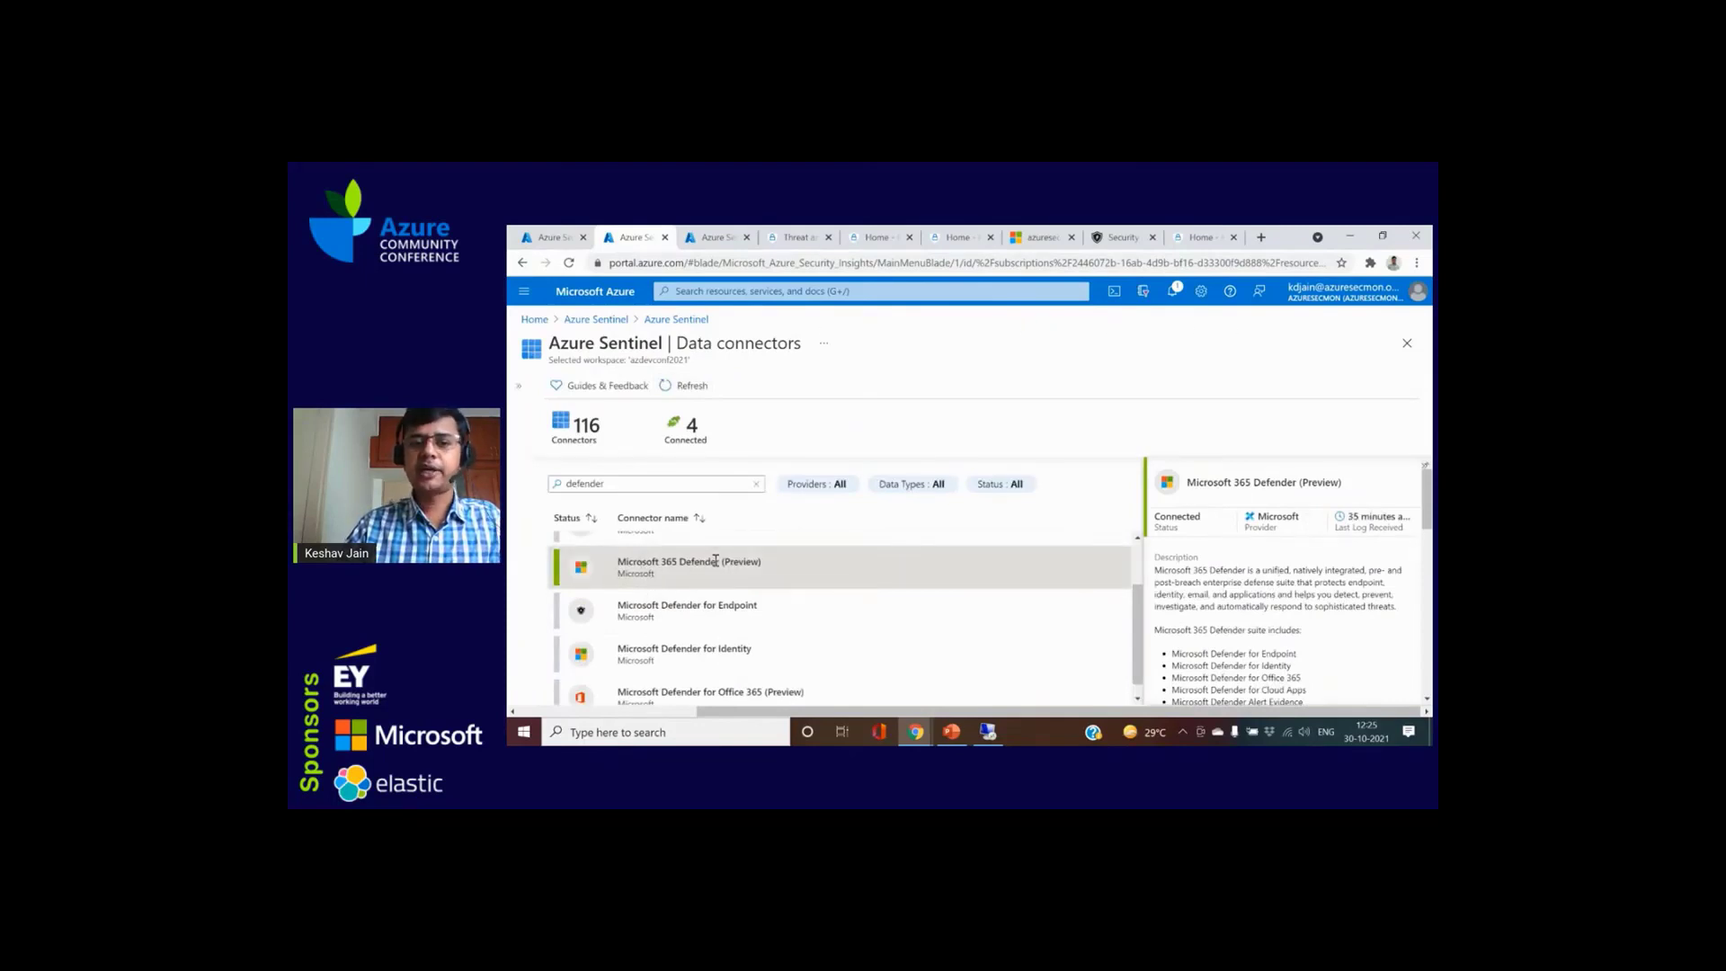
{"action": "scroll", "coordinate": [1372, 566], "scroll_direction": "down", "scroll_amount": 5}
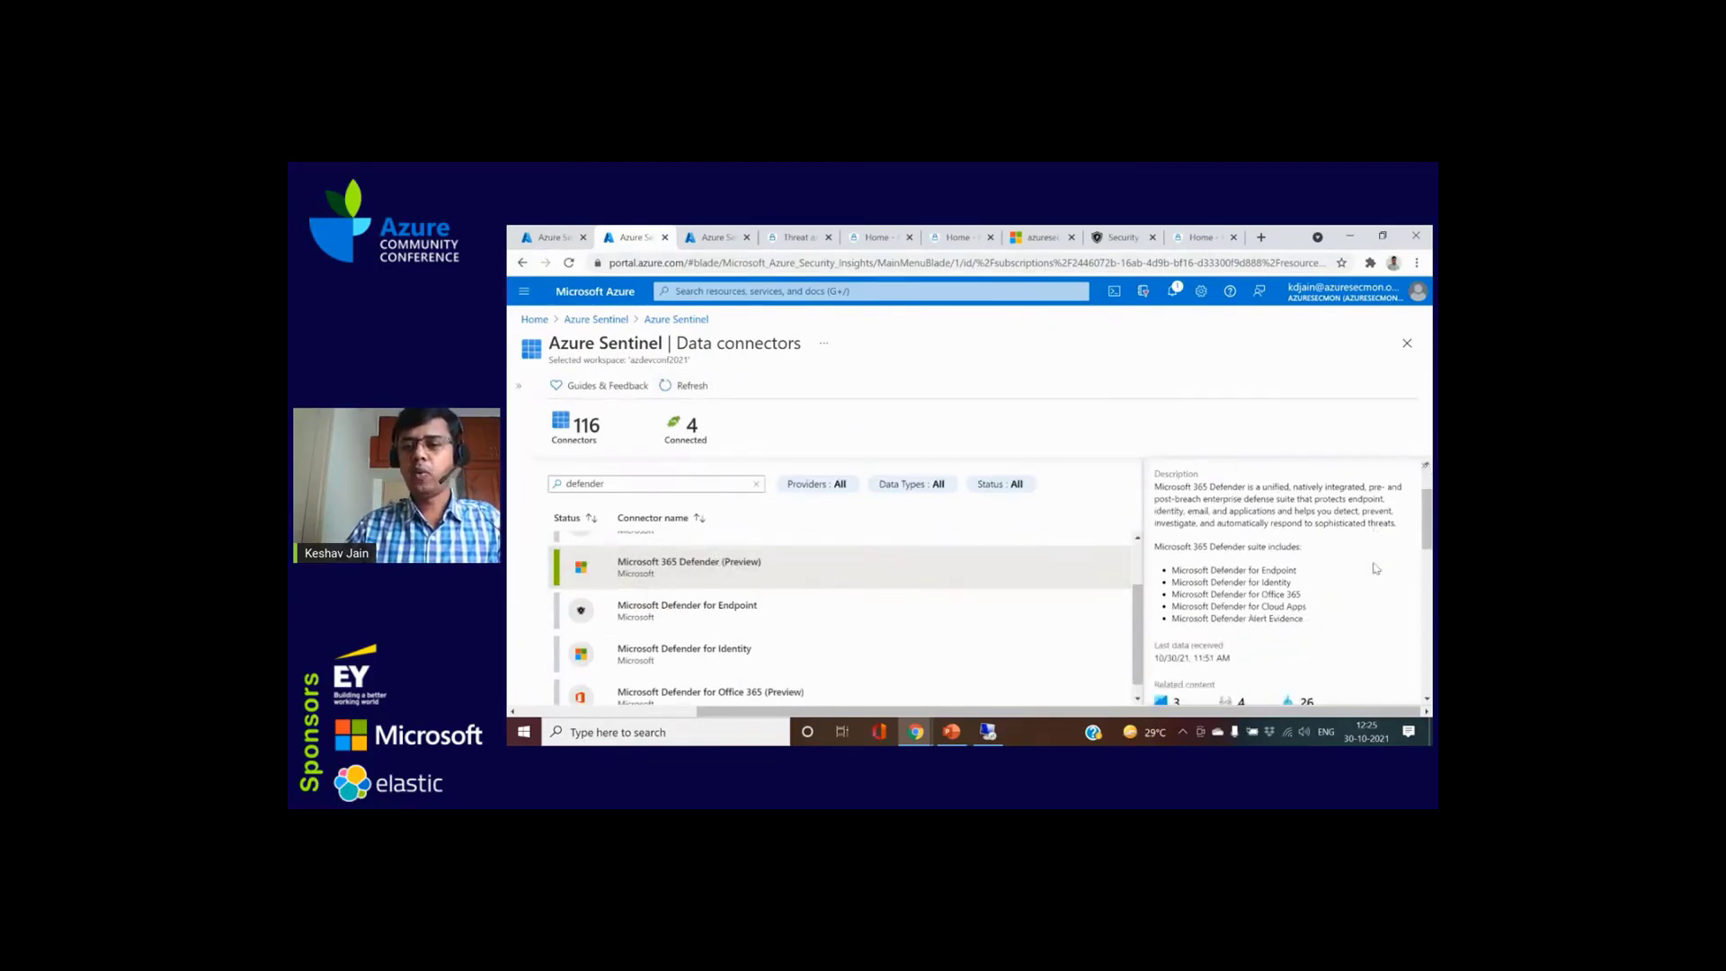
{"action": "scroll", "coordinate": [1372, 562], "scroll_direction": "down", "scroll_amount": 3}
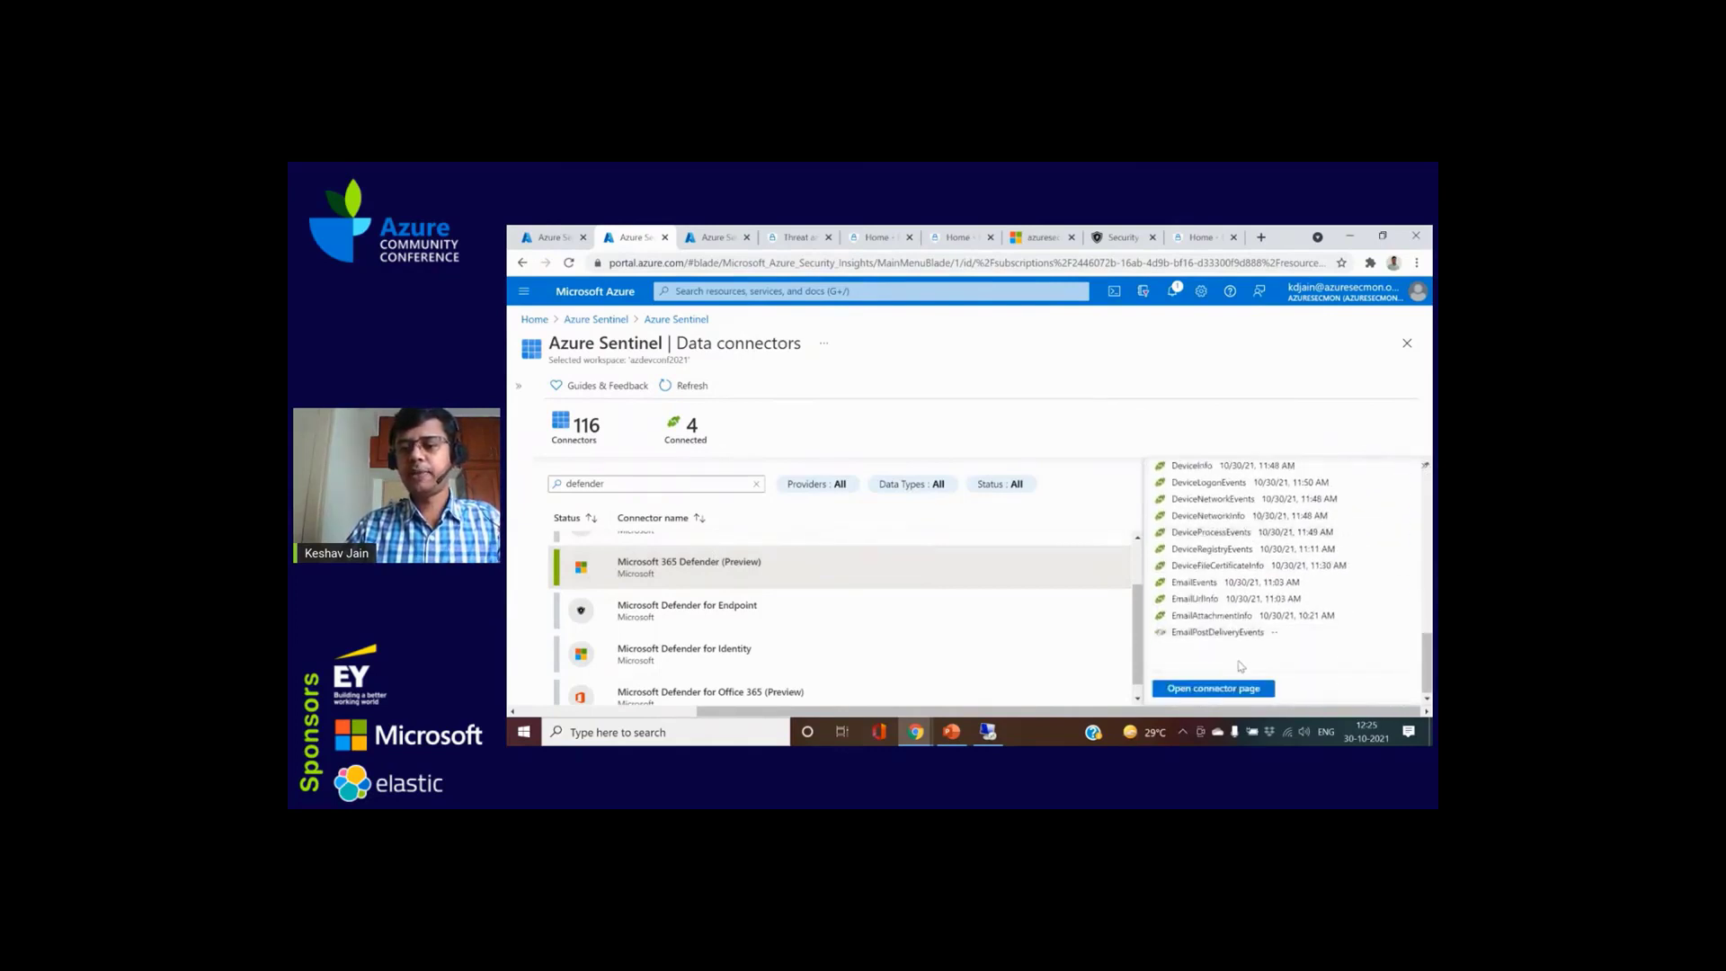
{"action": "left_click", "coordinate": [1220, 690]}
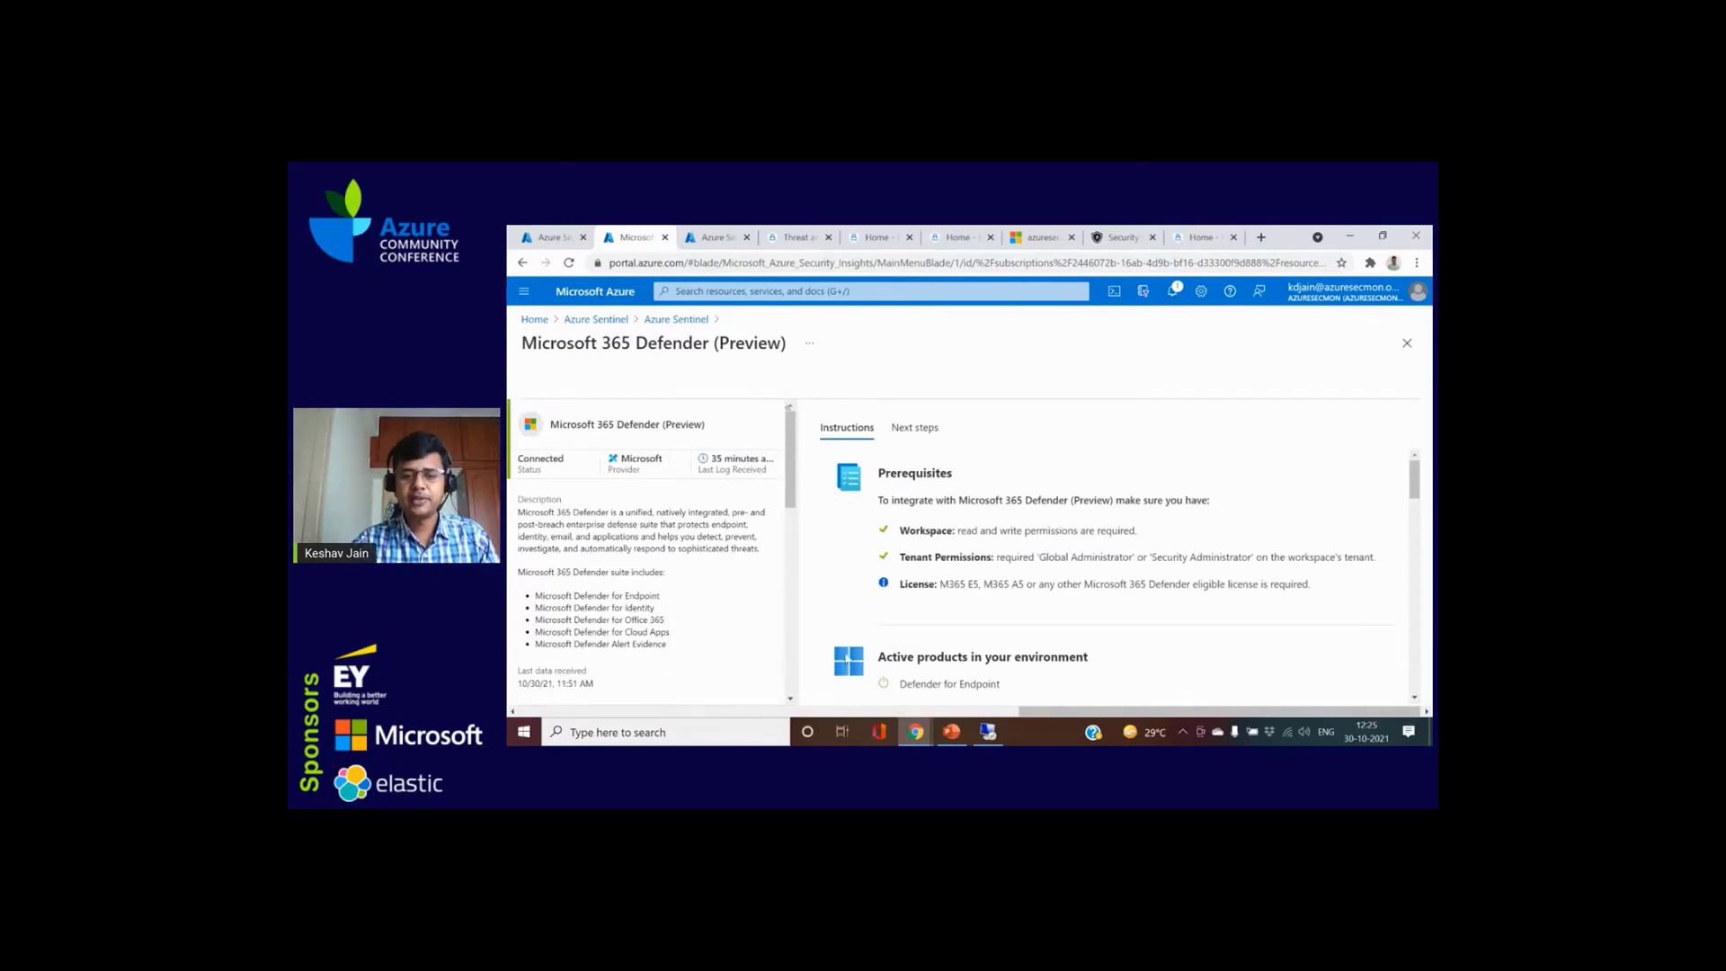
Step: Examine the Microsoft 365 Defender connector's description, included products, related content, received data and data types
{"action": "left_click_drag", "start_coordinate": [1072, 713], "coordinate": [1038, 713]}
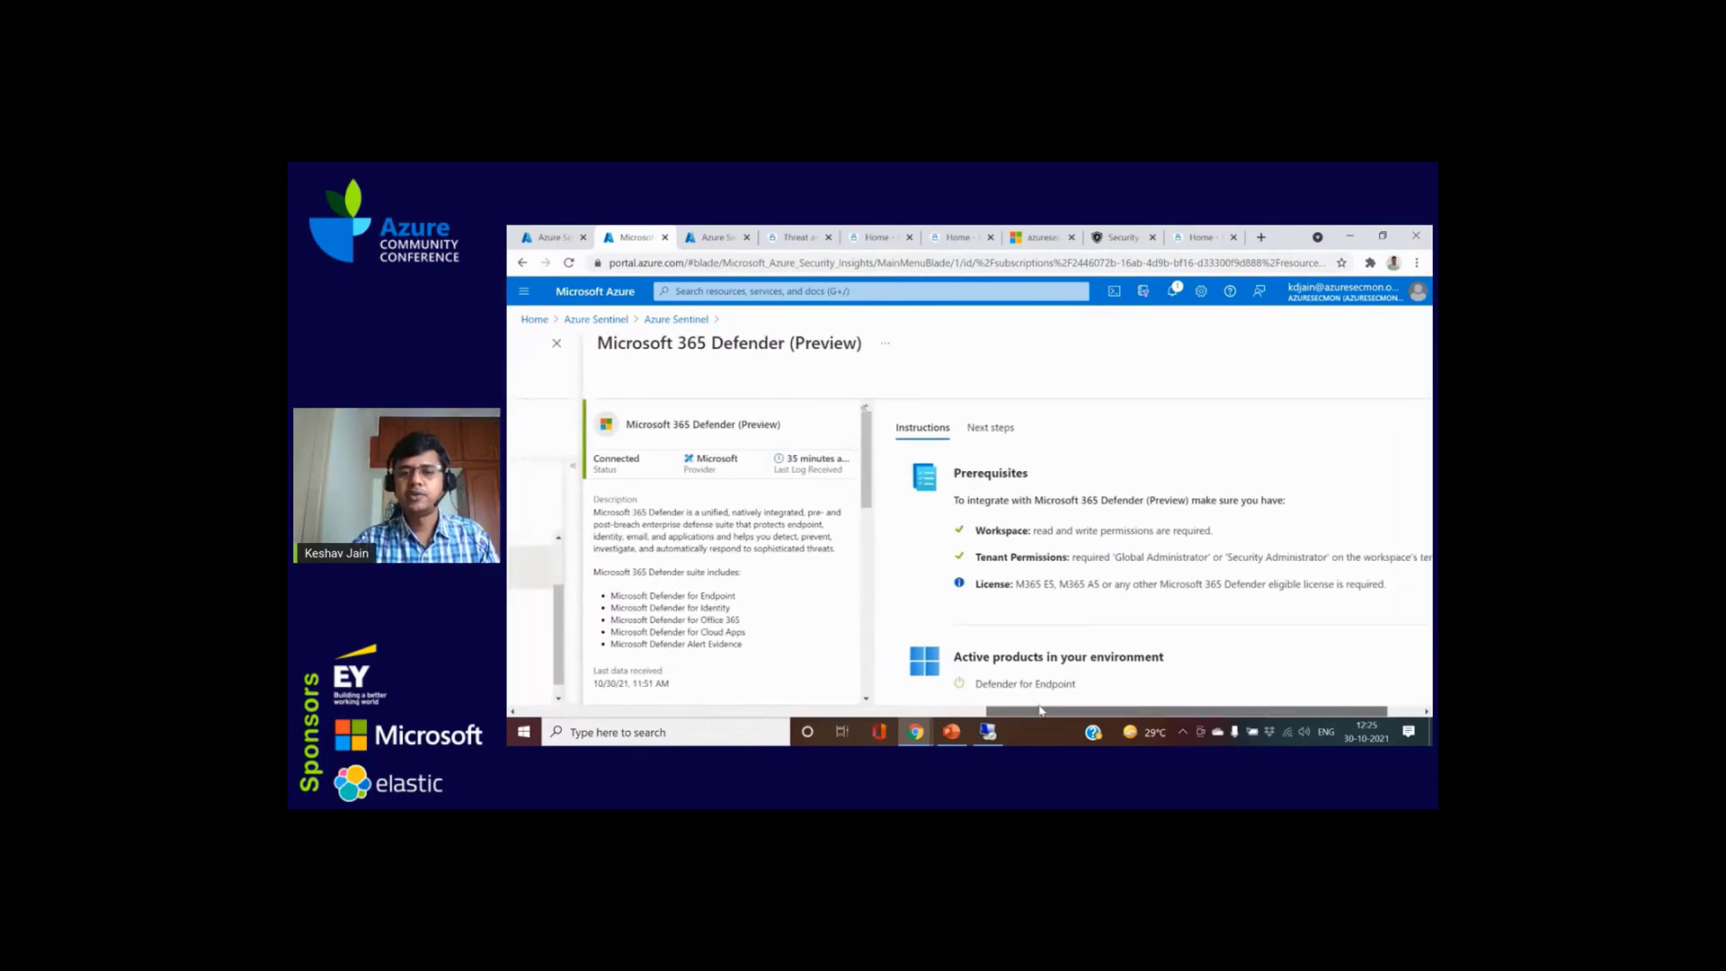
{"action": "scroll", "coordinate": [1040, 555], "scroll_direction": "down", "scroll_amount": 2}
{"action": "scroll", "coordinate": [1040, 554], "scroll_direction": "down", "scroll_amount": 1}
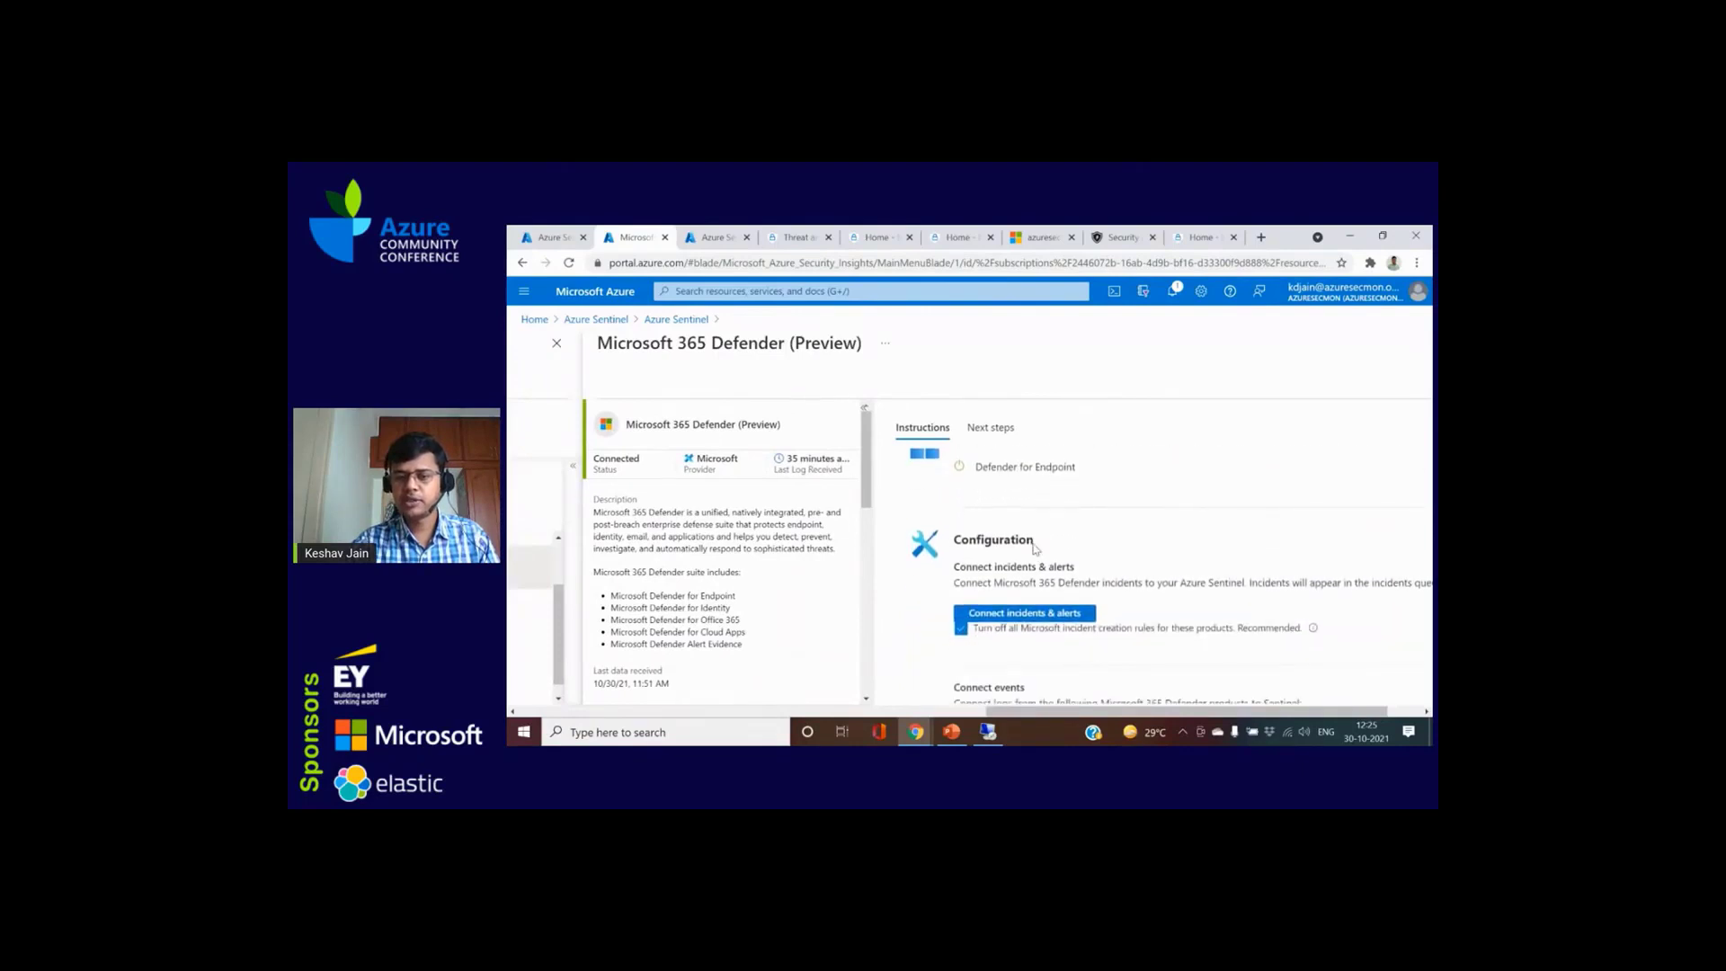
{"action": "scroll", "coordinate": [1027, 537], "scroll_direction": "down", "scroll_amount": 2}
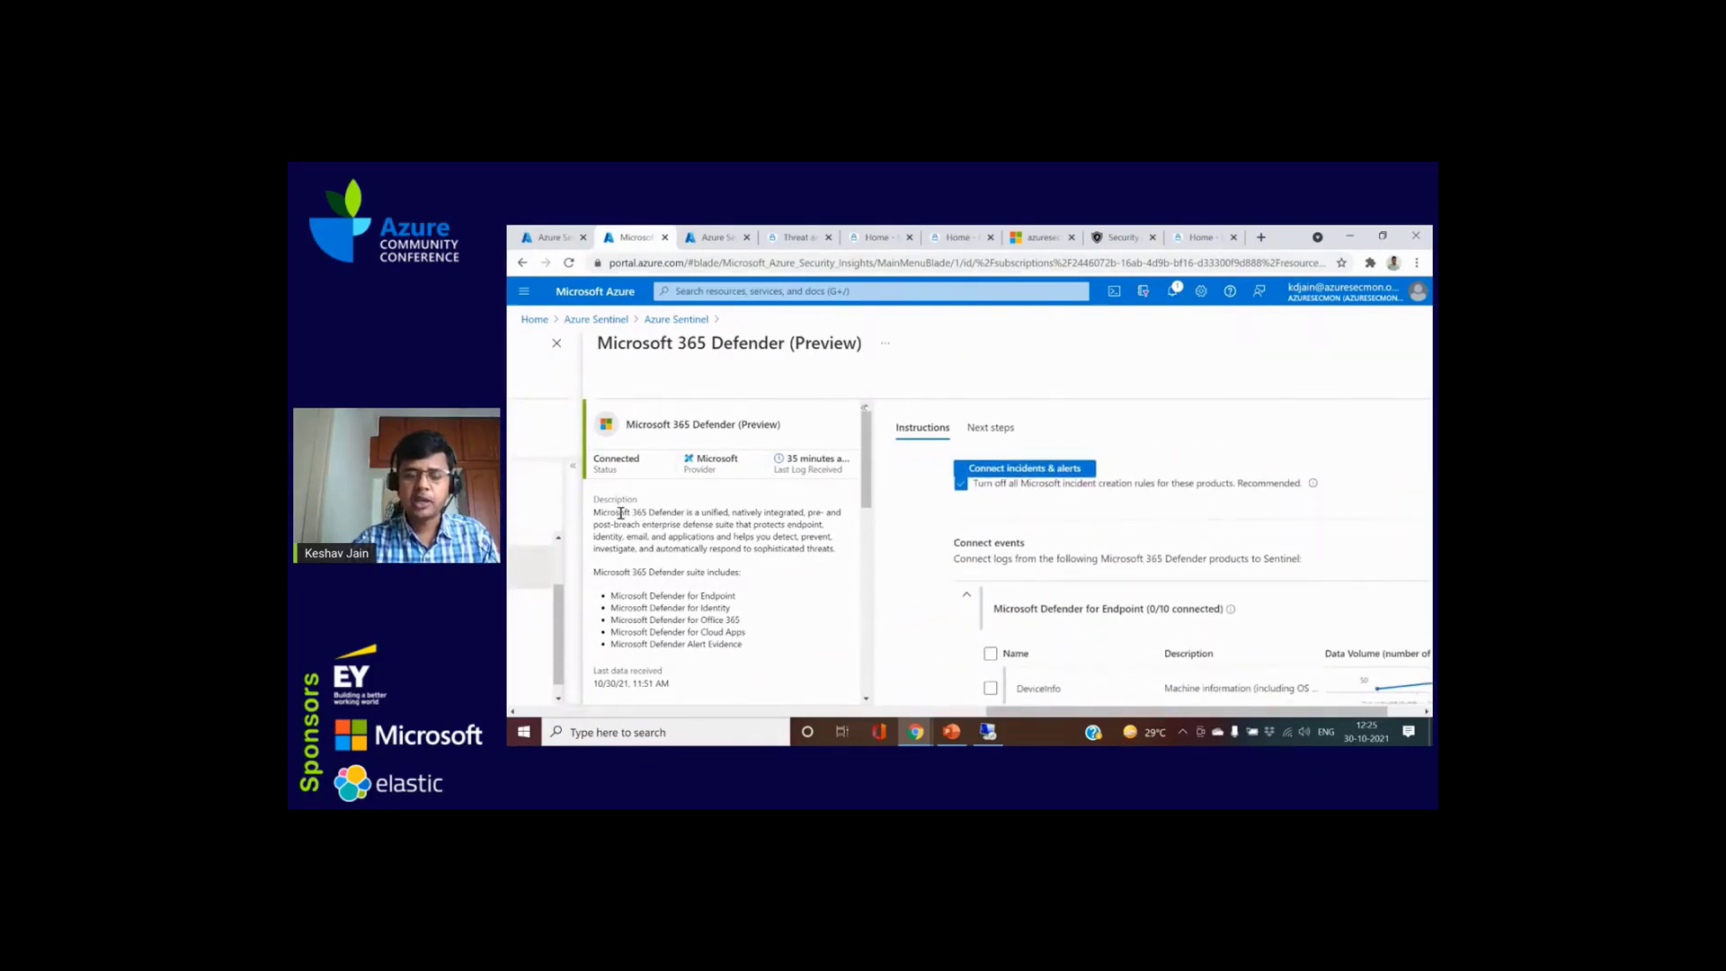
{"action": "left_click_drag", "start_coordinate": [620, 513], "coordinate": [707, 549]}
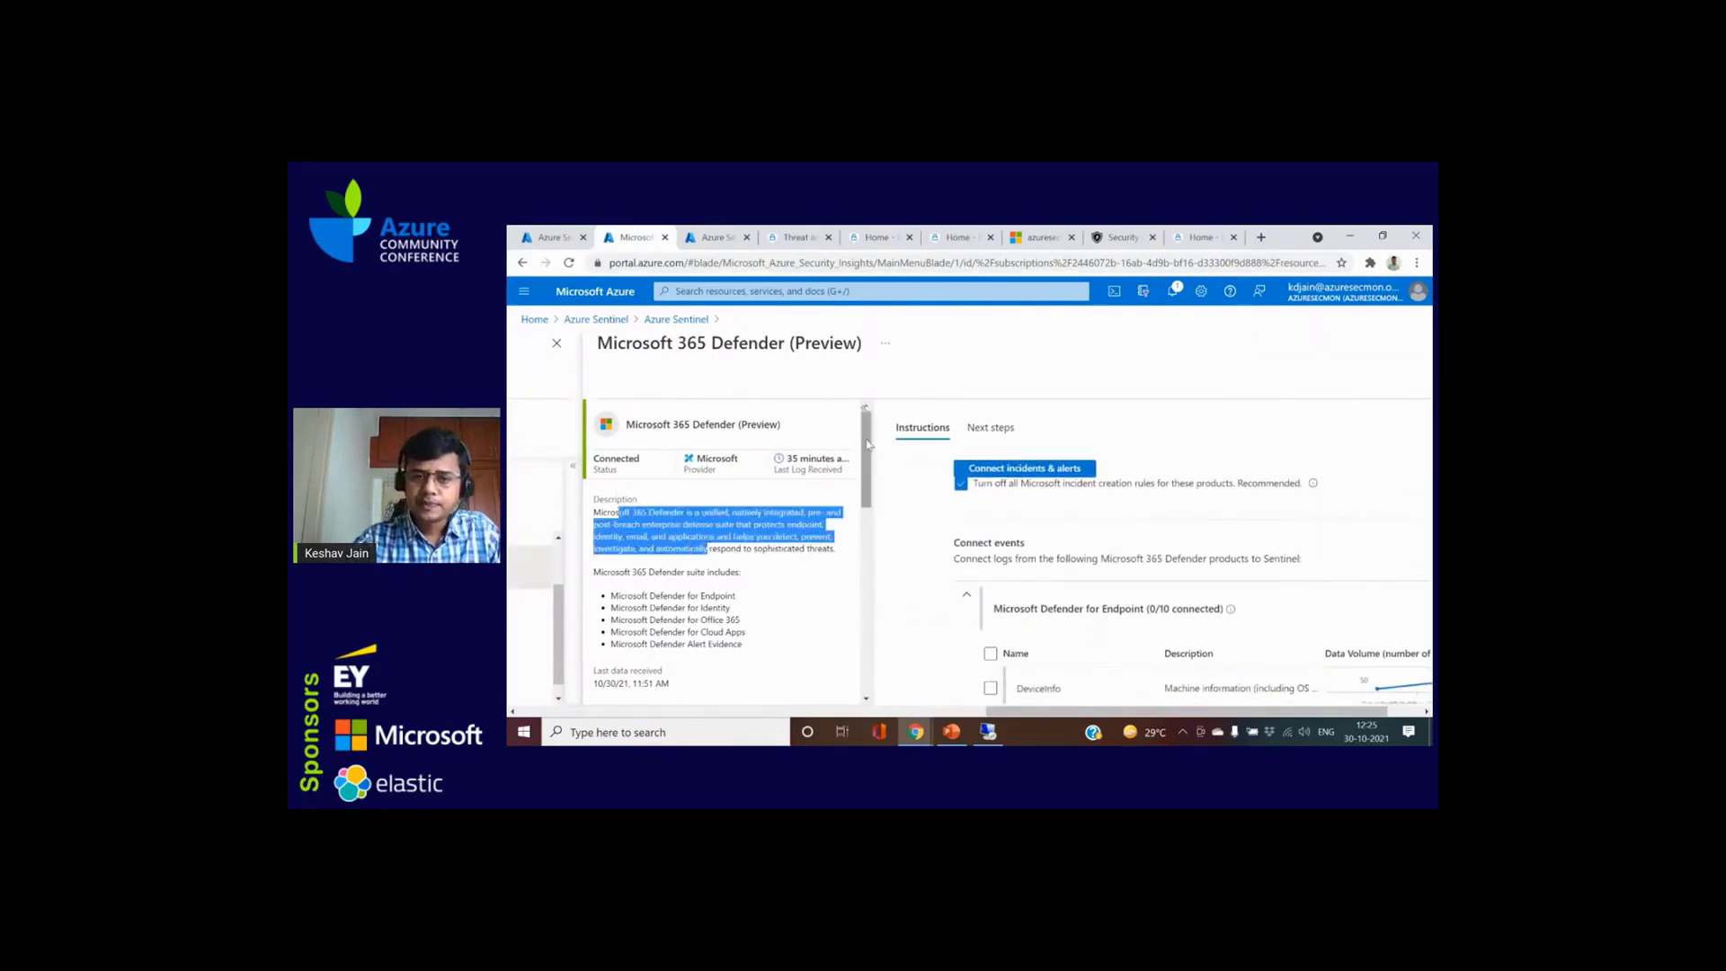
{"action": "left_click_drag", "start_coordinate": [1076, 719], "coordinate": [1026, 720]}
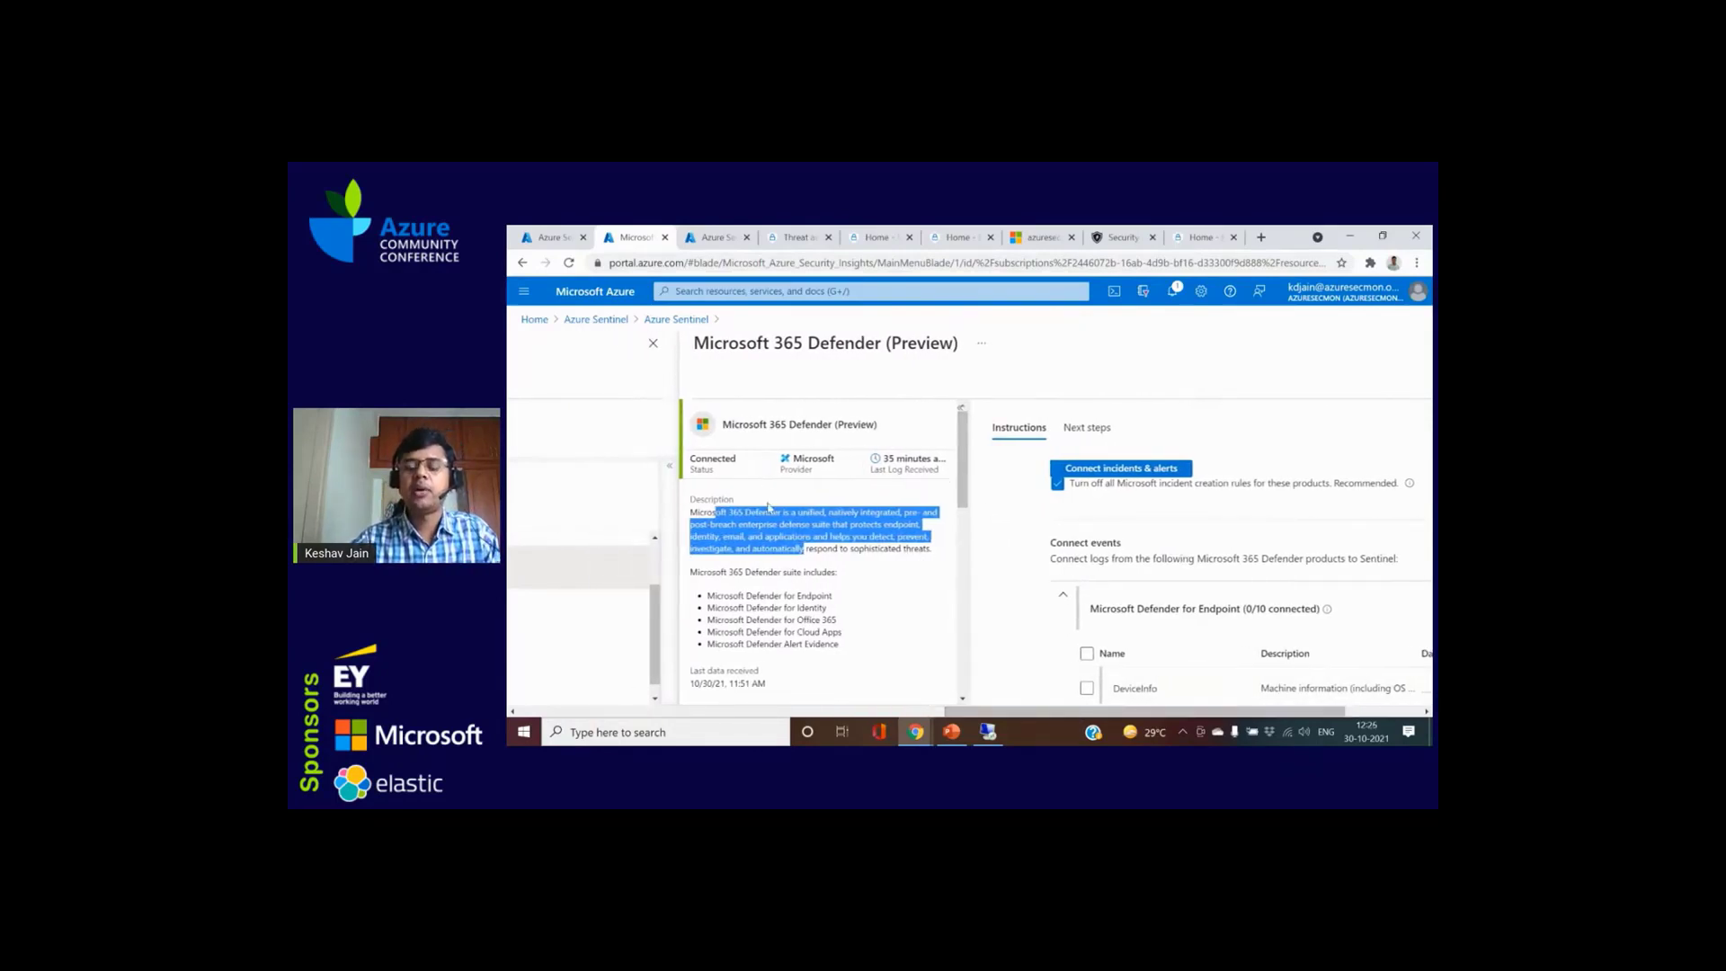
{"action": "triple_click", "coordinate": [782, 532]}
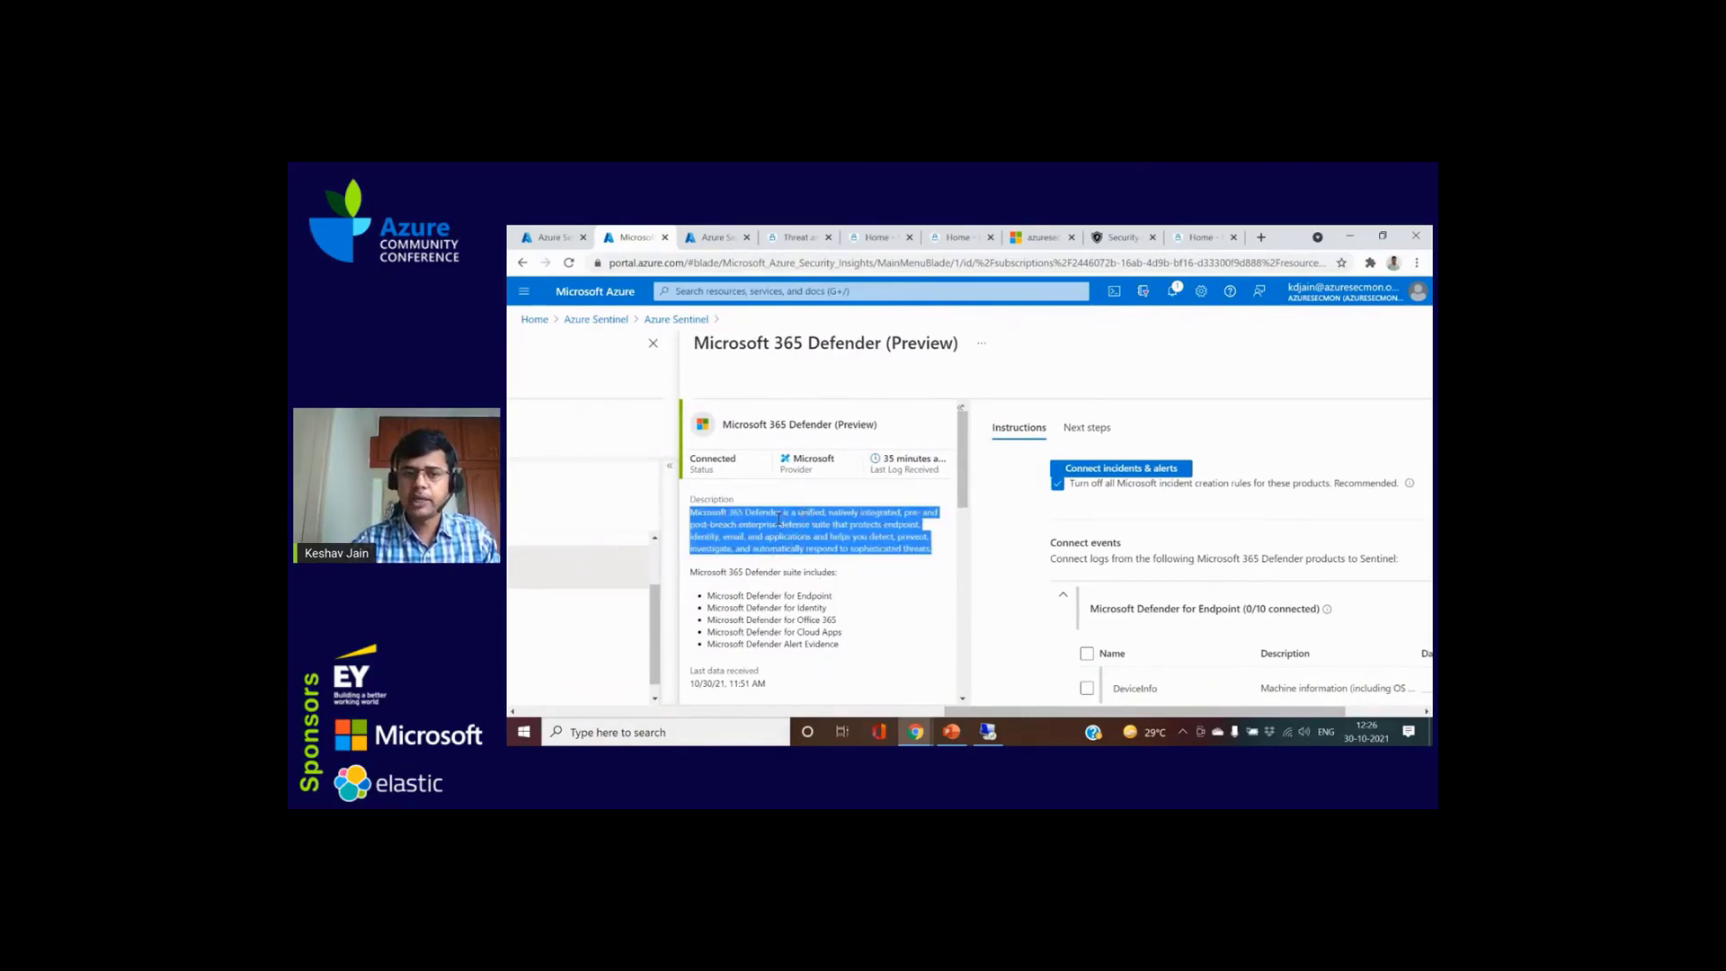
{"action": "left_click", "coordinate": [778, 519]}
{"action": "scroll", "coordinate": [837, 528], "scroll_direction": "down", "scroll_amount": 1}
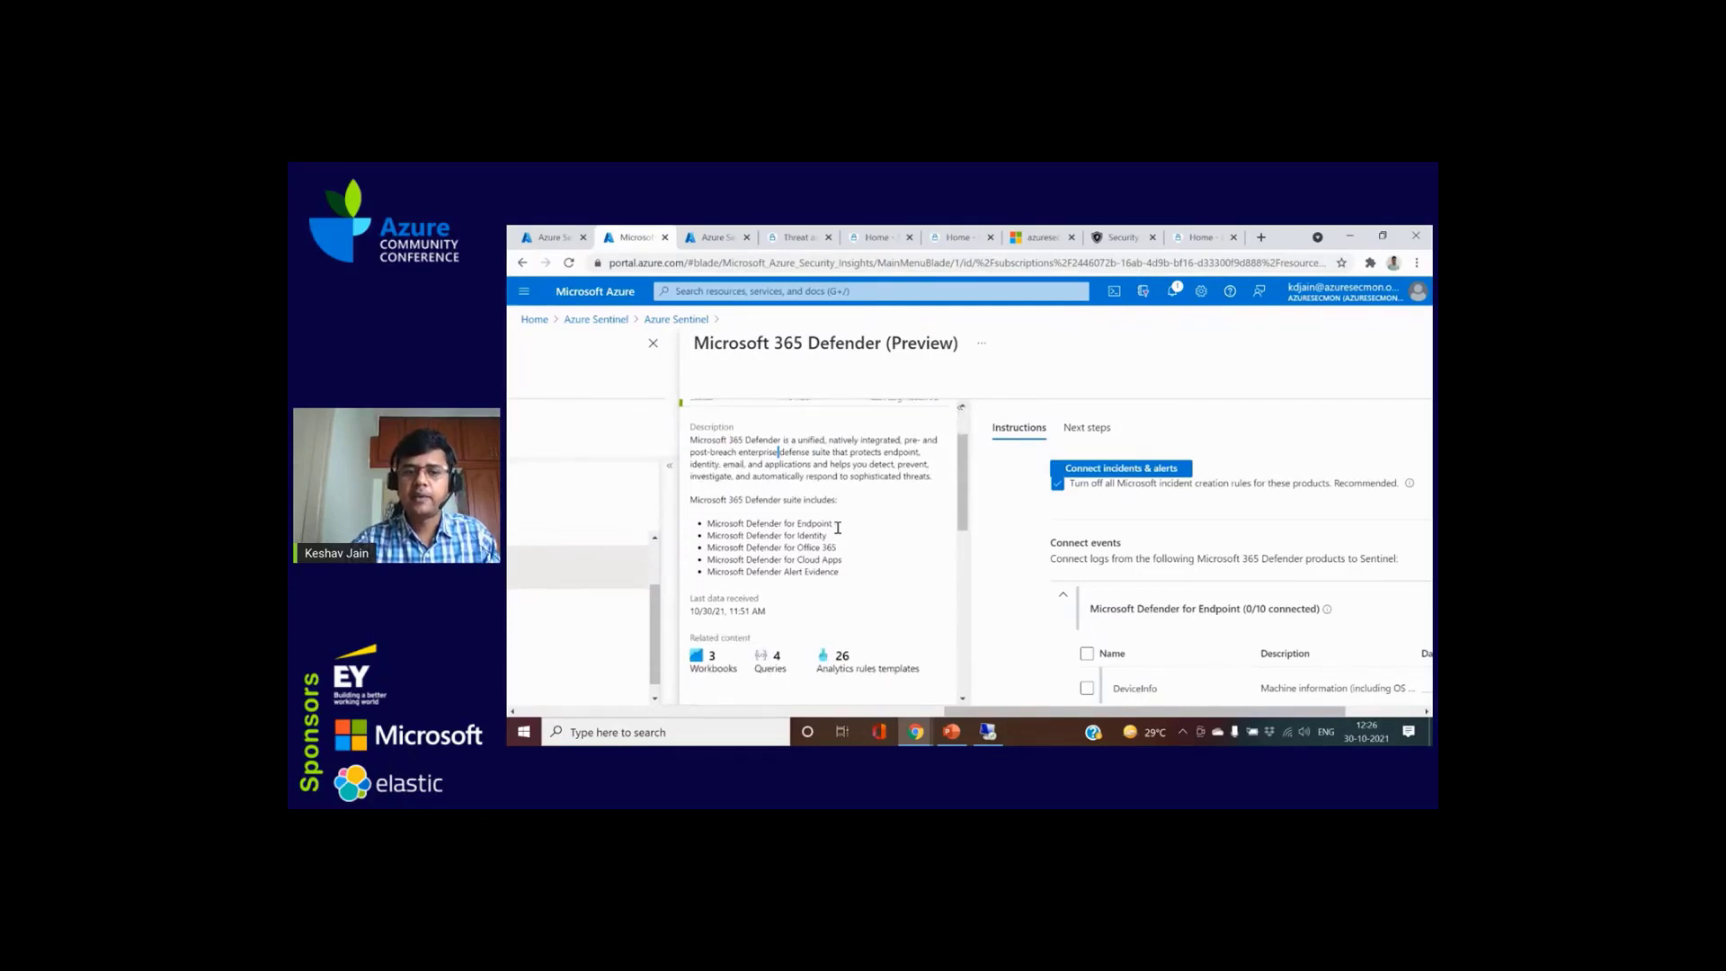
{"action": "scroll", "coordinate": [782, 530], "scroll_direction": "down", "scroll_amount": 1}
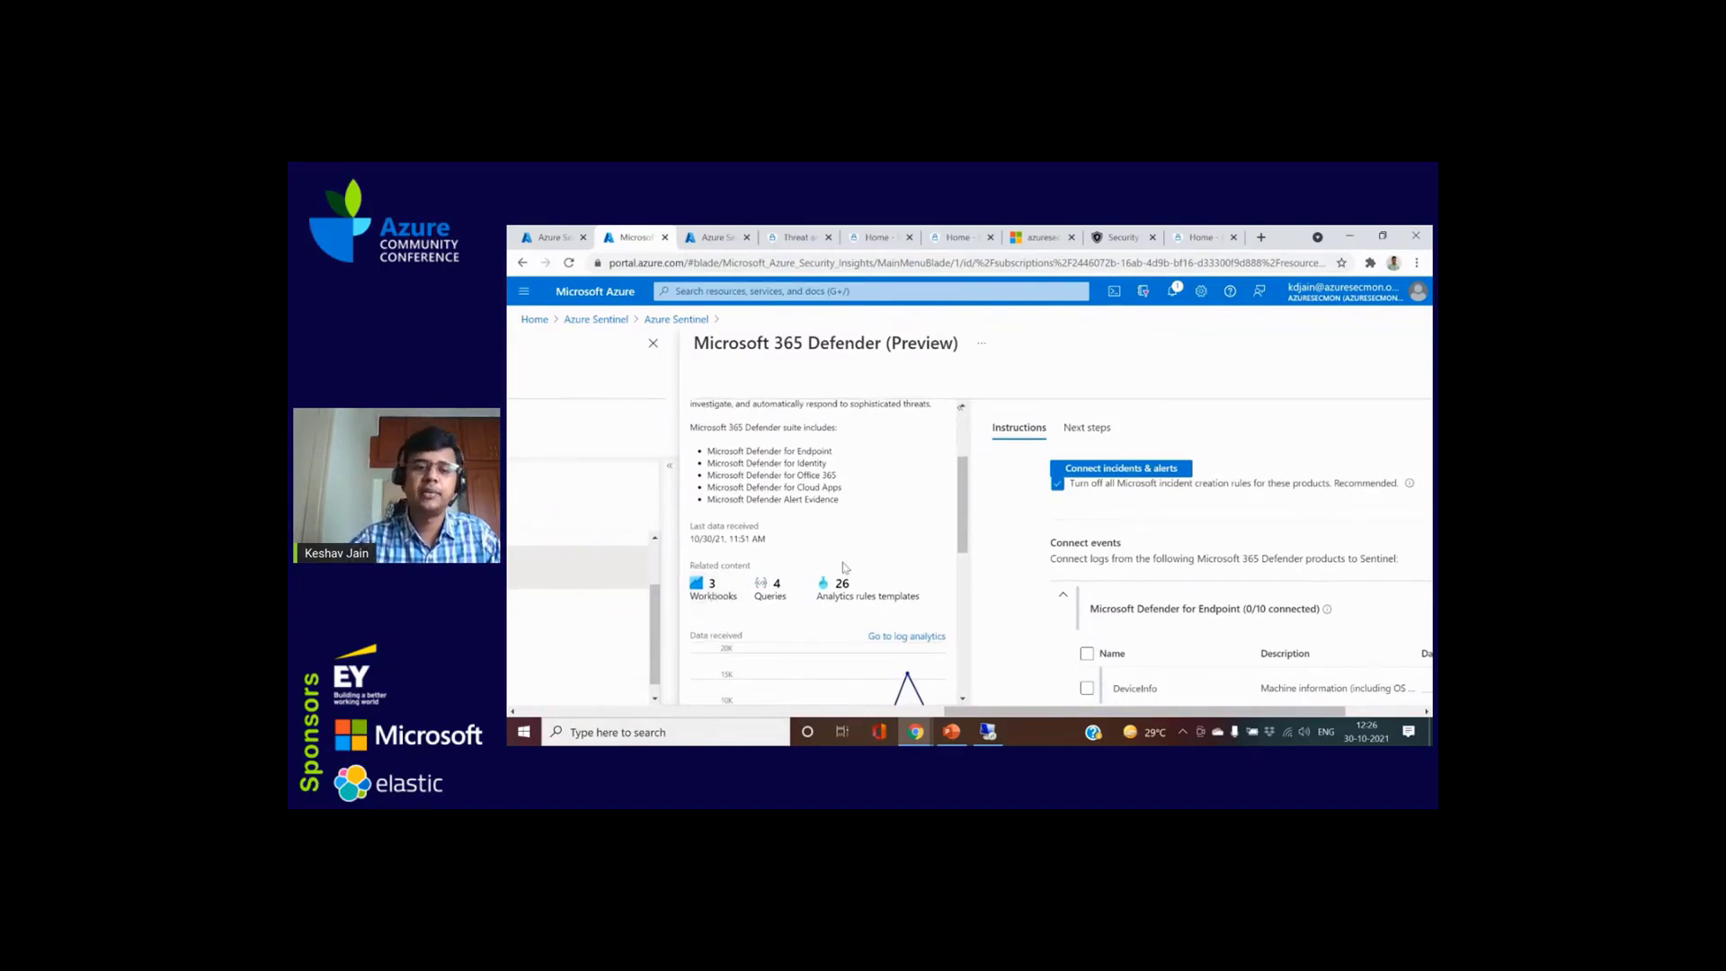
{"action": "scroll", "coordinate": [851, 588], "scroll_direction": "down", "scroll_amount": 1}
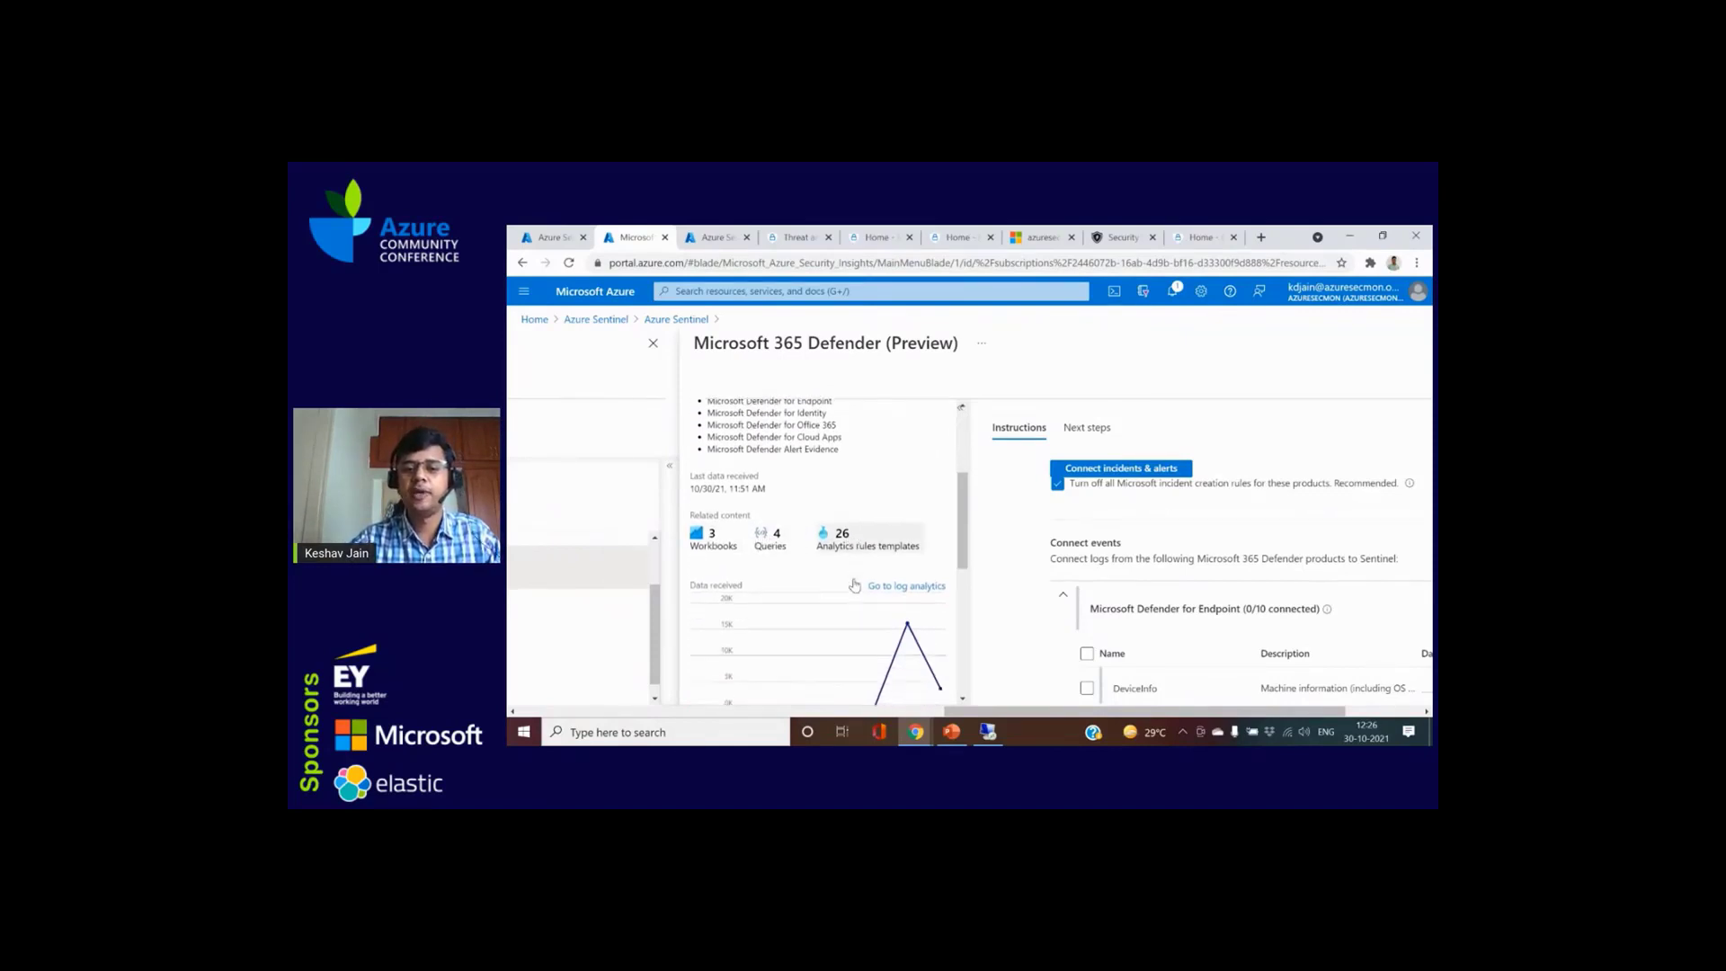
{"action": "scroll", "coordinate": [888, 492], "scroll_direction": "down", "scroll_amount": 2}
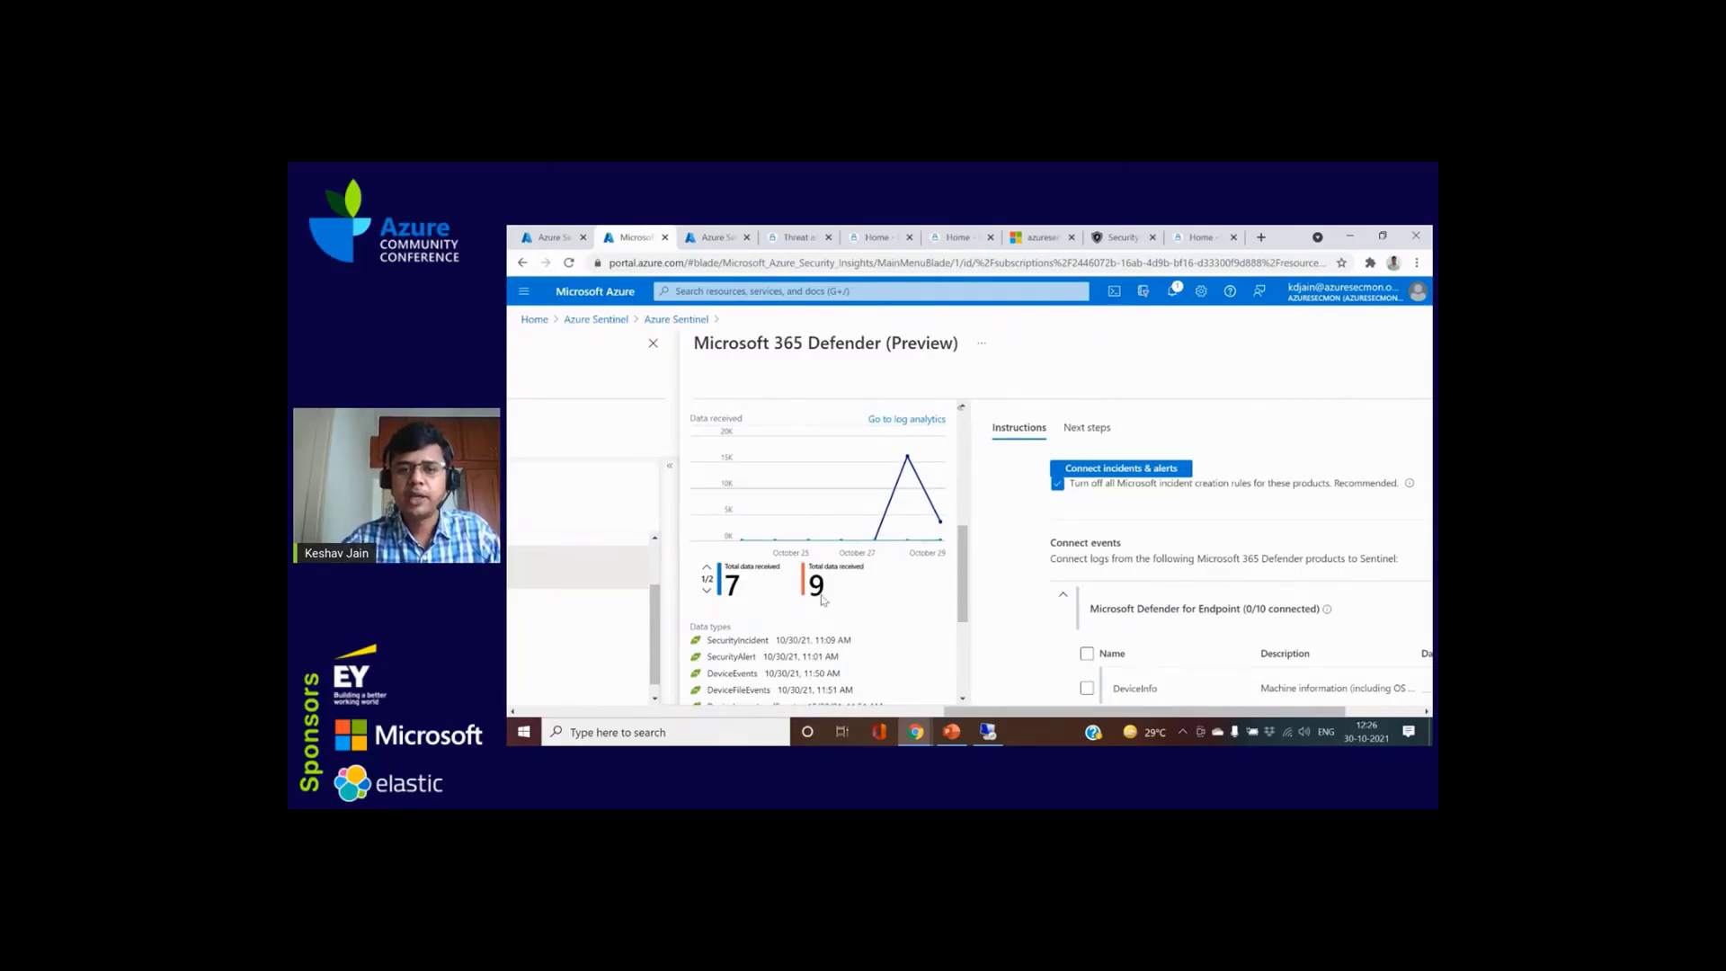
{"action": "scroll", "coordinate": [775, 618], "scroll_direction": "up", "scroll_amount": 3}
{"action": "scroll", "coordinate": [1003, 558], "scroll_direction": "up", "scroll_amount": 5}
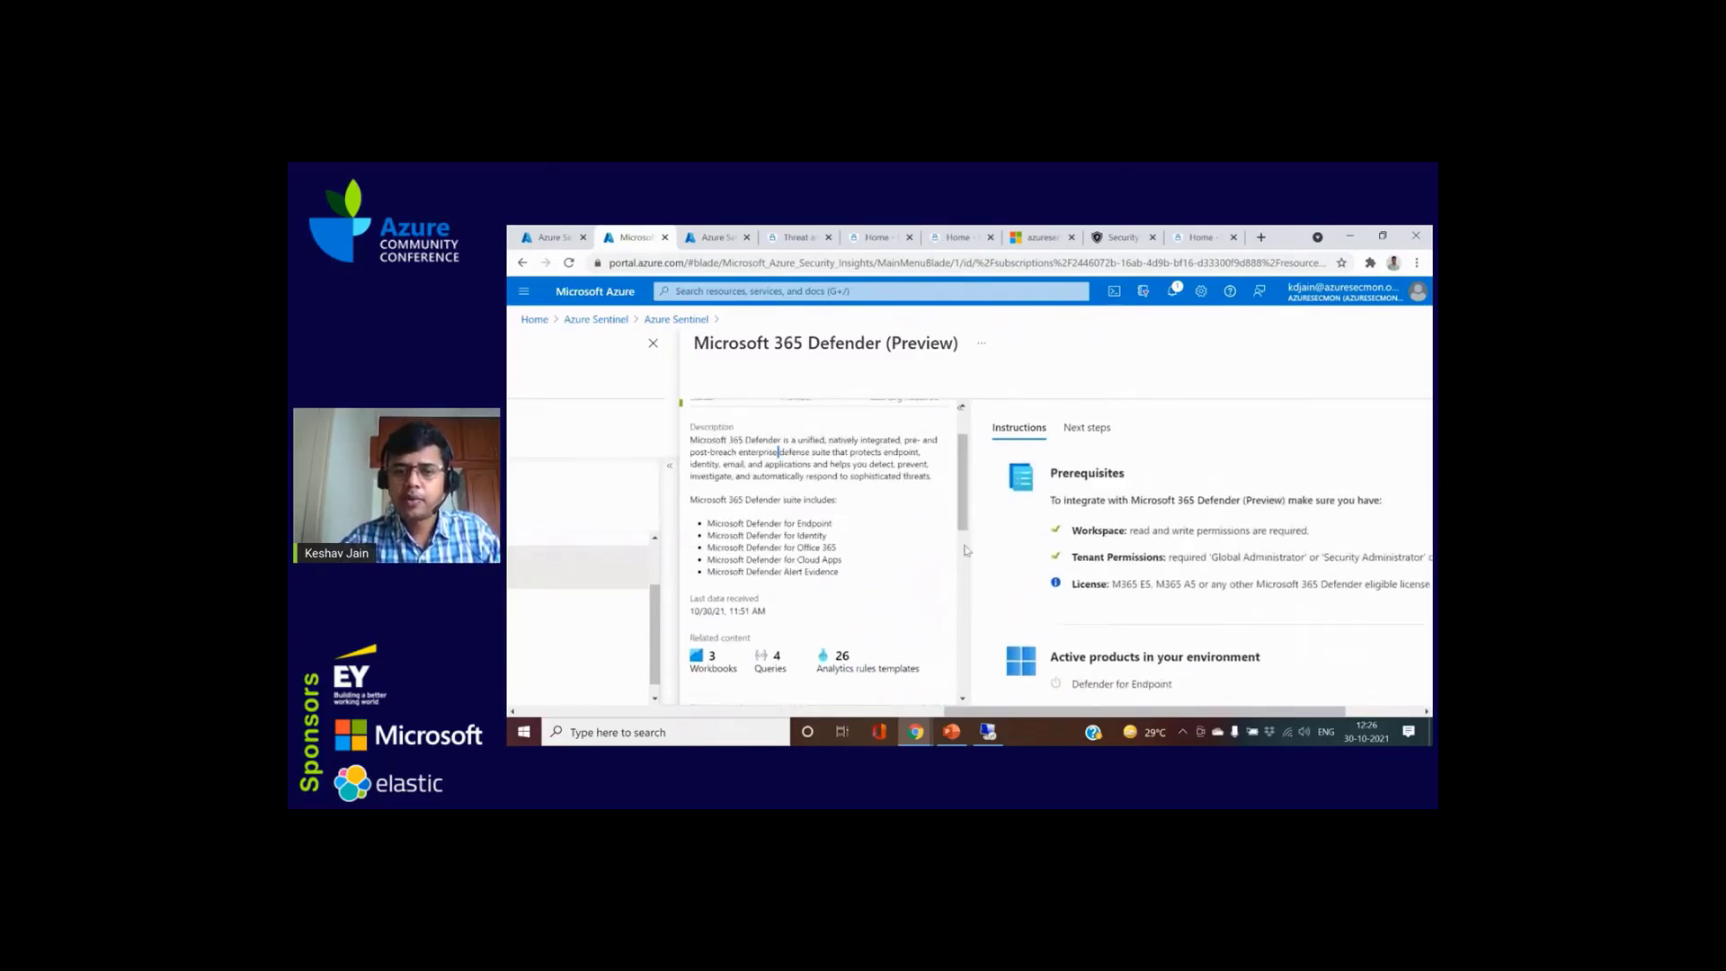
{"action": "scroll", "coordinate": [860, 562], "scroll_direction": "up", "scroll_amount": 1}
{"action": "scroll", "coordinate": [860, 562], "scroll_direction": "up", "scroll_amount": 1}
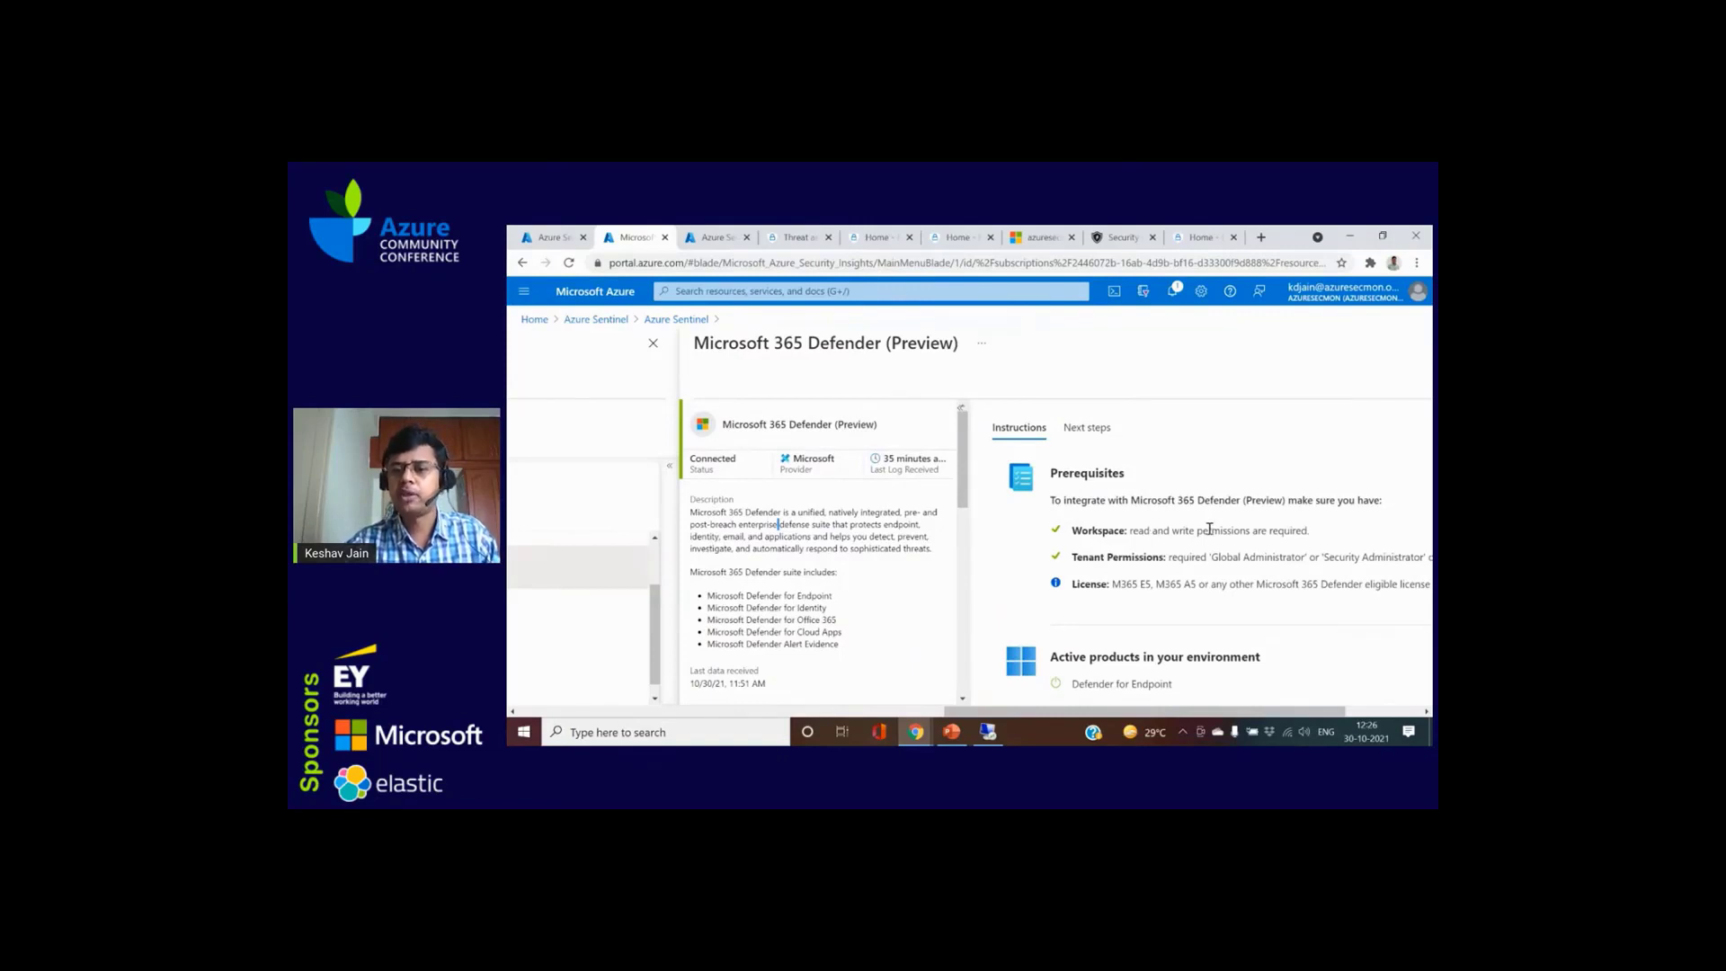
Step: Examine the connector's prerequisites for workspace permissions, tenant permissions and licensing
{"action": "left_click_drag", "start_coordinate": [1250, 528], "coordinate": [1231, 529]}
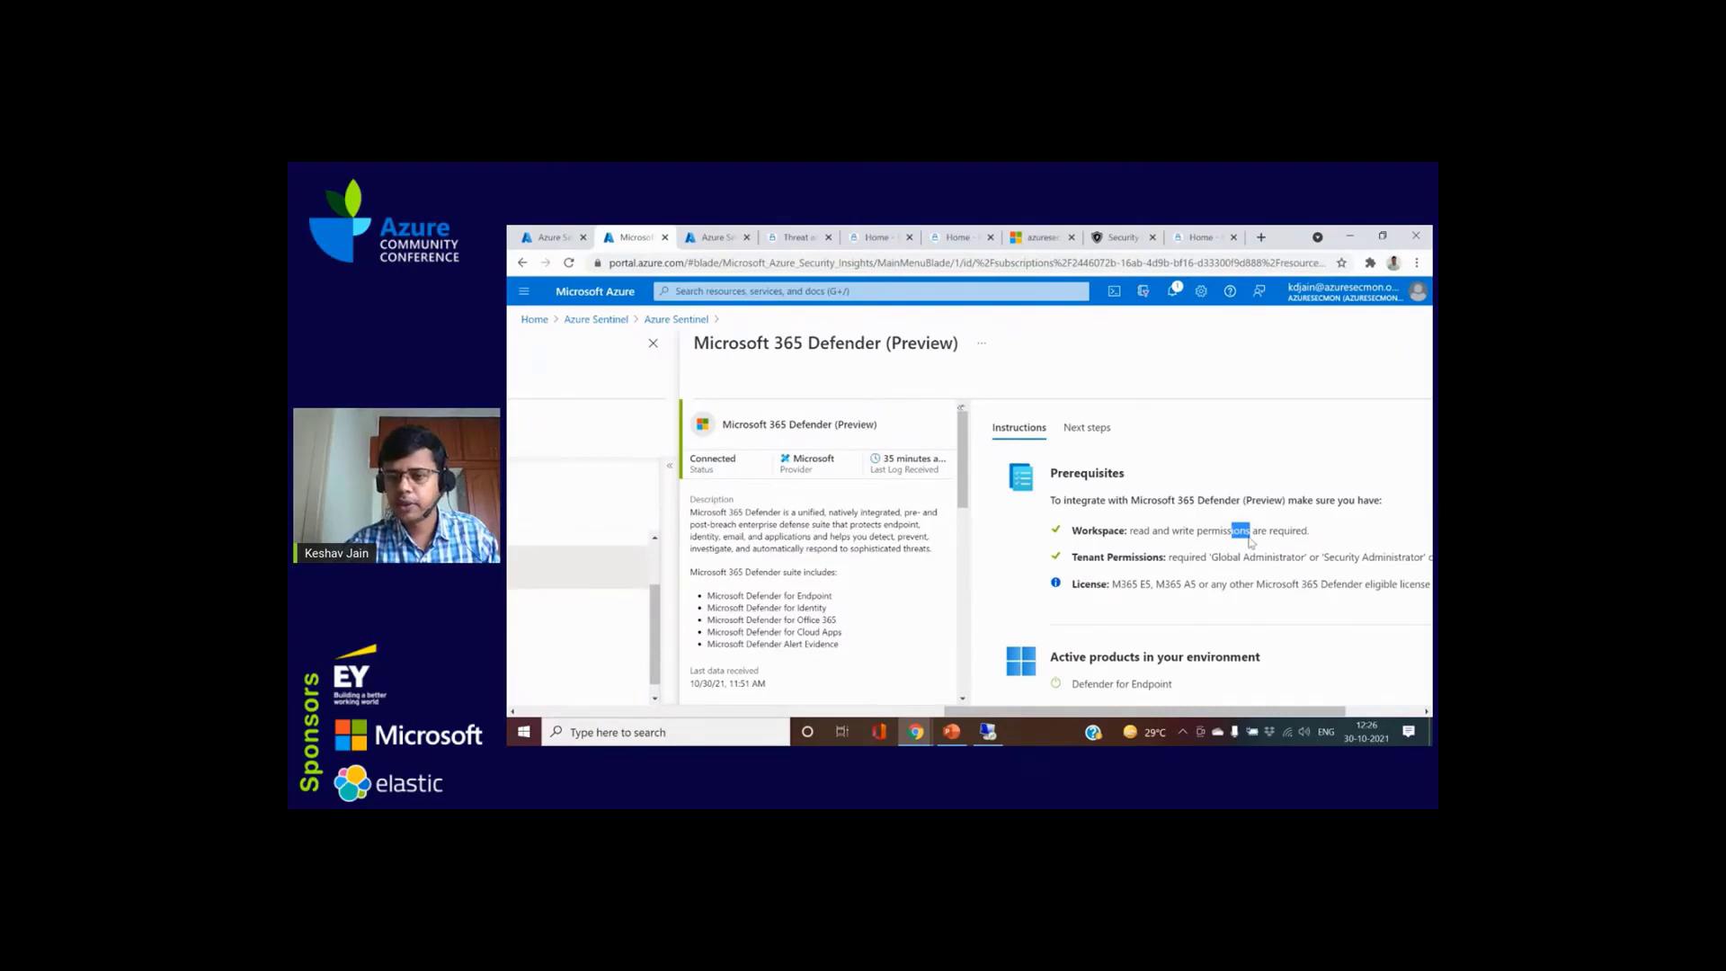
{"action": "left_click_drag", "start_coordinate": [1138, 712], "coordinate": [1215, 710]}
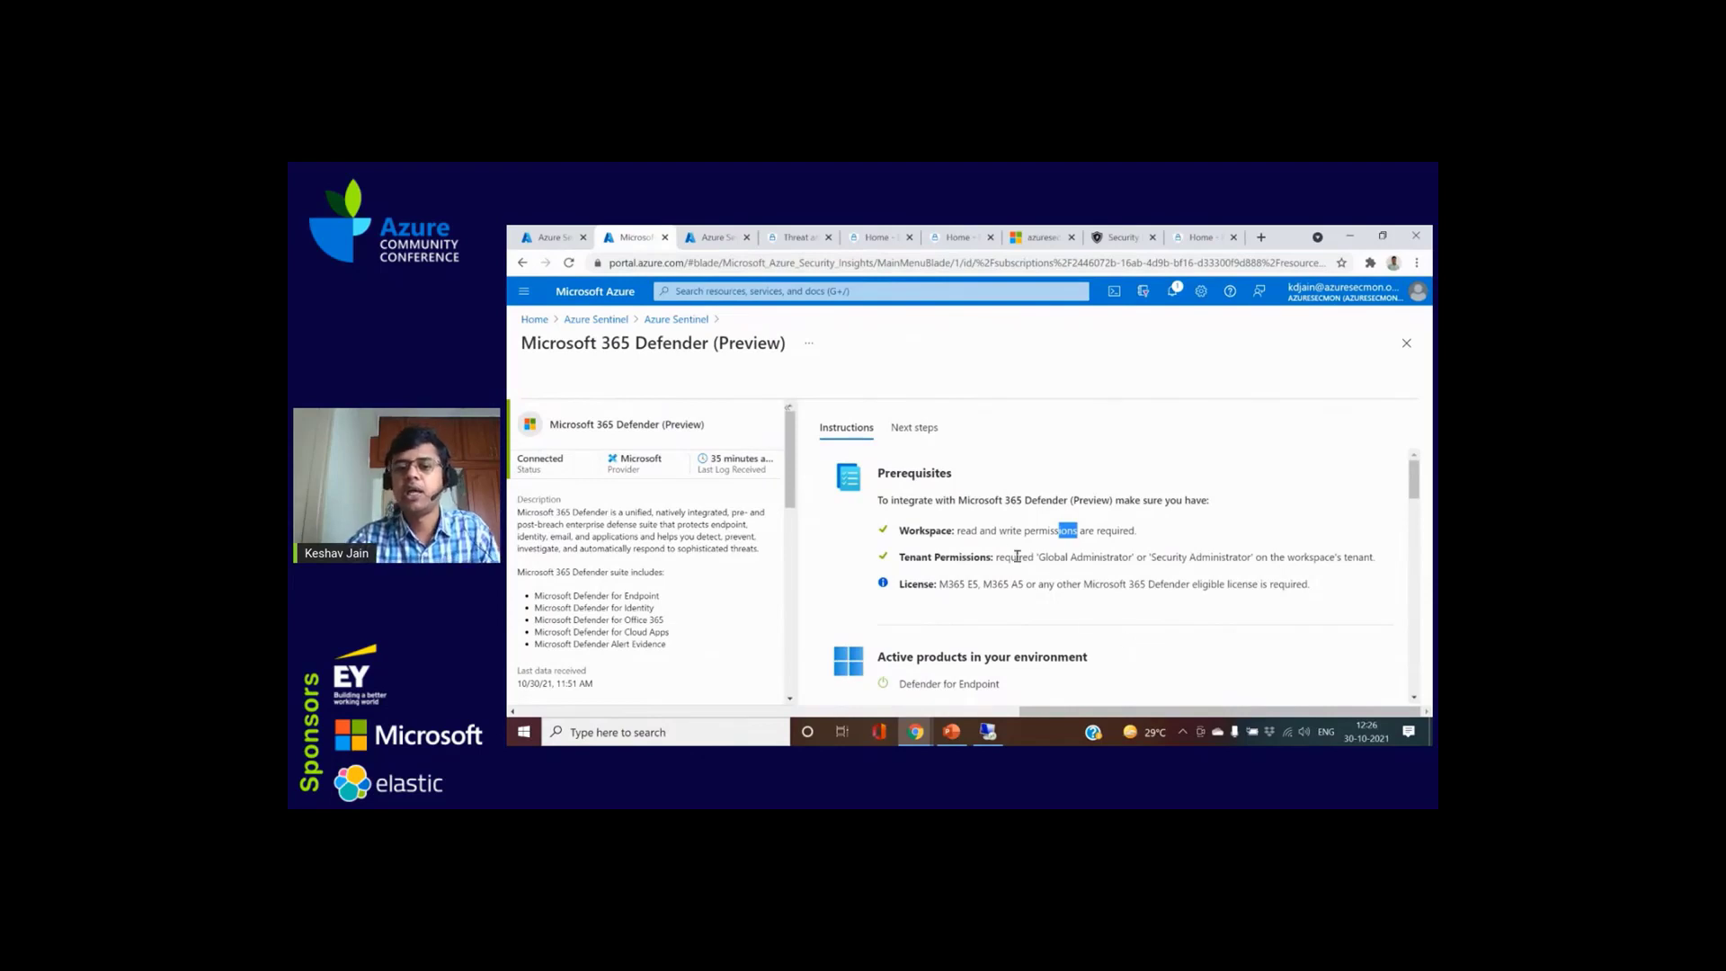
{"action": "left_click_drag", "start_coordinate": [971, 557], "coordinate": [1370, 556]}
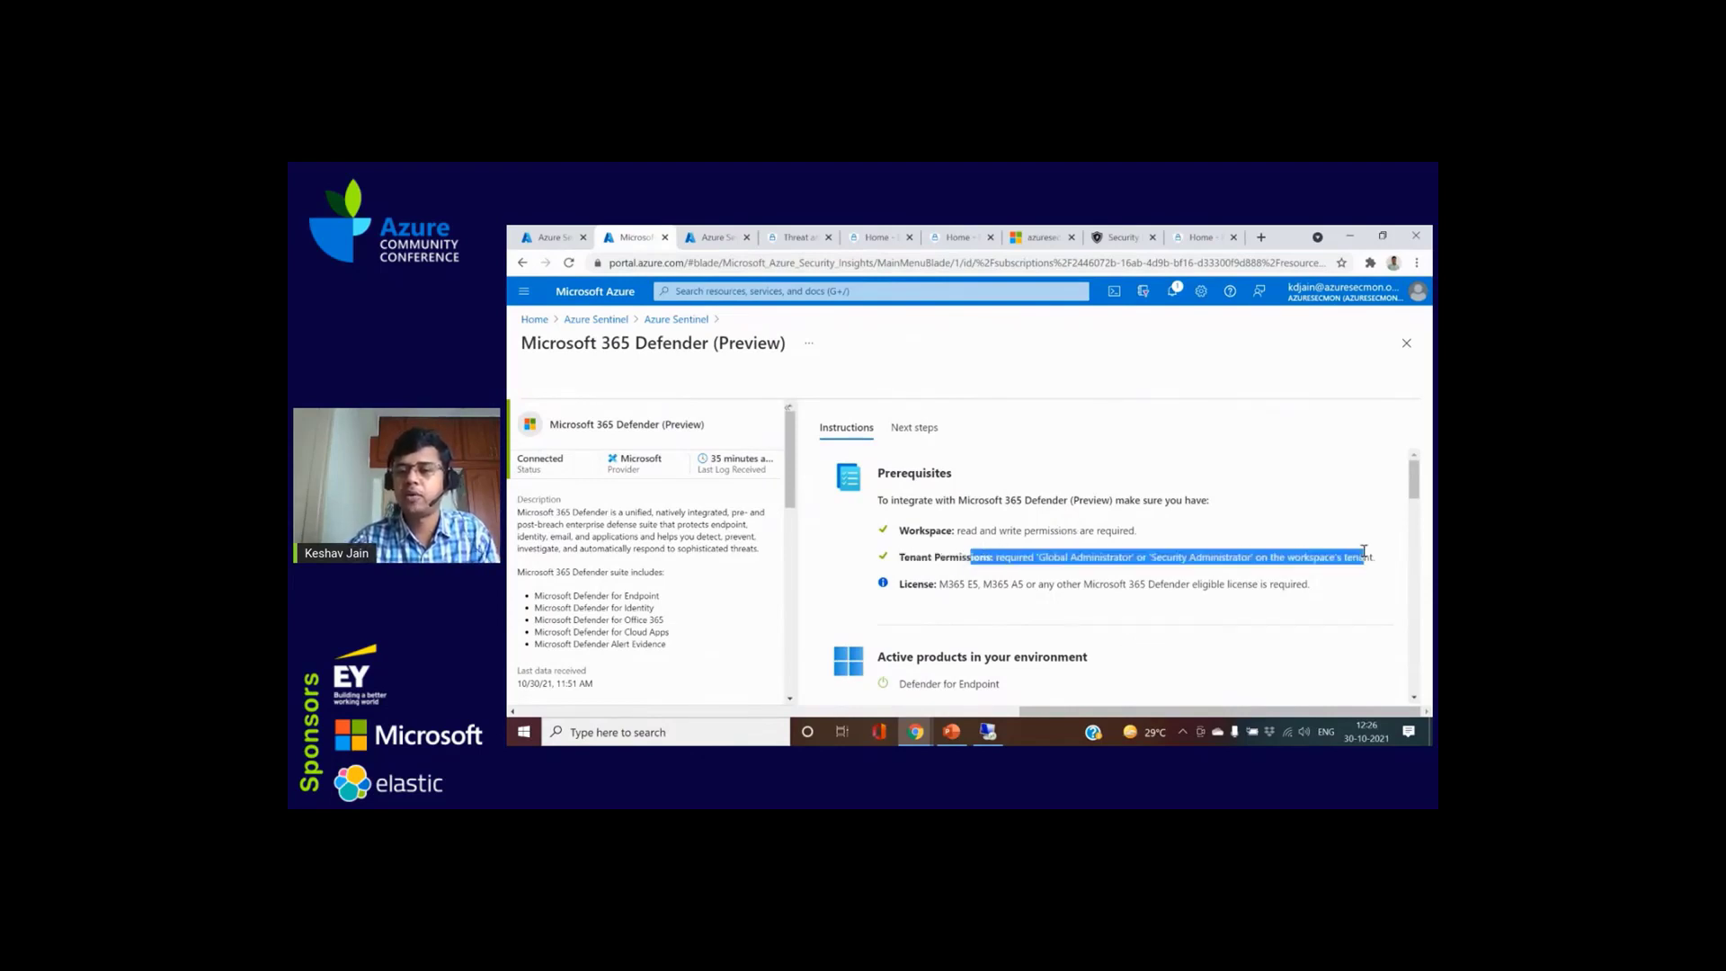
{"action": "scroll", "coordinate": [1165, 537], "scroll_direction": "down", "scroll_amount": 1}
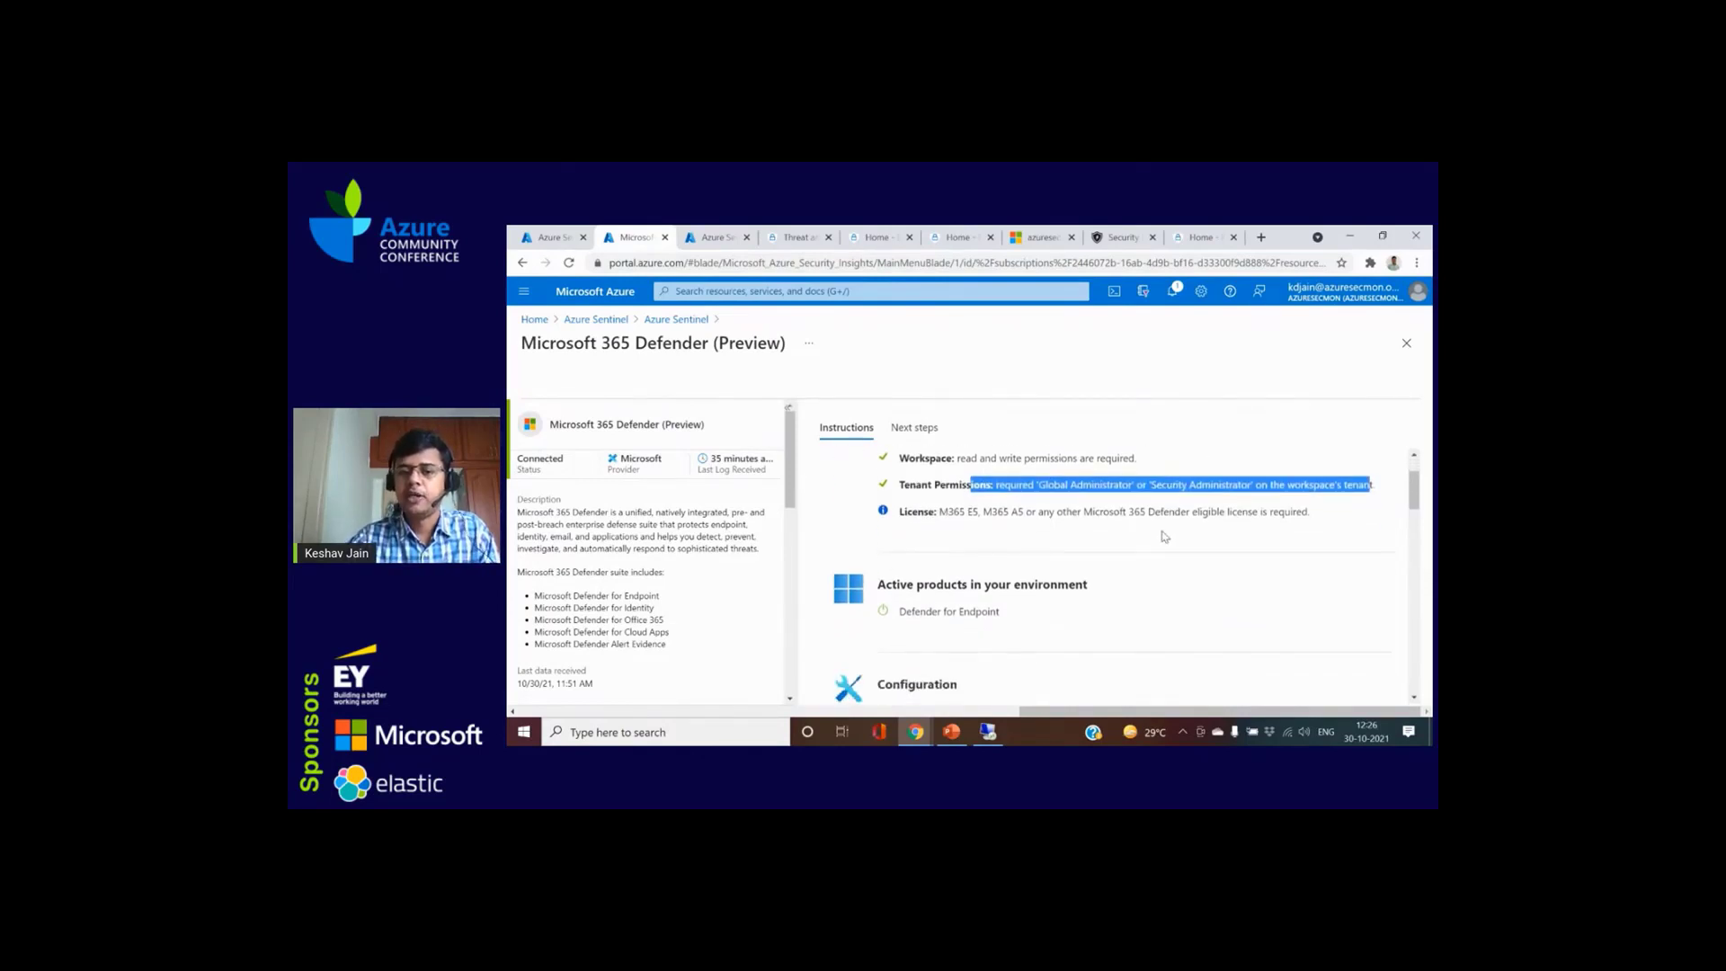
{"action": "scroll", "coordinate": [1165, 536], "scroll_direction": "up", "scroll_amount": 1}
{"action": "scroll", "coordinate": [984, 512], "scroll_direction": "down", "scroll_amount": 1}
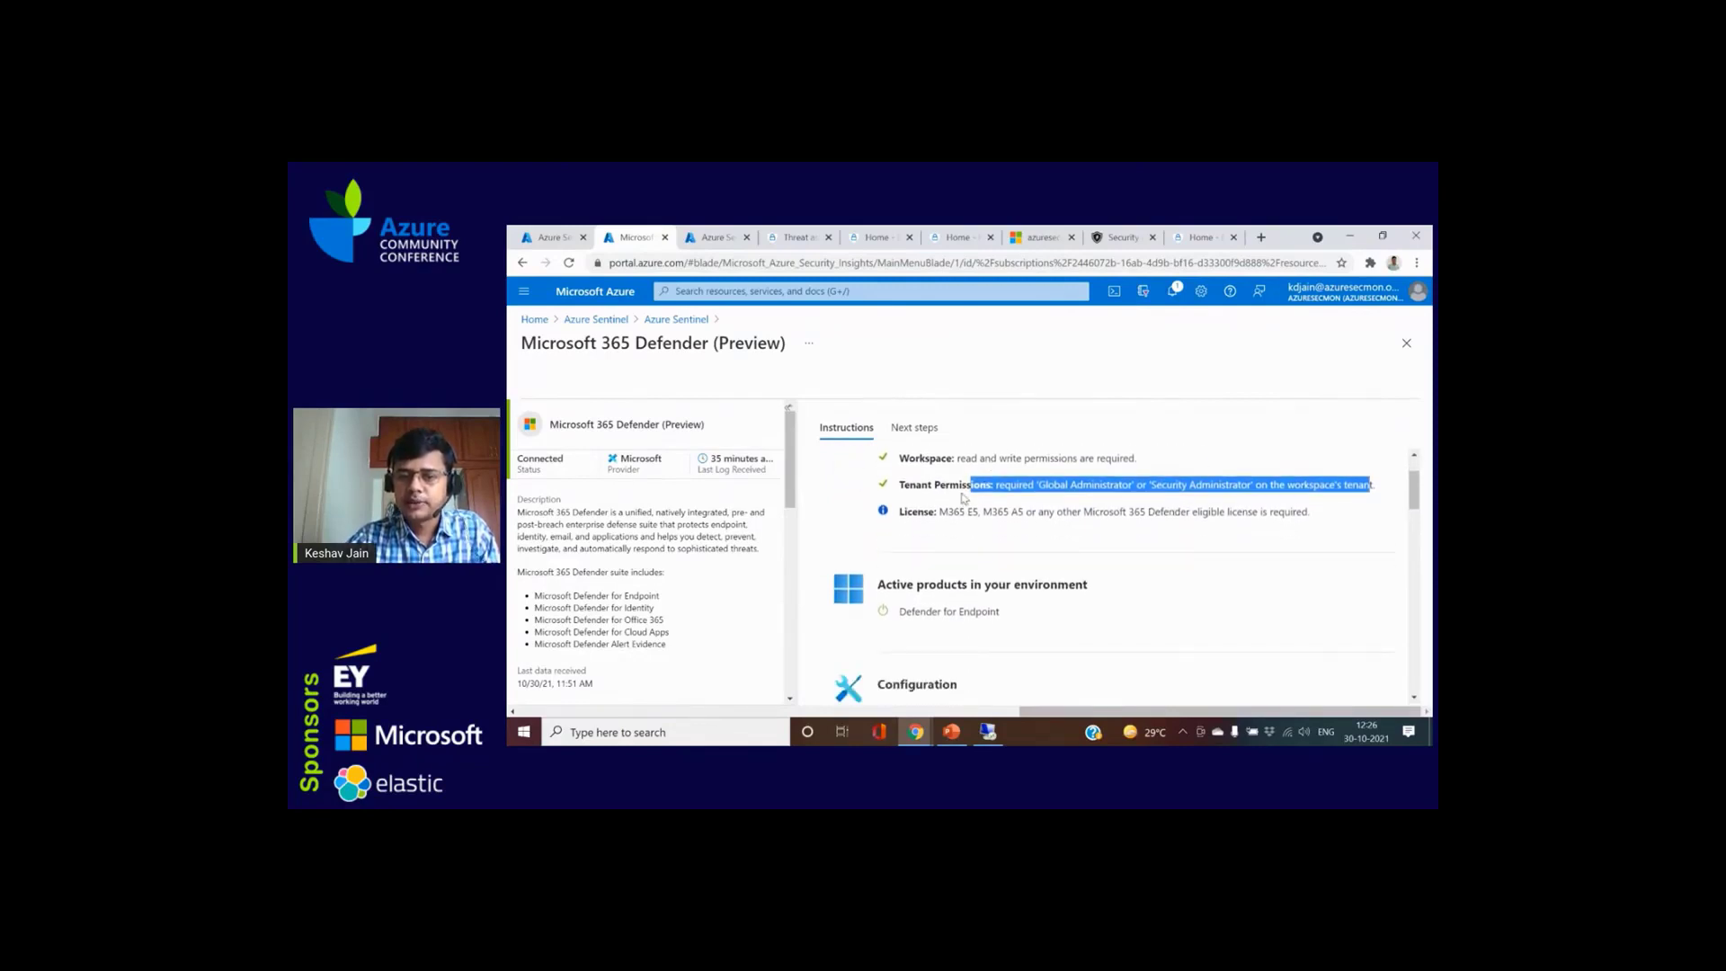
{"action": "scroll", "coordinate": [949, 542], "scroll_direction": "up", "scroll_amount": 1}
{"action": "scroll", "coordinate": [917, 550], "scroll_direction": "down", "scroll_amount": 1}
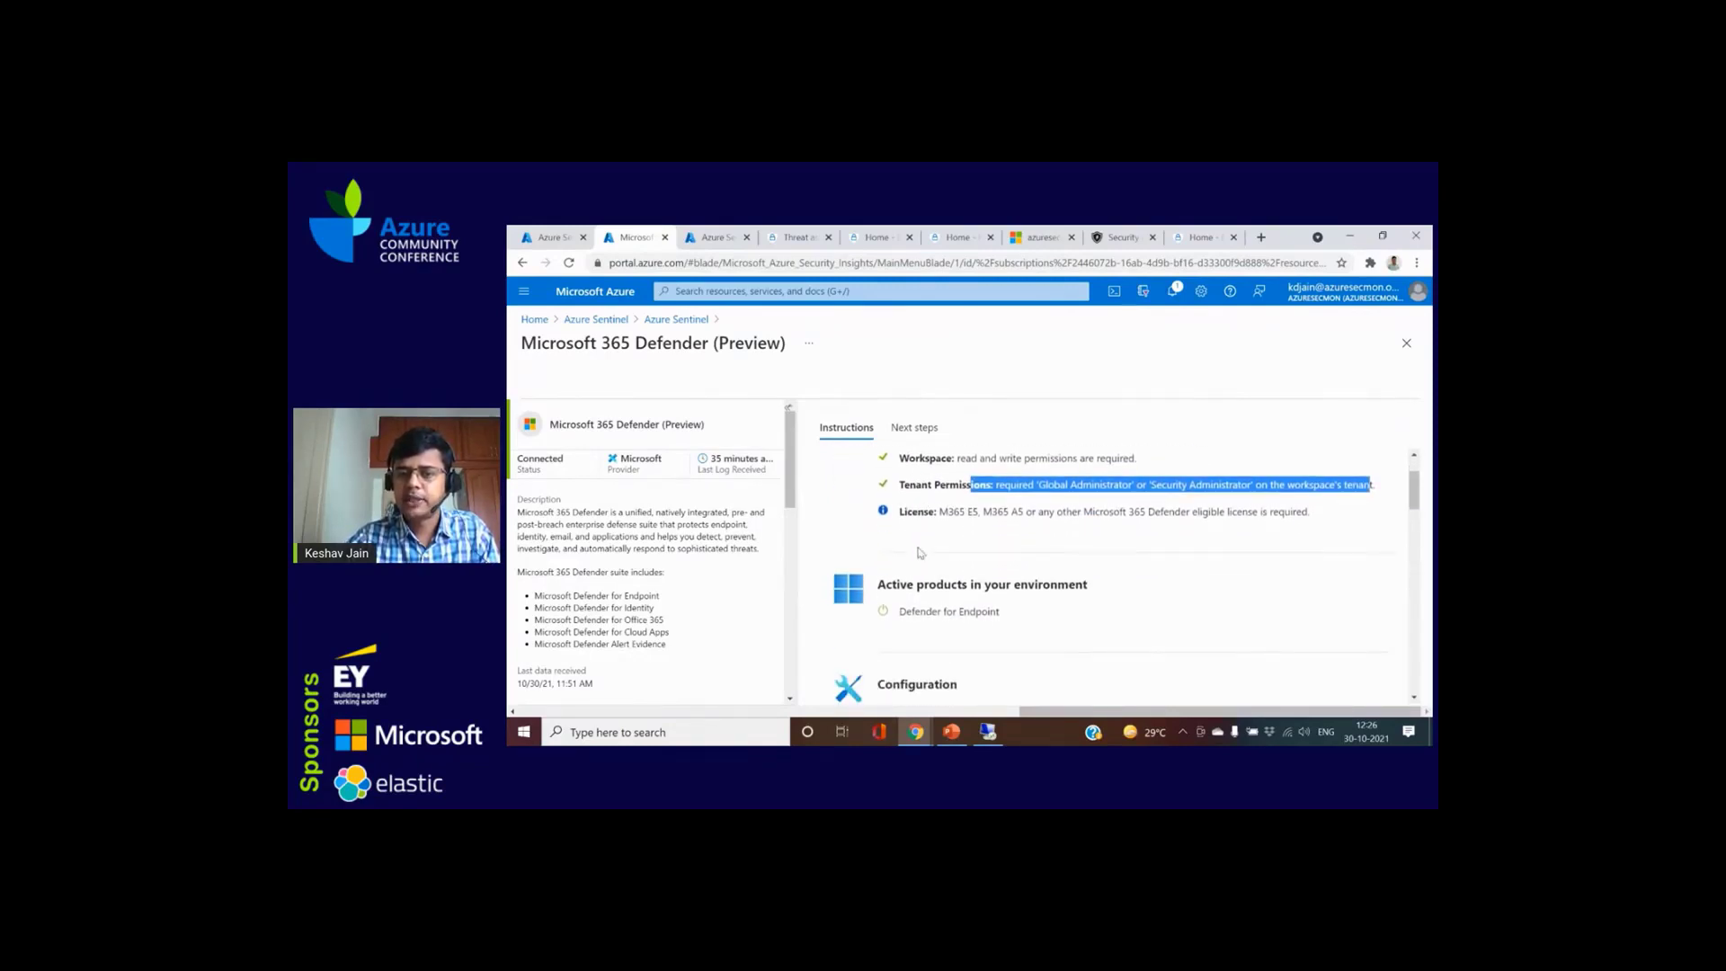
Step: Review the connector's incident and event connection settings, and collapse the Microsoft Defender for Endpoint event list
{"action": "scroll", "coordinate": [1114, 512], "scroll_direction": "down", "scroll_amount": 4}
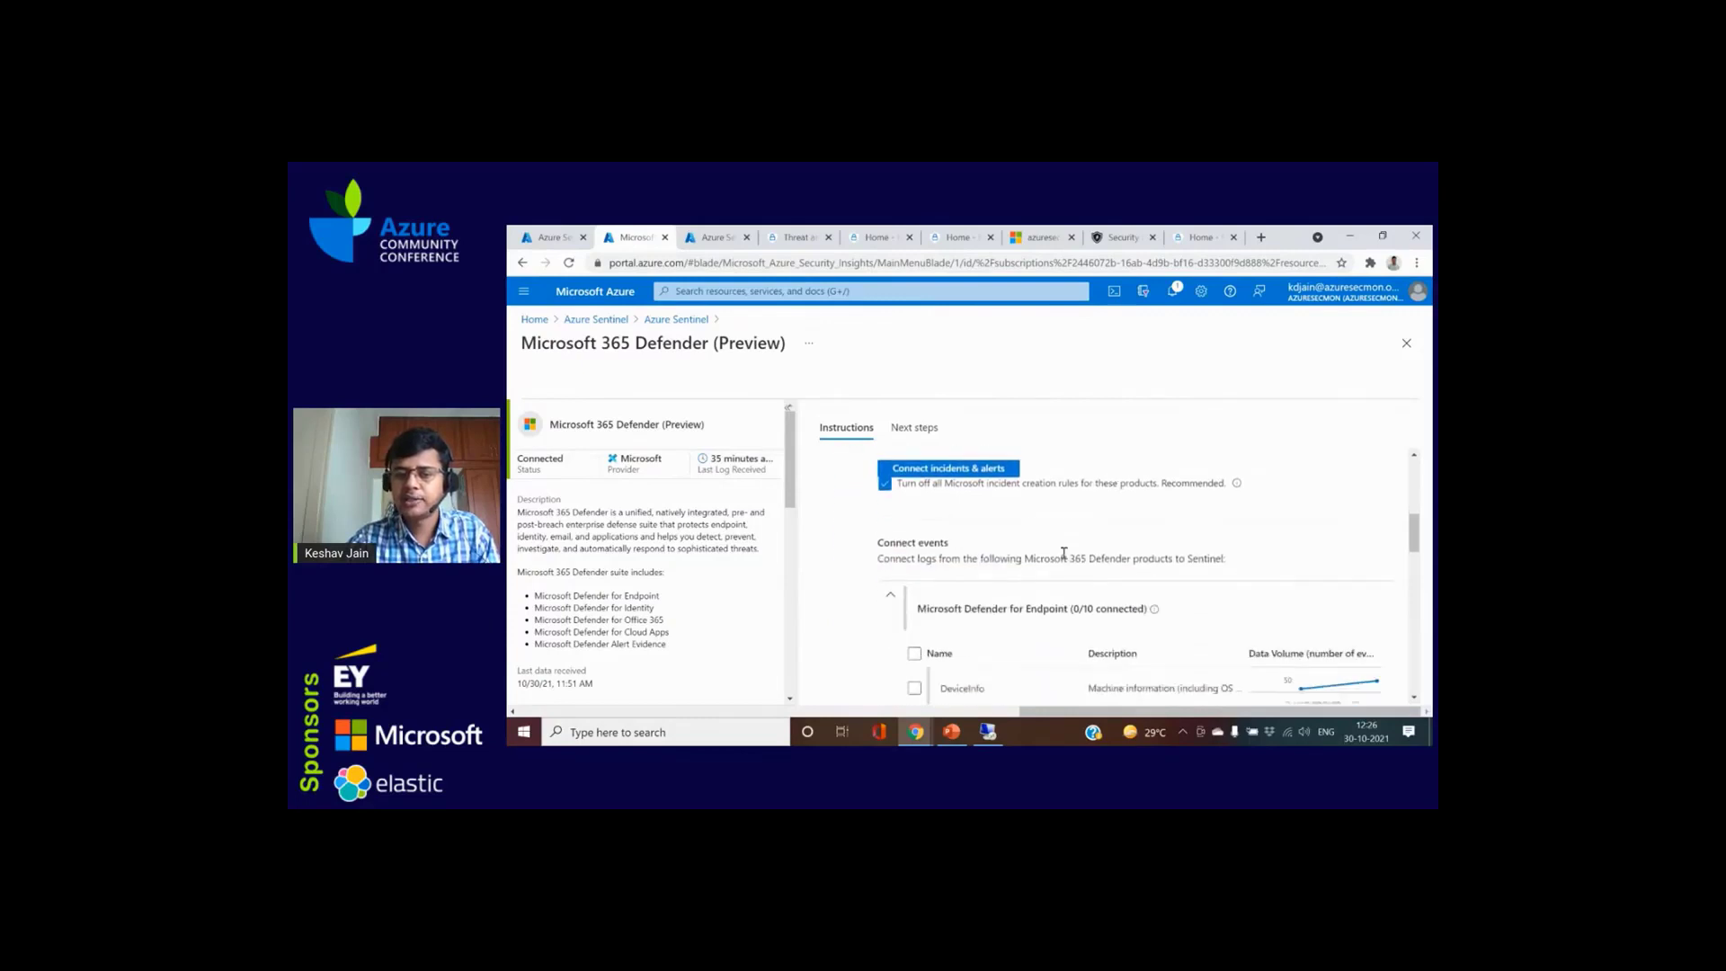
{"action": "scroll", "coordinate": [899, 609], "scroll_direction": "up", "scroll_amount": 1}
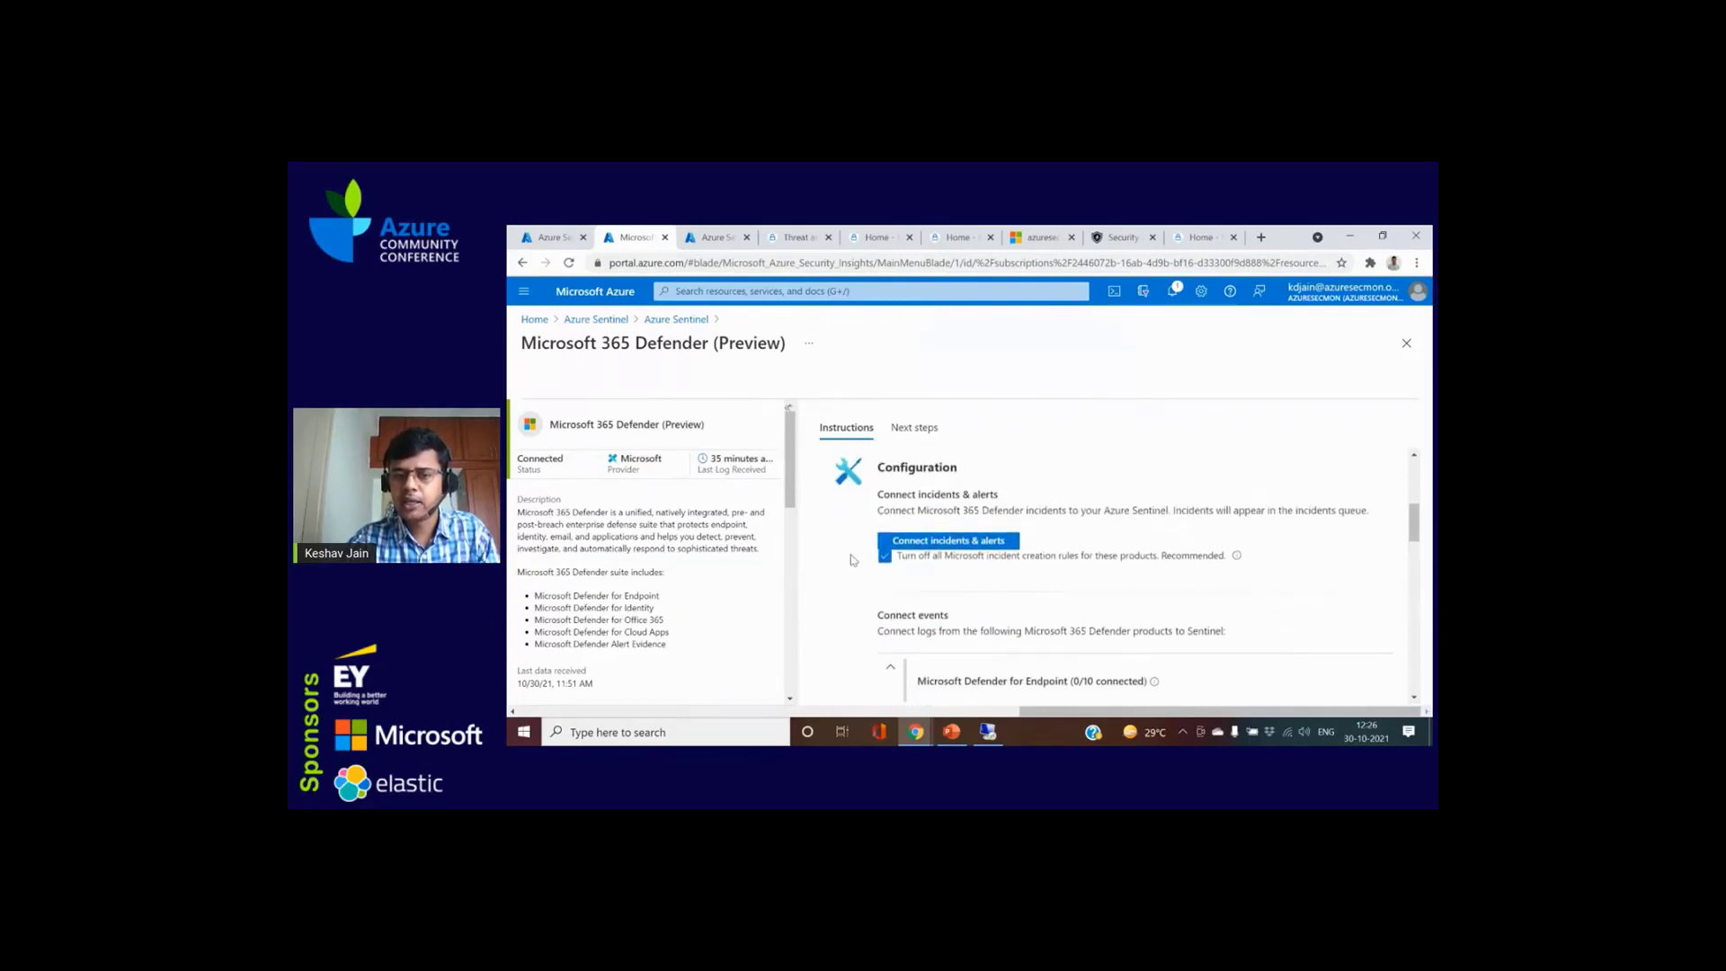
{"action": "scroll", "coordinate": [1354, 598], "scroll_direction": "down", "scroll_amount": 8}
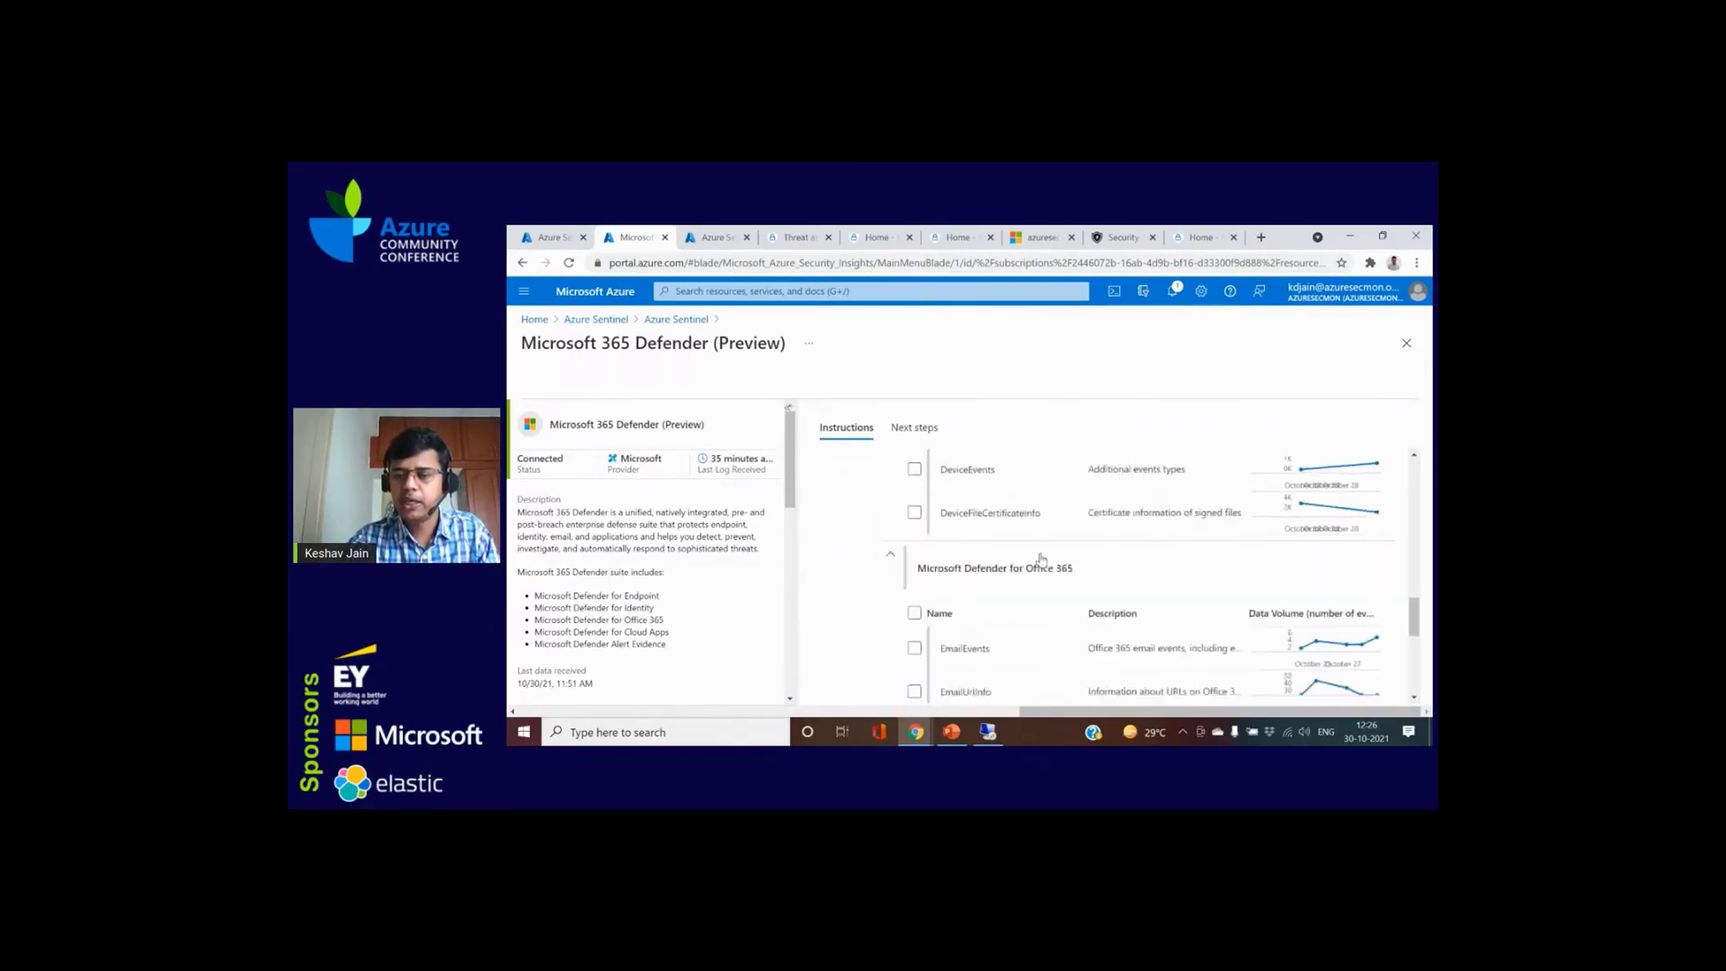
{"action": "scroll", "coordinate": [1232, 585], "scroll_direction": "up", "scroll_amount": 10}
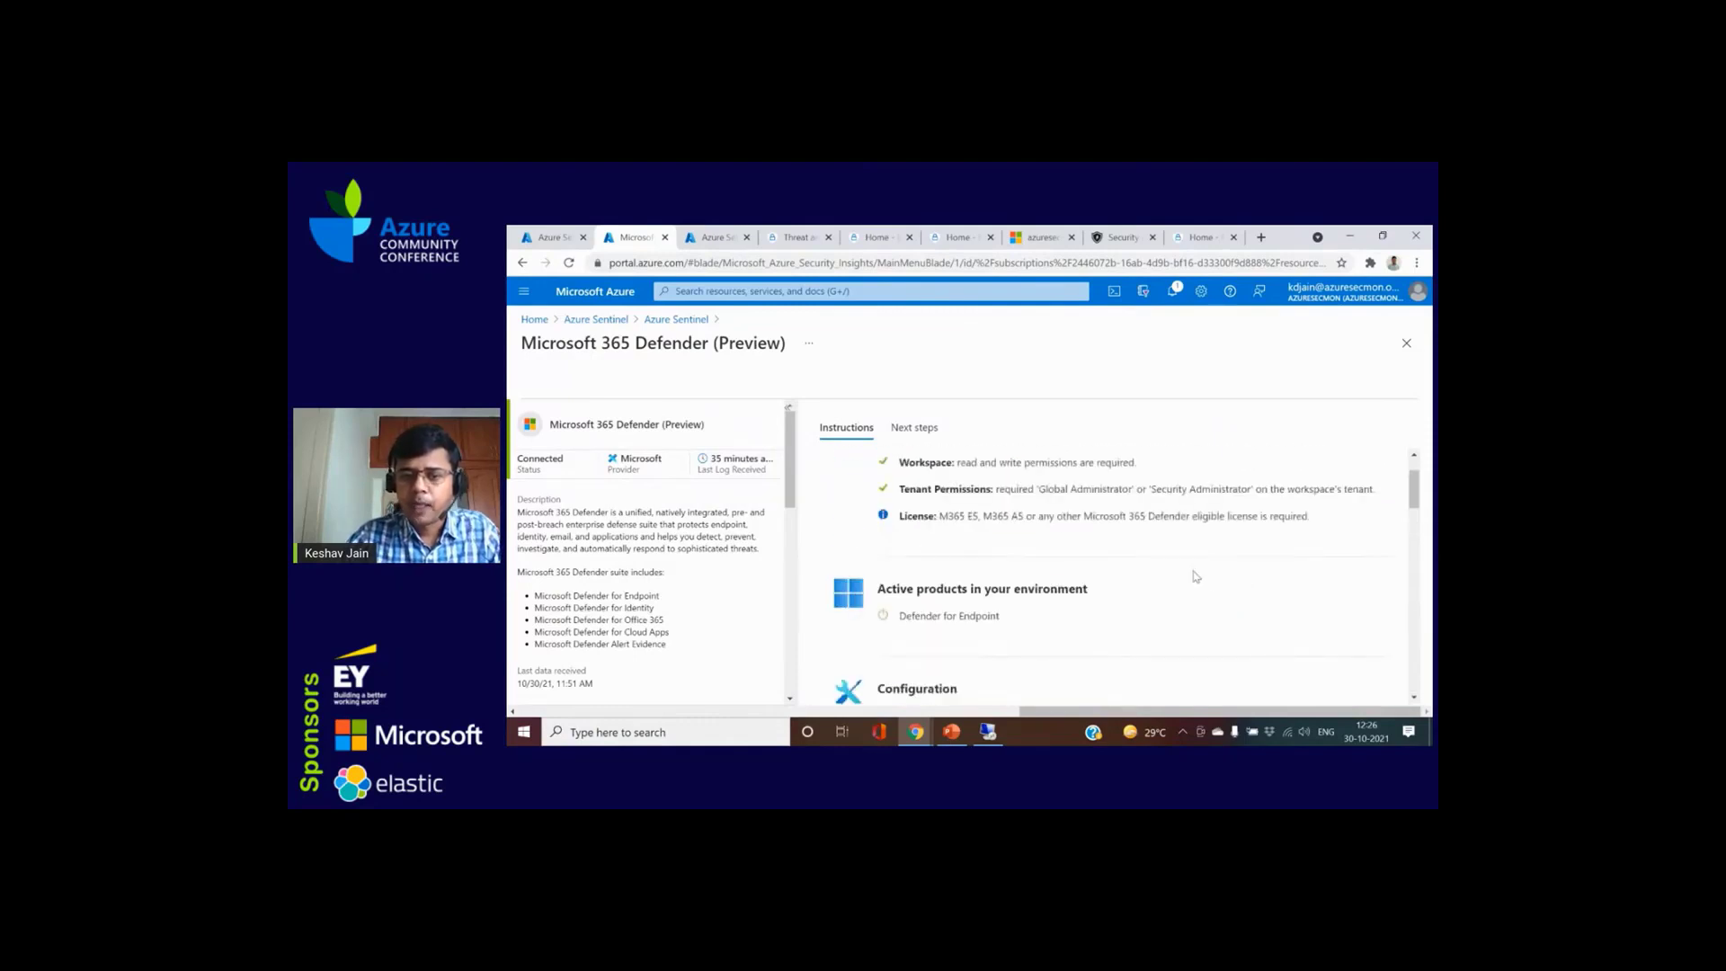
{"action": "scroll", "coordinate": [1005, 590], "scroll_direction": "down", "scroll_amount": 2}
{"action": "left_click", "coordinate": [889, 599]}
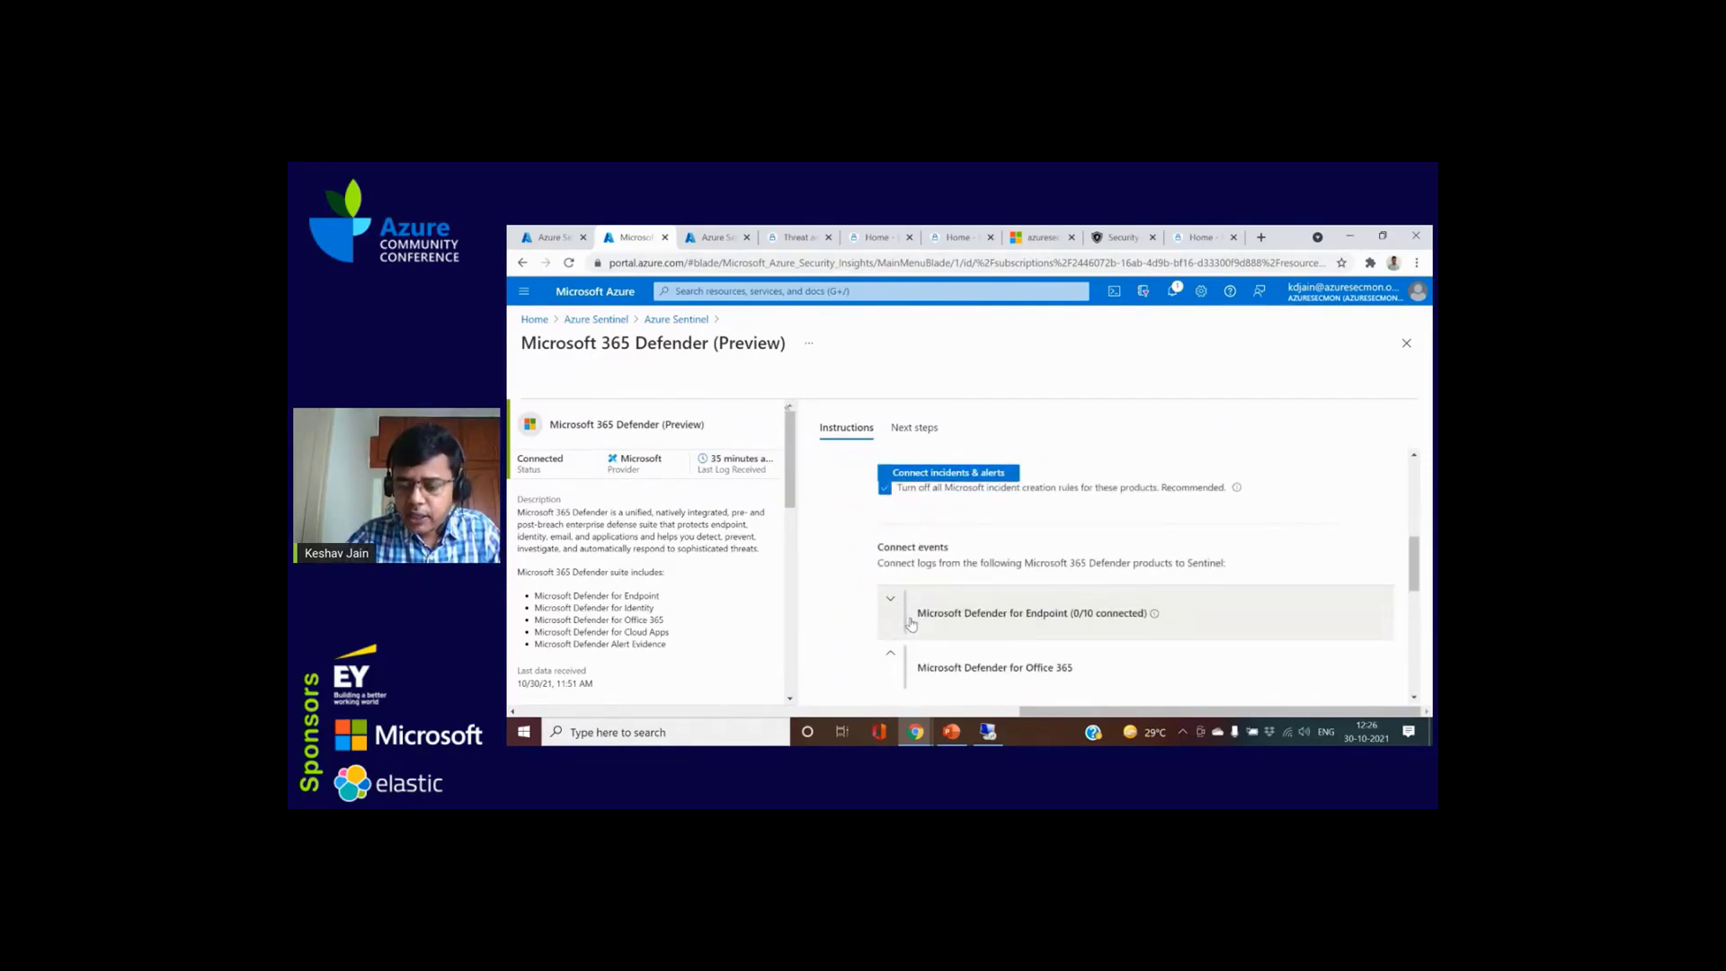
Step: Clear the option to turn off all Microsoft incident creation rules for these products under Connect incidents & alerts
{"action": "scroll", "coordinate": [924, 600], "scroll_direction": "up", "scroll_amount": 3}
{"action": "scroll", "coordinate": [924, 599], "scroll_direction": "down", "scroll_amount": 2}
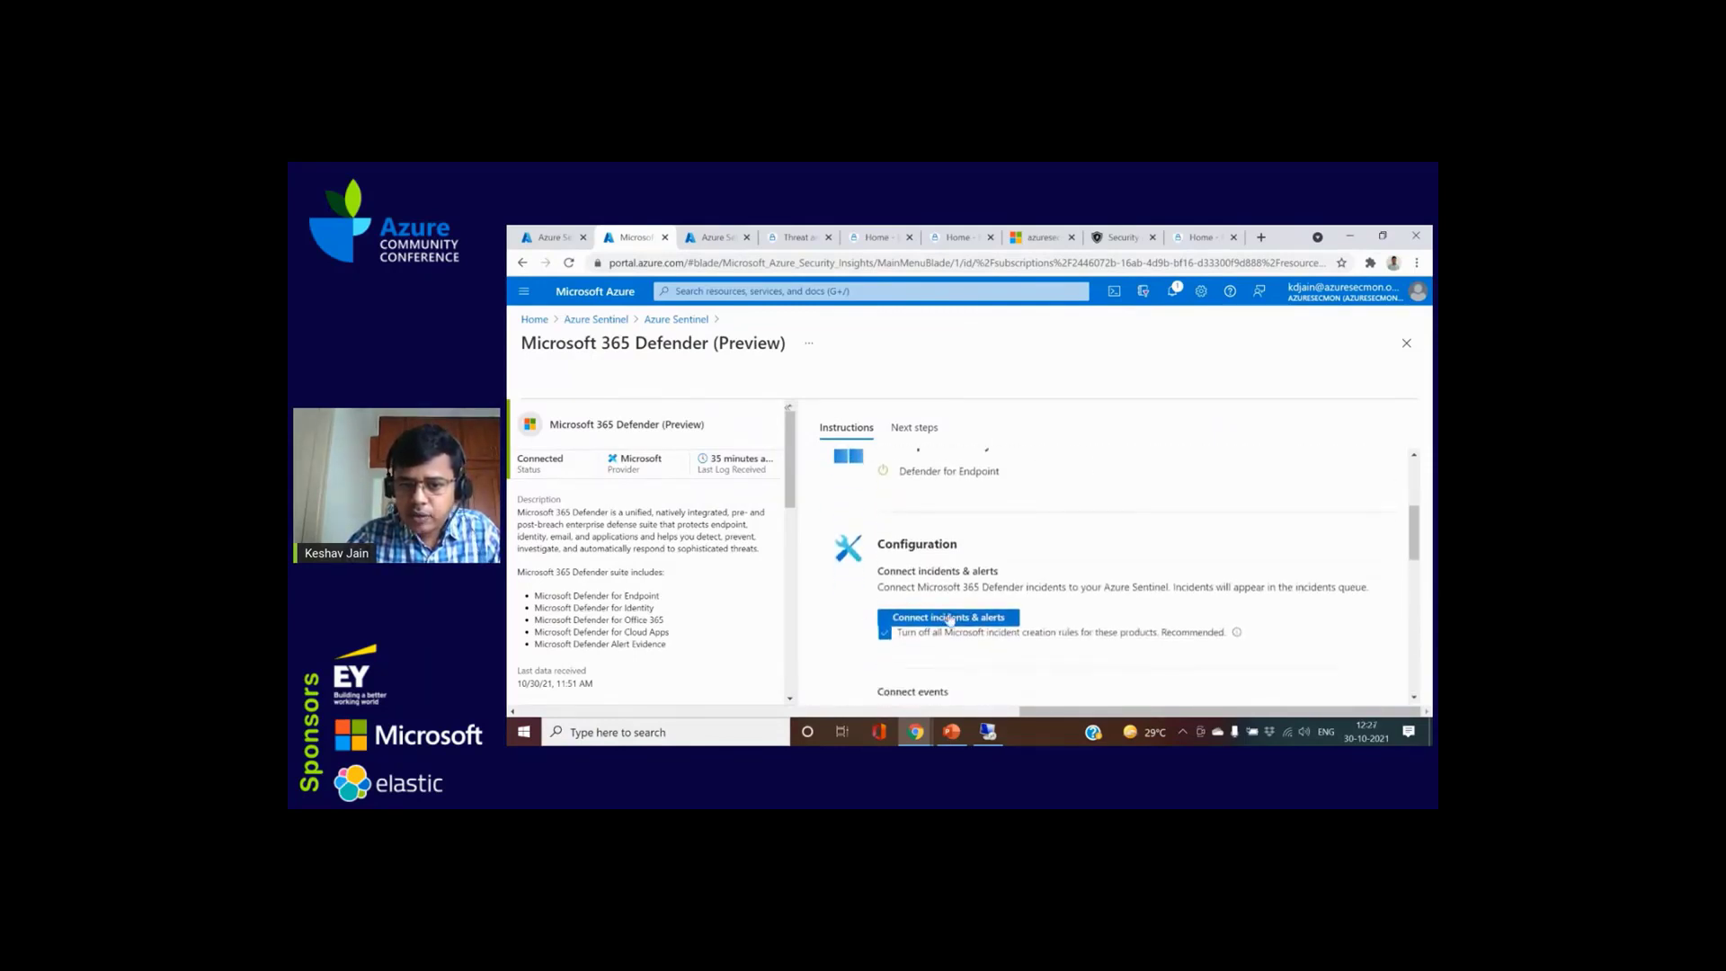
{"action": "left_click", "coordinate": [886, 635]}
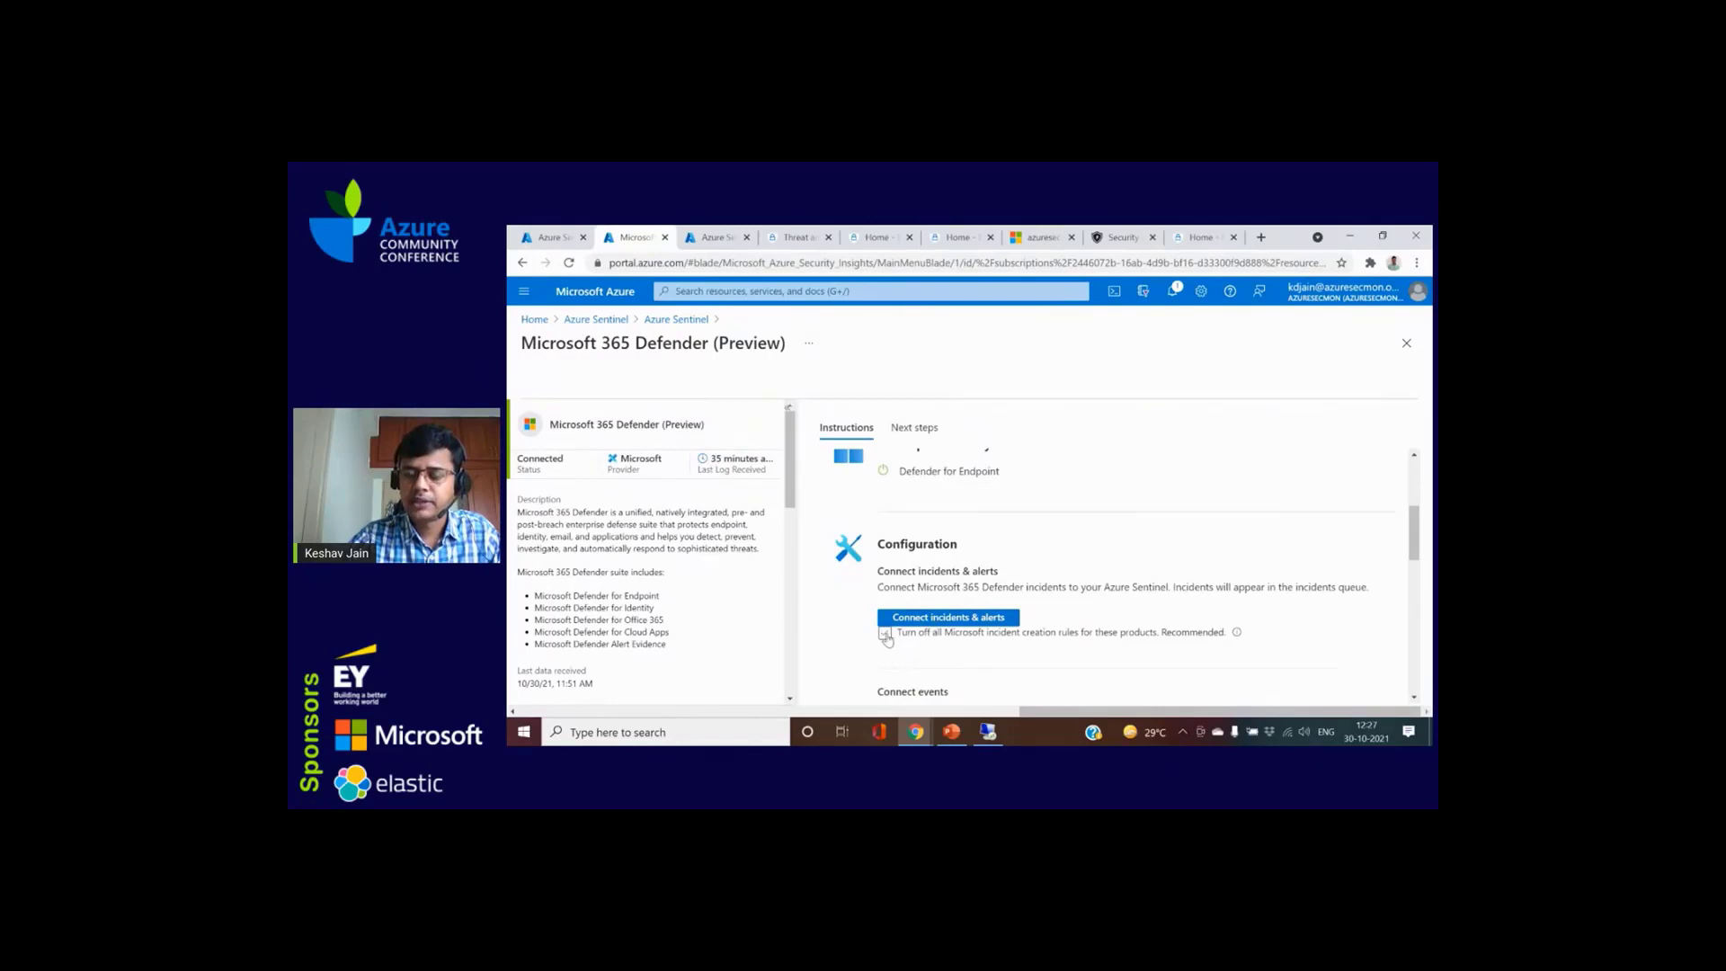
Step: Turn off all Microsoft incident creation rules for these products and connect the Microsoft 365 Defender incidents and alerts
{"action": "left_click", "coordinate": [886, 634]}
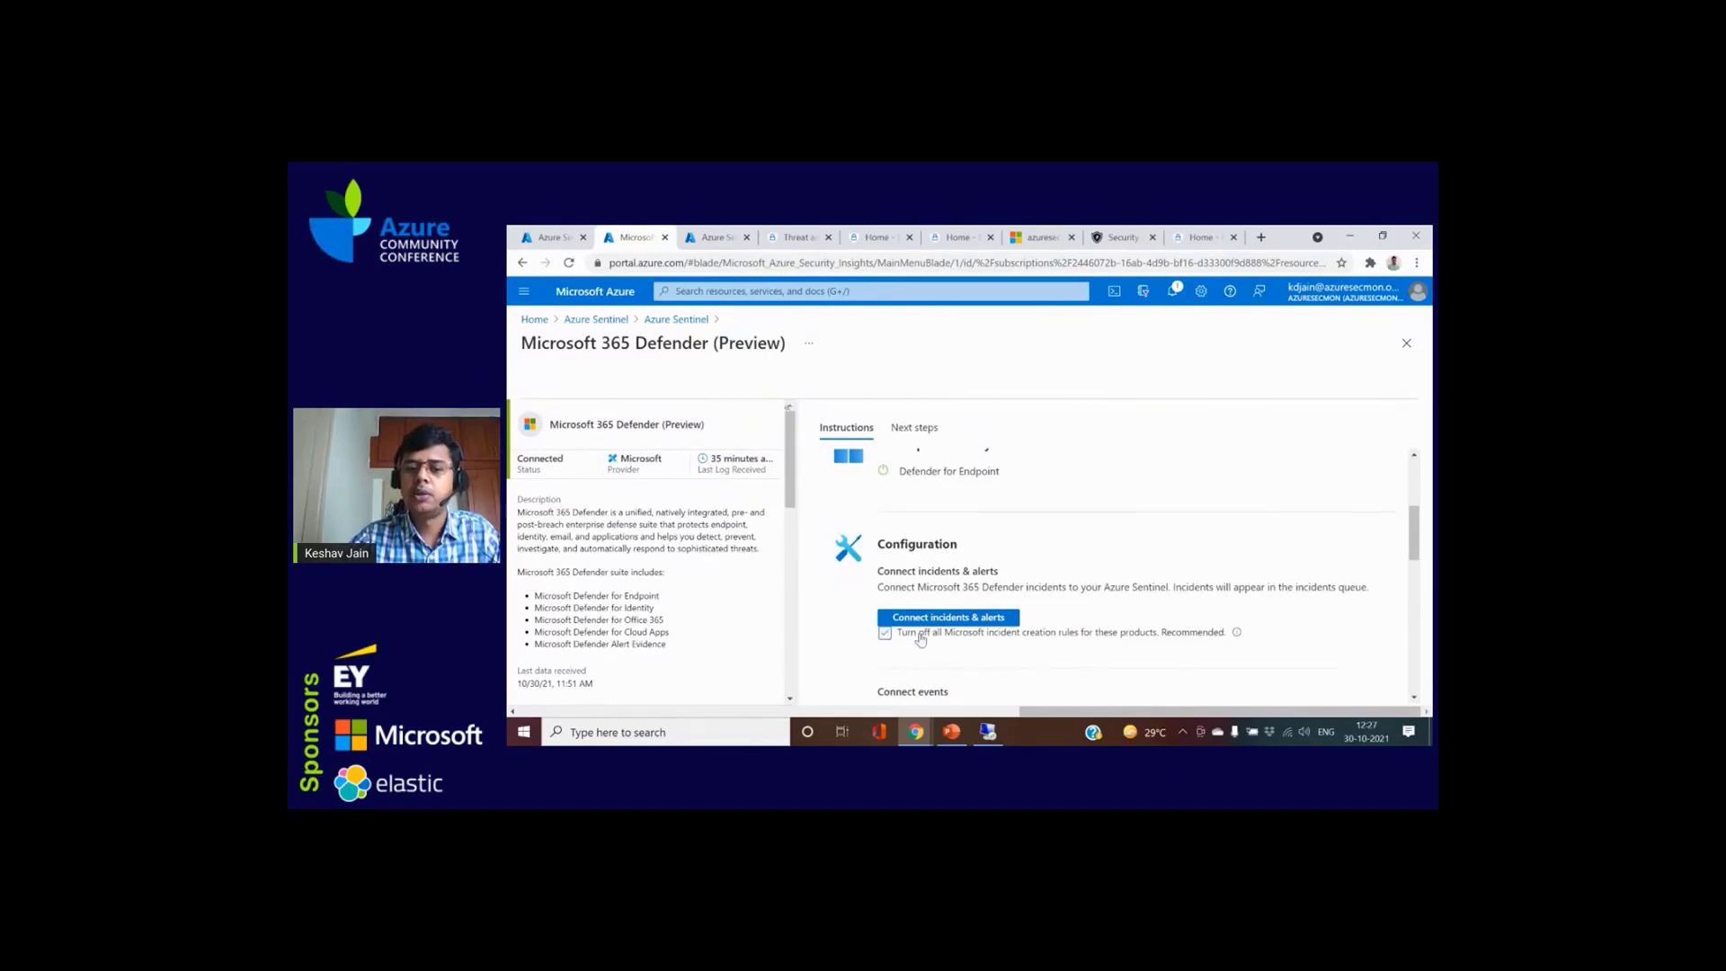
{"action": "left_click", "coordinate": [923, 620]}
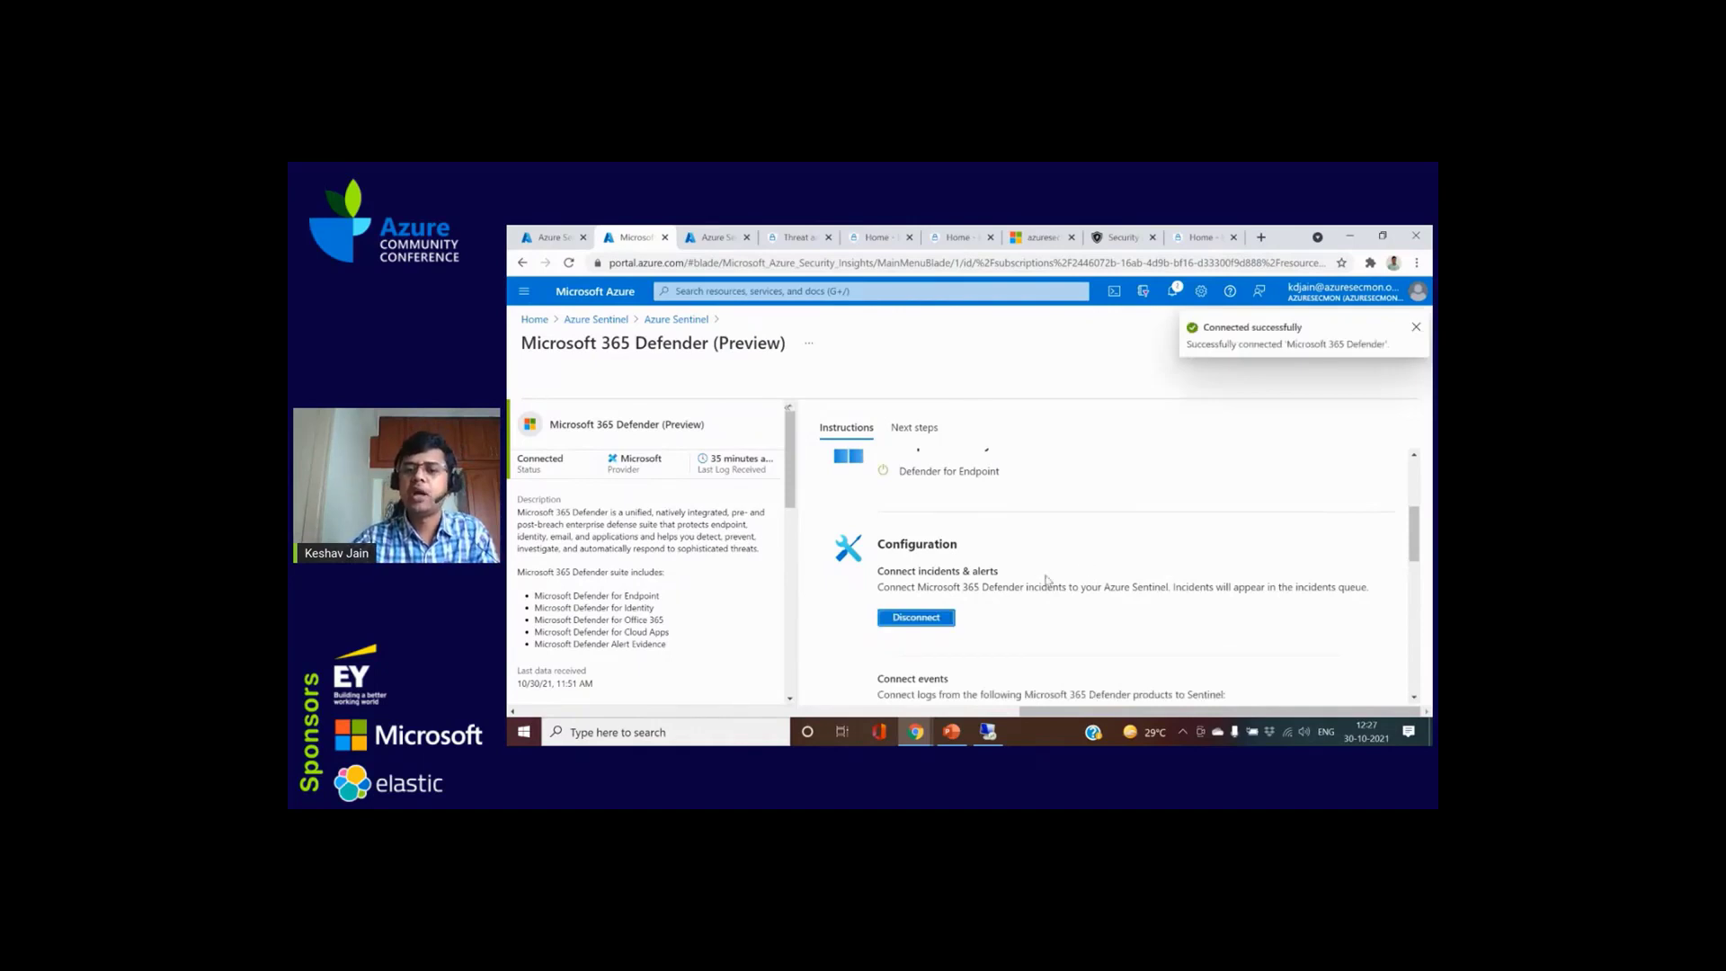
Step: Expand Microsoft Defender for Endpoint under Connect events and select all of its event types
{"action": "scroll", "coordinate": [1010, 590], "scroll_direction": "down", "scroll_amount": 1}
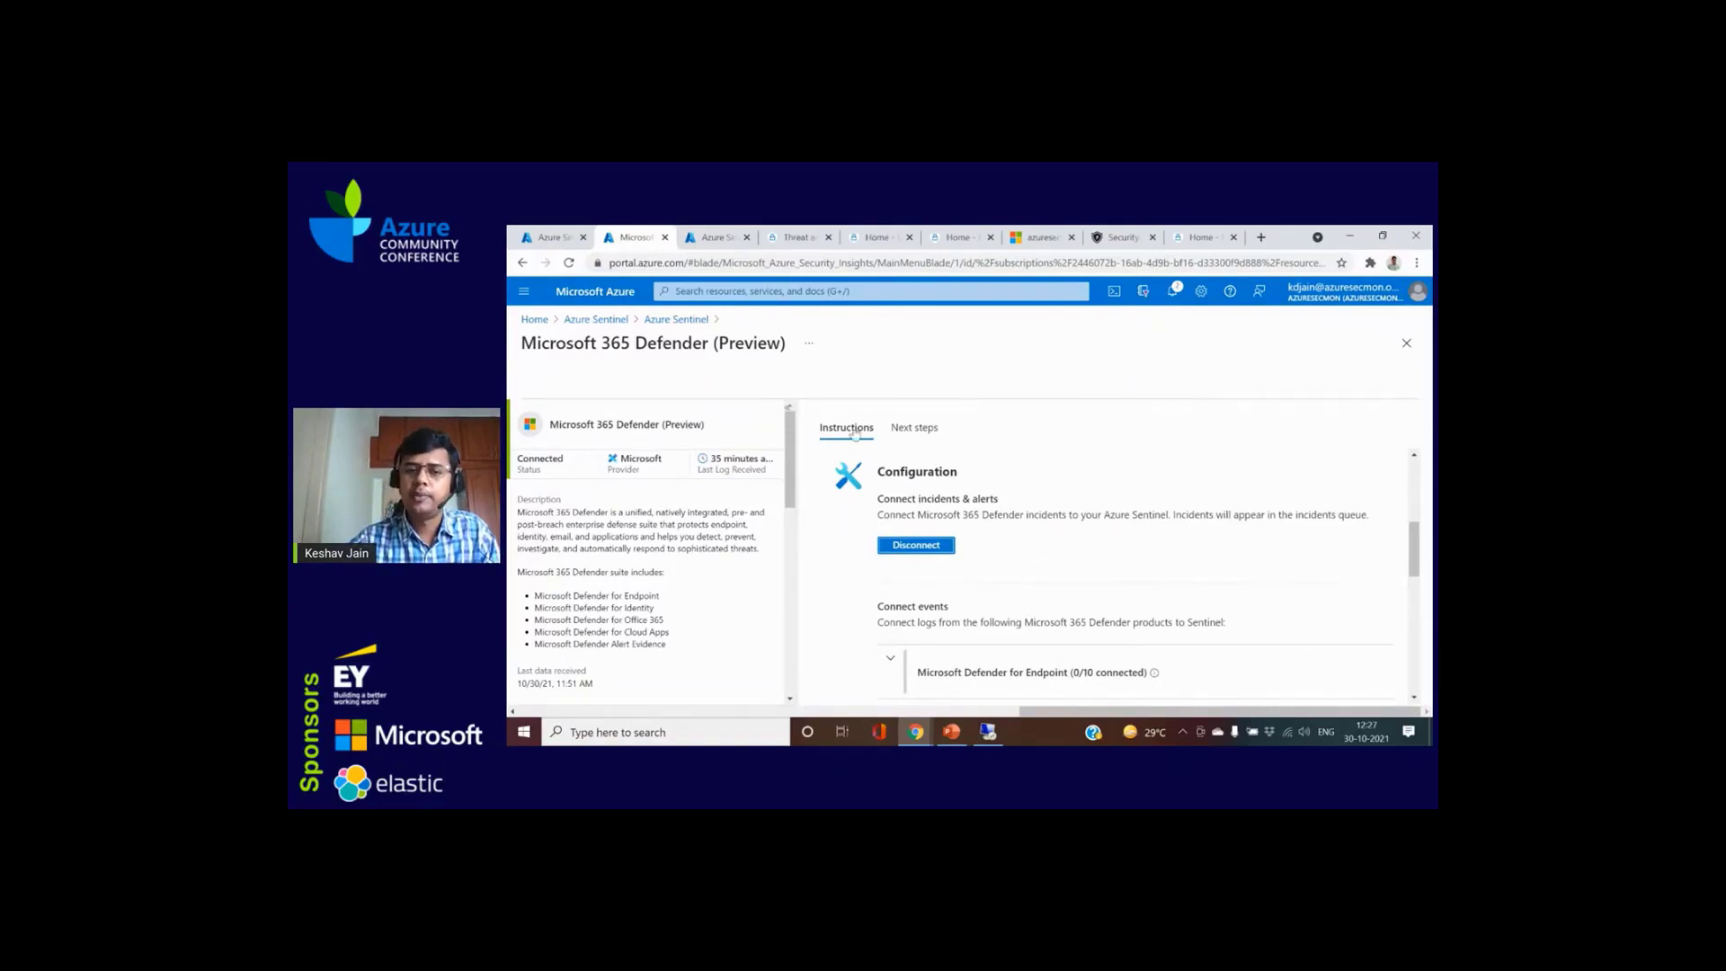
{"action": "scroll", "coordinate": [872, 584], "scroll_direction": "down", "scroll_amount": 1}
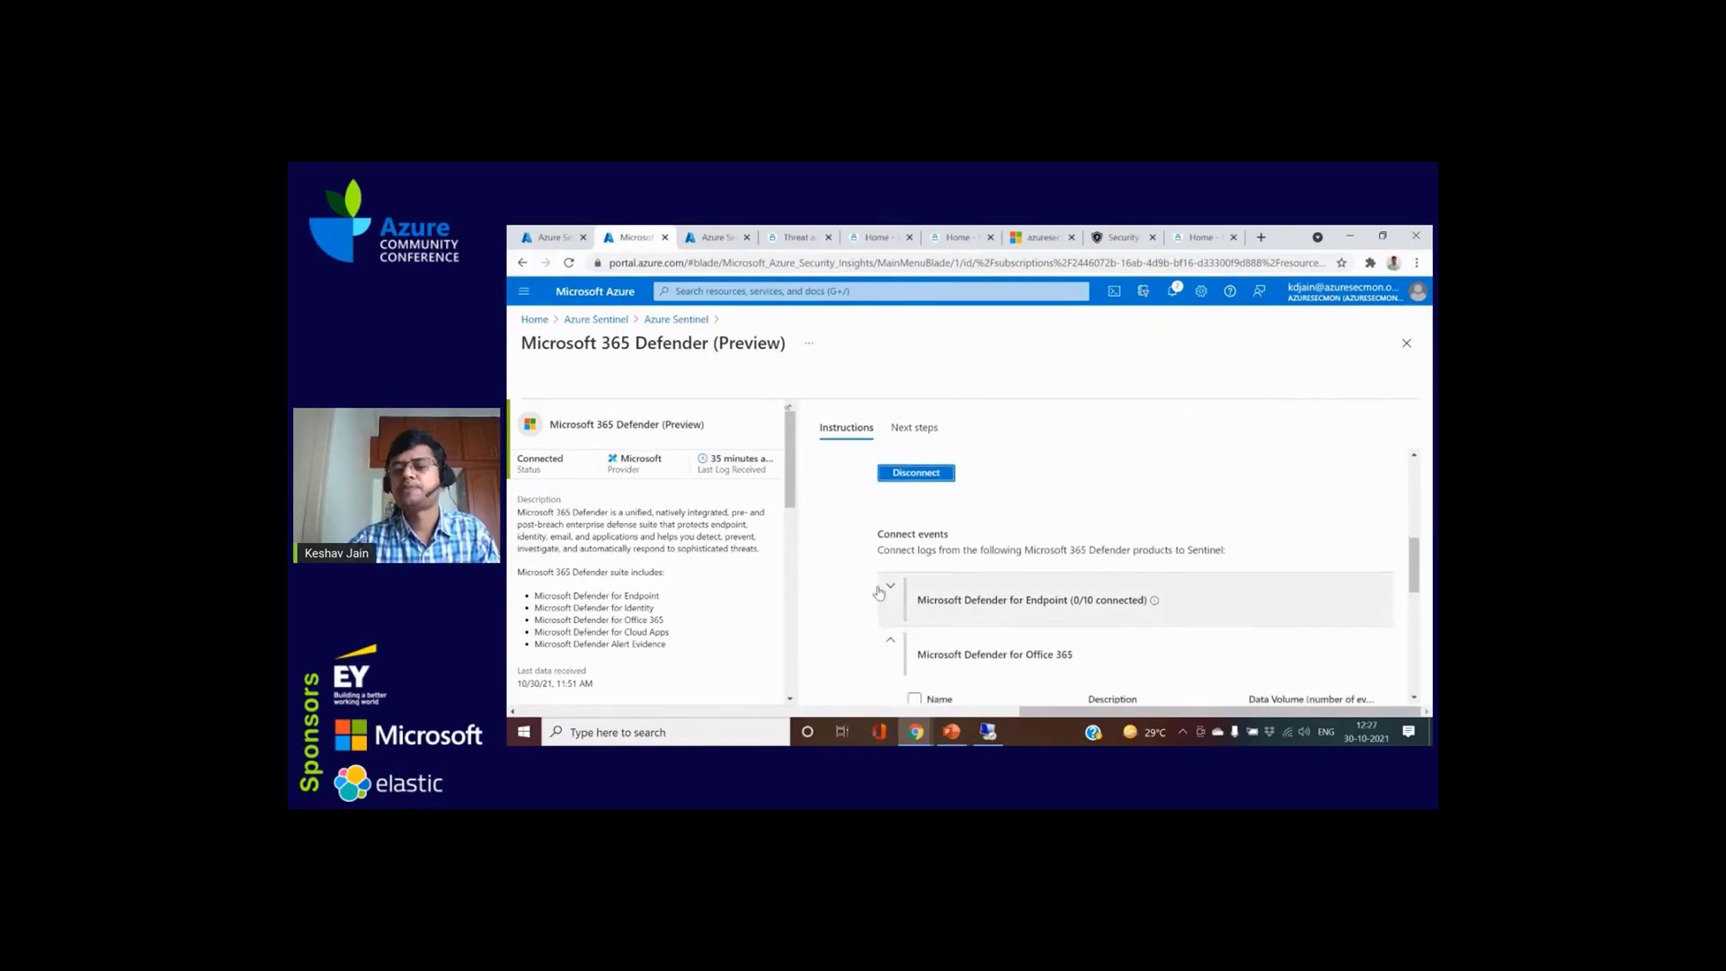
{"action": "left_click", "coordinate": [887, 653]}
{"action": "scroll", "coordinate": [887, 575], "scroll_direction": "down", "scroll_amount": 1}
{"action": "left_click", "coordinate": [888, 537]}
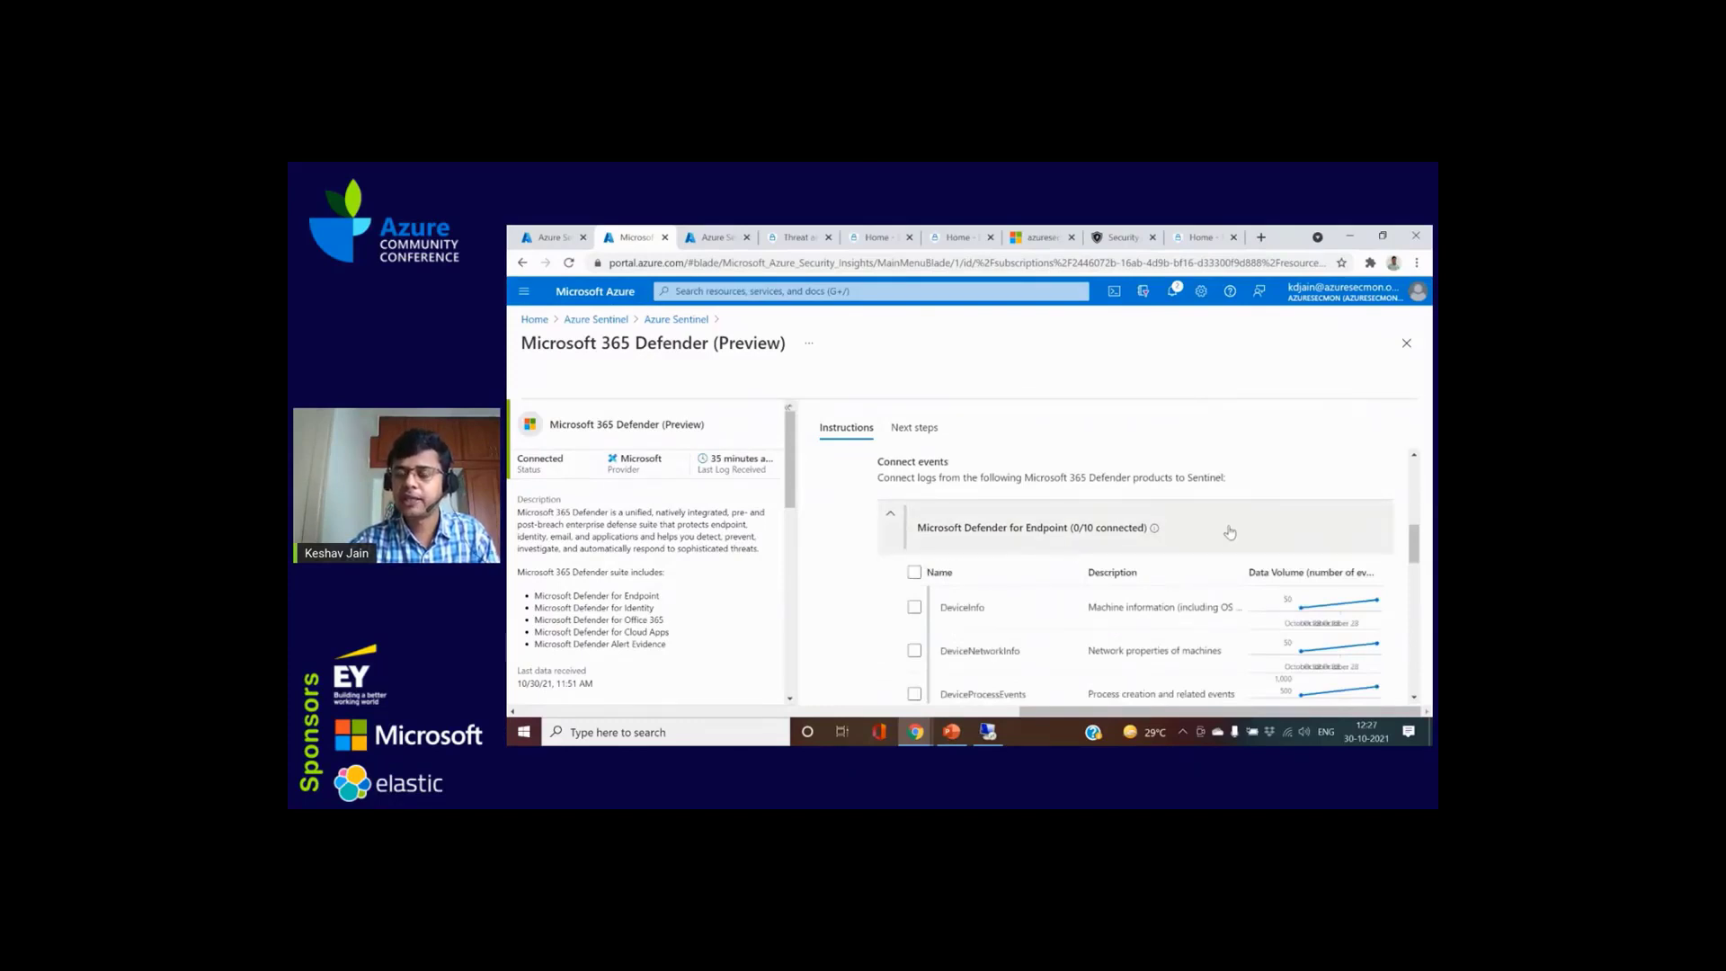
{"action": "left_click", "coordinate": [914, 572]}
Step: Examine the Microsoft Defender for Endpoint event types, from DeviceInfo to DeviceFileCertificateInfo, with their descriptions and data volumes
{"action": "scroll", "coordinate": [1078, 593], "scroll_direction": "down", "scroll_amount": 3}
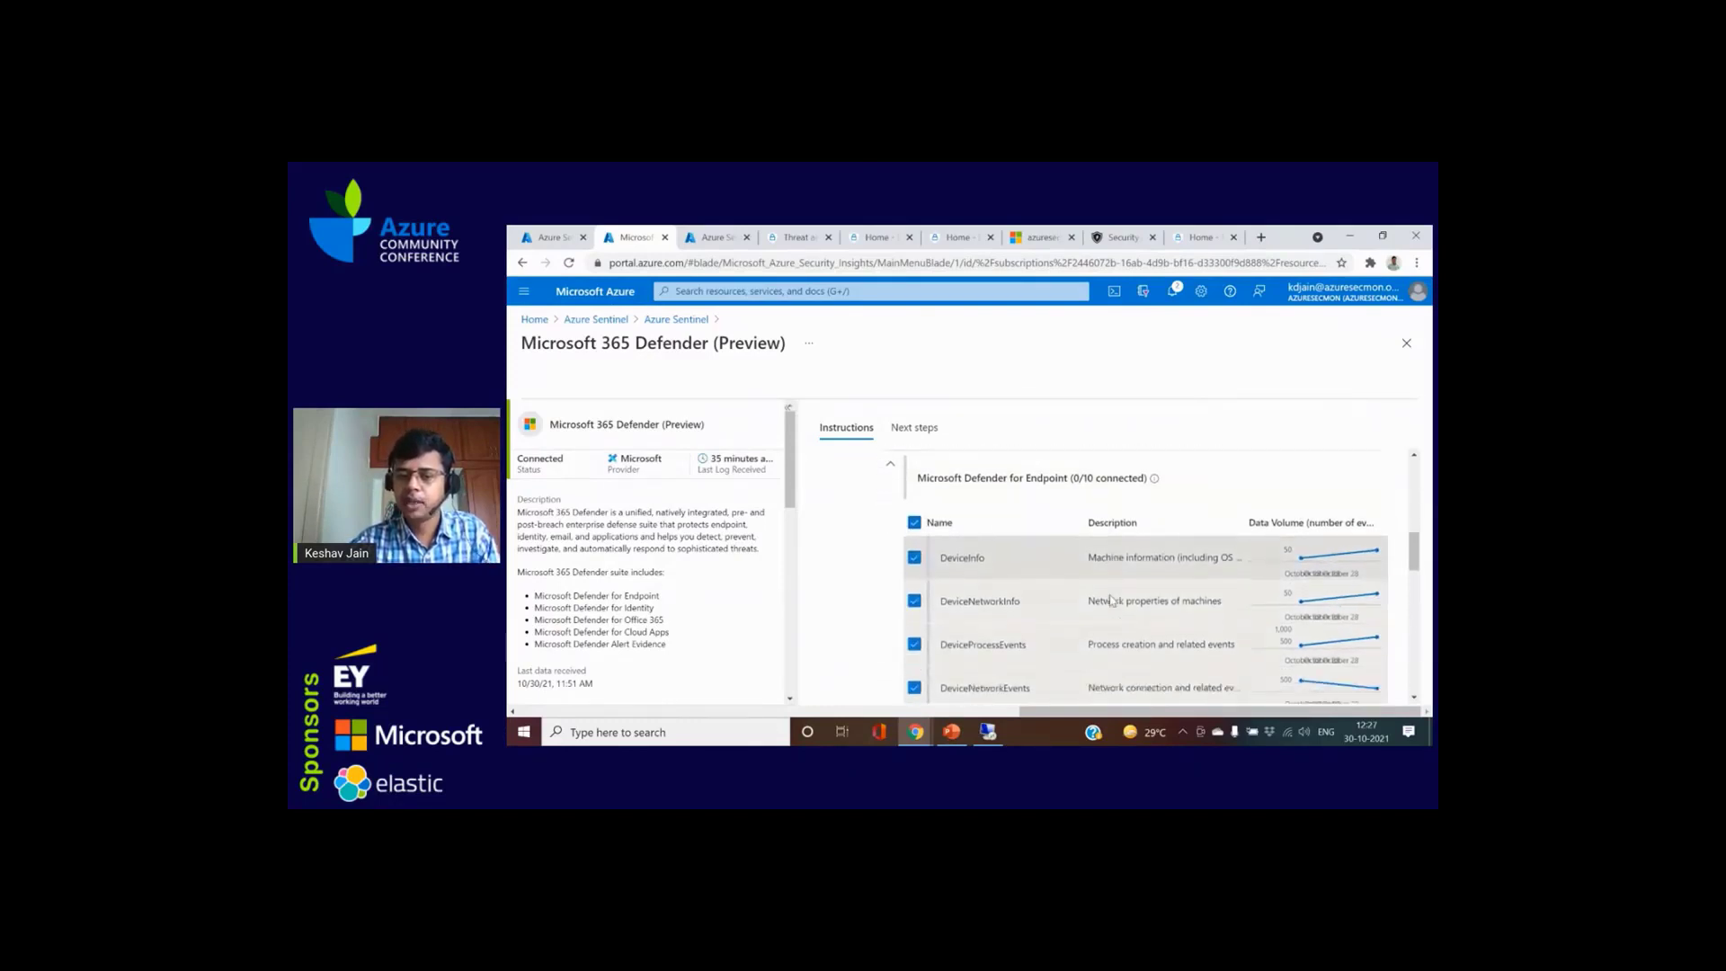
{"action": "scroll", "coordinate": [1012, 665], "scroll_direction": "down", "scroll_amount": 1}
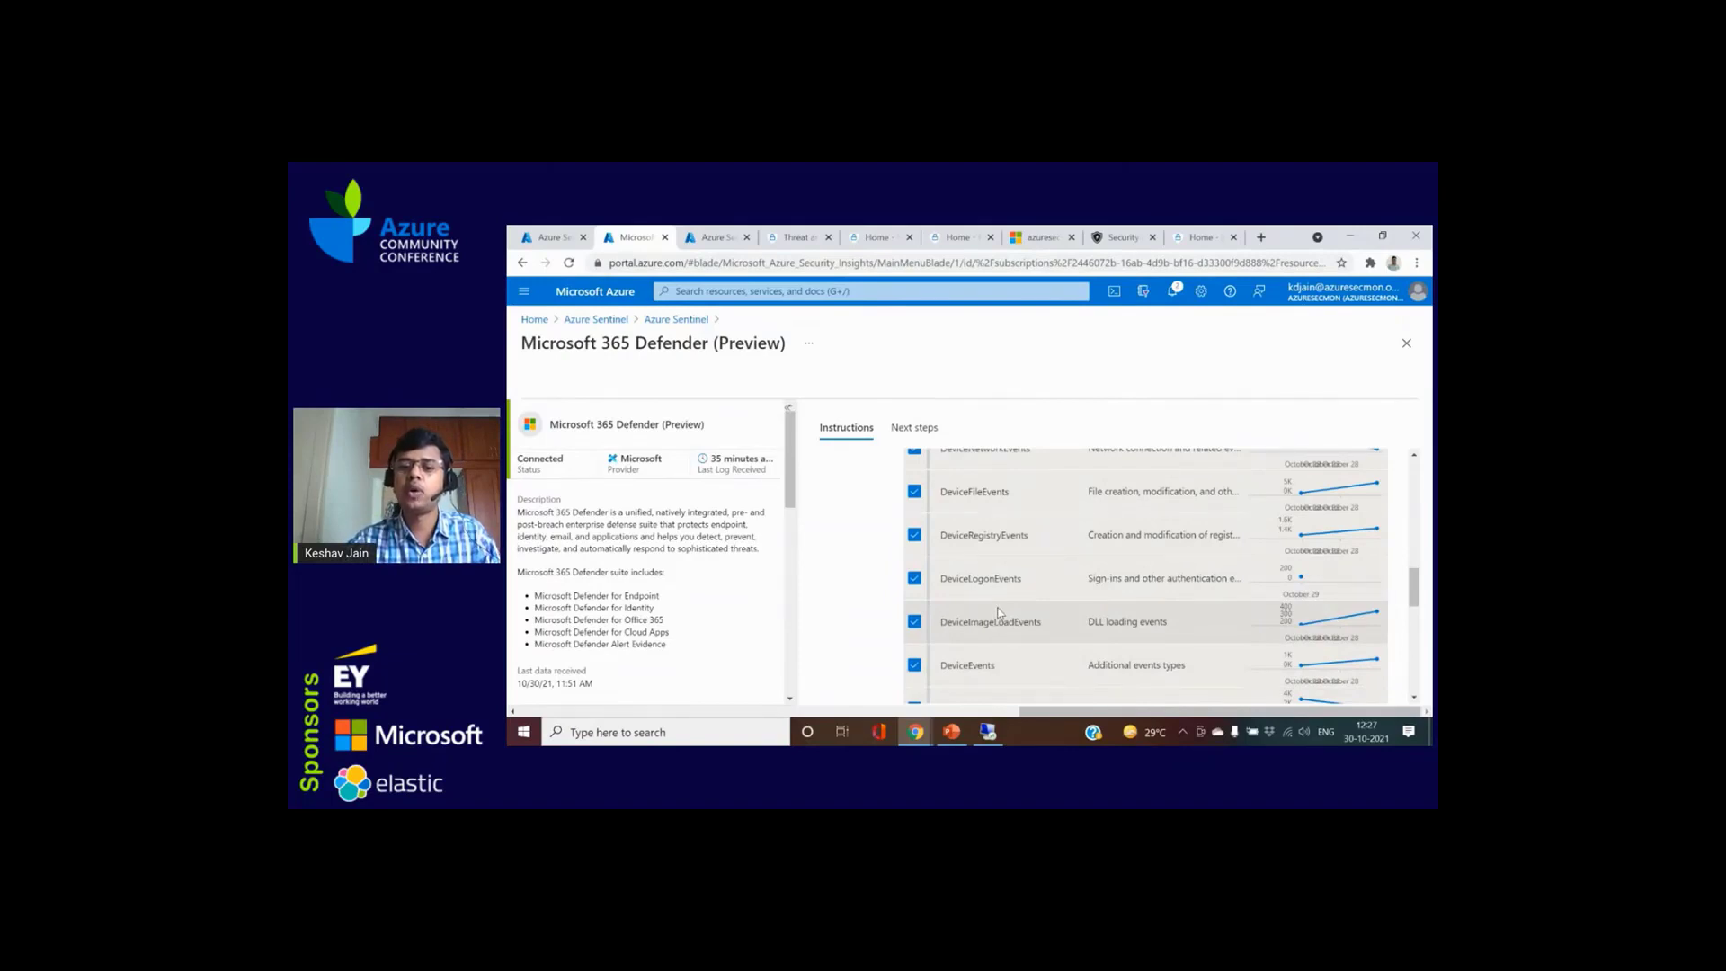
{"action": "scroll", "coordinate": [998, 613], "scroll_direction": "down", "scroll_amount": 2}
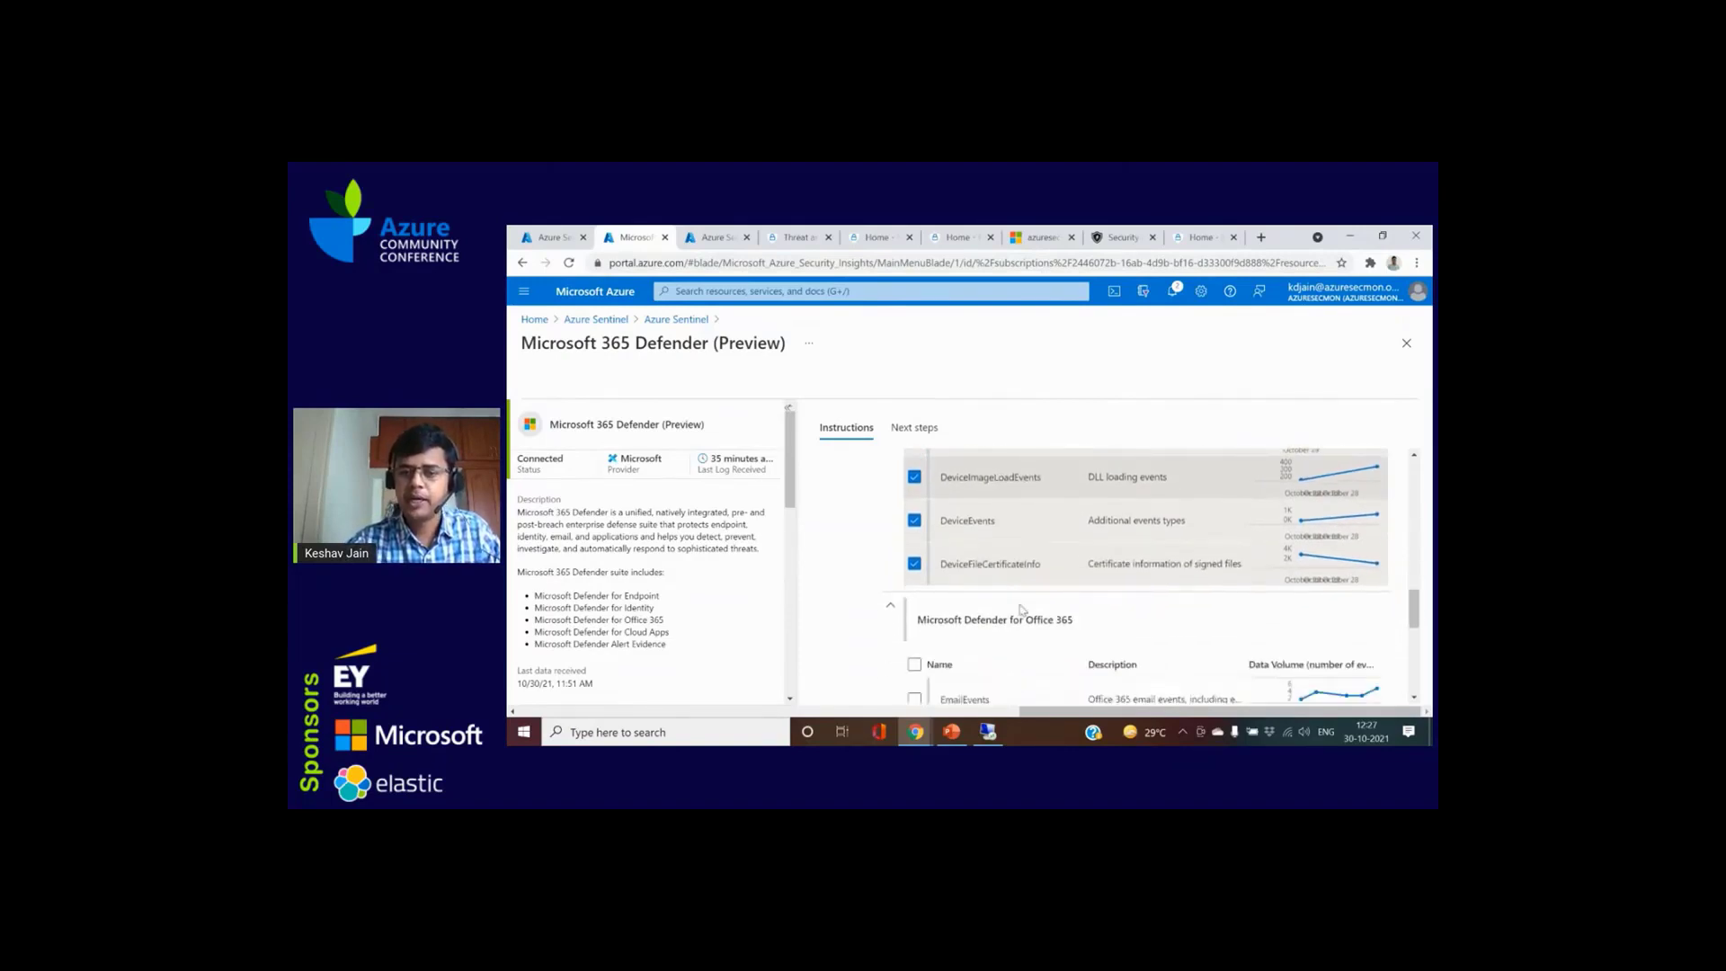
{"action": "scroll", "coordinate": [952, 459], "scroll_direction": "up", "scroll_amount": 1}
{"action": "scroll", "coordinate": [979, 575], "scroll_direction": "up", "scroll_amount": 3}
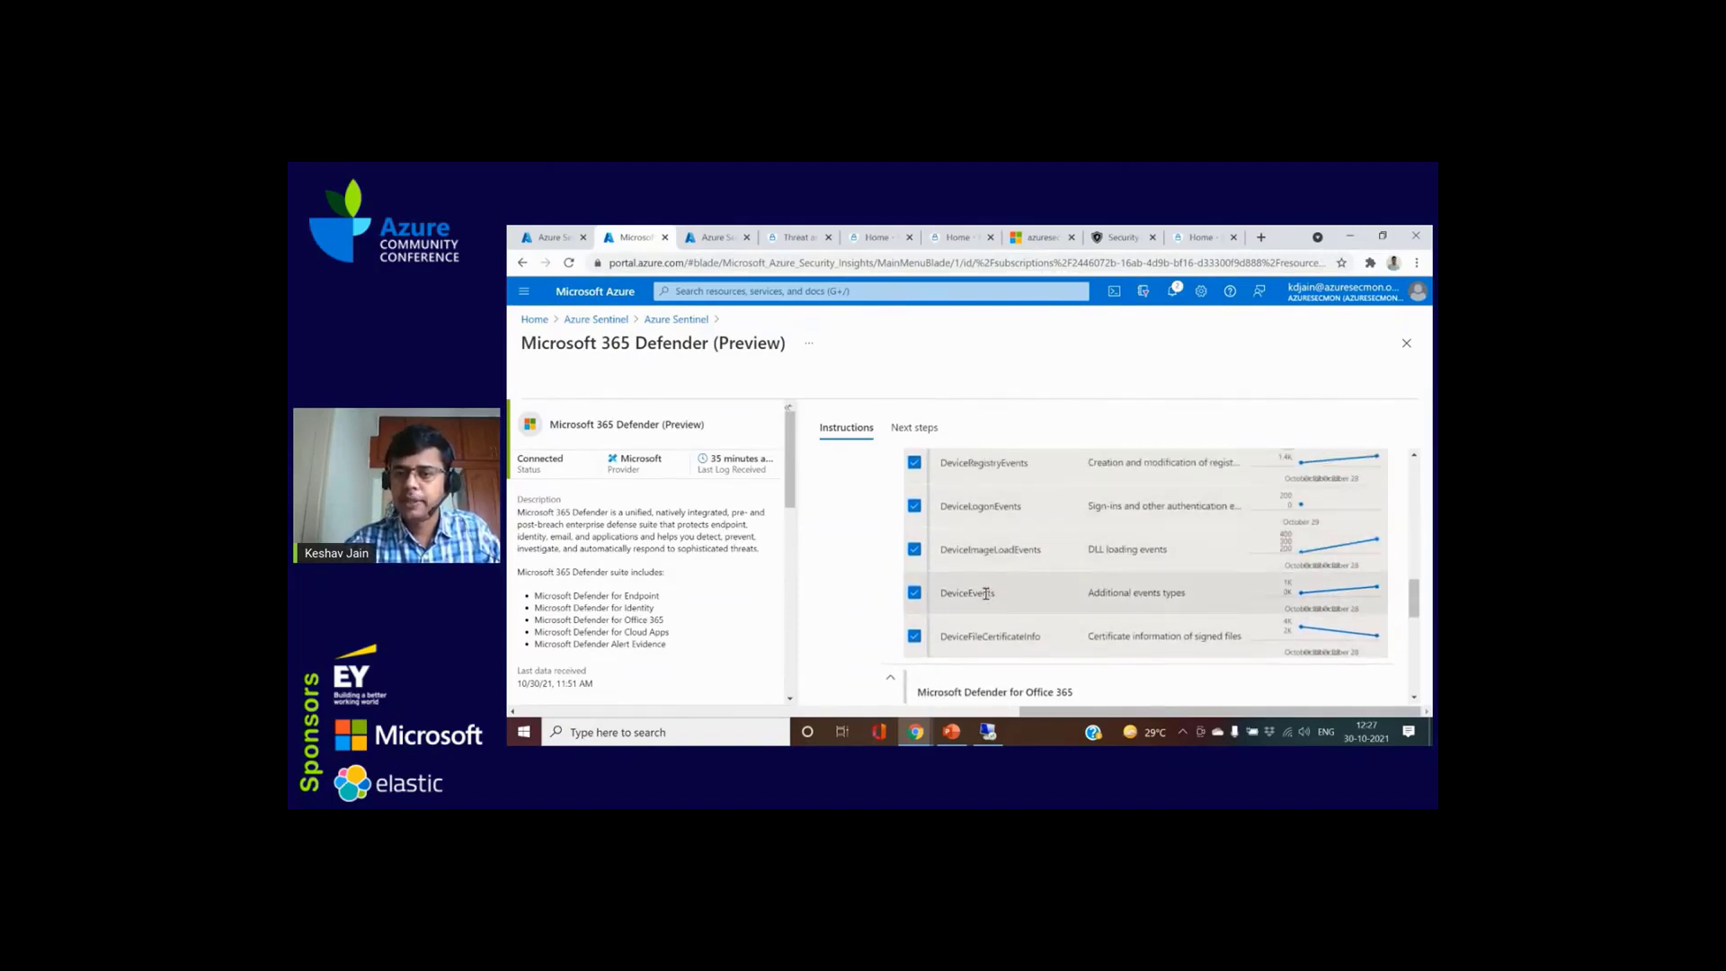
{"action": "scroll", "coordinate": [1035, 606], "scroll_direction": "up", "scroll_amount": 5}
{"action": "scroll", "coordinate": [982, 604], "scroll_direction": "down", "scroll_amount": 4}
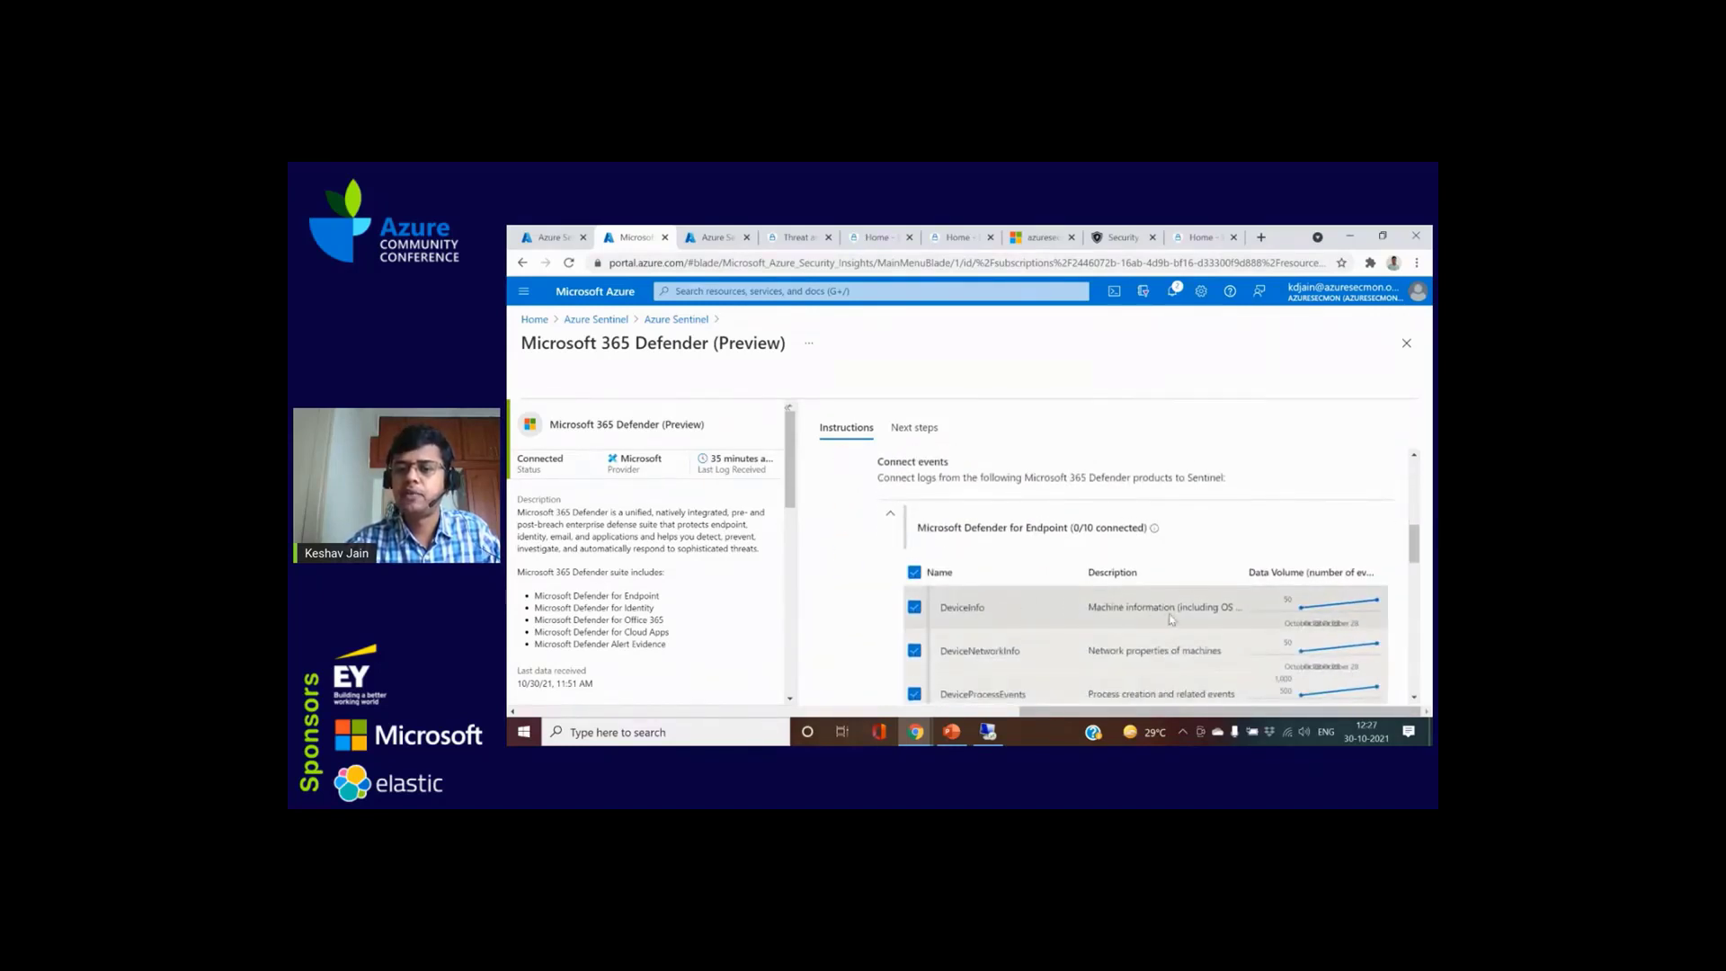
{"action": "scroll", "coordinate": [1160, 619], "scroll_direction": "down", "scroll_amount": 2}
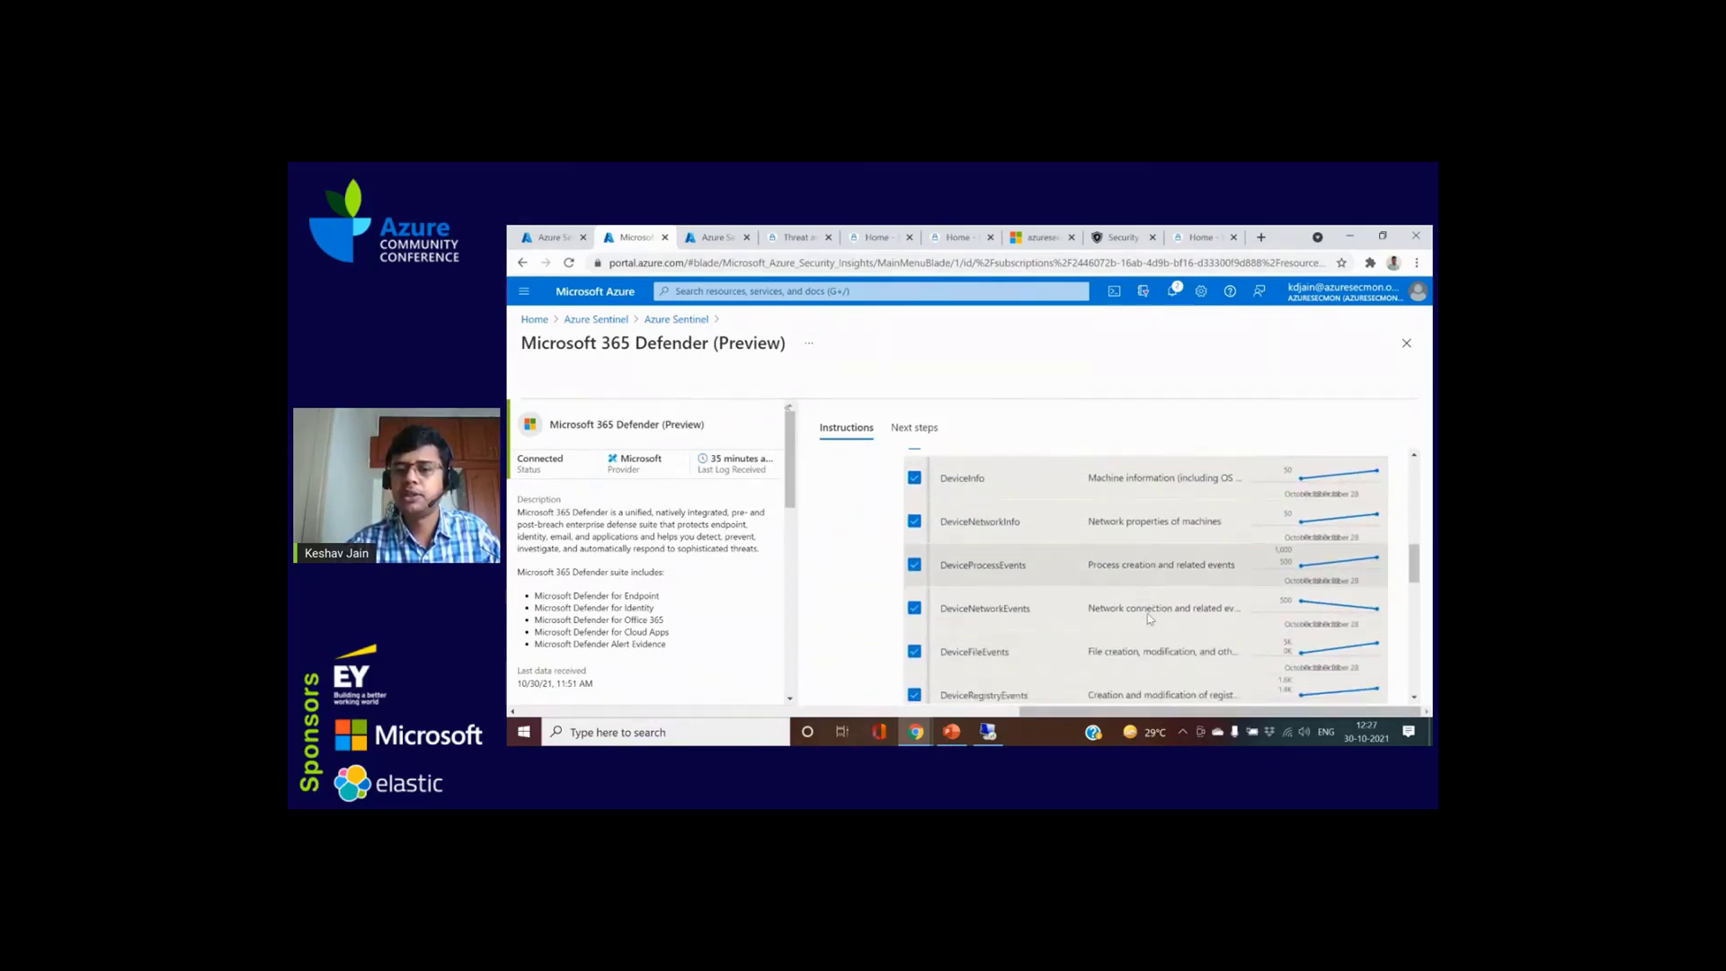
{"action": "scroll", "coordinate": [1149, 618], "scroll_direction": "down", "scroll_amount": 4}
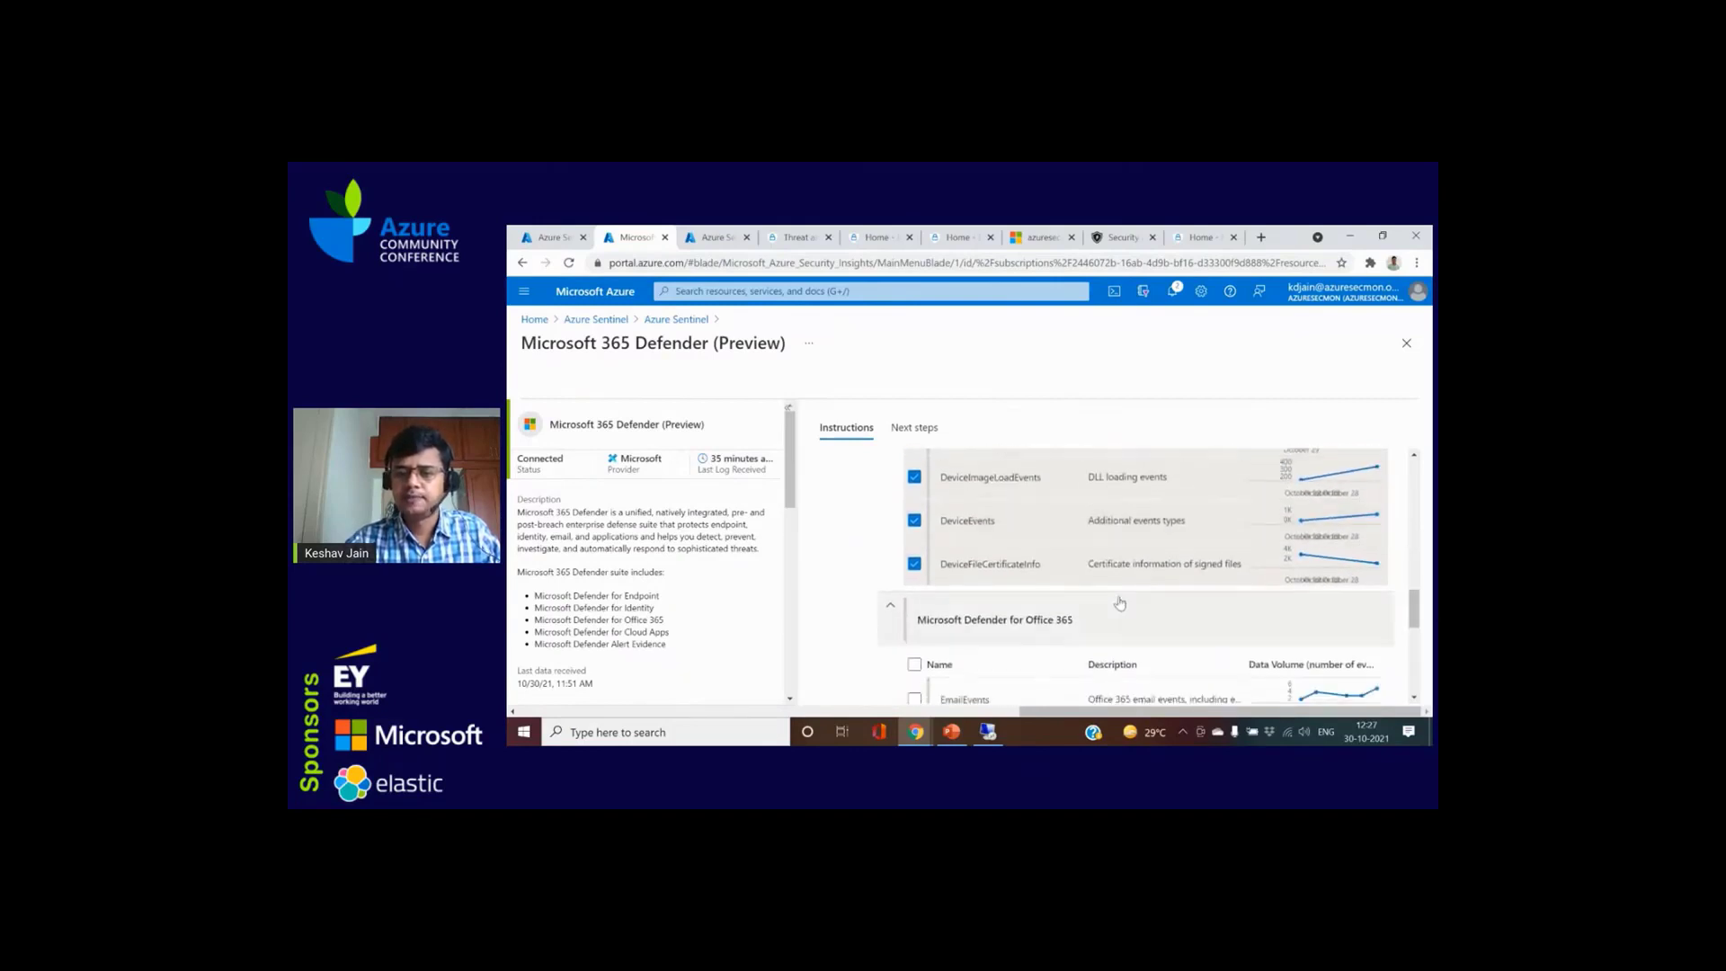
Step: Select all Microsoft Defender for Office 365 event types and apply the connector's event changes
{"action": "scroll", "coordinate": [1021, 620], "scroll_direction": "down", "scroll_amount": 1}
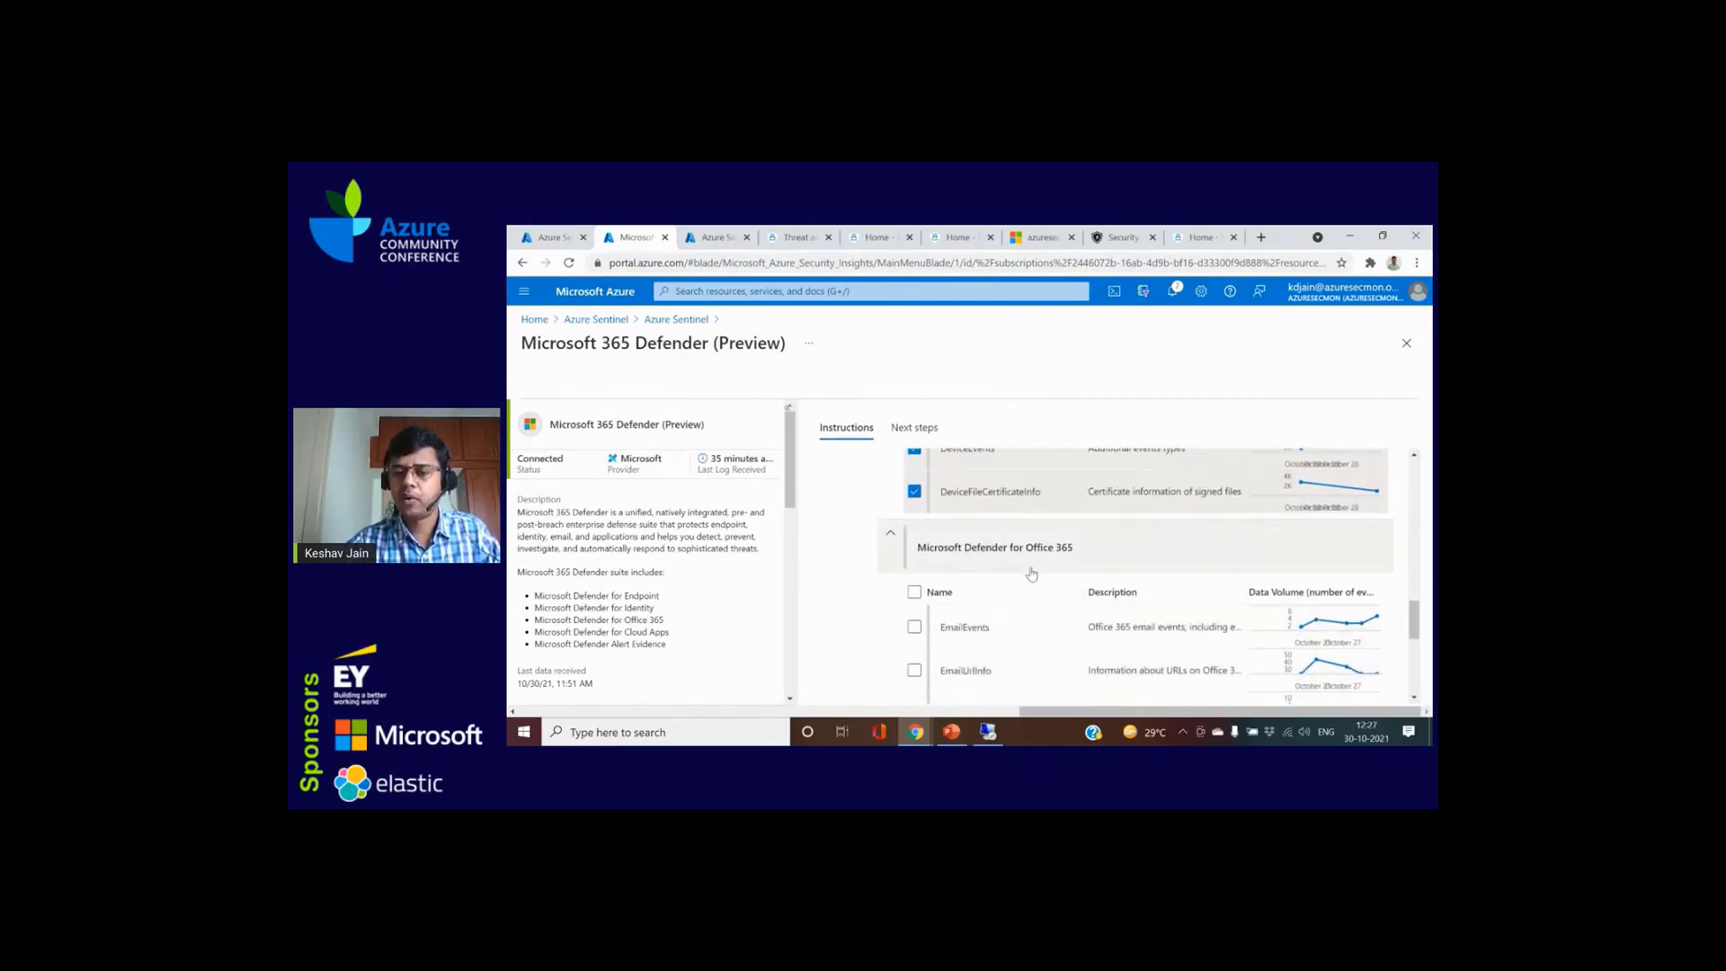
{"action": "scroll", "coordinate": [1030, 574], "scroll_direction": "down", "scroll_amount": 1}
{"action": "scroll", "coordinate": [1075, 584], "scroll_direction": "down", "scroll_amount": 2}
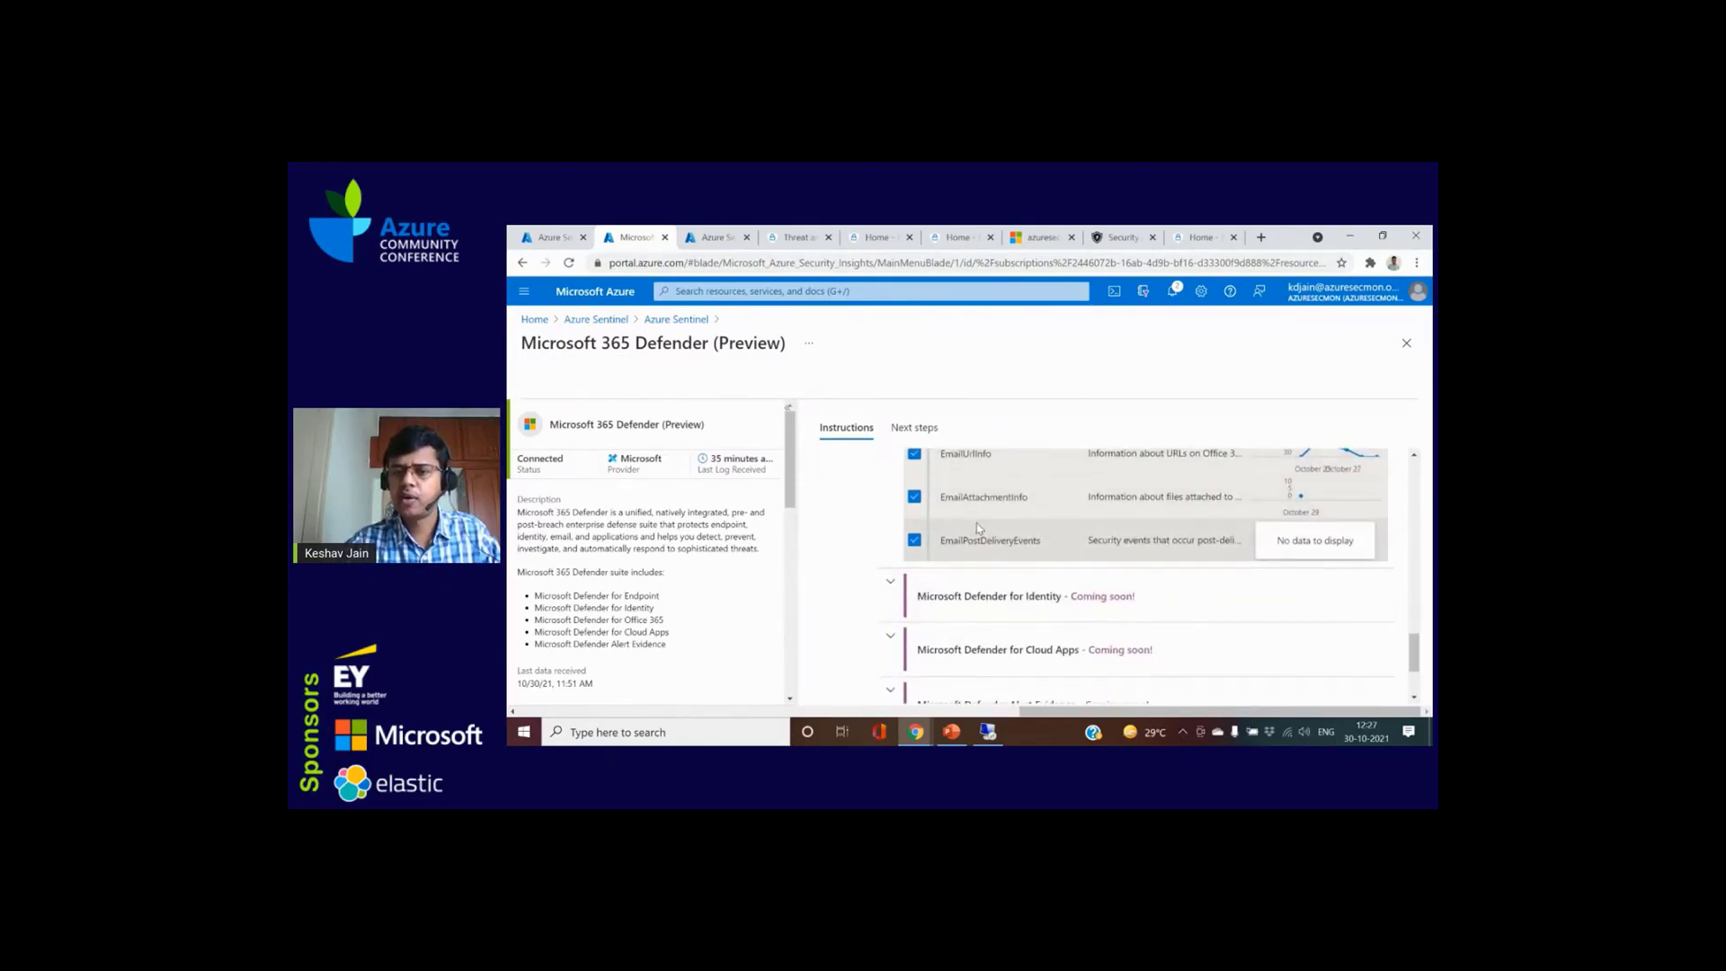
{"action": "scroll", "coordinate": [980, 527], "scroll_direction": "down", "scroll_amount": 1}
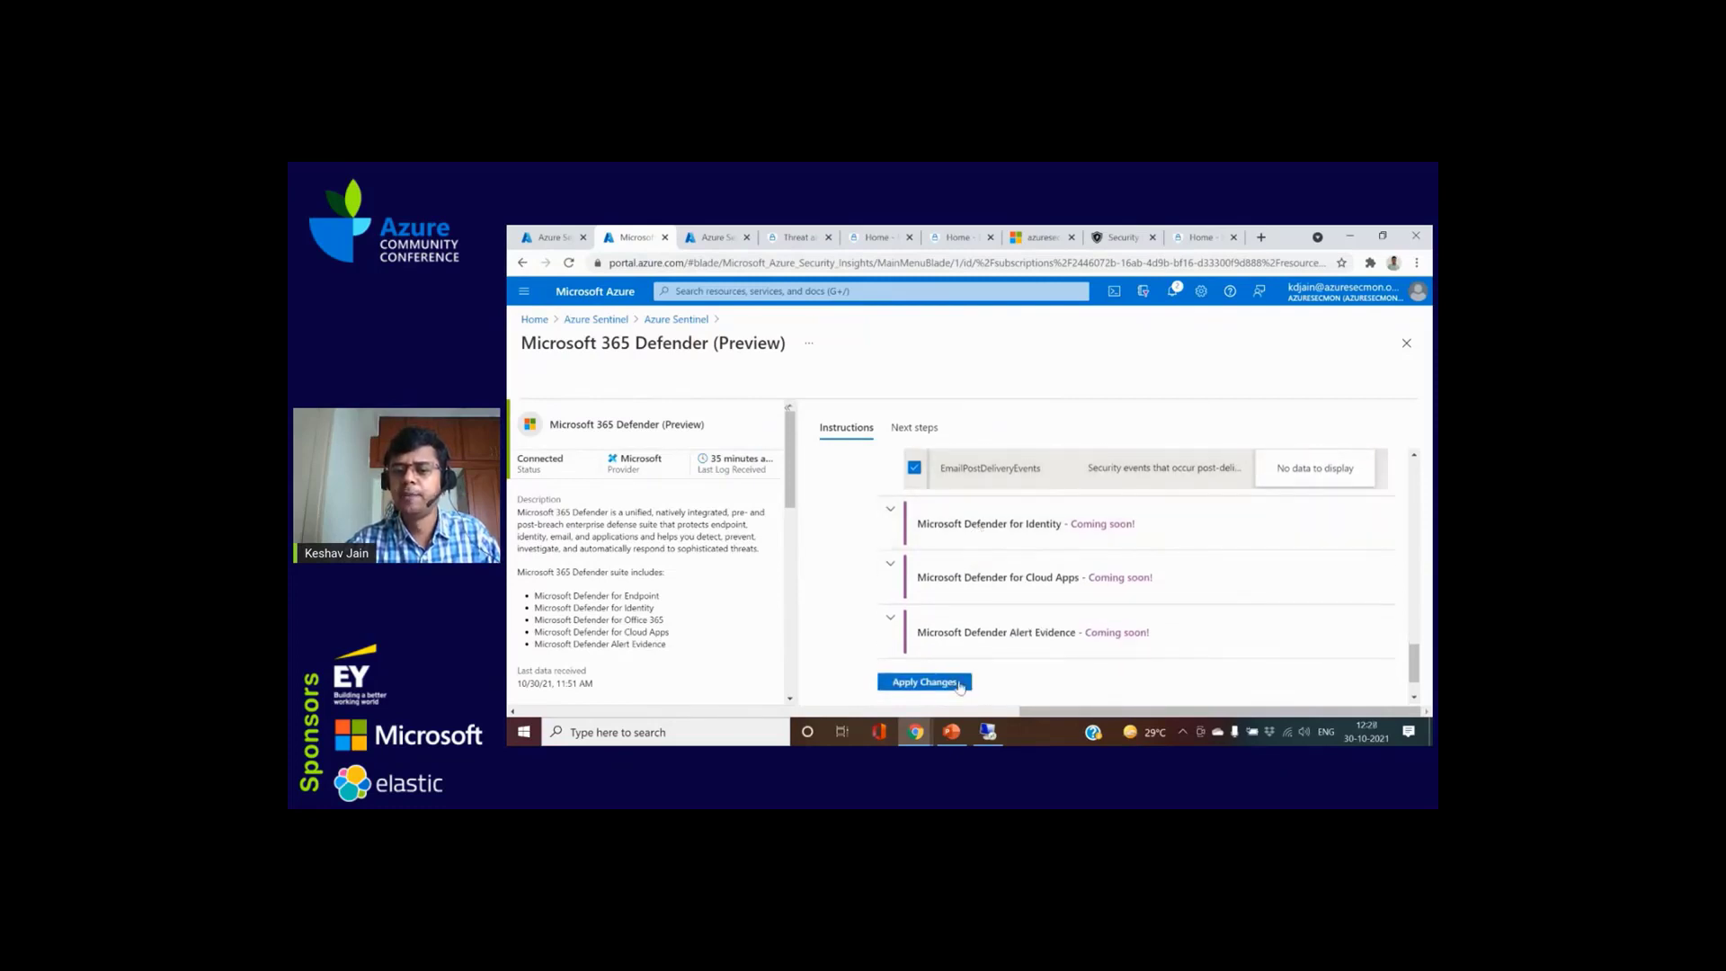
{"action": "left_click", "coordinate": [956, 682]}
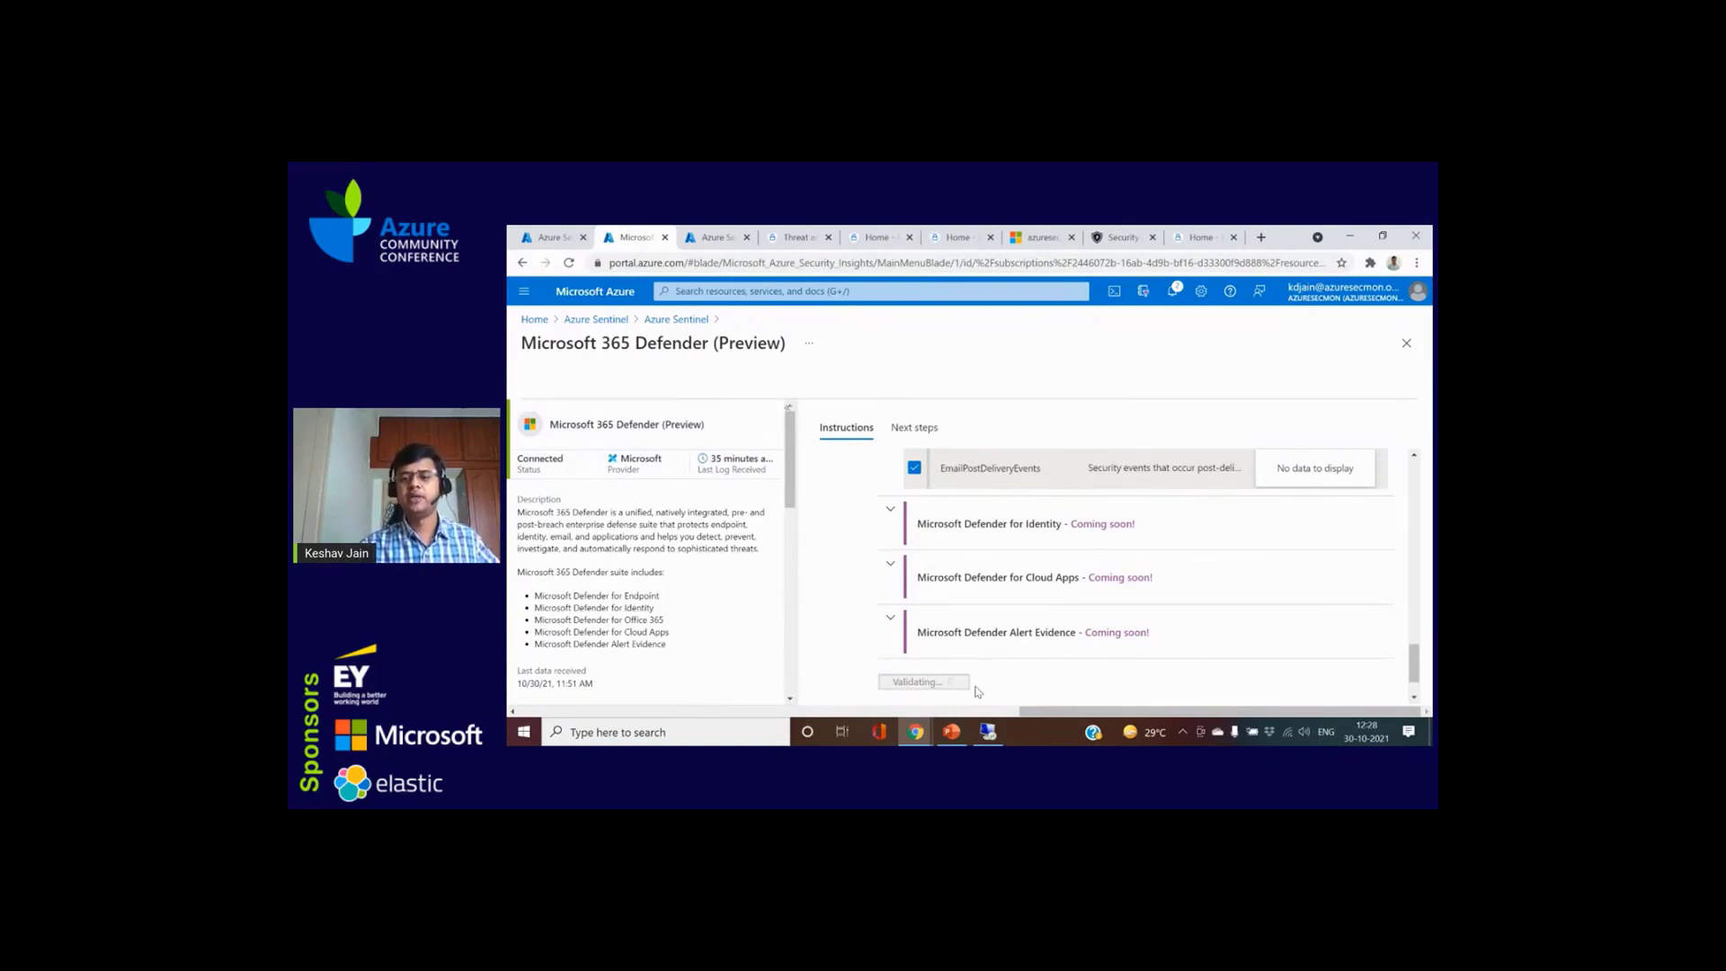
{"action": "scroll", "coordinate": [977, 539], "scroll_direction": "down", "scroll_amount": 1}
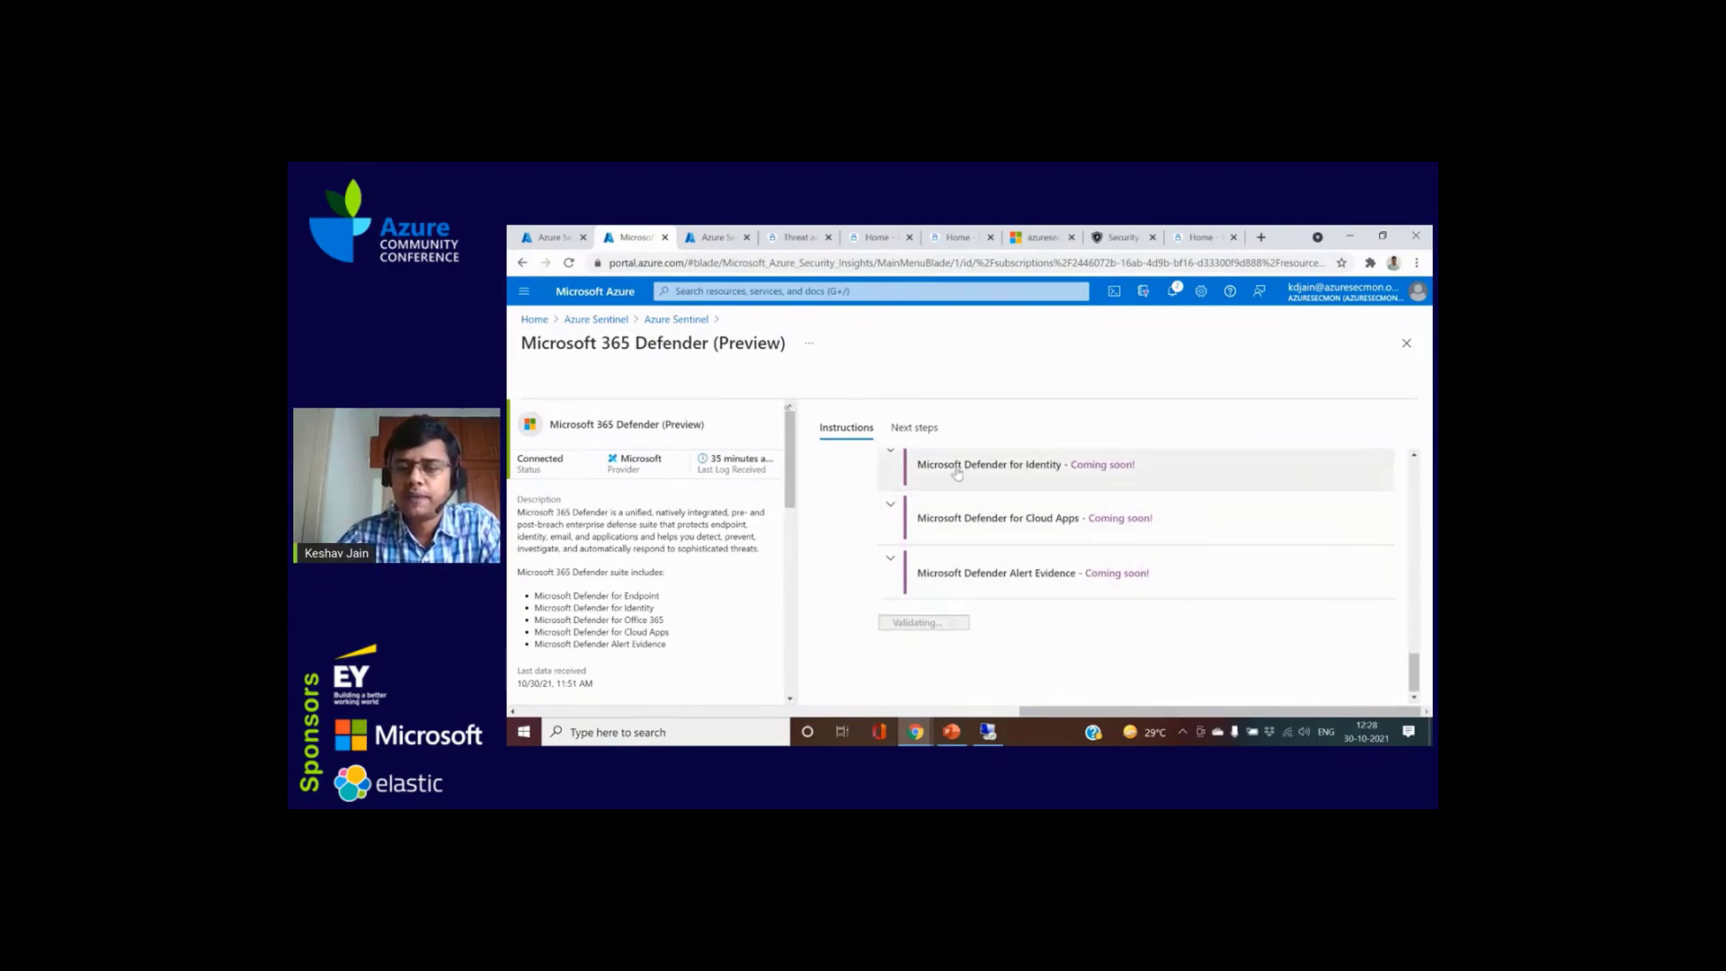
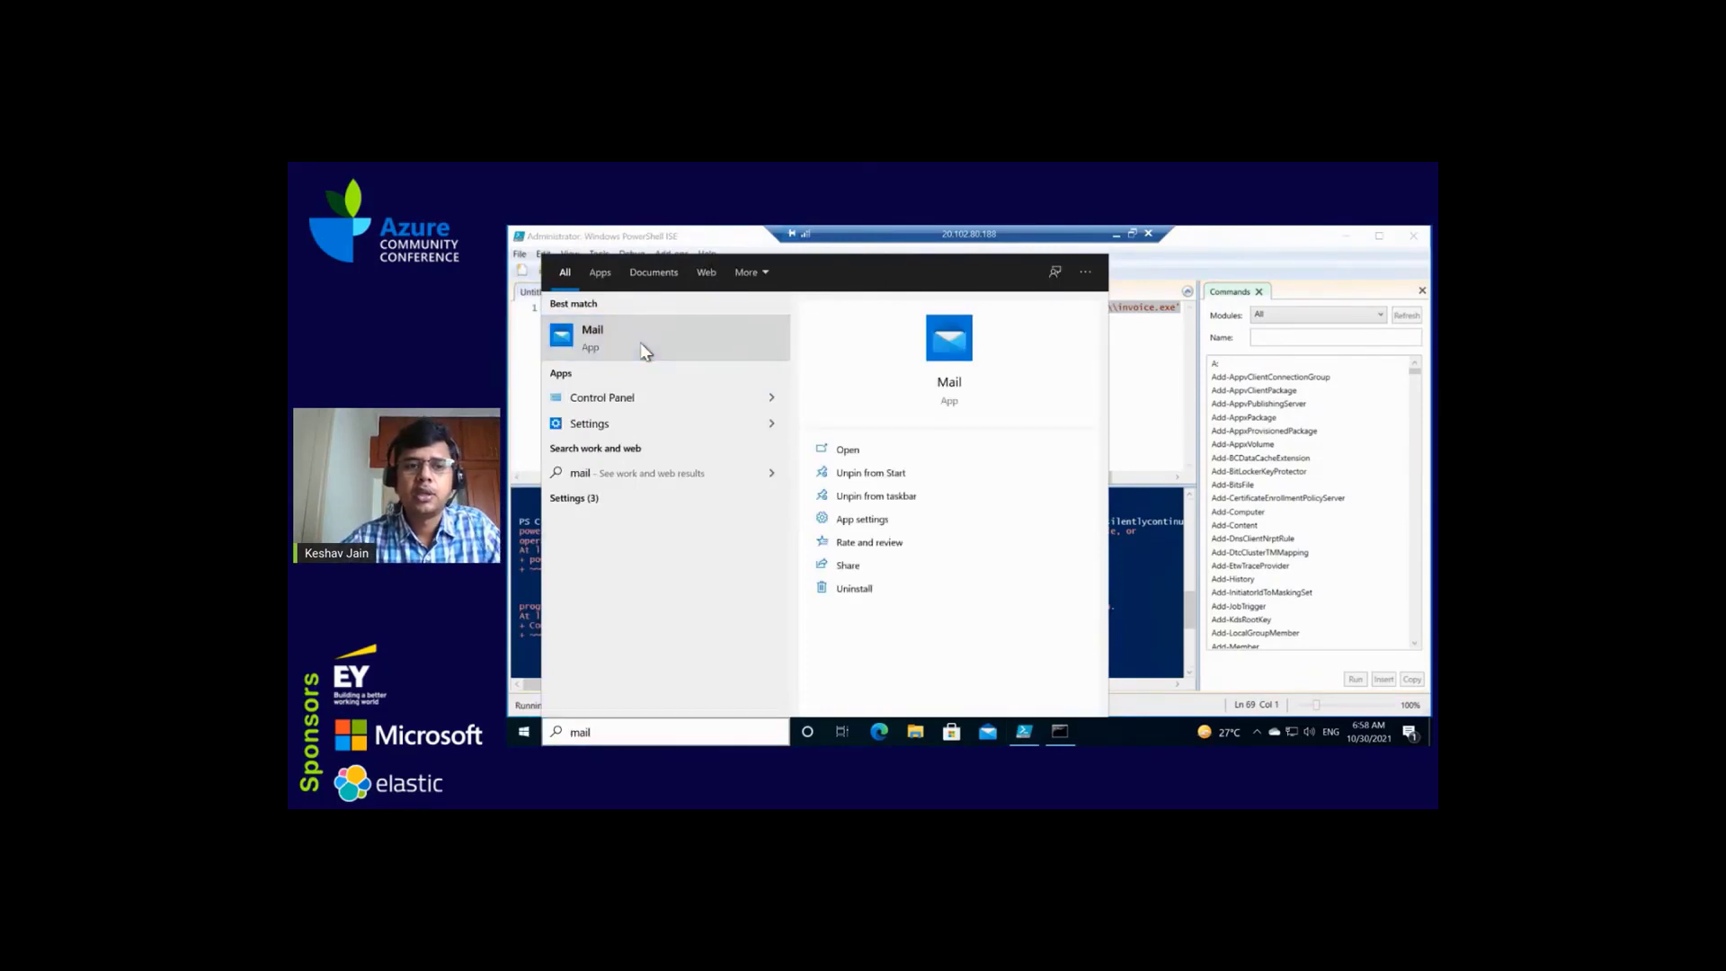
Step: Switch to the Mail app and start forwarding the Devpost hackathons message from the Other inbox
{"action": "left_click", "coordinate": [643, 349]}
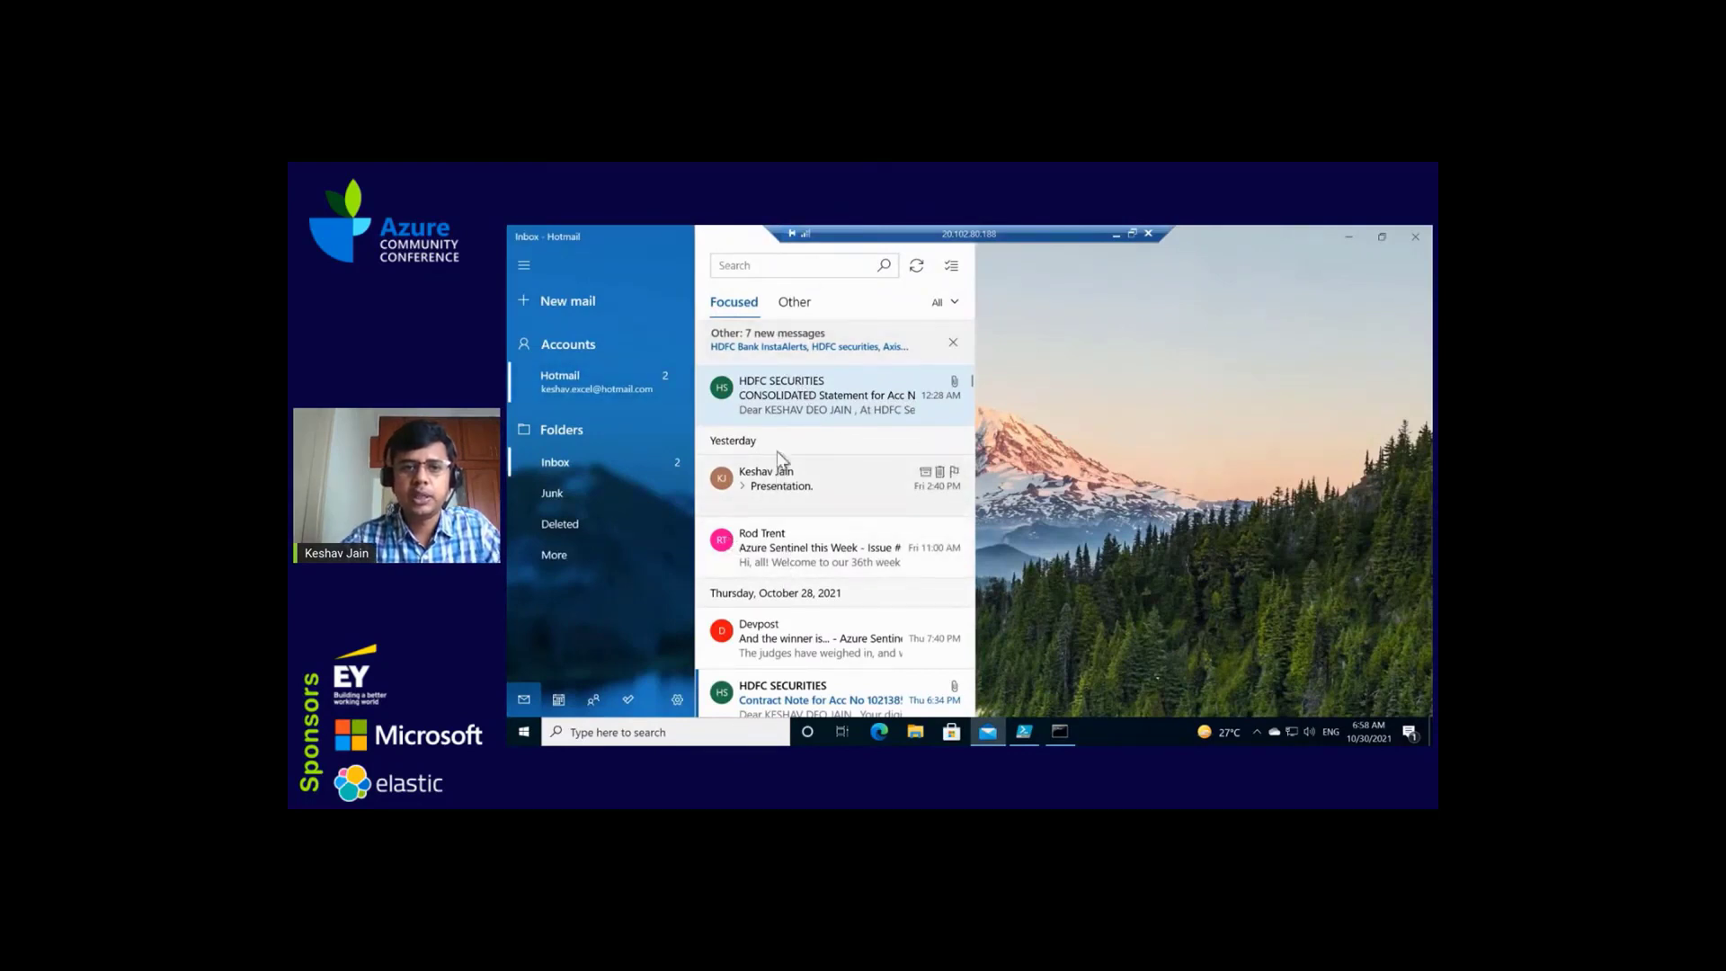
{"action": "left_click", "coordinate": [792, 303]}
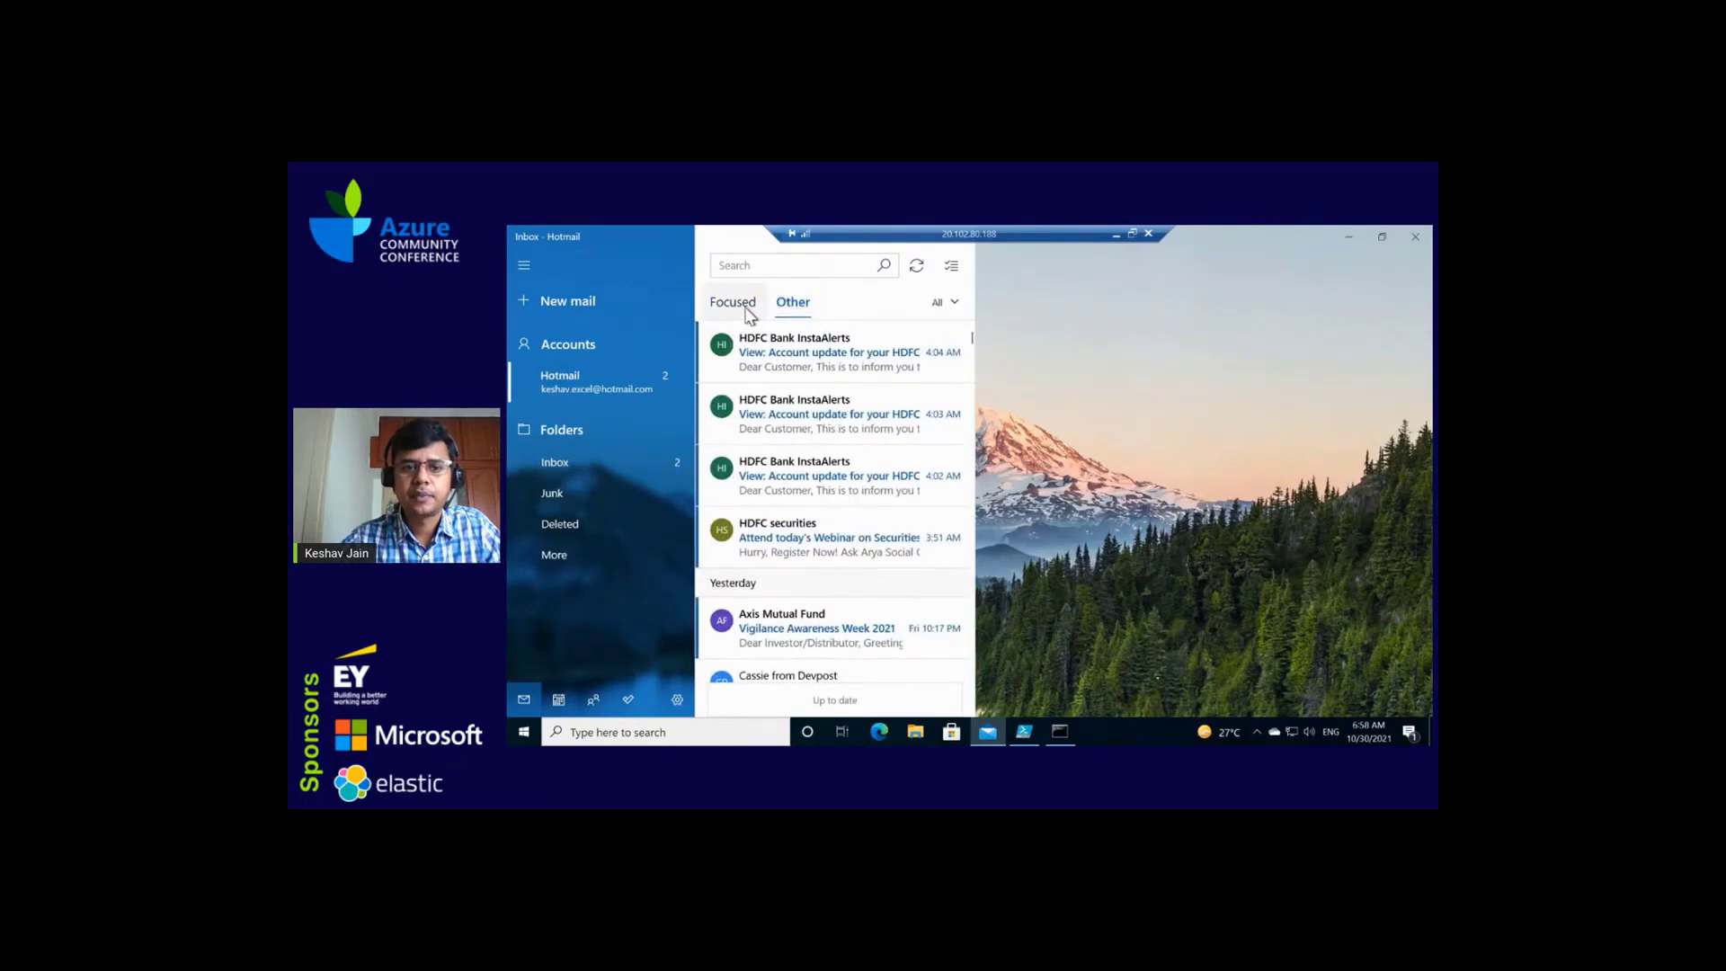
{"action": "left_click", "coordinate": [797, 626]}
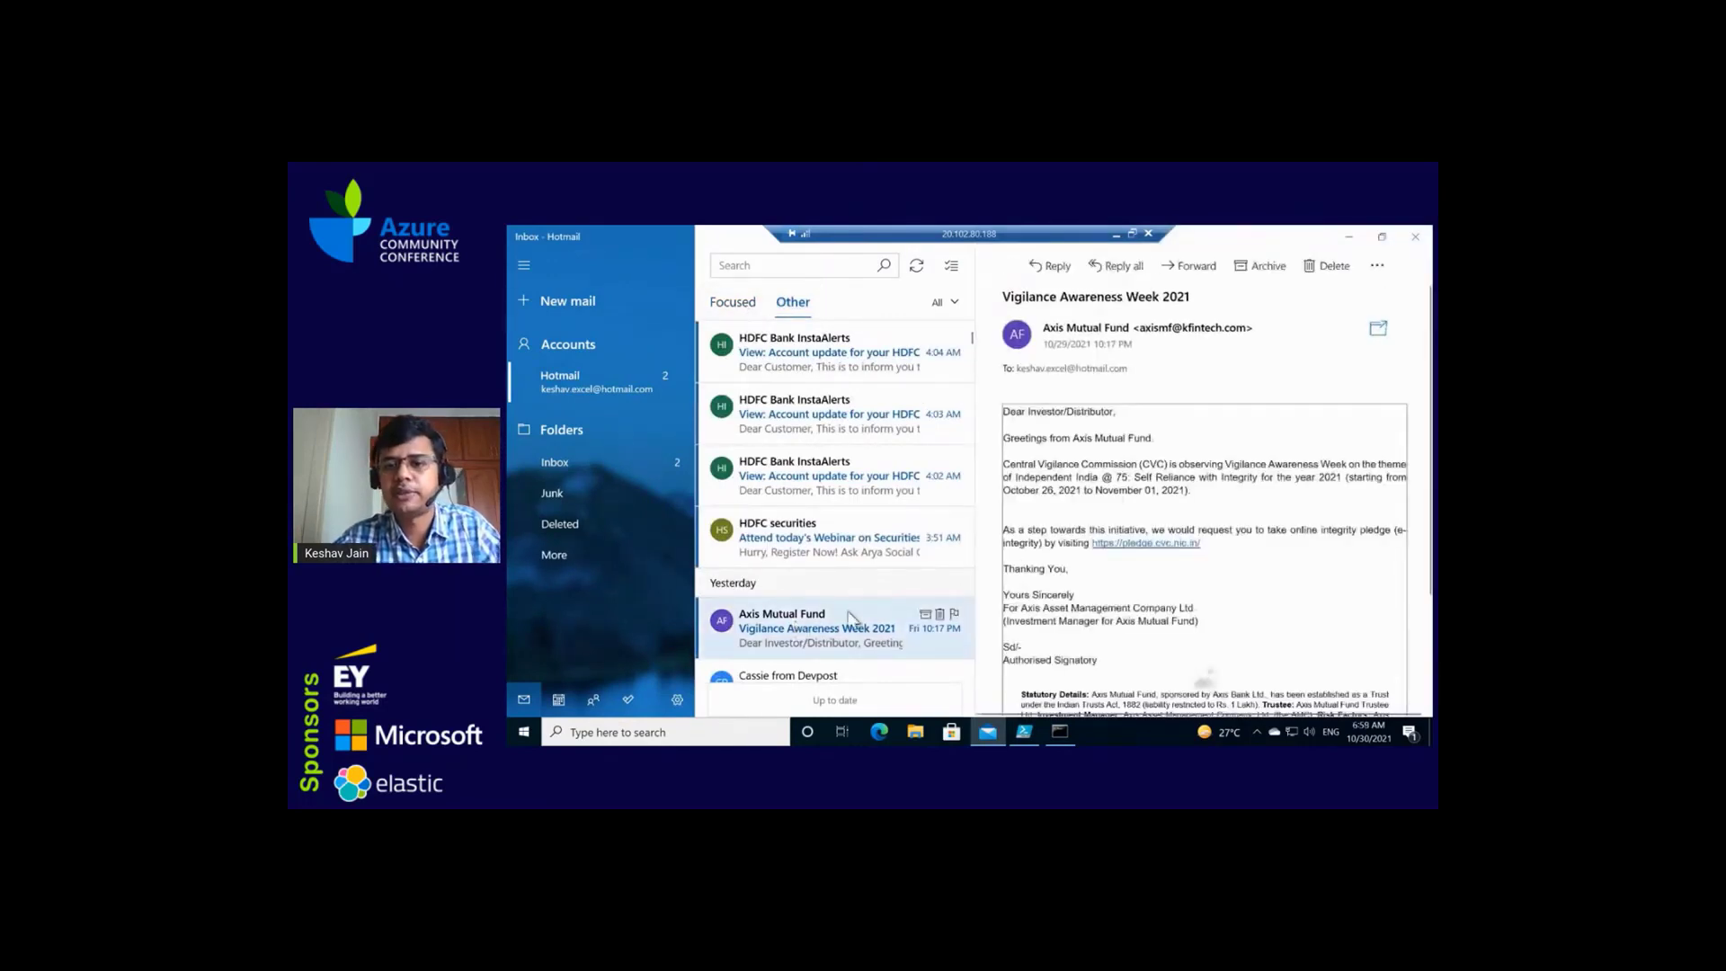
{"action": "left_click", "coordinate": [1376, 265]}
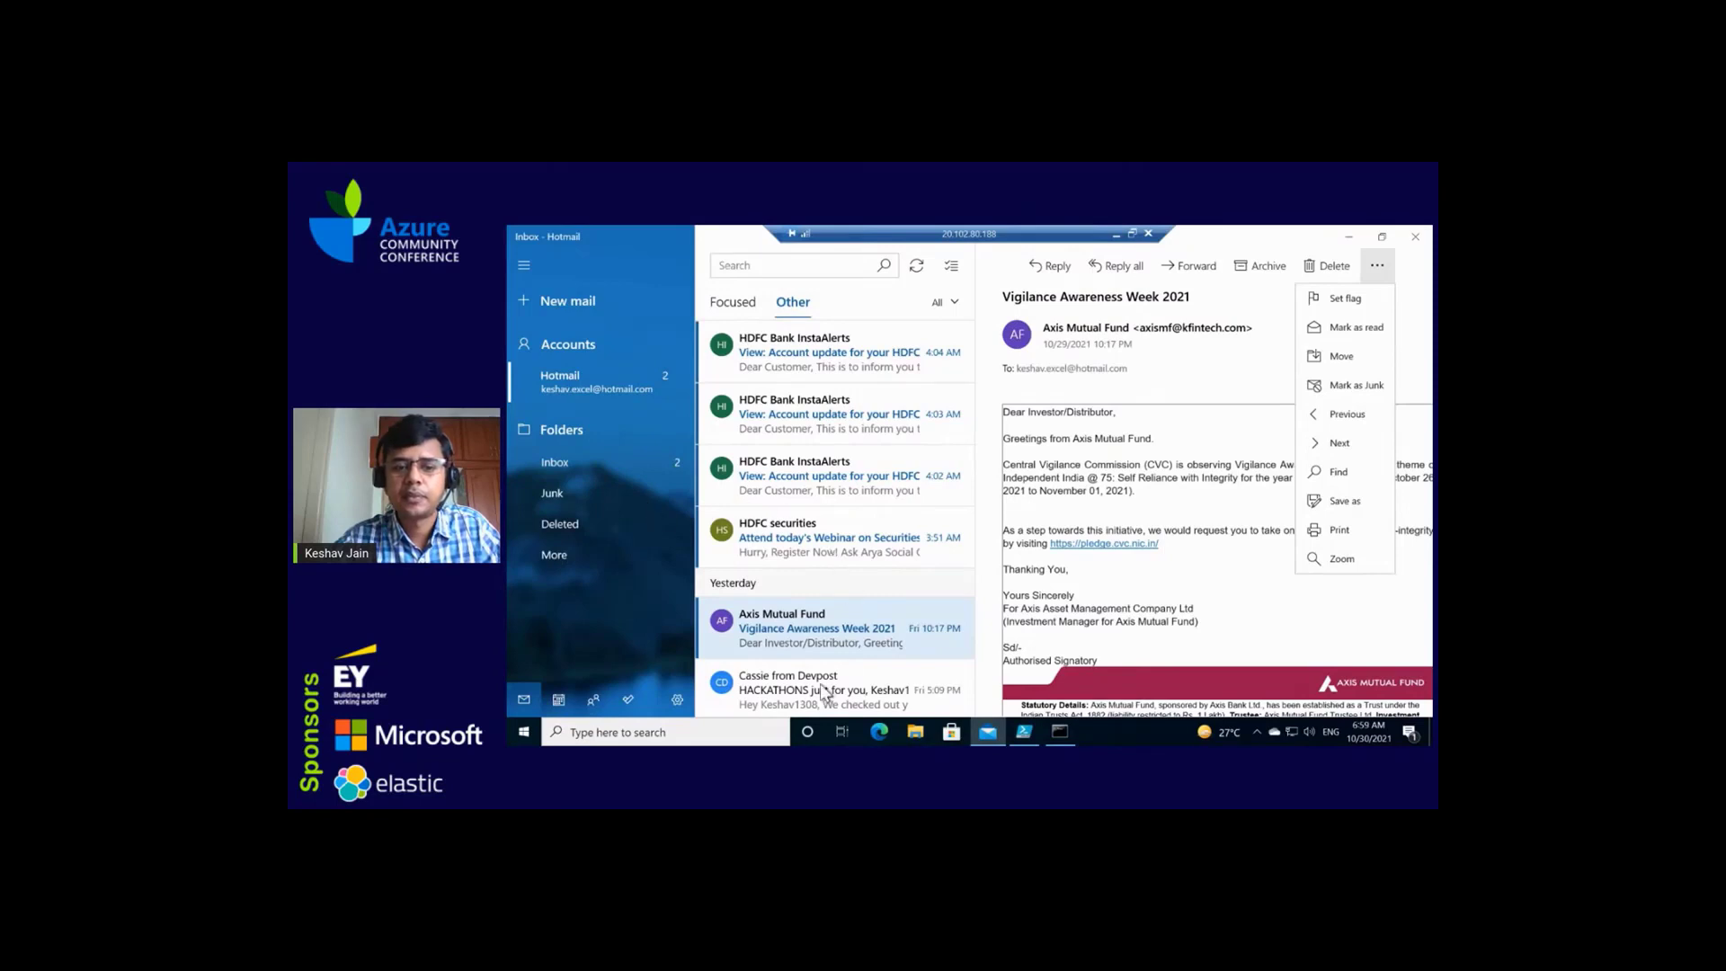
{"action": "left_click", "coordinate": [824, 692]}
{"action": "left_click", "coordinate": [841, 692]}
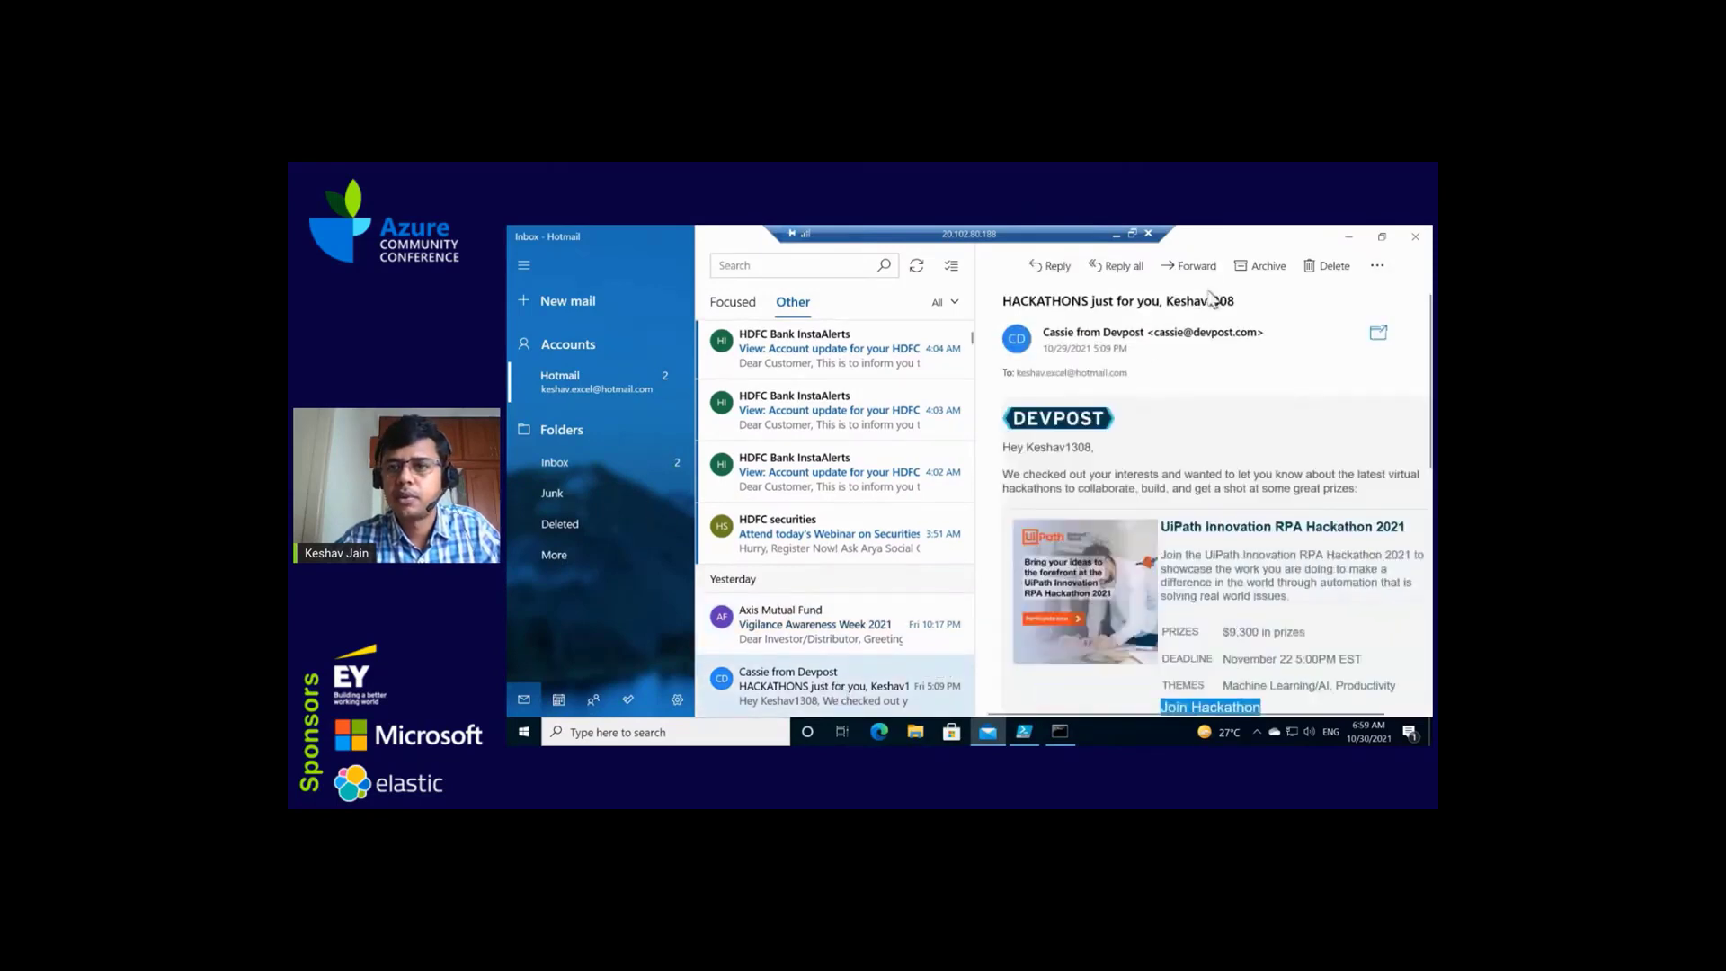
{"action": "left_click", "coordinate": [1206, 270]}
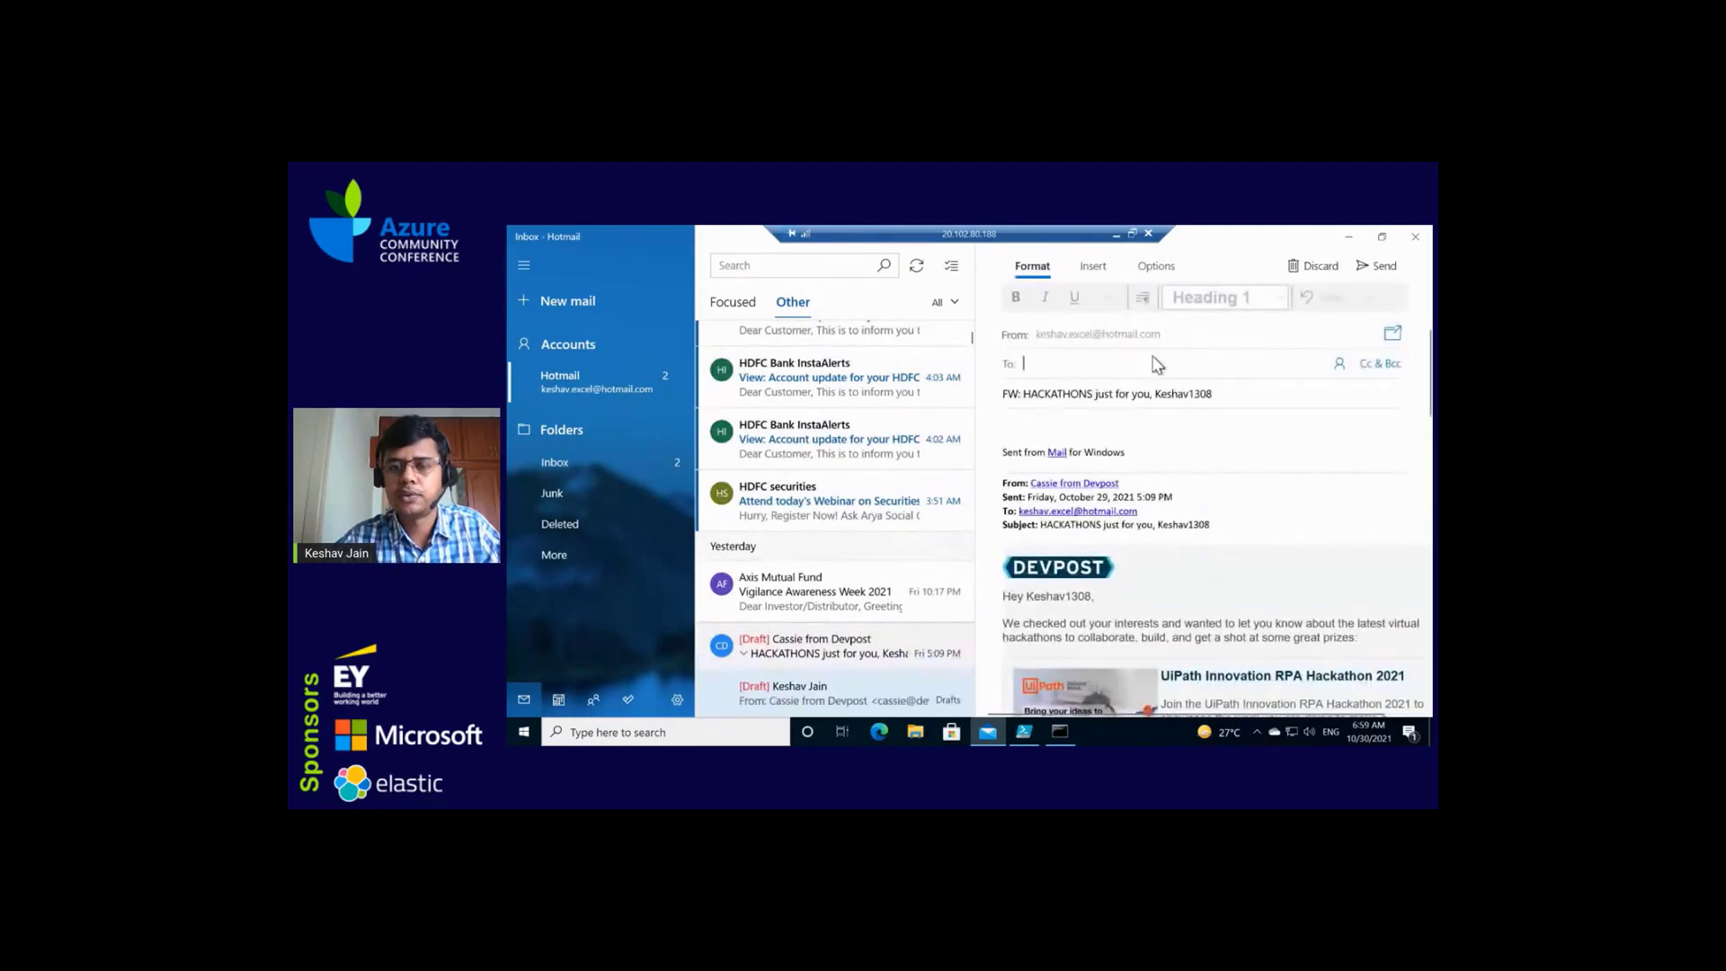
Step: Address the forwarded message to the two recipients in the azuresecmon tenant by entering their e-mail addresses
{"action": "type", "text": "ka"}
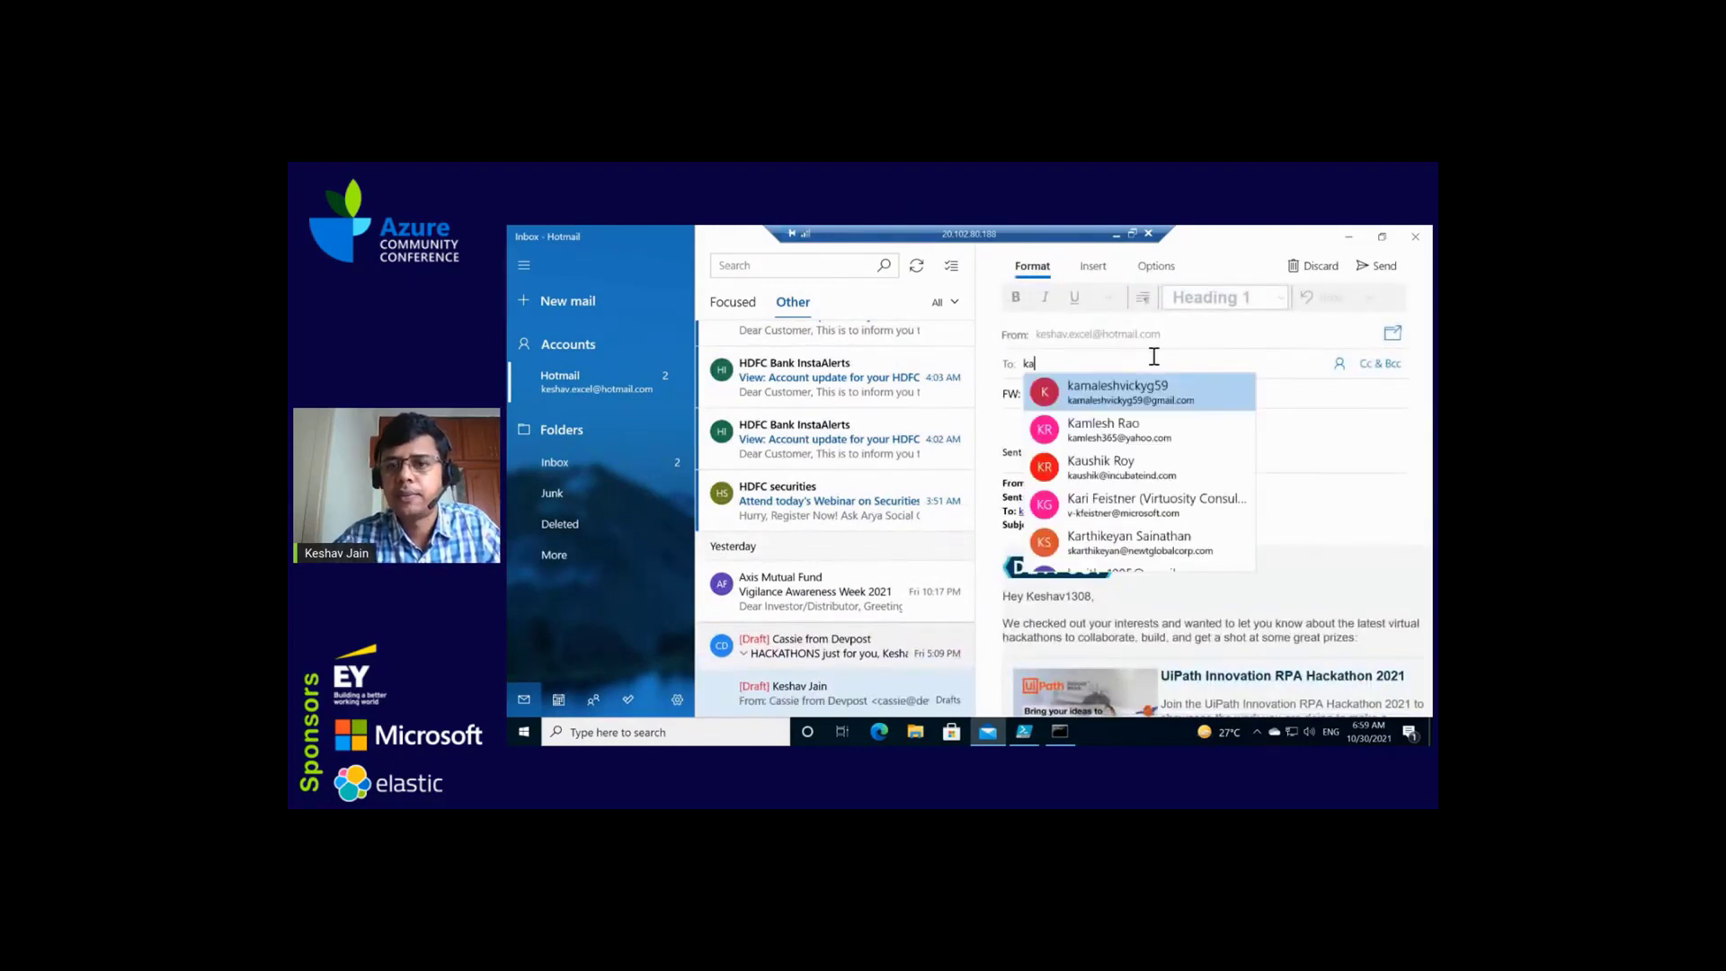
{"action": "key", "text": "BackSpace"}
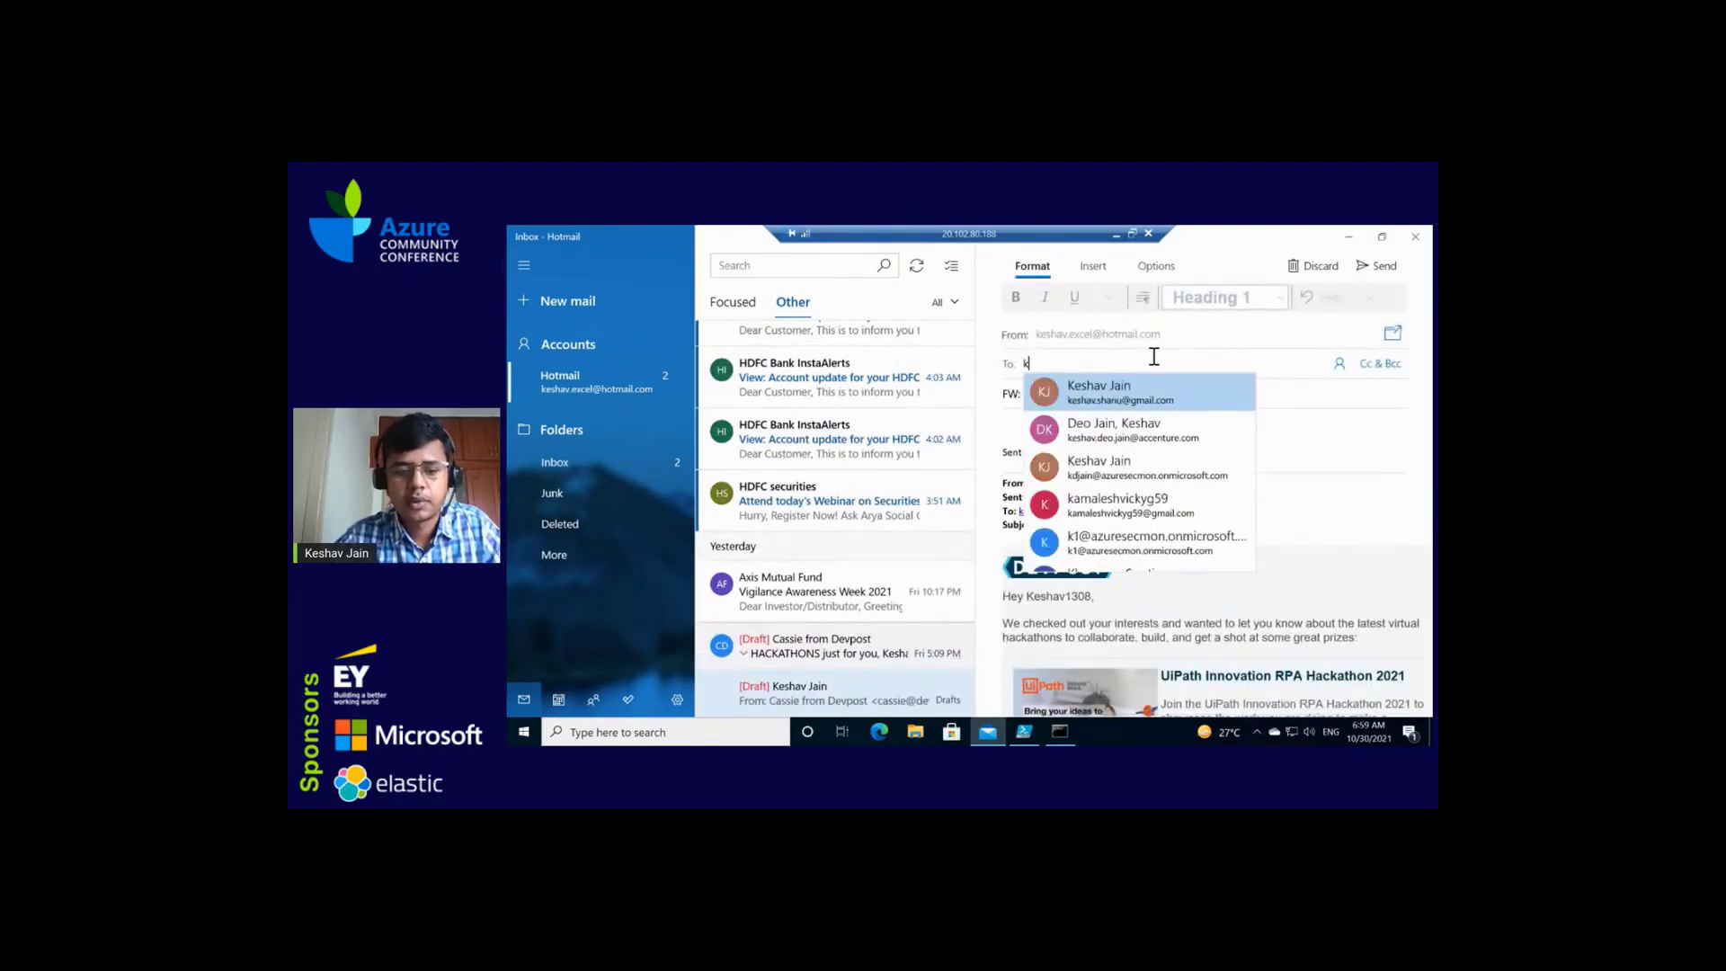
{"action": "type", "text": "1"}
{"action": "left_click", "coordinate": [1149, 396]}
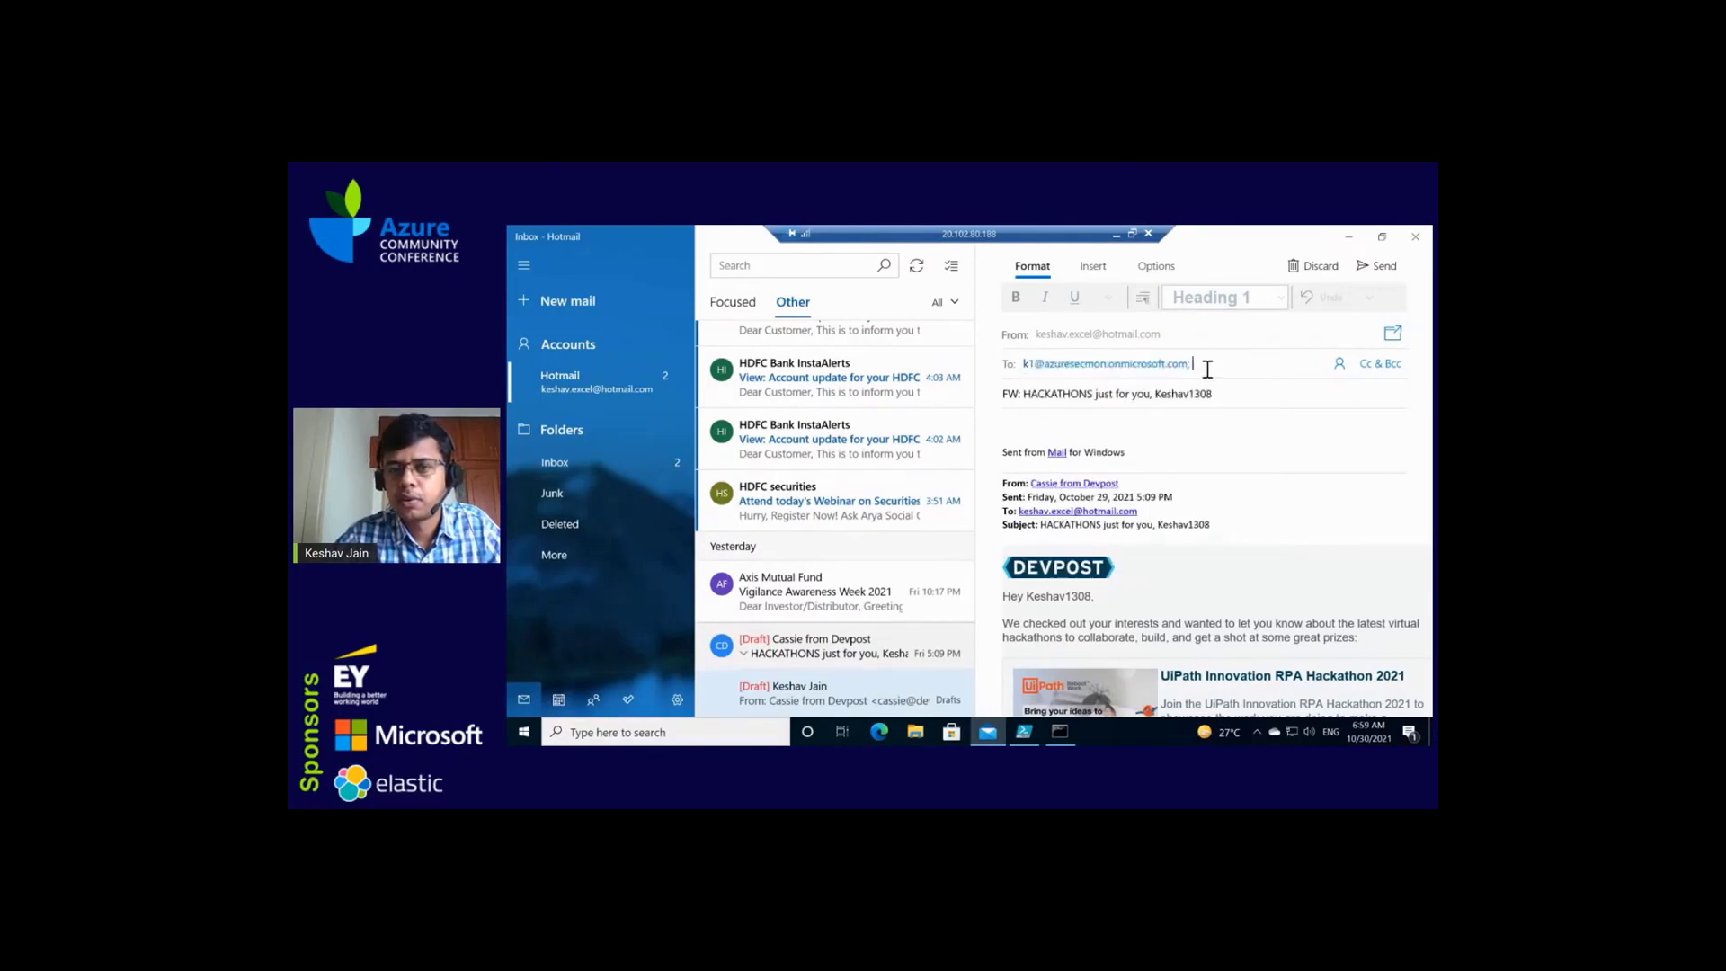
{"action": "type", "text": "kdja"}
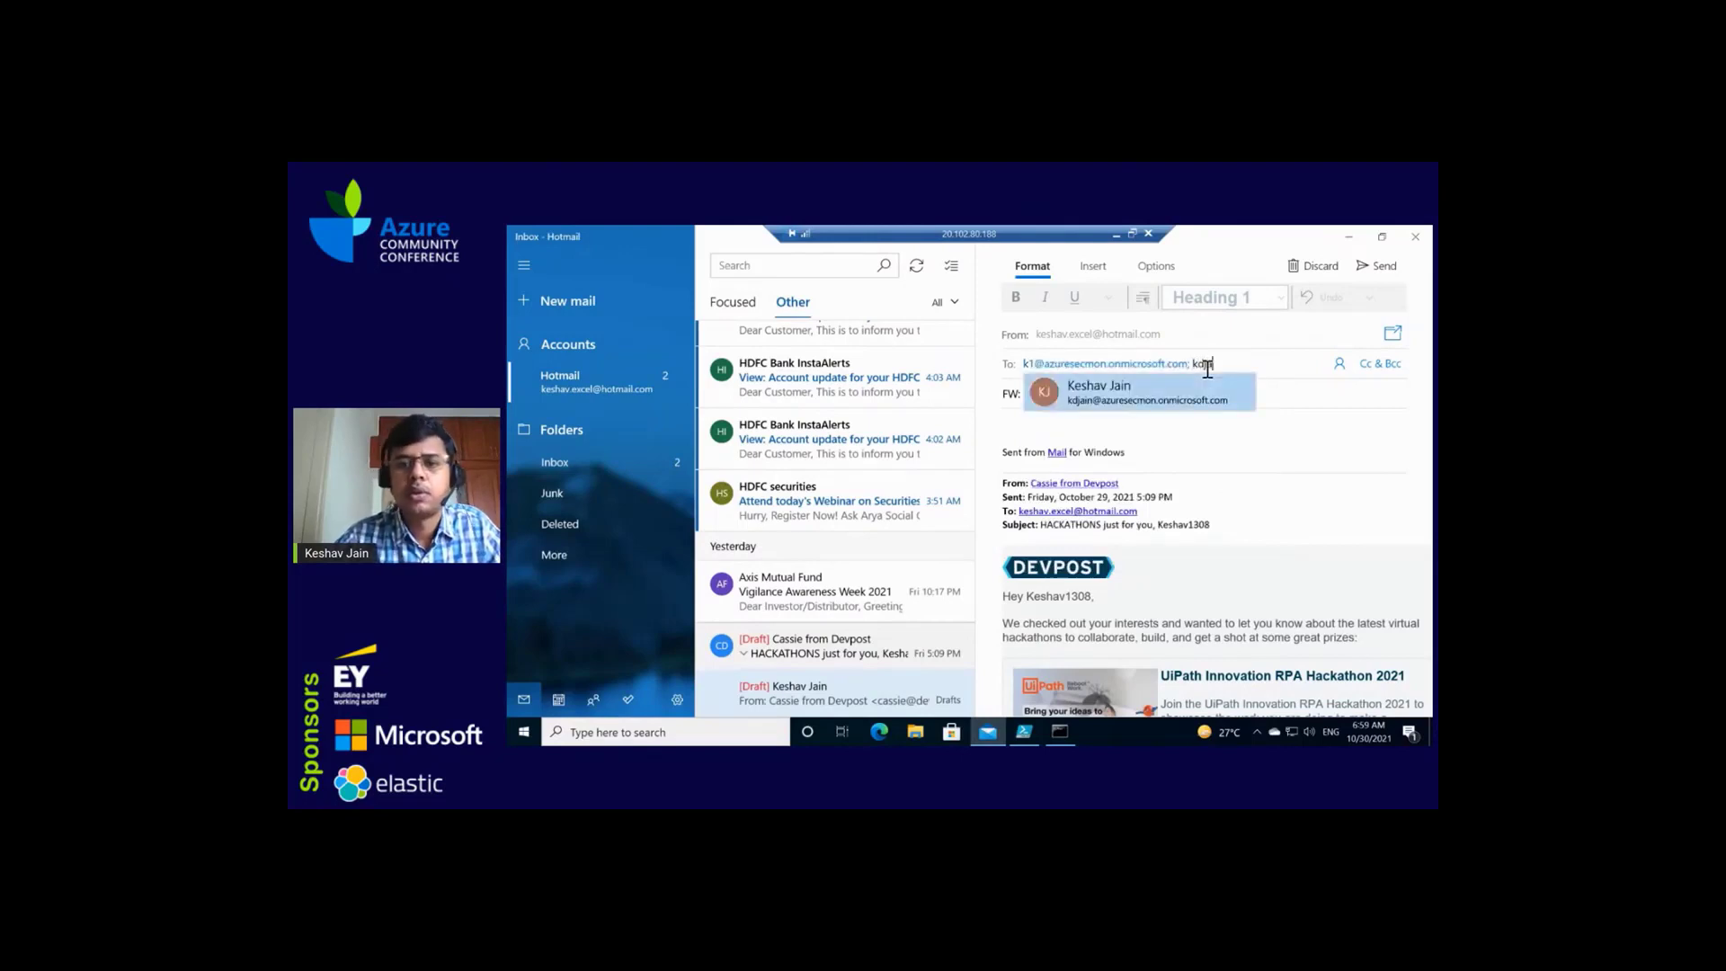
{"action": "left_click", "coordinate": [1208, 389]}
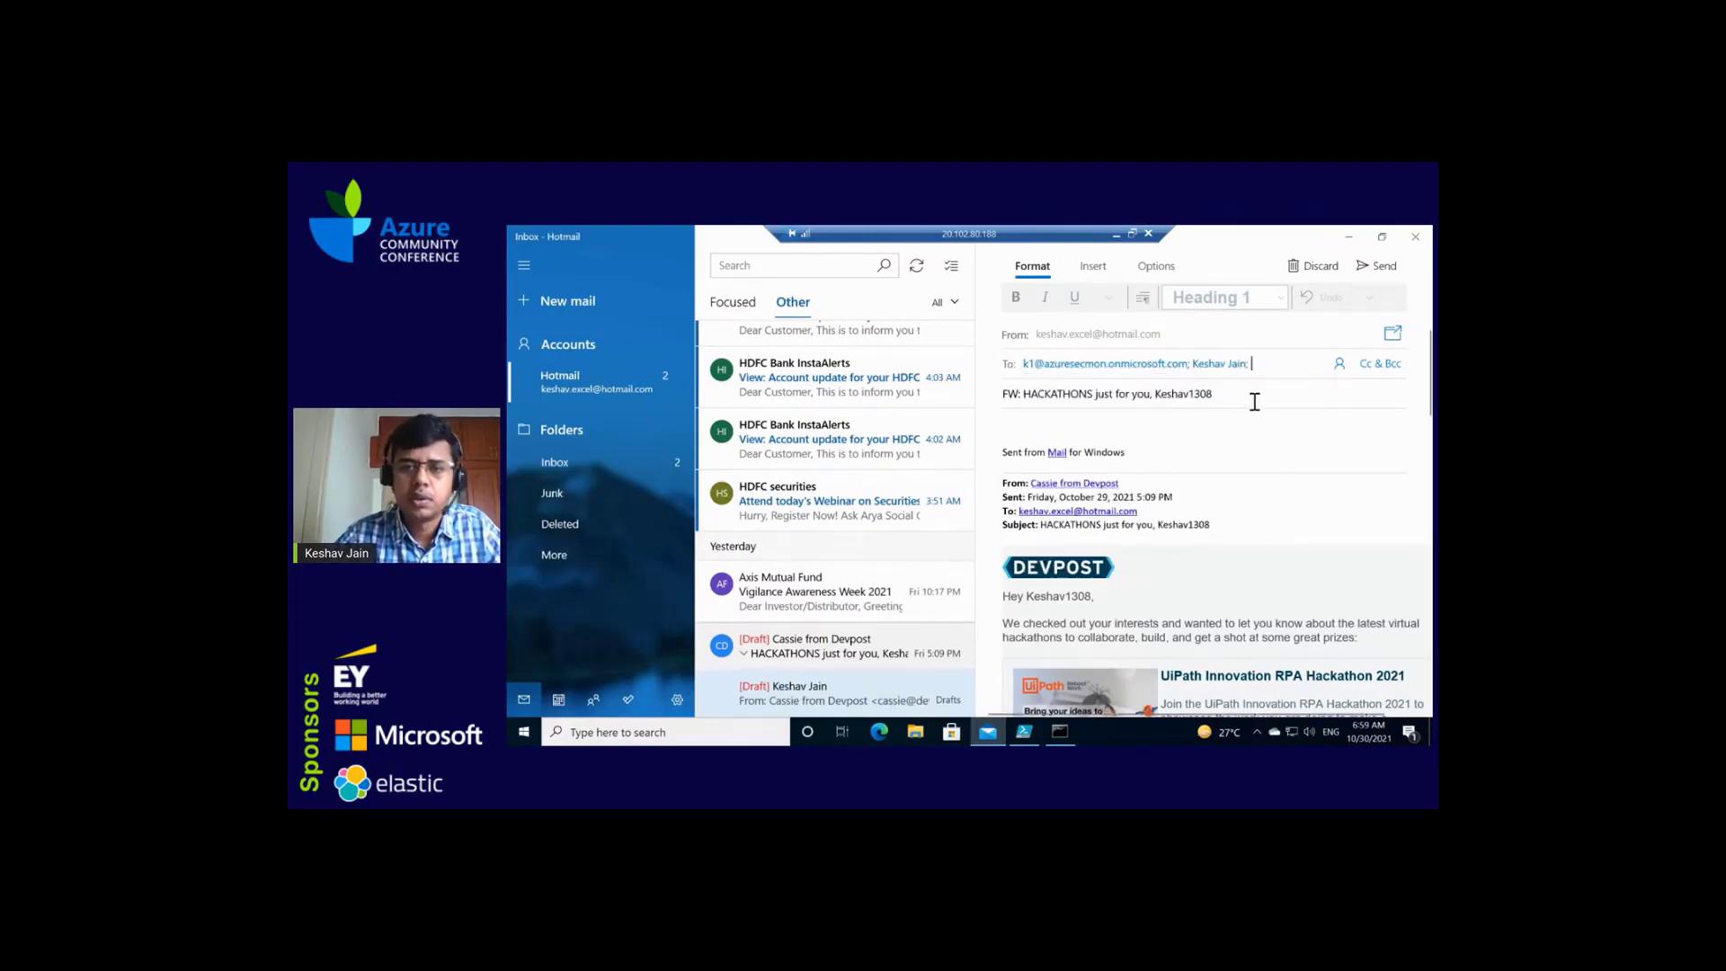
{"action": "left_click", "coordinate": [1200, 426]}
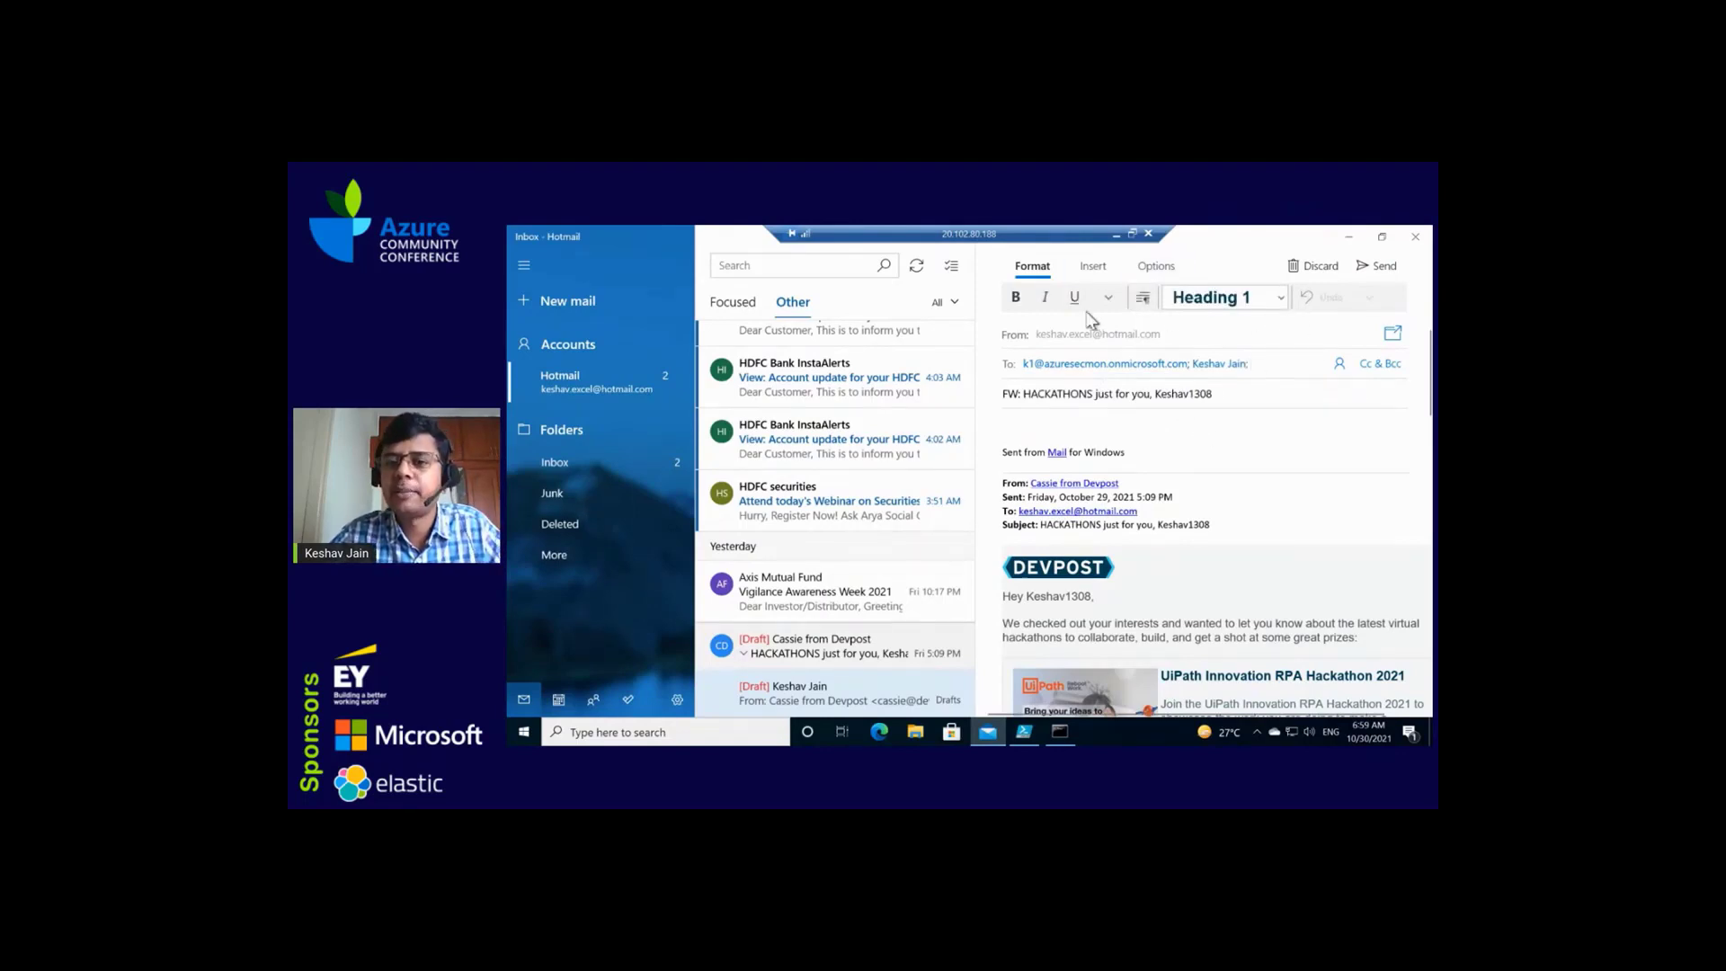
Step: Start attaching files to the forwarded message and check the Downloads and Documents folders for something to attach
{"action": "left_click", "coordinate": [1093, 266]}
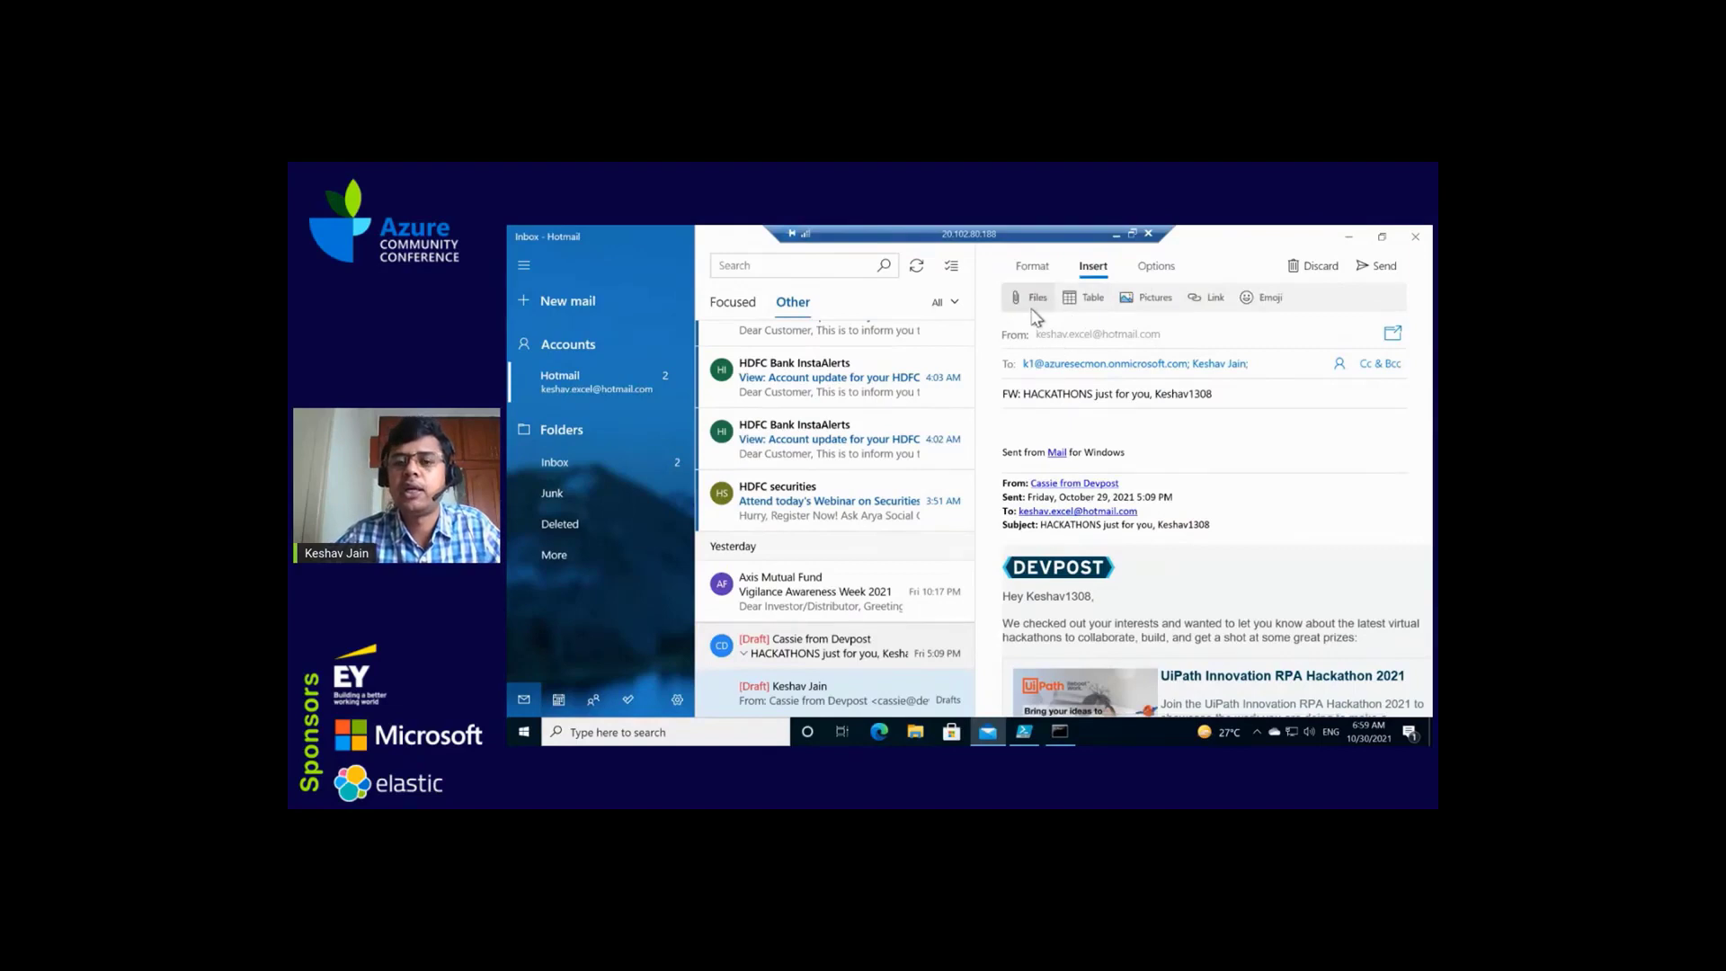
{"action": "left_click", "coordinate": [1036, 298]}
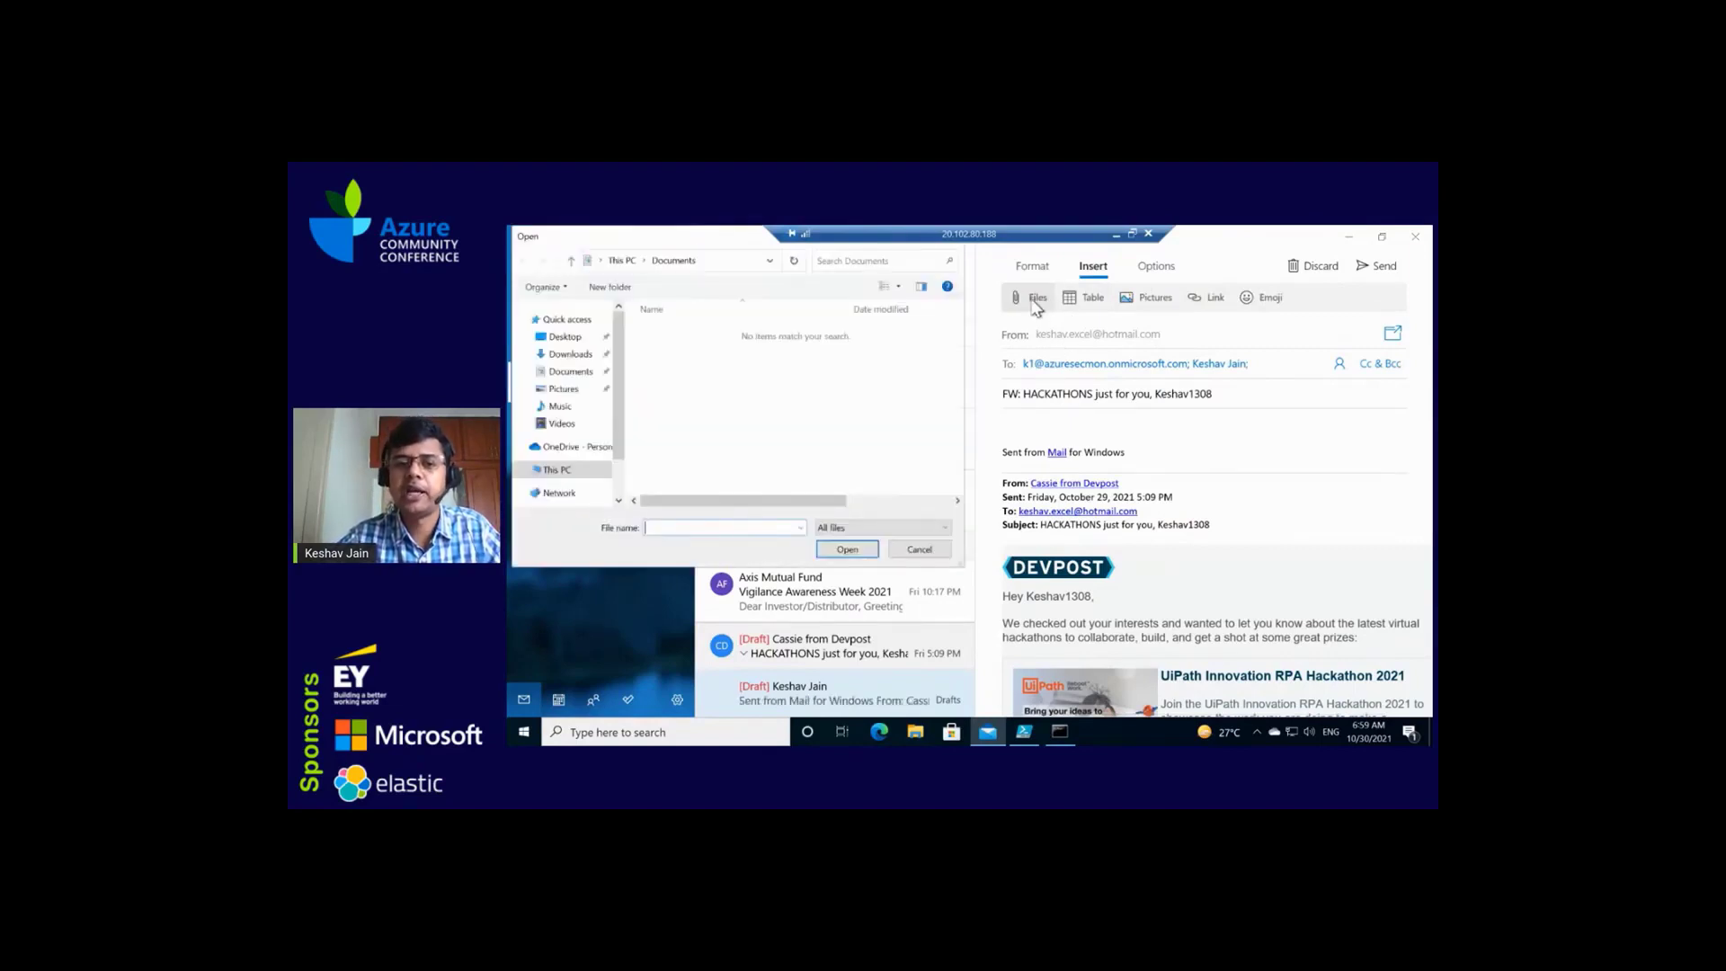
{"action": "left_click", "coordinate": [571, 354]}
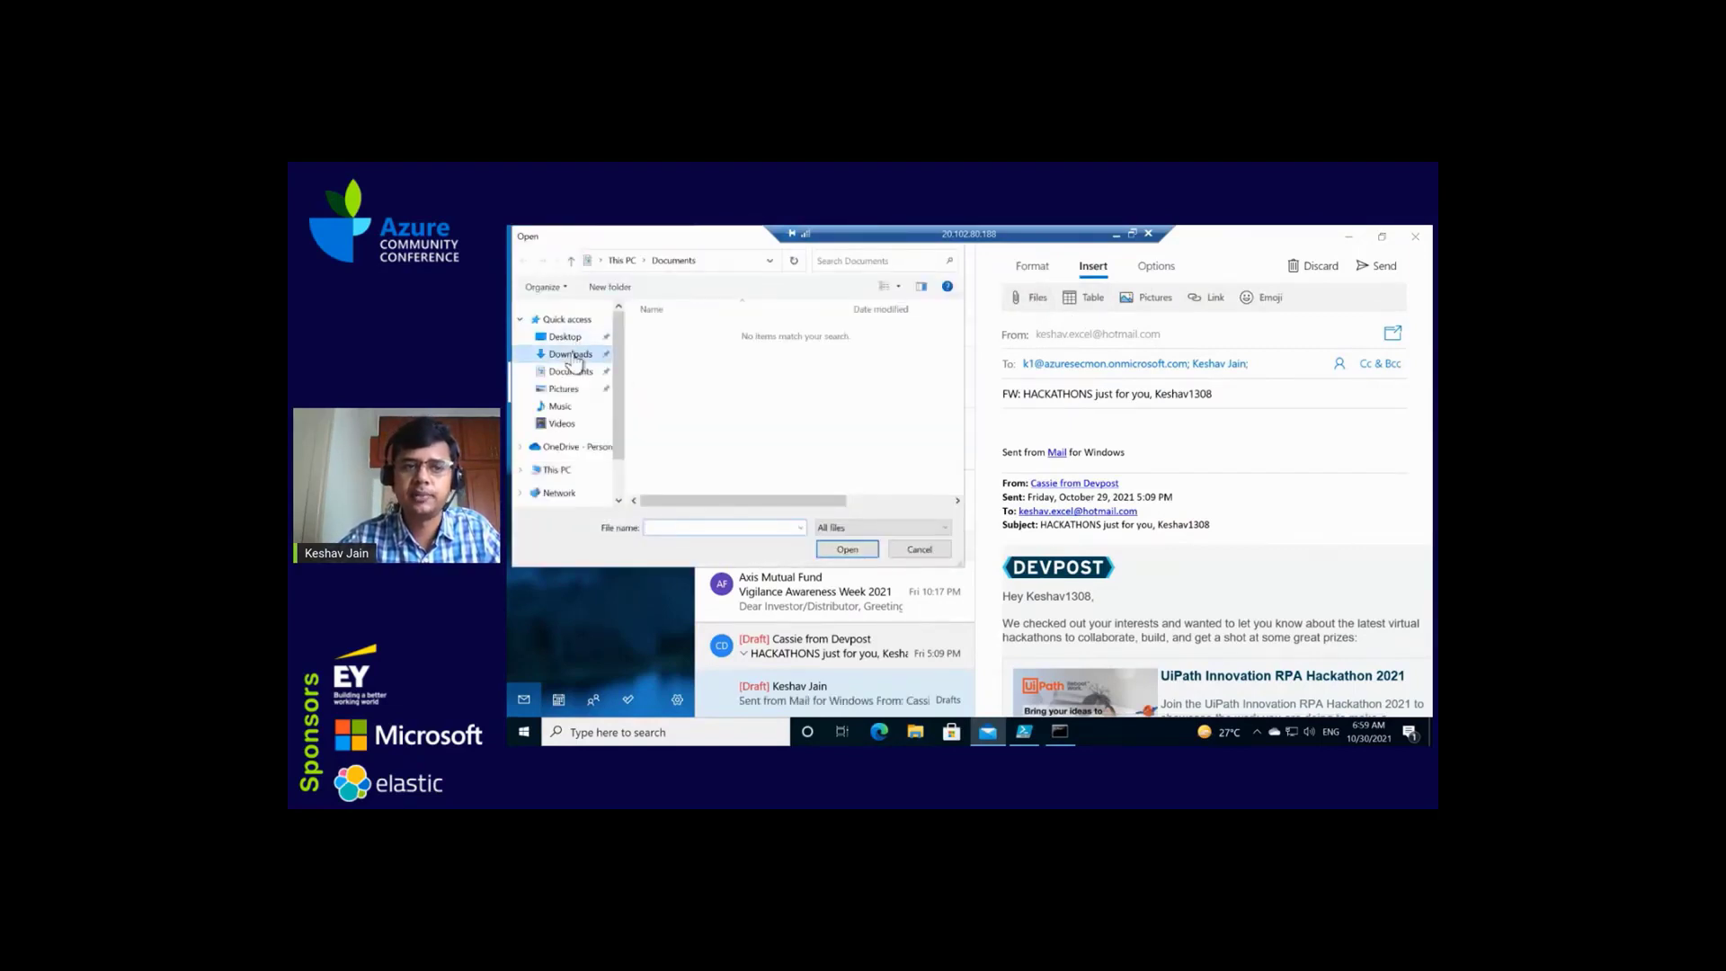
{"action": "left_click", "coordinate": [572, 372]}
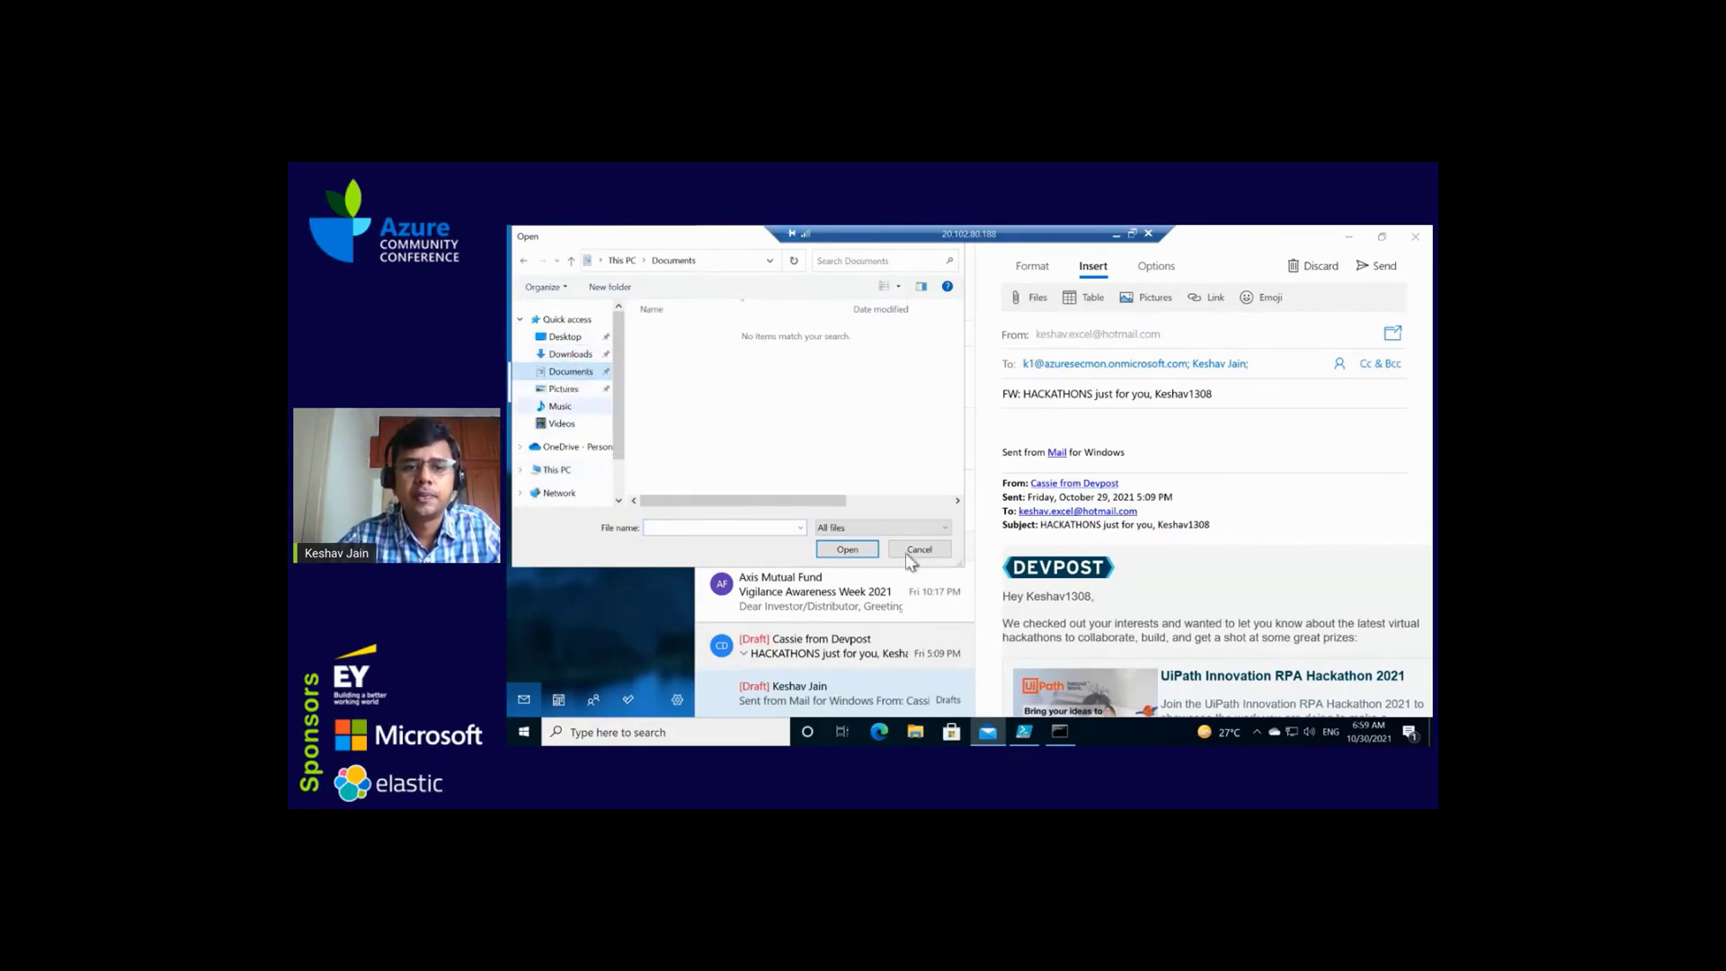
{"action": "left_click", "coordinate": [861, 525]}
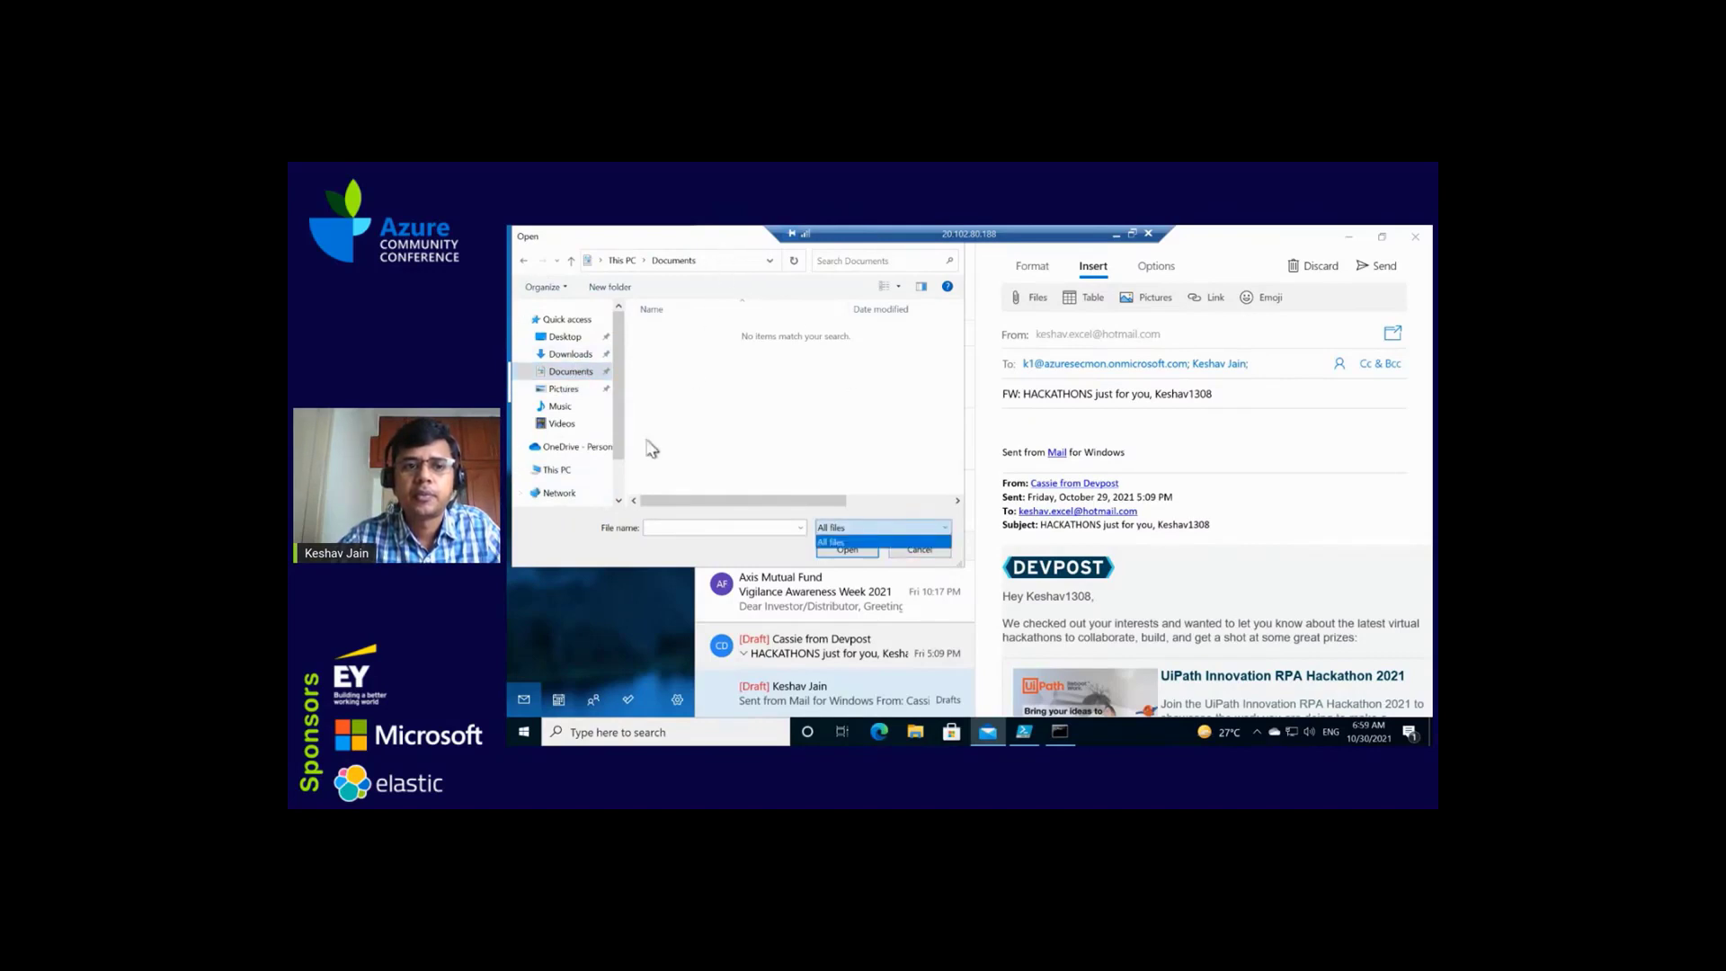
Step: Browse to the WindowsAzure\Config folder on the C: drive and attach both of its files to the message
{"action": "left_click", "coordinate": [567, 473]}
{"action": "left_click", "coordinate": [565, 475]}
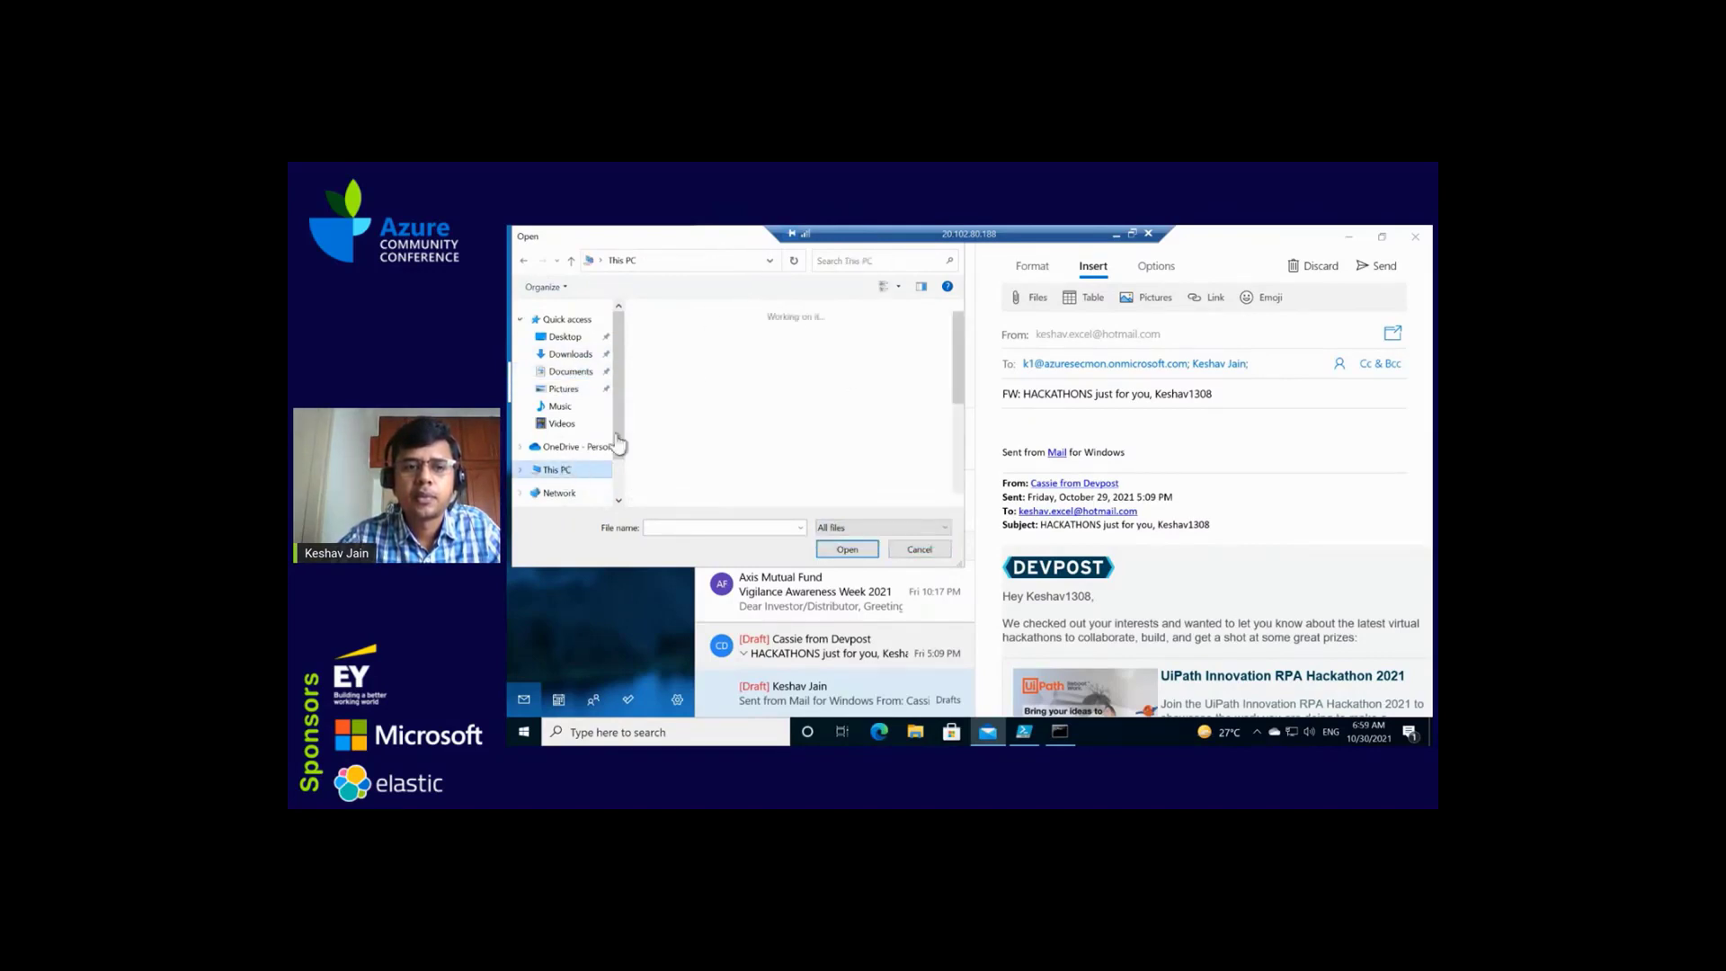
{"action": "scroll", "coordinate": [759, 413], "scroll_direction": "down", "scroll_amount": 3}
{"action": "double_click", "coordinate": [752, 430]}
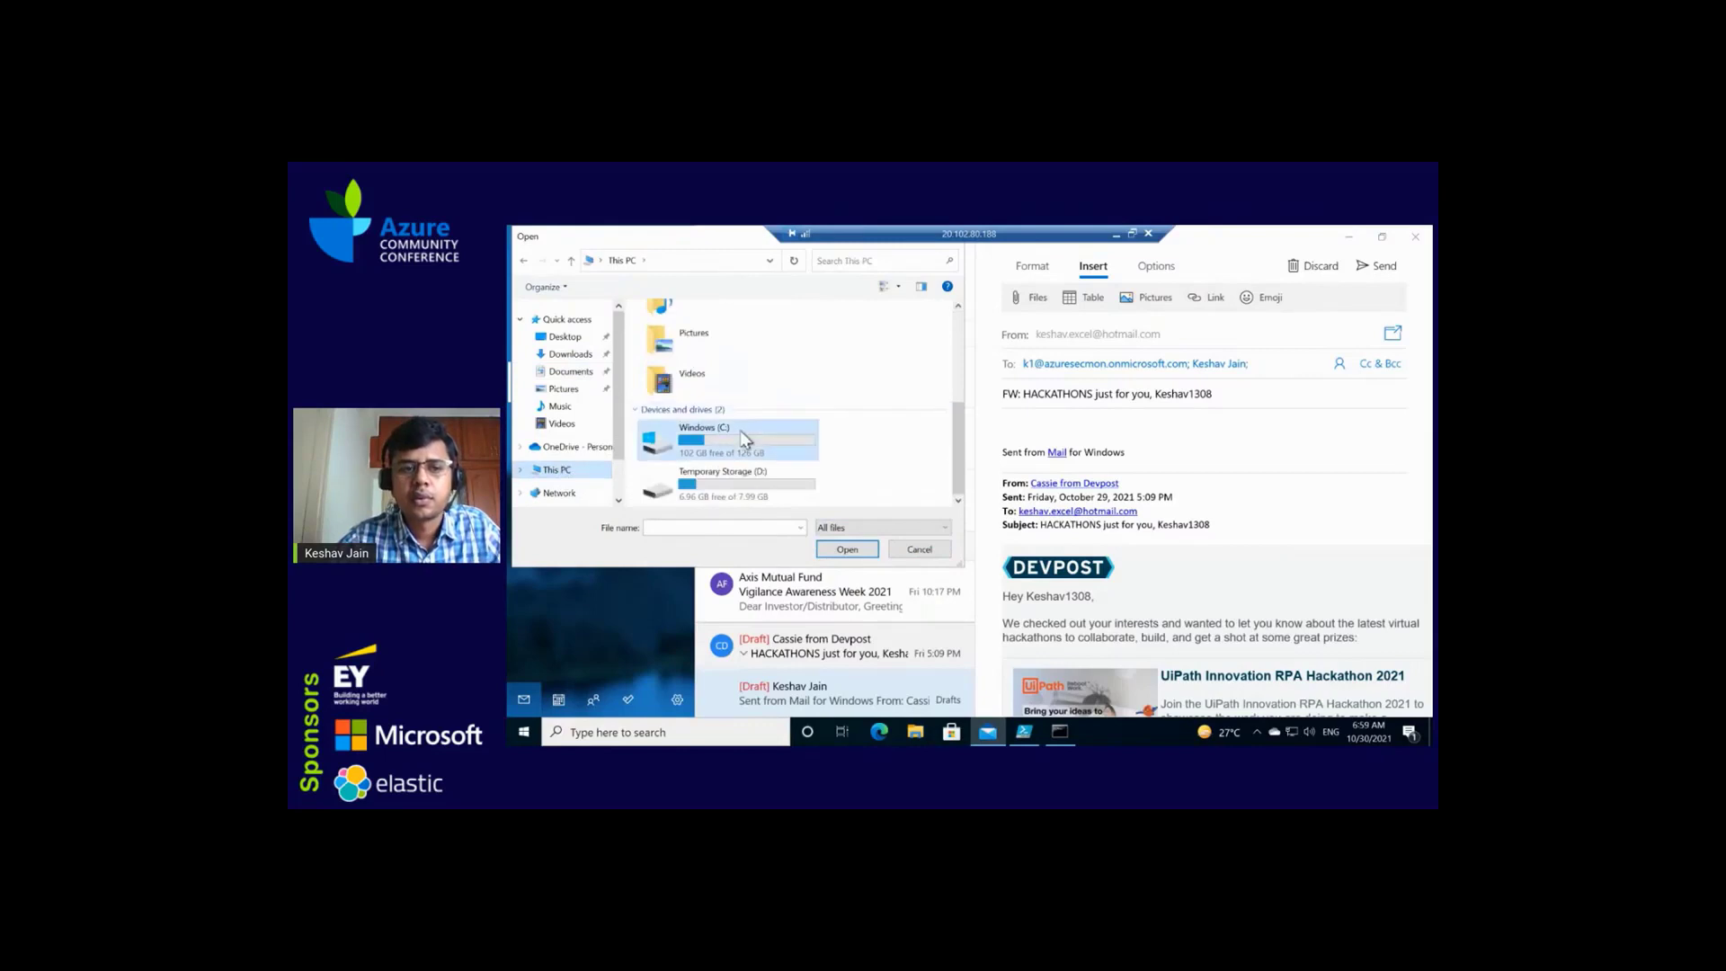
{"action": "double_click", "coordinate": [743, 439]}
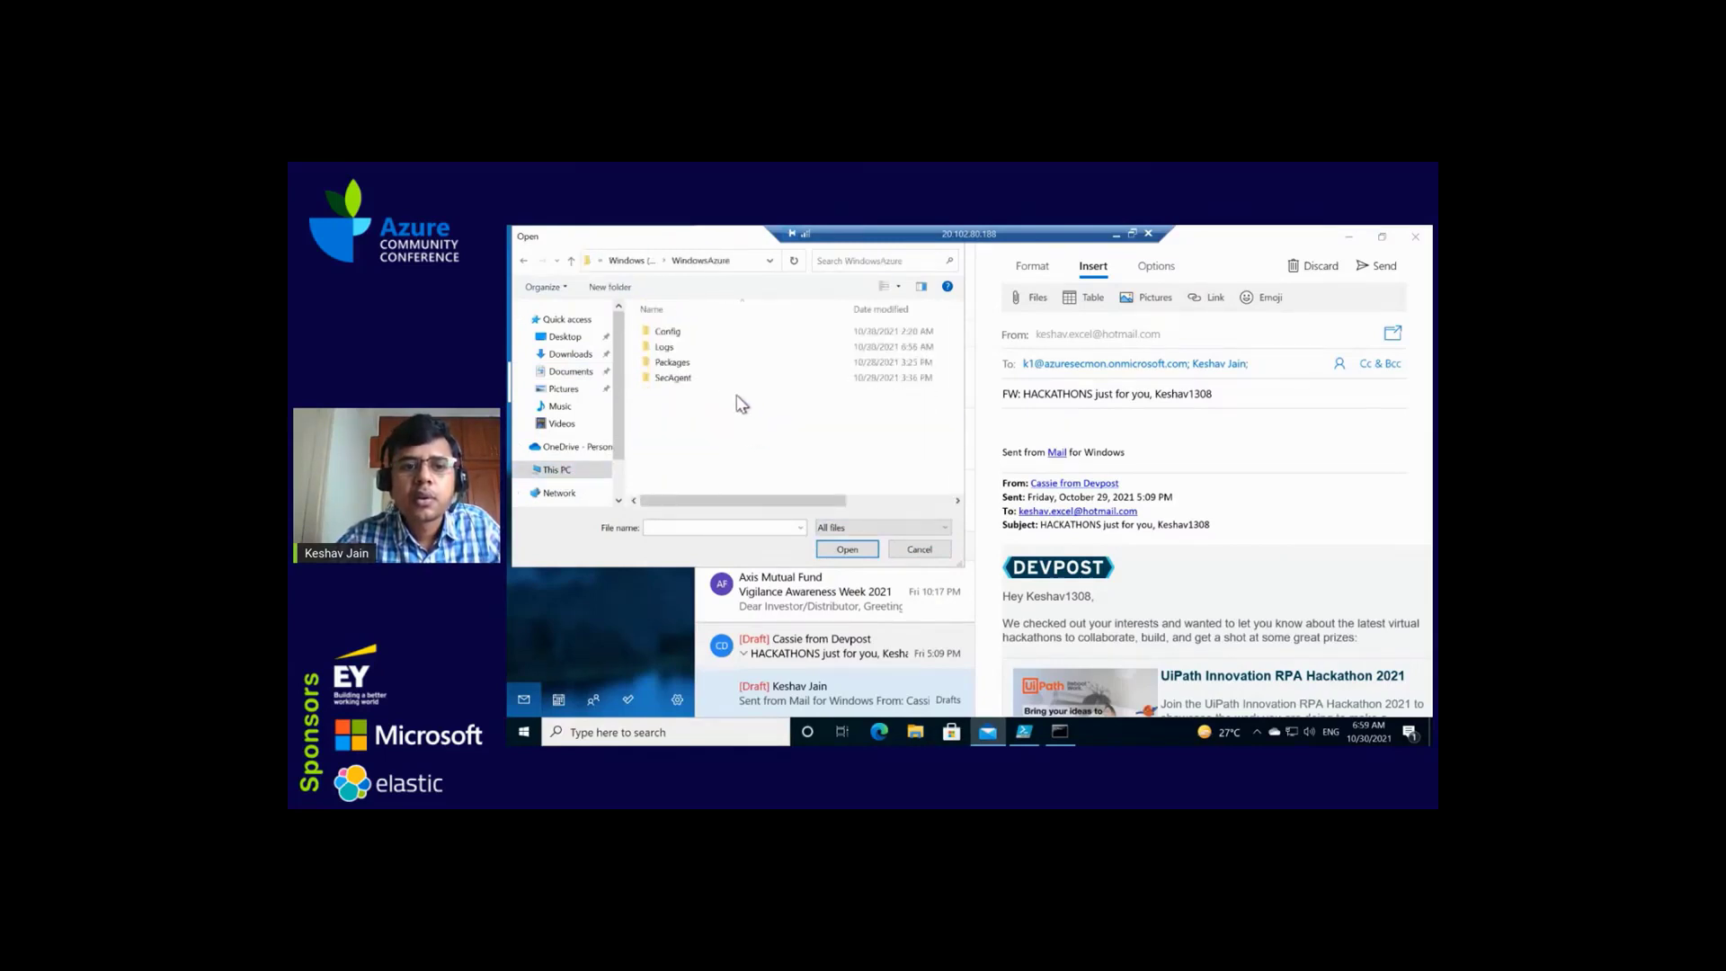
{"action": "double_click", "coordinate": [667, 332]}
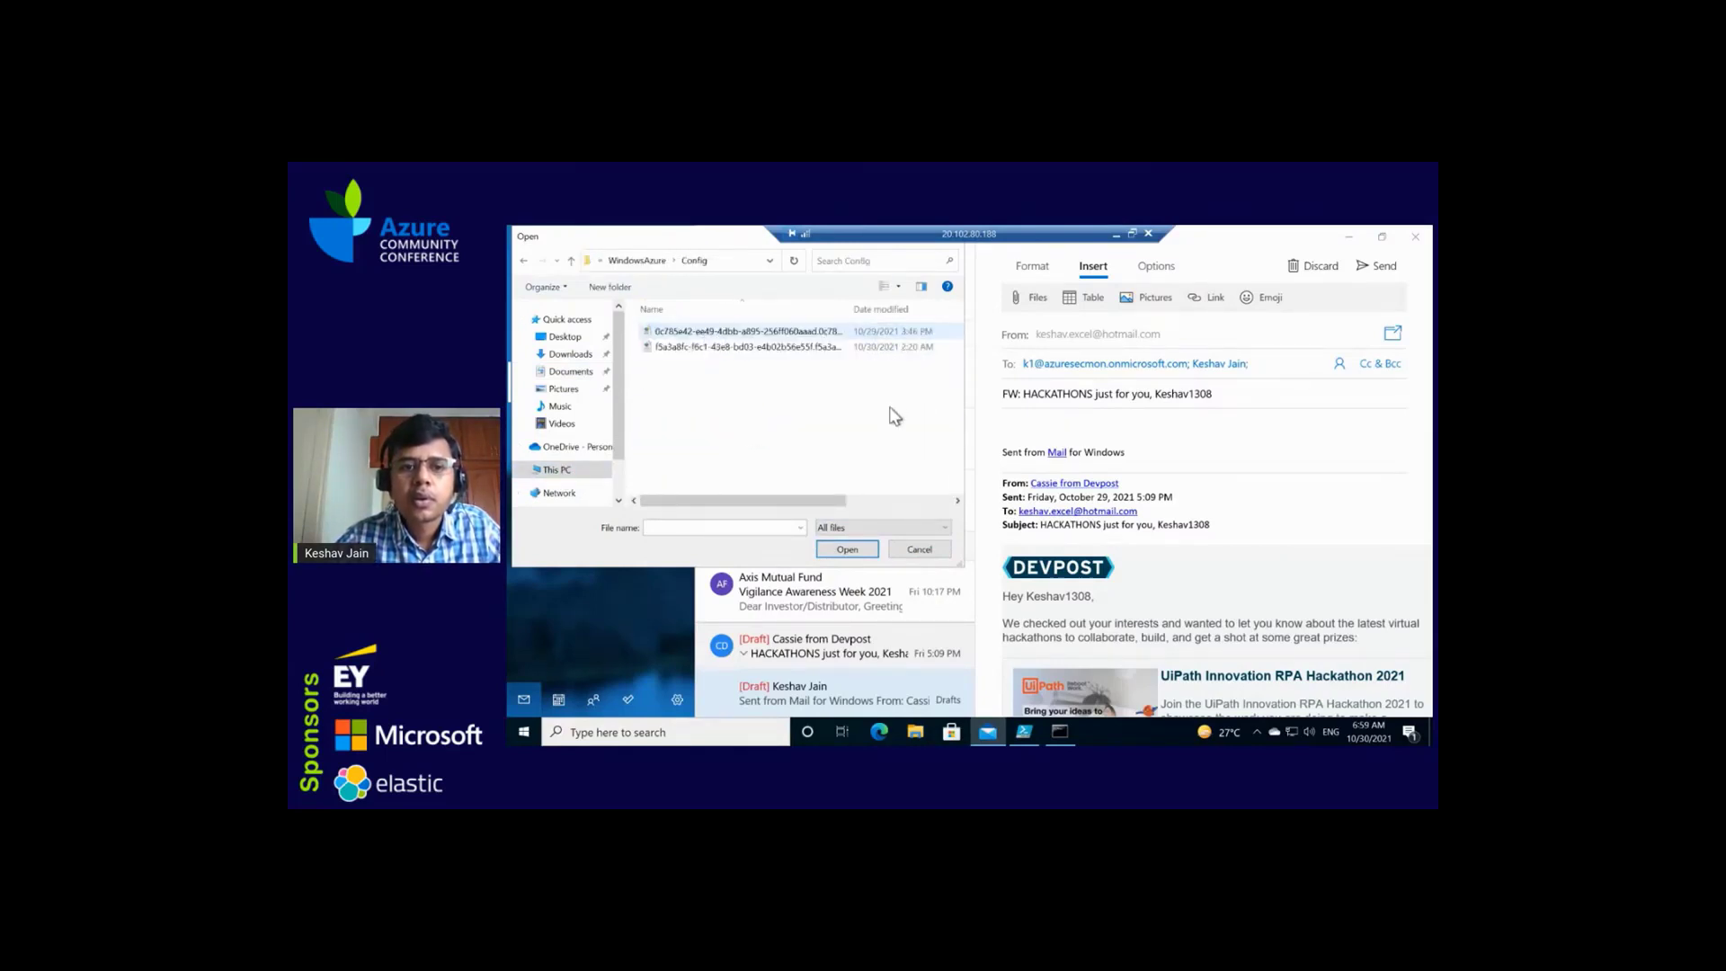
{"action": "left_click_drag", "start_coordinate": [732, 319], "coordinate": [890, 406]}
{"action": "left_click", "coordinate": [846, 549]}
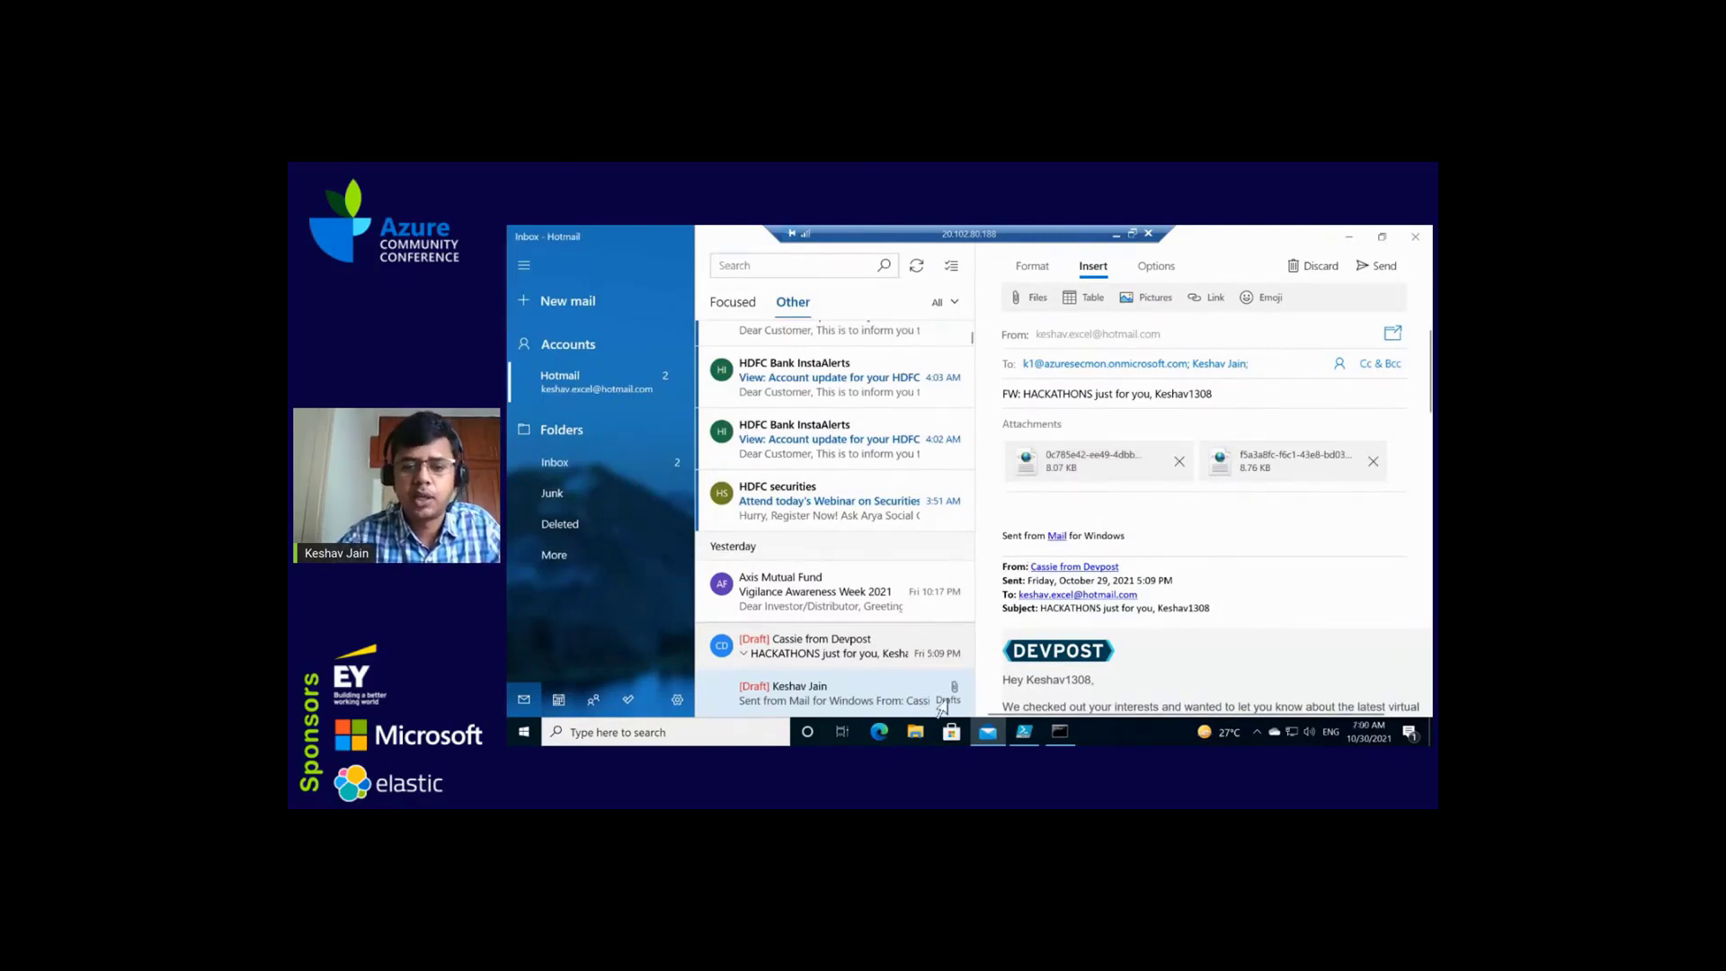
Step: Switch to Microsoft Edge and search the web for "azure sentinel futureazuresec"
{"action": "left_click", "coordinate": [879, 731]}
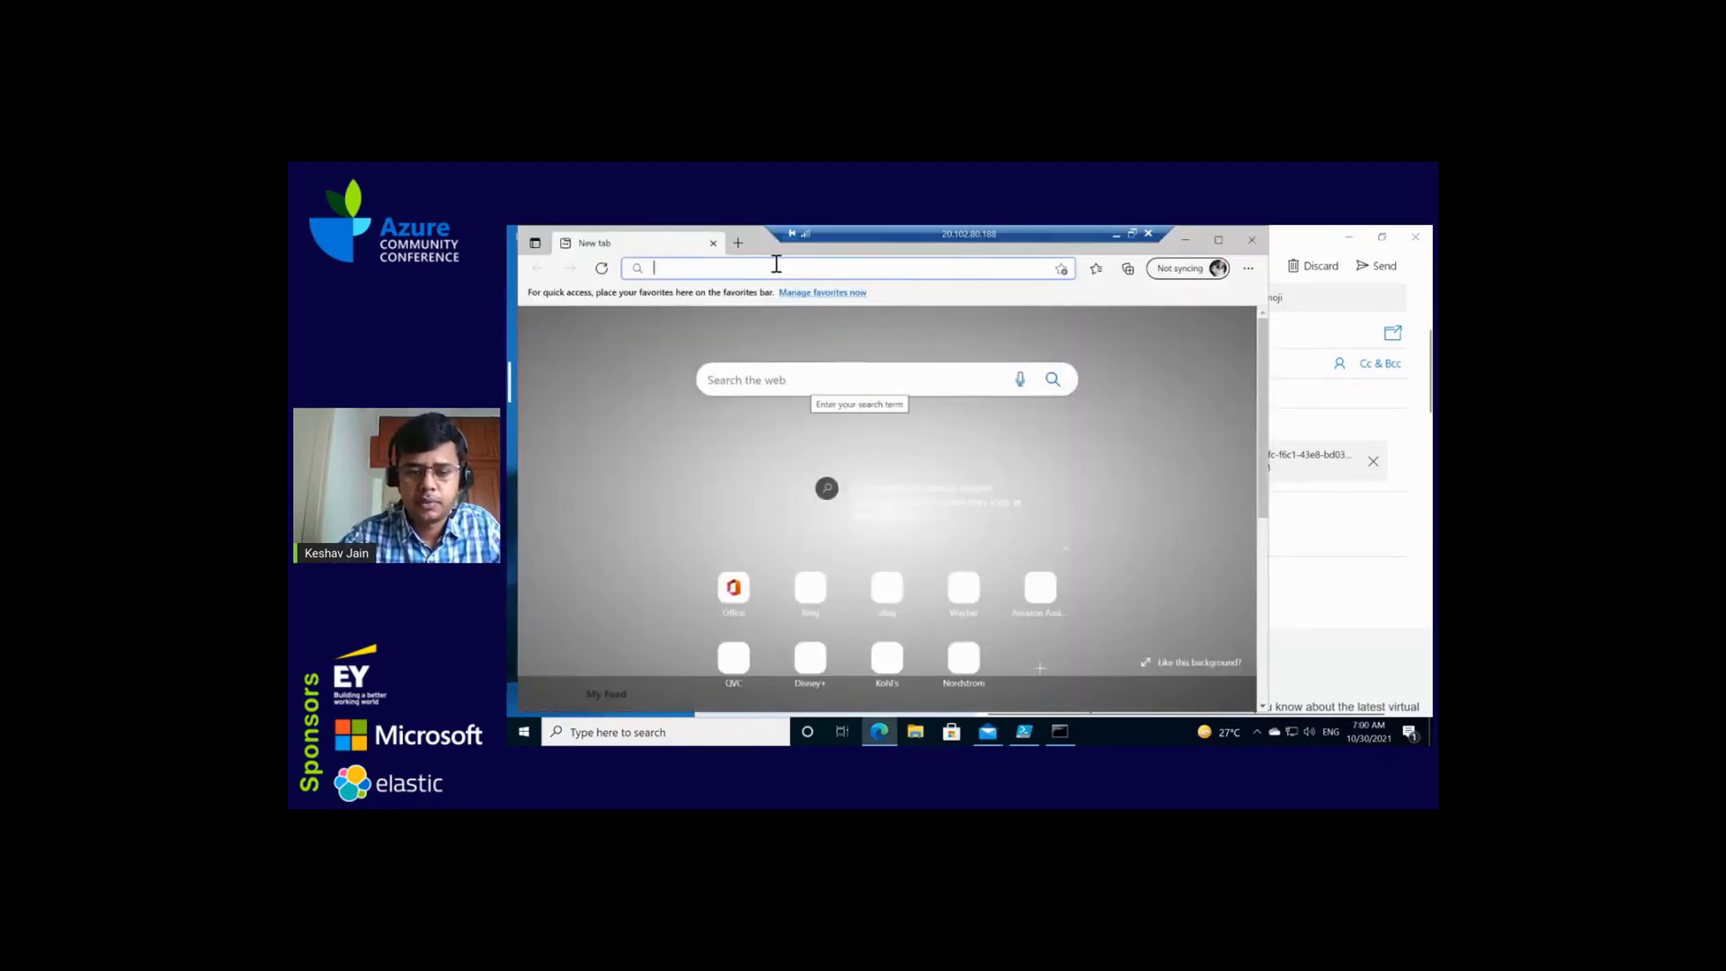
{"action": "type", "text": "bing"}
{"action": "key", "text": "Return"}
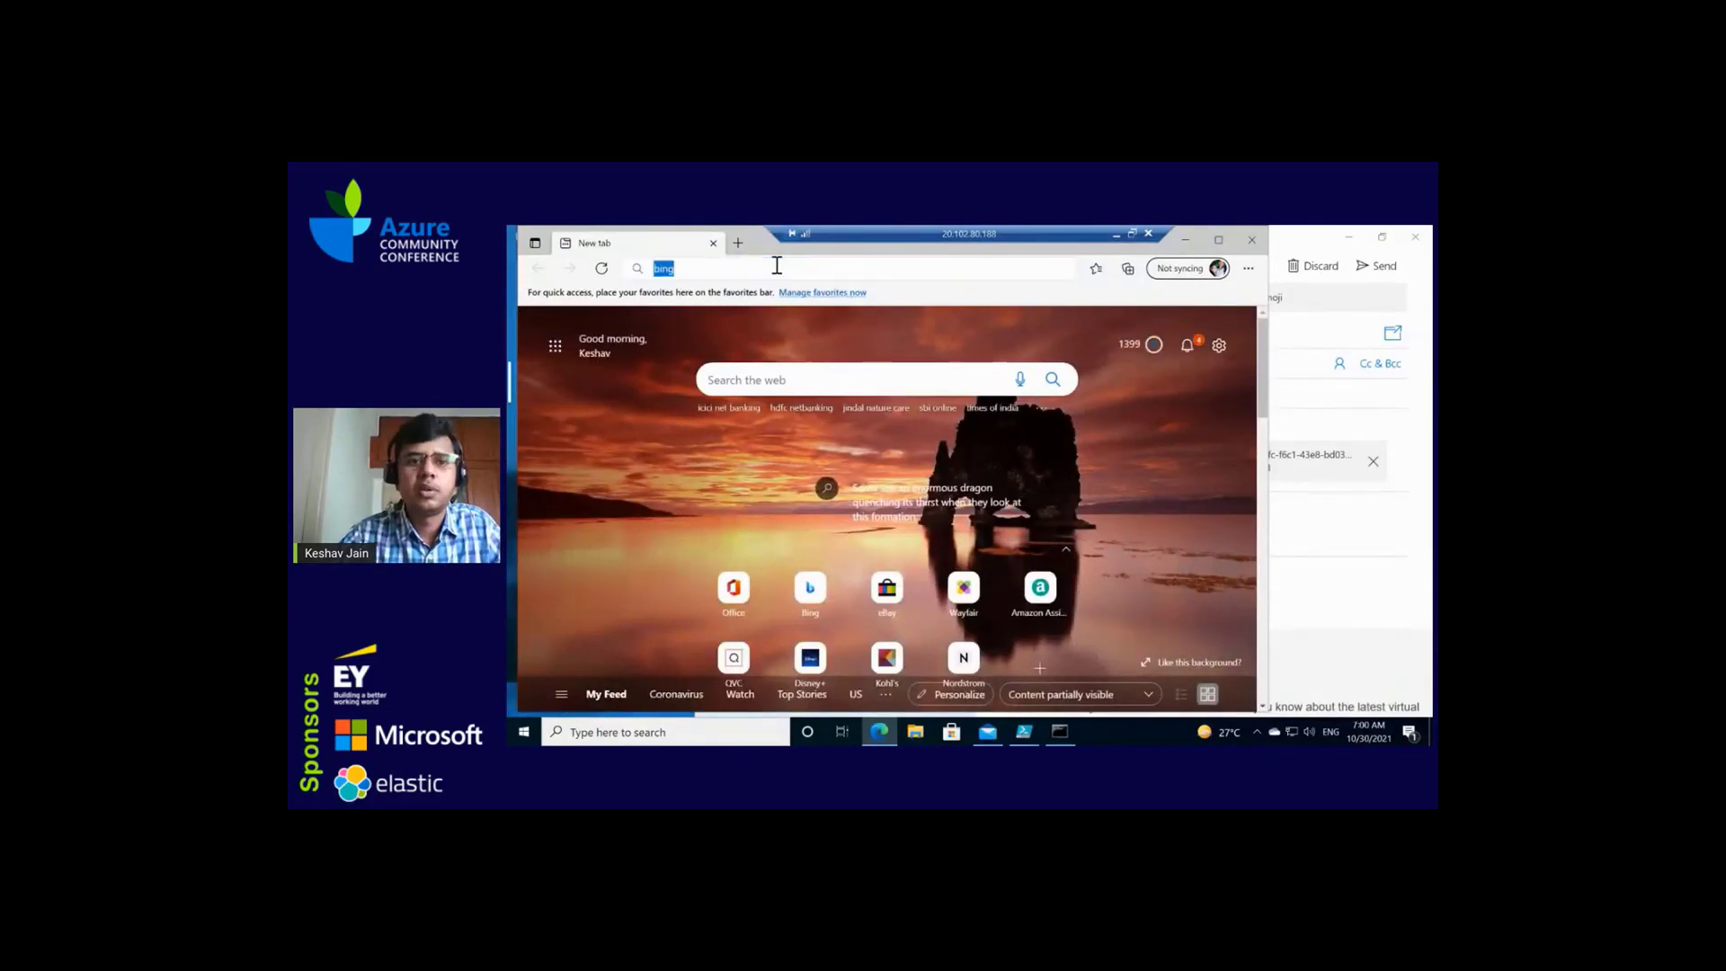
{"action": "left_click", "coordinate": [776, 265]}
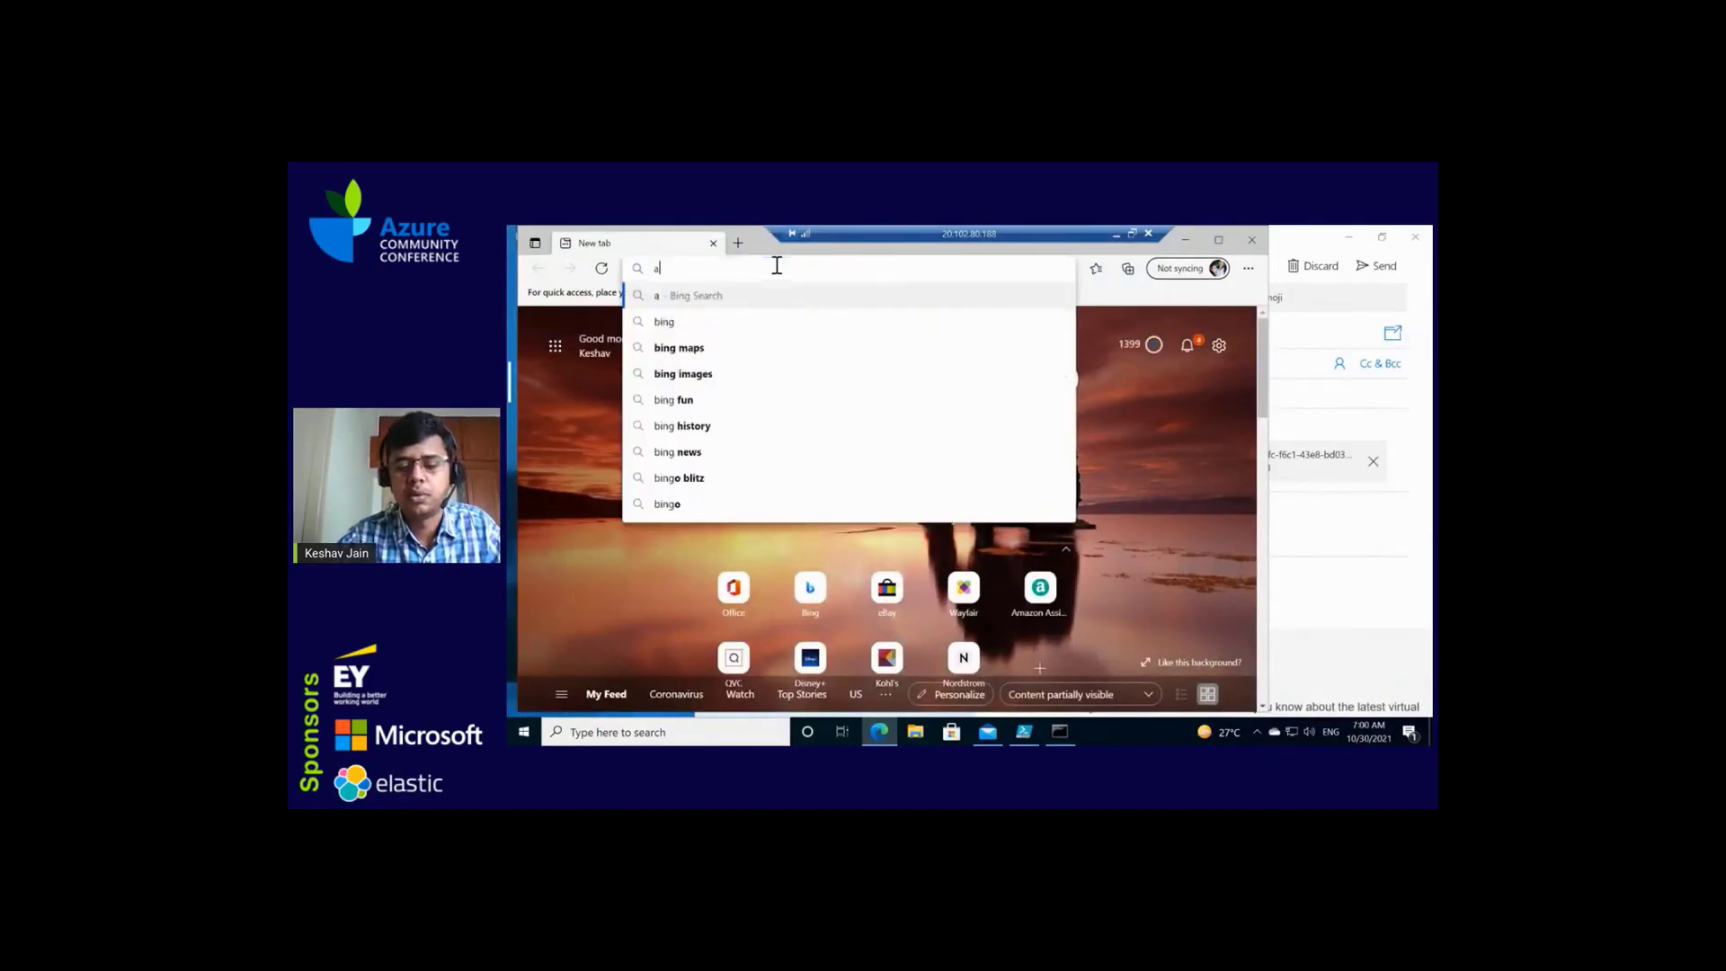
{"action": "type", "text": "azure sentinel futureazuresec"}
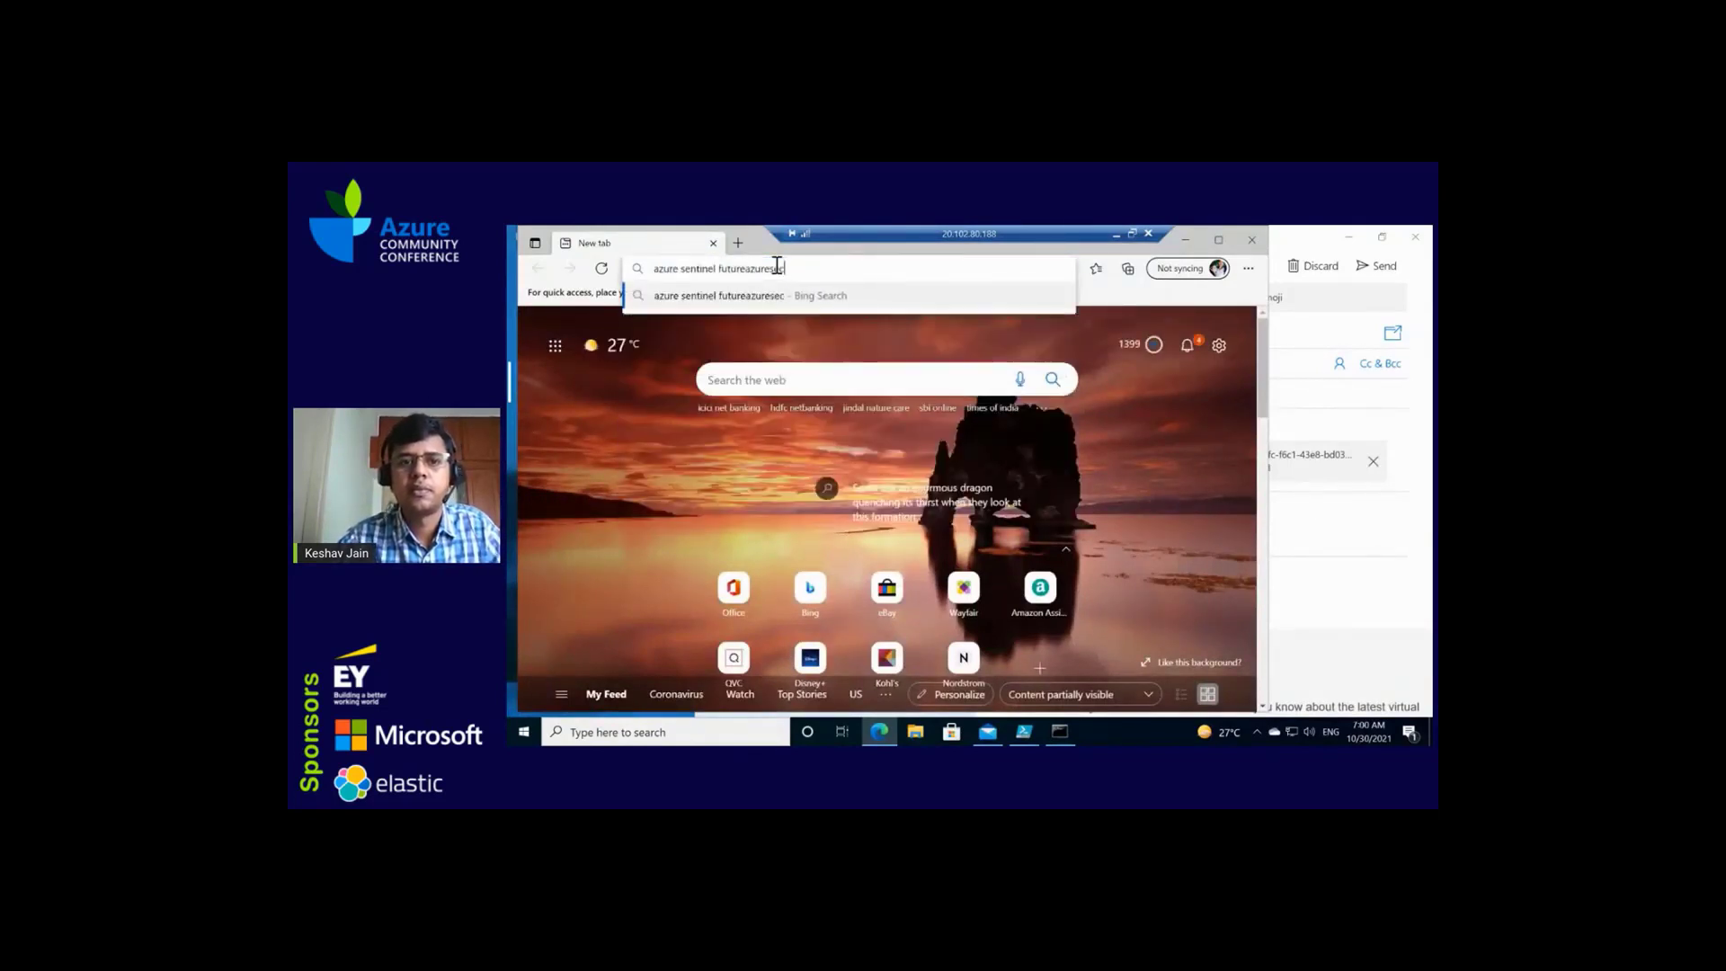
{"action": "key", "text": "Return"}
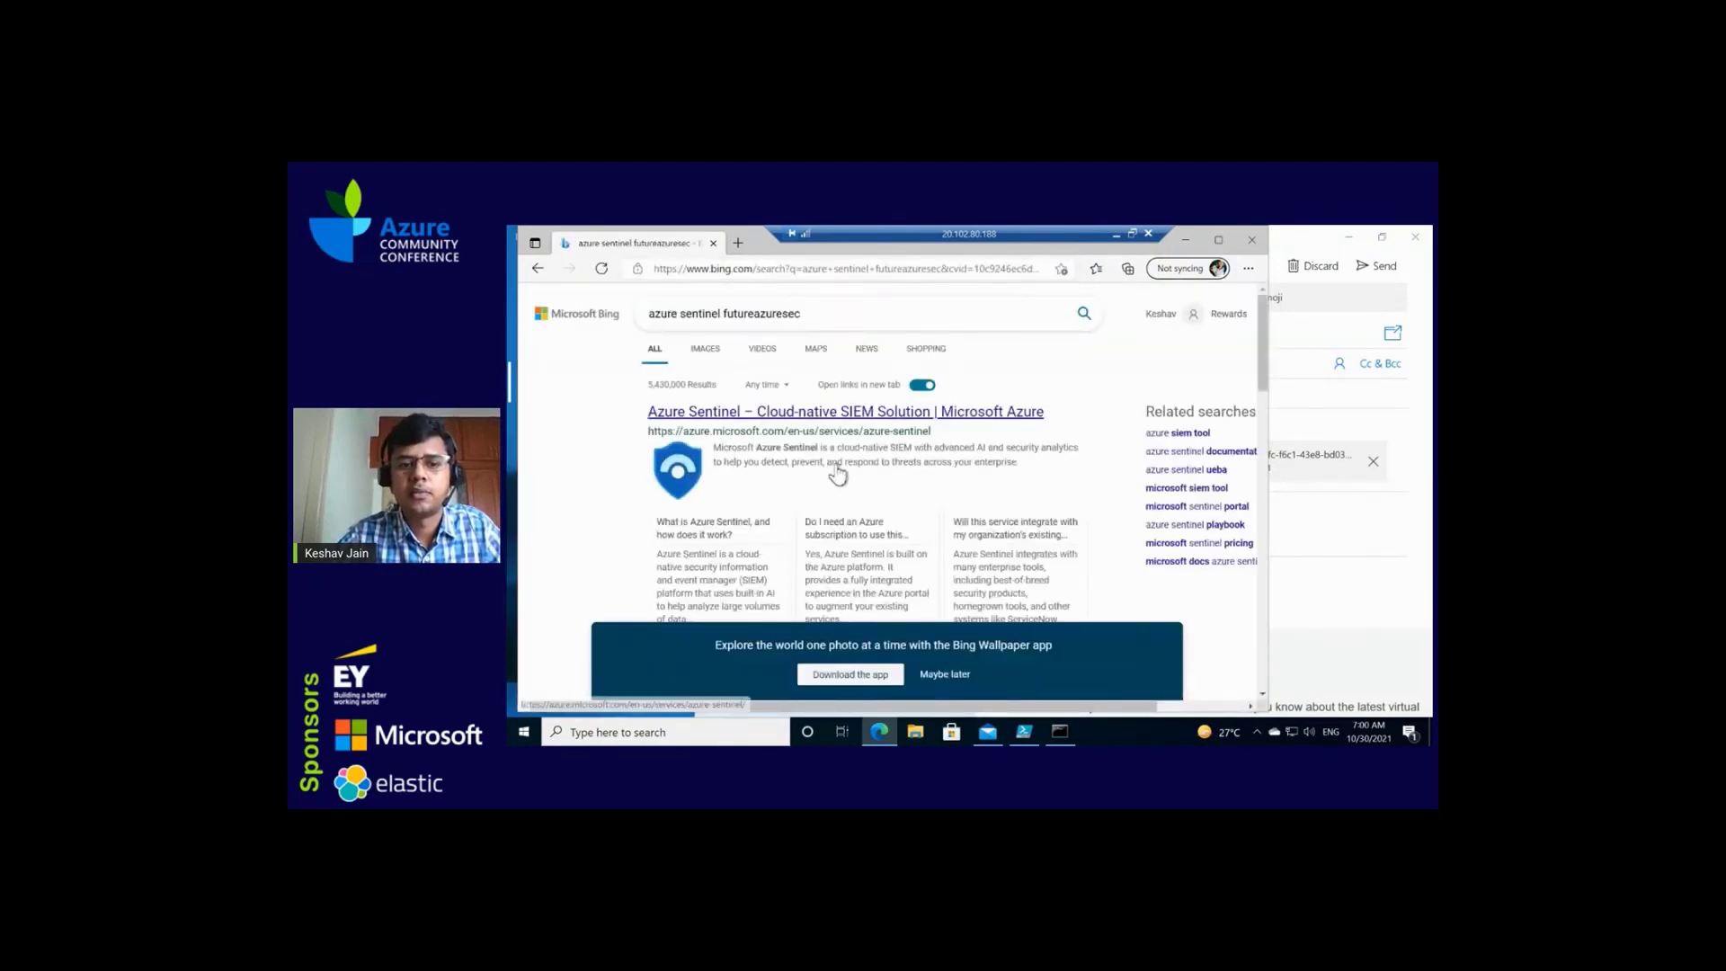
Step: Open the "Advanced multistage attack detection in Azure Sentinel" article from the search results and copy its address
{"action": "scroll", "coordinate": [836, 474], "scroll_direction": "down", "scroll_amount": 8}
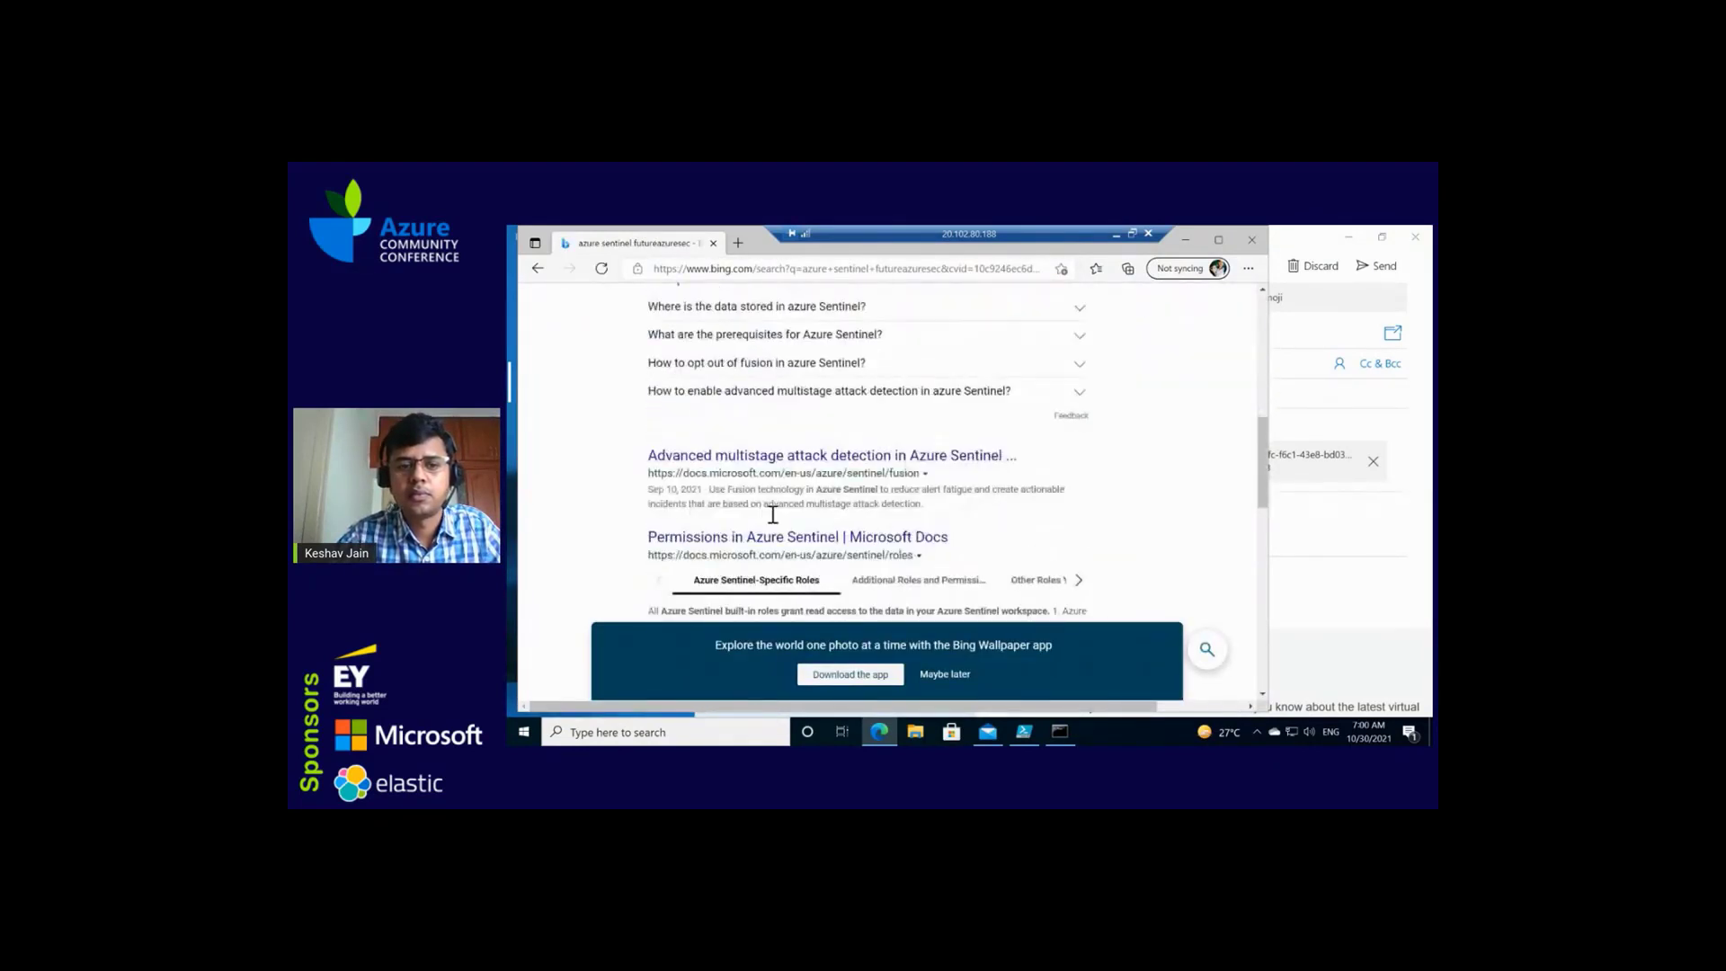
{"action": "left_click", "coordinate": [745, 457]}
{"action": "left_click", "coordinate": [970, 269]}
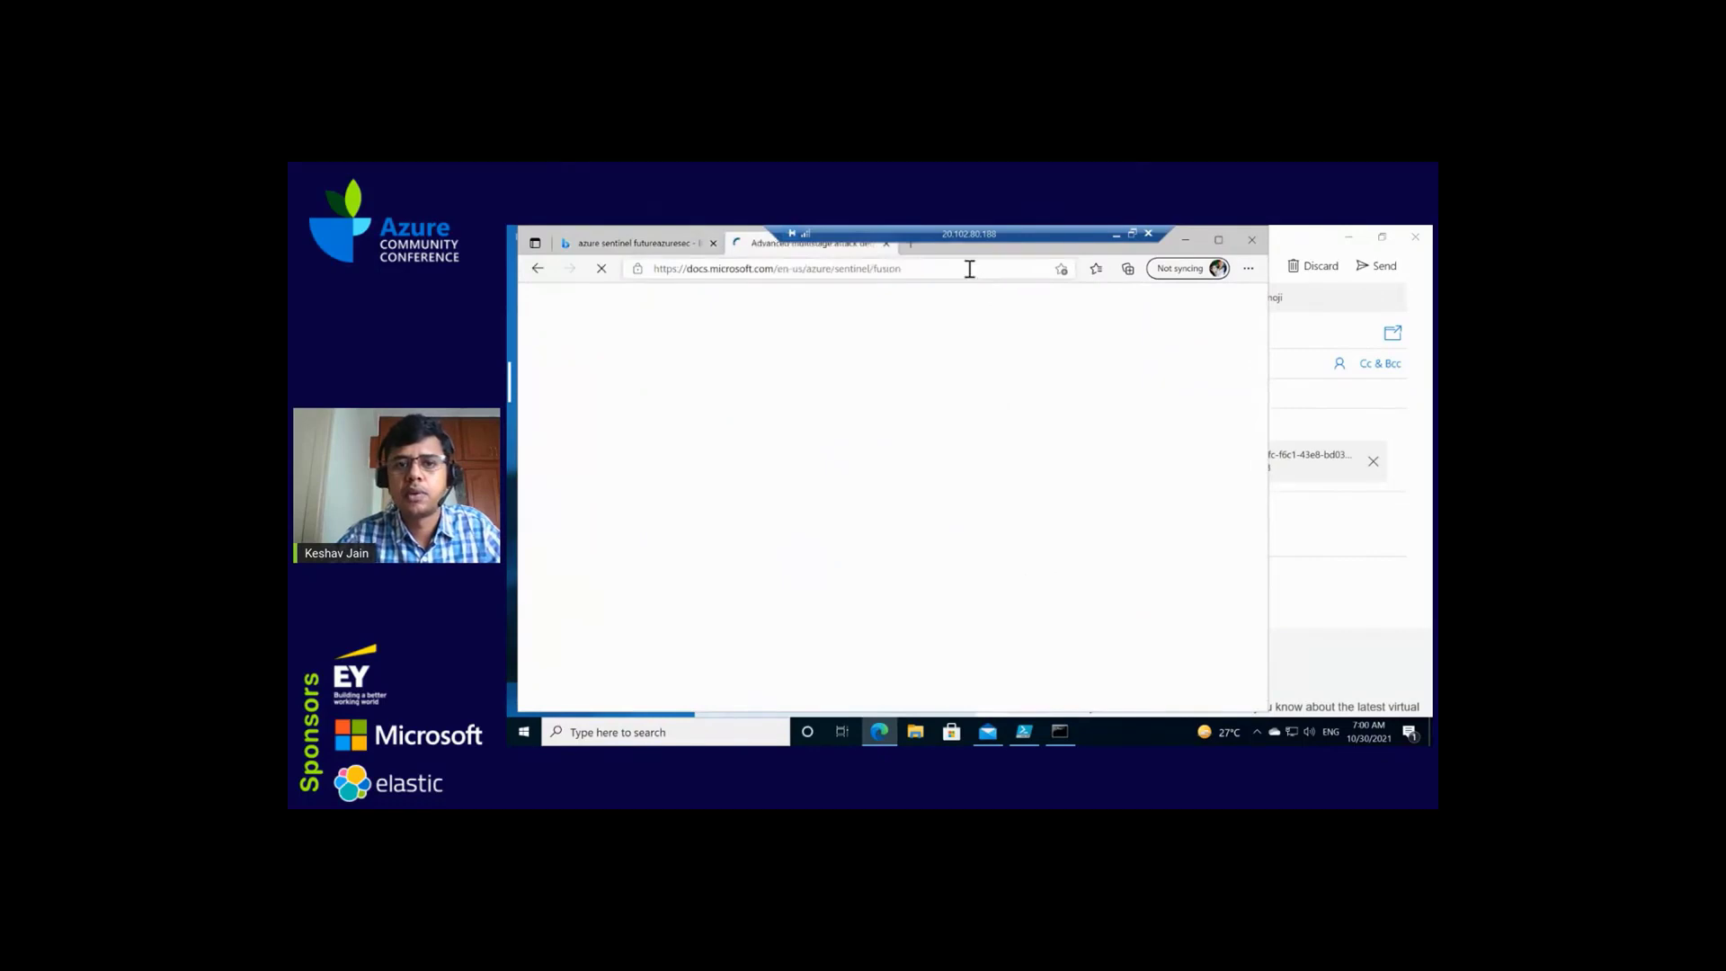
Step: Insert the copied Microsoft Docs article link above the signature in the forwarded message and send it
{"action": "left_click", "coordinate": [1381, 537]}
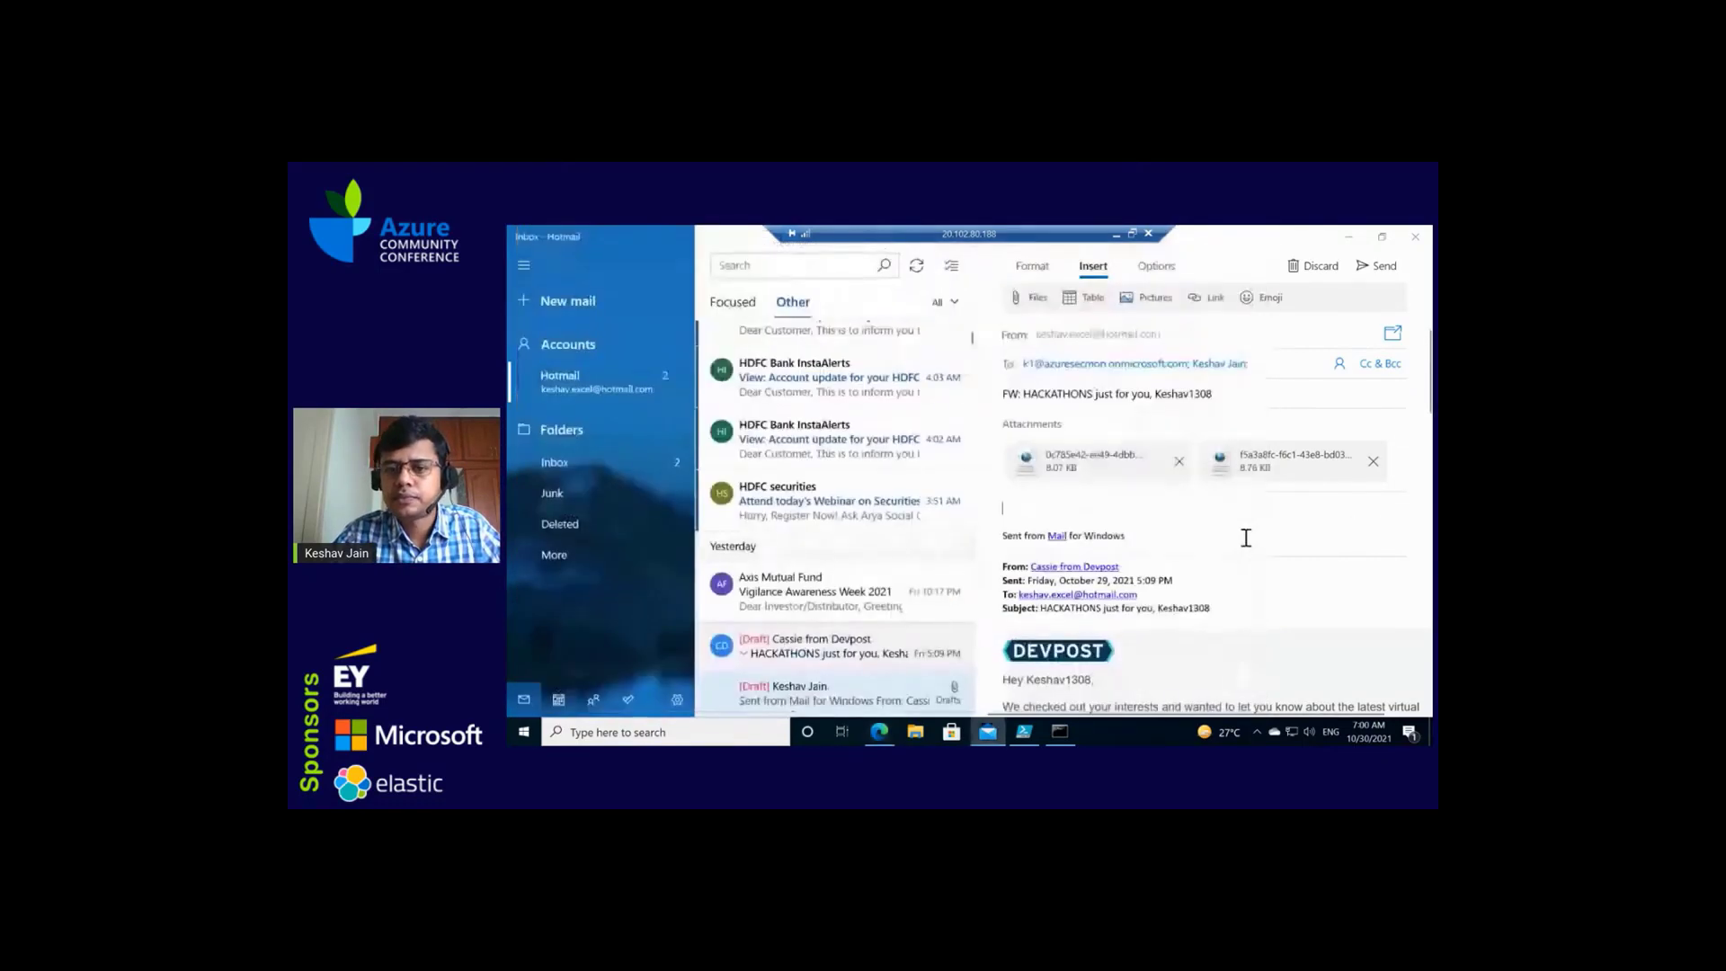
{"action": "type", "text": "Advanced multistage attack detection in Azure Sentinel | Microsoft Docs"}
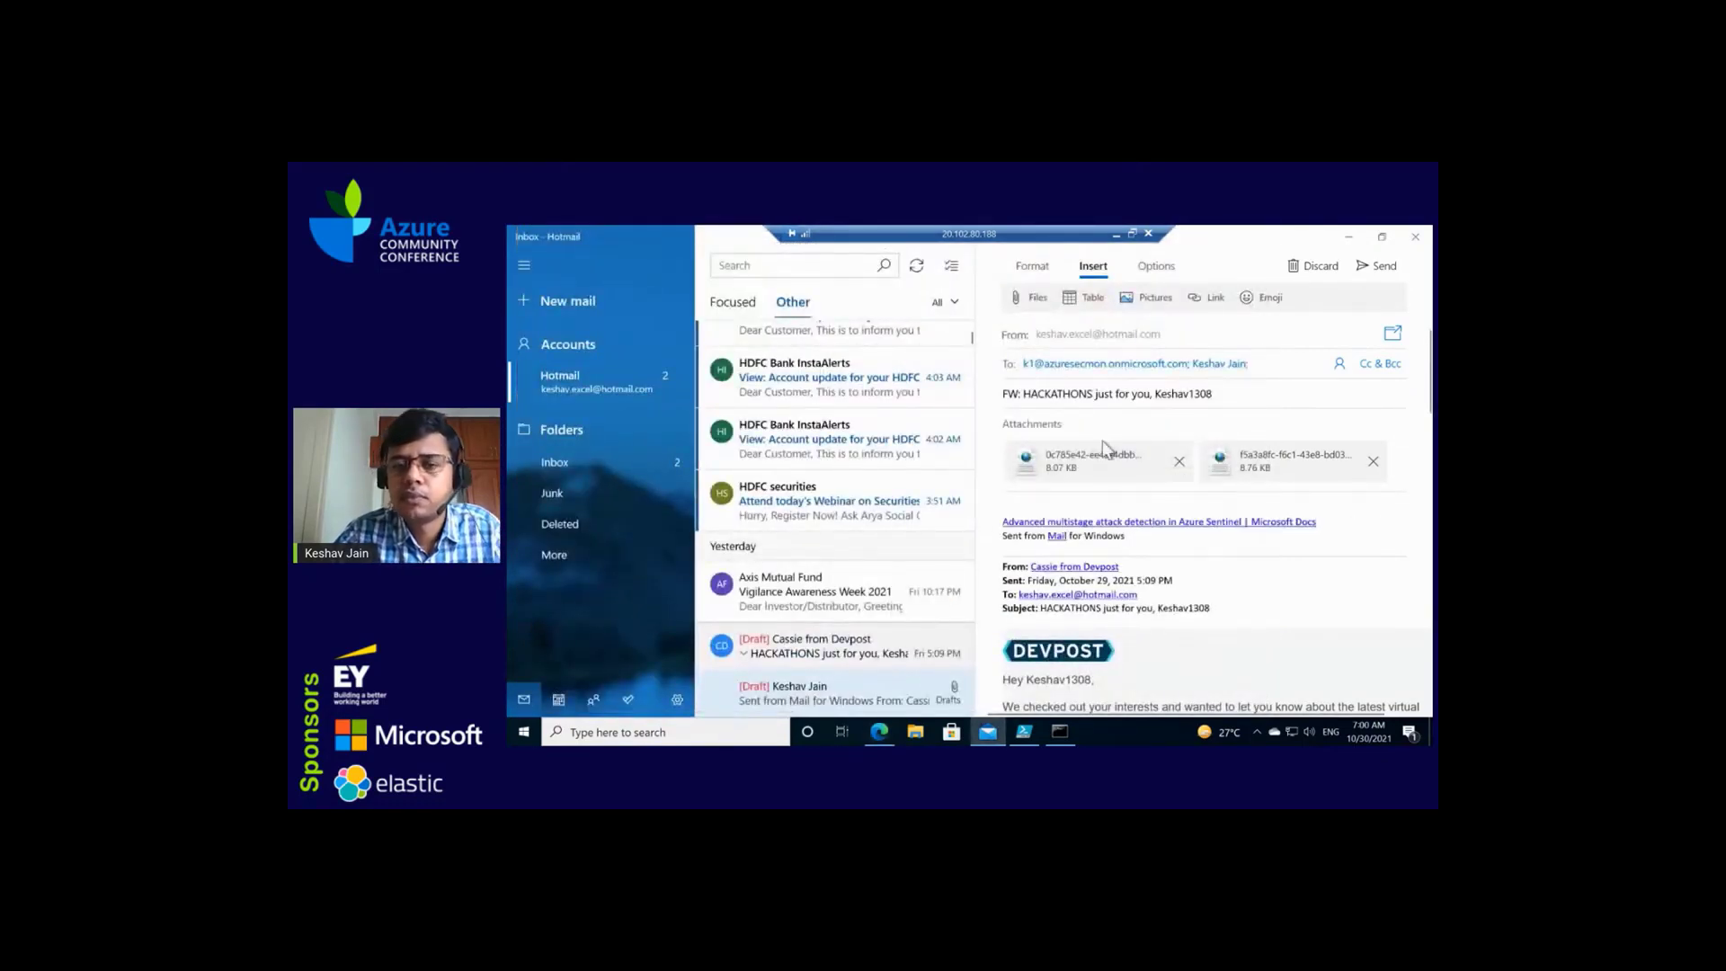
{"action": "left_click", "coordinate": [1366, 267]}
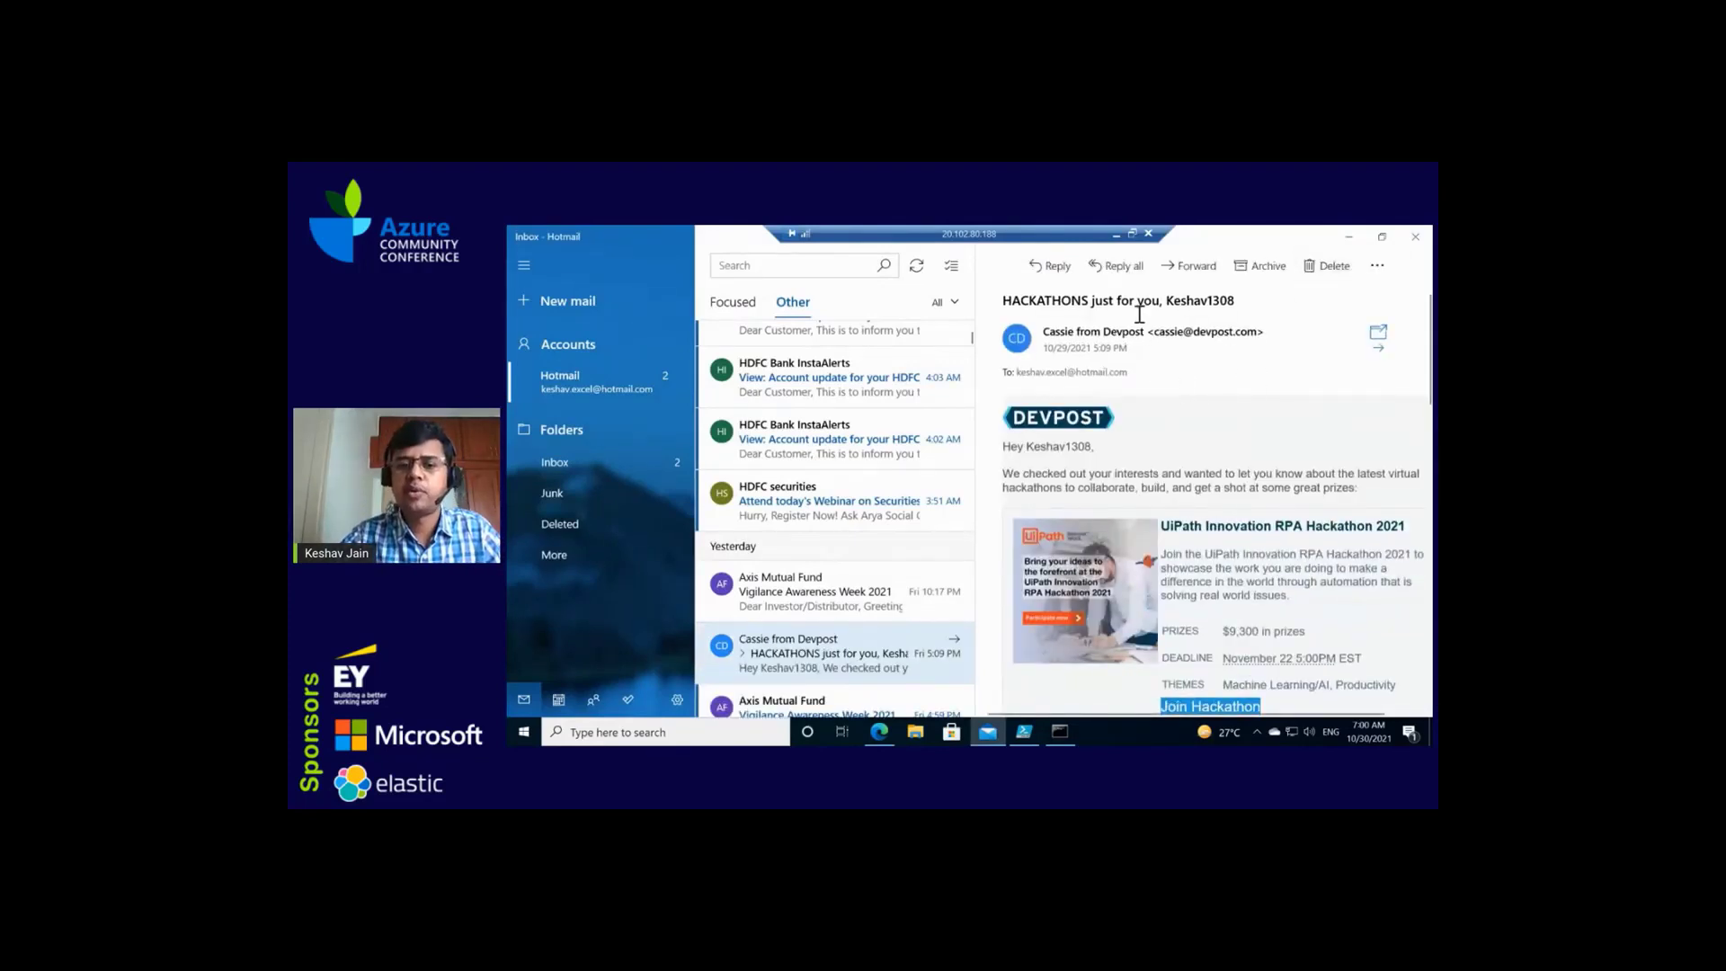
Step: Return to the Azure portal on the local desktop, dismiss the mail notification and review the Microsoft Defender for Office 365 event types
{"action": "left_click", "coordinate": [1115, 237]}
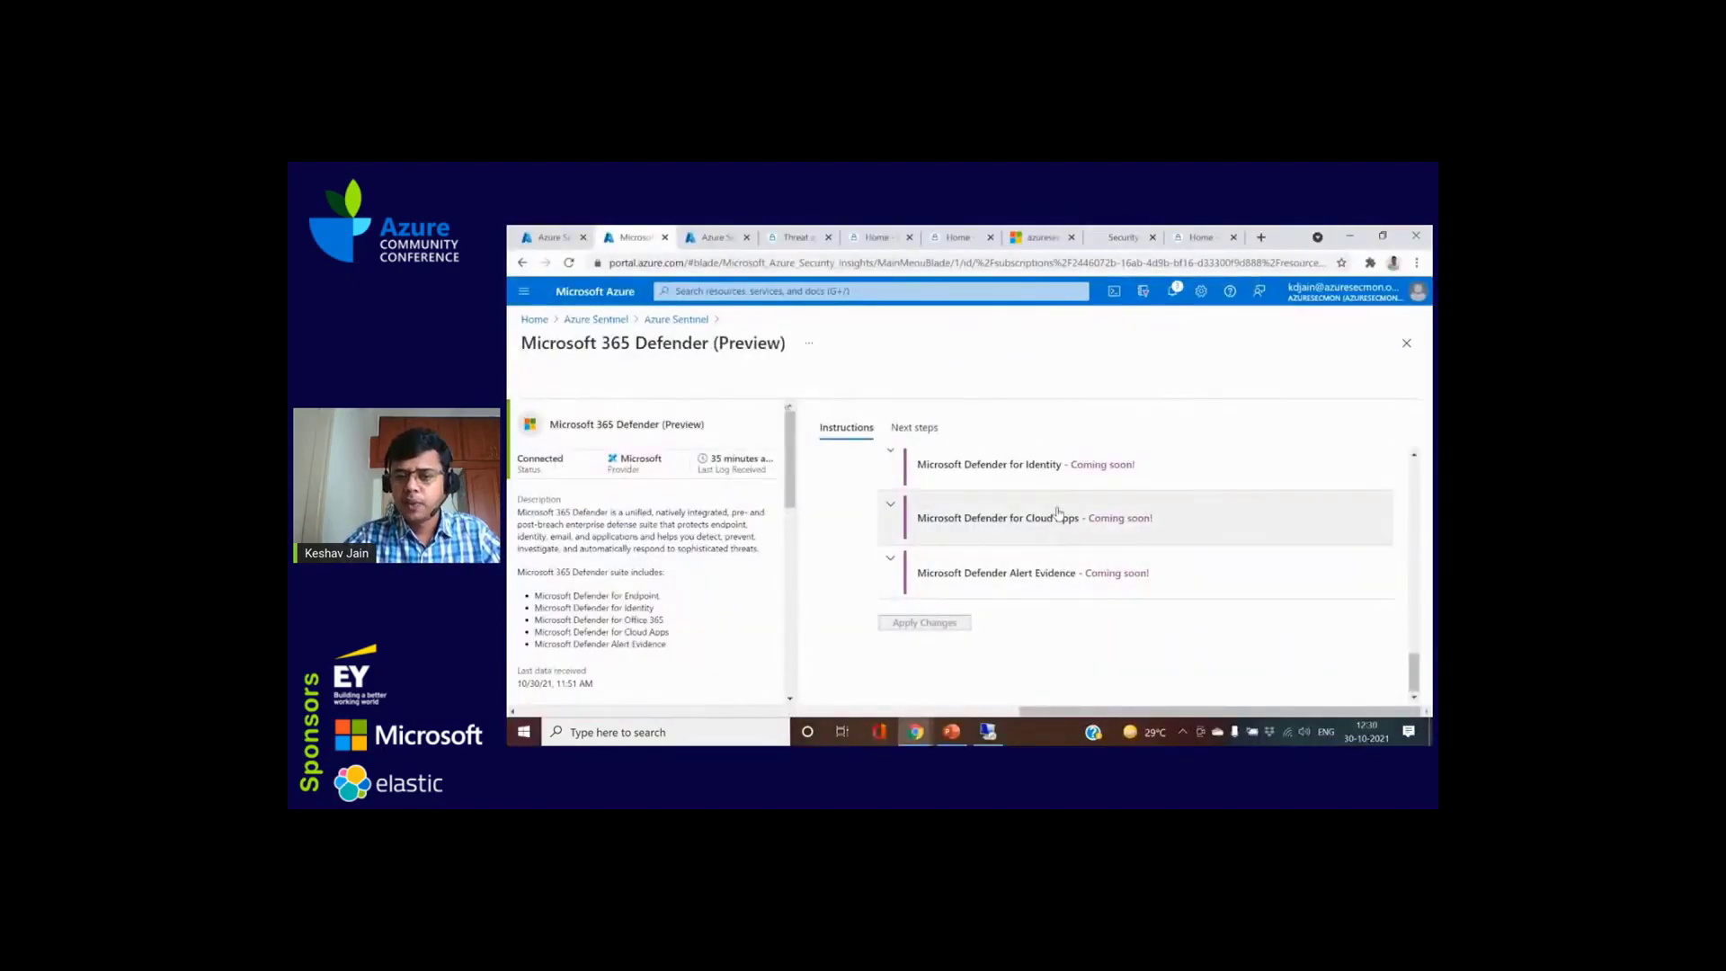
{"action": "scroll", "coordinate": [1057, 513], "scroll_direction": "up", "scroll_amount": 2}
{"action": "scroll", "coordinate": [1061, 530], "scroll_direction": "down", "scroll_amount": 2}
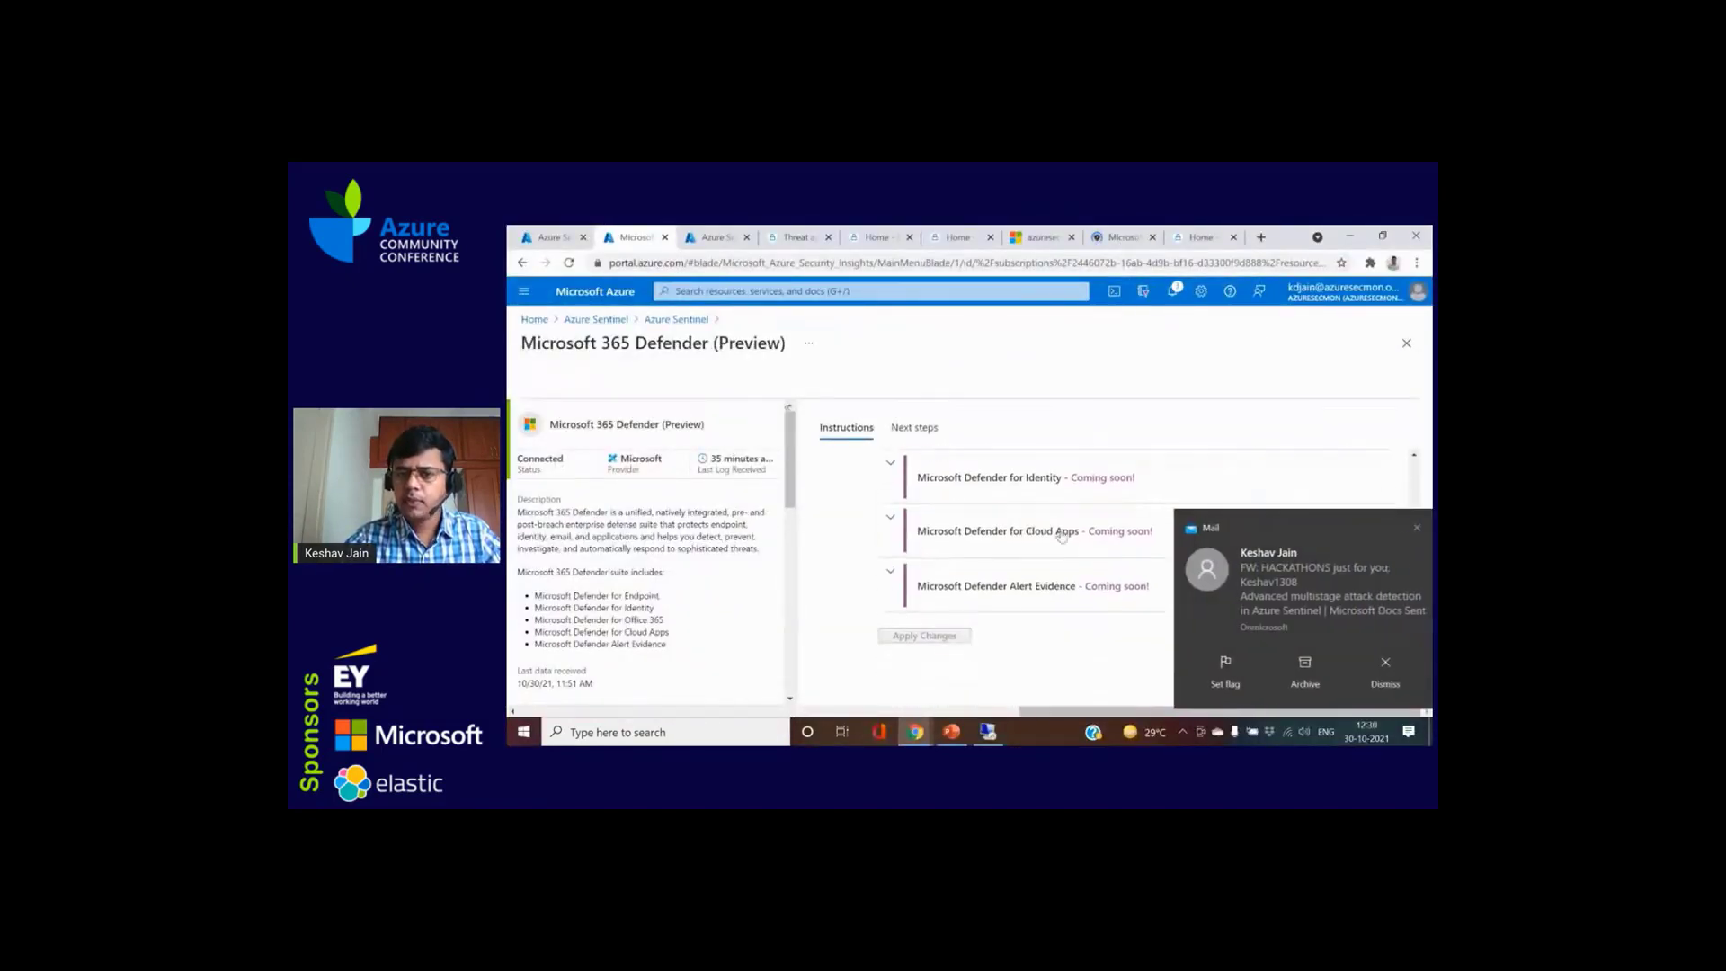
{"action": "left_click", "coordinate": [1384, 665]}
{"action": "scroll", "coordinate": [1072, 479], "scroll_direction": "down", "scroll_amount": 1}
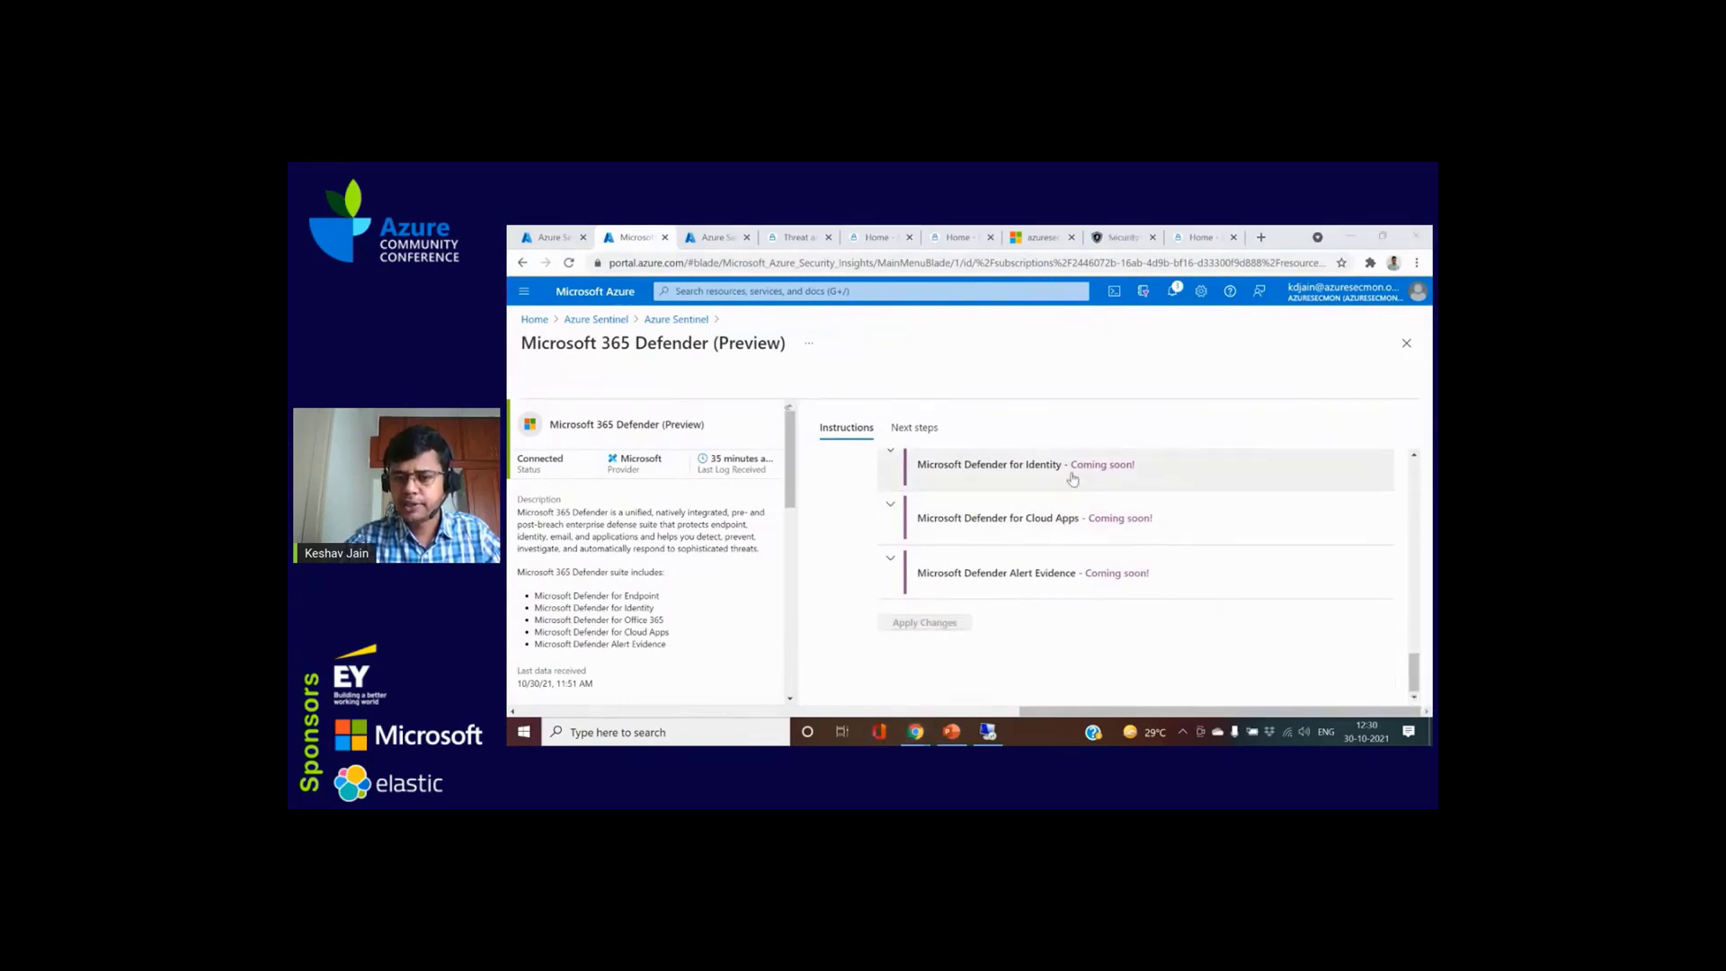
{"action": "scroll", "coordinate": [1072, 479], "scroll_direction": "up", "scroll_amount": 8}
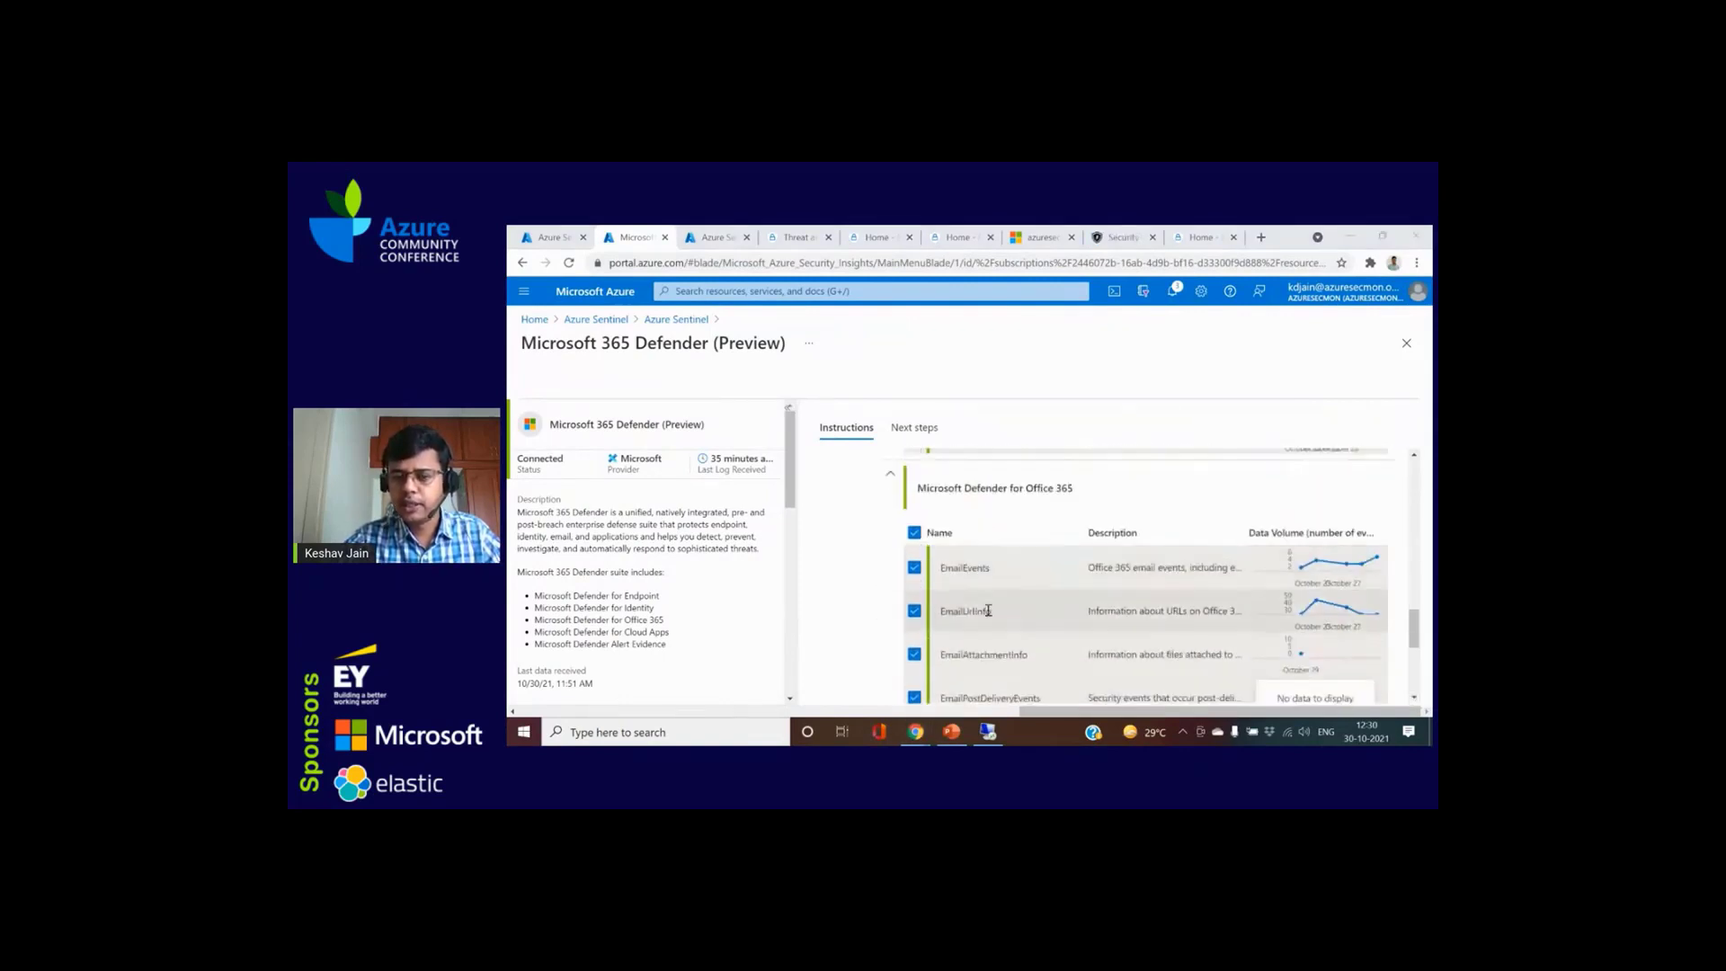
{"action": "scroll", "coordinate": [988, 610], "scroll_direction": "down", "scroll_amount": 5}
Step: Examine the connector's recommended workbooks, query samples and analytics rule templates under its next steps, and return to the data connectors list
{"action": "left_click", "coordinate": [923, 425]}
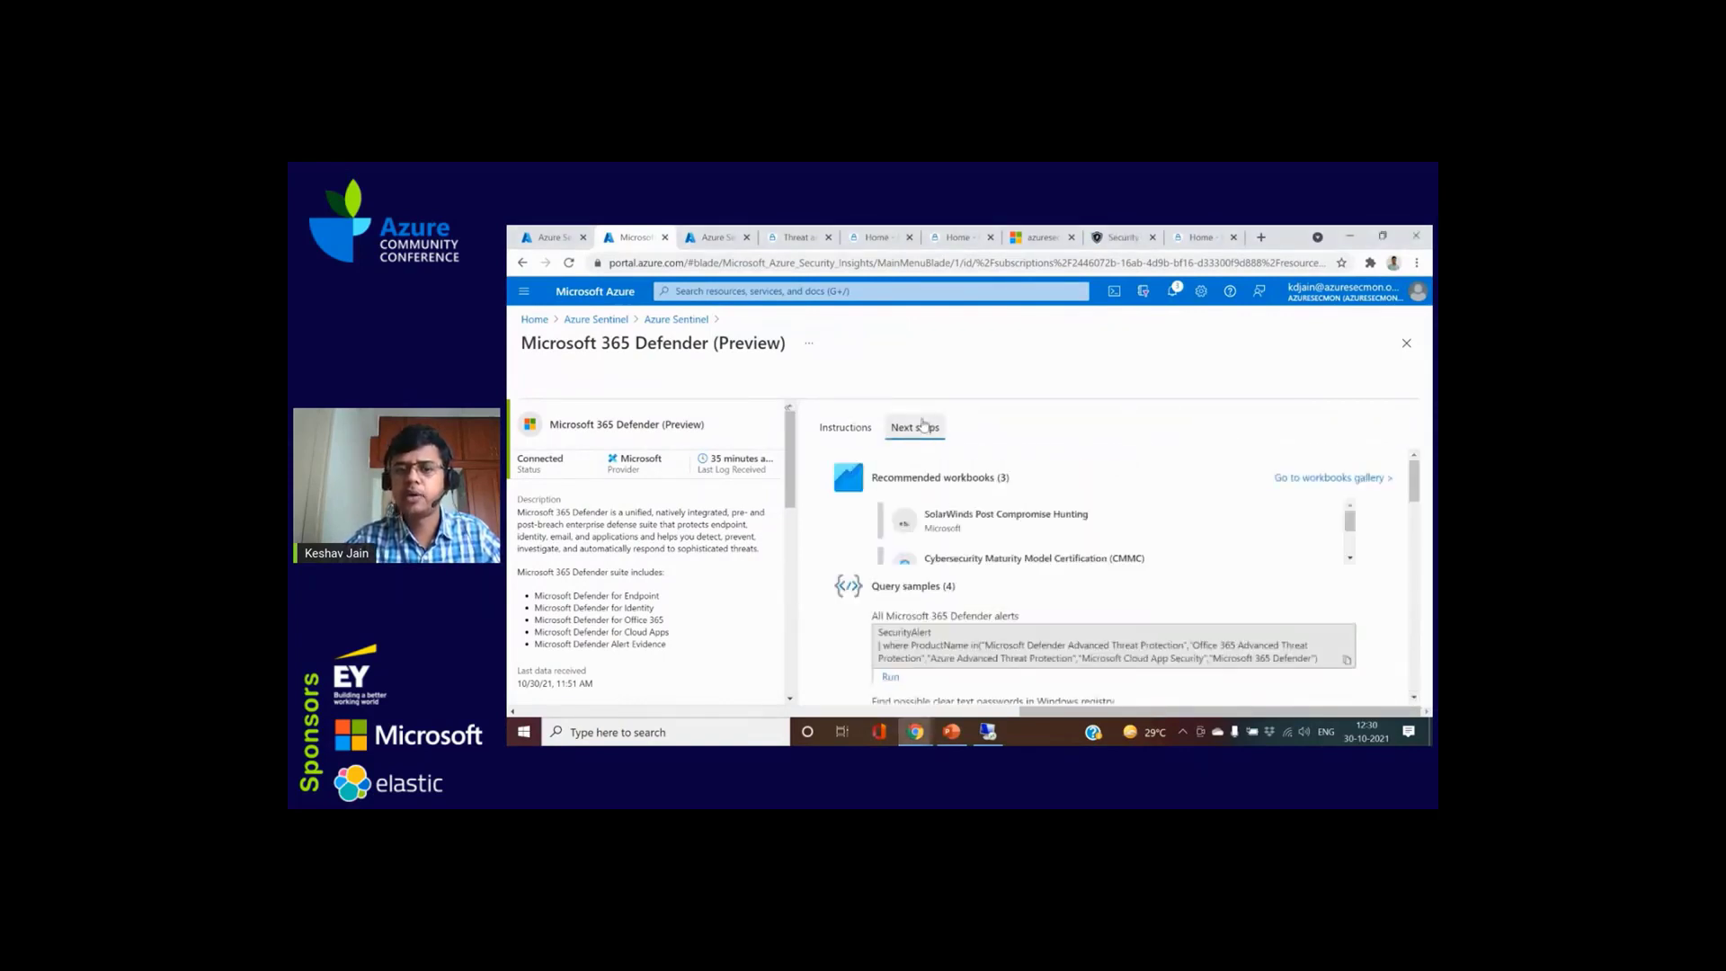
{"action": "scroll", "coordinate": [1040, 539], "scroll_direction": "down", "scroll_amount": 3}
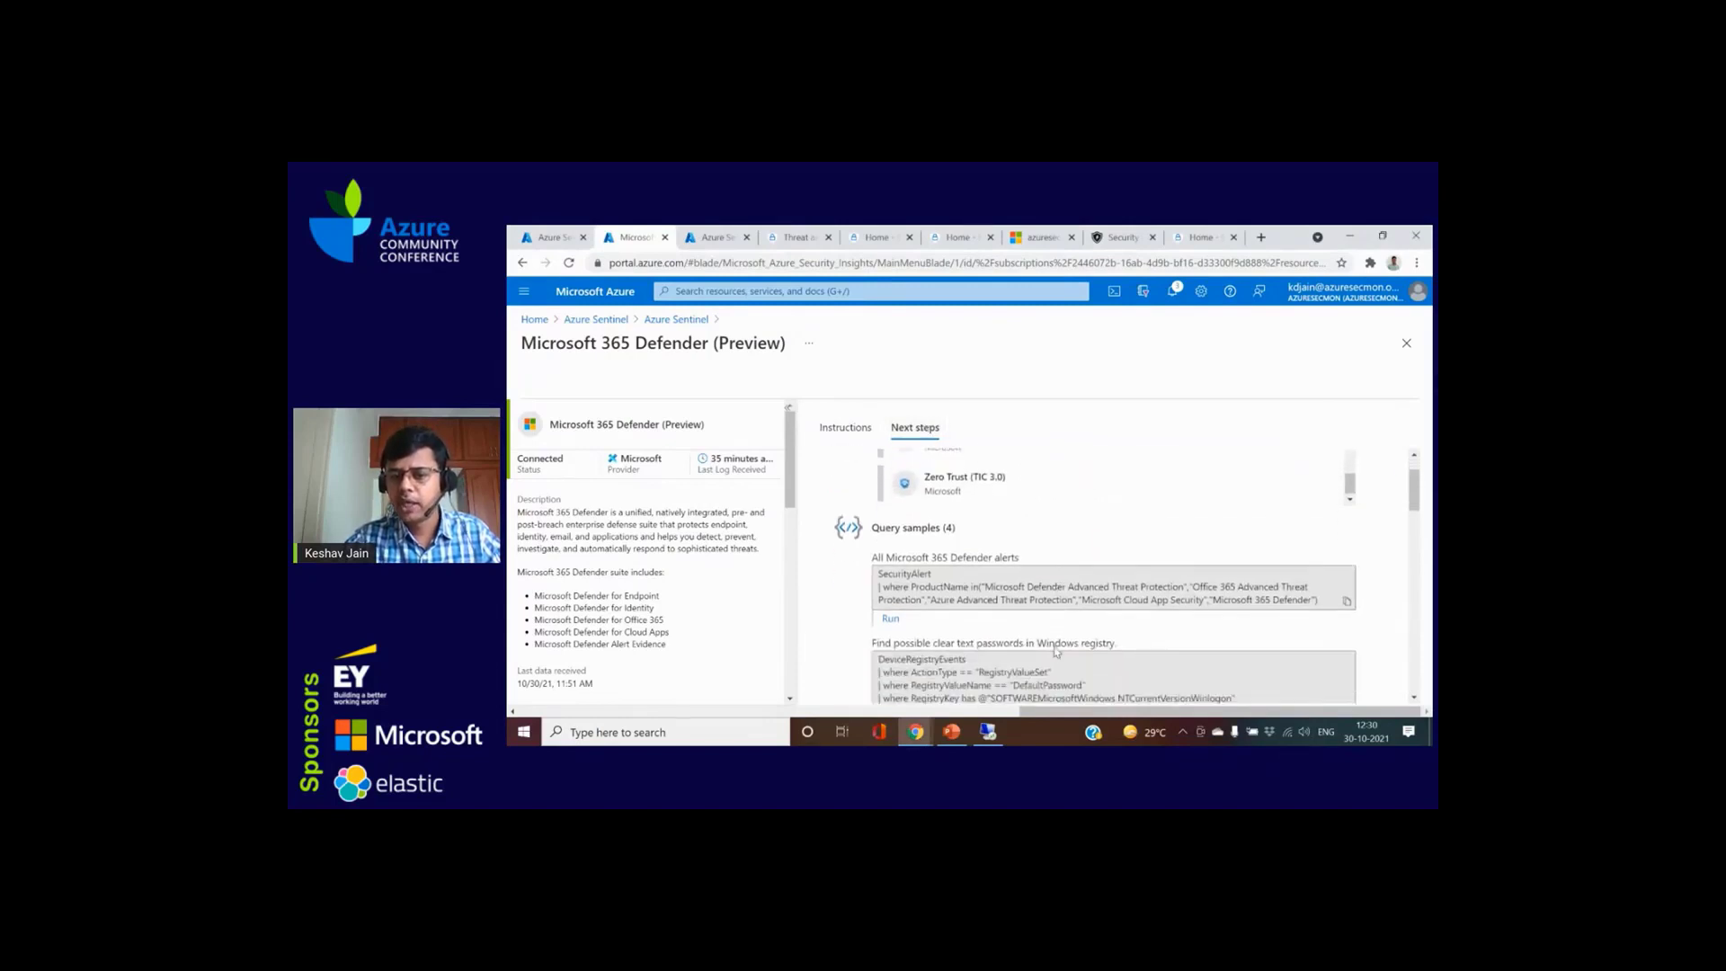
{"action": "scroll", "coordinate": [1040, 585], "scroll_direction": "down", "scroll_amount": 2}
{"action": "scroll", "coordinate": [1040, 585], "scroll_direction": "down", "scroll_amount": 1}
{"action": "scroll", "coordinate": [1070, 548], "scroll_direction": "up", "scroll_amount": 4}
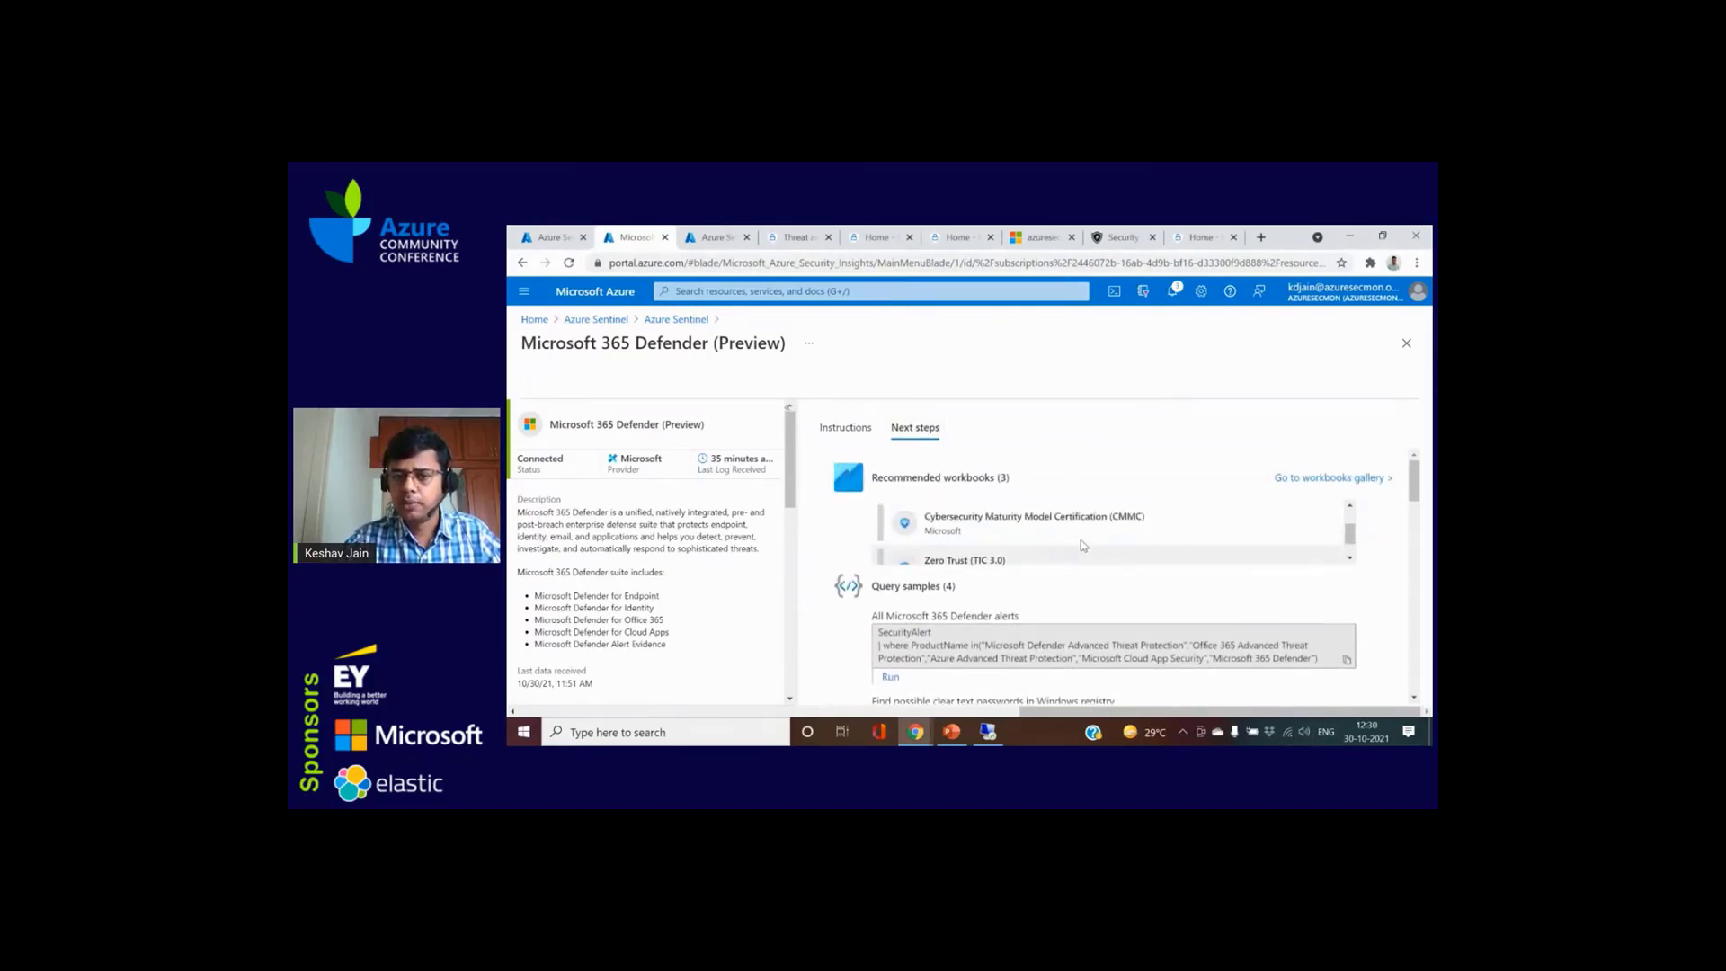
{"action": "scroll", "coordinate": [1043, 526], "scroll_direction": "down", "scroll_amount": 3}
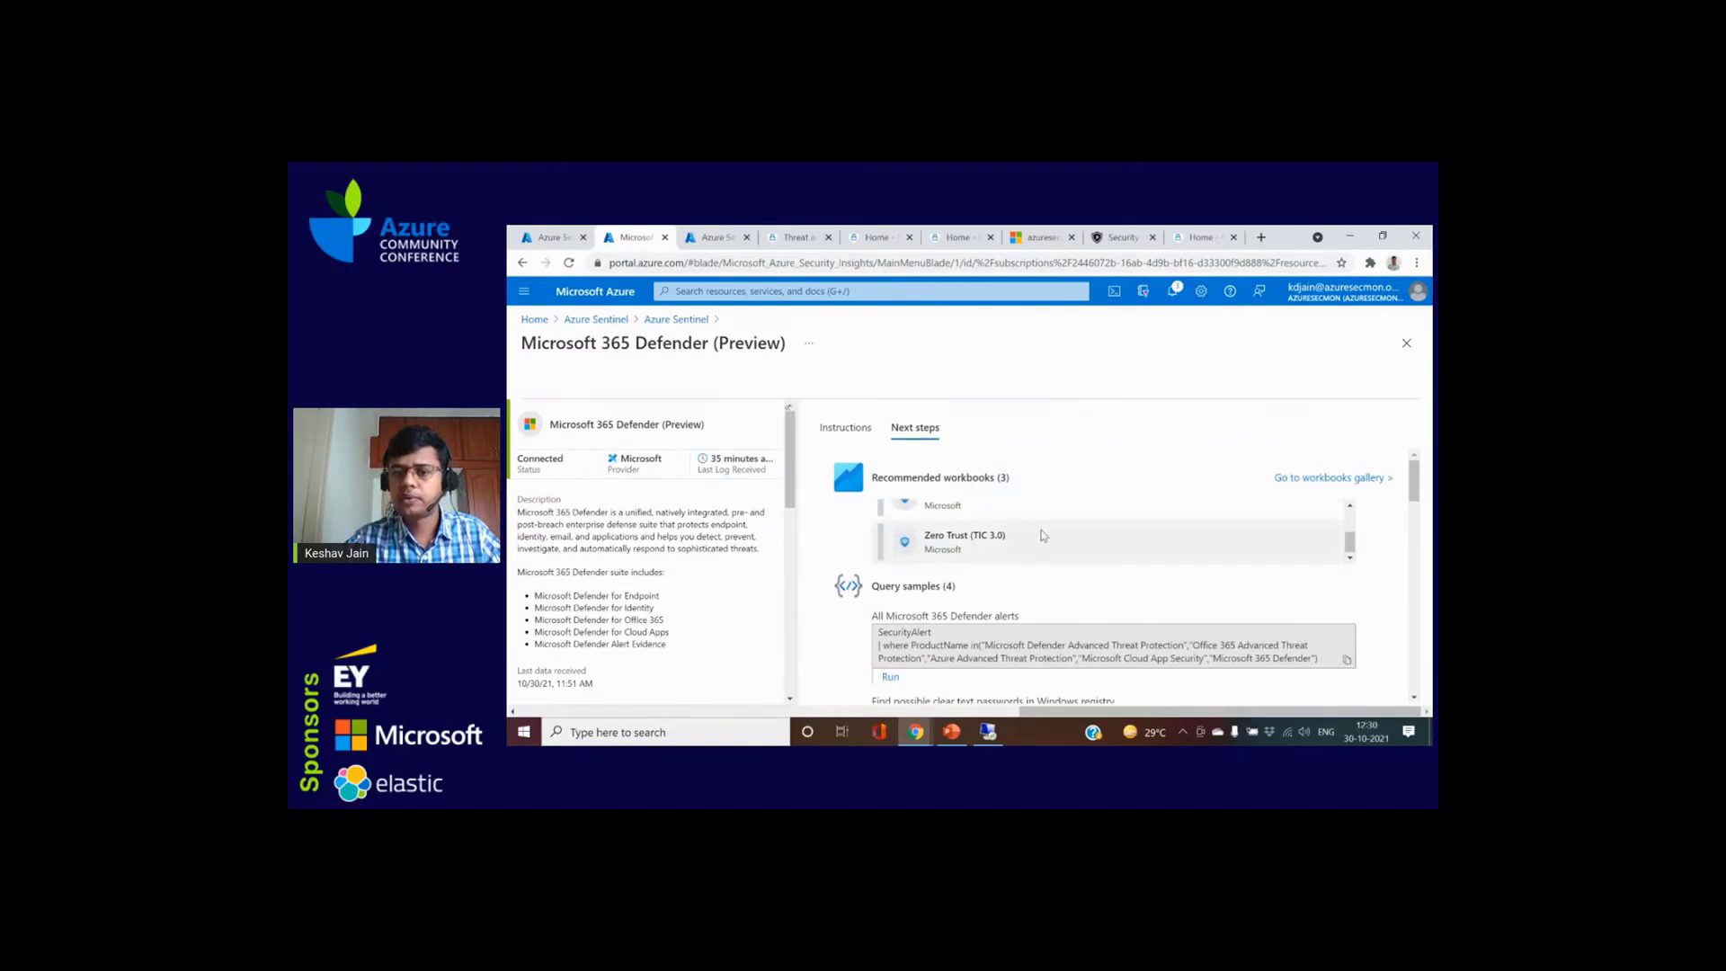
{"action": "scroll", "coordinate": [1029, 539], "scroll_direction": "up", "scroll_amount": 3}
{"action": "scroll", "coordinate": [1015, 558], "scroll_direction": "down", "scroll_amount": 3}
{"action": "scroll", "coordinate": [1015, 558], "scroll_direction": "down", "scroll_amount": 5}
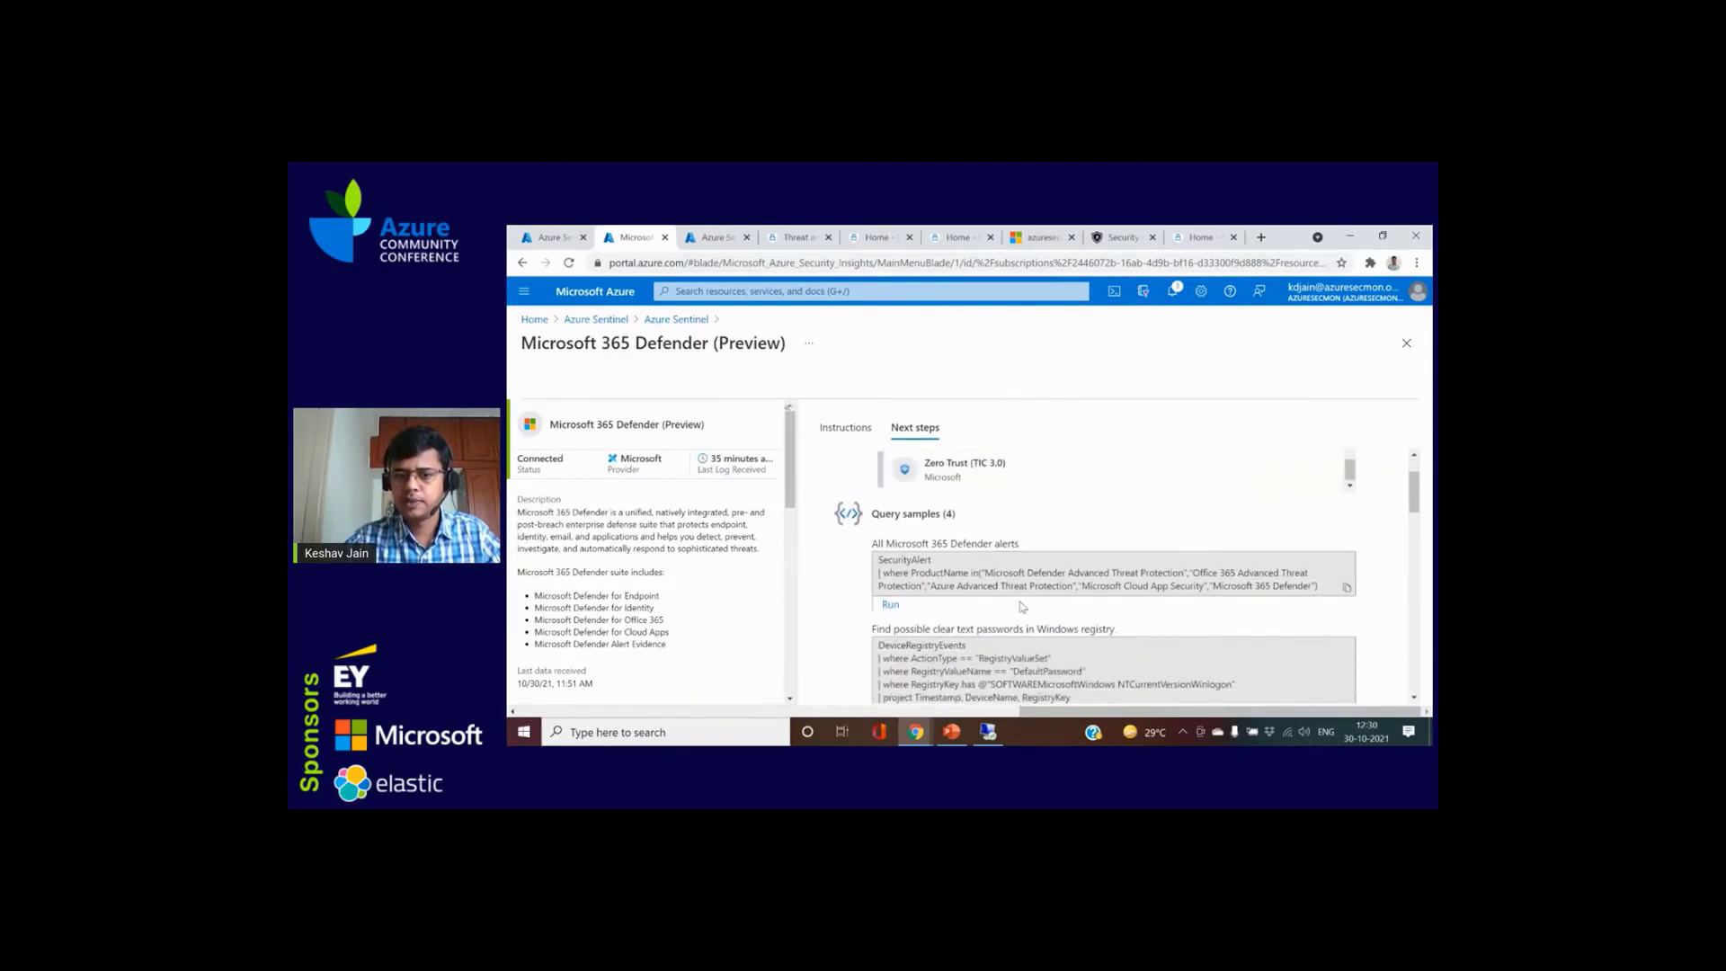
{"action": "scroll", "coordinate": [998, 575], "scroll_direction": "down", "scroll_amount": 8}
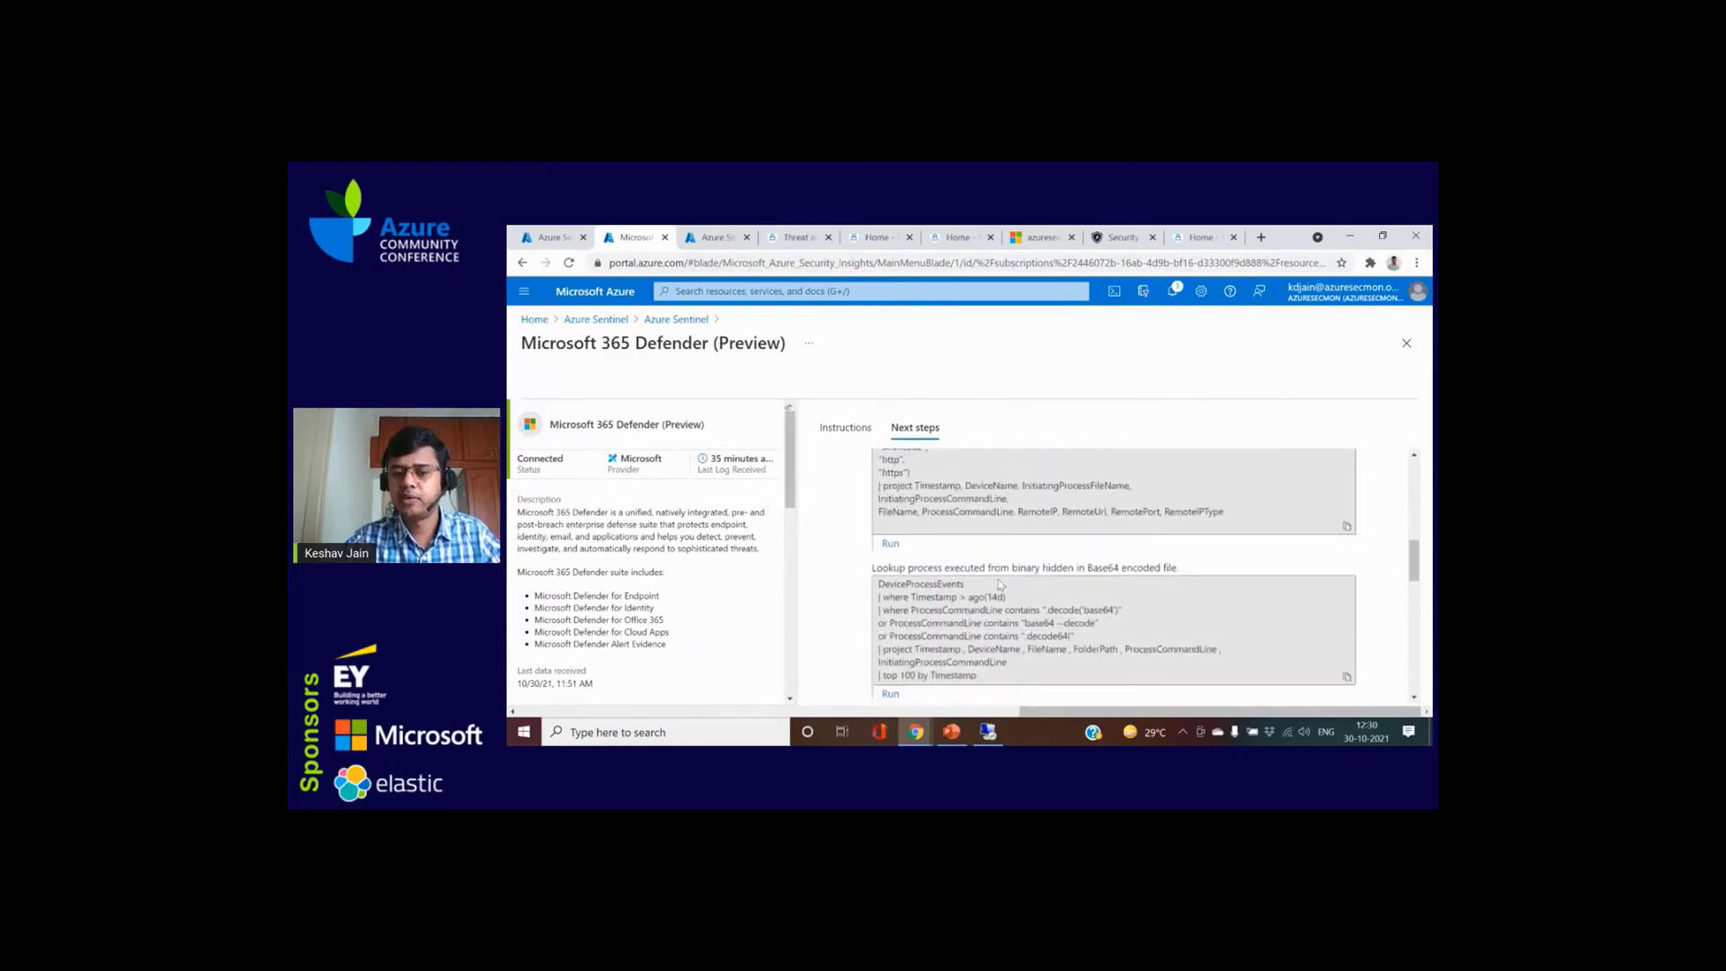
{"action": "scroll", "coordinate": [999, 585], "scroll_direction": "down", "scroll_amount": 5}
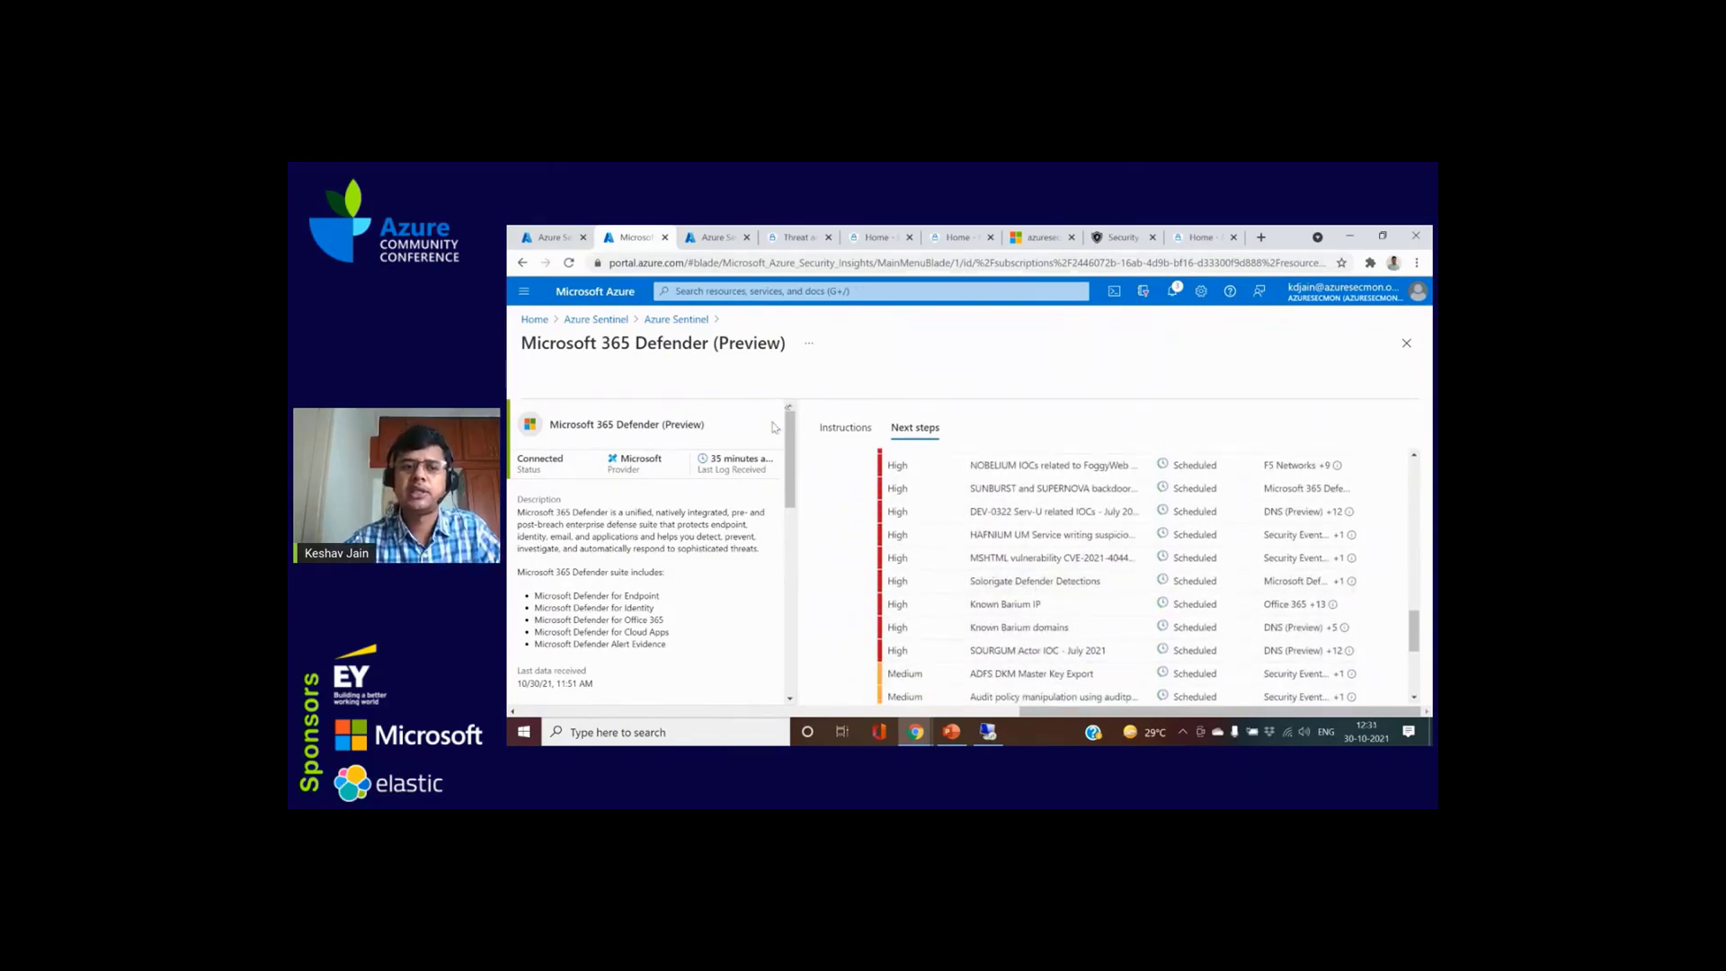
{"action": "left_click", "coordinate": [690, 320]}
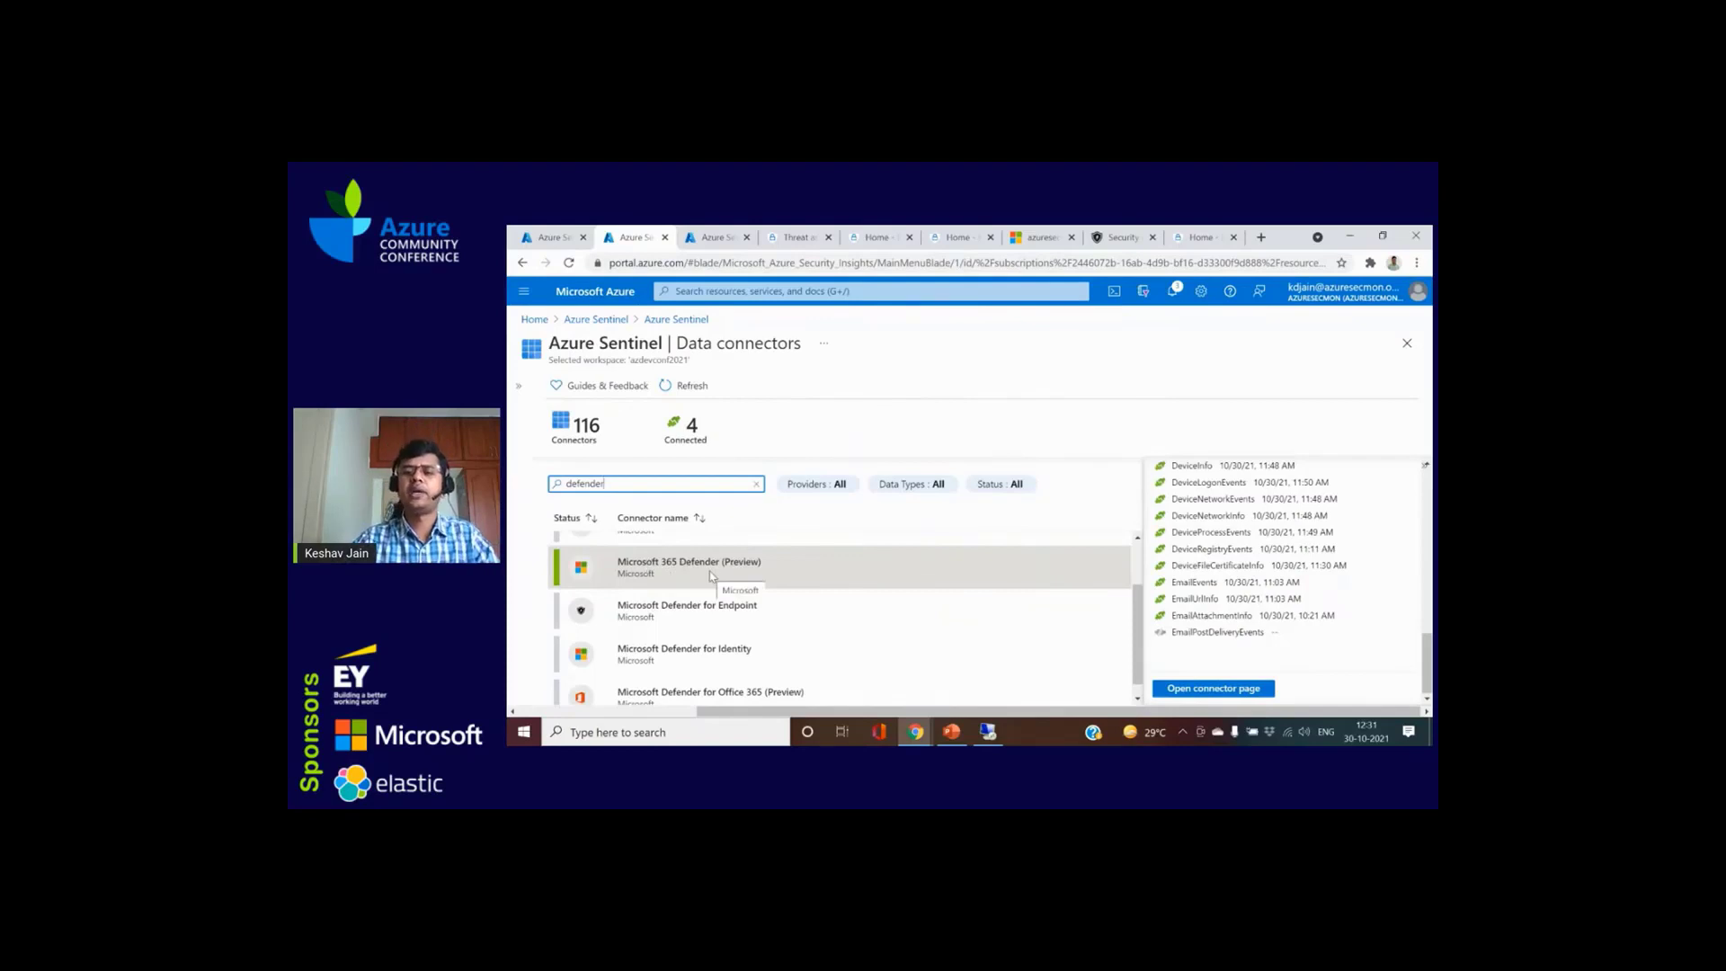
Step: Switch to PowerPoint, present the SIEM and XDR integration slide full screen and advance to the slide on connecting Microsoft 365 Defender
{"action": "left_click", "coordinate": [954, 732]}
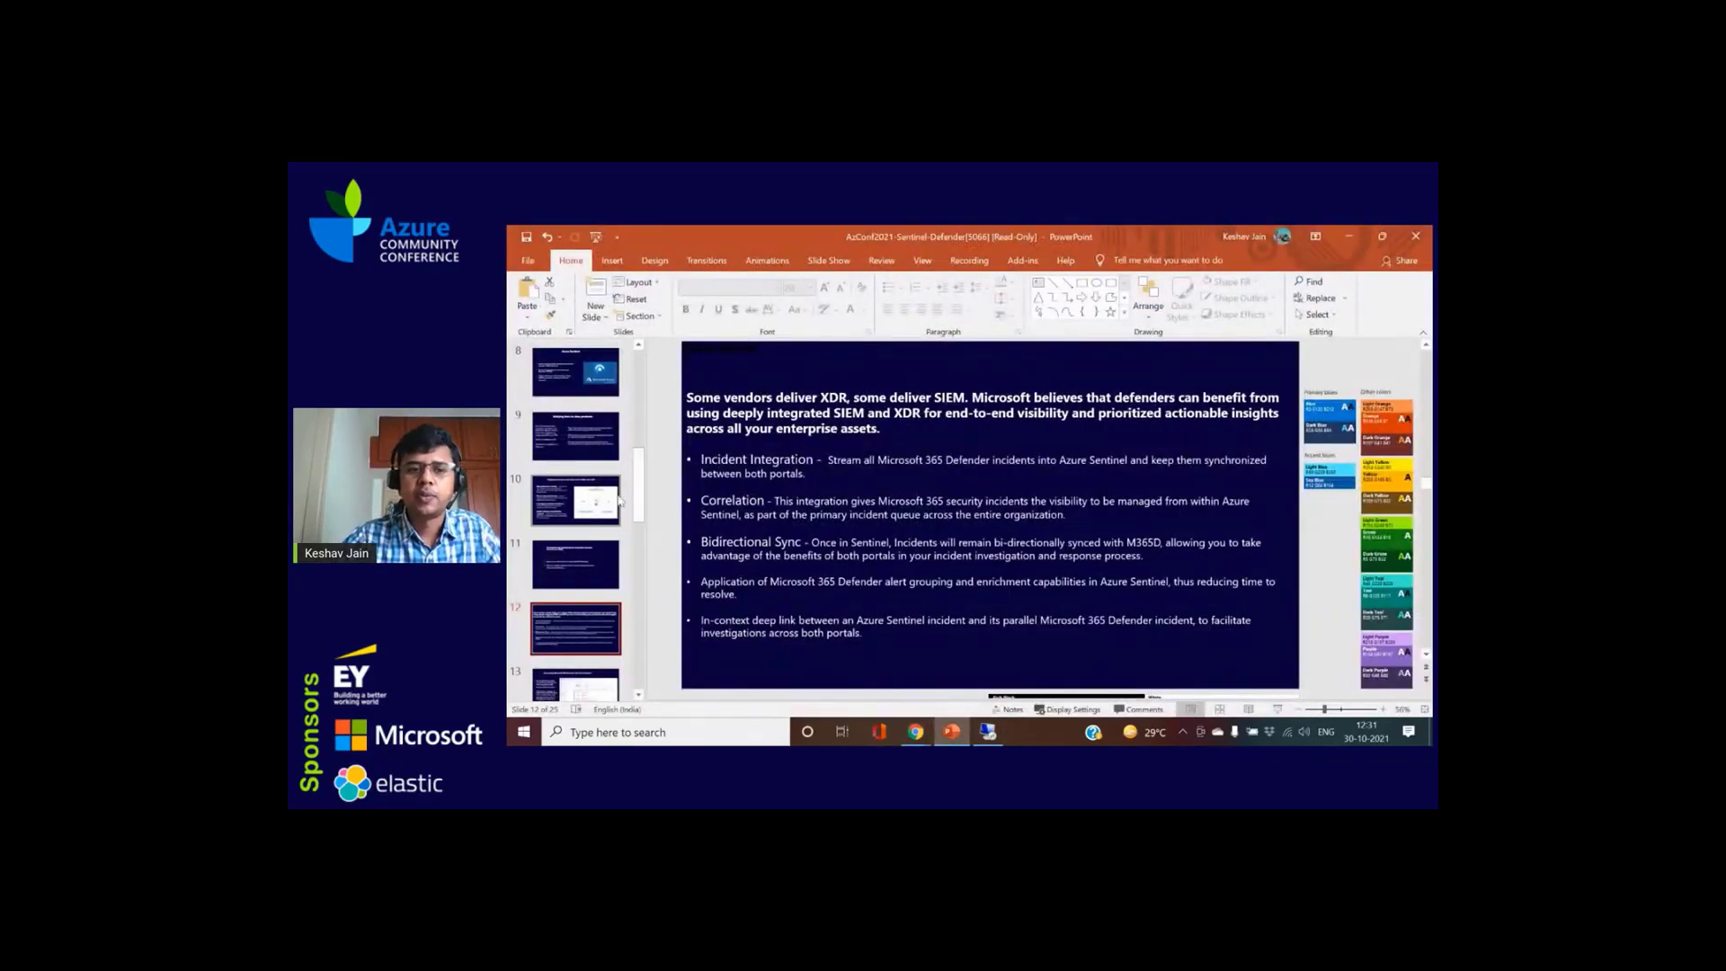
{"action": "left_click", "coordinate": [1275, 710]}
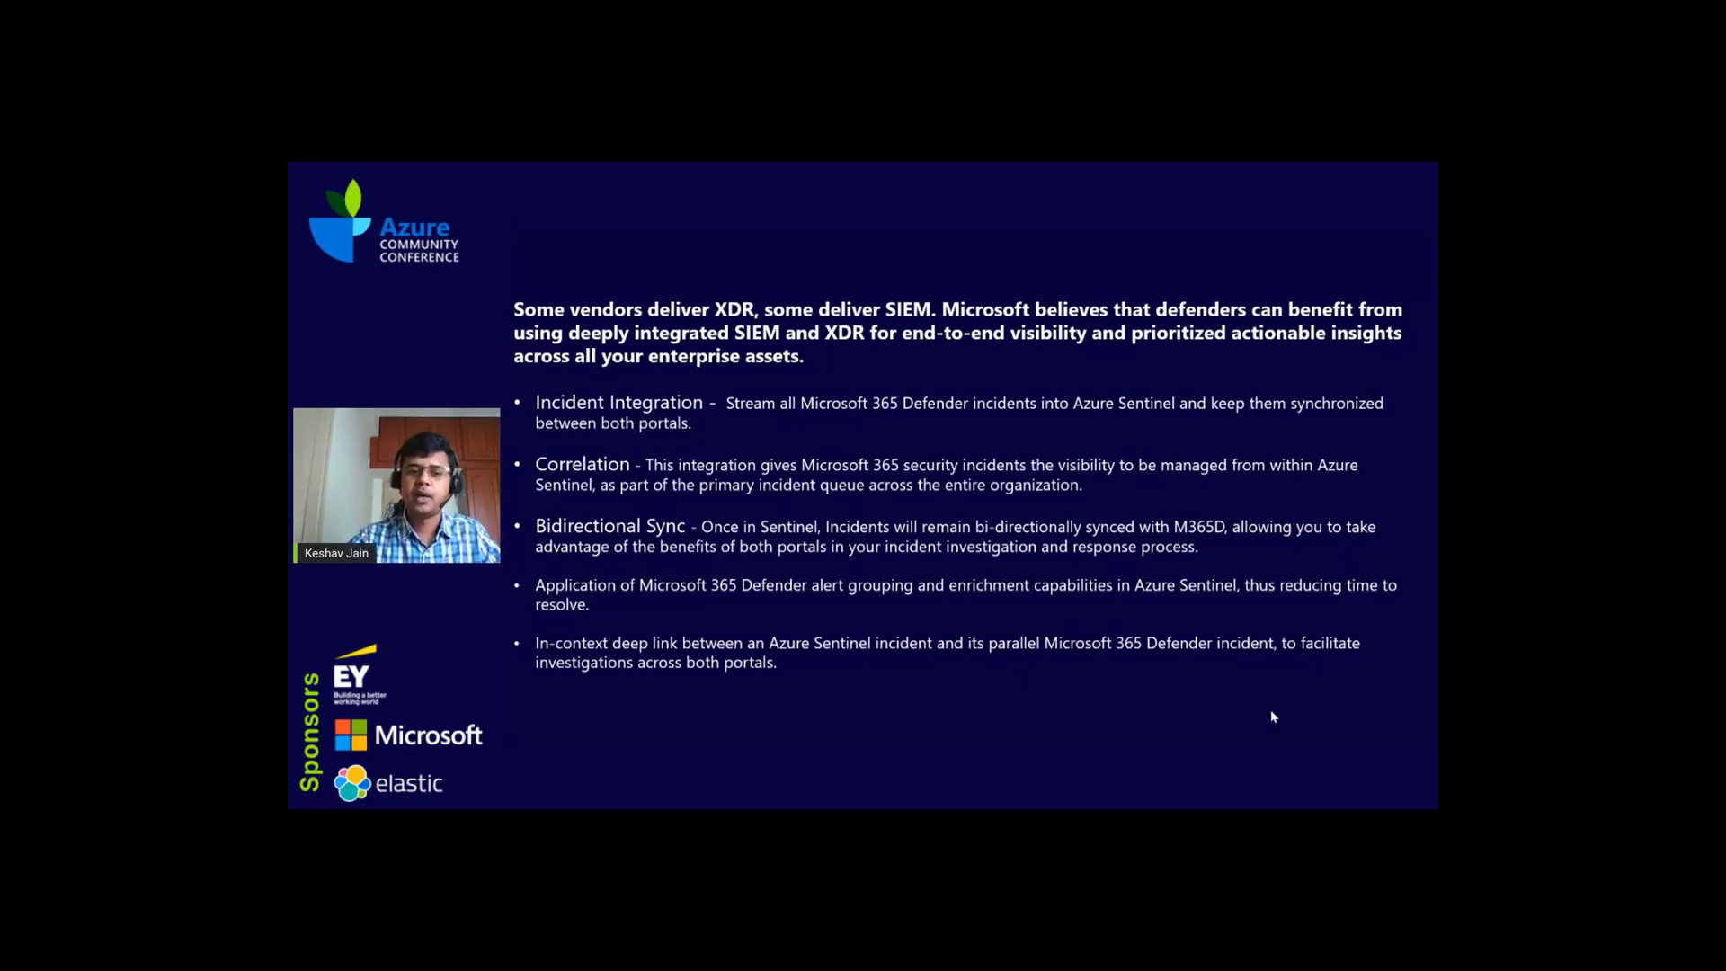
{"action": "key", "text": "Right"}
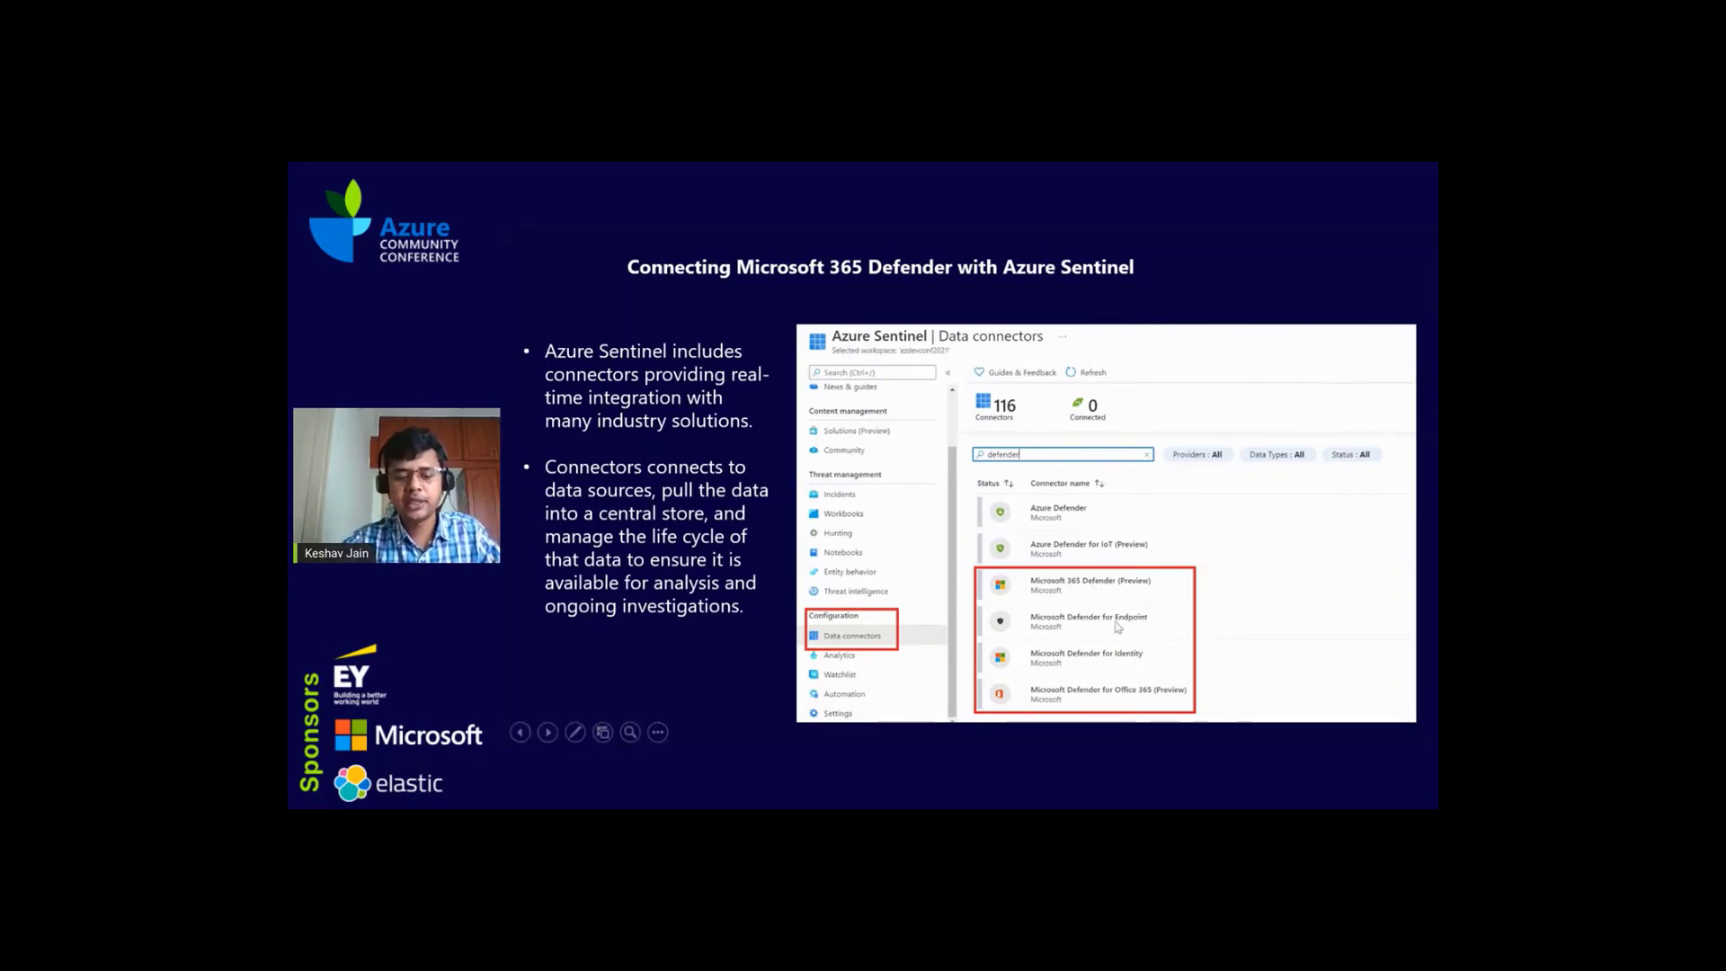
Step: Switch back to the Azure portal in Chrome and open the Microsoft Defender for Endpoint connector page from the data connectors list
{"action": "key", "text": "super+d"}
{"action": "mouse_move", "coordinate": [915, 730]}
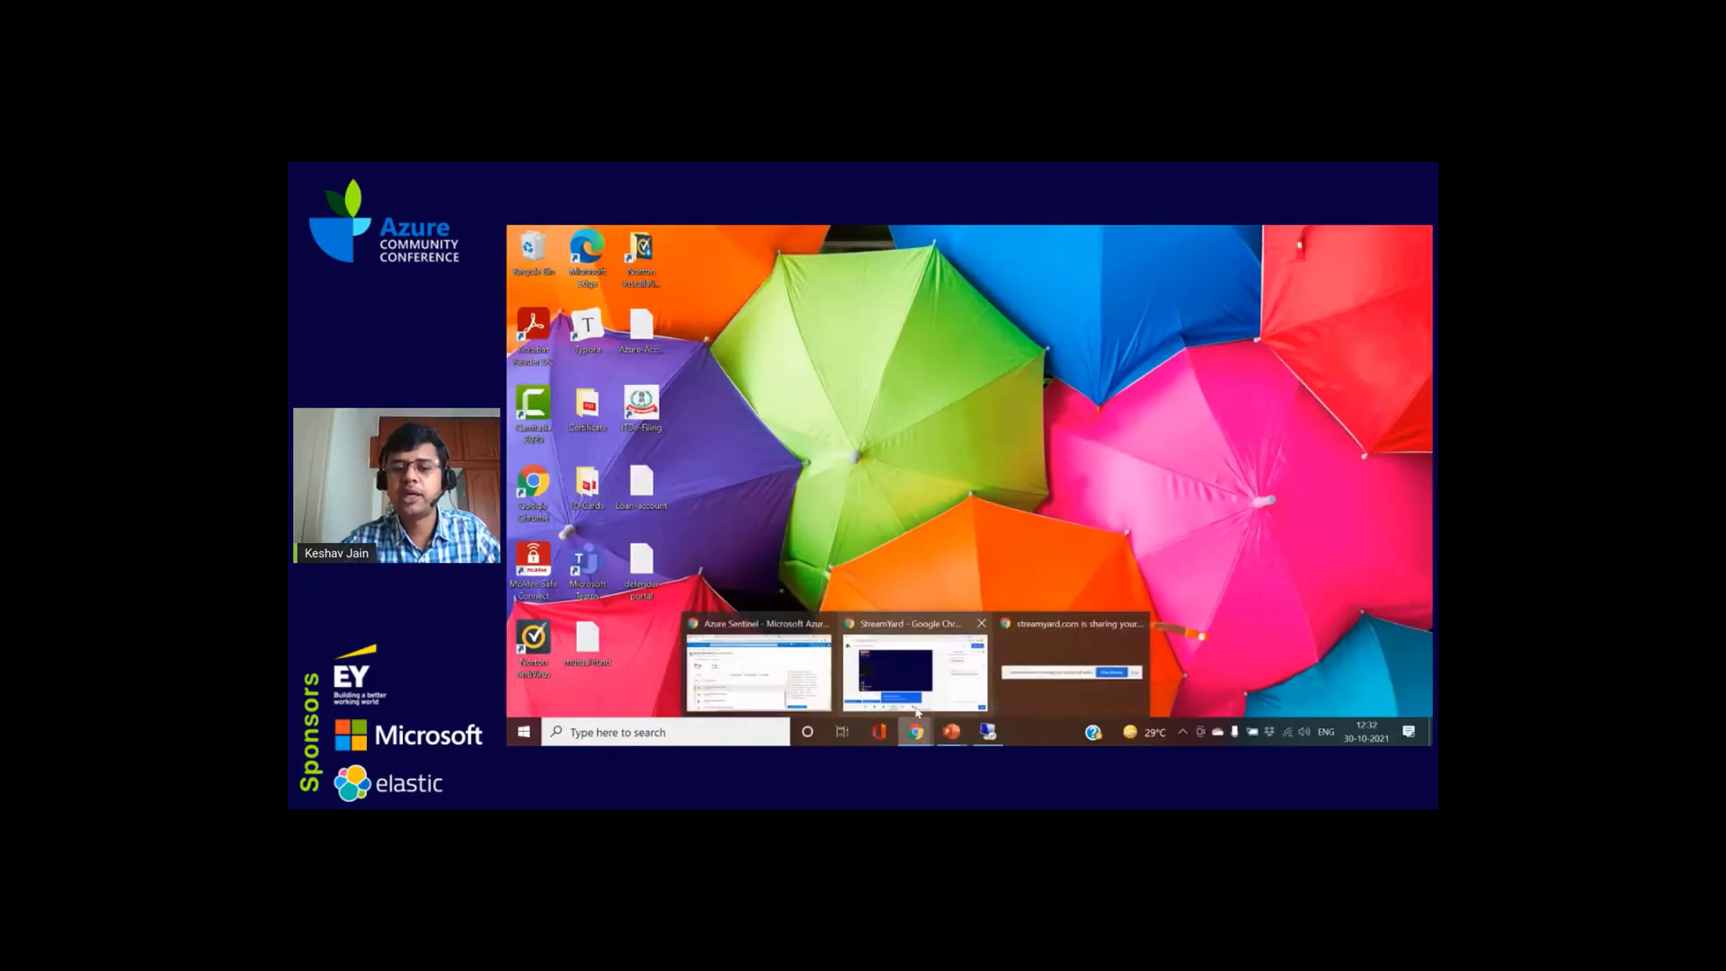
{"action": "left_click", "coordinate": [764, 685]}
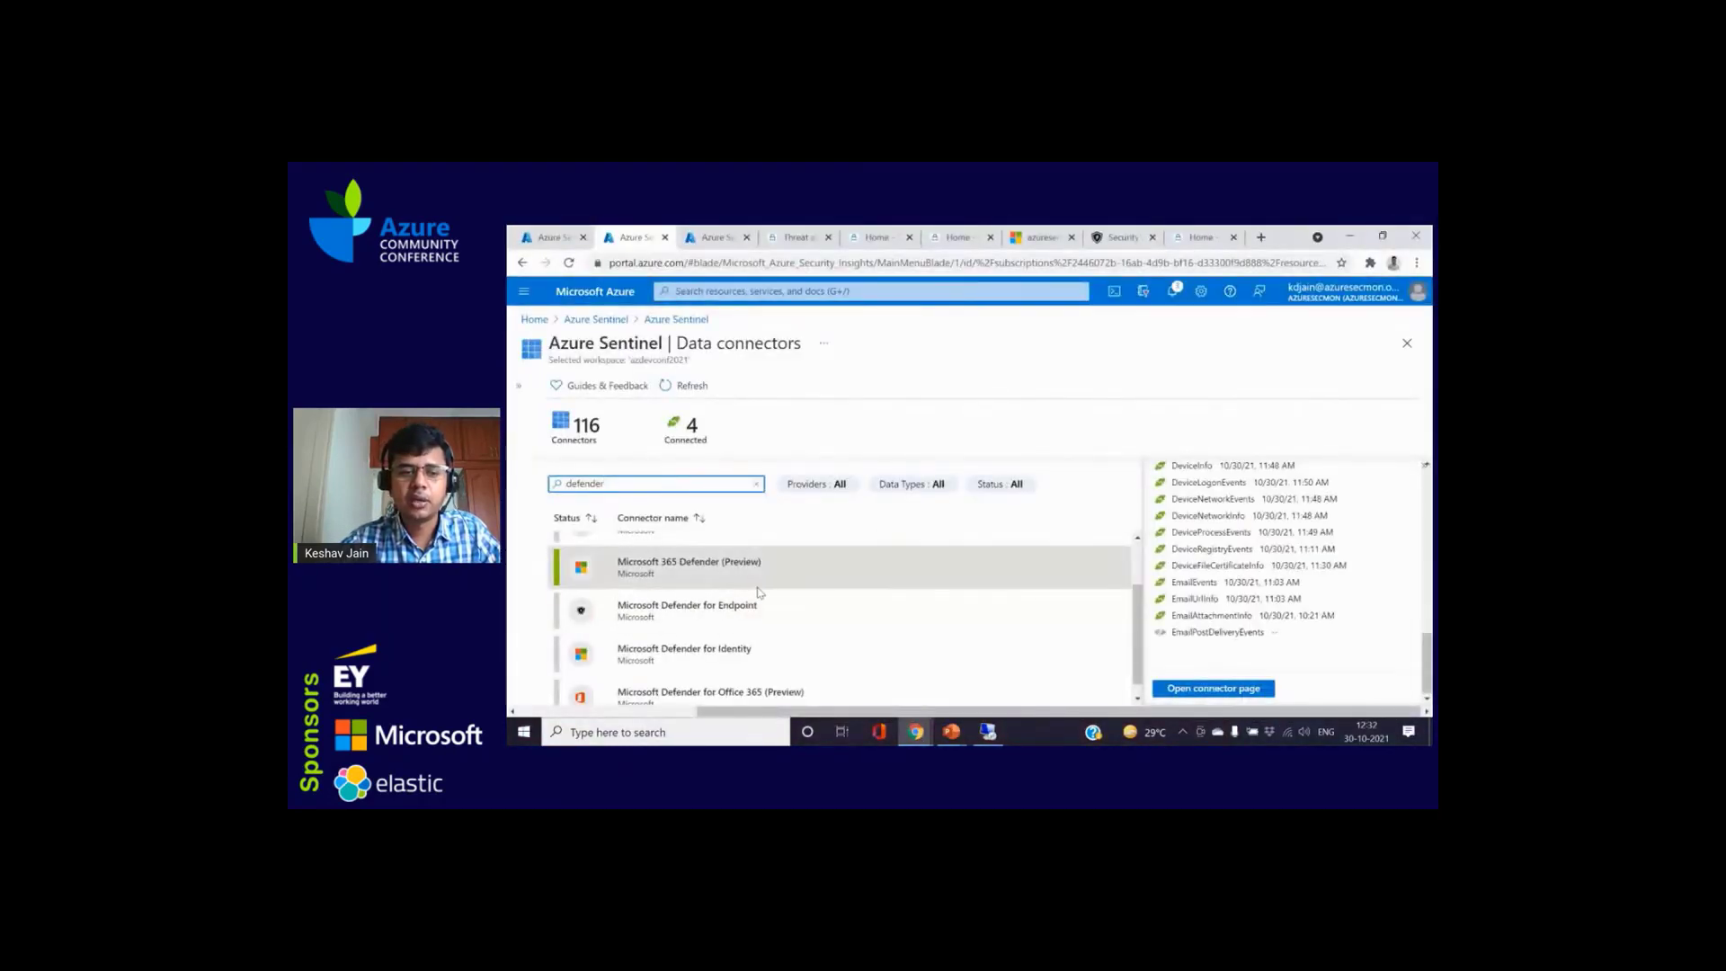
{"action": "left_click", "coordinate": [768, 617]}
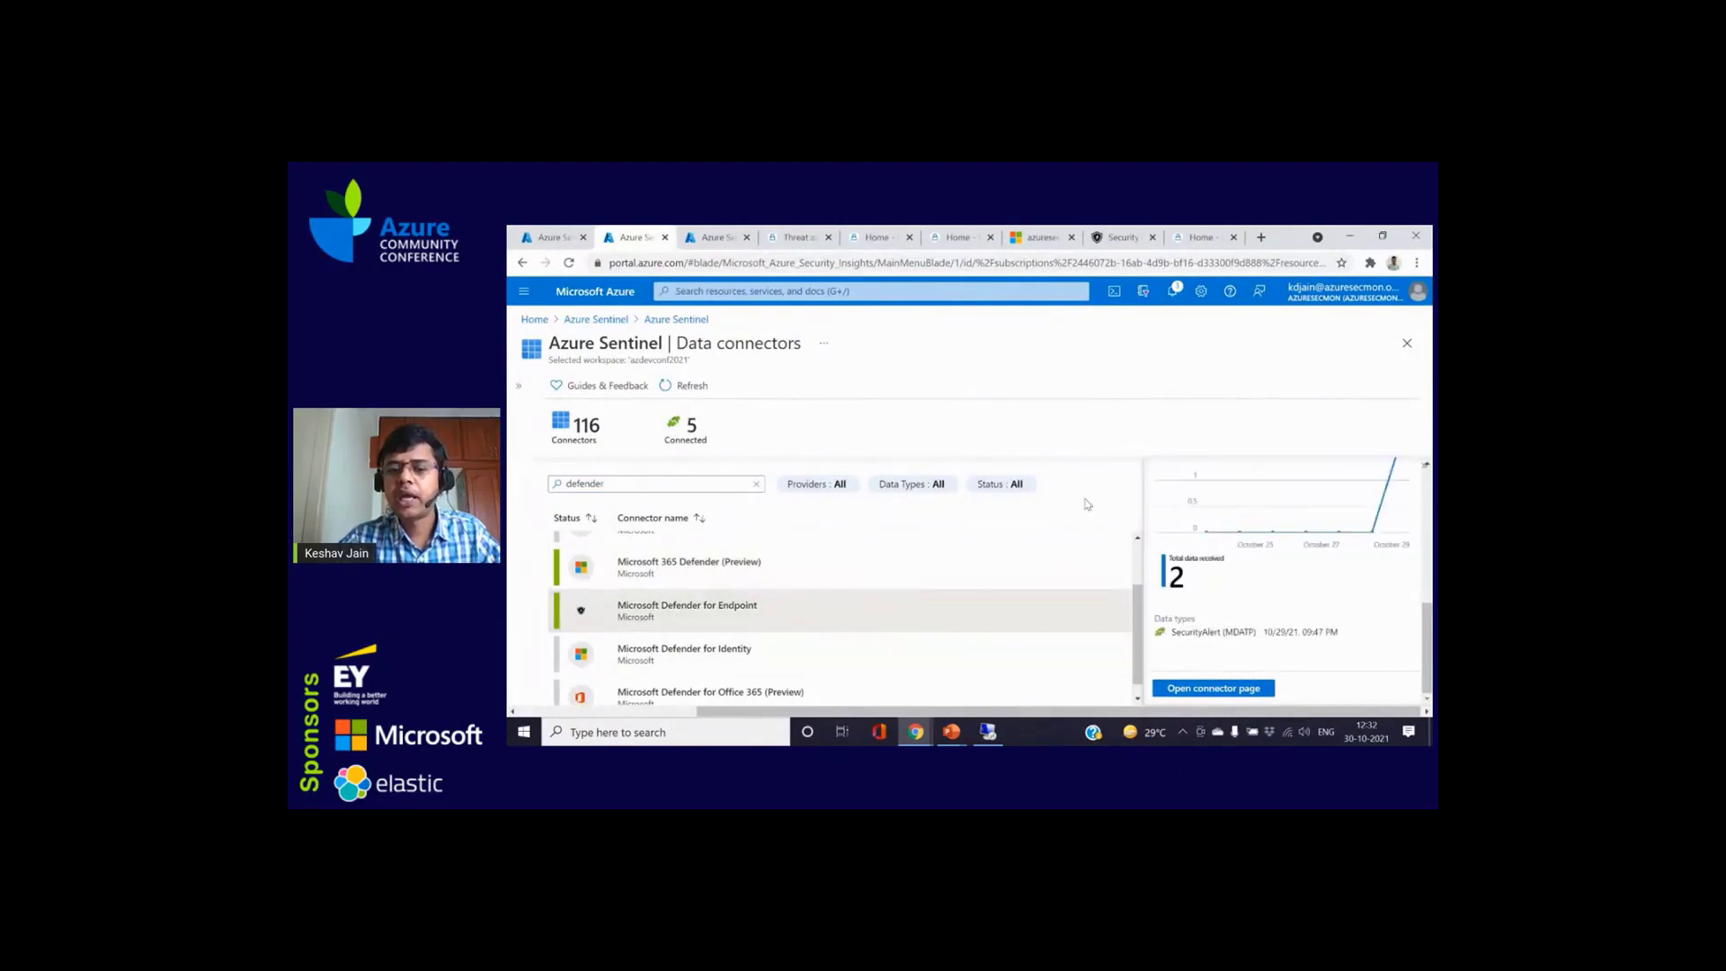
{"action": "scroll", "coordinate": [1321, 620], "scroll_direction": "up", "scroll_amount": 1}
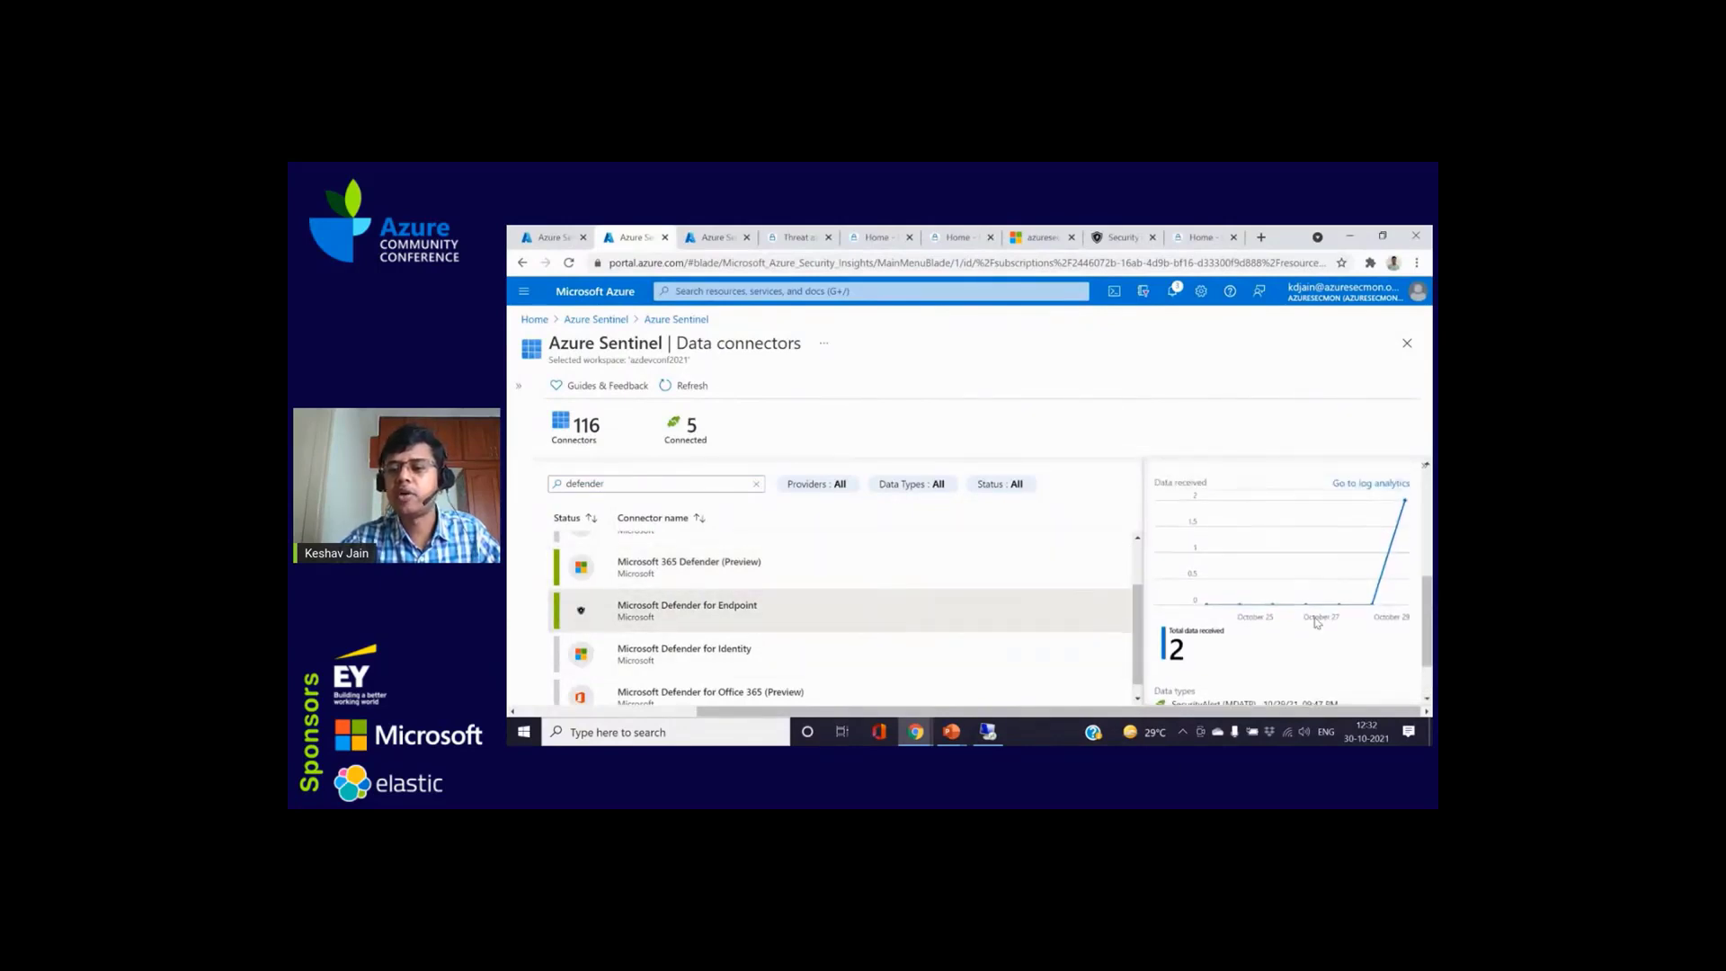
{"action": "scroll", "coordinate": [1312, 629], "scroll_direction": "down", "scroll_amount": 1}
{"action": "left_click", "coordinate": [1220, 689]}
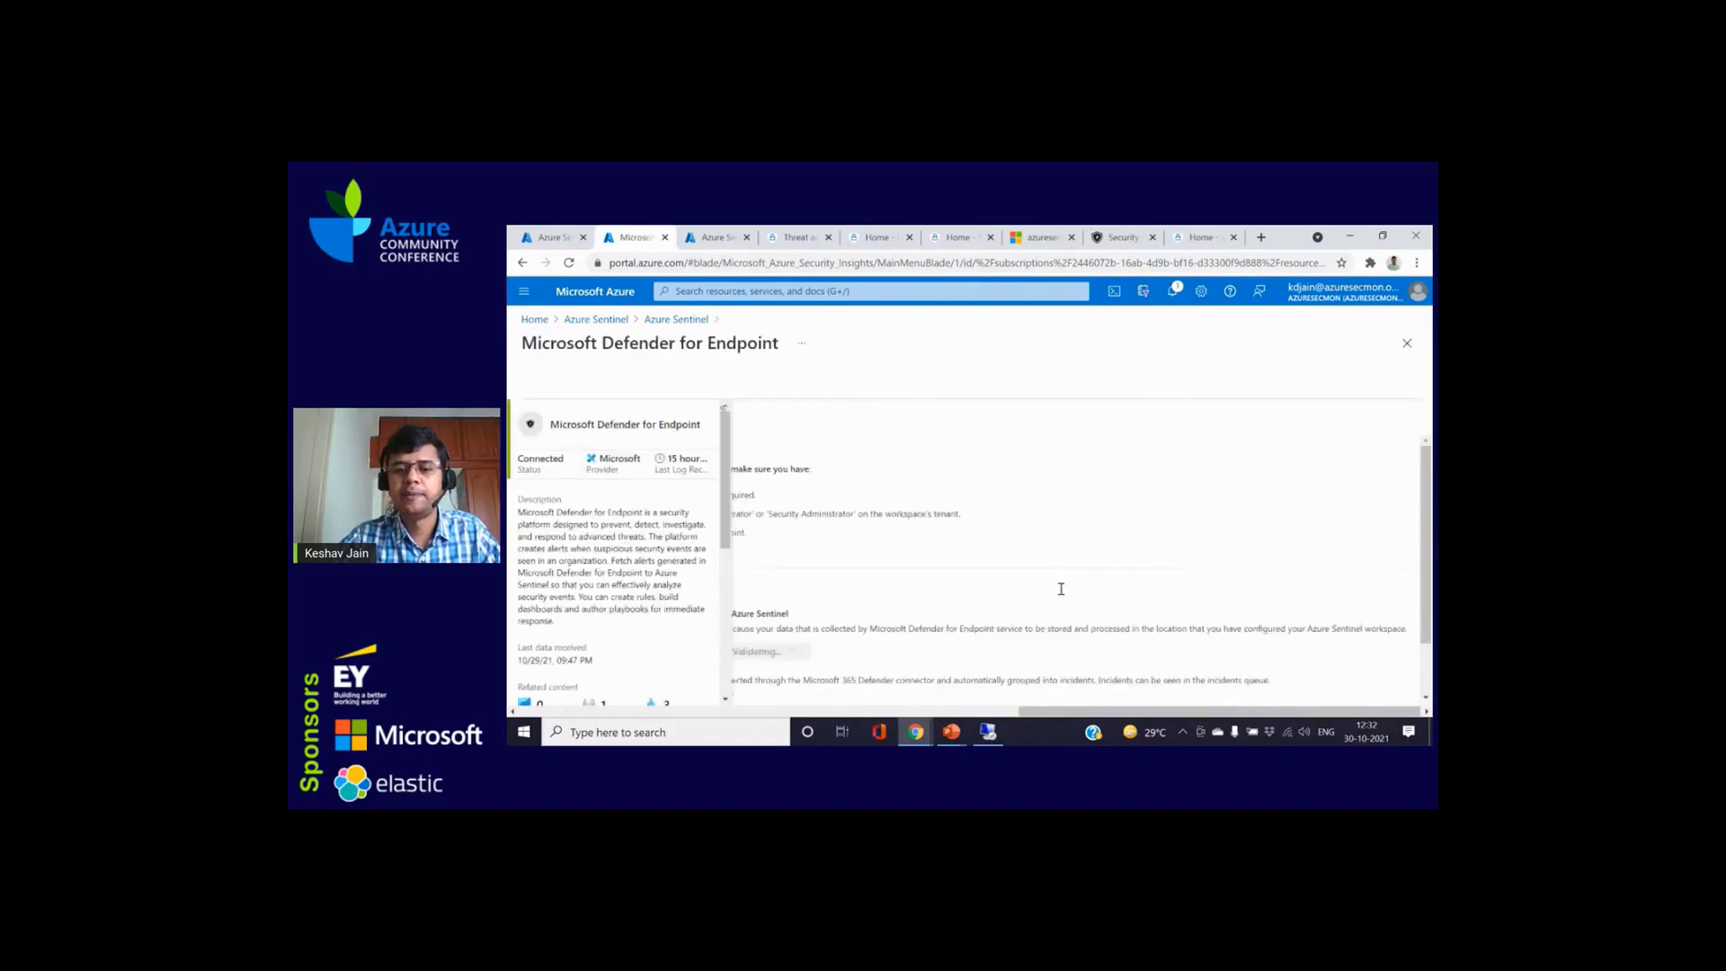
Step: Review the Defender for Endpoint connector's received data, prerequisites and configuration notes, and return to the data connectors list
{"action": "scroll", "coordinate": [658, 568], "scroll_direction": "down", "scroll_amount": 2}
{"action": "scroll", "coordinate": [659, 569], "scroll_direction": "down", "scroll_amount": 3}
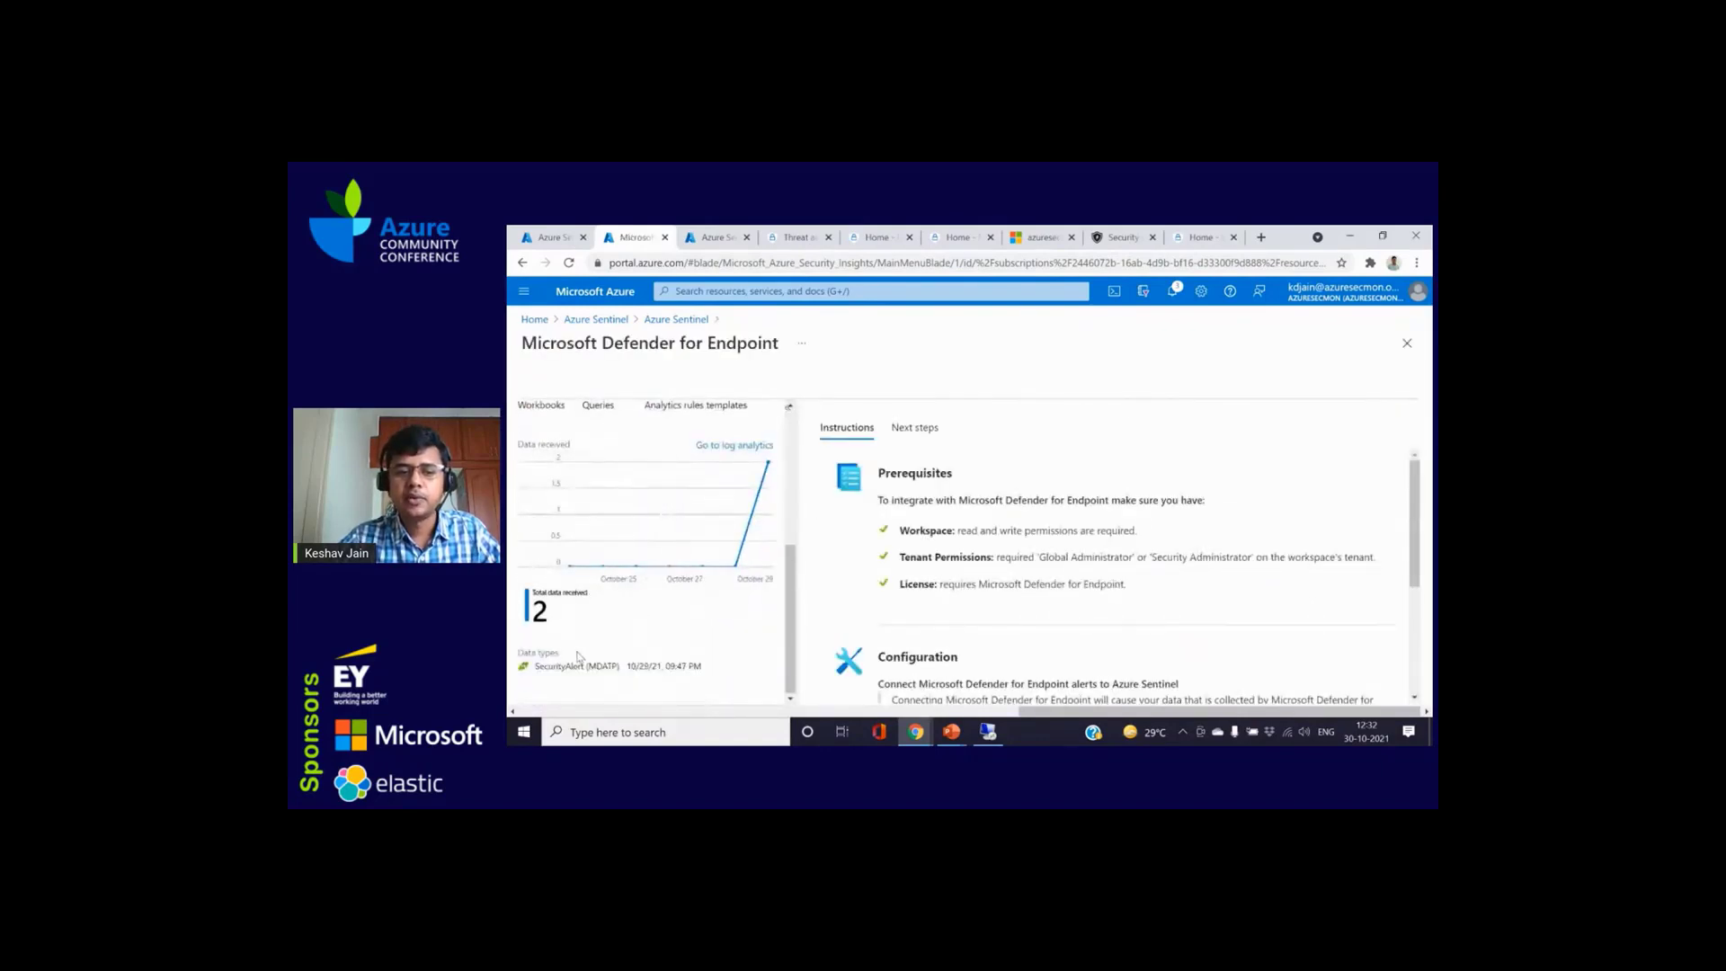
{"action": "scroll", "coordinate": [1009, 615], "scroll_direction": "down", "scroll_amount": 3}
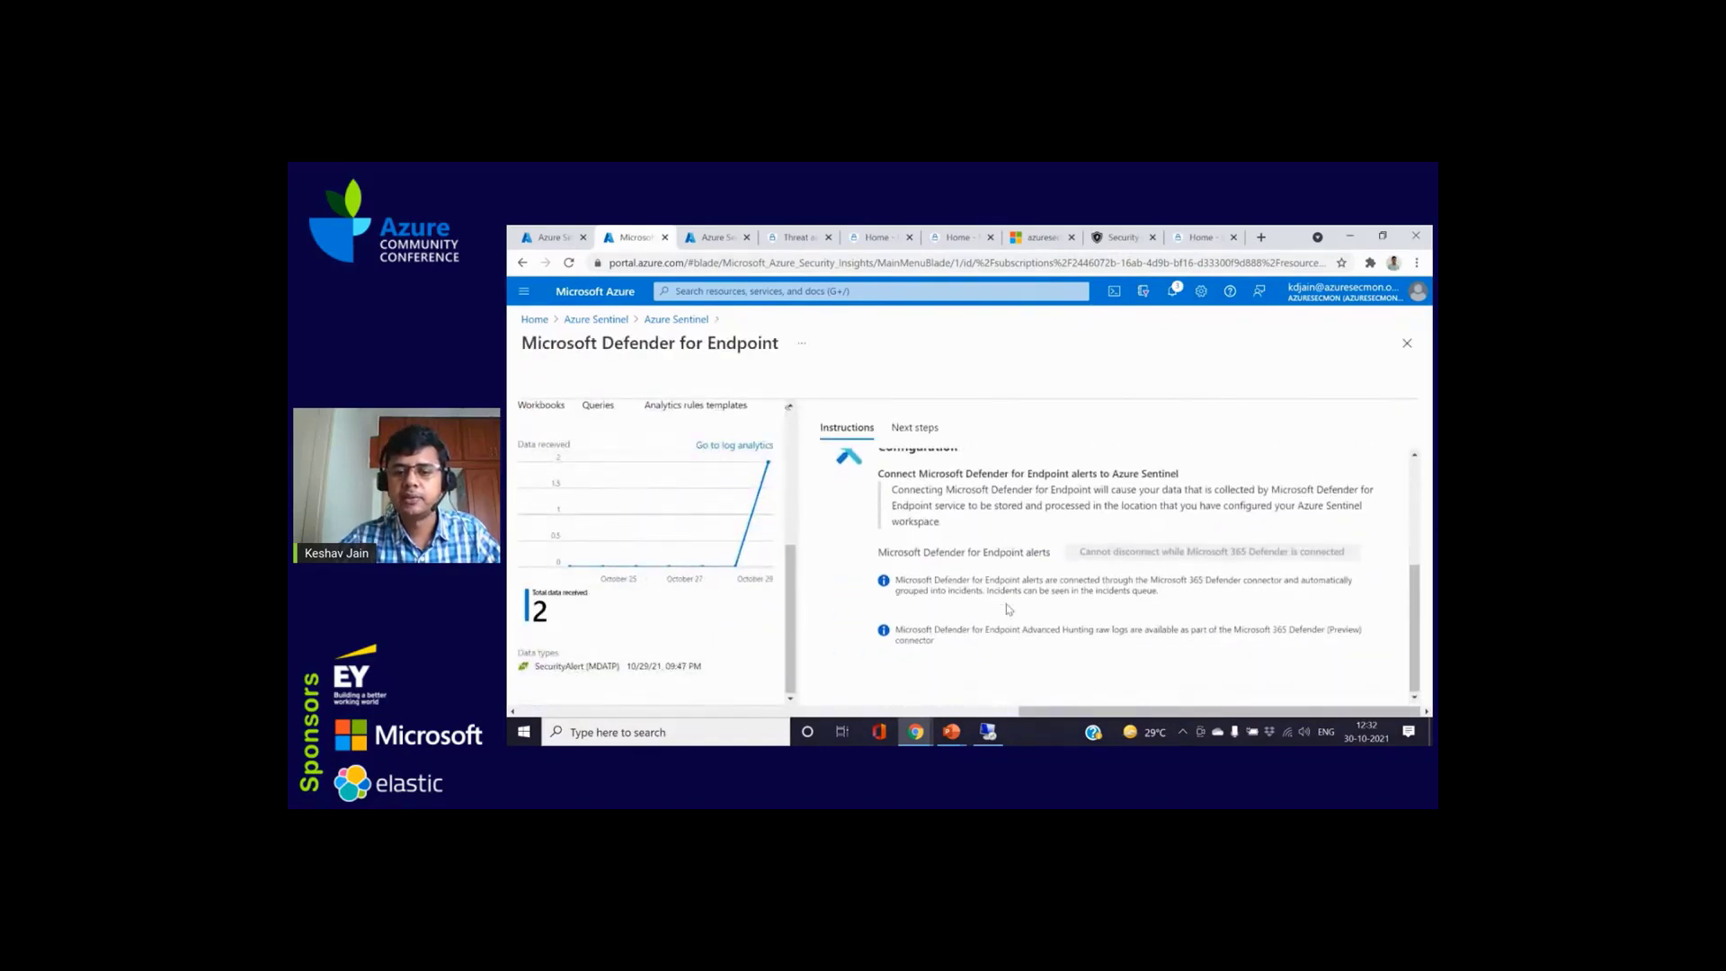
{"action": "scroll", "coordinate": [1033, 609], "scroll_direction": "up", "scroll_amount": 3}
{"action": "scroll", "coordinate": [978, 549], "scroll_direction": "down", "scroll_amount": 3}
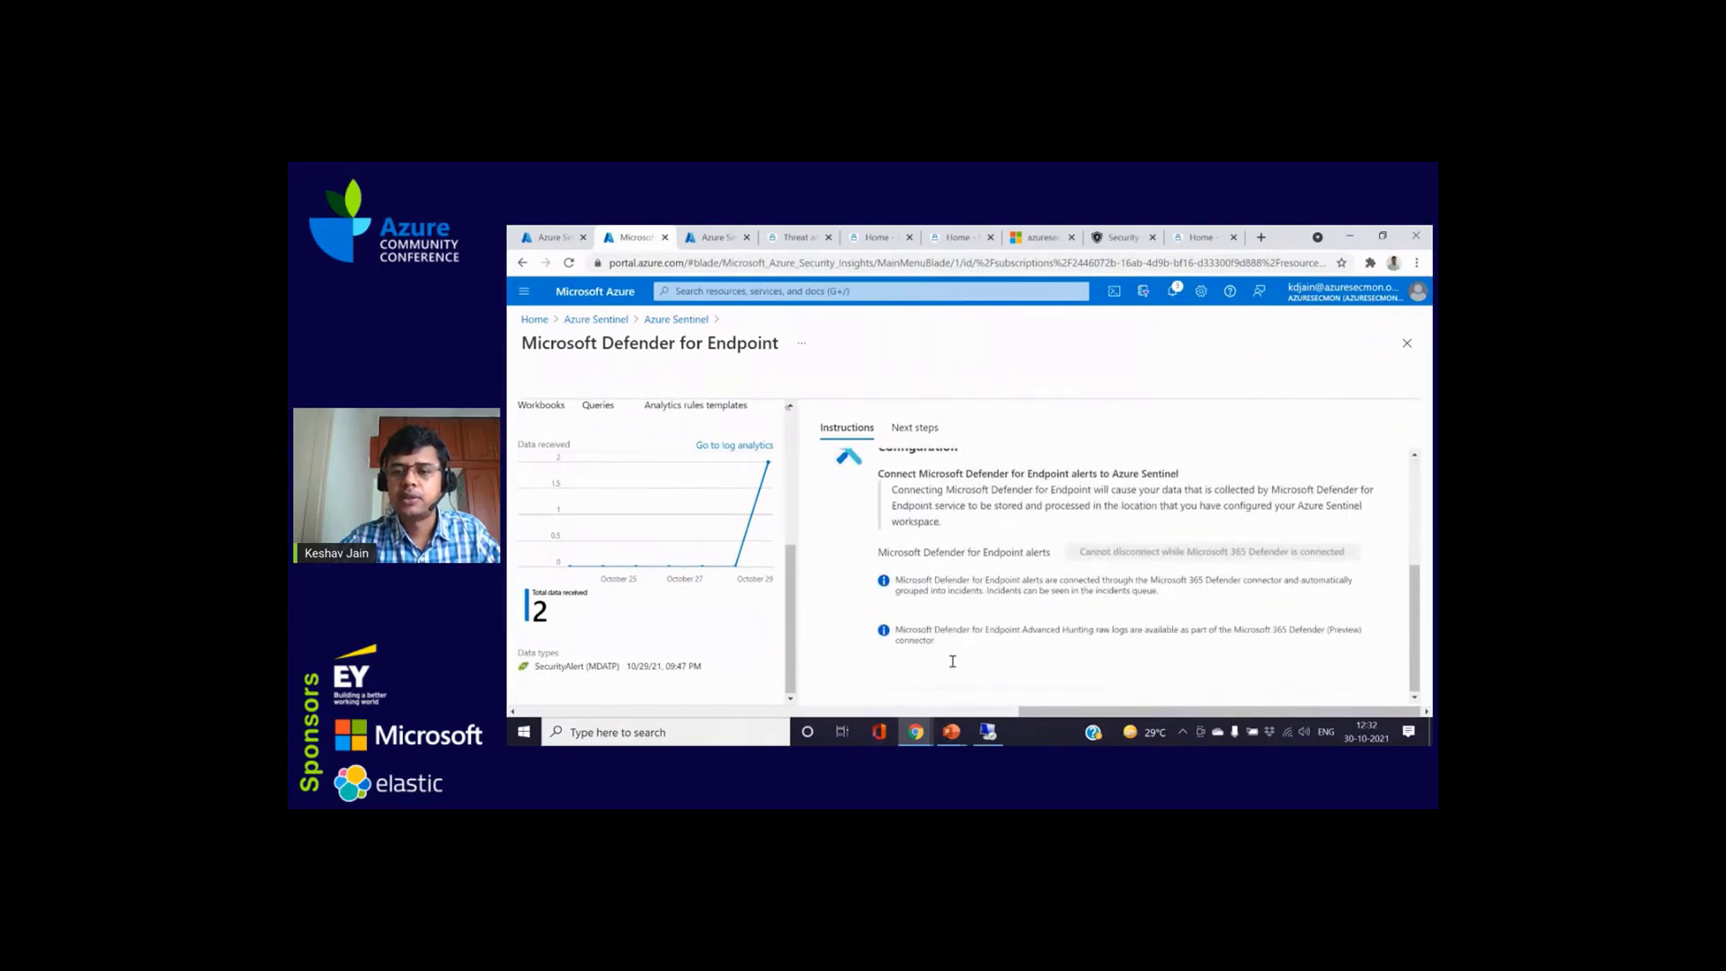
{"action": "scroll", "coordinate": [849, 542], "scroll_direction": "up", "scroll_amount": 2}
{"action": "left_click", "coordinate": [675, 319]}
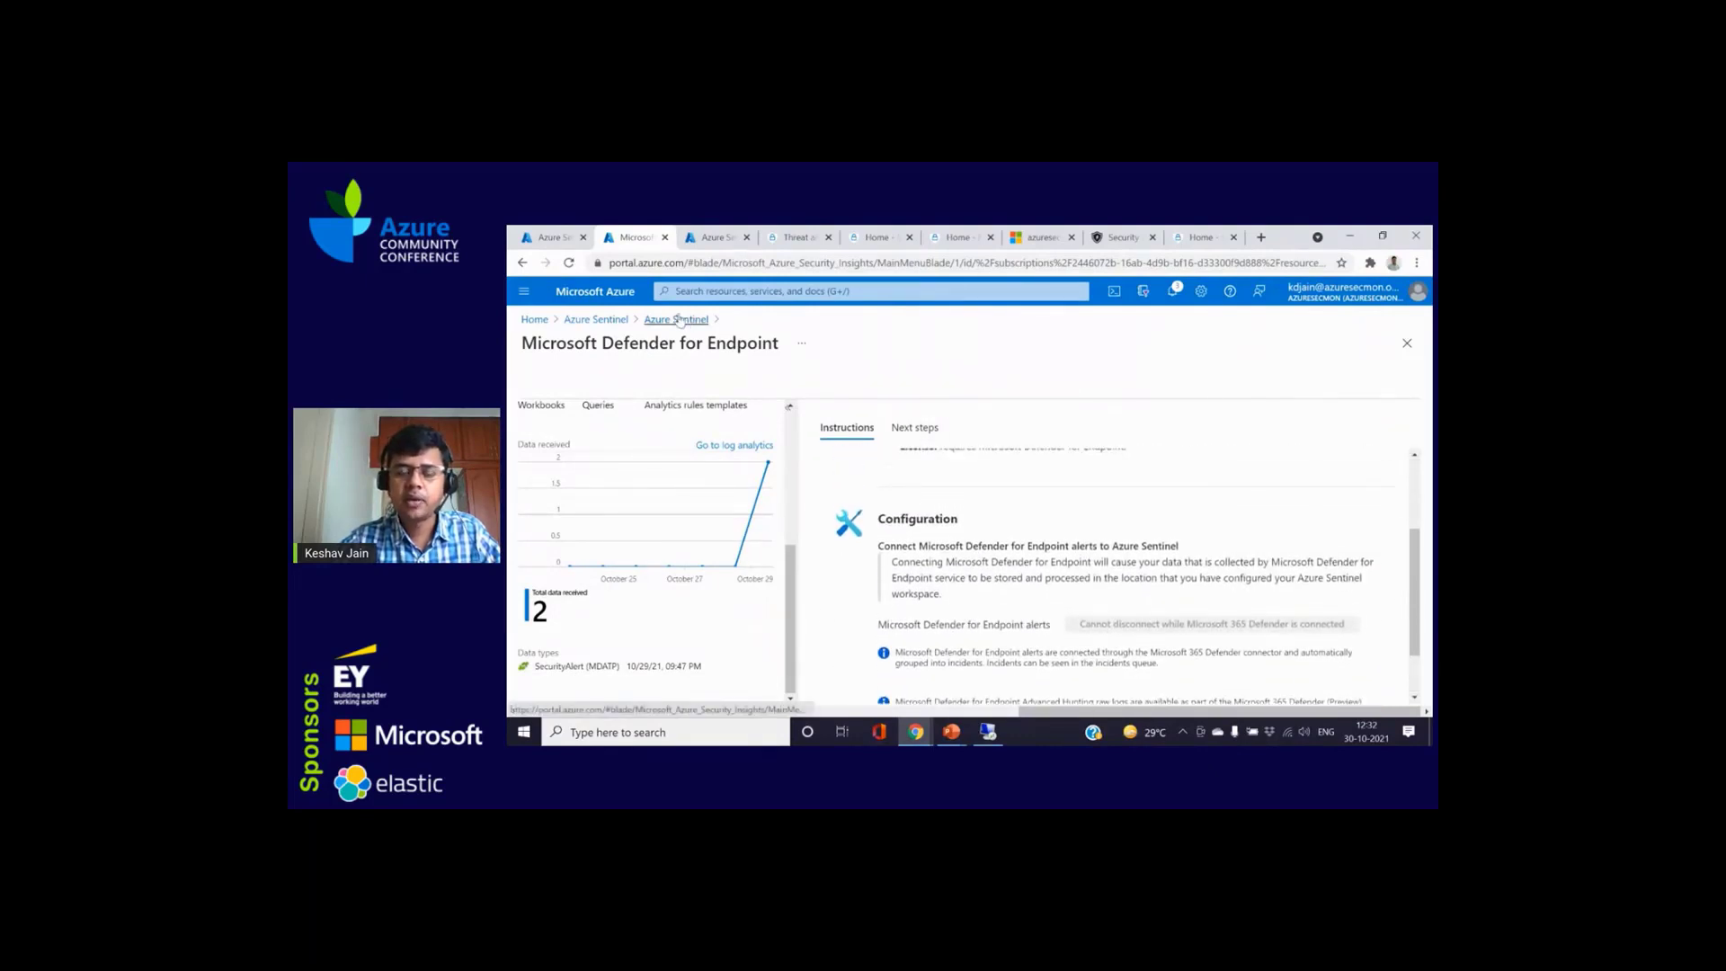
Step: Review the Microsoft Defender for Identity connector's configuration, clearing and re-selecting its Cloud App Security confirmation, and return to the Sentinel overview
{"action": "left_click", "coordinate": [745, 645]}
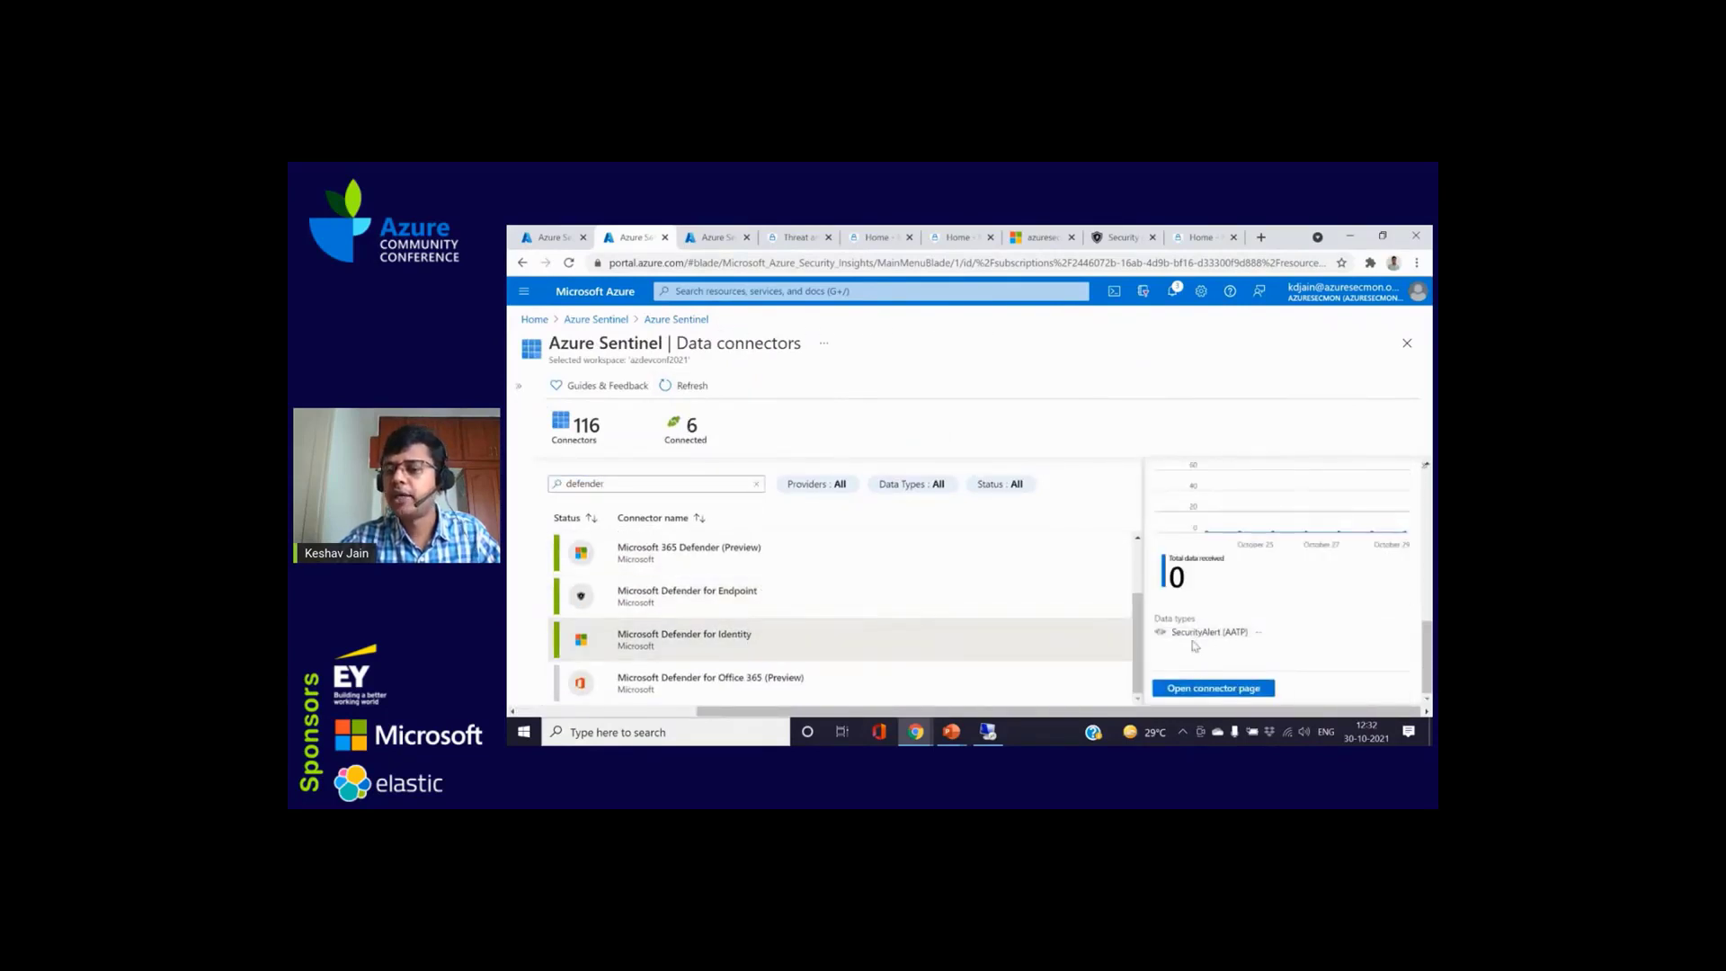
{"action": "left_click", "coordinate": [1214, 688]}
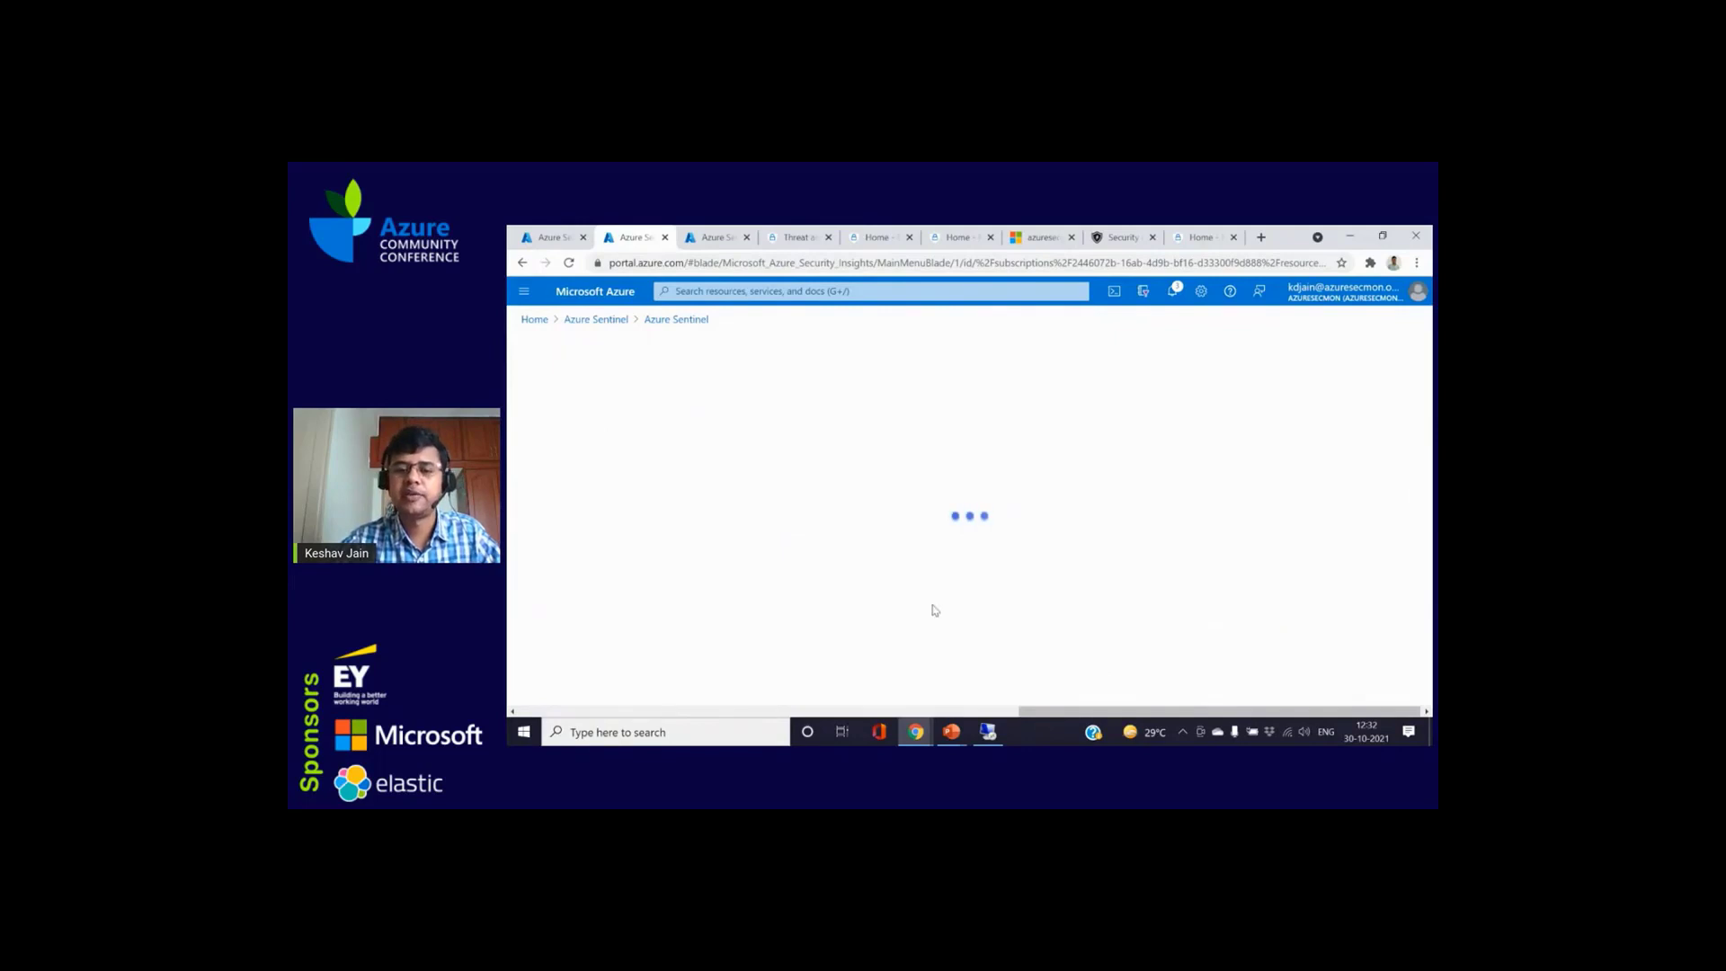
{"action": "scroll", "coordinate": [940, 584], "scroll_direction": "down", "scroll_amount": 5}
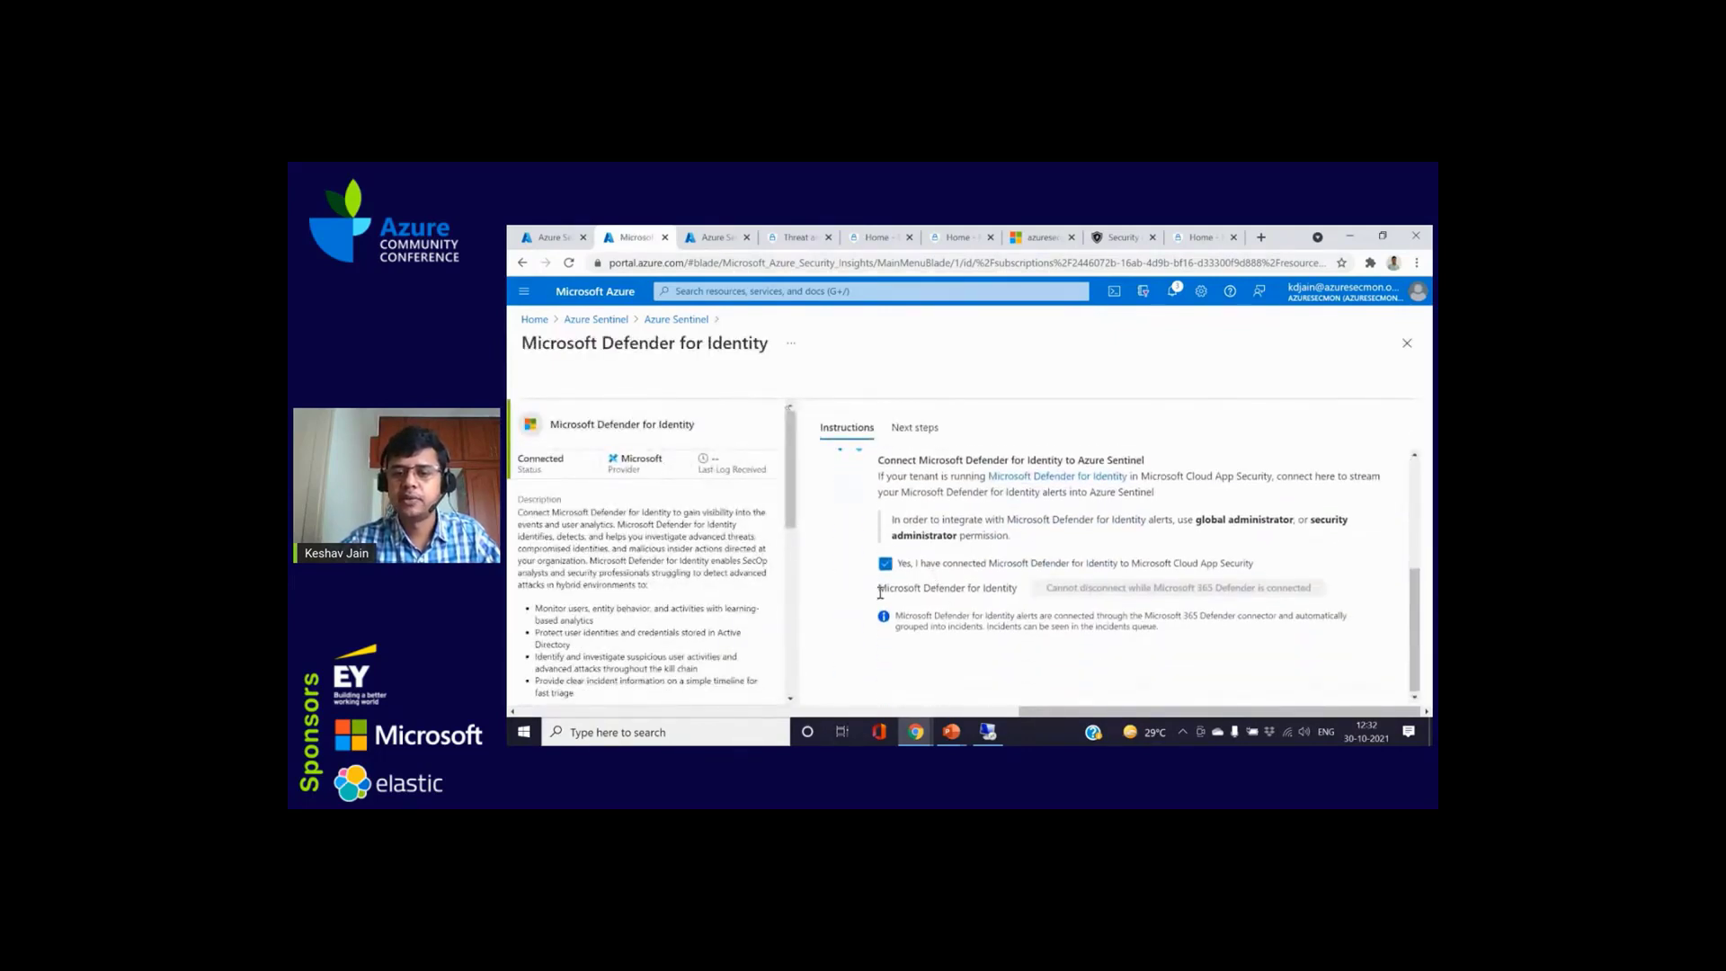
{"action": "left_click", "coordinate": [885, 563]}
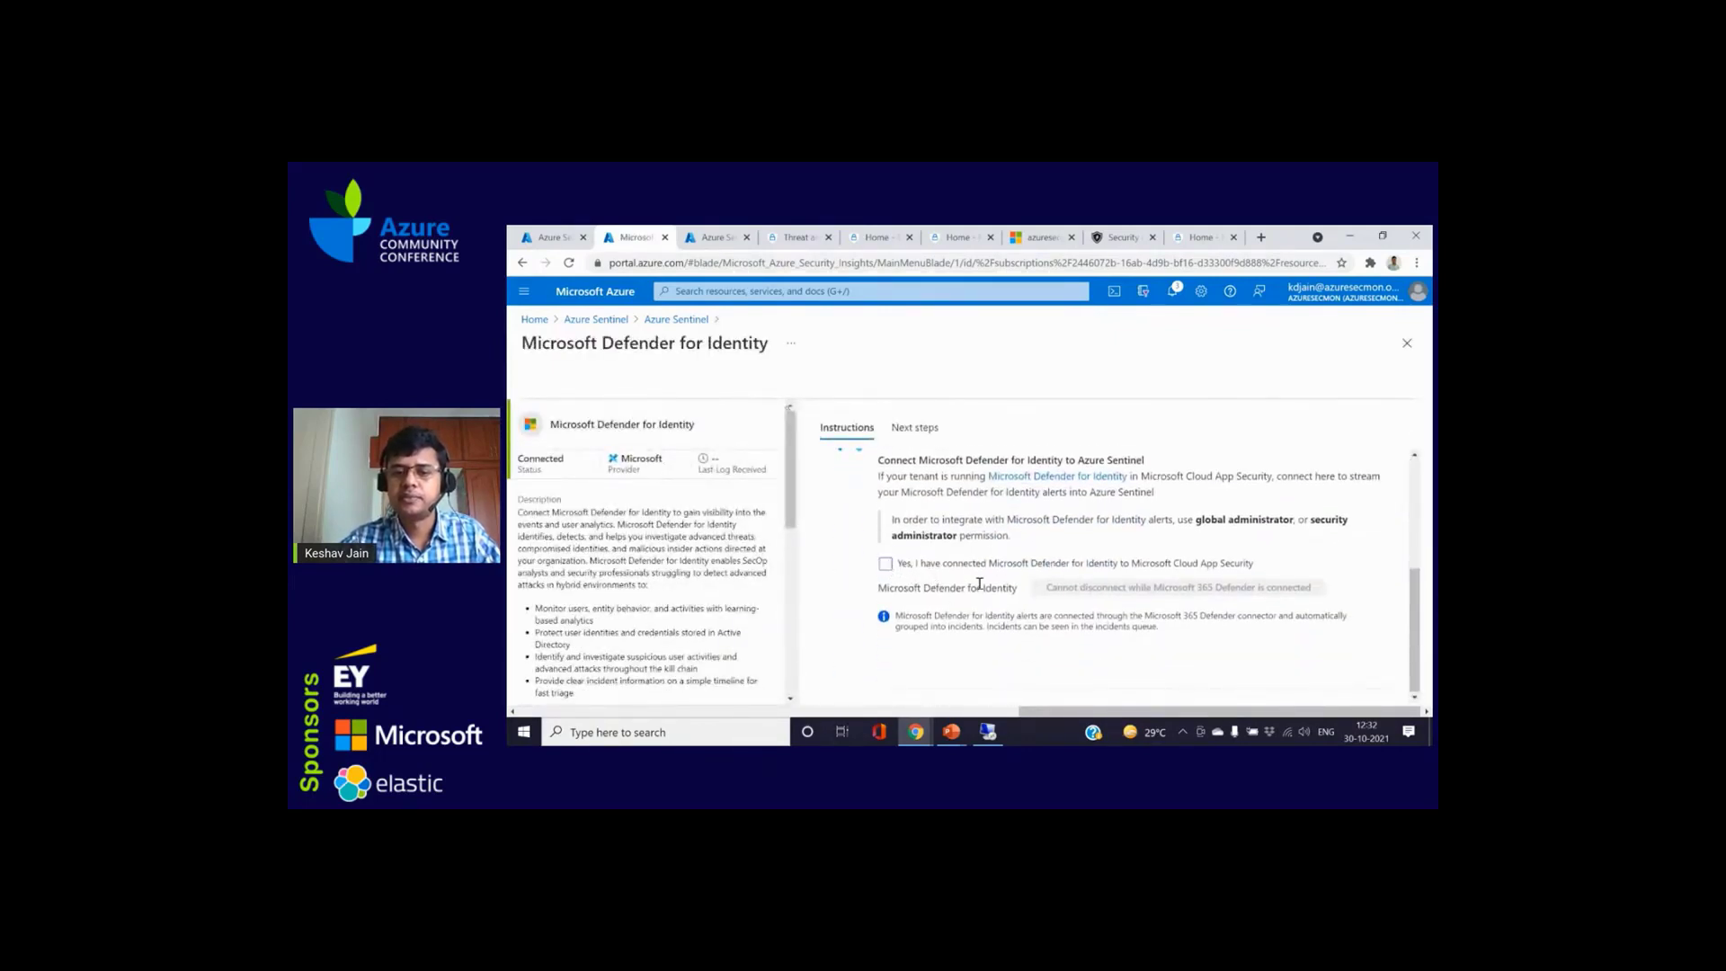
{"action": "left_click", "coordinate": [1004, 562]}
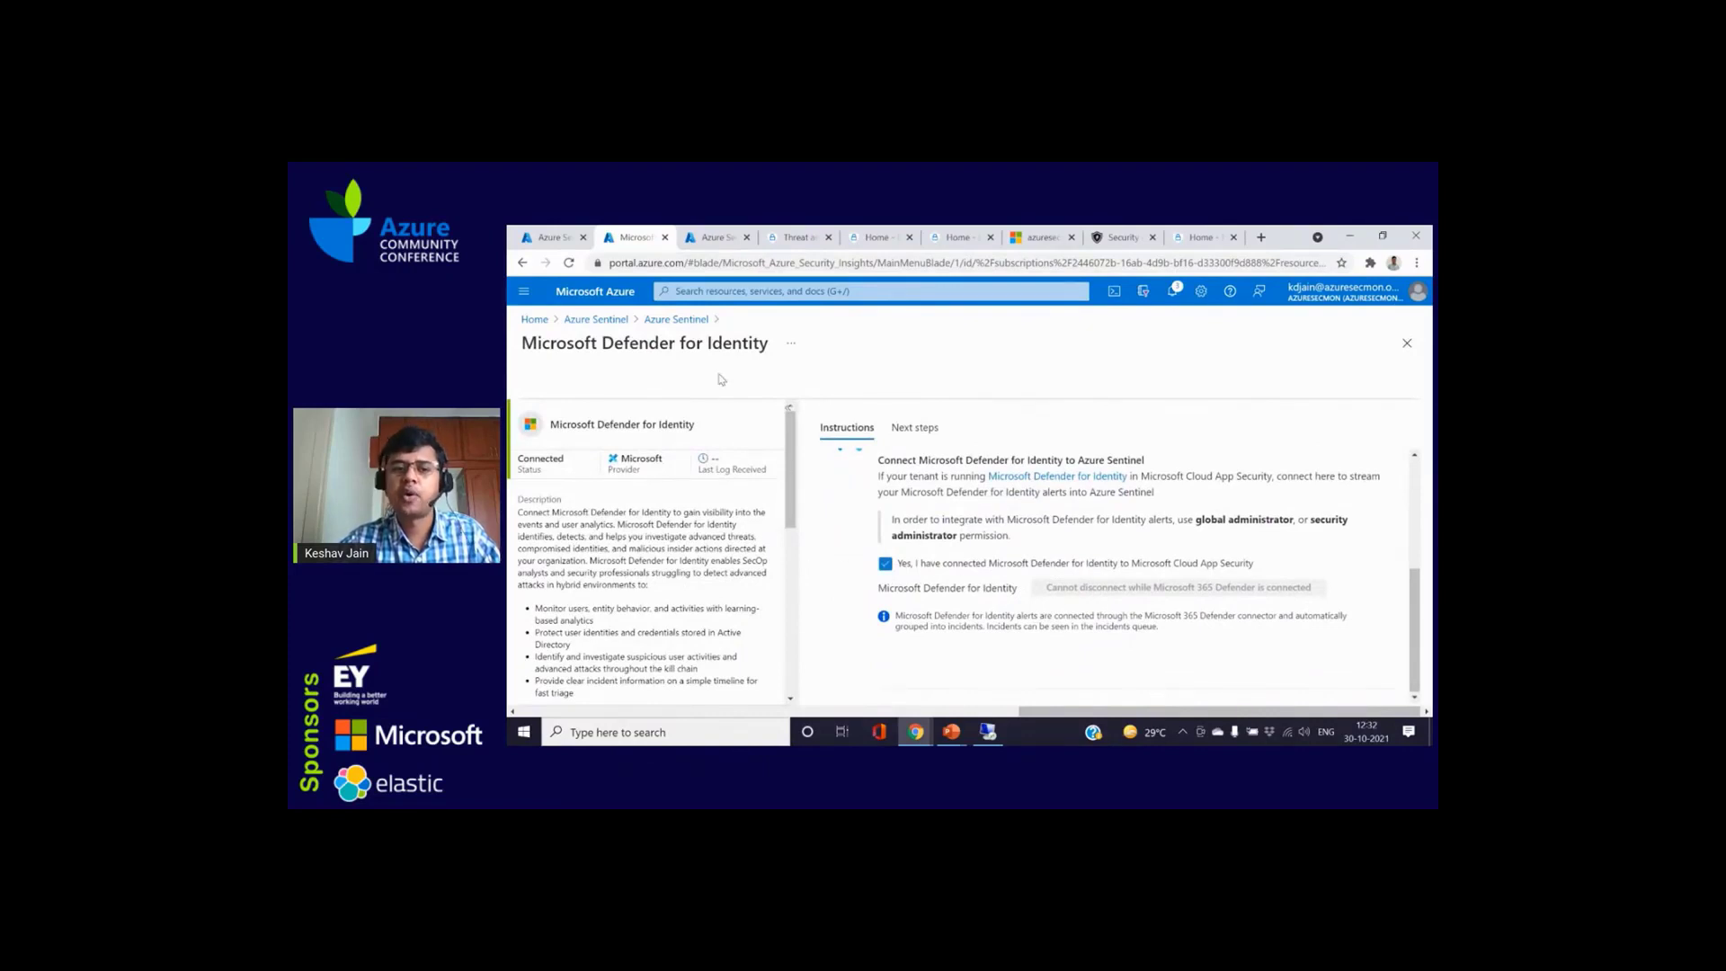
{"action": "left_click", "coordinate": [676, 319]}
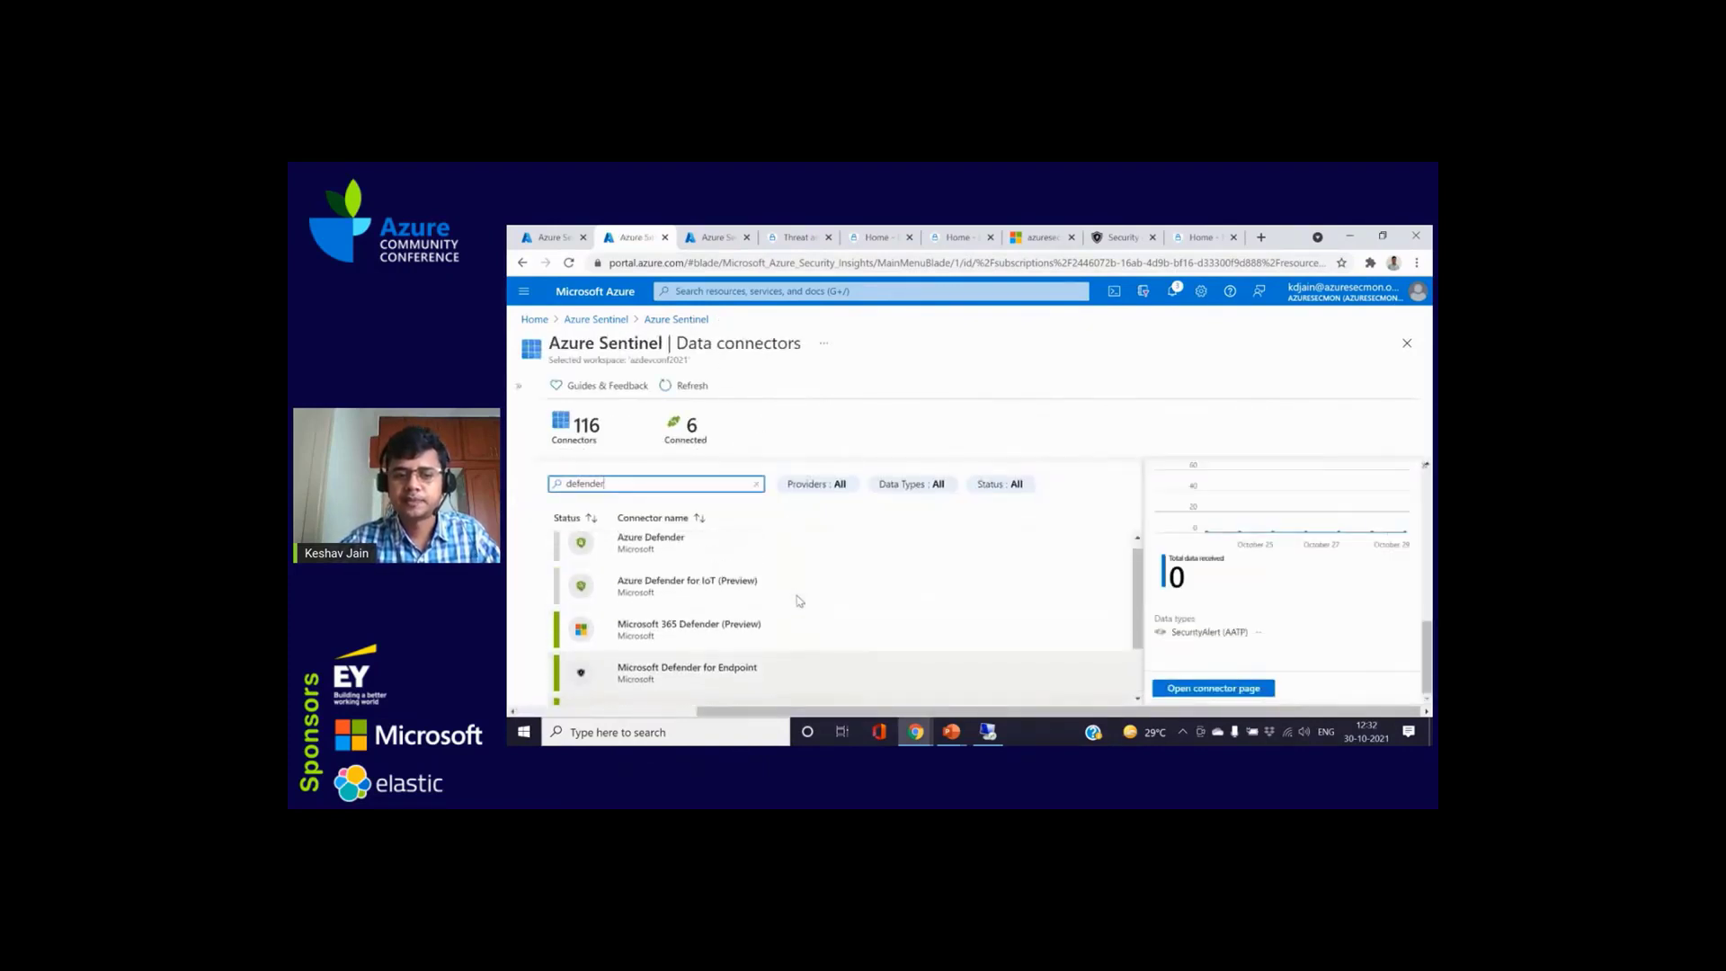
{"action": "left_click", "coordinate": [698, 324]}
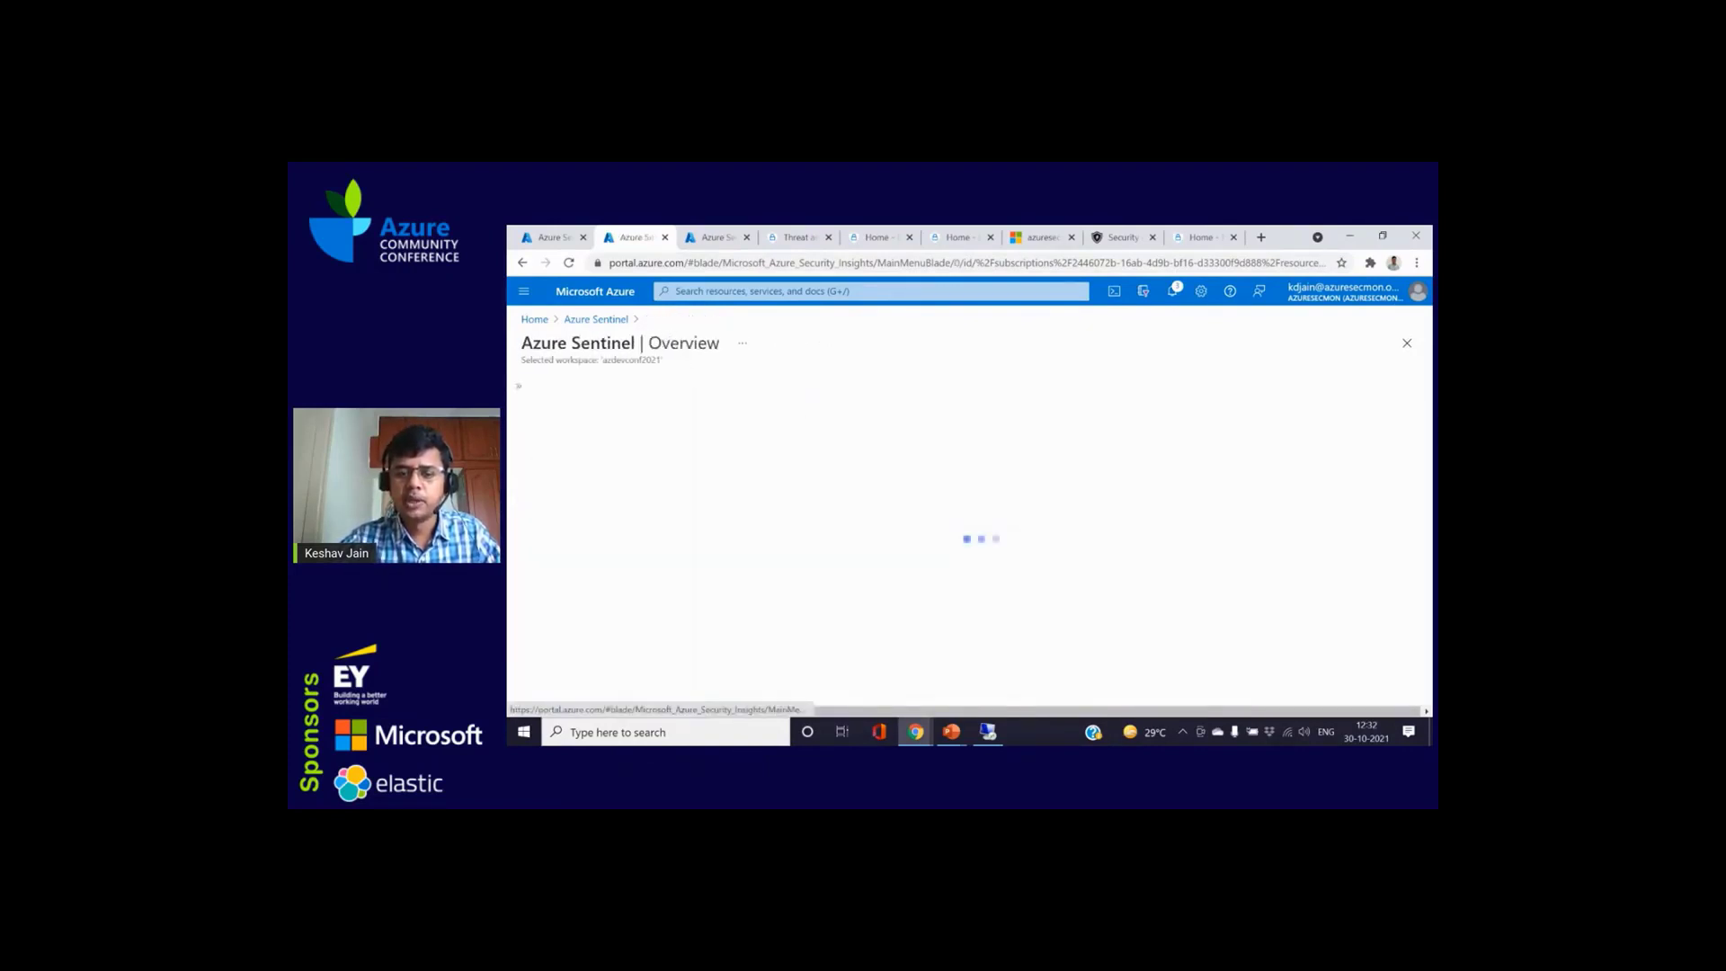
Step: Switch to the PowerPoint slide show and advance to the slide on Microsoft 365 Defender incidents and incident creation rules
{"action": "mouse_move", "coordinate": [951, 731]}
{"action": "left_click", "coordinate": [988, 659]}
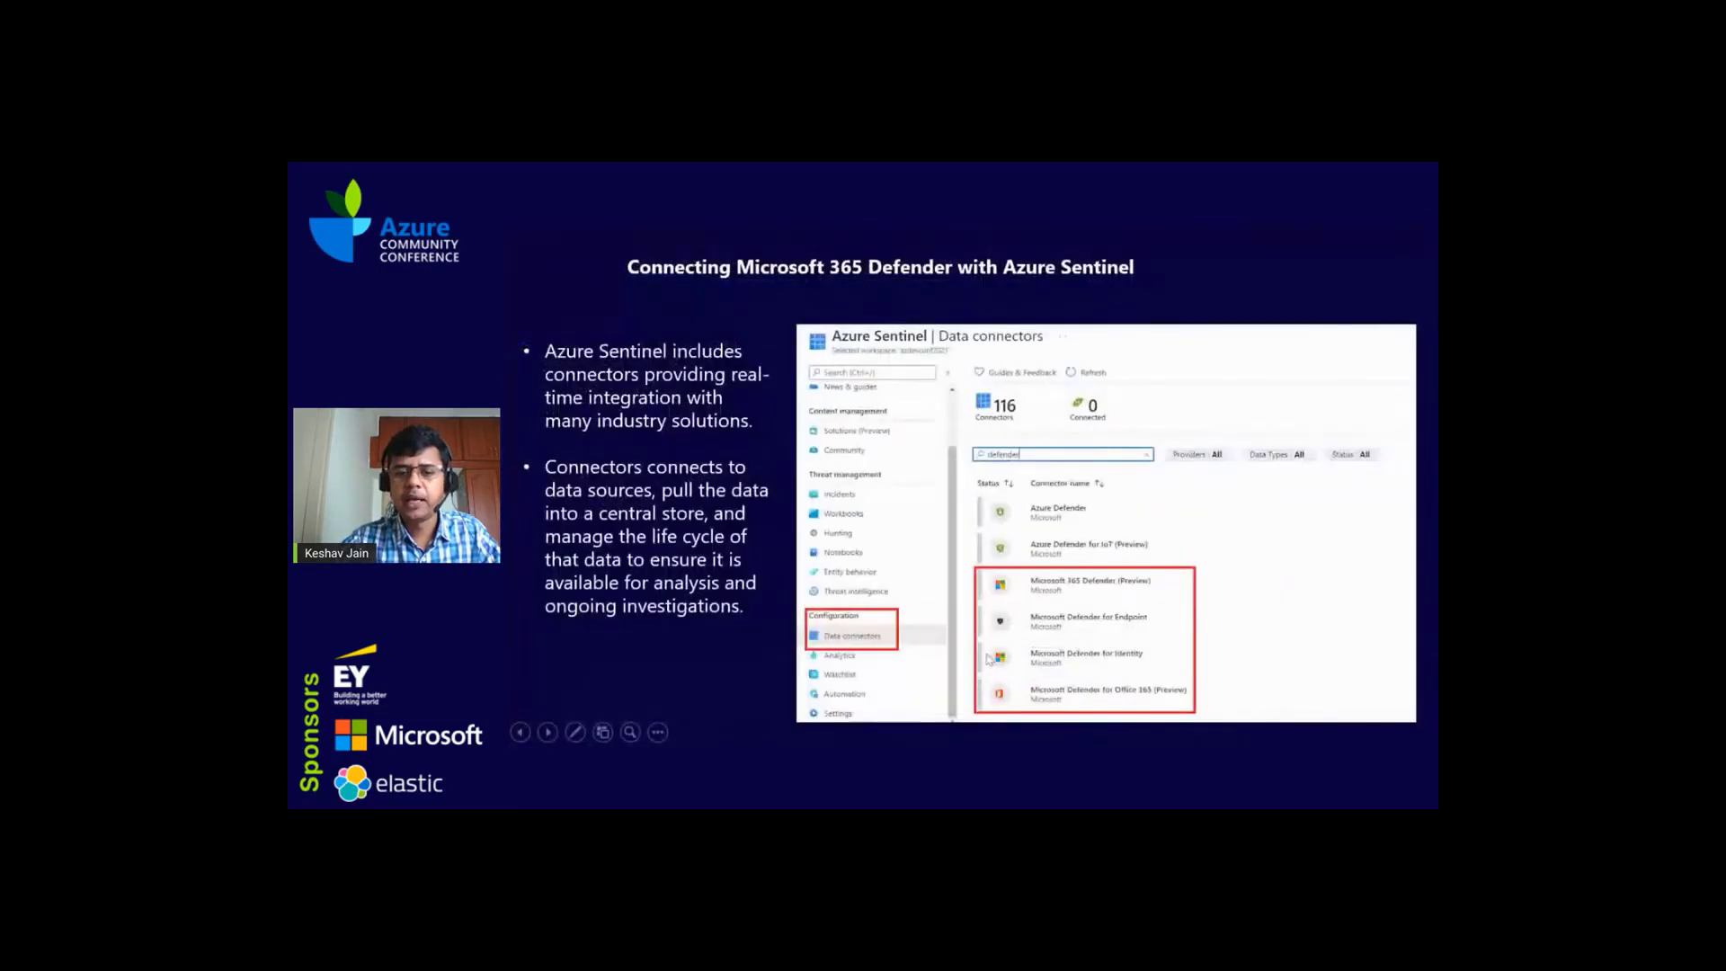
{"action": "left_click", "coordinate": [1053, 456]}
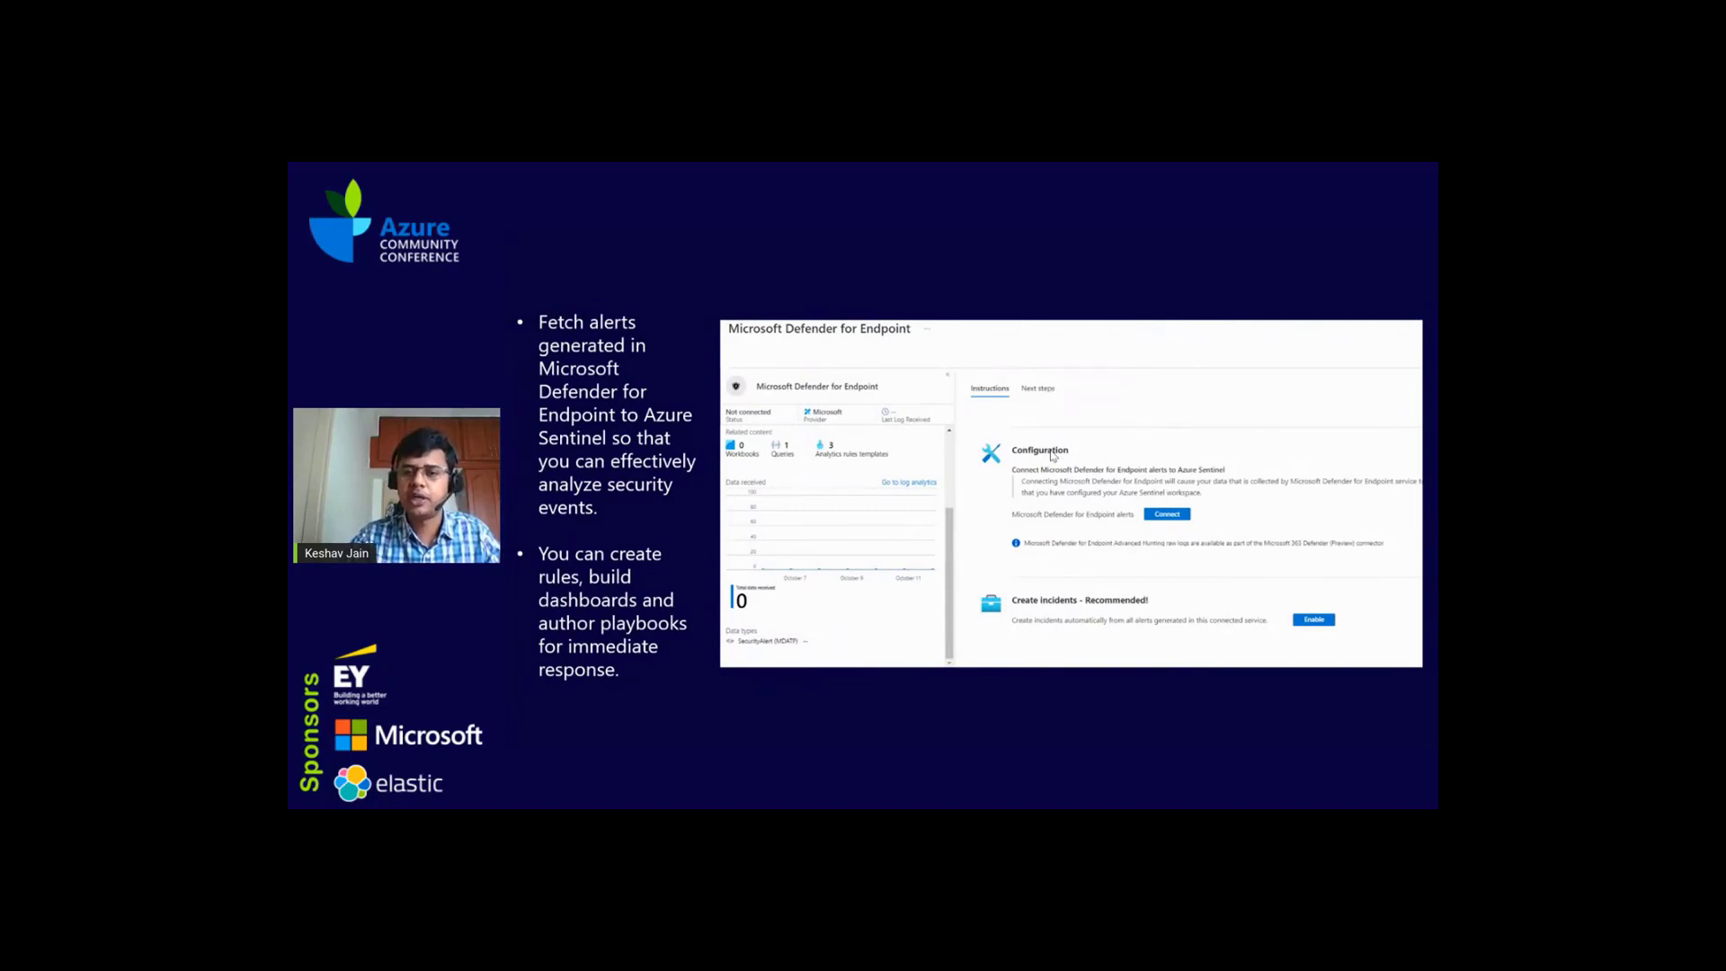
{"action": "key", "text": "Right"}
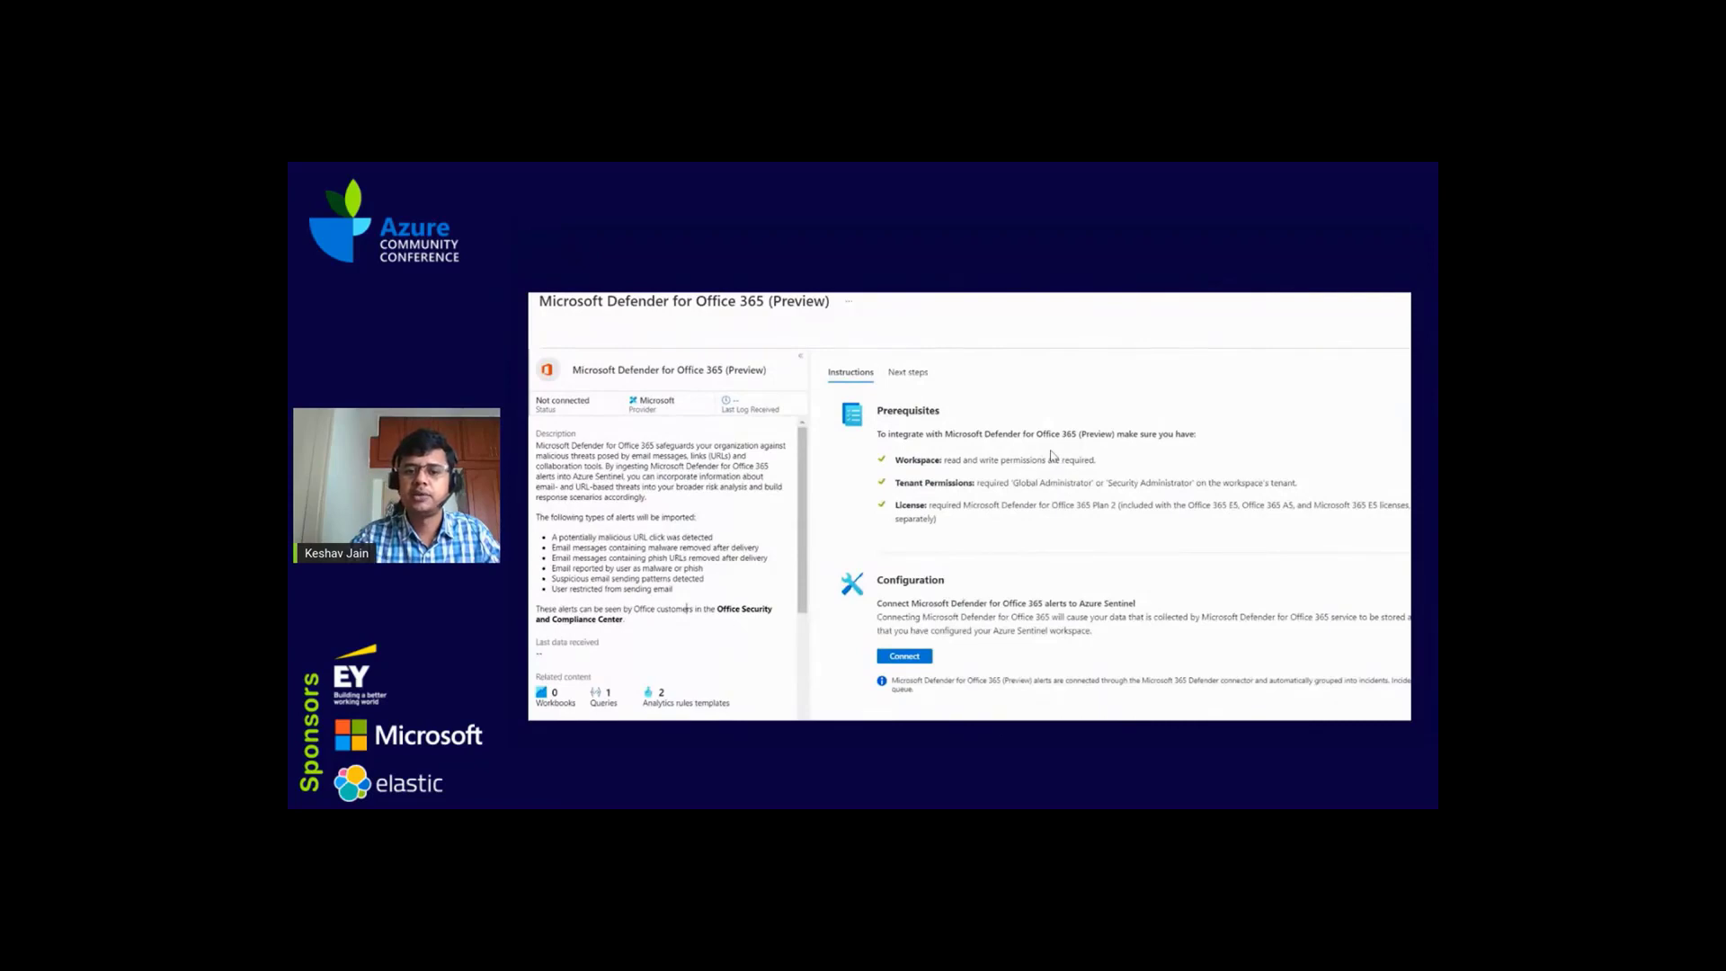
{"action": "key", "text": "Right"}
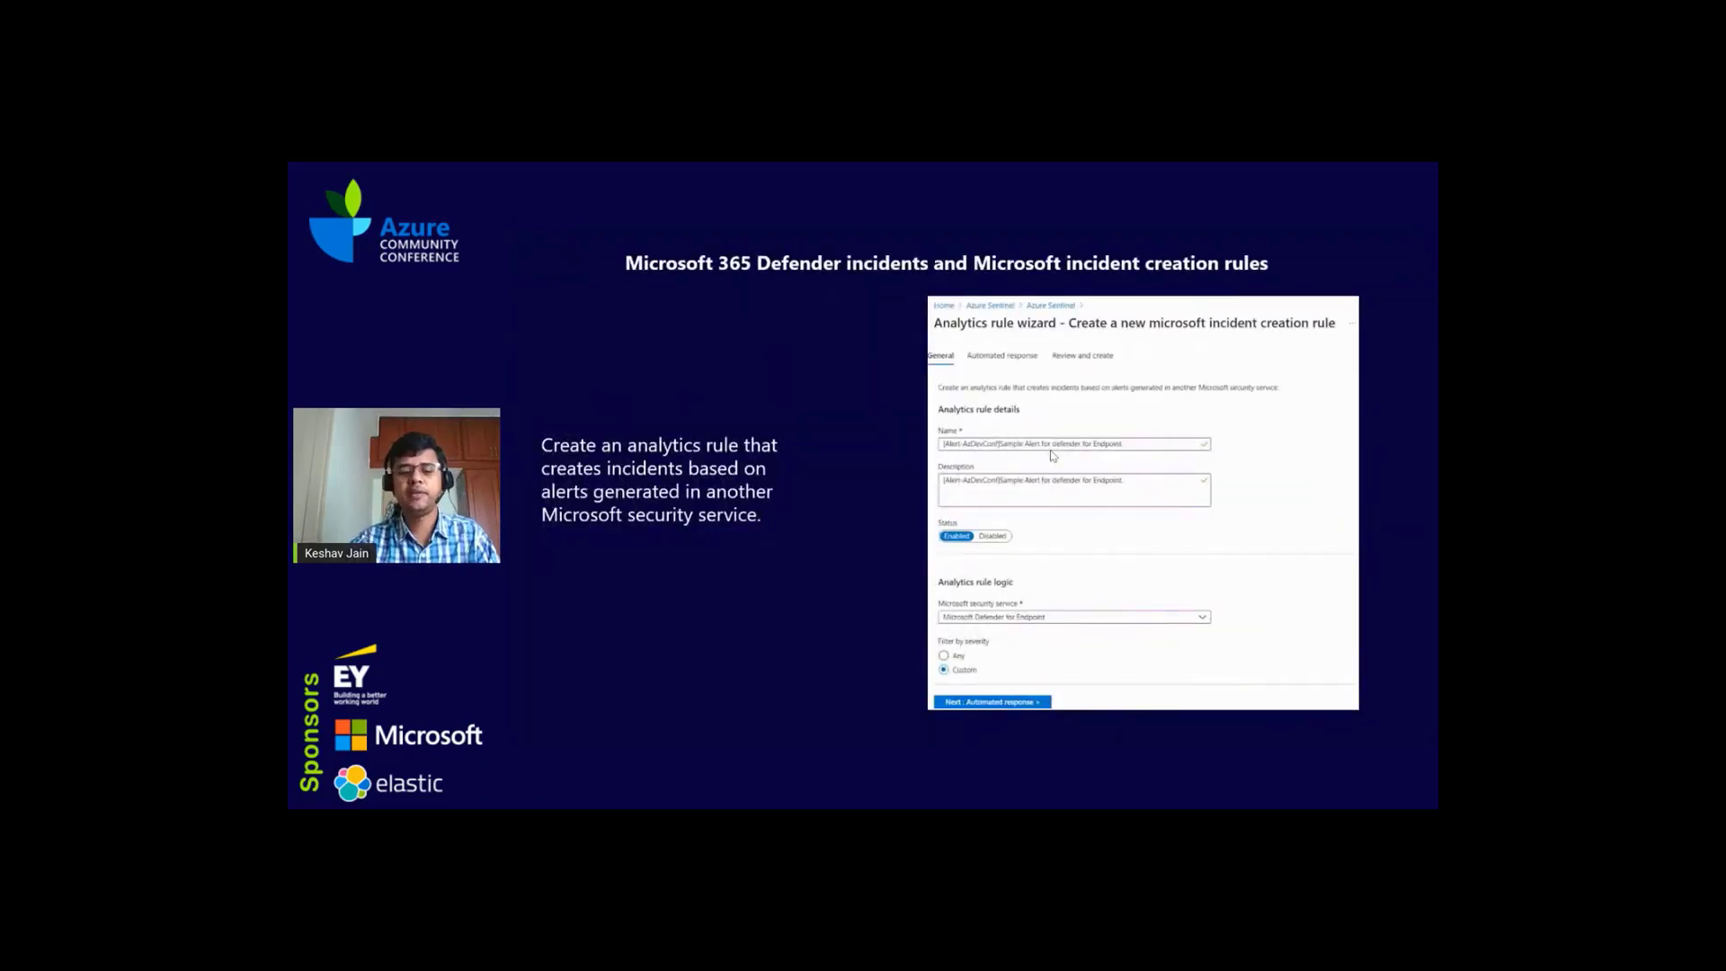
Step: Return to Azure Sentinel in Chrome, find and open the workspace's Logs page, and dismiss the sample queries window
{"action": "key", "text": "alt+Tab"}
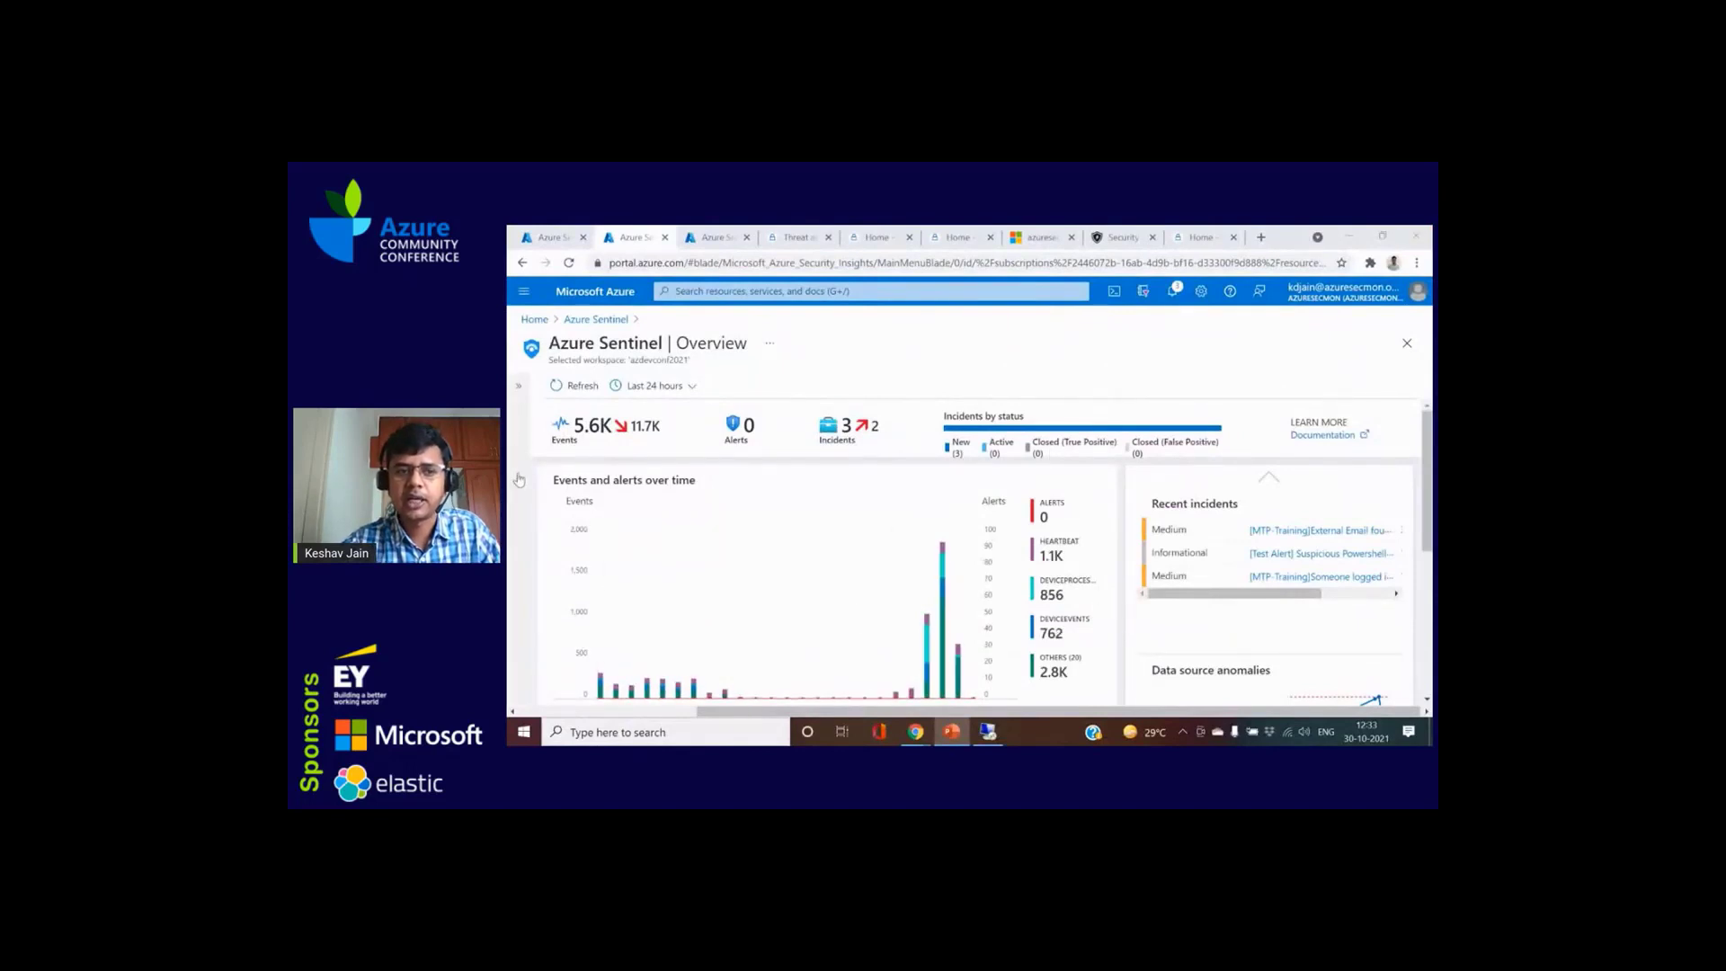
{"action": "left_click", "coordinate": [518, 386]}
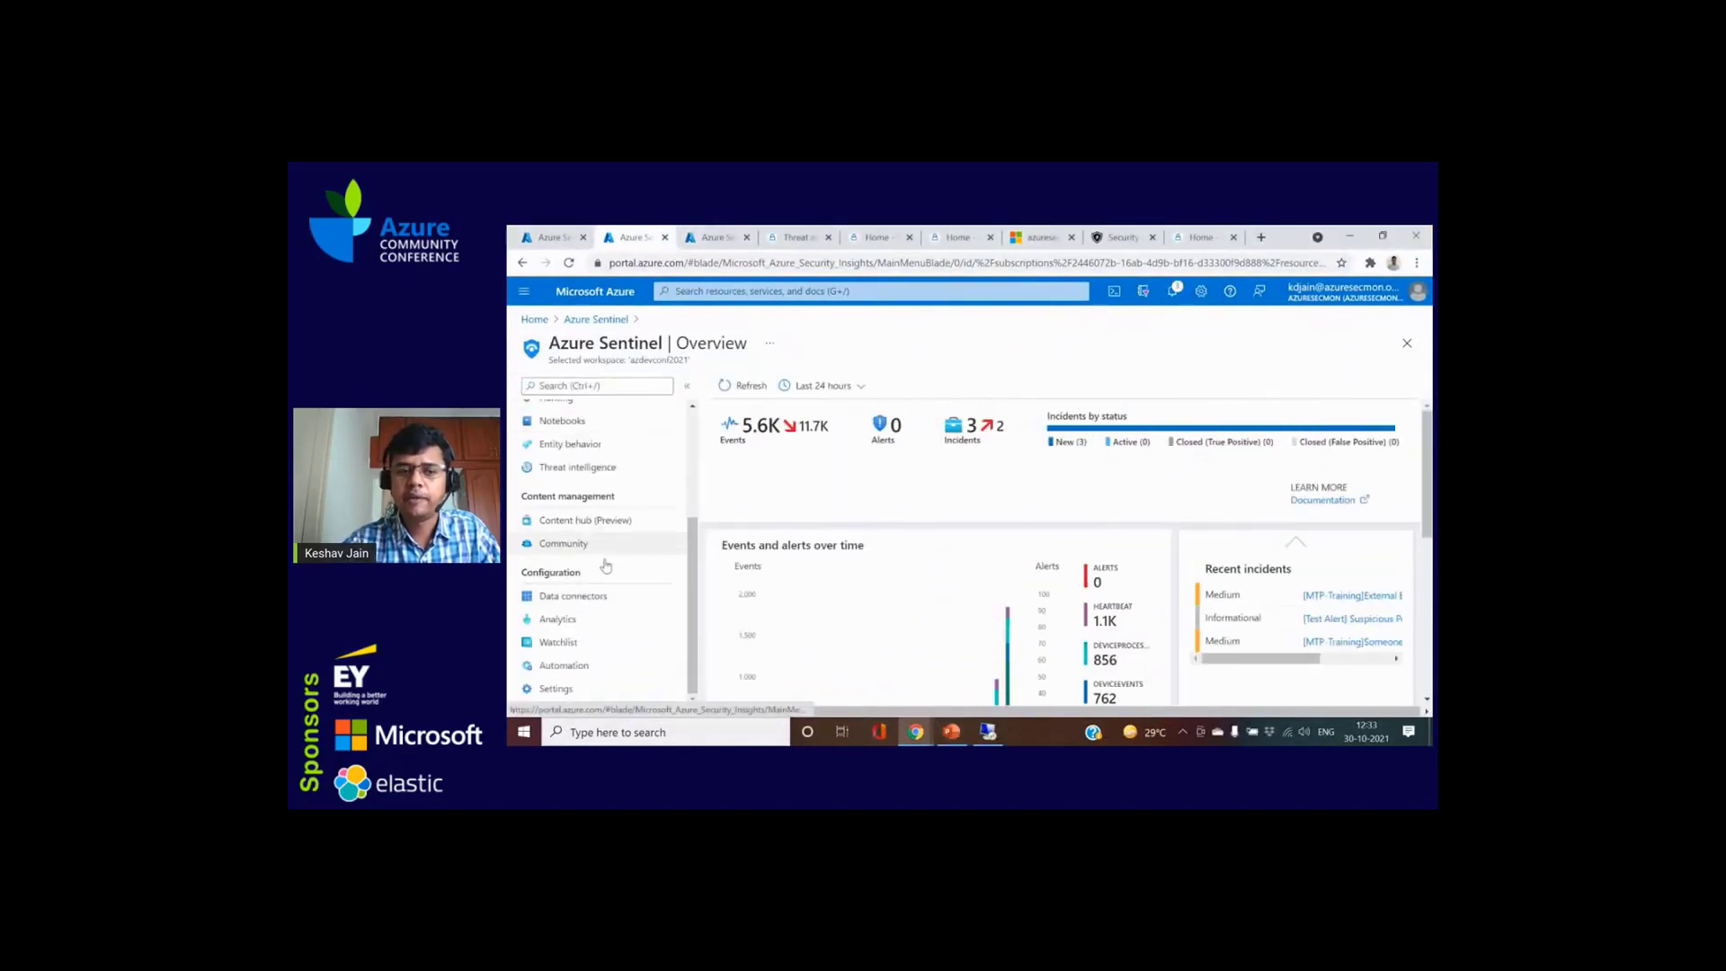
{"action": "left_click", "coordinate": [587, 387]}
{"action": "type", "text": "logs"}
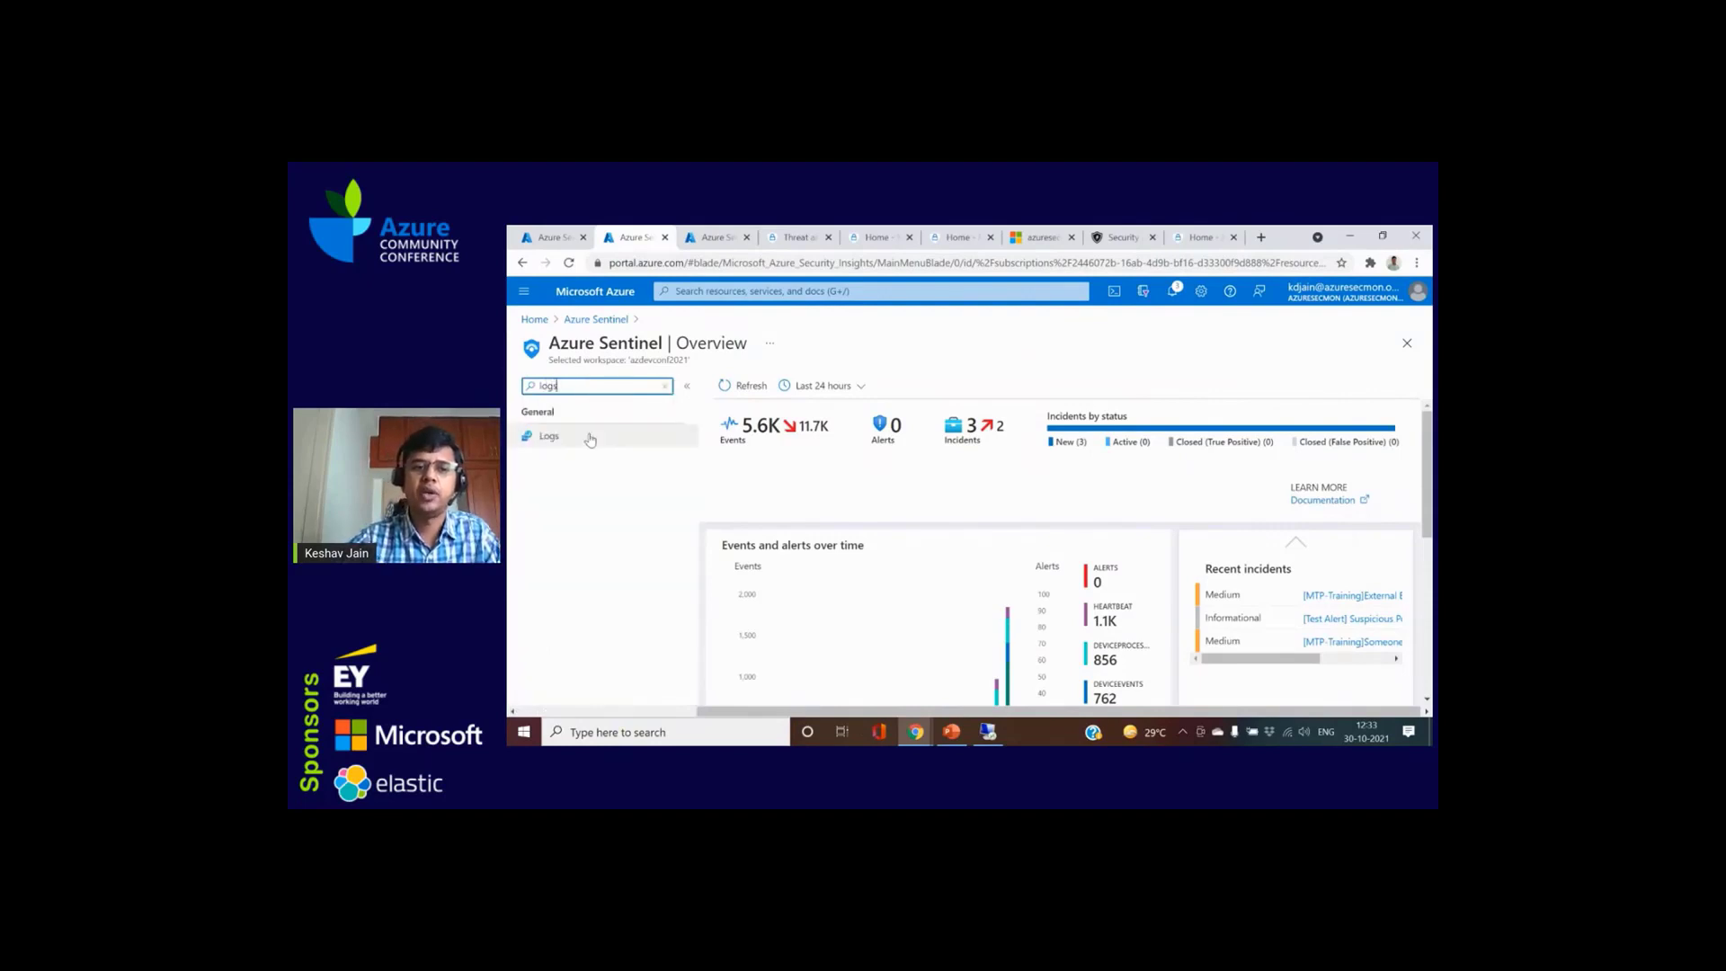
{"action": "left_click", "coordinate": [548, 435]}
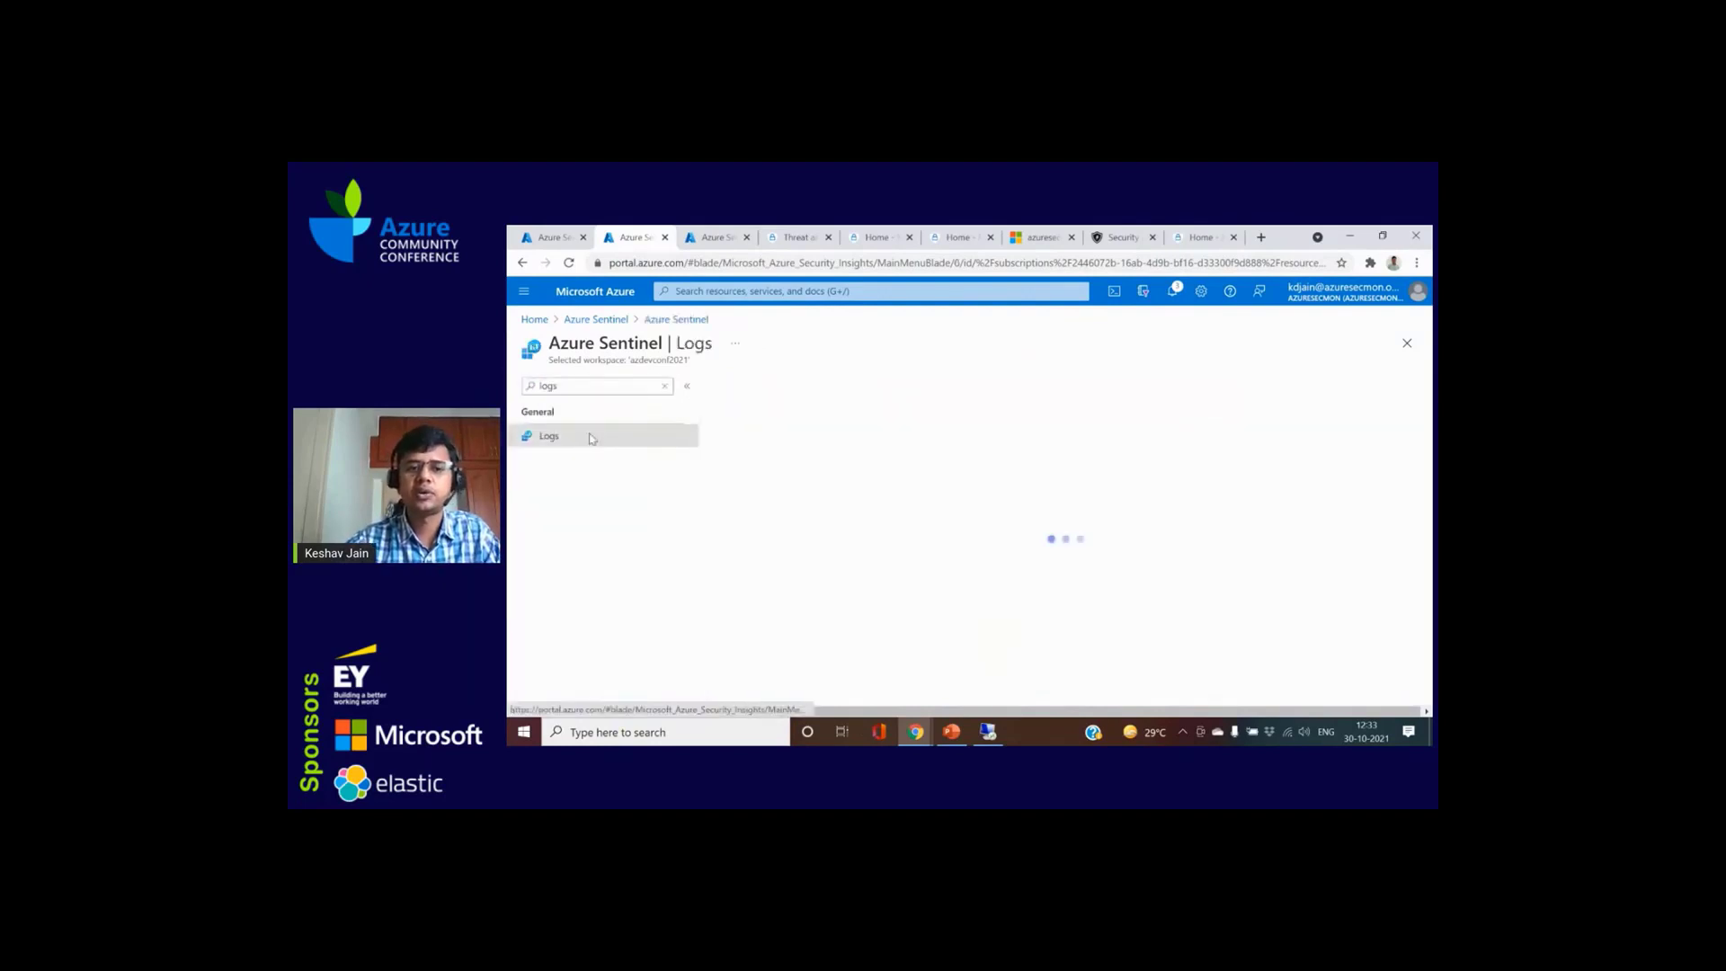
{"action": "left_click", "coordinate": [1376, 399]}
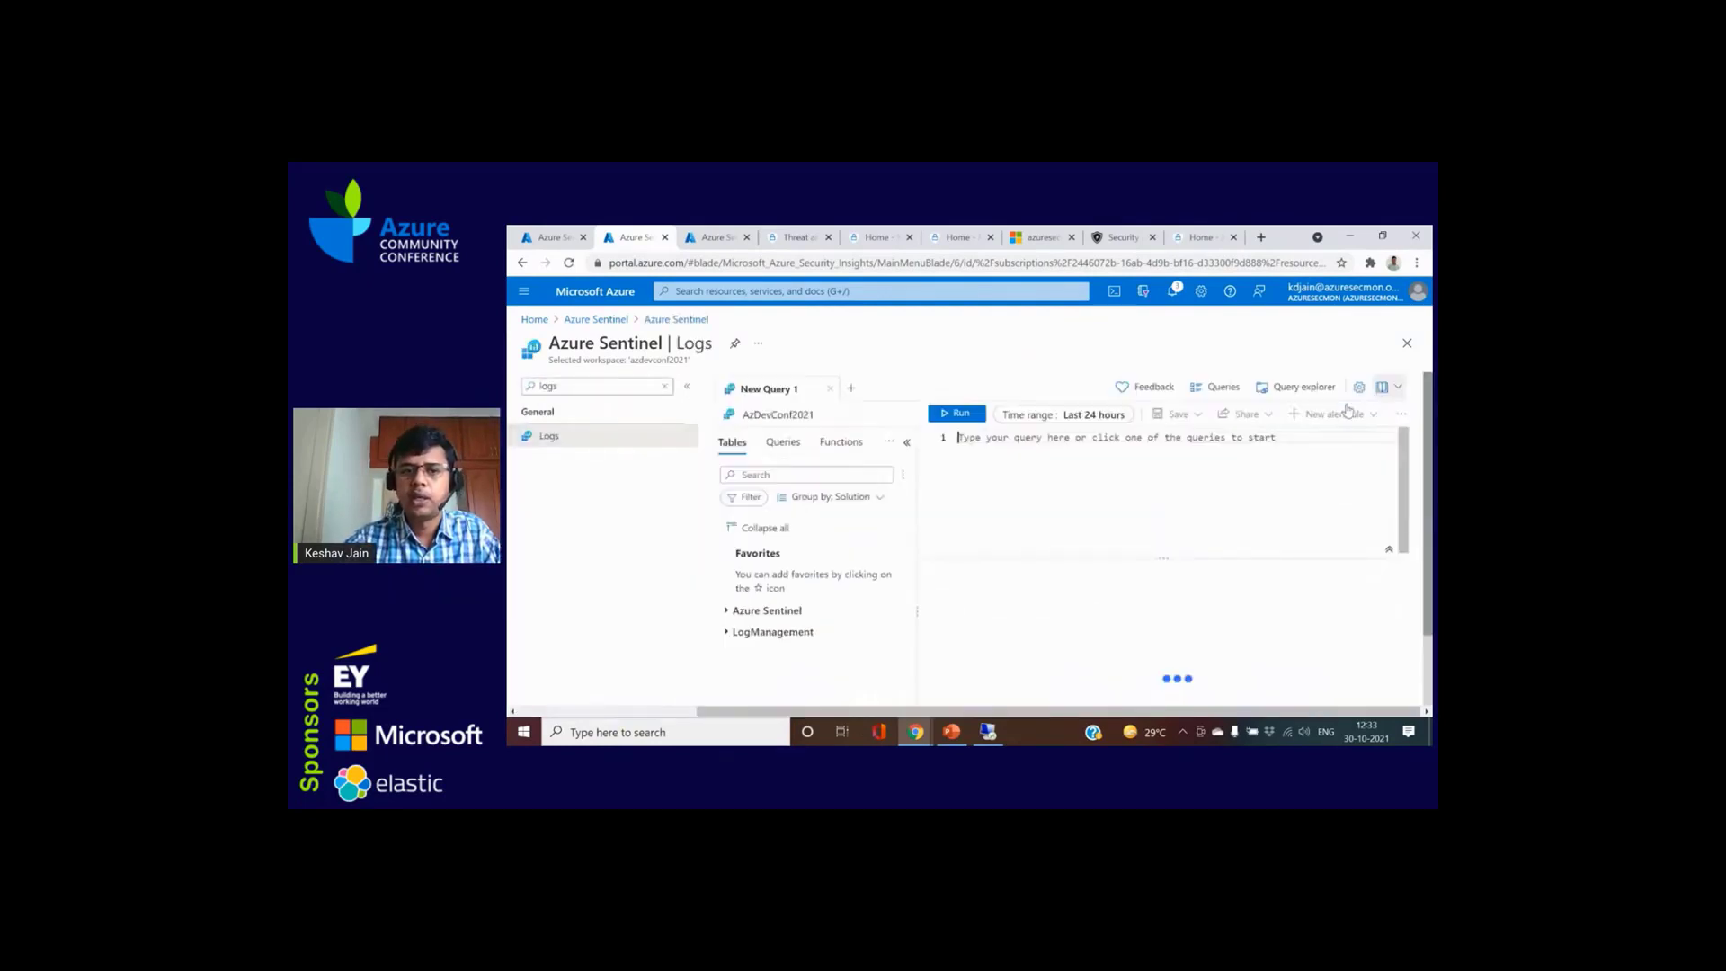
Step: Write and run the log query search 'defender' | distinct $table over the last 24 hours
{"action": "type", "text": "se"}
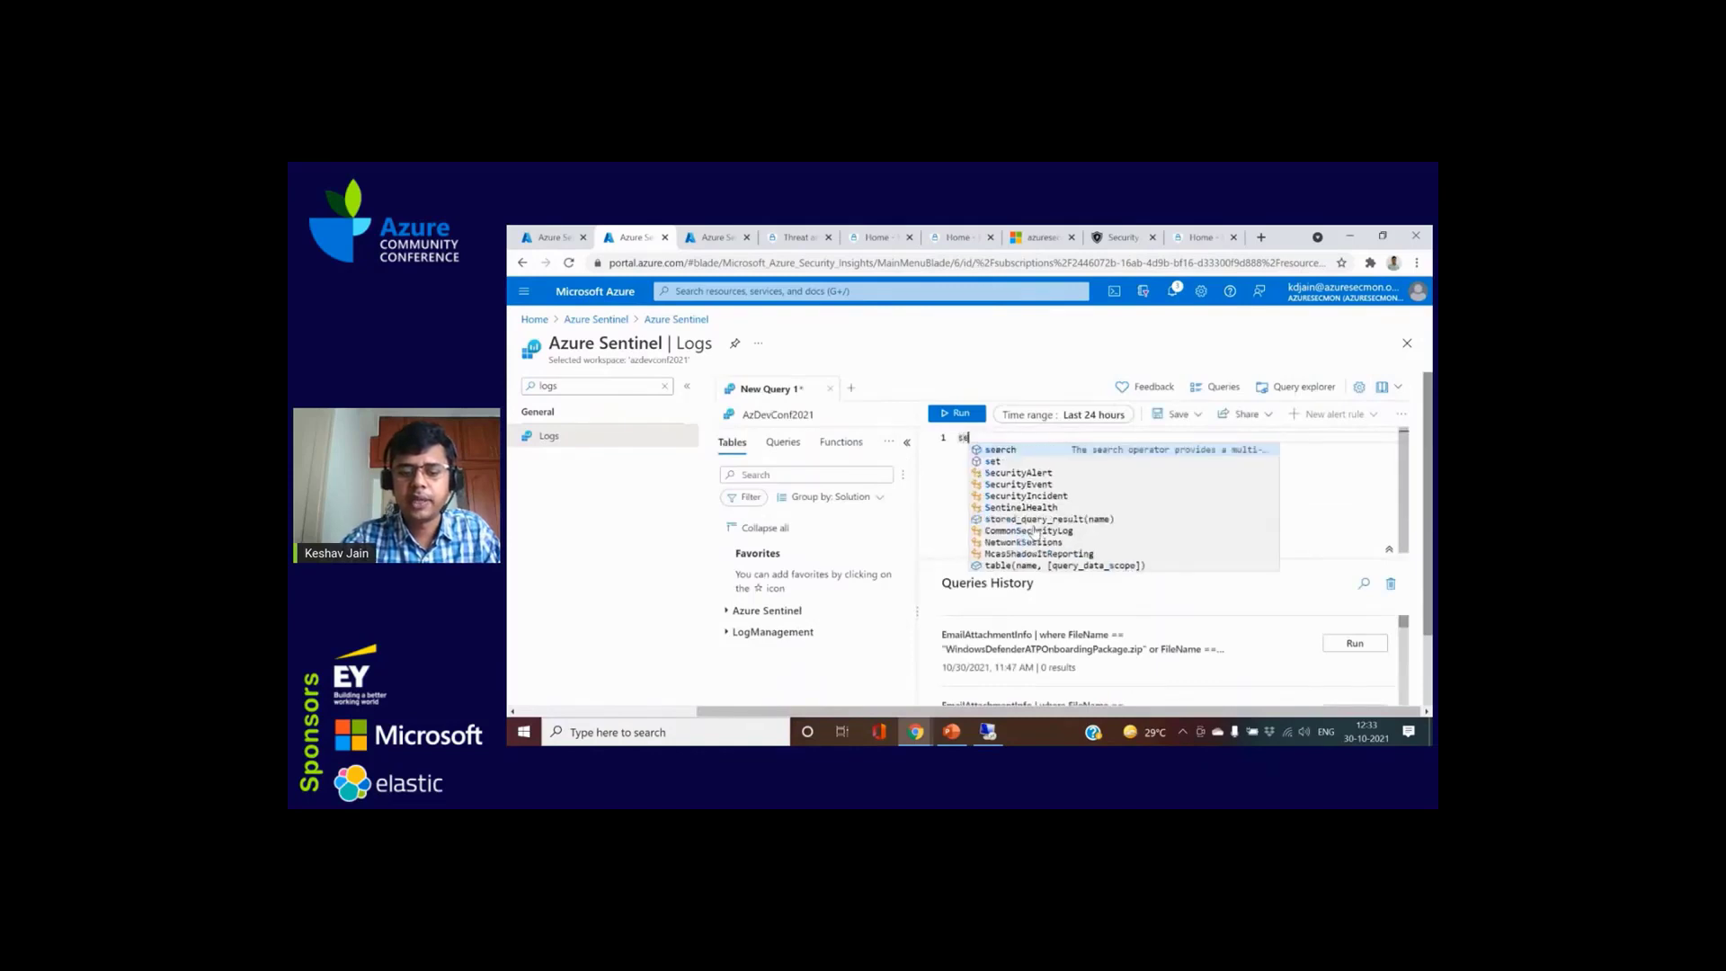
{"action": "type", "text": "arch 'defe"}
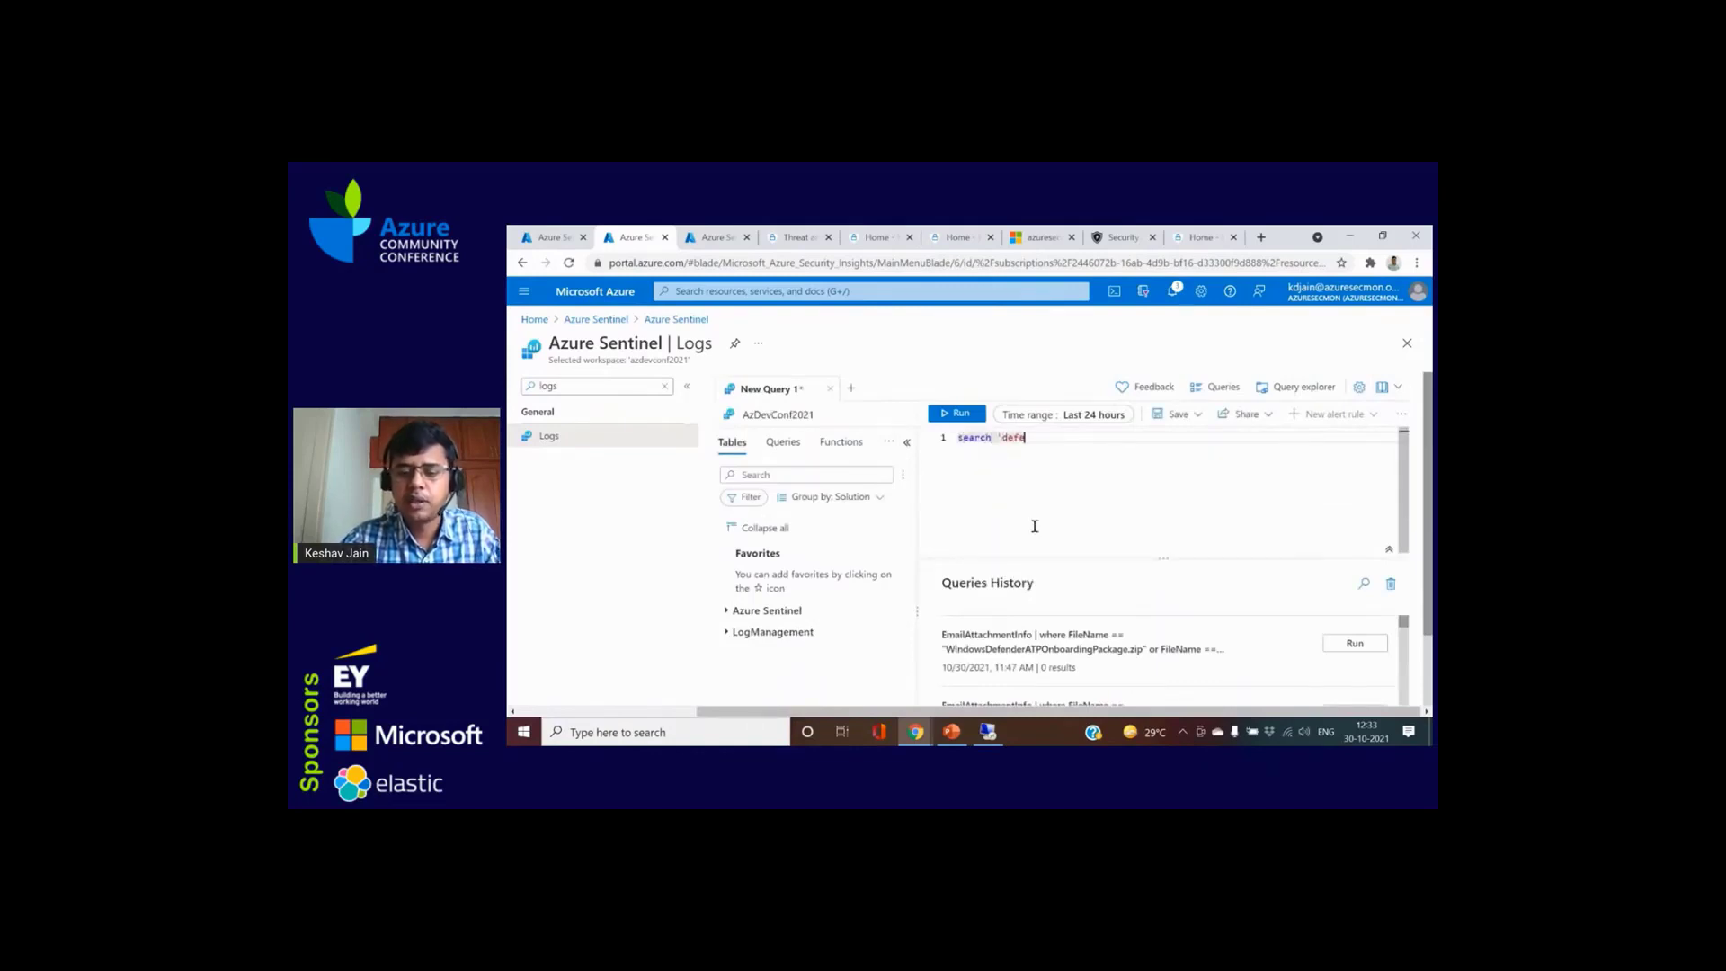
{"action": "type", "text": "nder' | d"}
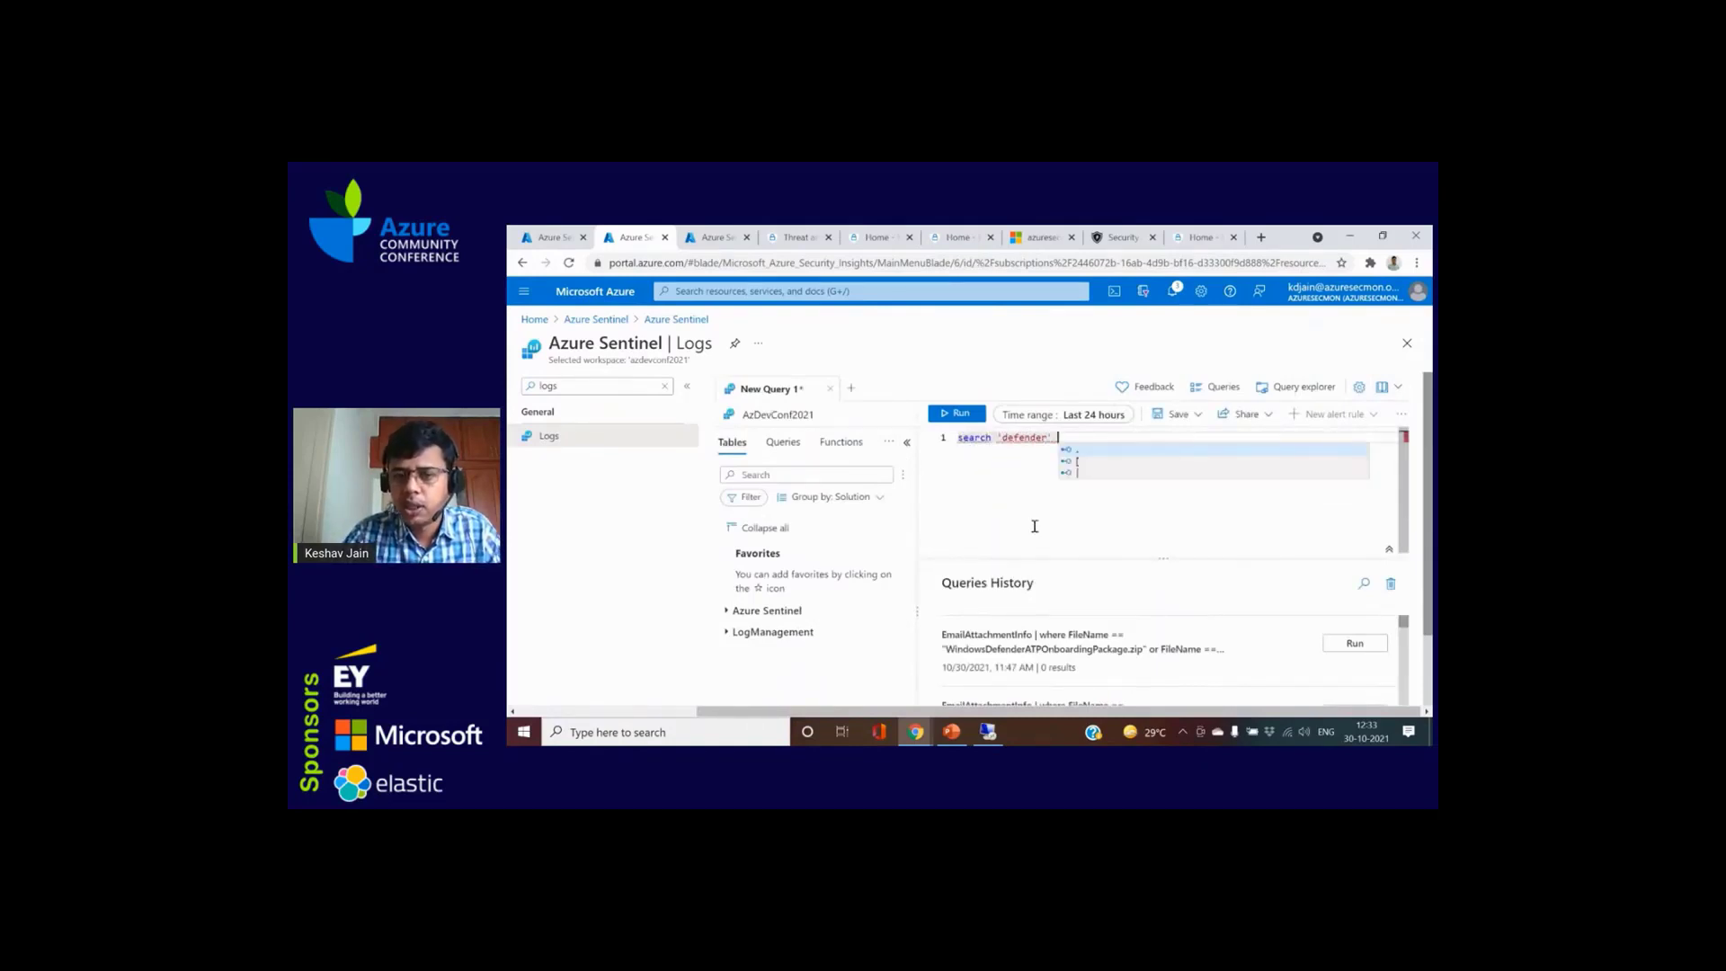
{"action": "type", "text": "ist"}
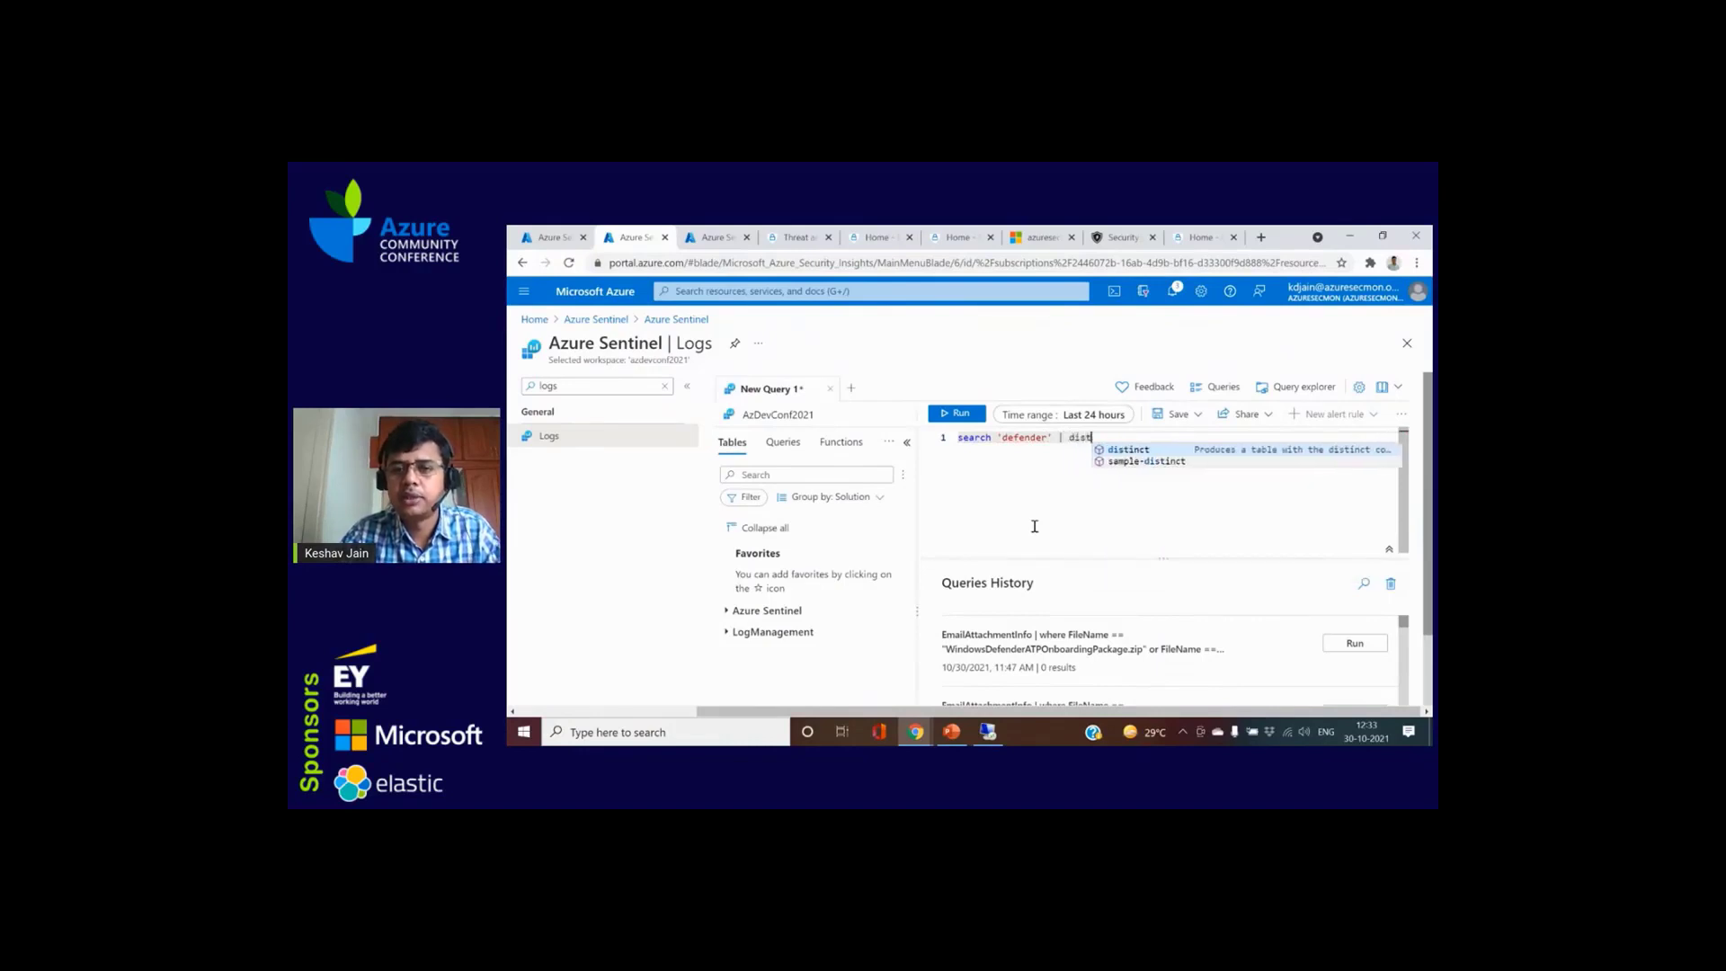
{"action": "type", "text": "inct $table"}
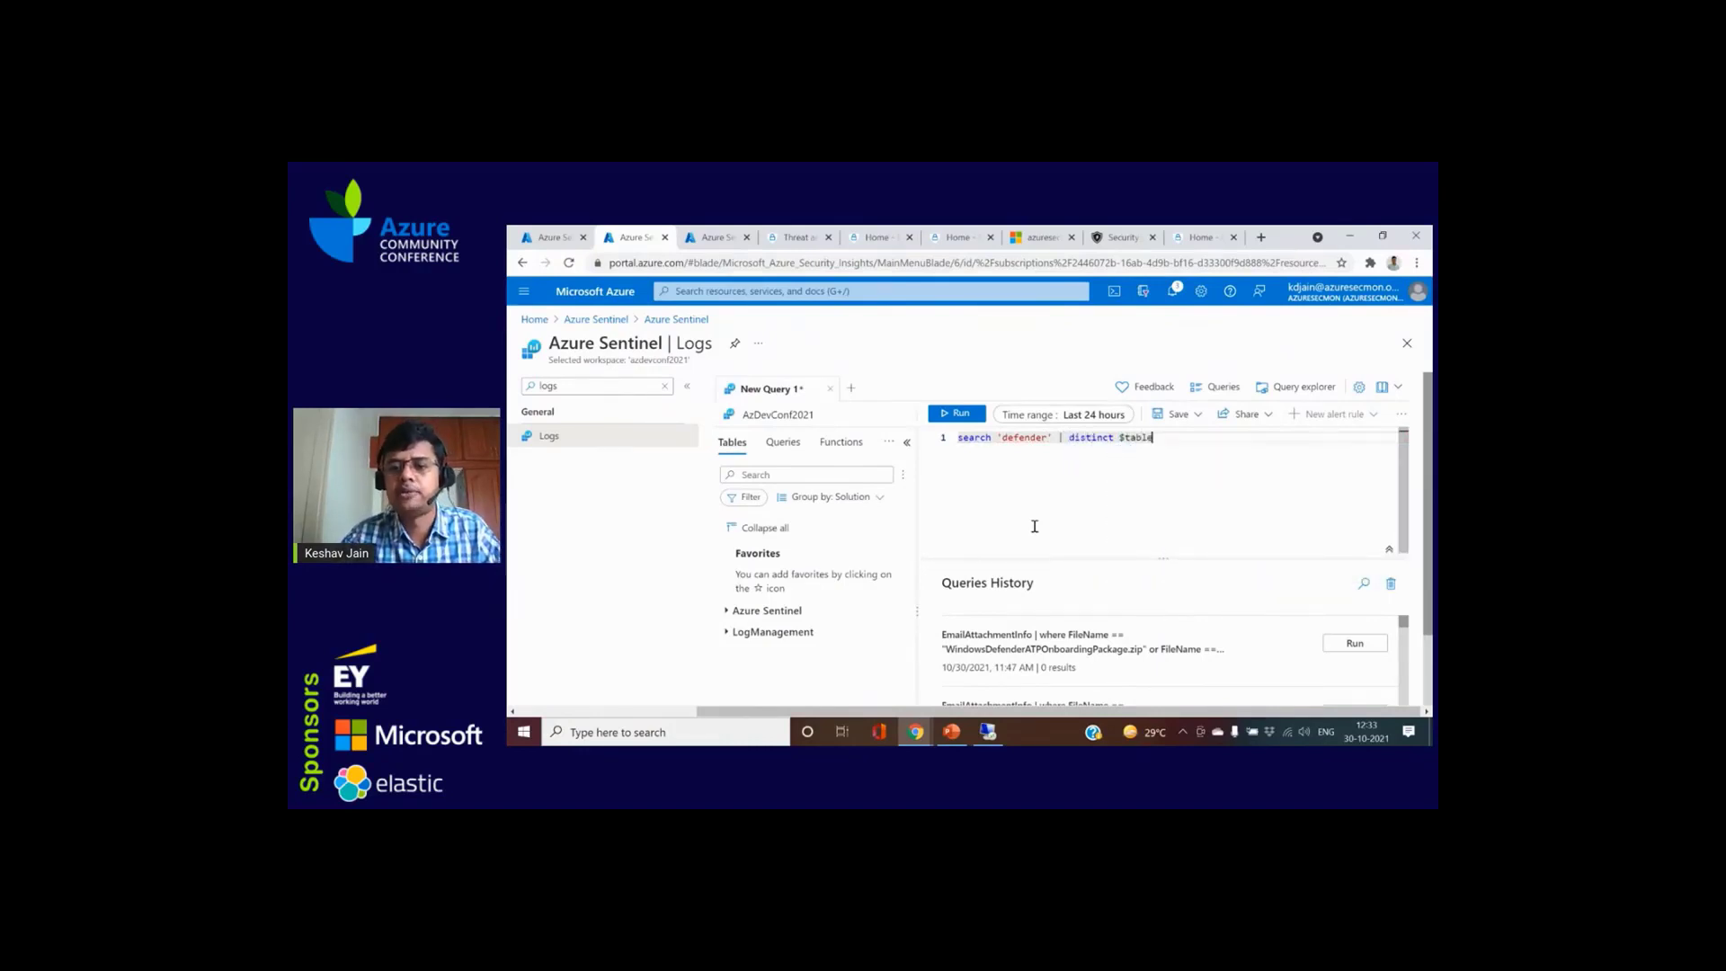
{"action": "key", "text": "shift+Return"}
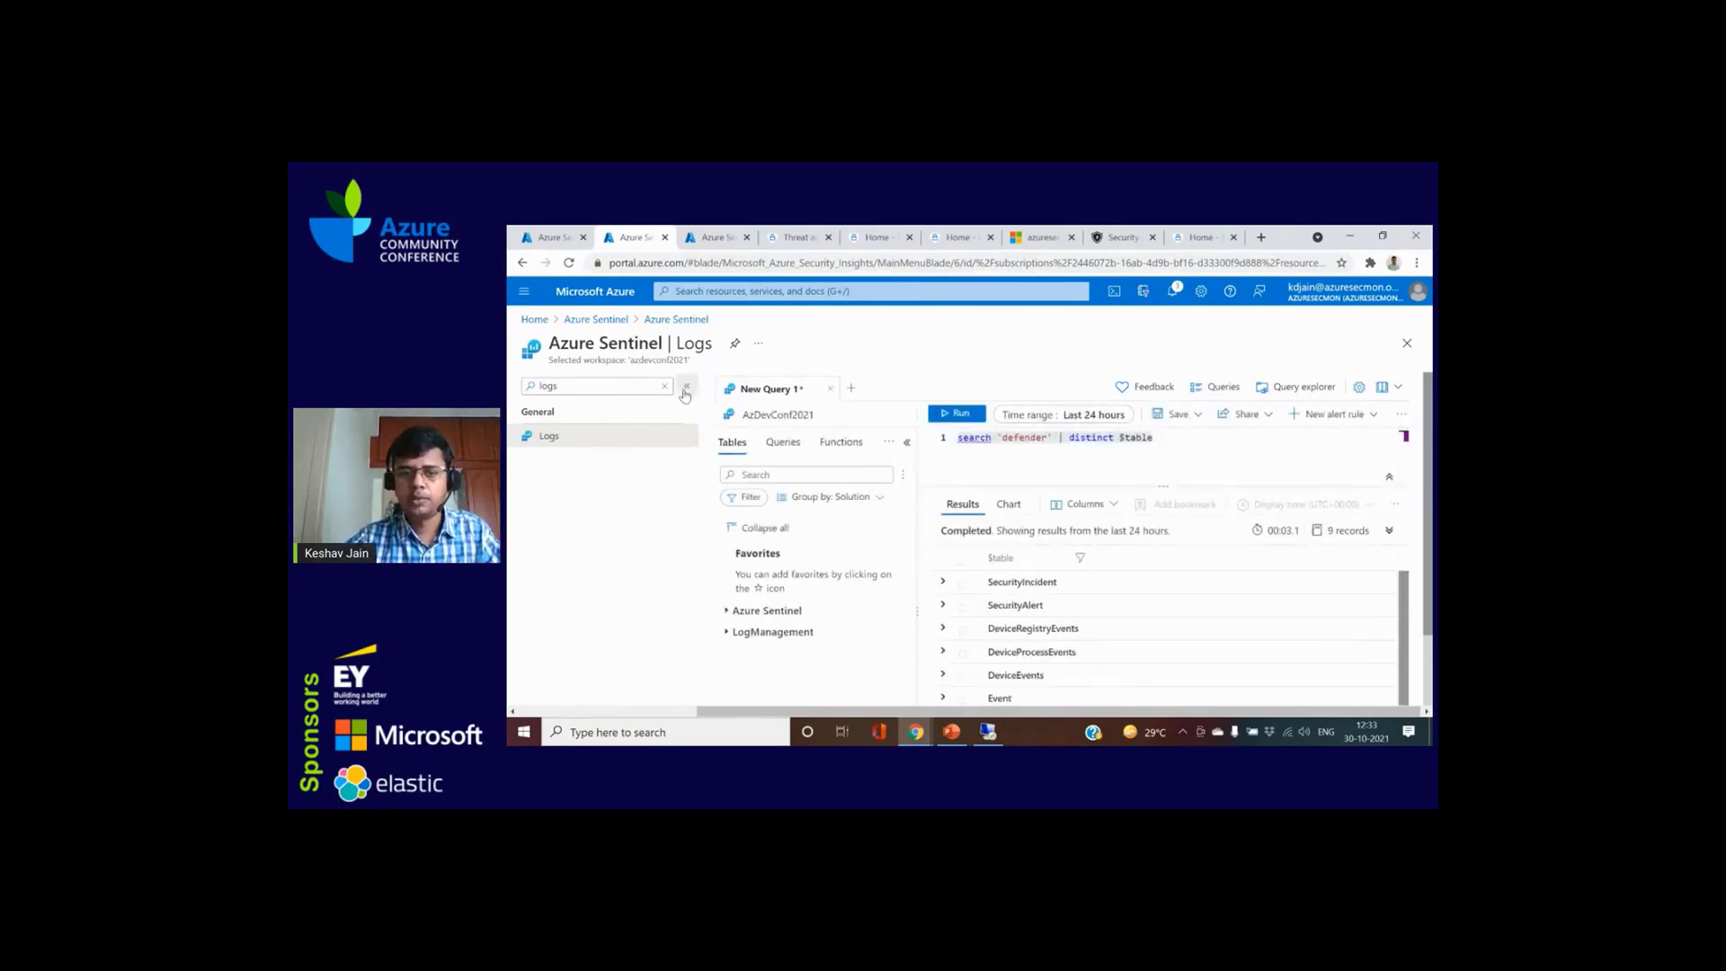
Step: Collapse the Sentinel navigation, copy the DeviceEvents table name from the results and run it in a new query
{"action": "left_click", "coordinate": [687, 385]}
{"action": "scroll", "coordinate": [876, 662], "scroll_direction": "down", "scroll_amount": 1}
{"action": "scroll", "coordinate": [877, 662], "scroll_direction": "up", "scroll_amount": 3}
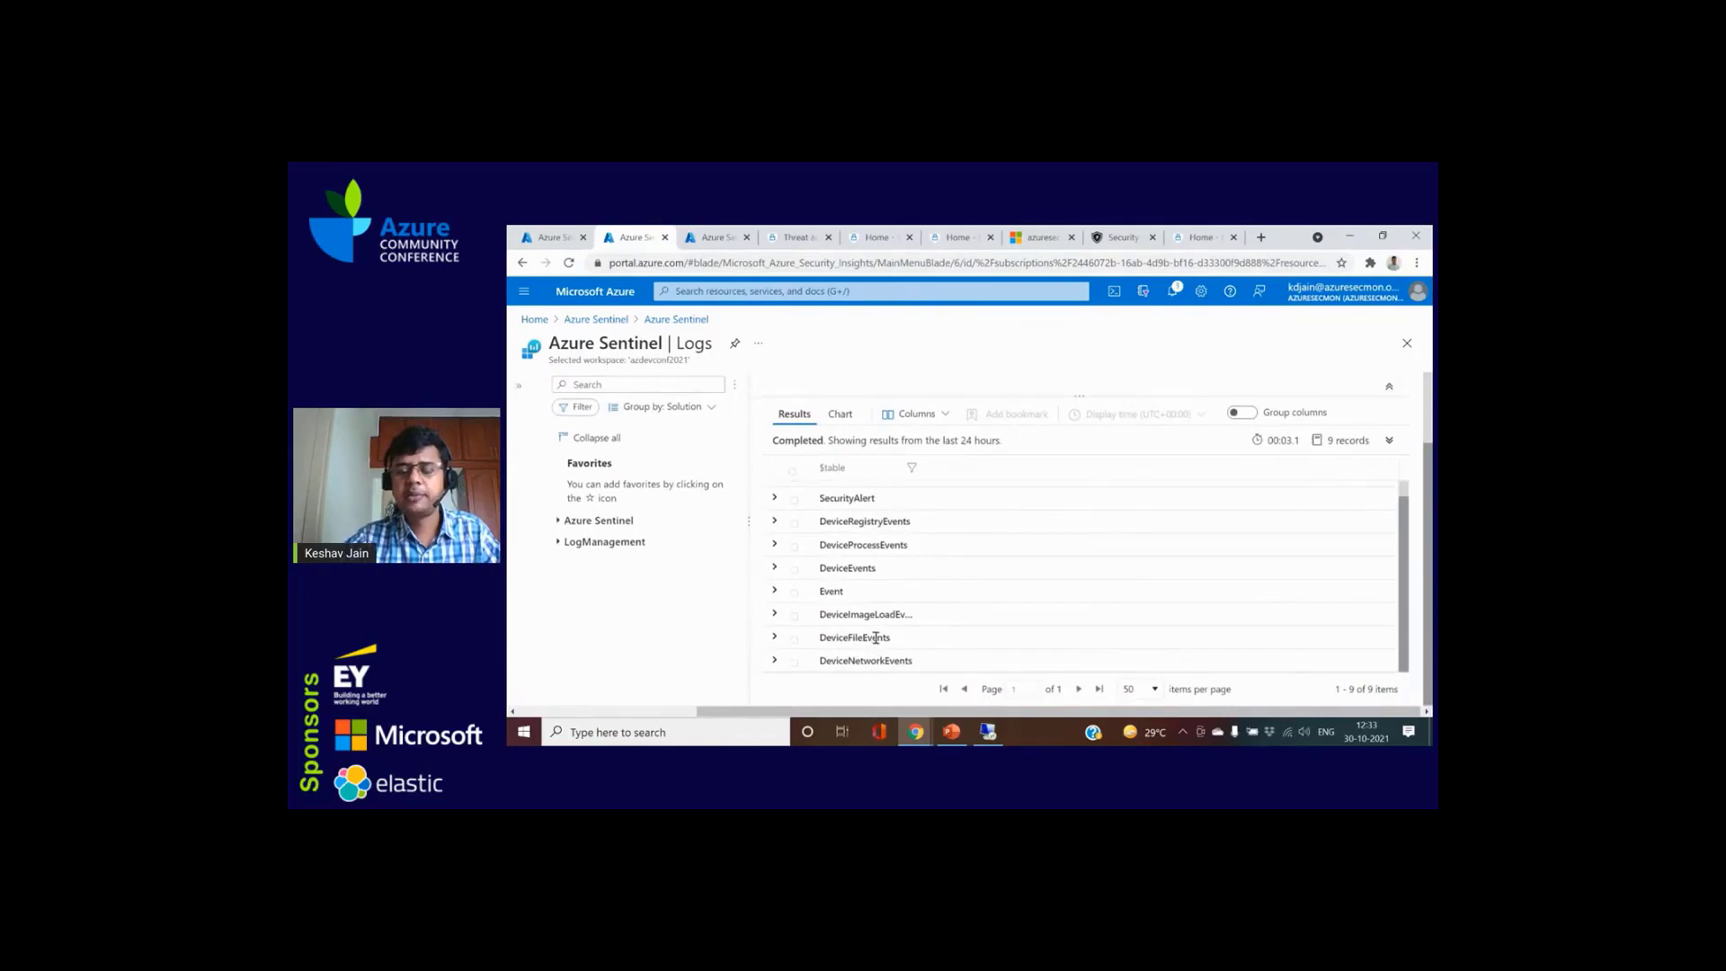
{"action": "double_click", "coordinate": [852, 656]}
{"action": "key", "text": "ctrl+c"}
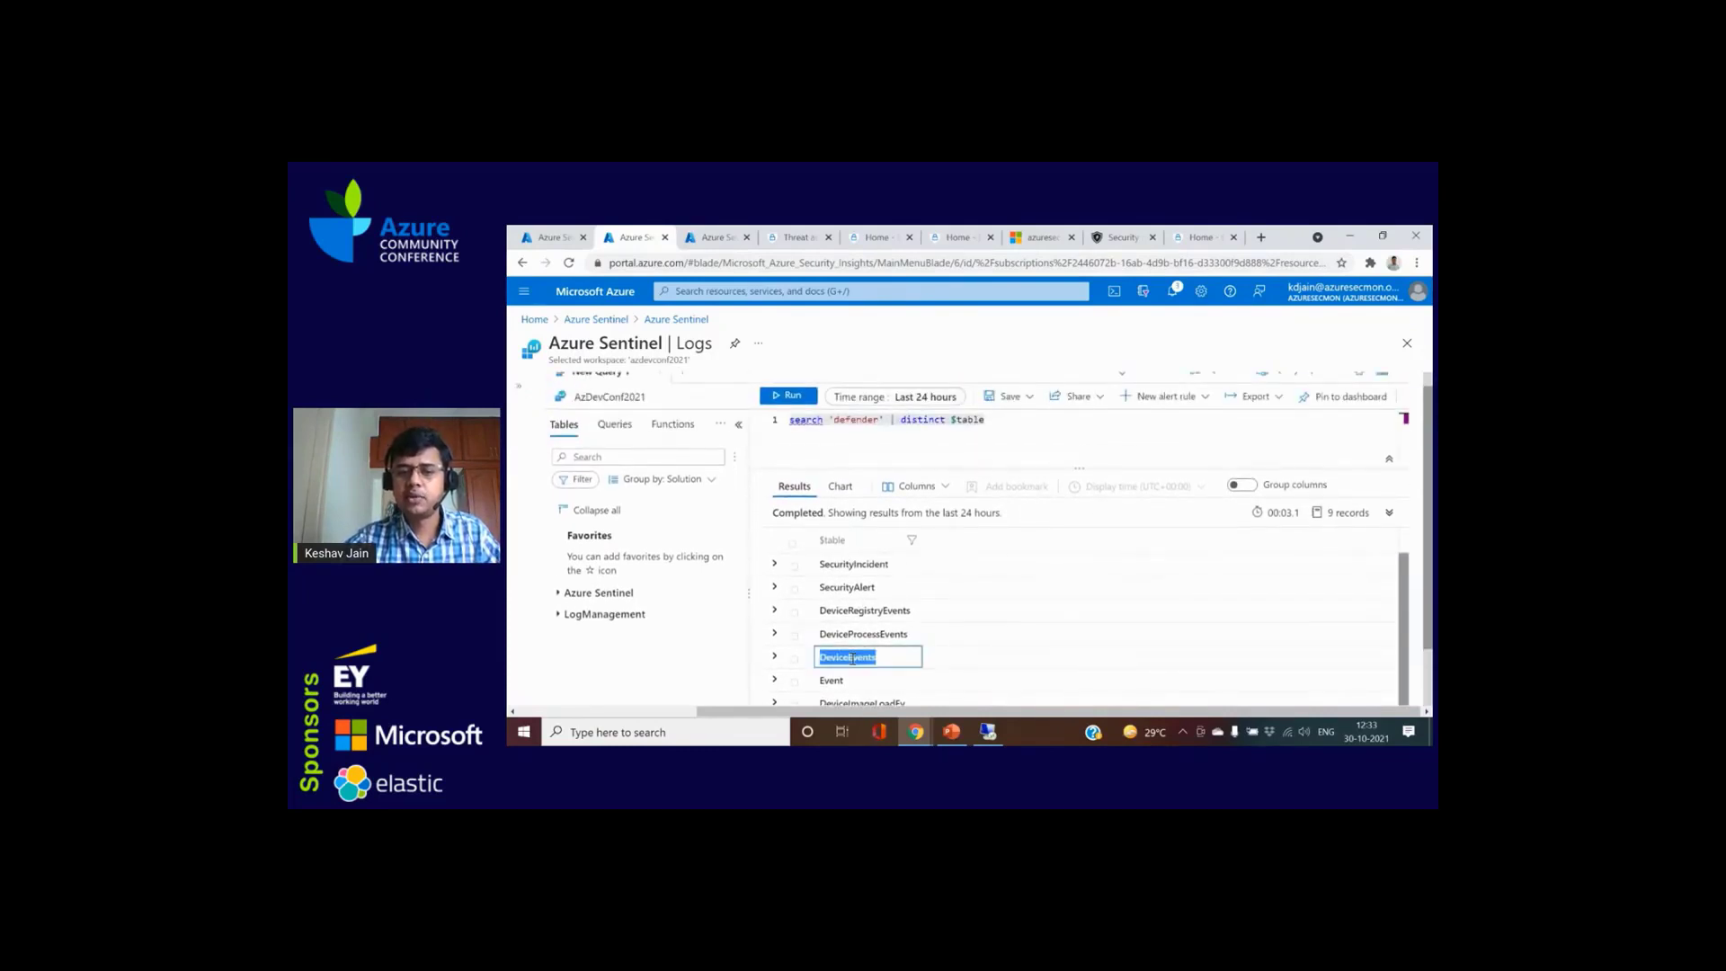
{"action": "left_click", "coordinate": [680, 381]}
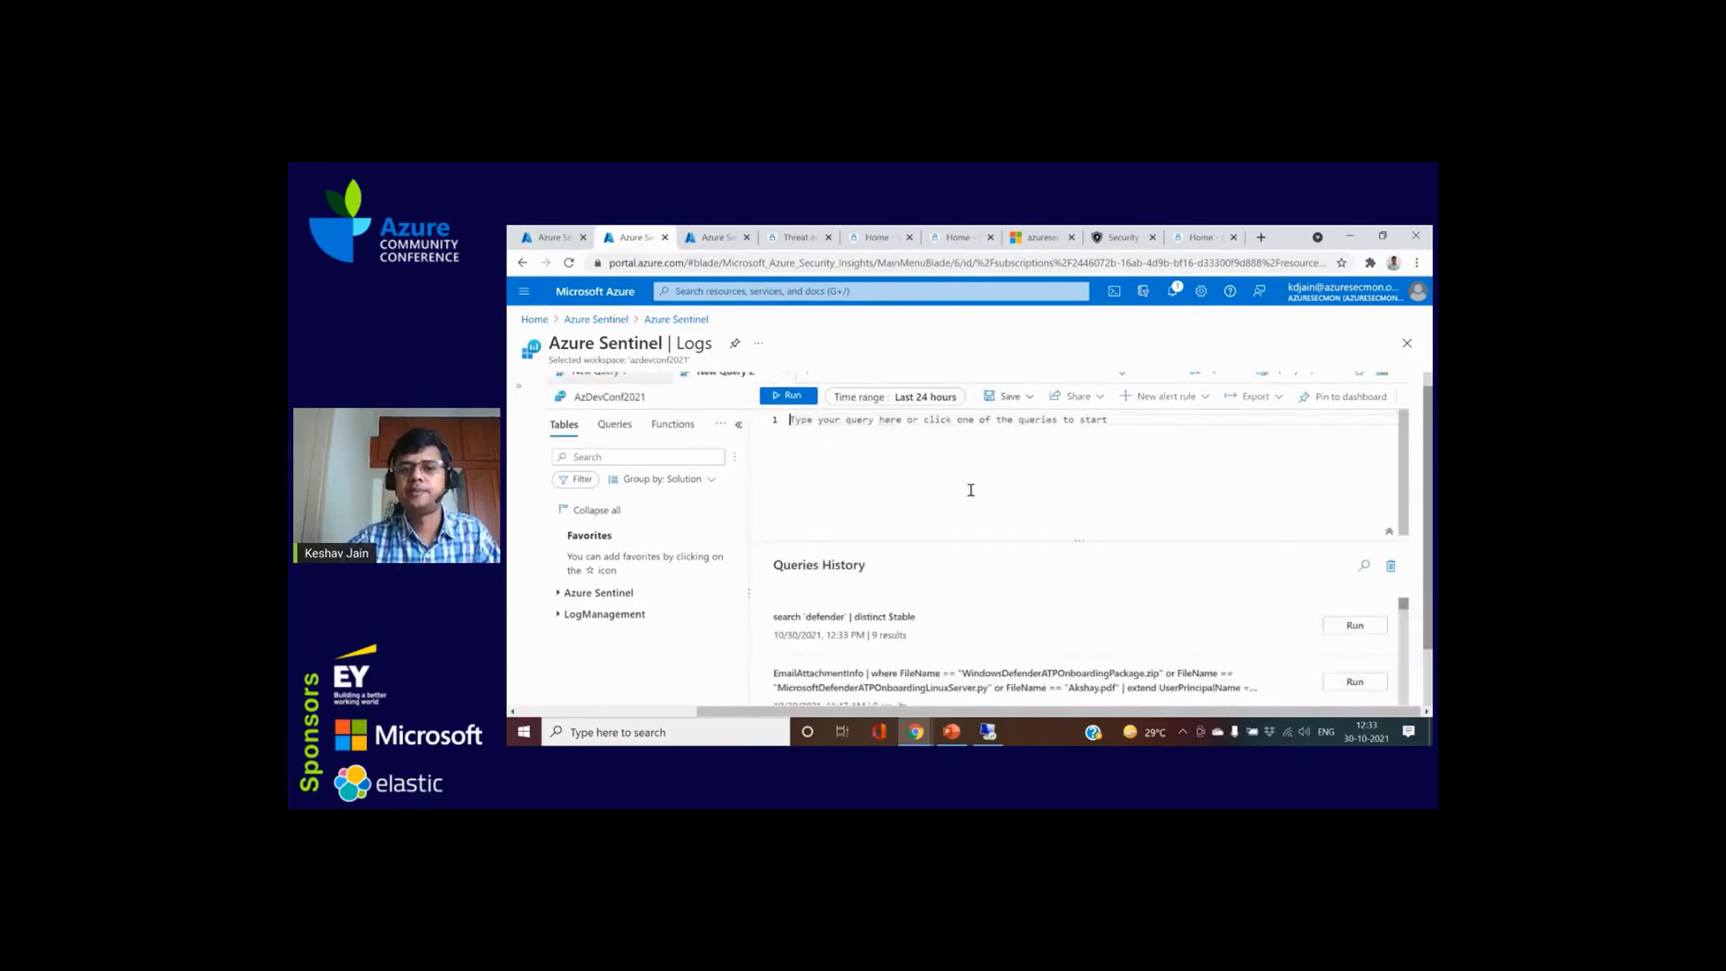
{"action": "key", "text": "ctrl+v"}
{"action": "key", "text": "shift+Return"}
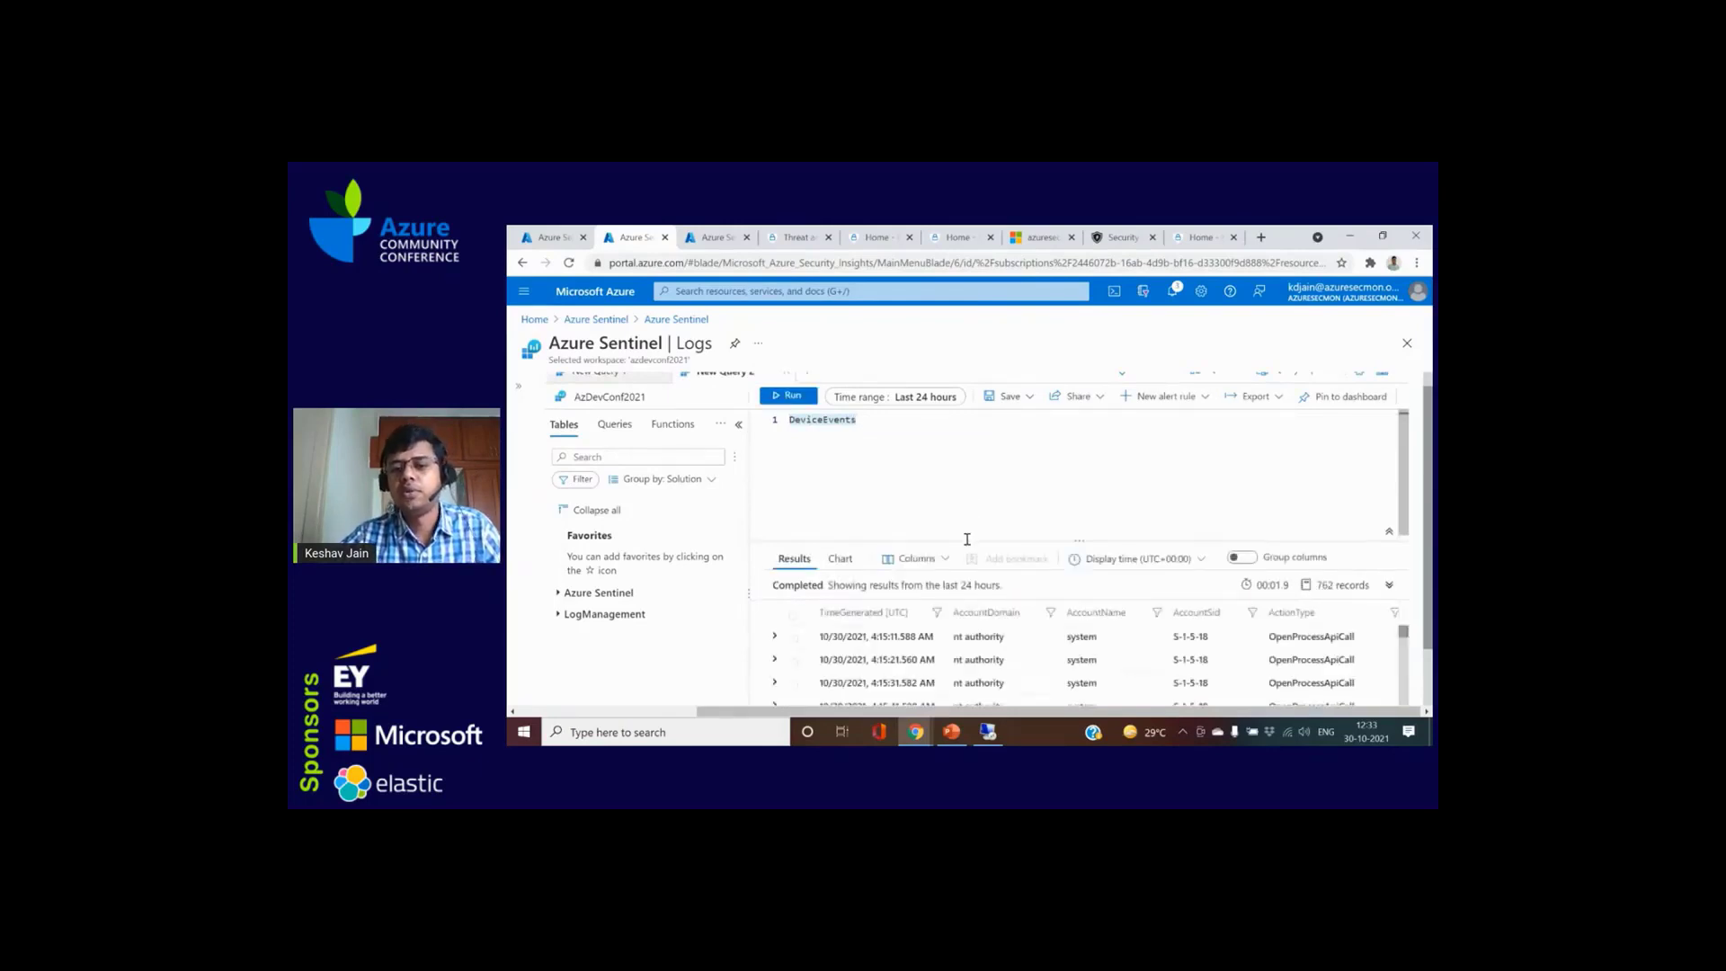
Step: Enlarge the results area and review the returned DeviceEvents records and their action types
{"action": "left_click_drag", "start_coordinate": [959, 541], "coordinate": [936, 470]}
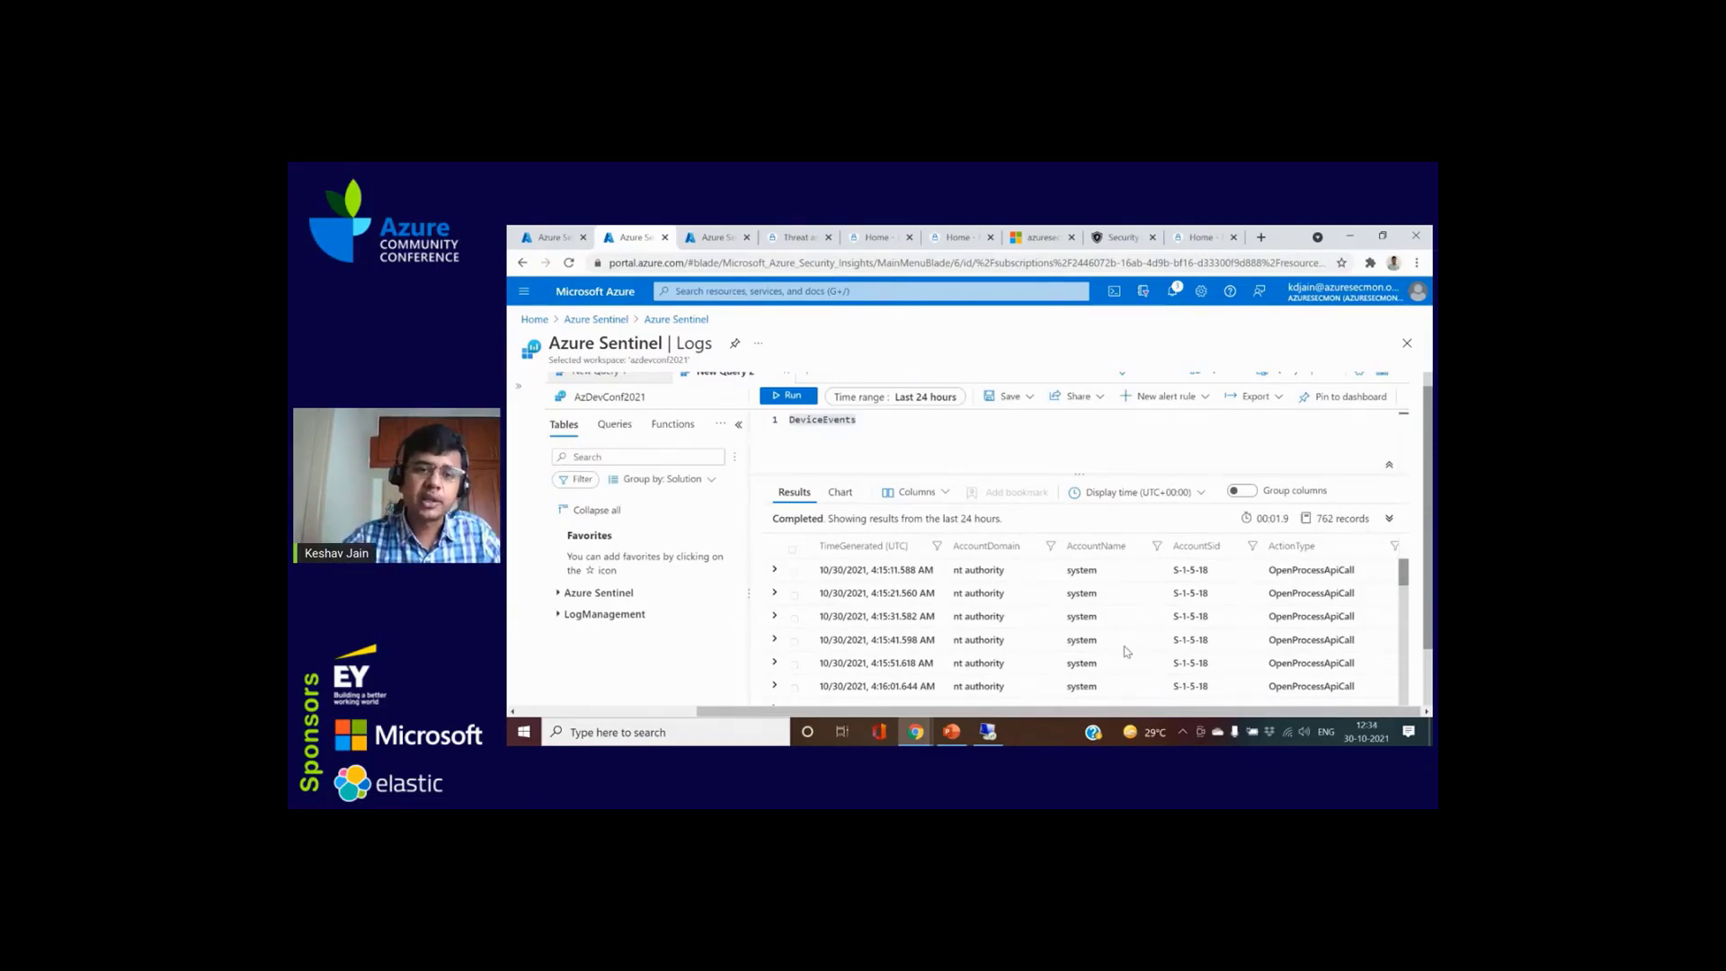
{"action": "scroll", "coordinate": [1260, 653], "scroll_direction": "down", "scroll_amount": 1}
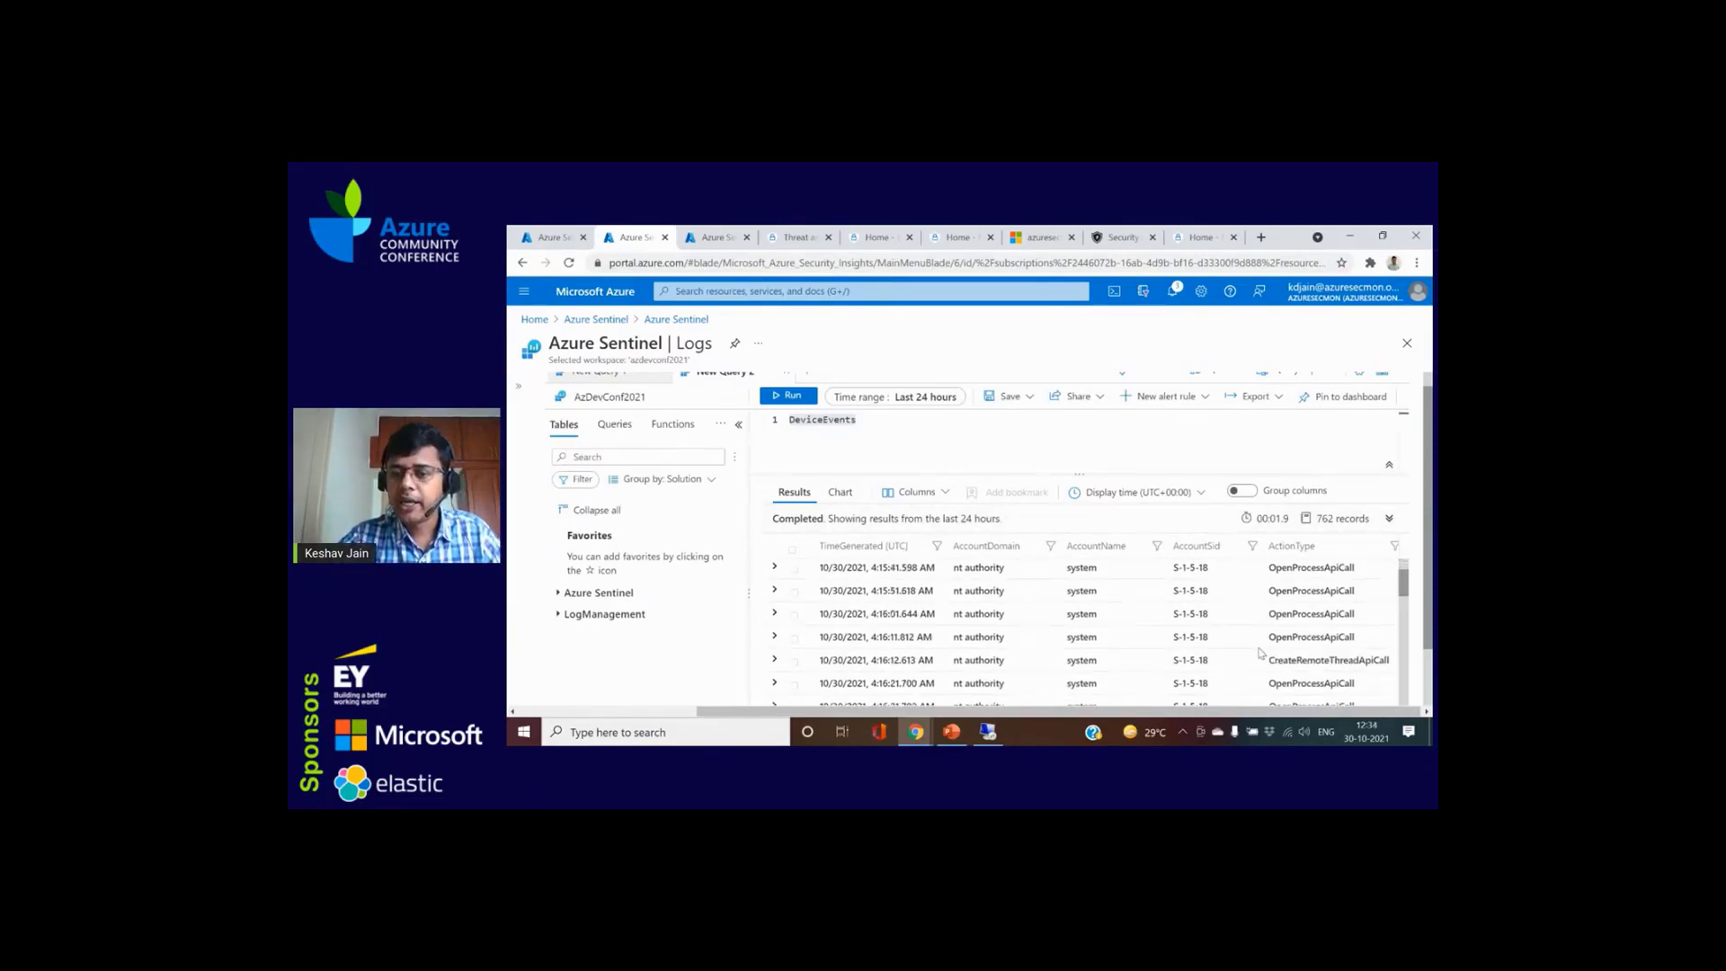
{"action": "scroll", "coordinate": [1260, 653], "scroll_direction": "down", "scroll_amount": 3}
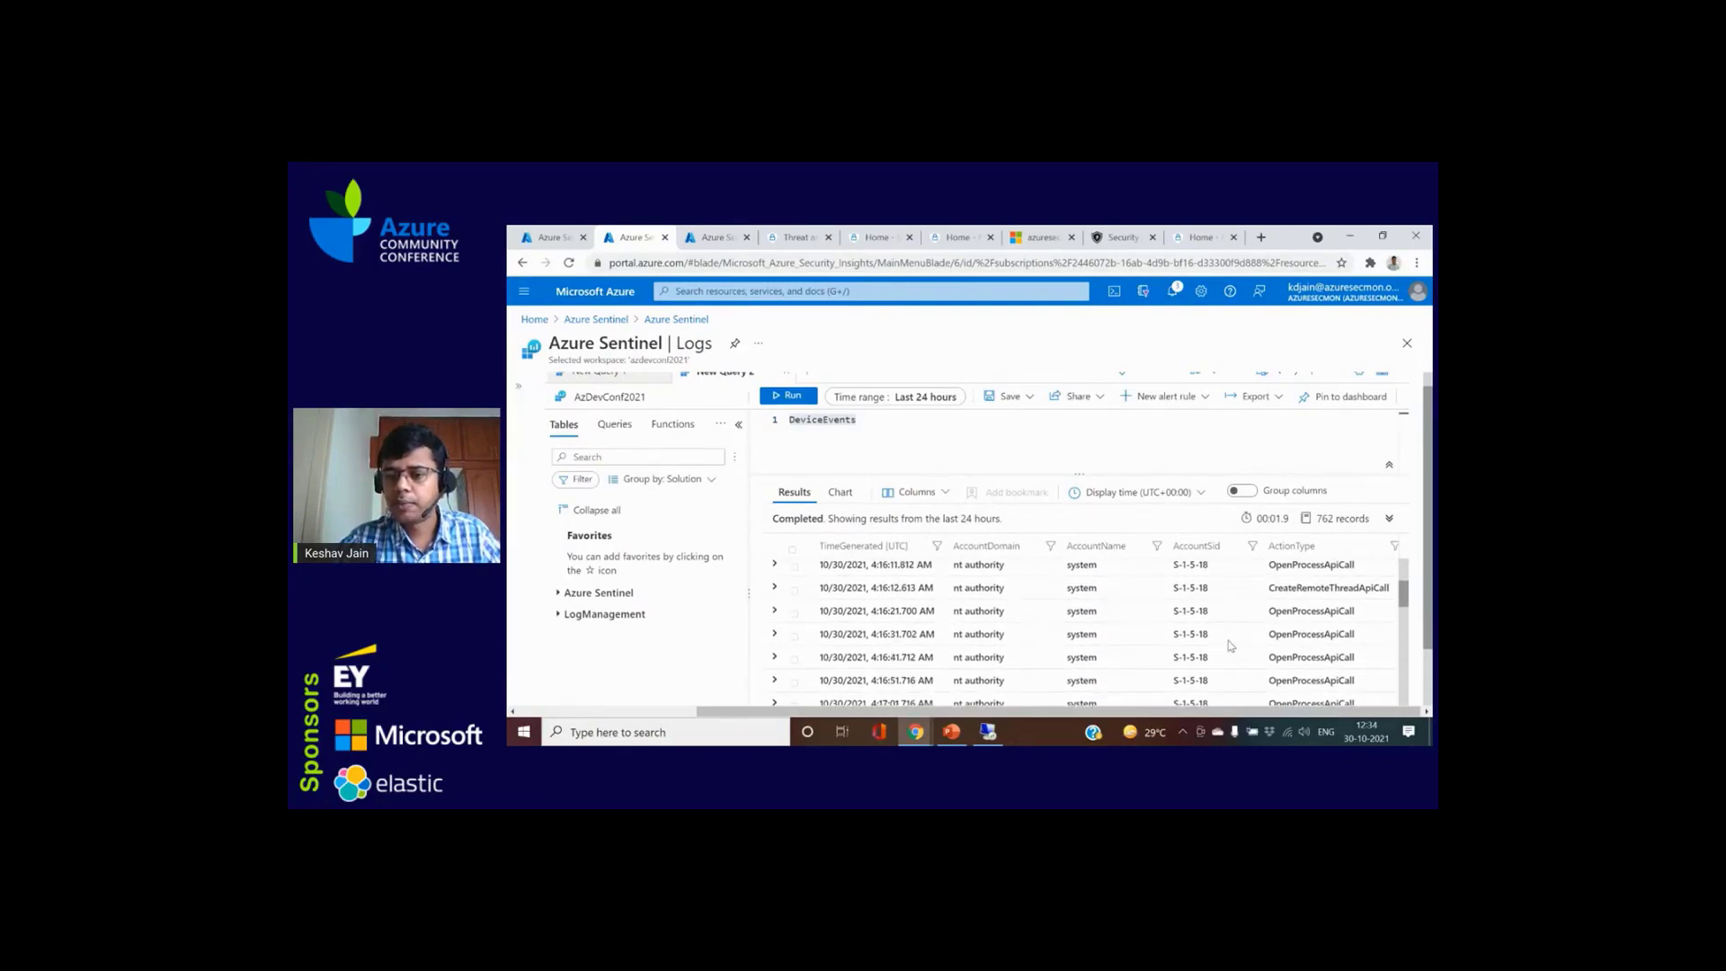
Step: Examine the ActionType values across the DeviceEvents query results
{"action": "scroll", "coordinate": [1227, 644], "scroll_direction": "down", "scroll_amount": 5}
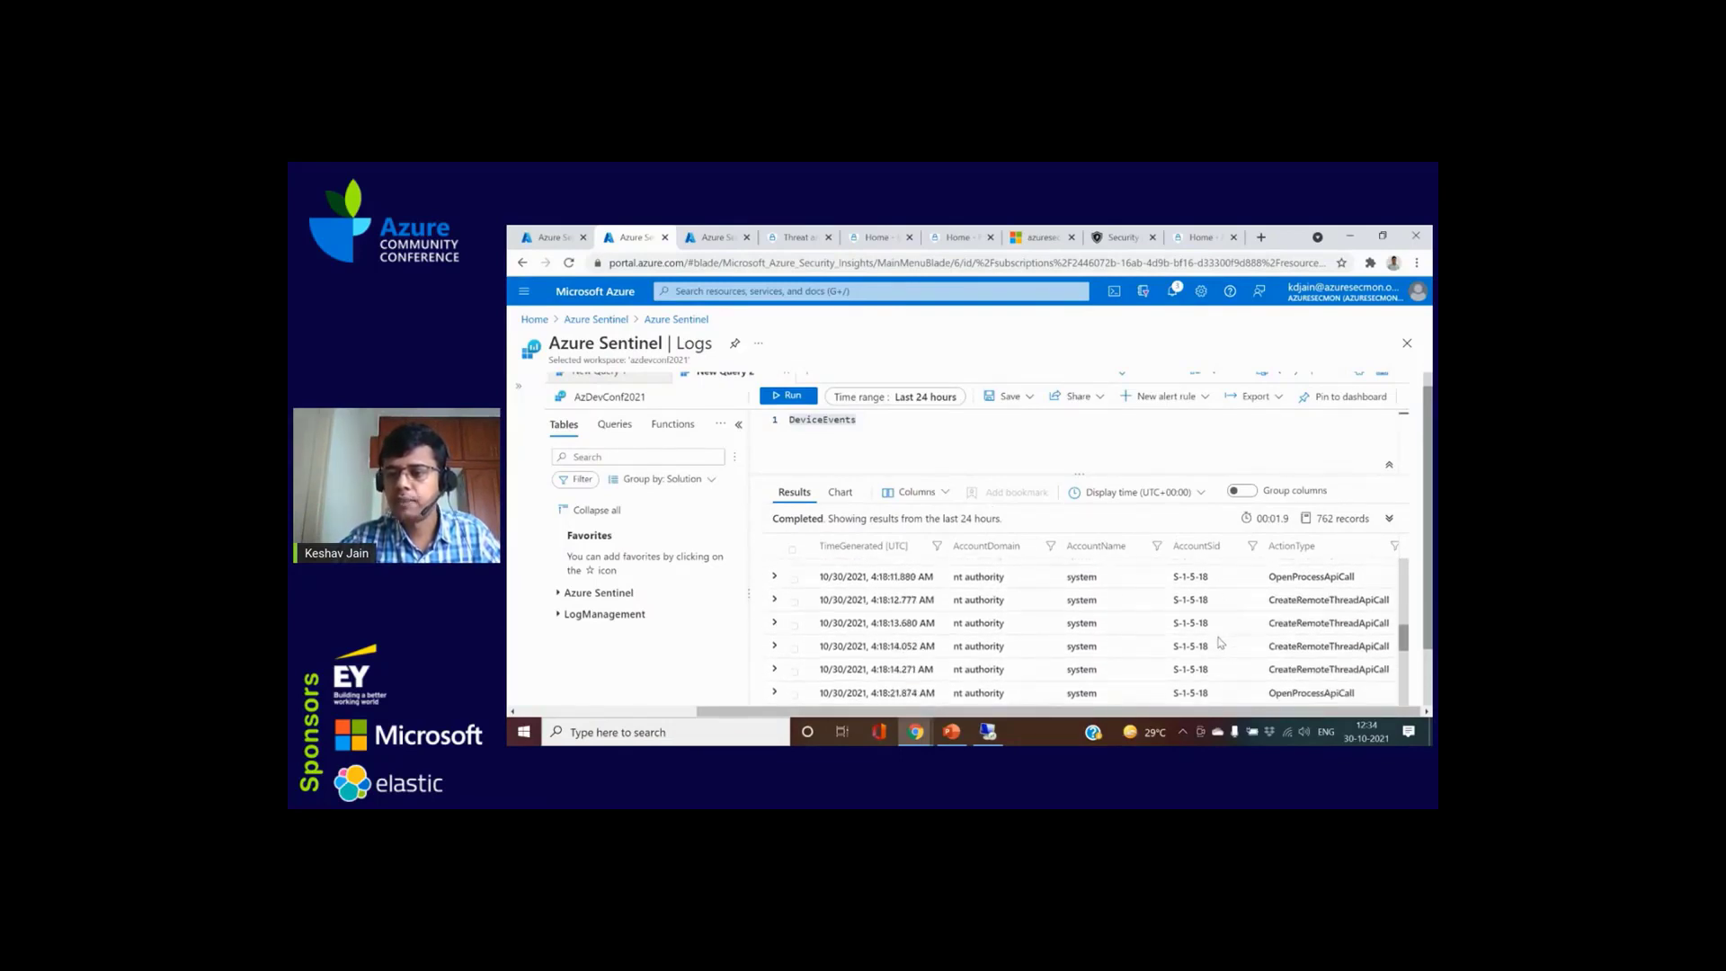
{"action": "scroll", "coordinate": [1220, 642], "scroll_direction": "down", "scroll_amount": 5}
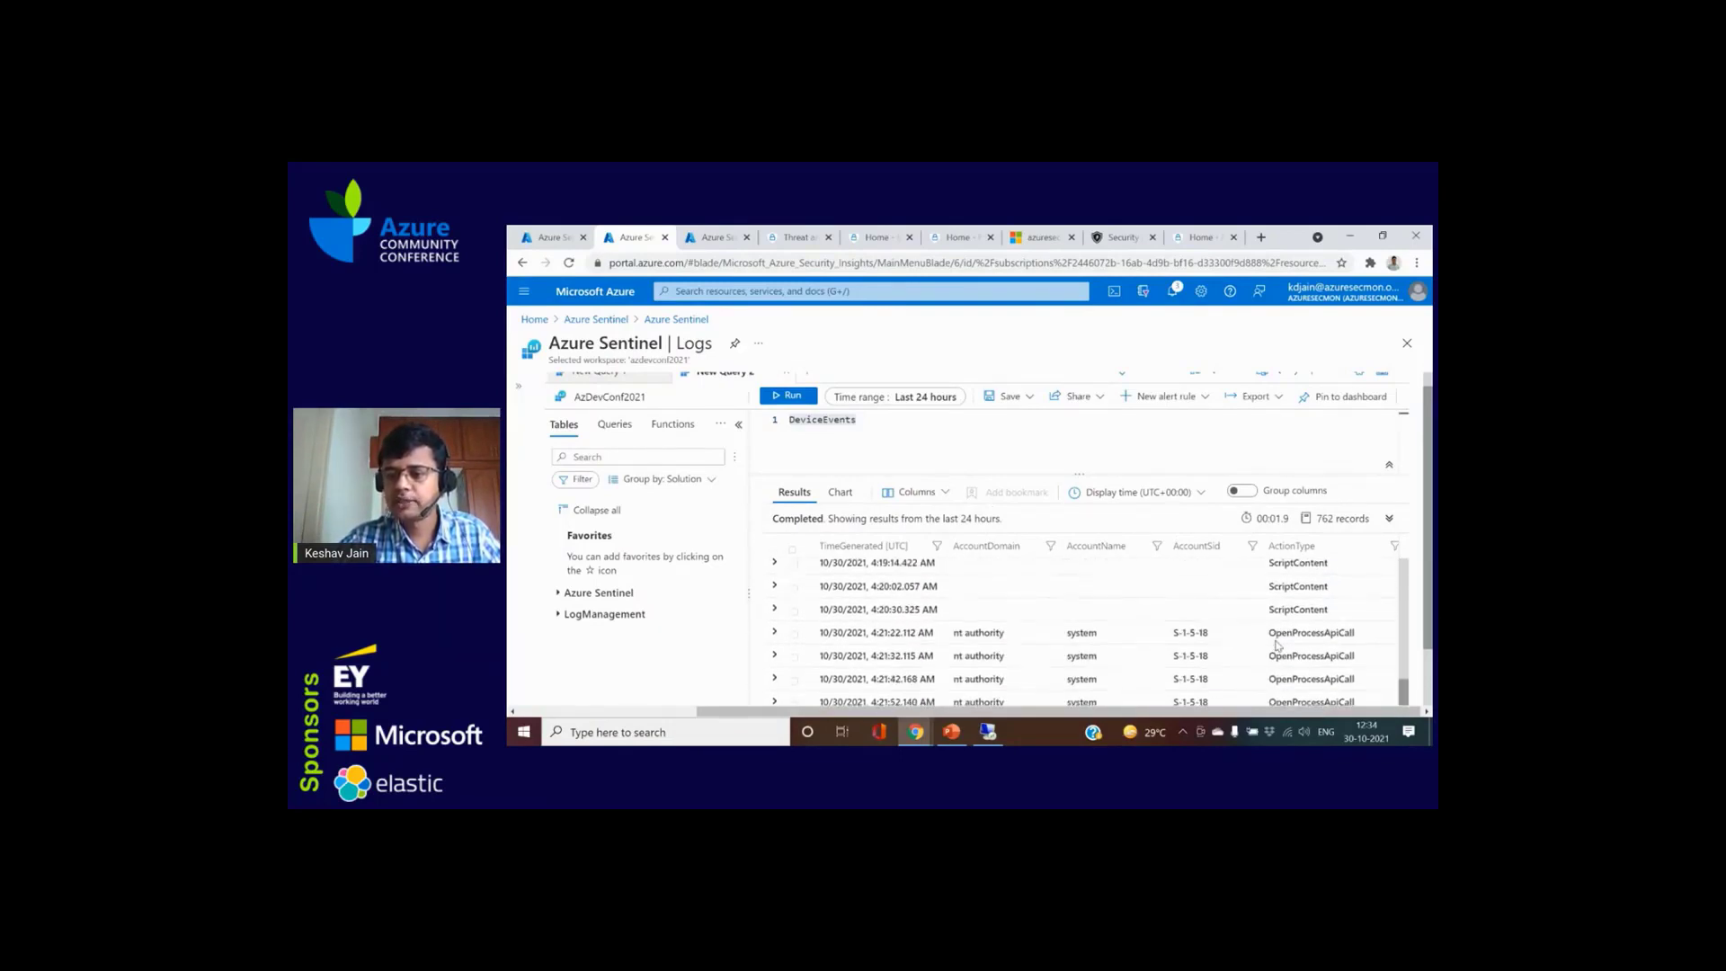
{"action": "scroll", "coordinate": [1276, 644], "scroll_direction": "down", "scroll_amount": 5}
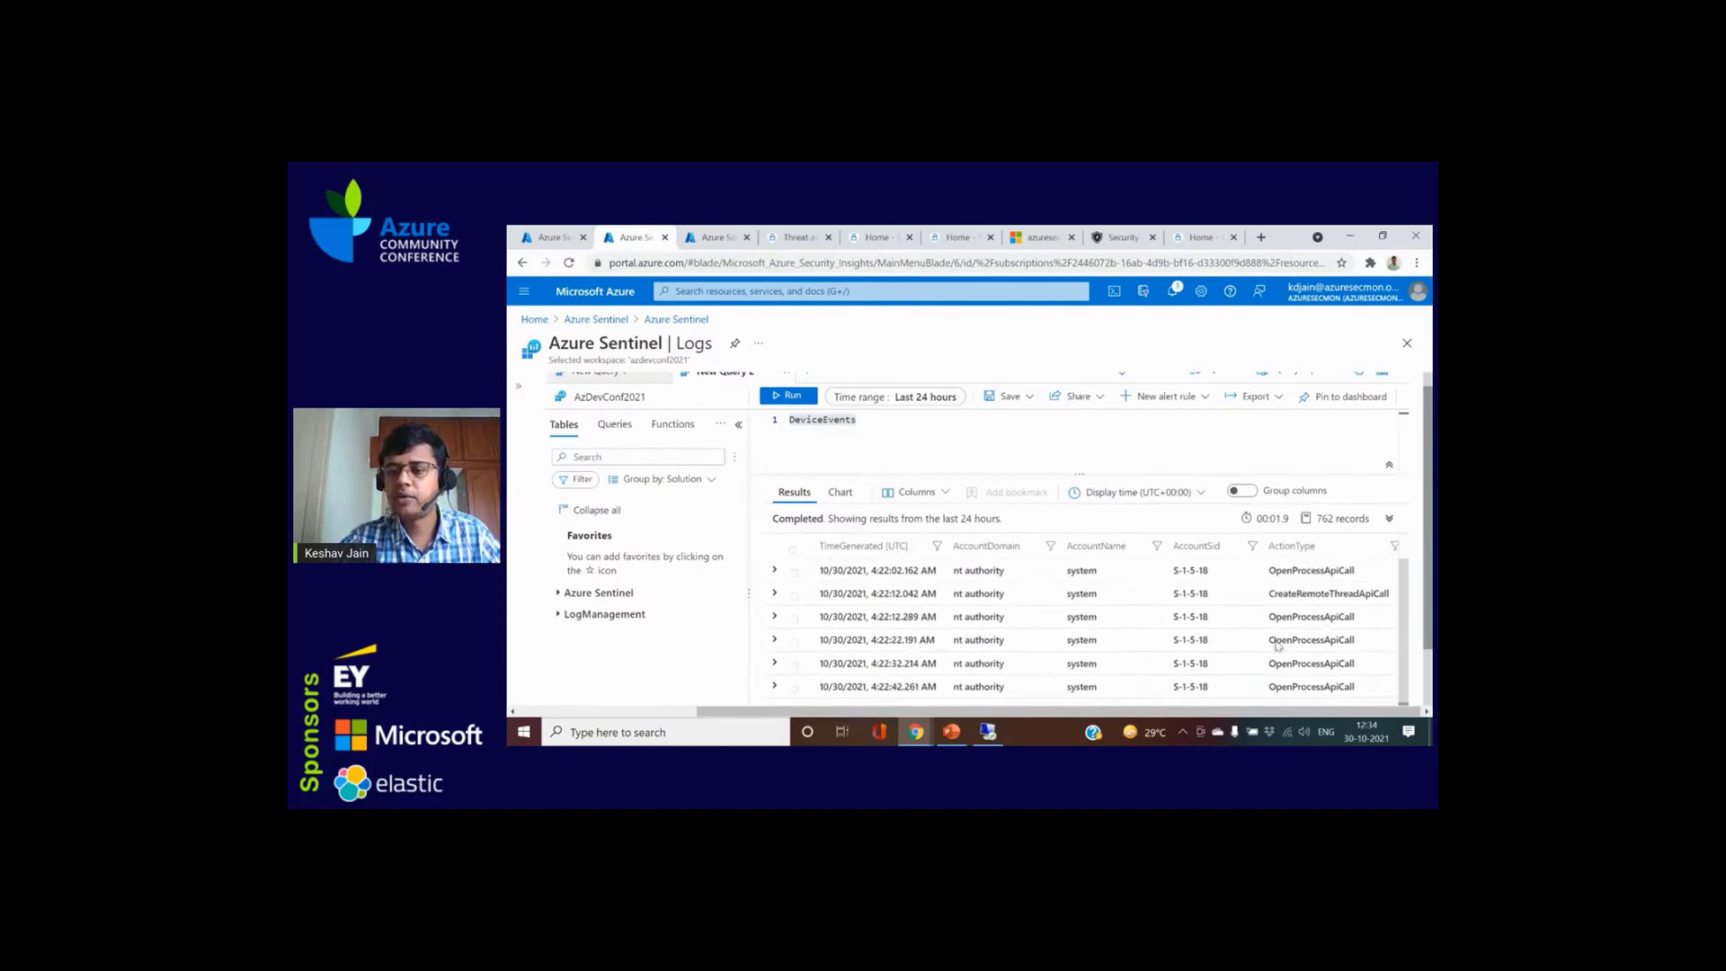
{"action": "double_click", "coordinate": [824, 421]}
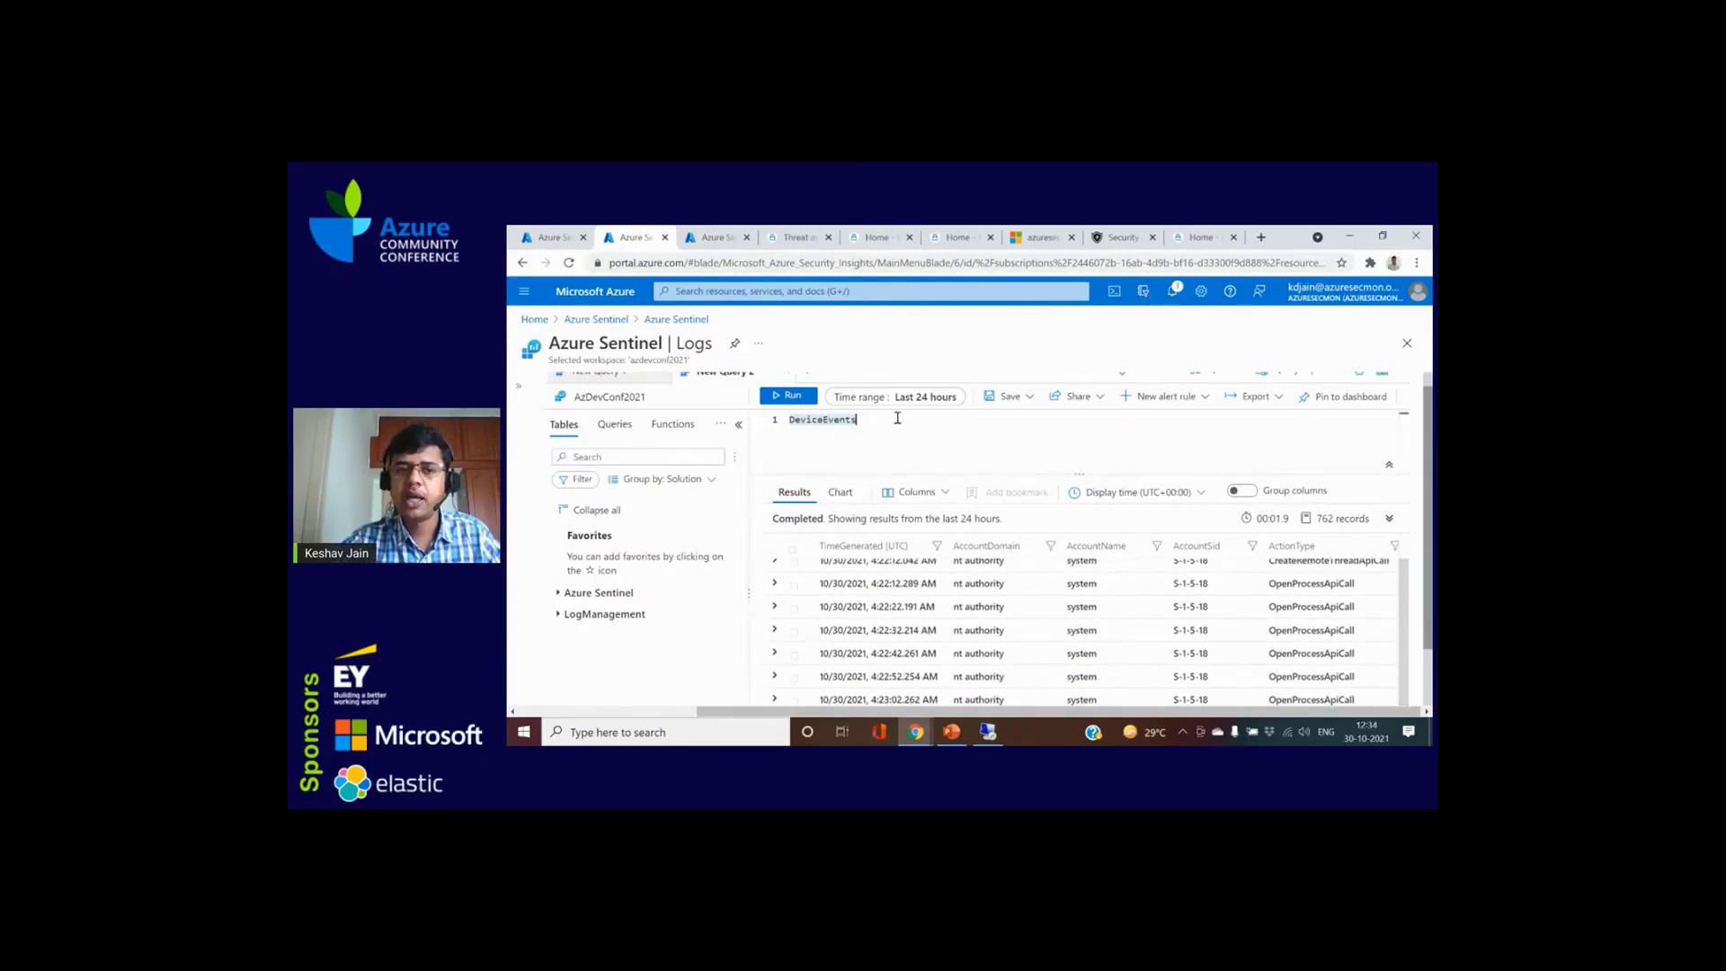
Step: Create a new query on the Event table and run it for the last 24 hours
{"action": "scroll", "coordinate": [1038, 480], "scroll_direction": "up", "scroll_amount": 1}
{"action": "left_click", "coordinate": [809, 389]}
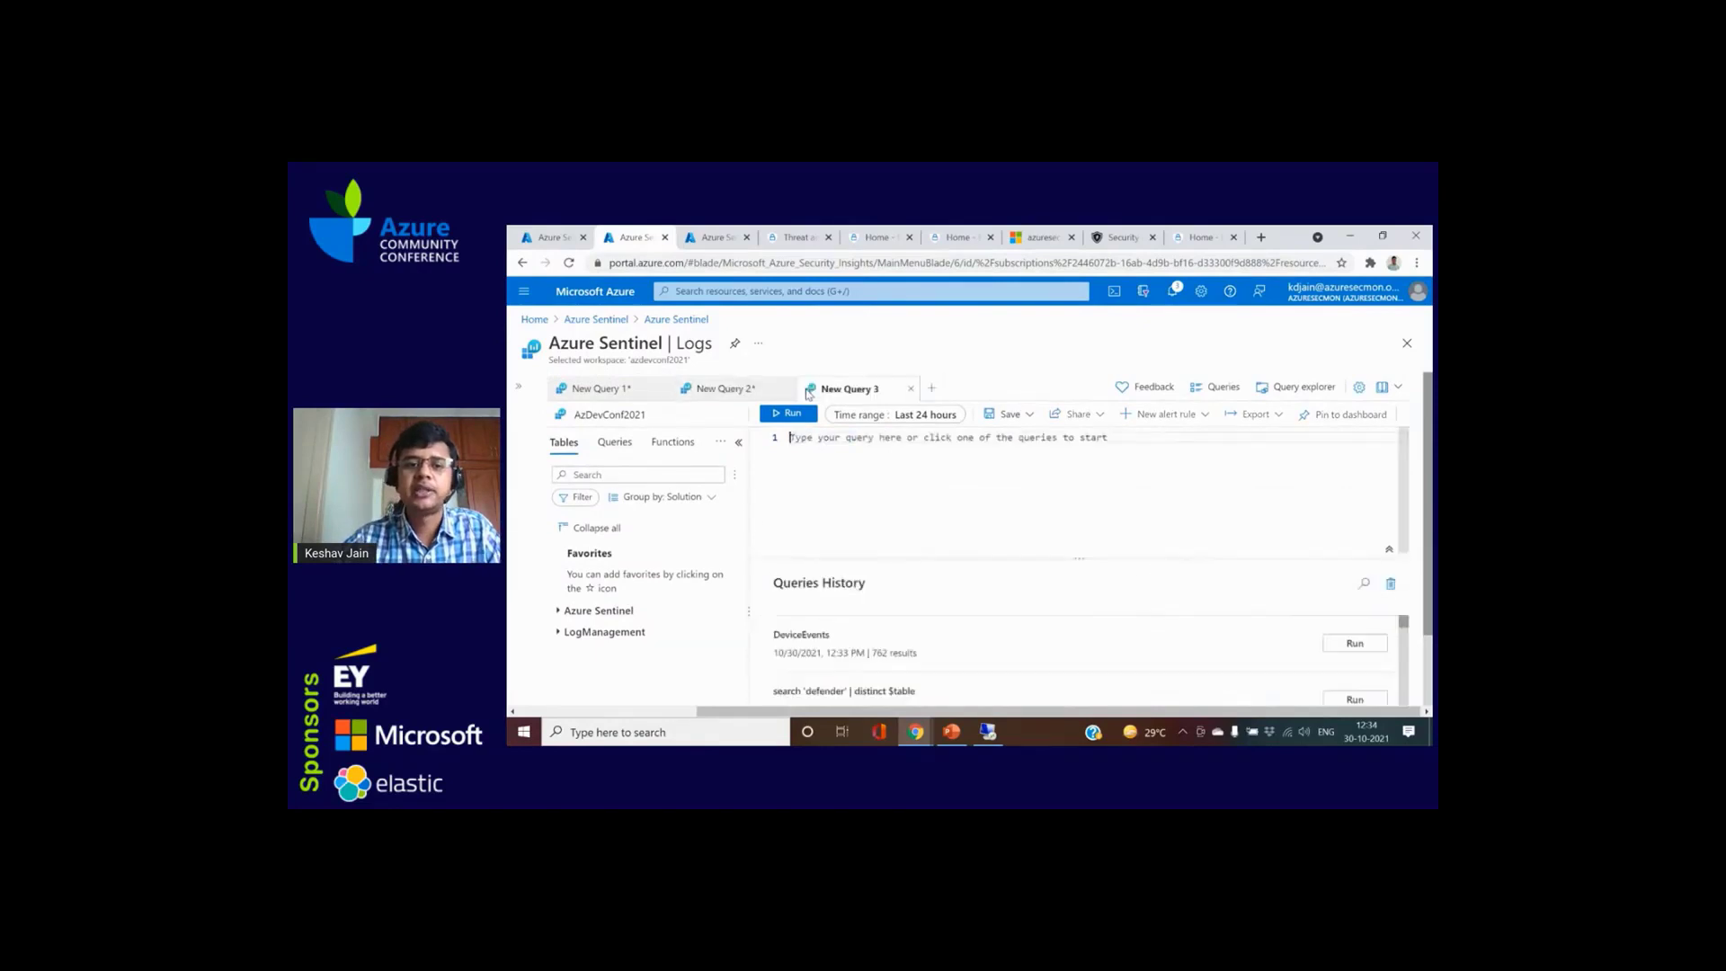
{"action": "type", "text": "Even"}
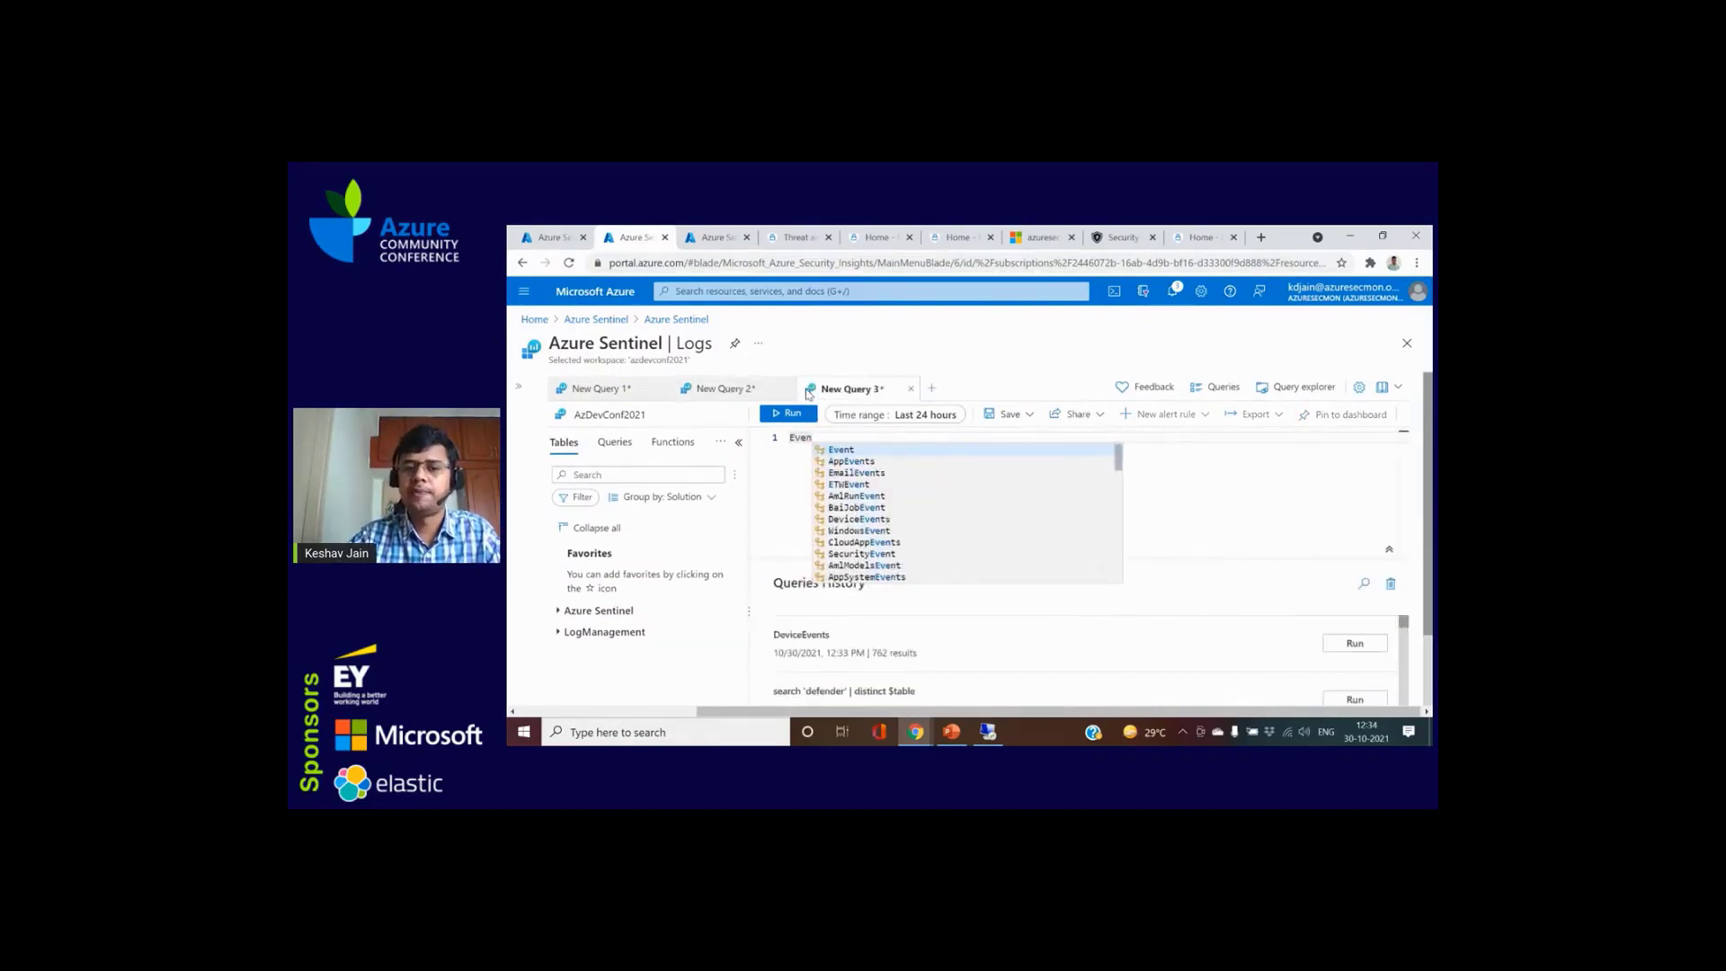
{"action": "key", "text": "Return"}
{"action": "key", "text": "Return"}
{"action": "key", "text": "BackSpace"}
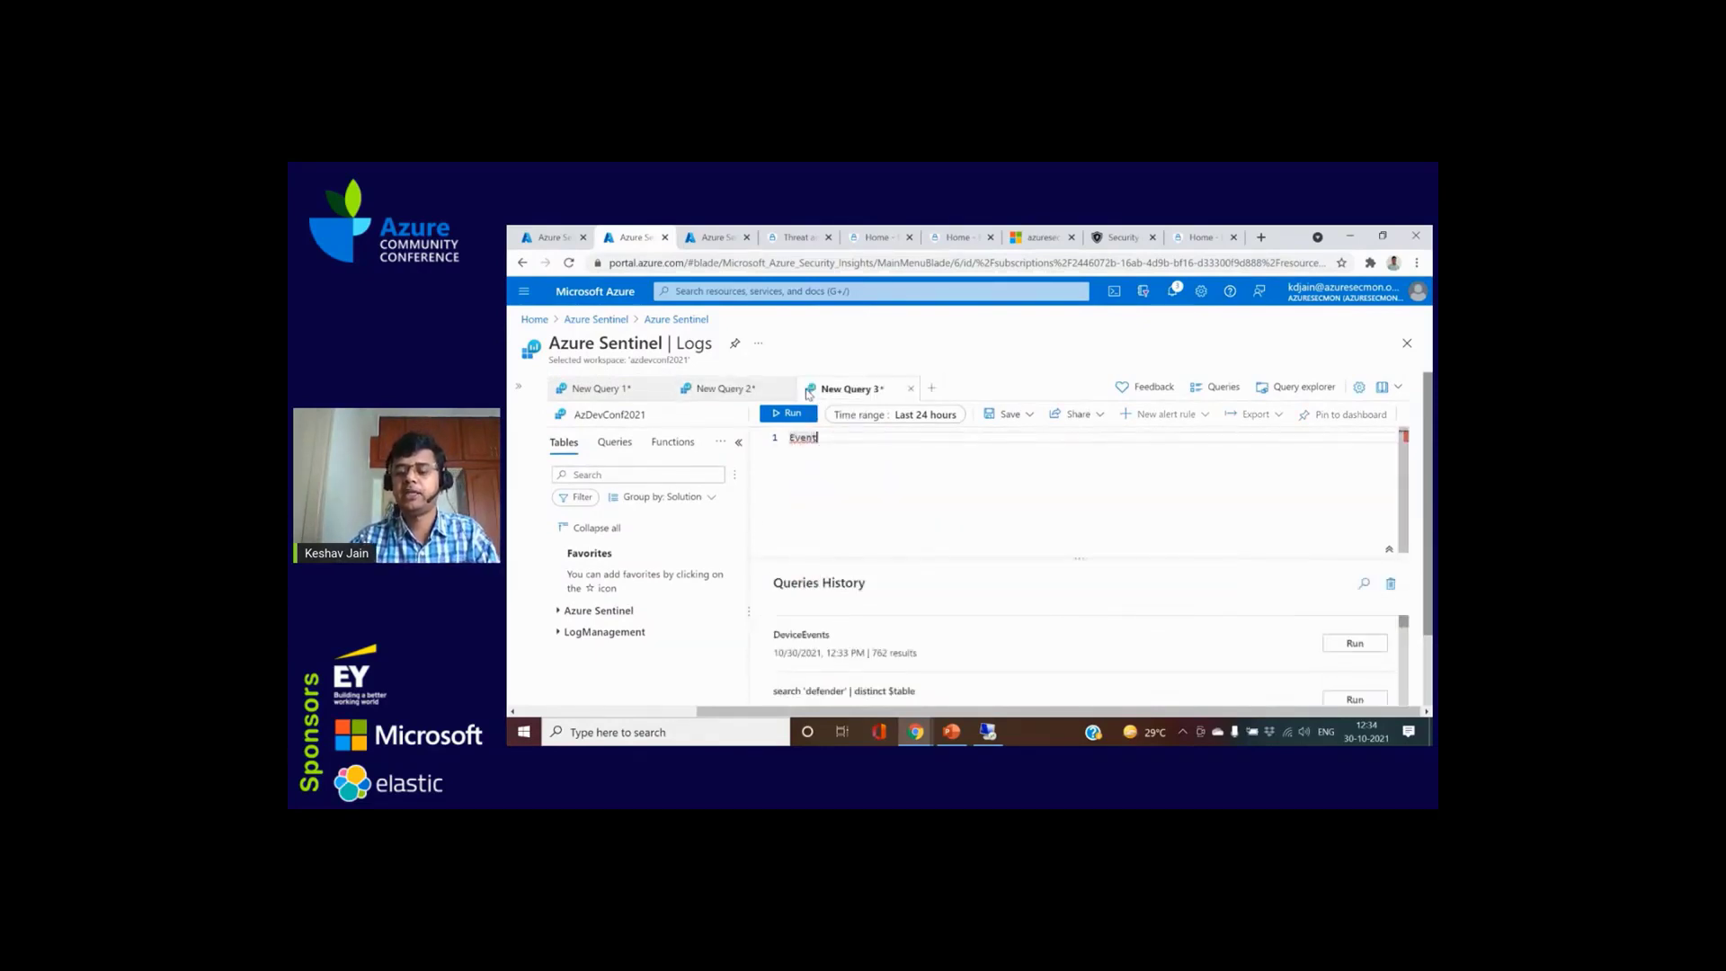
{"action": "key", "text": "shift+Return"}
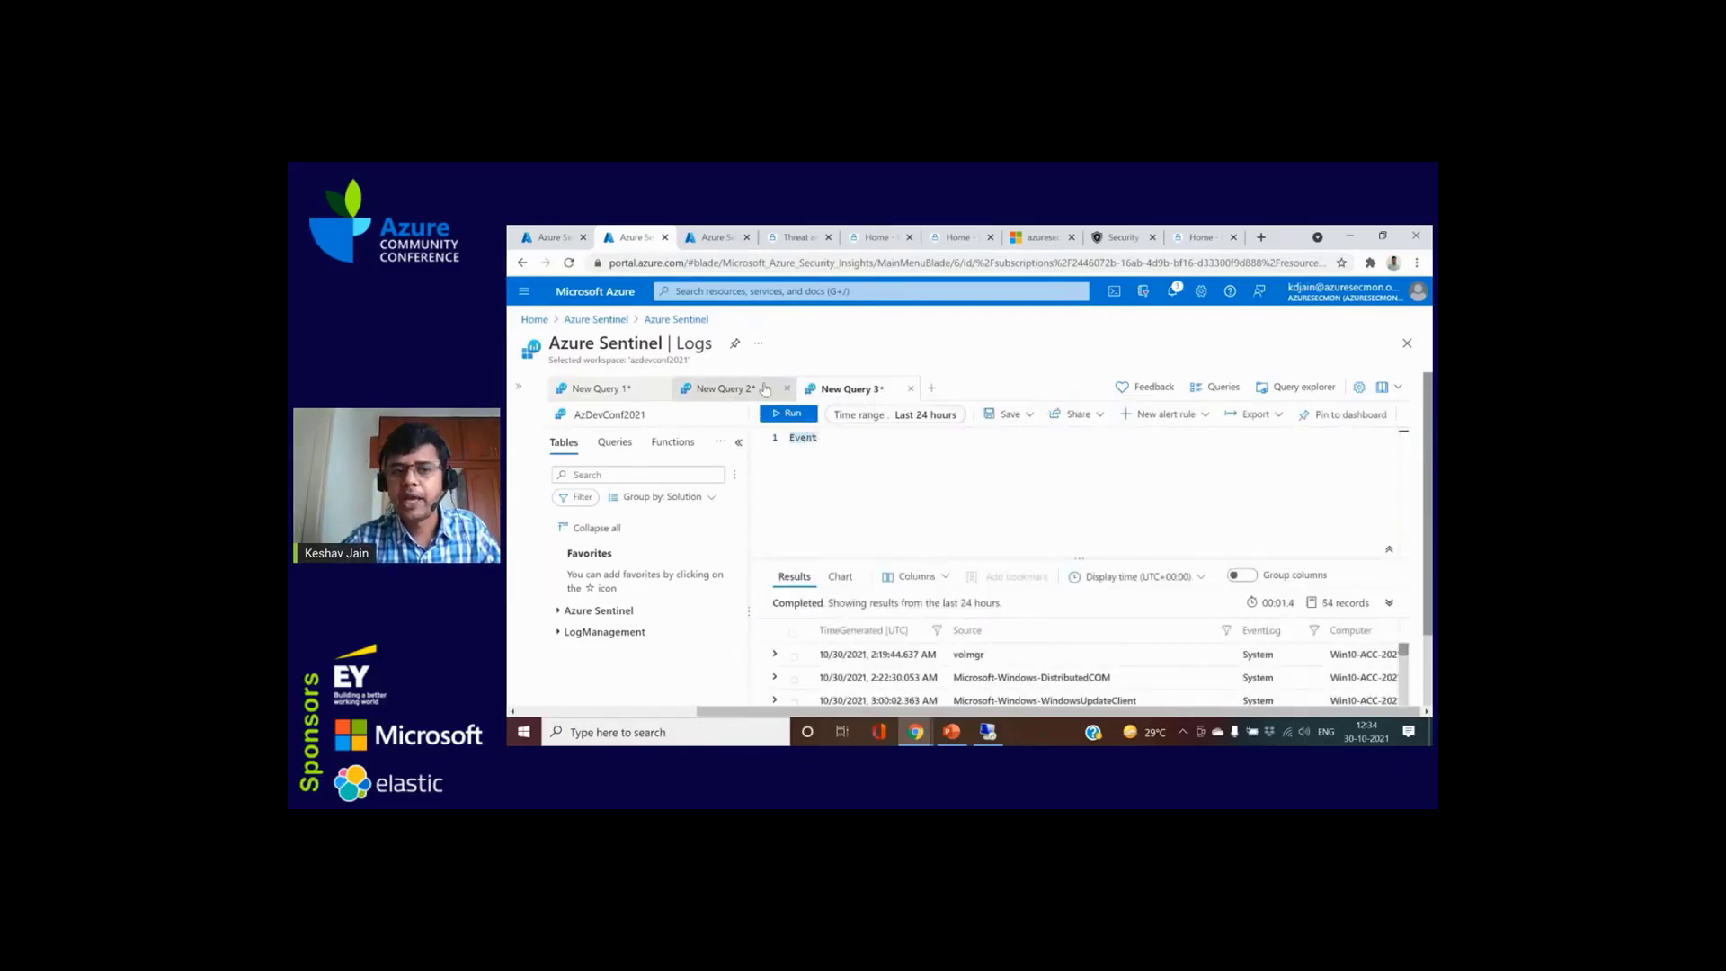
Step: Enlarge the results area of the Event query and review the Source and EventLog values of its records
{"action": "left_click", "coordinate": [765, 389]}
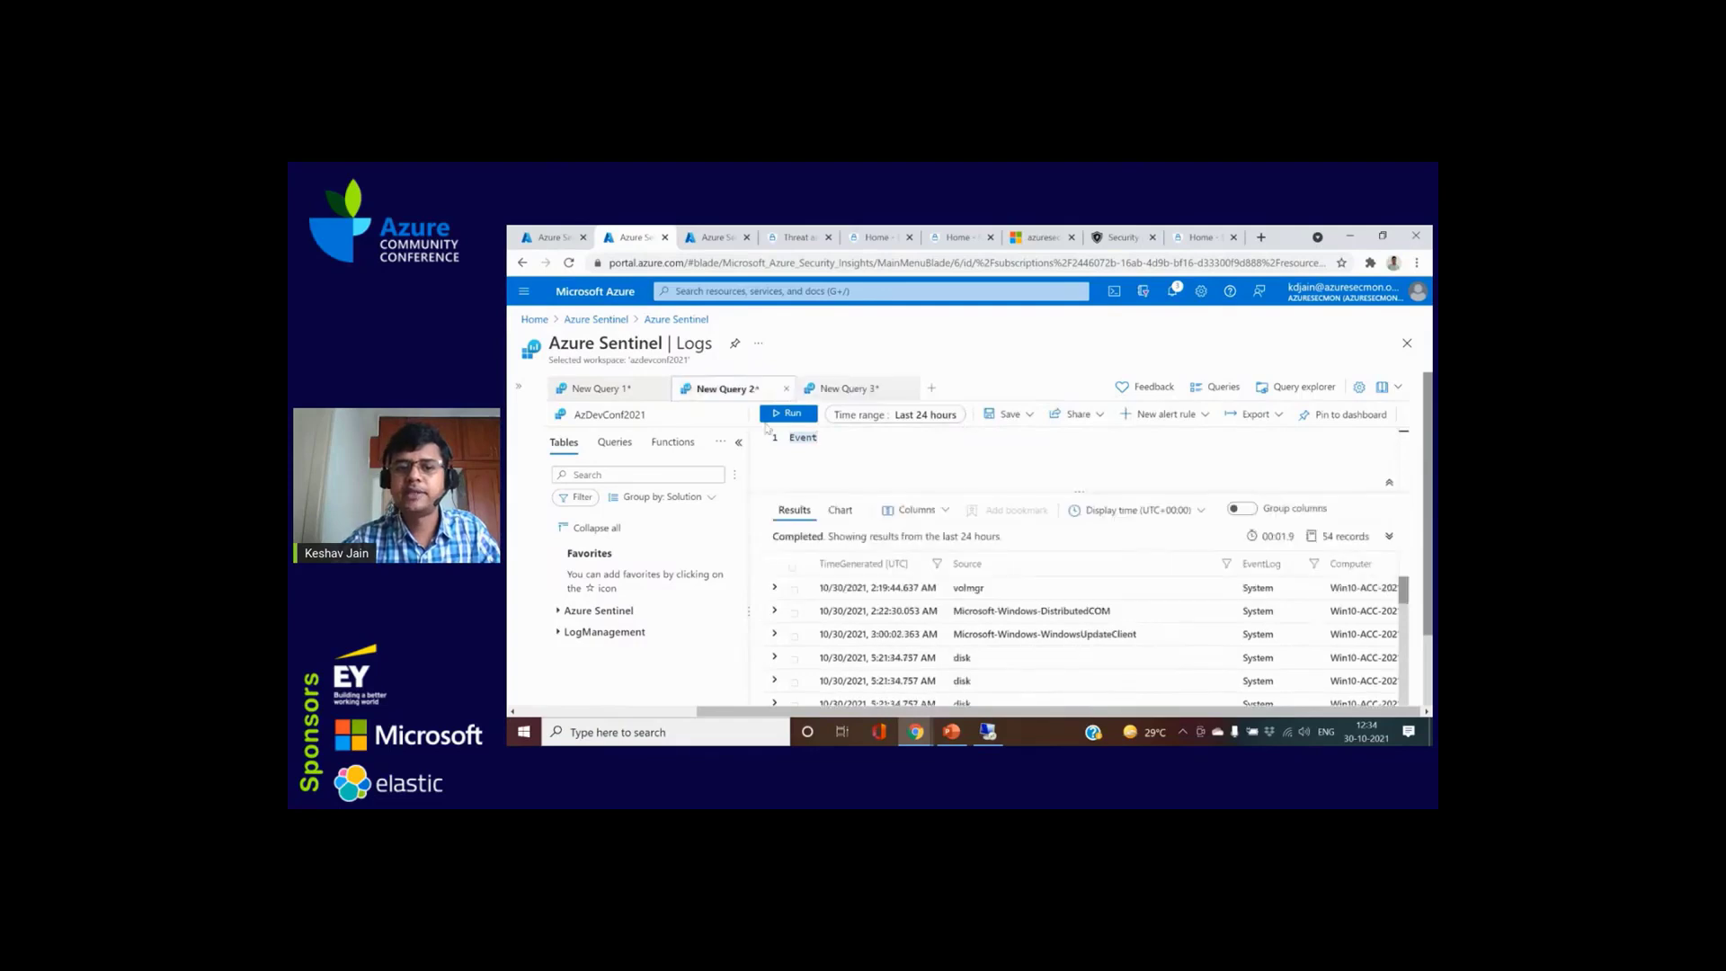
{"action": "left_click", "coordinate": [845, 388]}
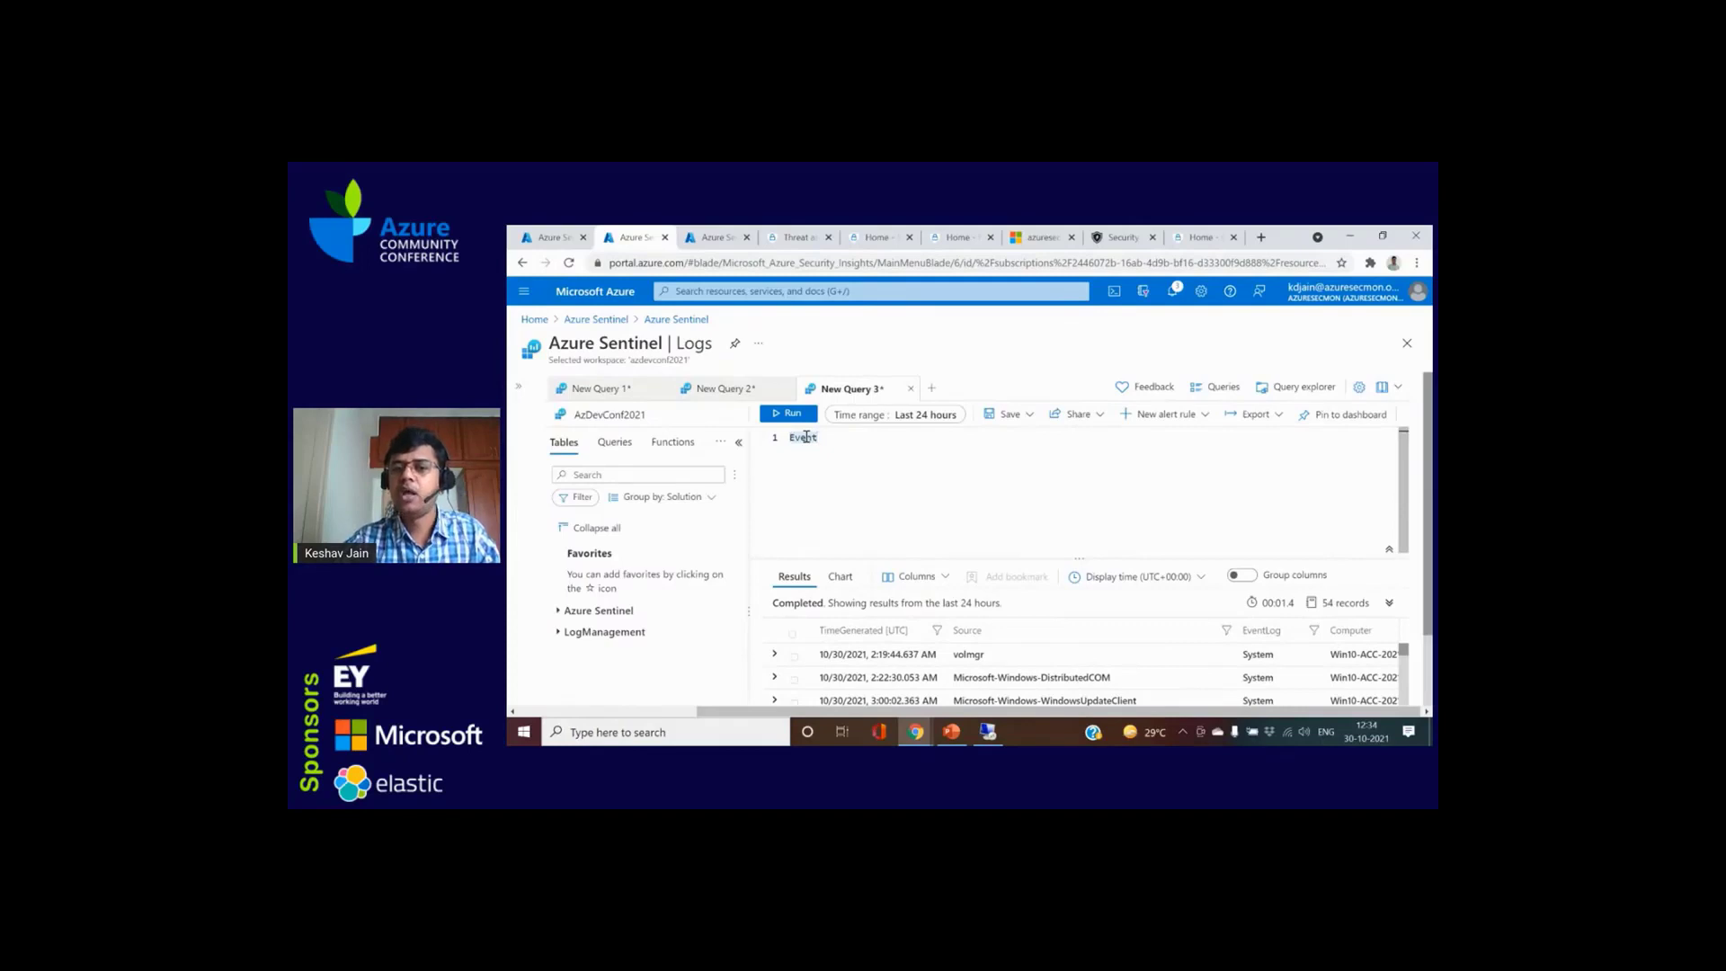
{"action": "left_click_drag", "start_coordinate": [913, 557], "coordinate": [892, 486]}
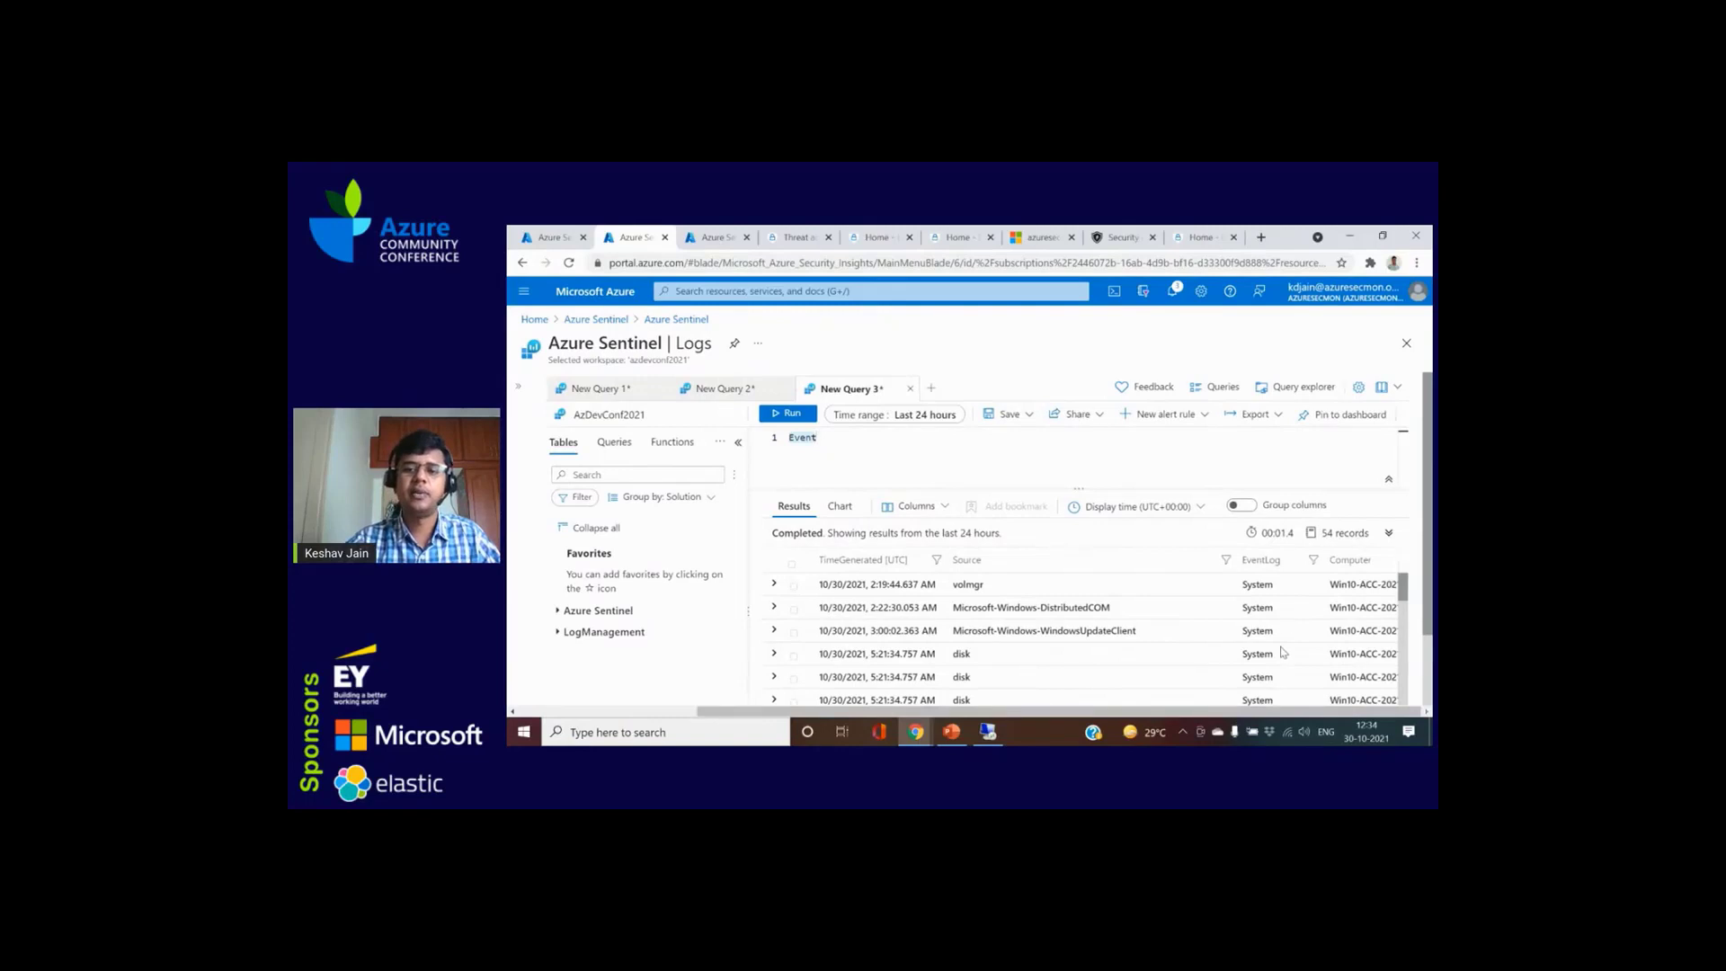
{"action": "scroll", "coordinate": [1283, 649], "scroll_direction": "down", "scroll_amount": 3}
{"action": "scroll", "coordinate": [1281, 643], "scroll_direction": "down", "scroll_amount": 2}
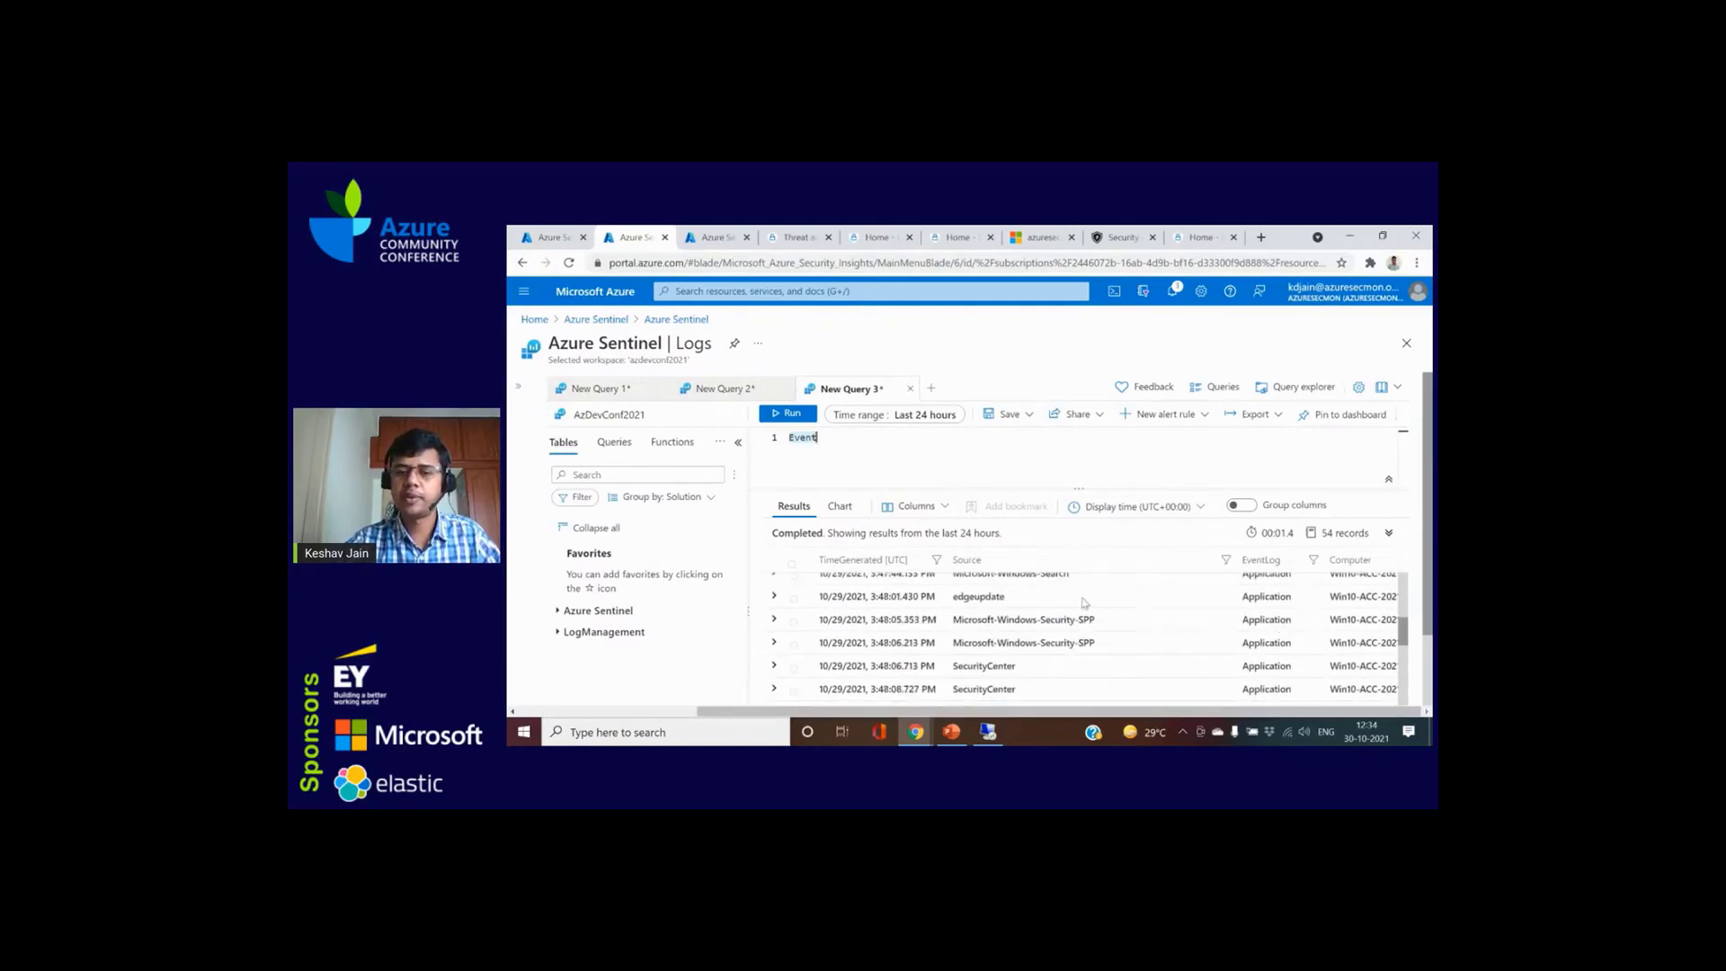
Step: Rerun the DeviceEvents query in New Query 2
{"action": "left_click", "coordinate": [699, 396]}
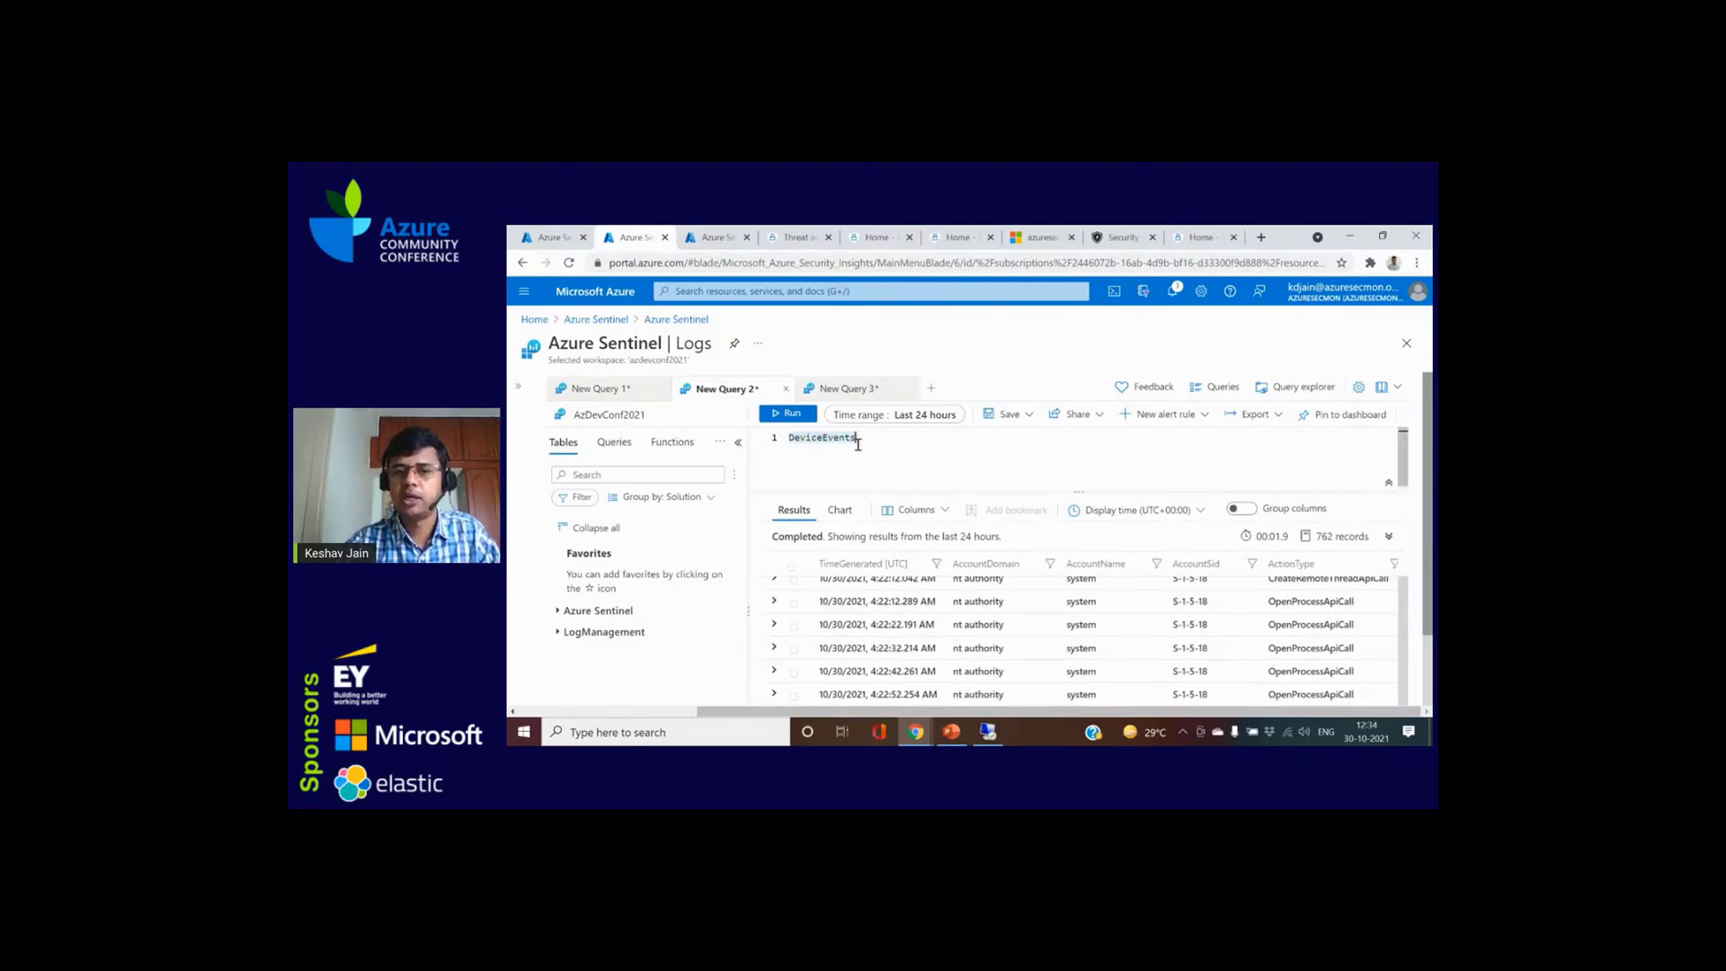
{"action": "left_click", "coordinate": [785, 414]}
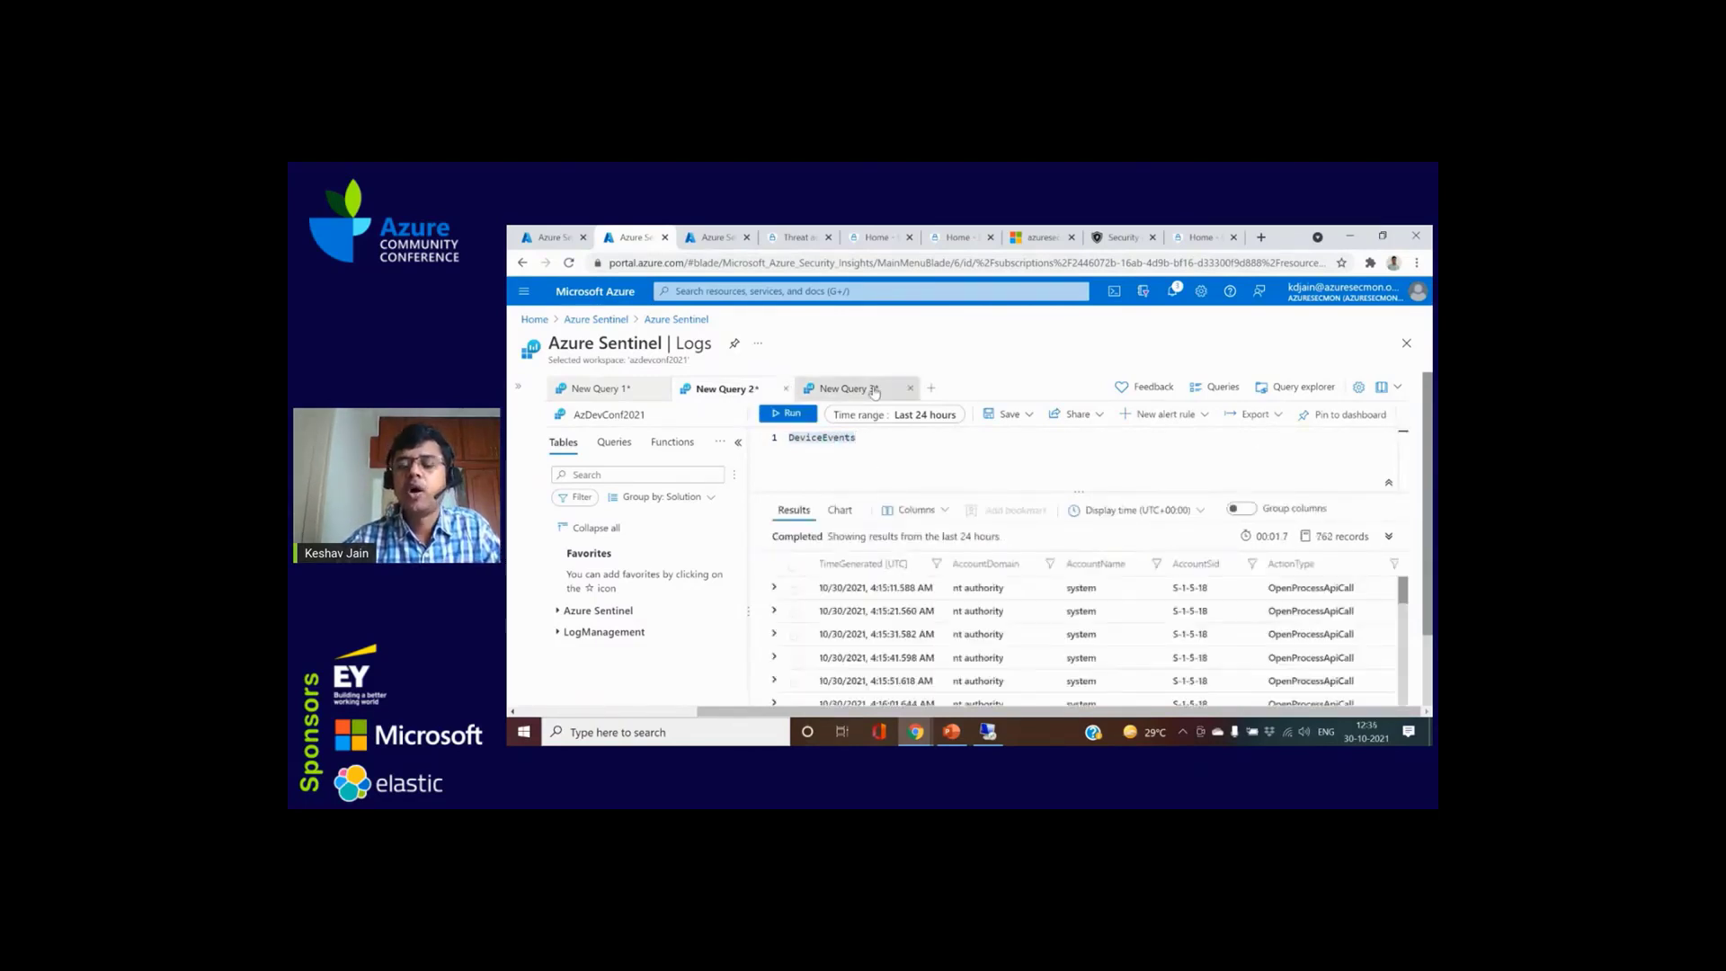
Step: Copy the join query's first line, DeviceEvents | where ActionType == 'PowerShellCommand' | extend Computer = toupper(DeviceName), into a new query and run it
{"action": "left_click", "coordinate": [930, 389]}
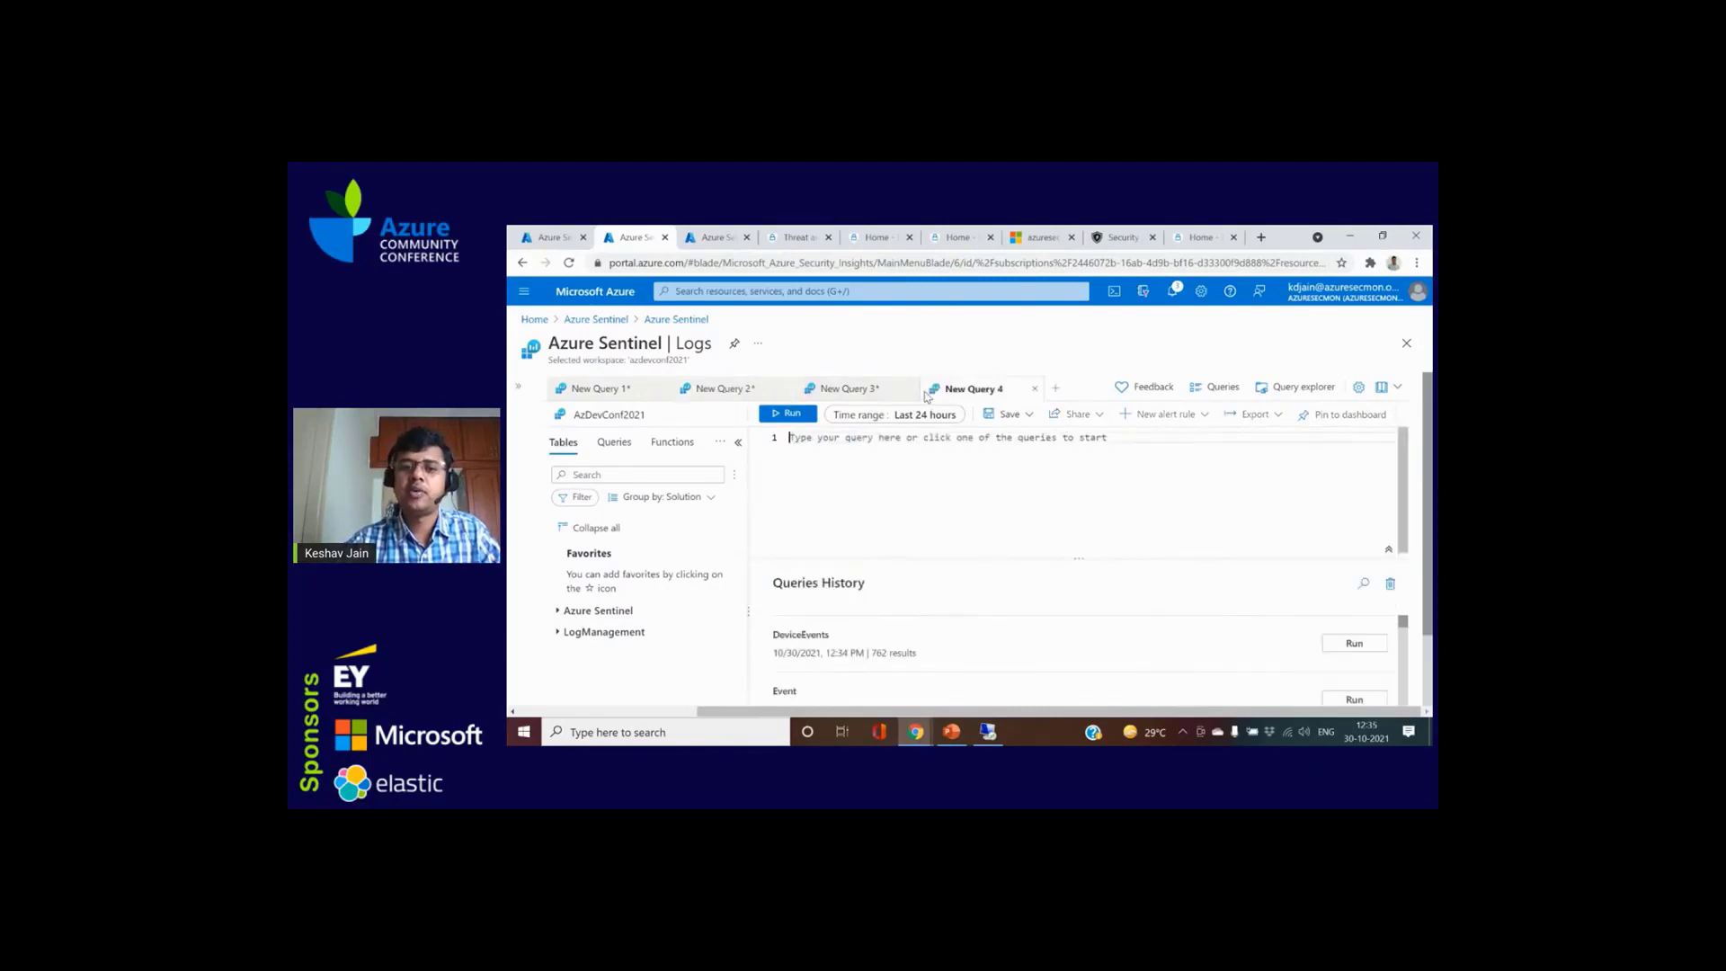
{"action": "key", "text": "ctrl+Tab"}
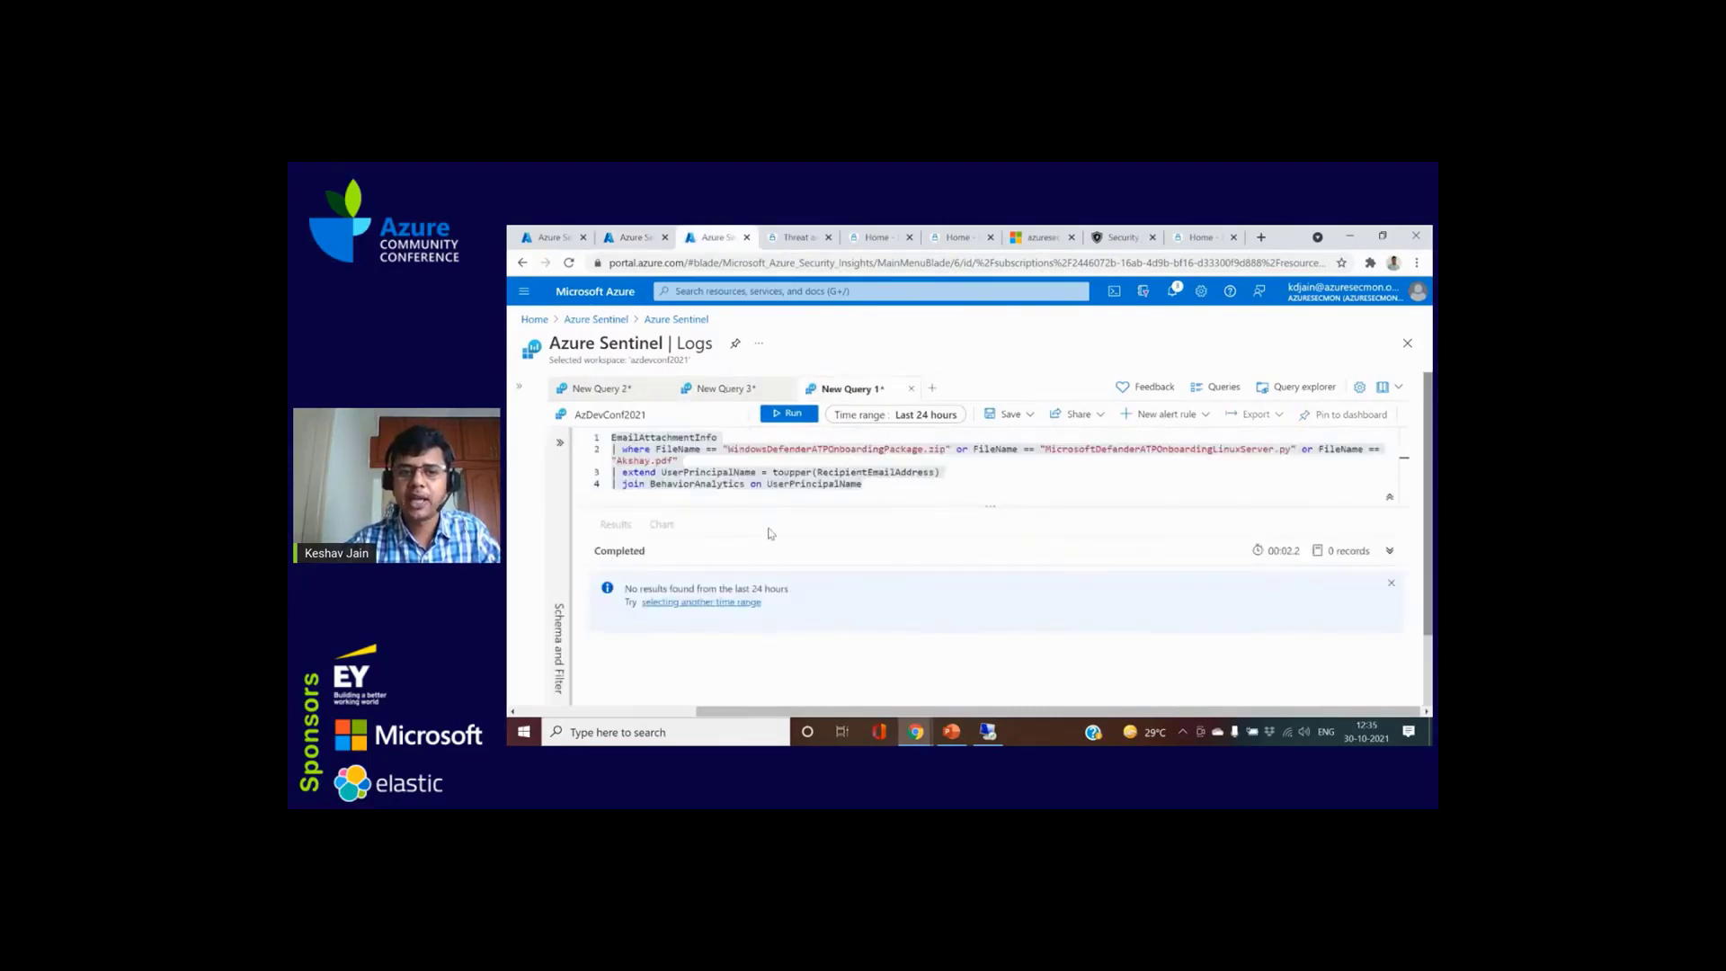
{"action": "left_click", "coordinate": [597, 388]}
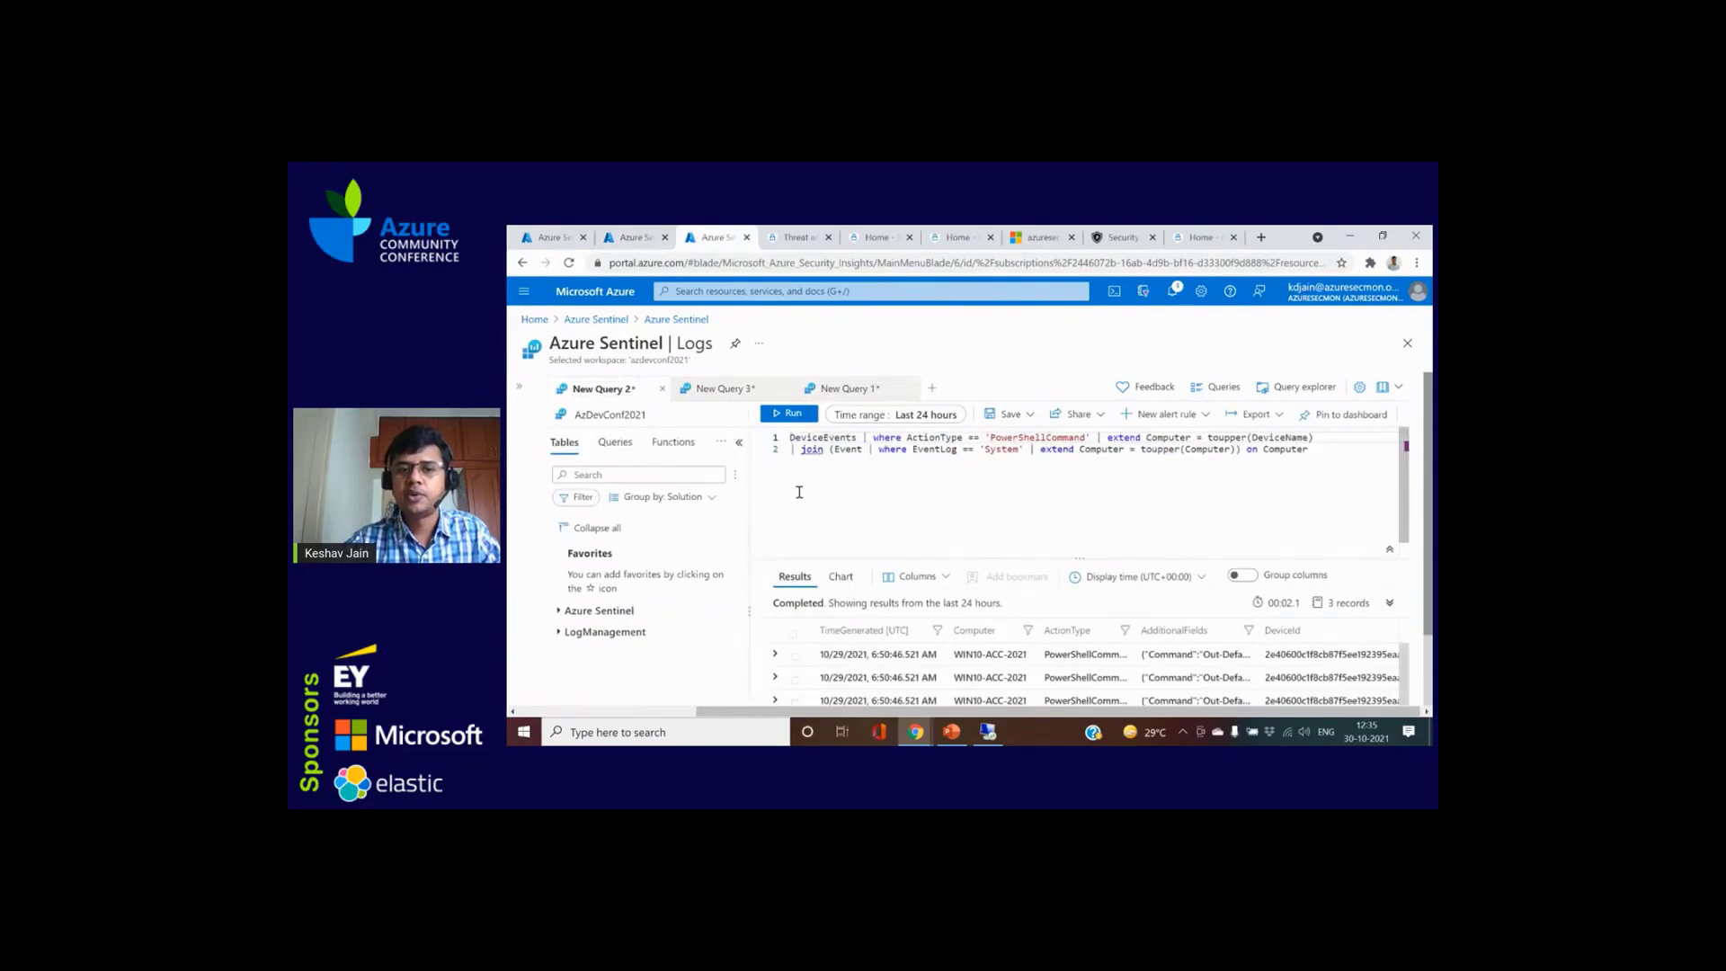
{"action": "left_click", "coordinate": [738, 442]}
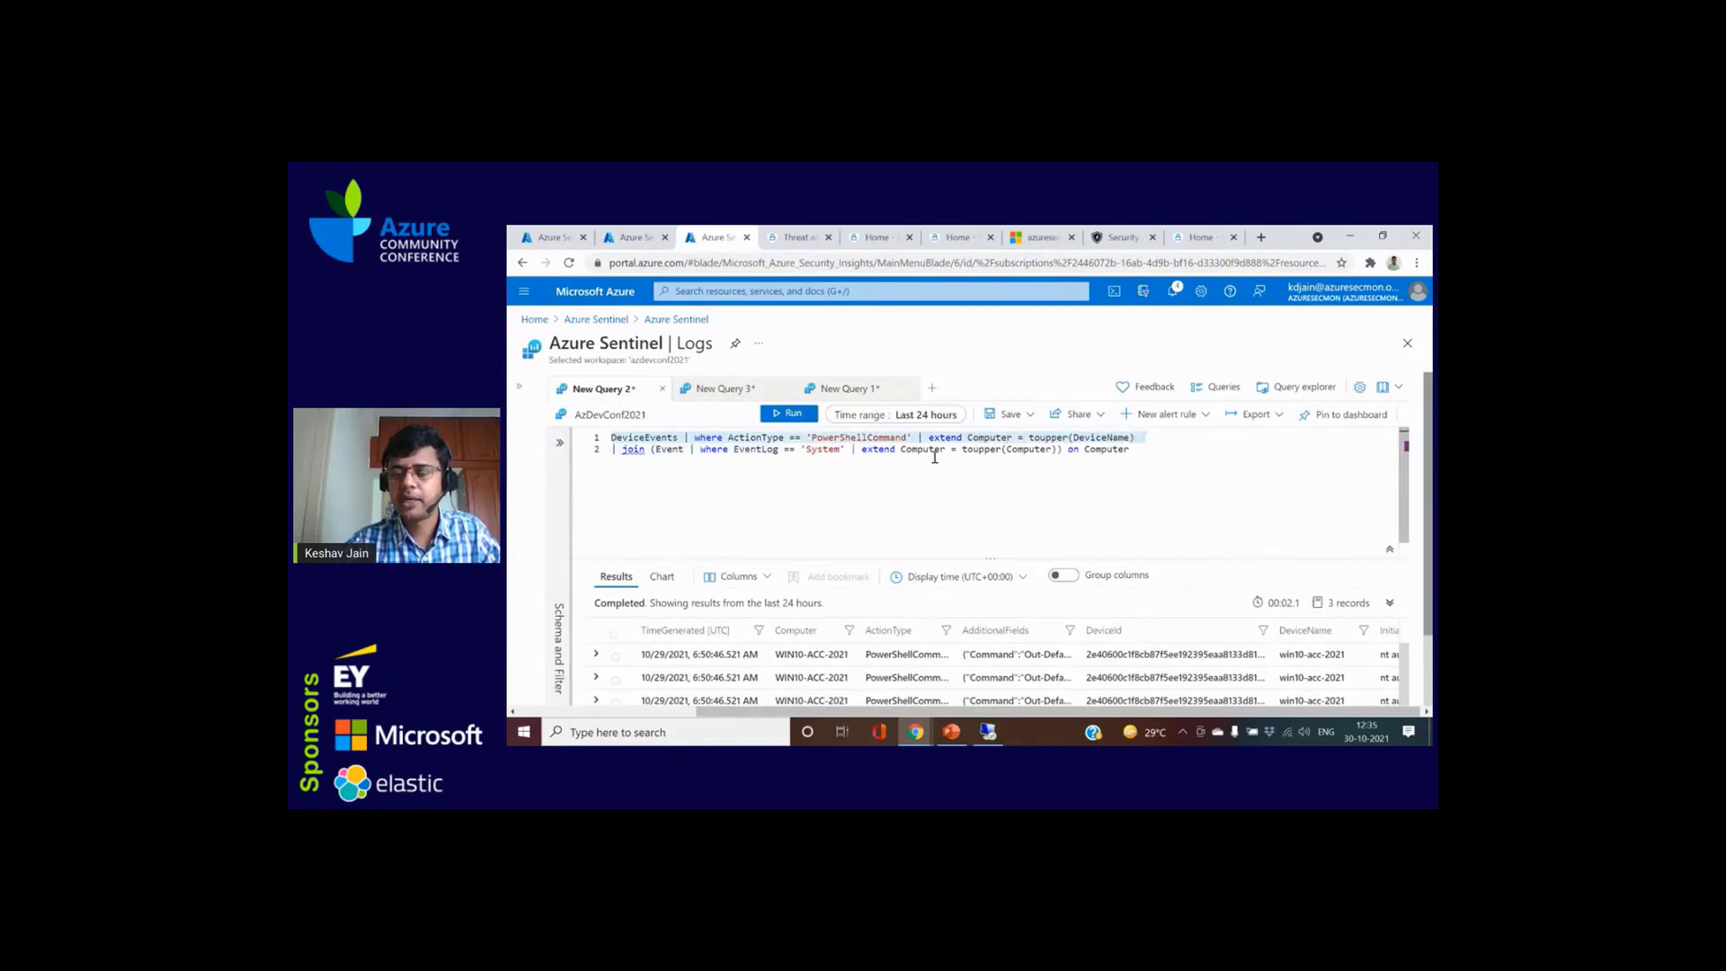
{"action": "left_click", "coordinate": [1135, 437]}
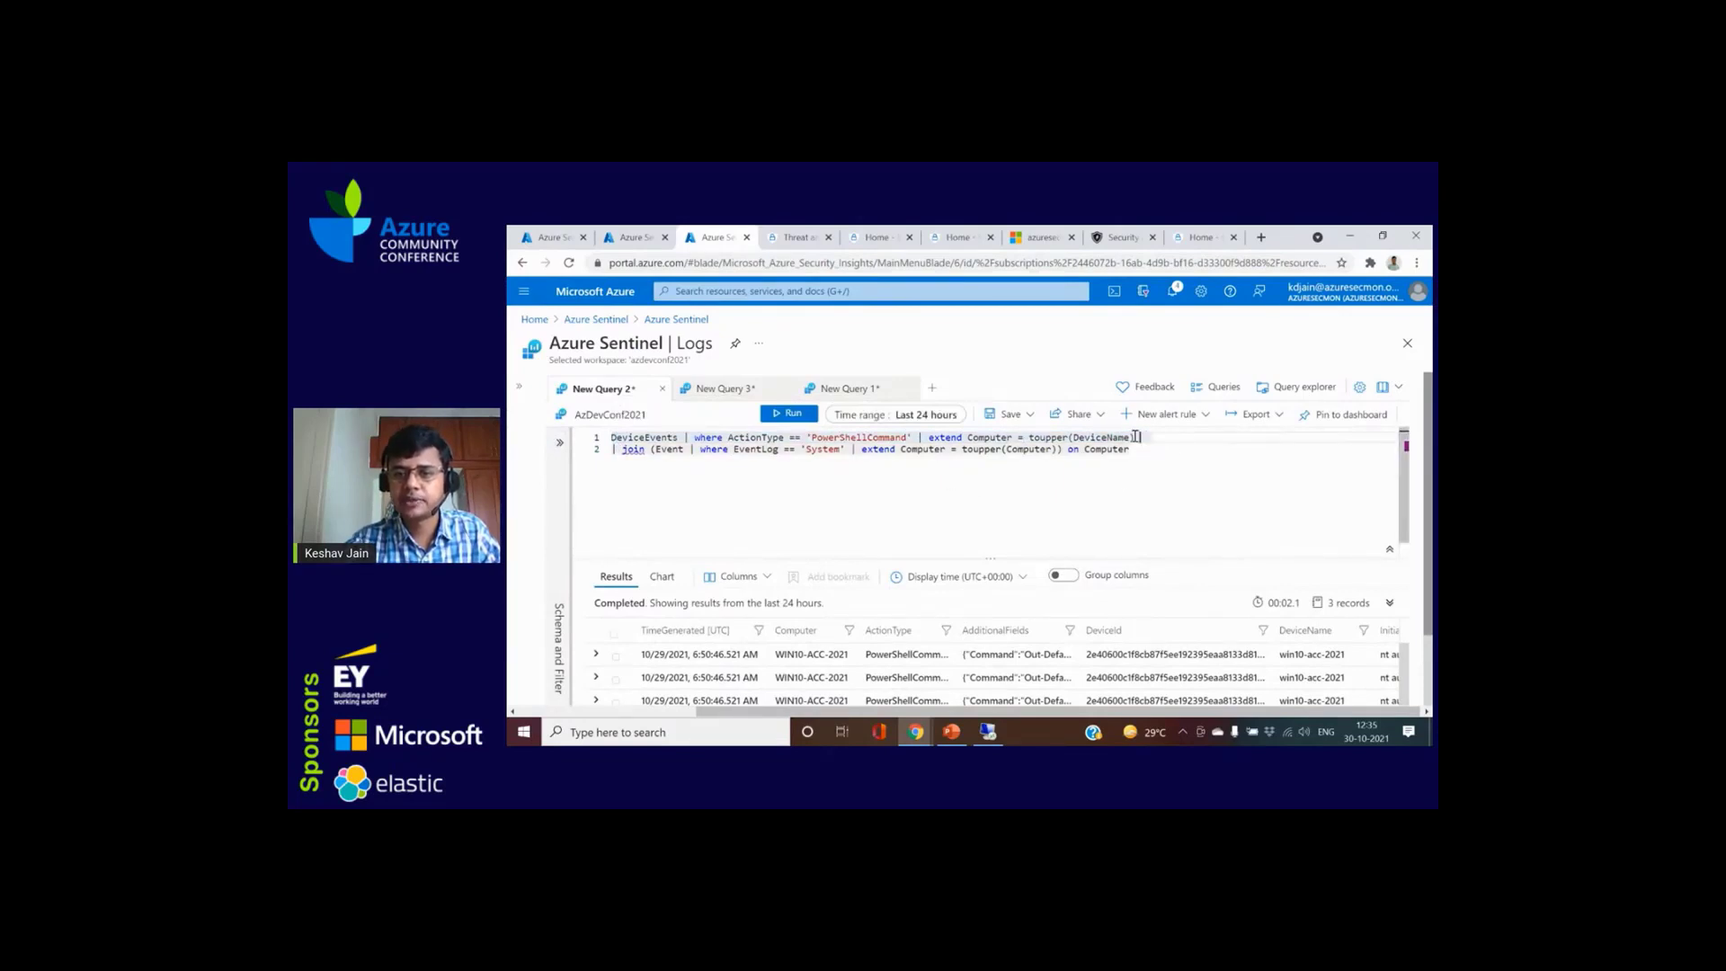
{"action": "left_click", "coordinate": [619, 241]}
{"action": "type", "text": "DeviceEvents | where ActionType == 'PowerShellCommand' | extend Computer = toupper(DeviceName)"}
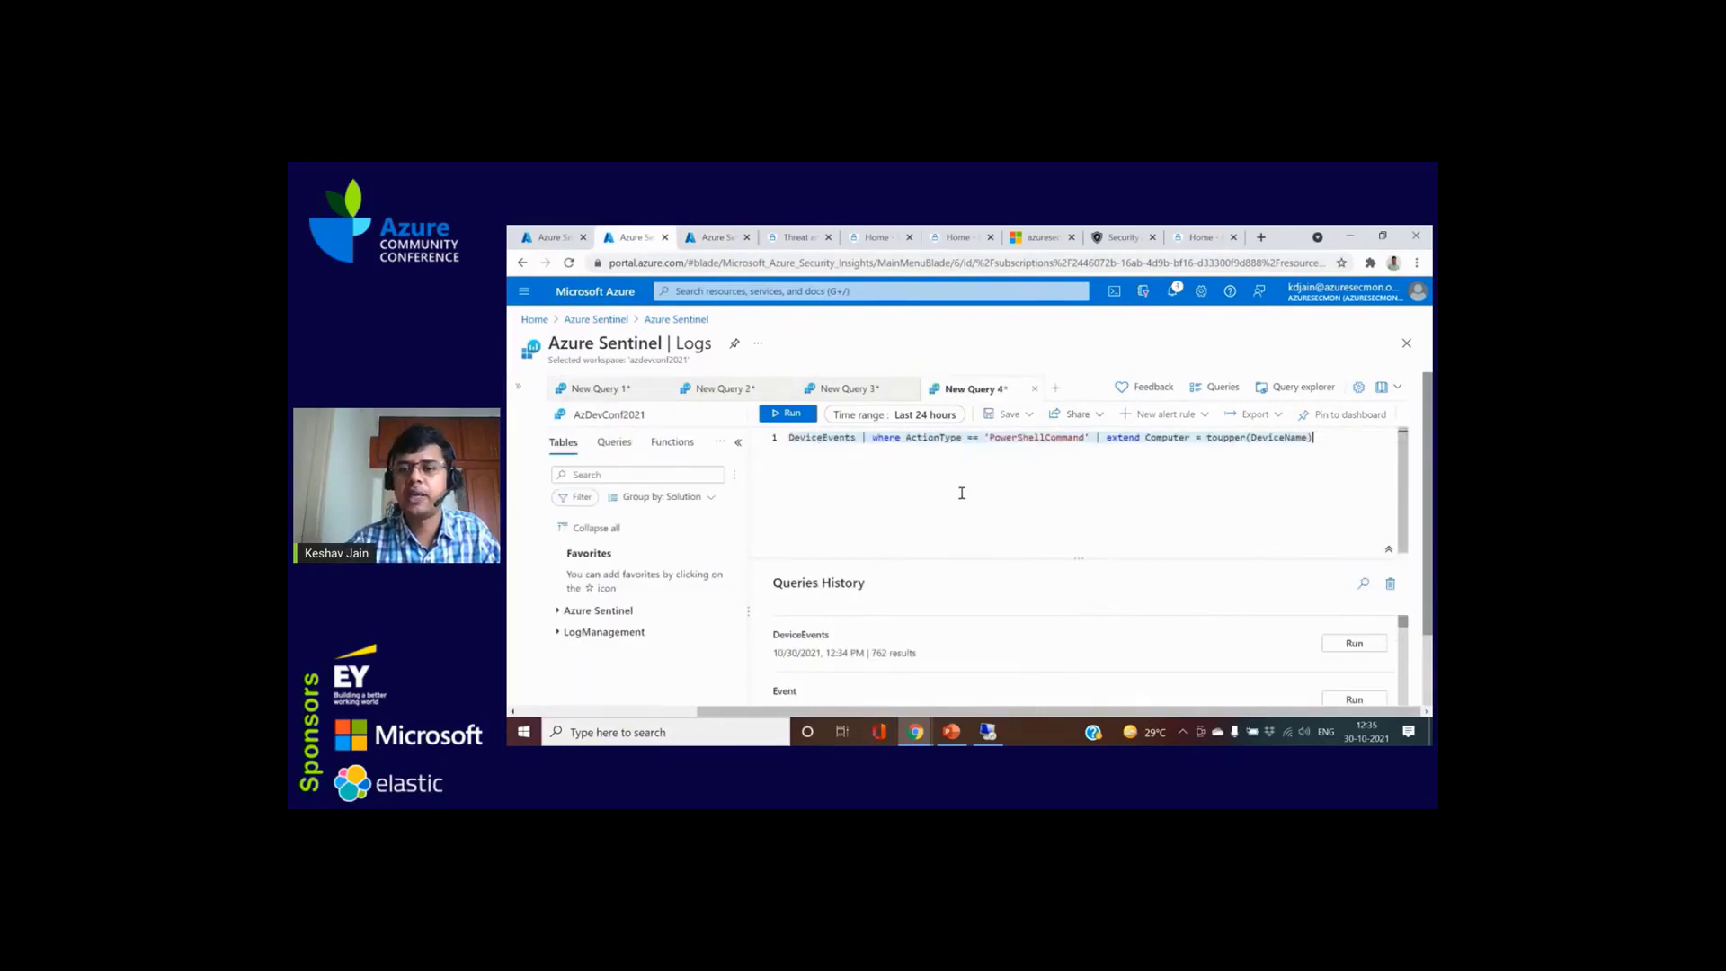
{"action": "key", "text": "shift+Return"}
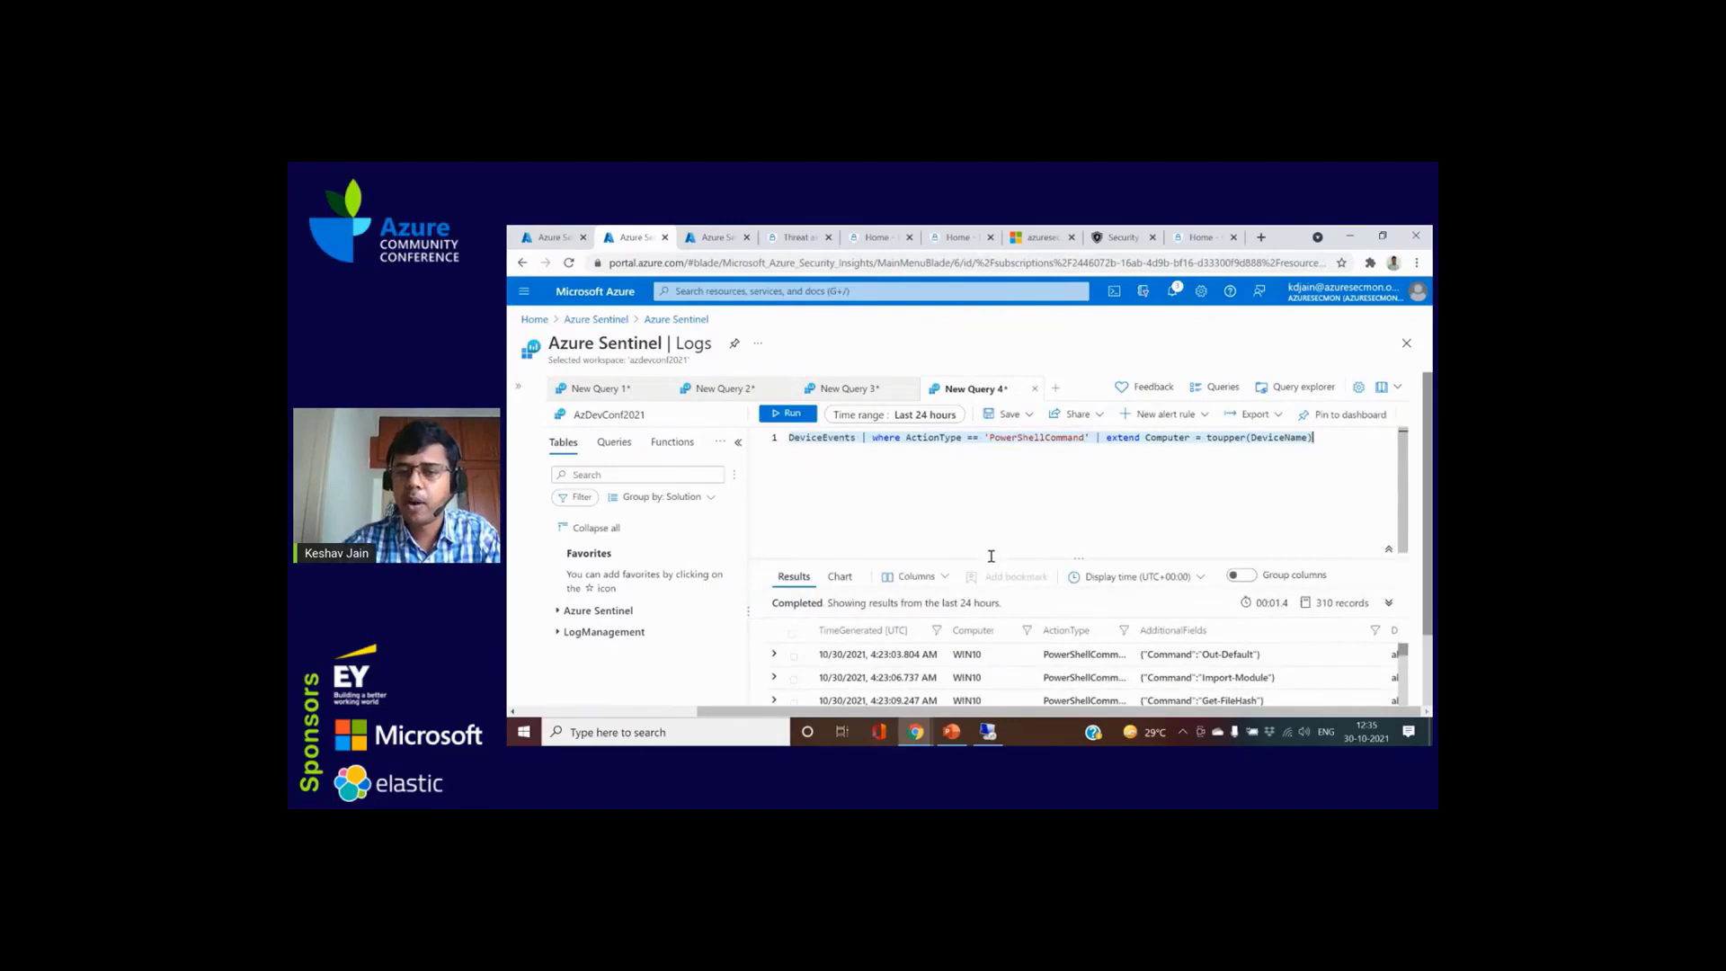
{"action": "key", "text": "shift+Return"}
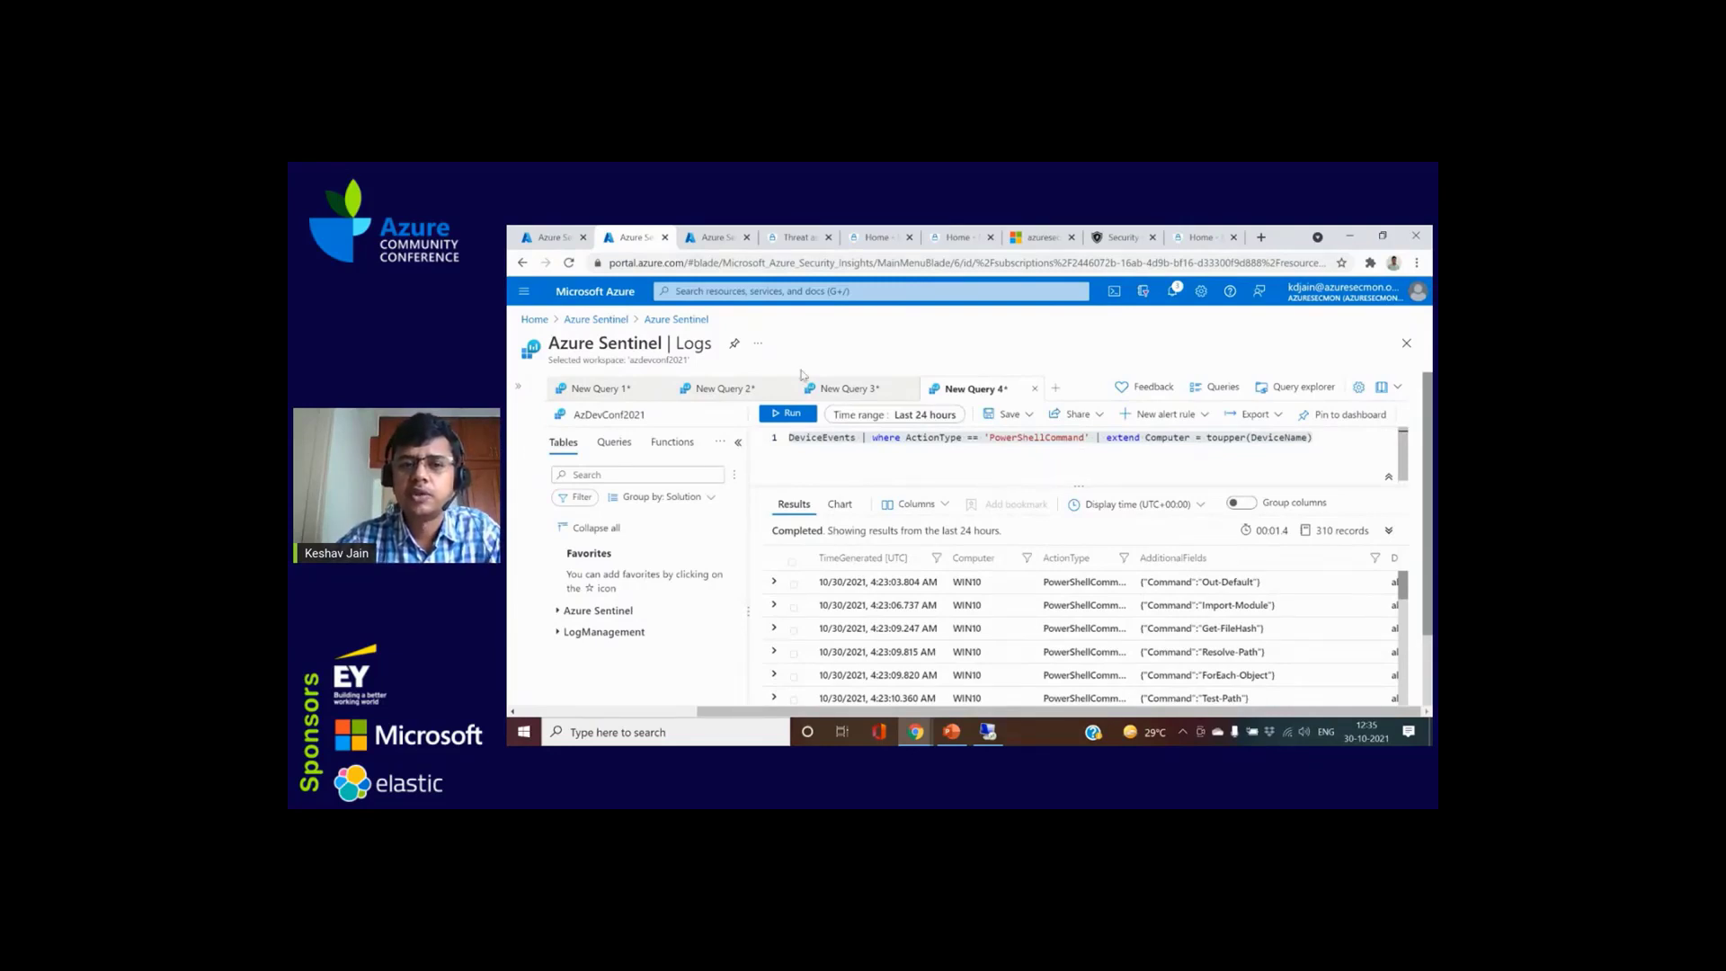
Step: Inspect the join clause on Event records where EventLog == 'System' in the two-line join query
{"action": "left_click", "coordinate": [719, 237]}
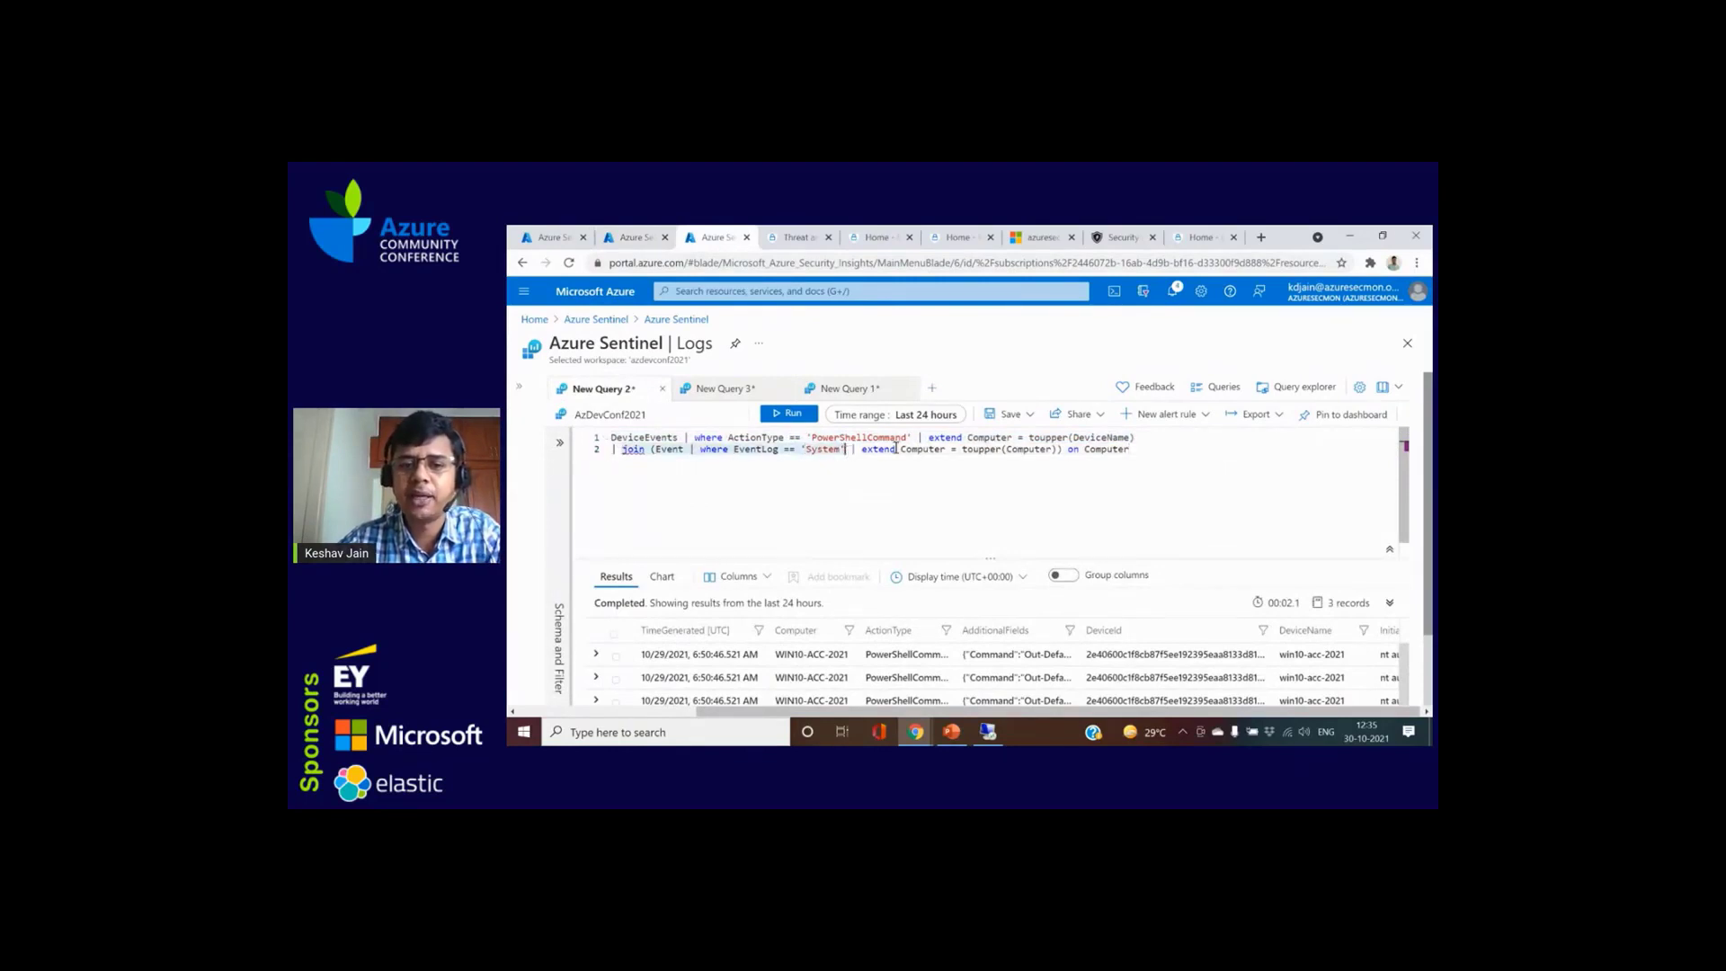
{"action": "left_click", "coordinate": [929, 437]}
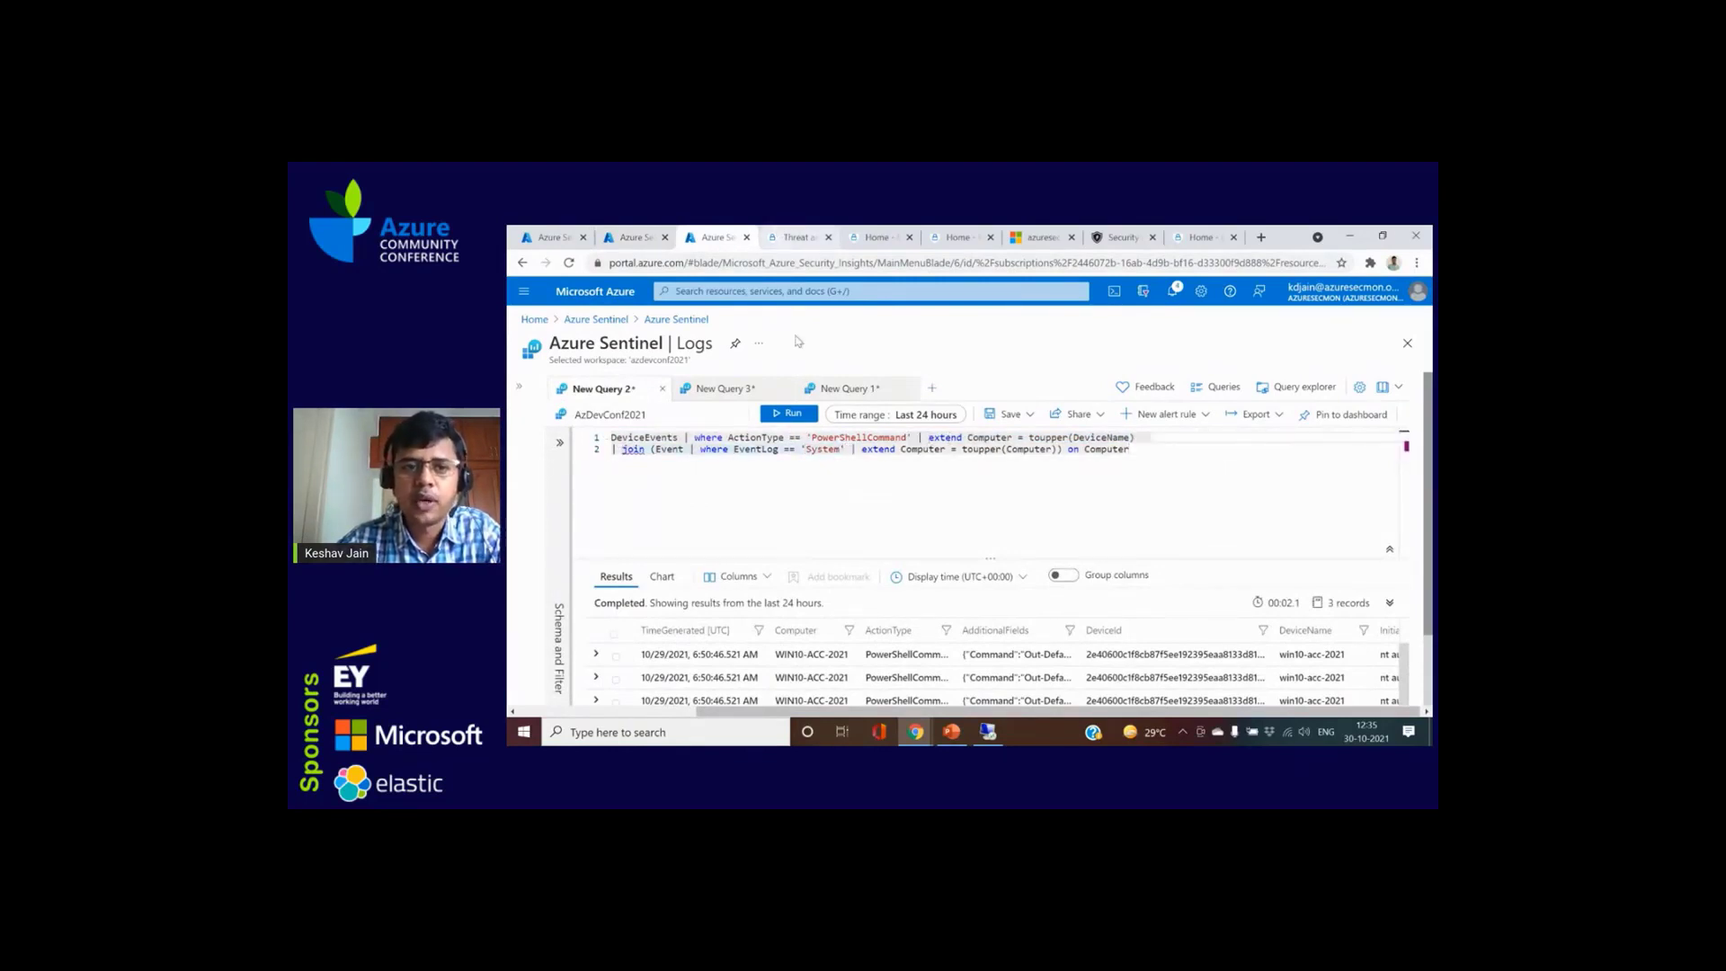
{"action": "left_click", "coordinate": [632, 237]}
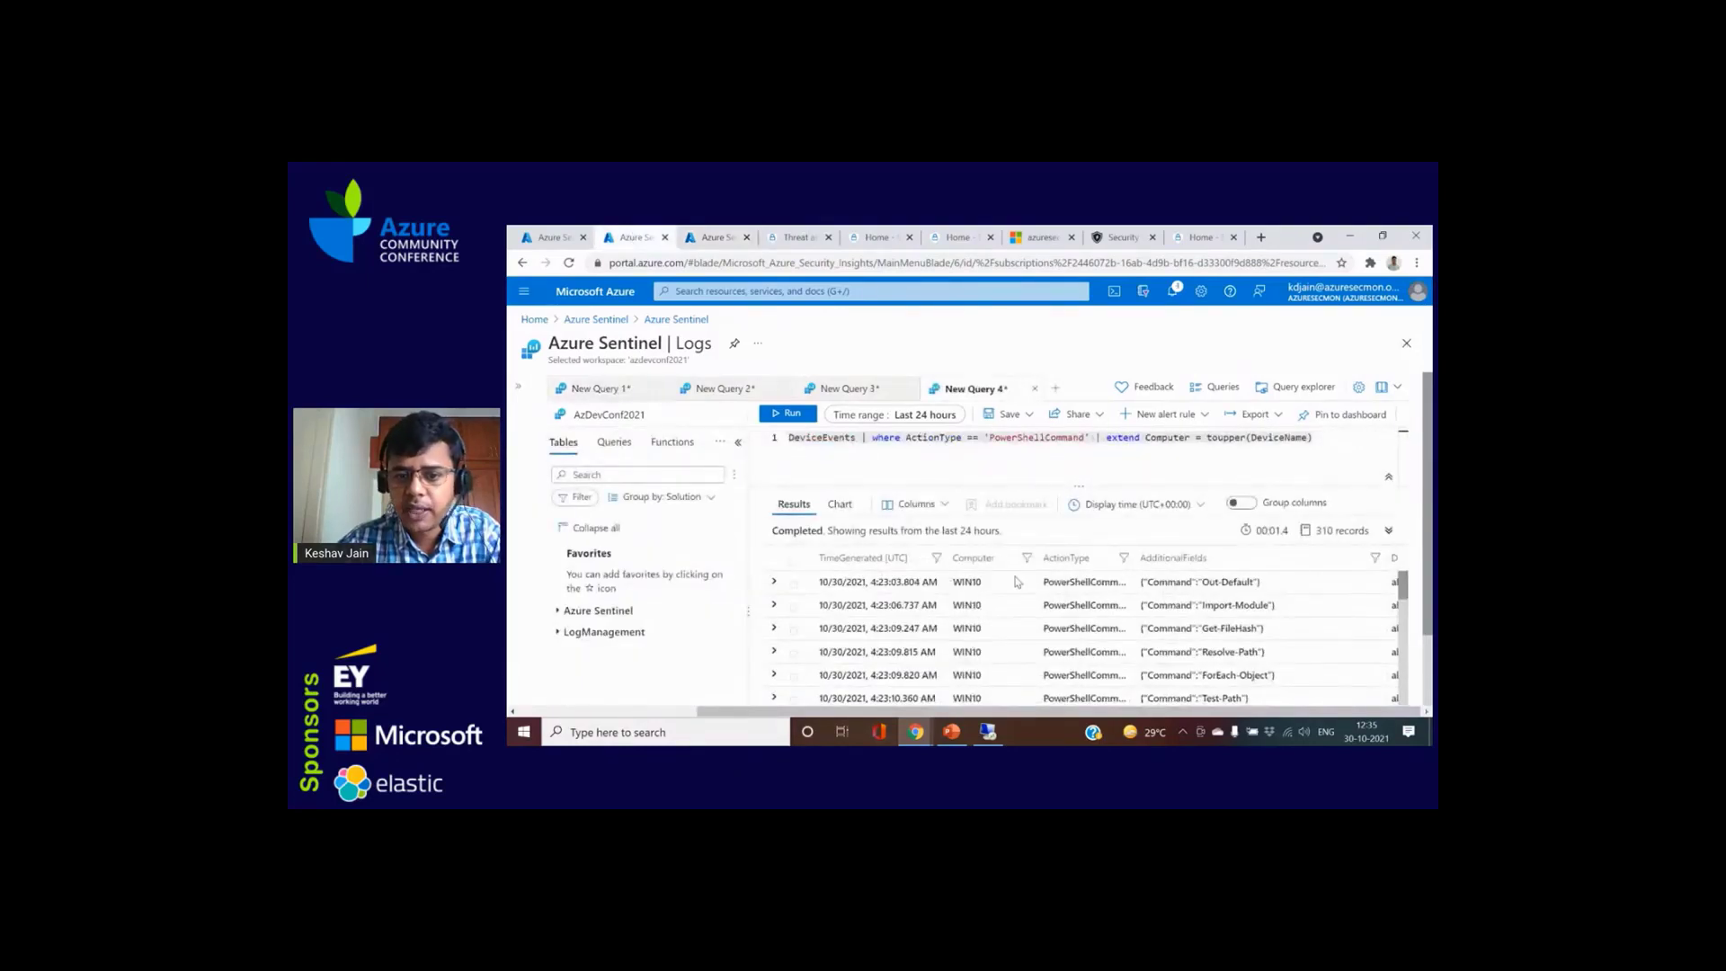
Step: Run only the part DeviceEvents | where ActionType == 'PowerShellCommand' of New Query 4 and hide the table list
{"action": "left_click", "coordinate": [1041, 459]}
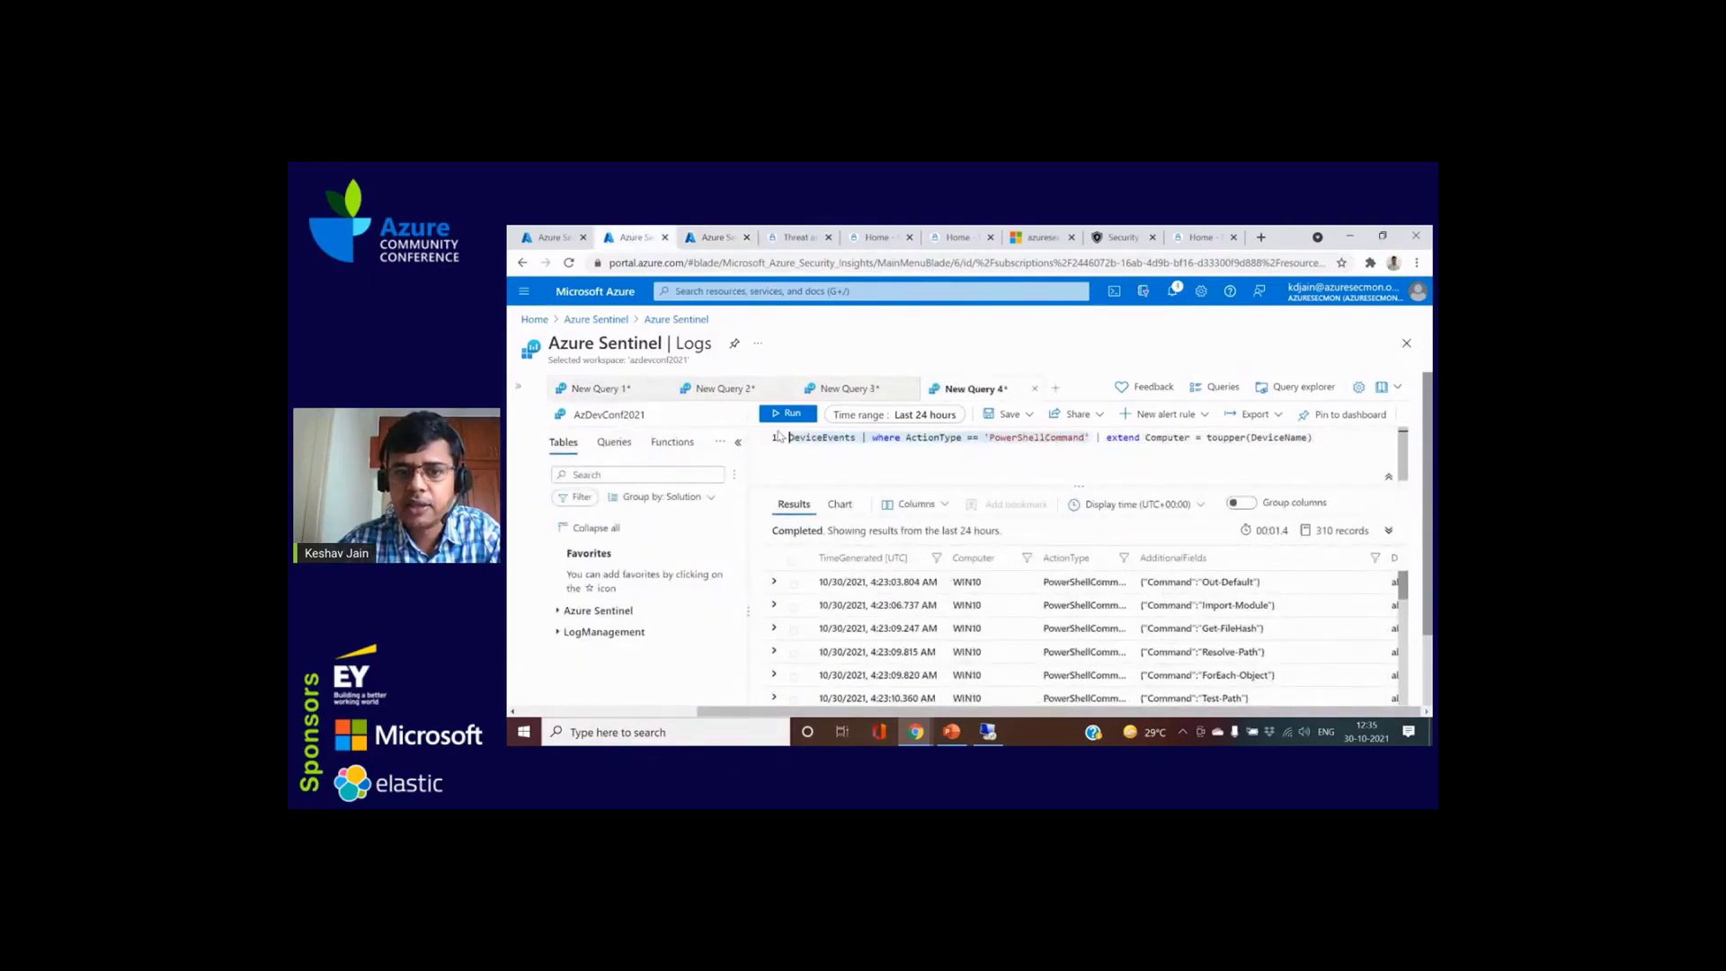
{"action": "key", "text": "shift+Return"}
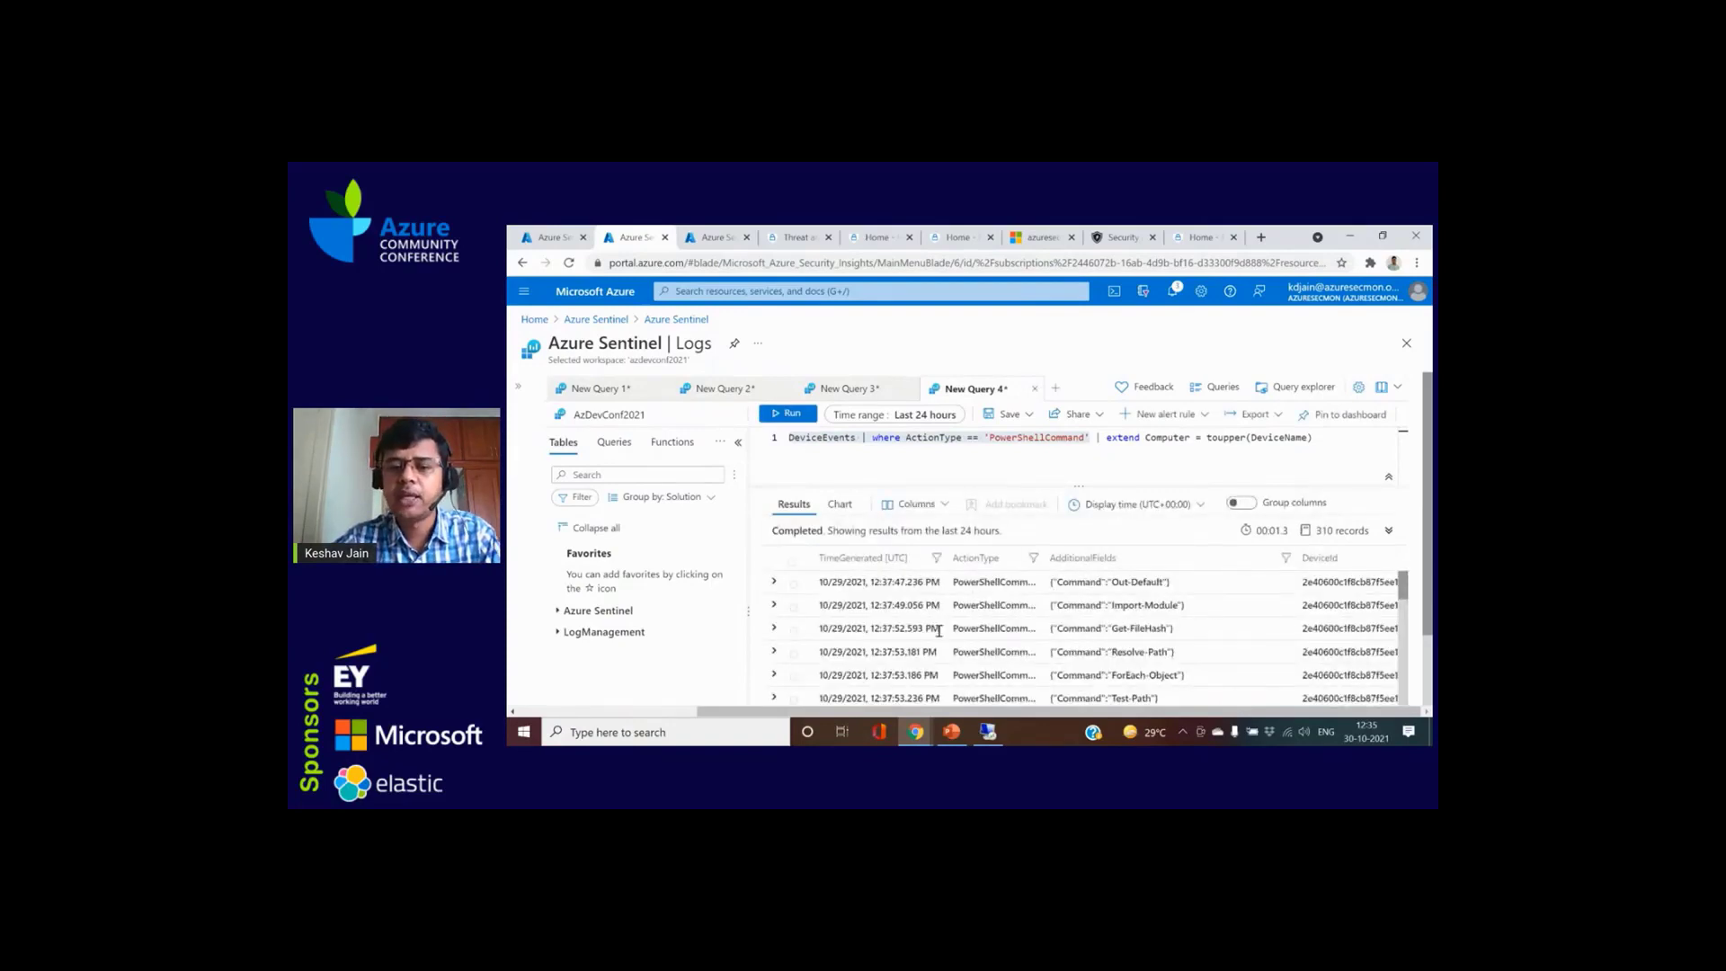
{"action": "left_click", "coordinate": [738, 442]}
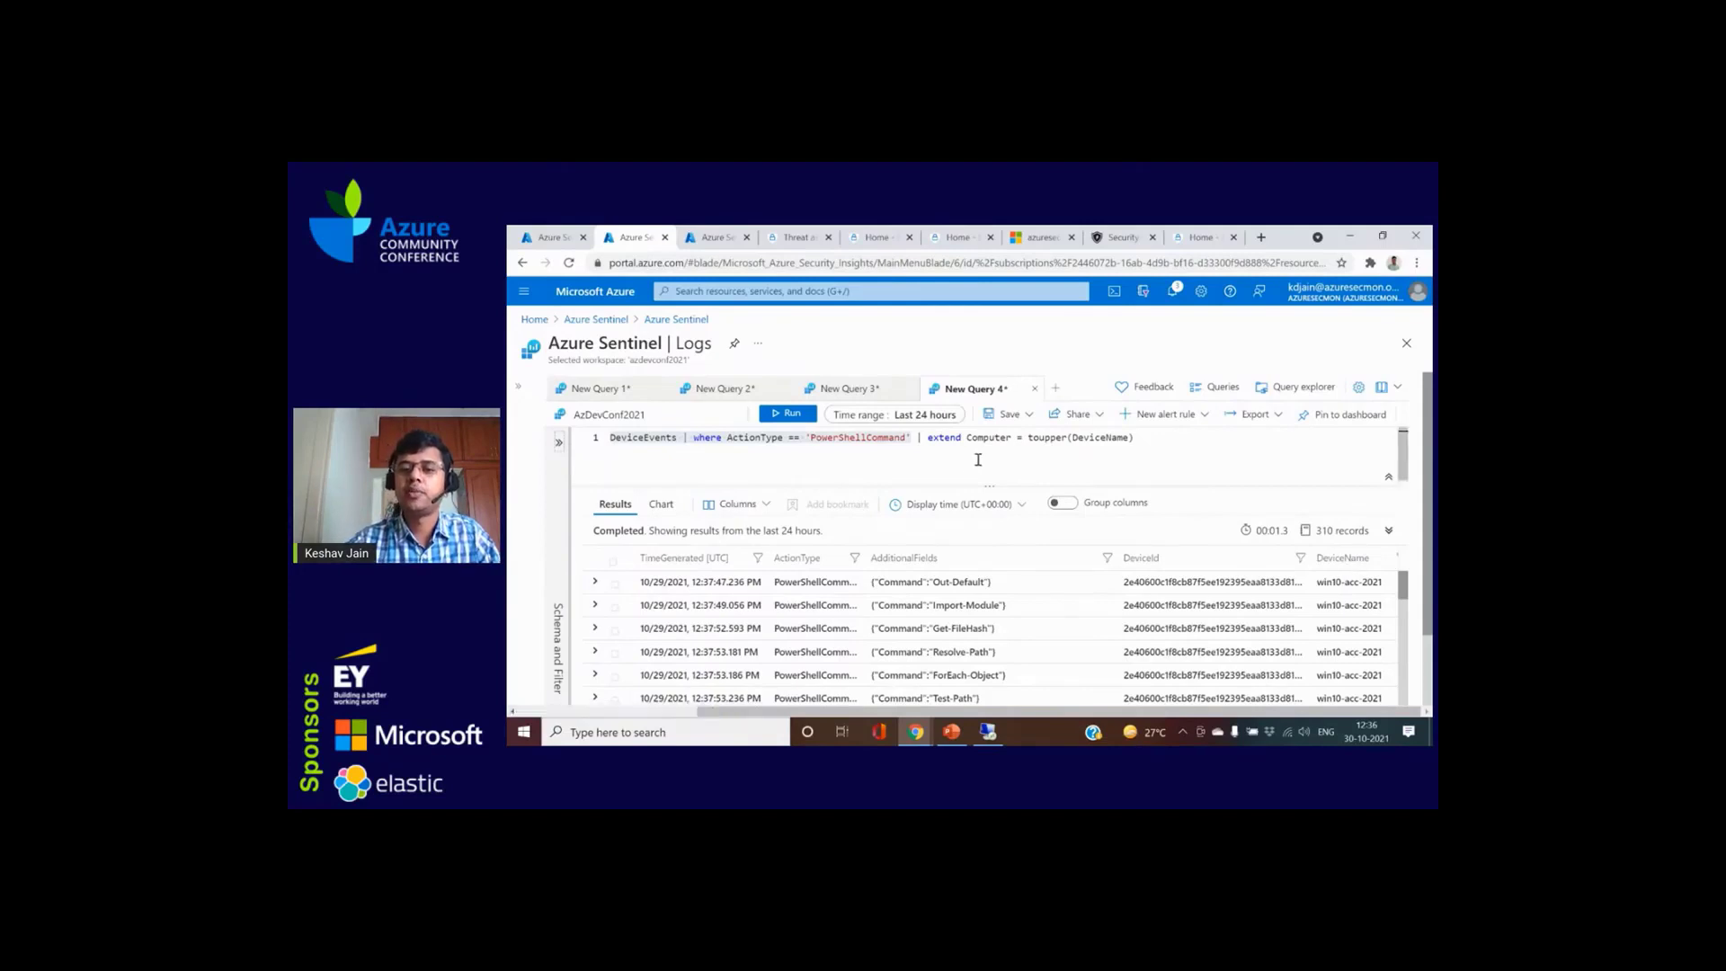
Step: Compare the toupper(DeviceName) expression in the query with the first DeviceName value in its results
{"action": "left_click", "coordinate": [951, 447]}
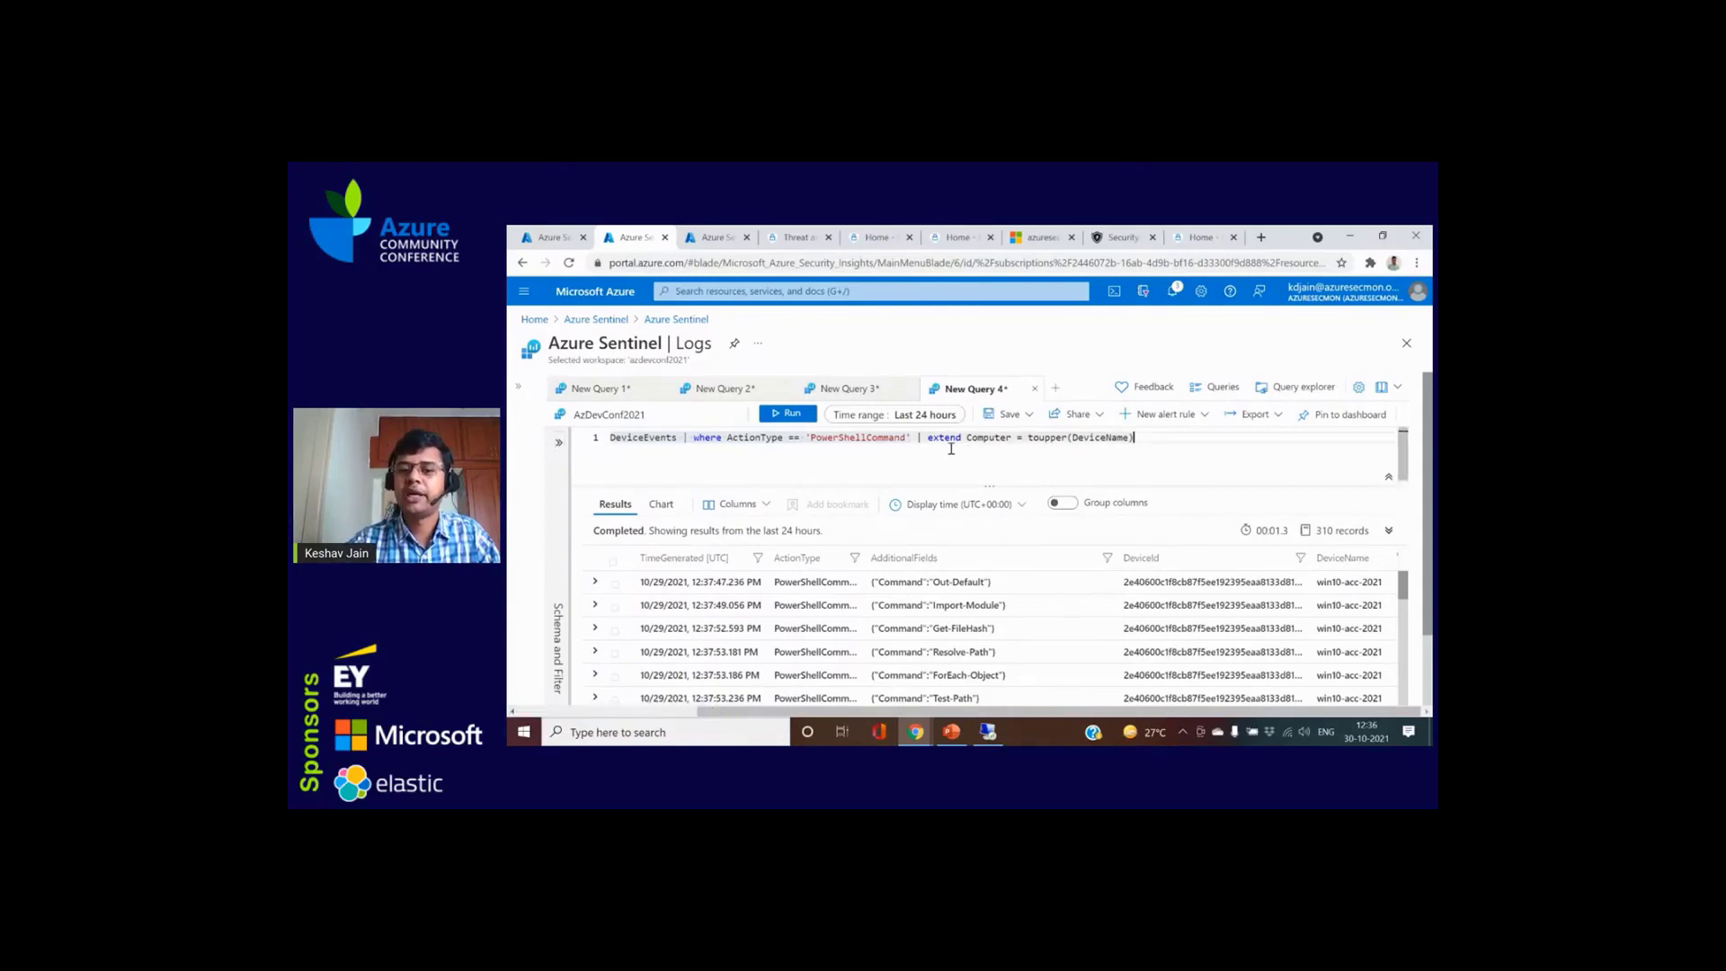
{"action": "double_click", "coordinate": [996, 438]}
{"action": "left_click_drag", "start_coordinate": [1135, 439], "coordinate": [1040, 438]}
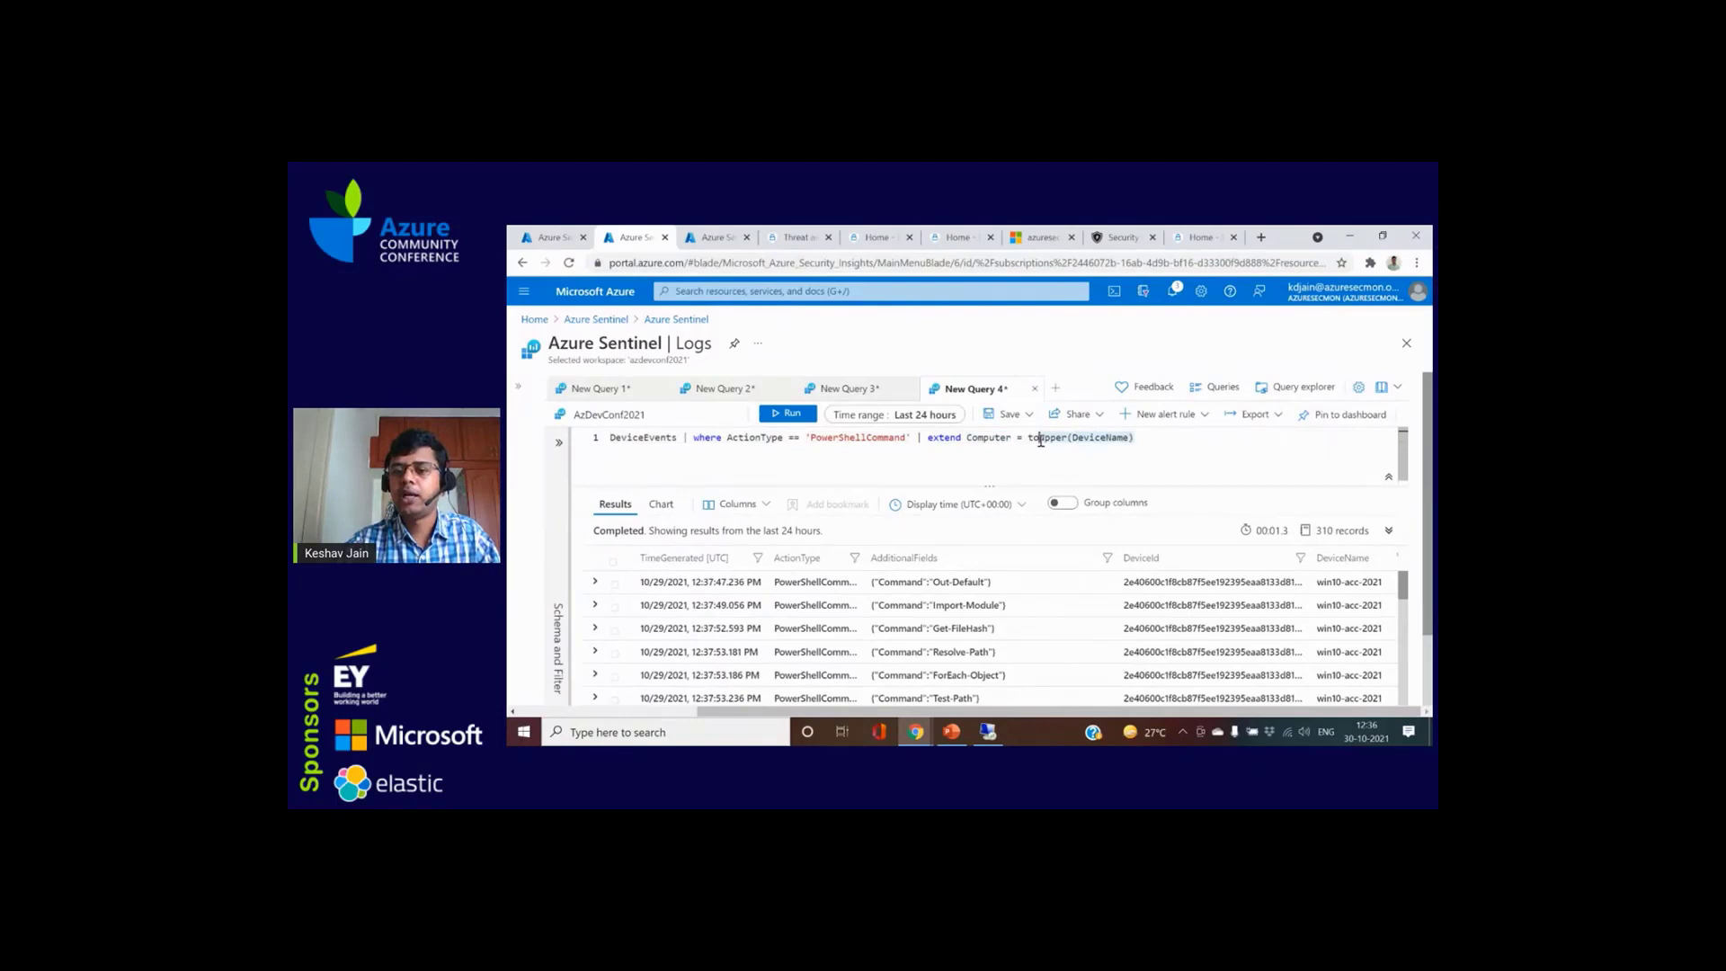
{"action": "left_click", "coordinate": [1339, 583]}
{"action": "double_click", "coordinate": [1335, 582]}
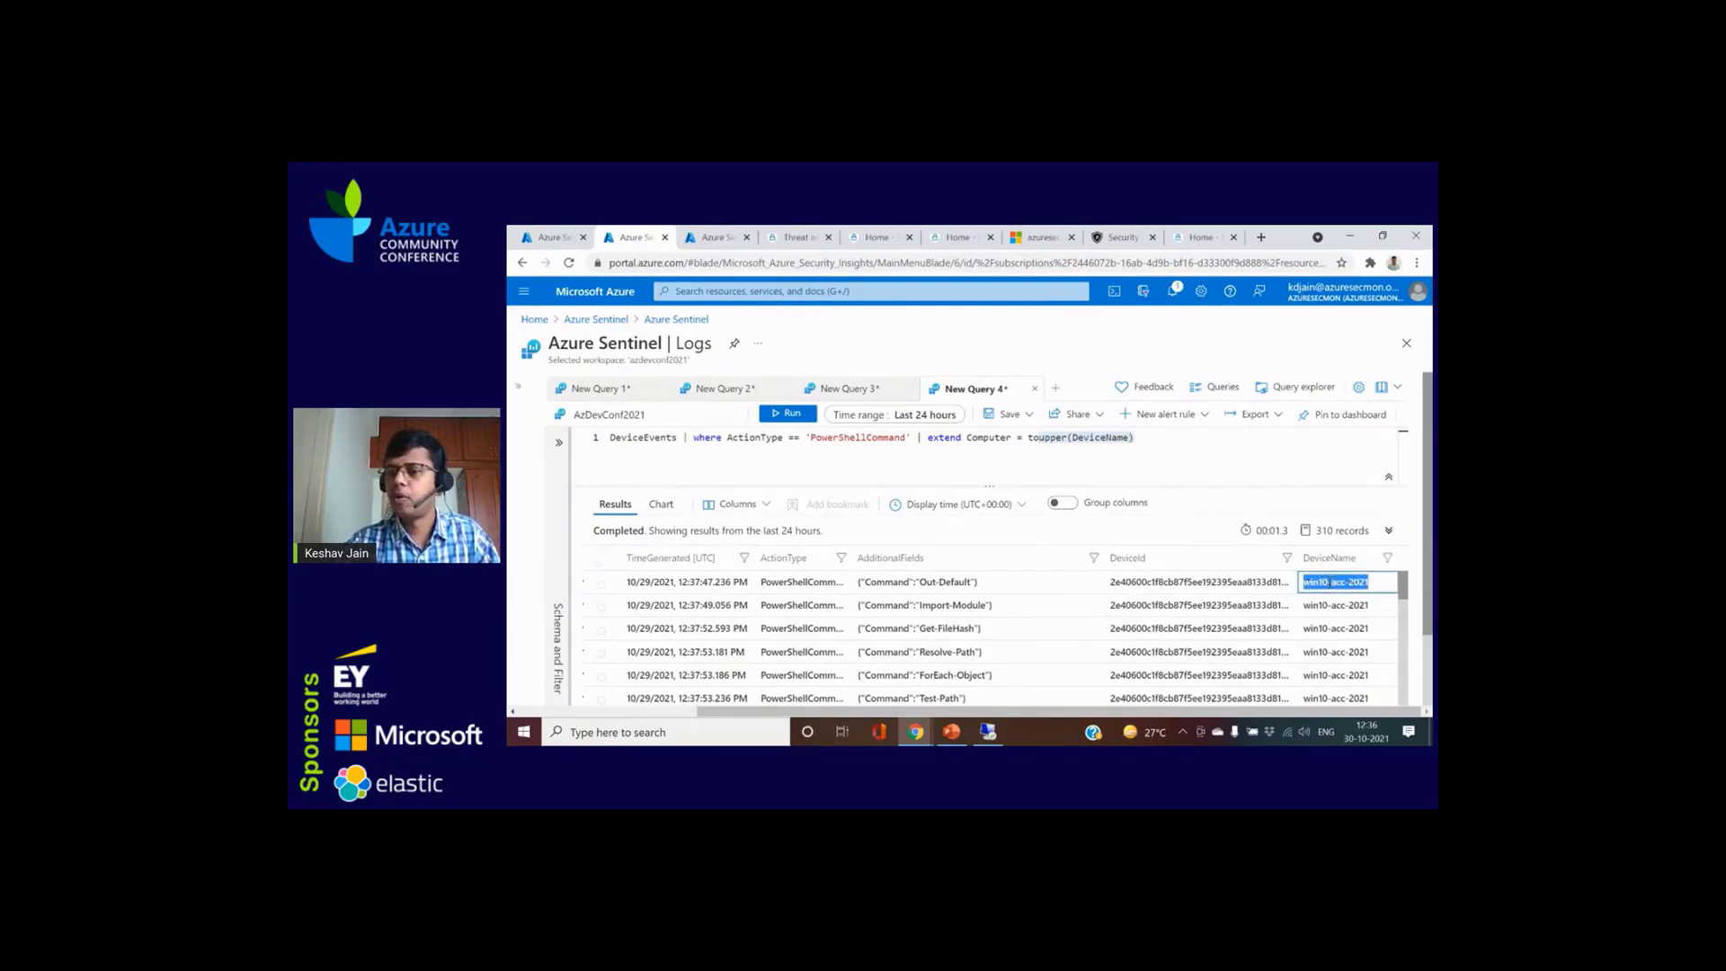
Step: Check the Computer names in the Event results against the toupper(Computer) expression of the join query
{"action": "left_click", "coordinate": [855, 392]}
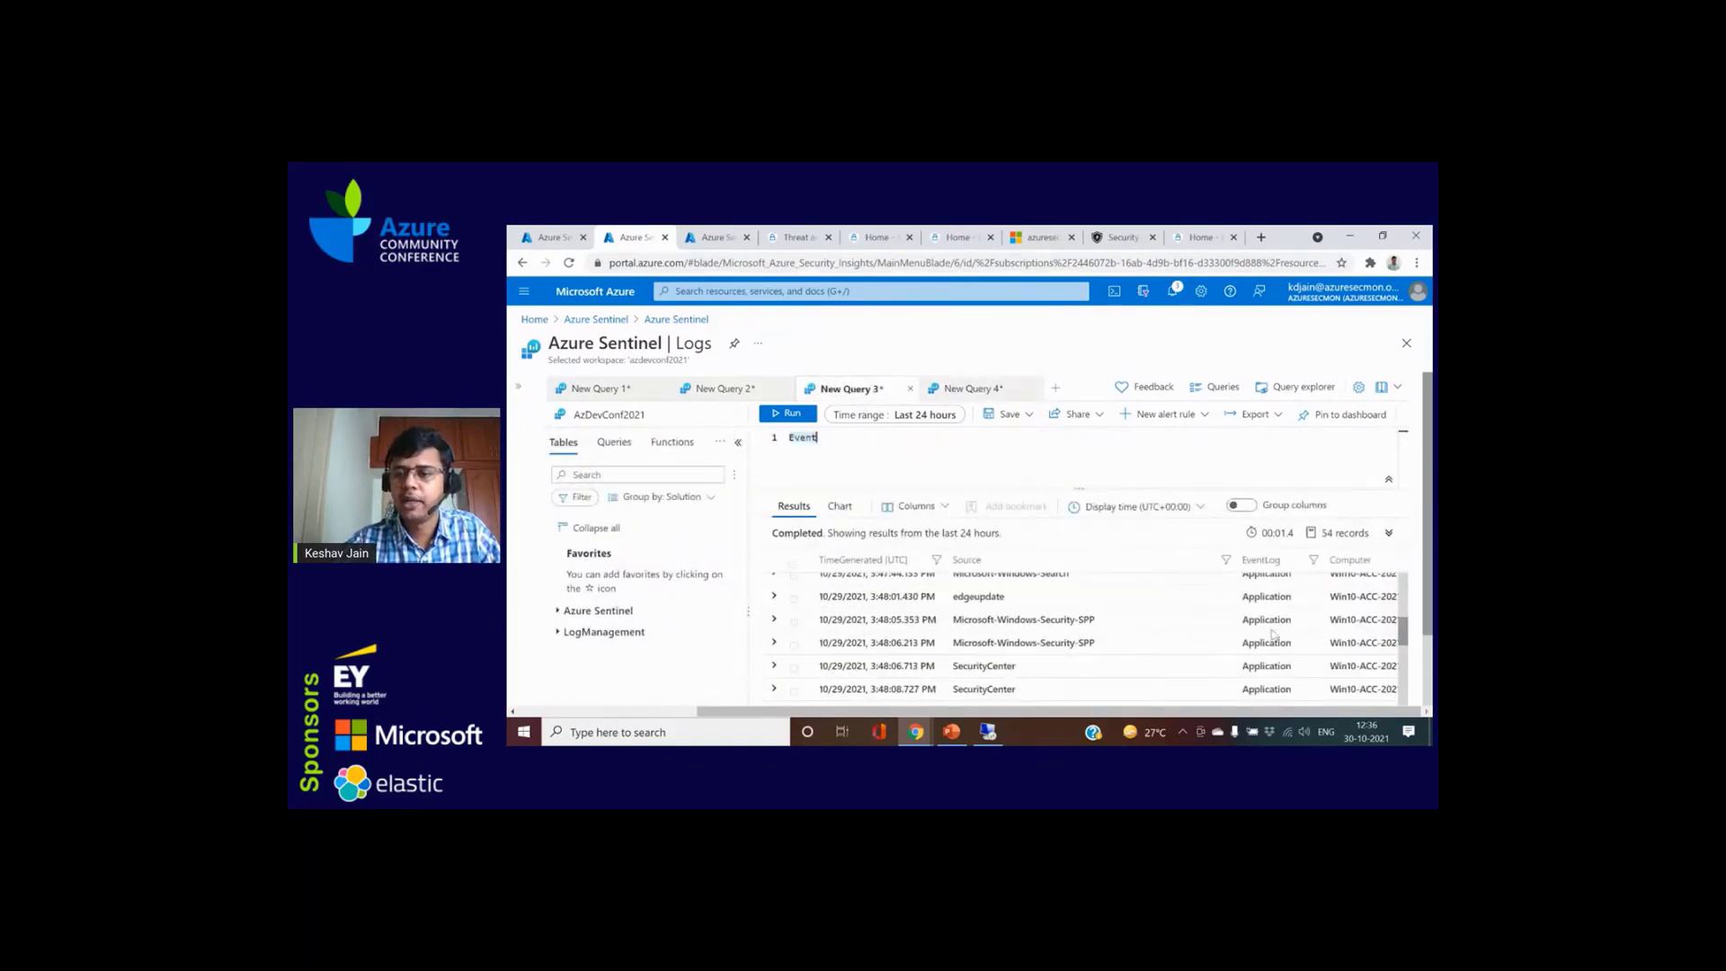
{"action": "scroll", "coordinate": [1321, 634], "scroll_direction": "up", "scroll_amount": 5}
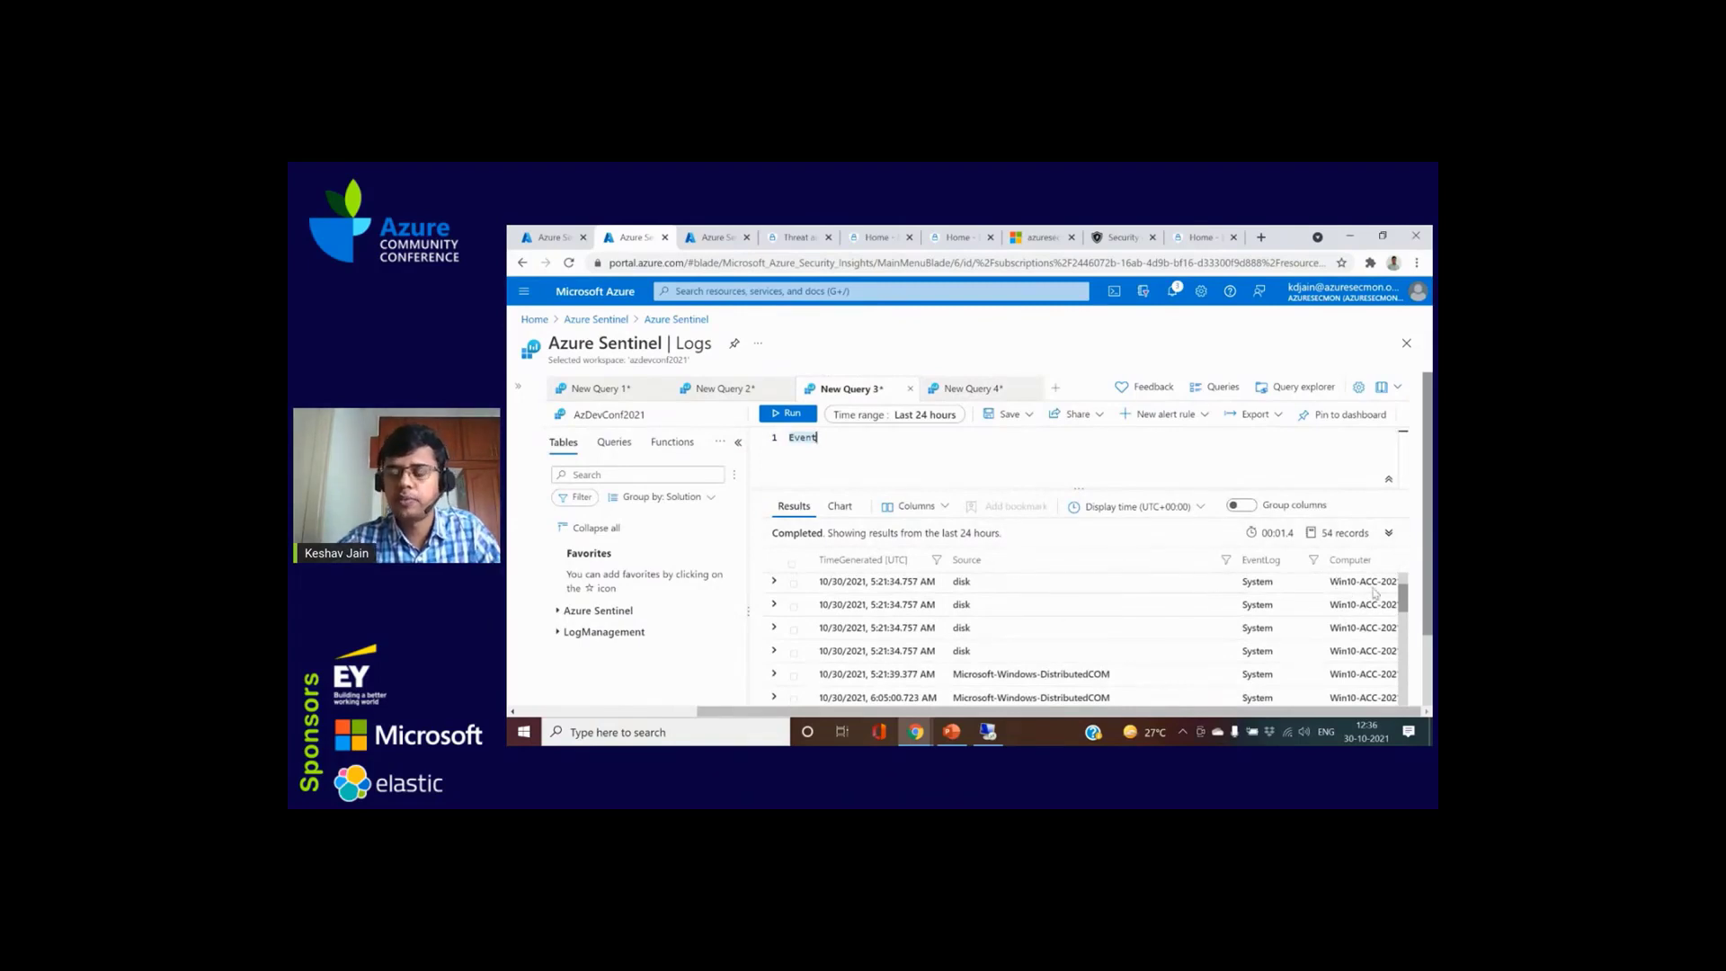
{"action": "left_click", "coordinate": [719, 243]}
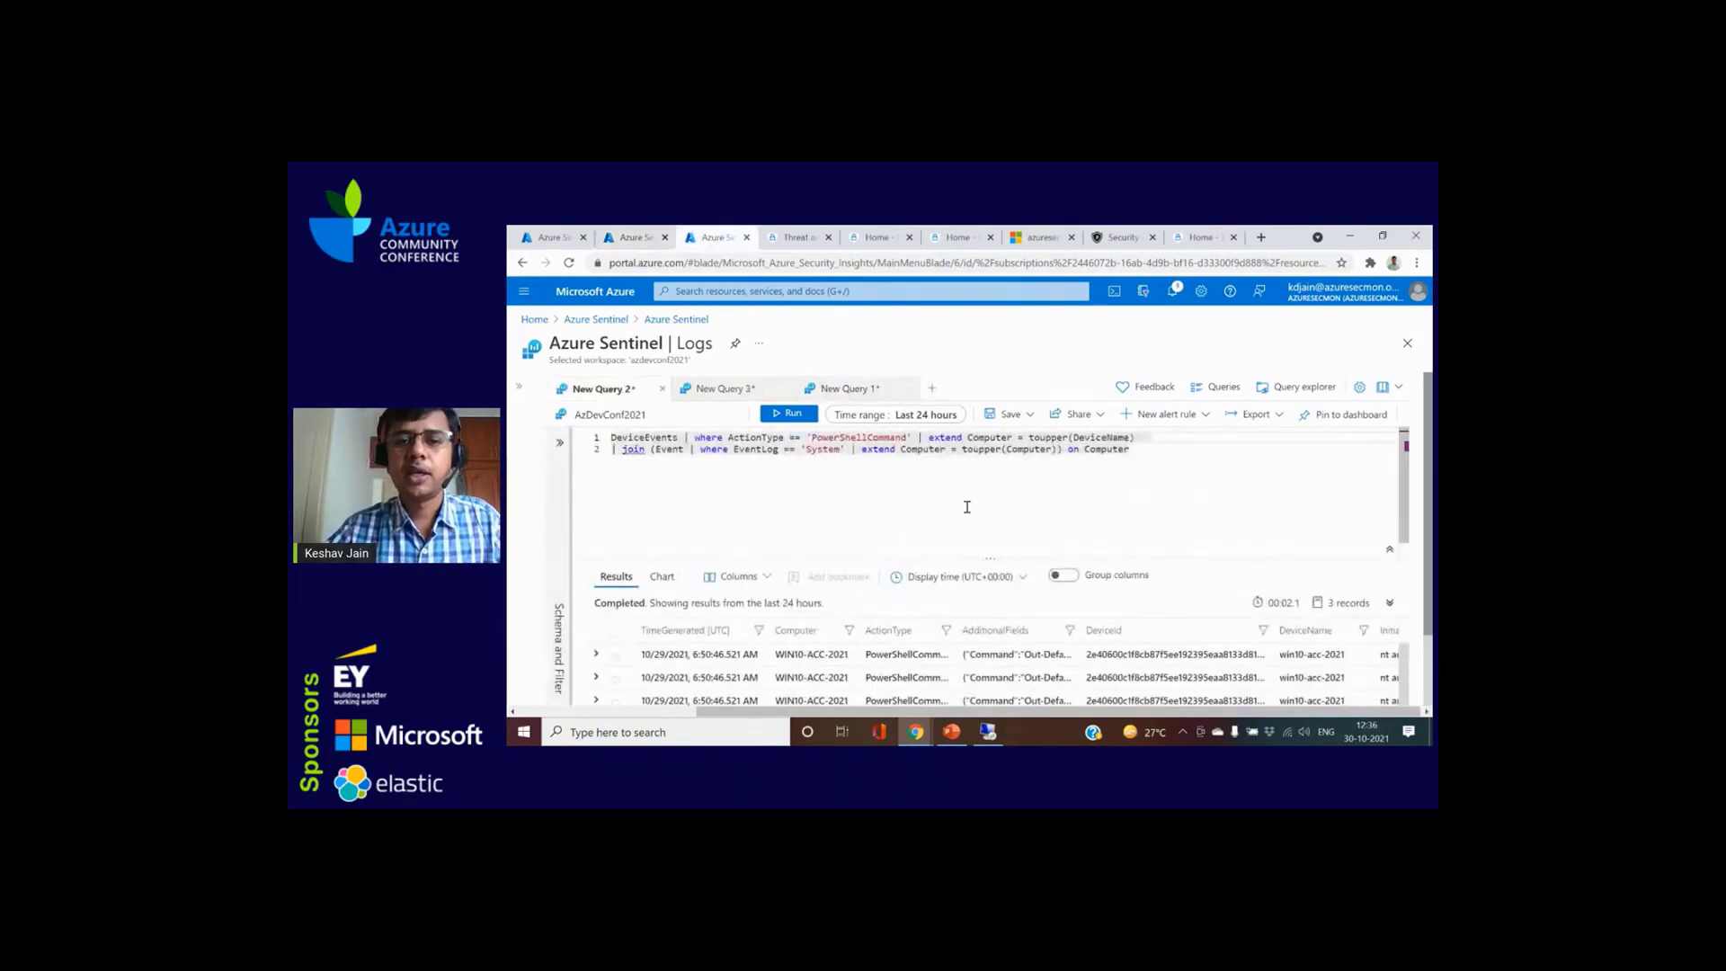
{"action": "left_click", "coordinate": [1052, 449]}
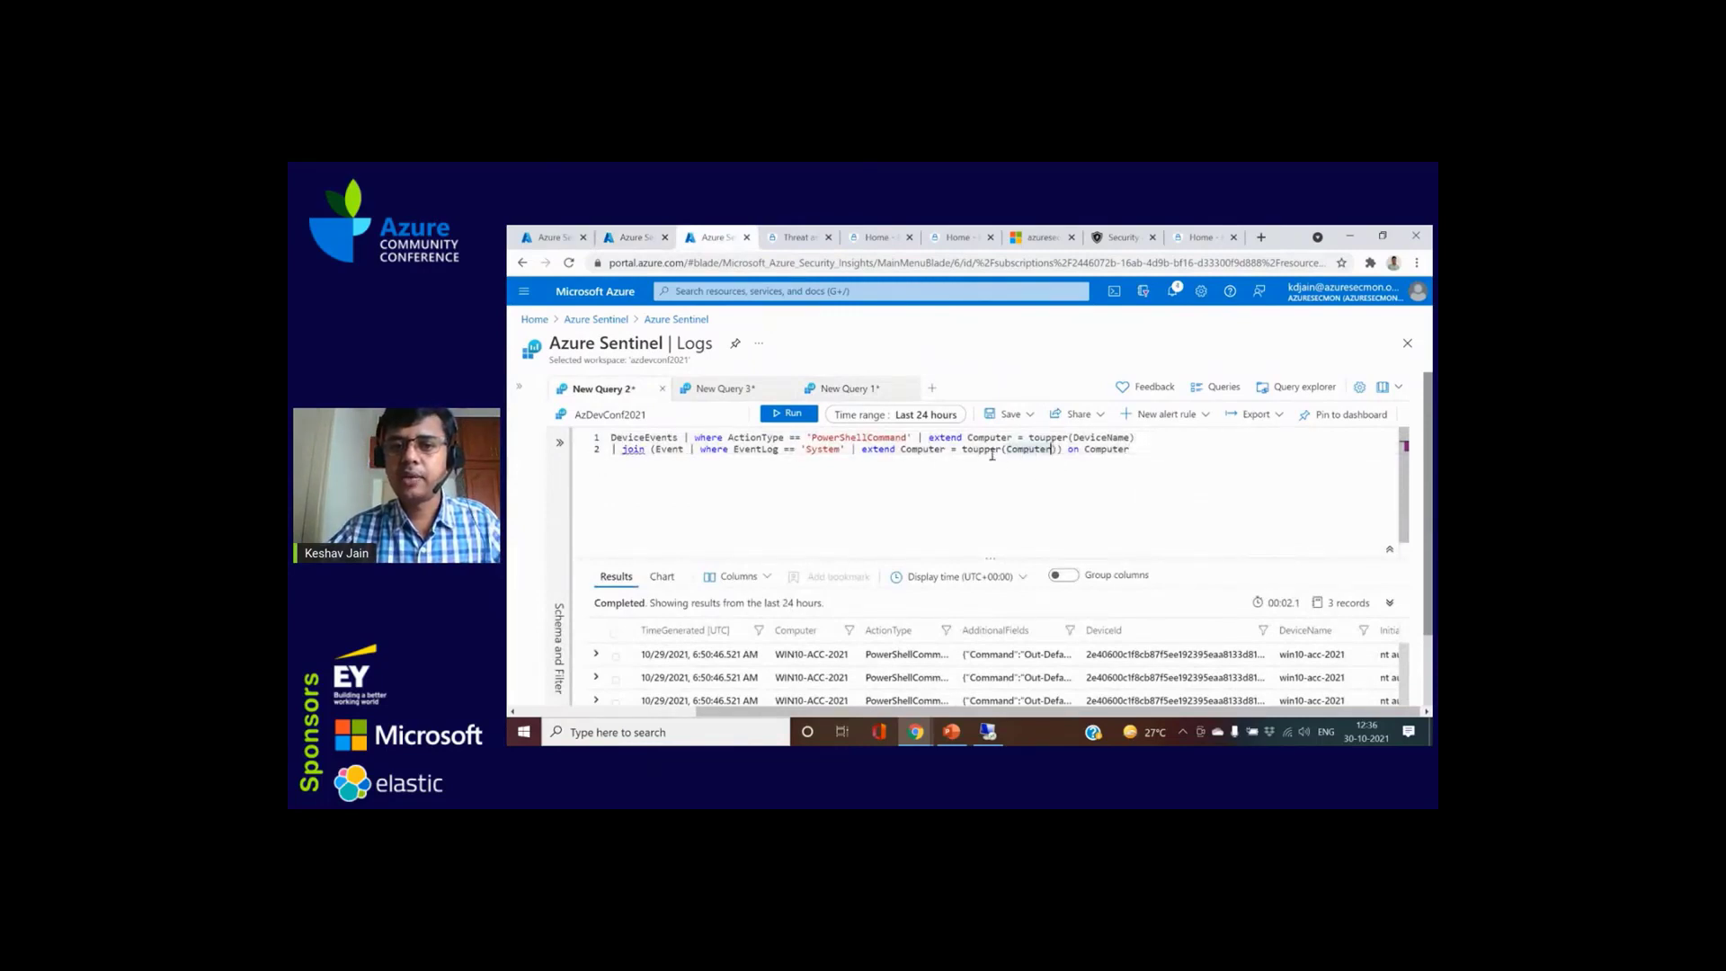
Step: Run the complete two-line DeviceEvents and Event join query and enlarge its results area
{"action": "key", "text": "ctrl+a"}
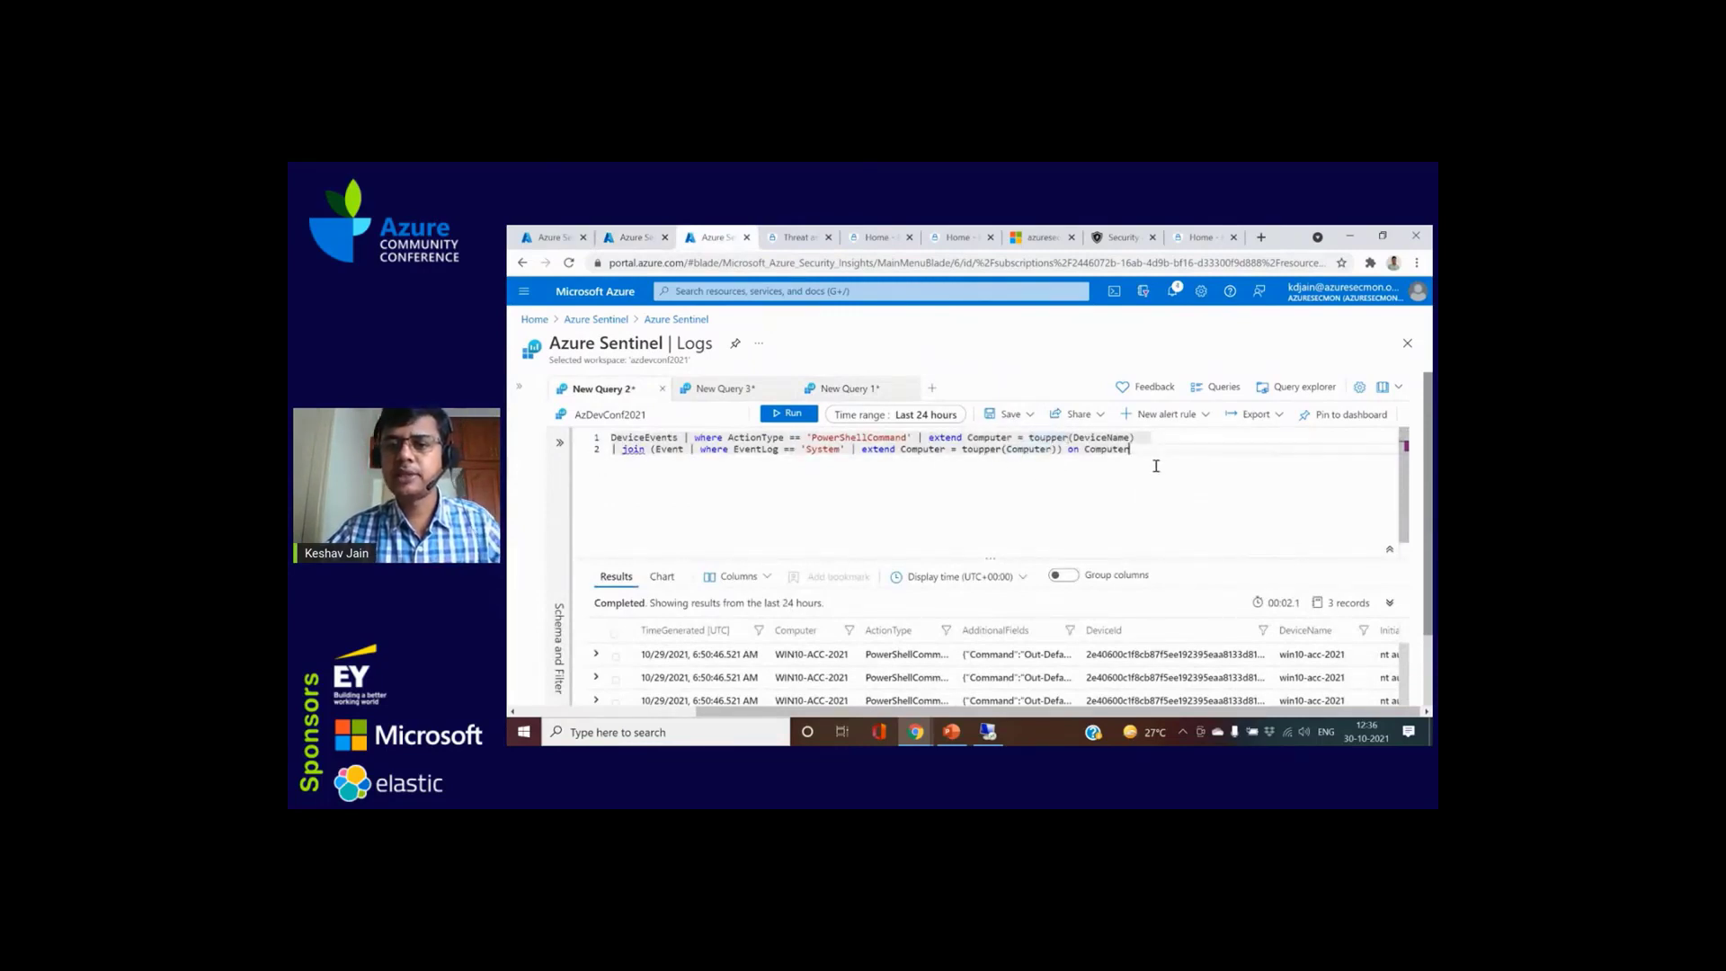
{"action": "left_click", "coordinate": [790, 415]}
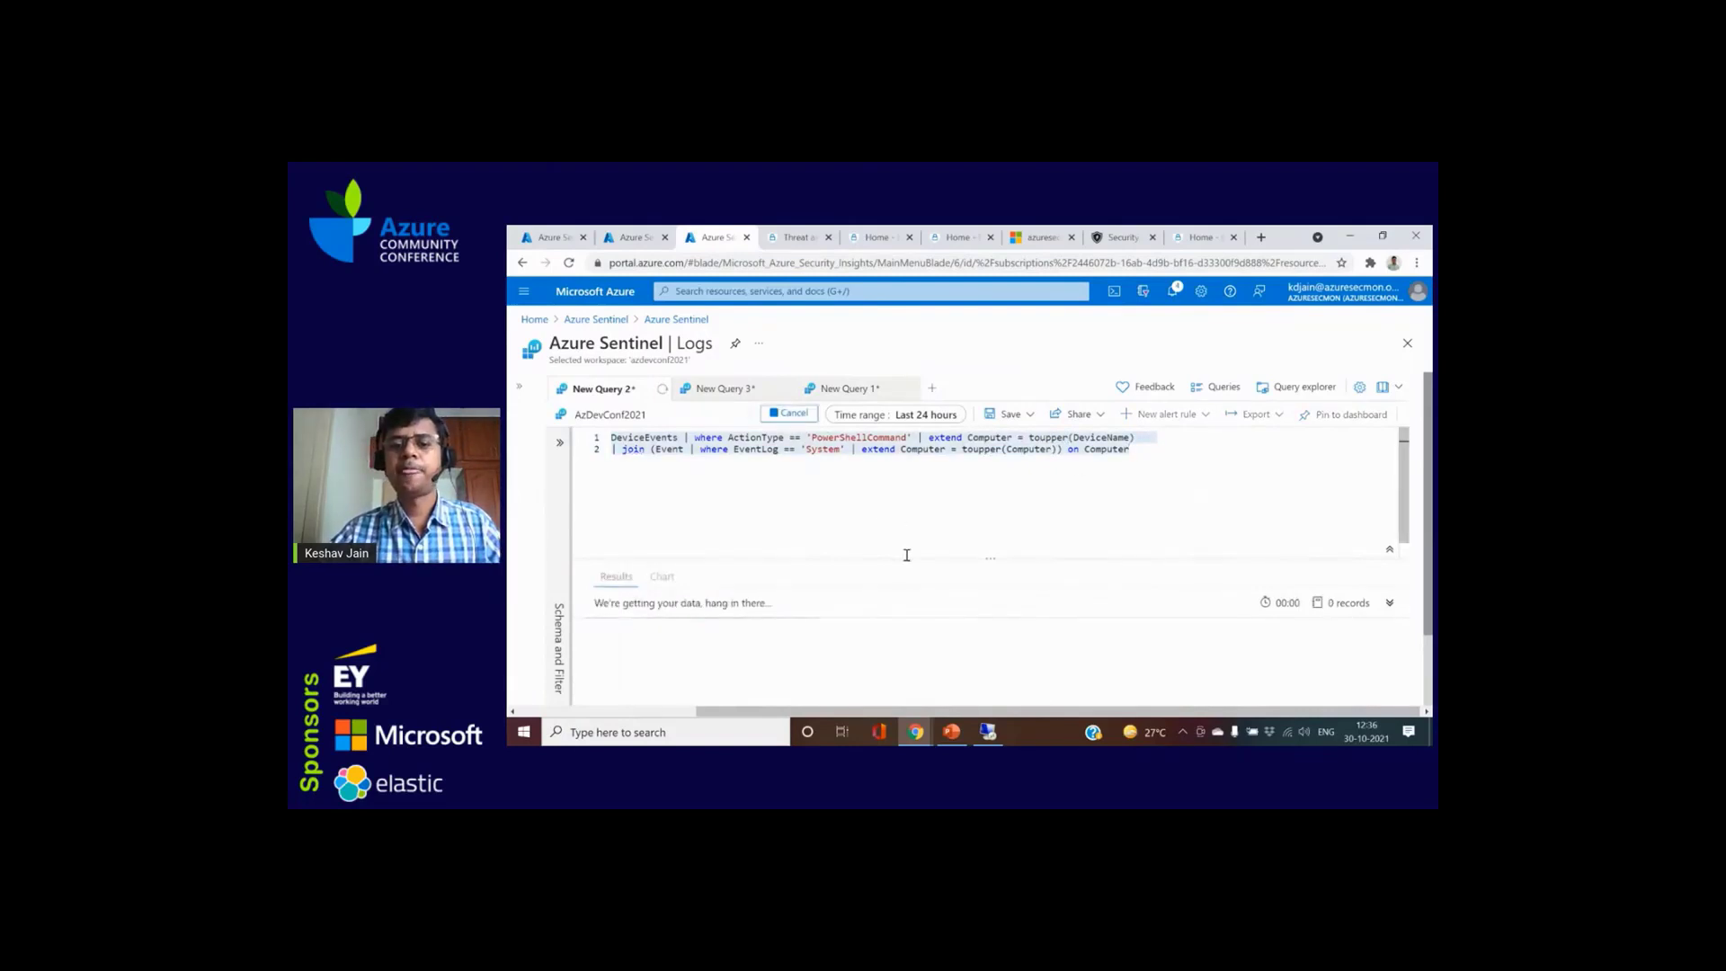
{"action": "left_click_drag", "start_coordinate": [900, 557], "coordinate": [891, 489]}
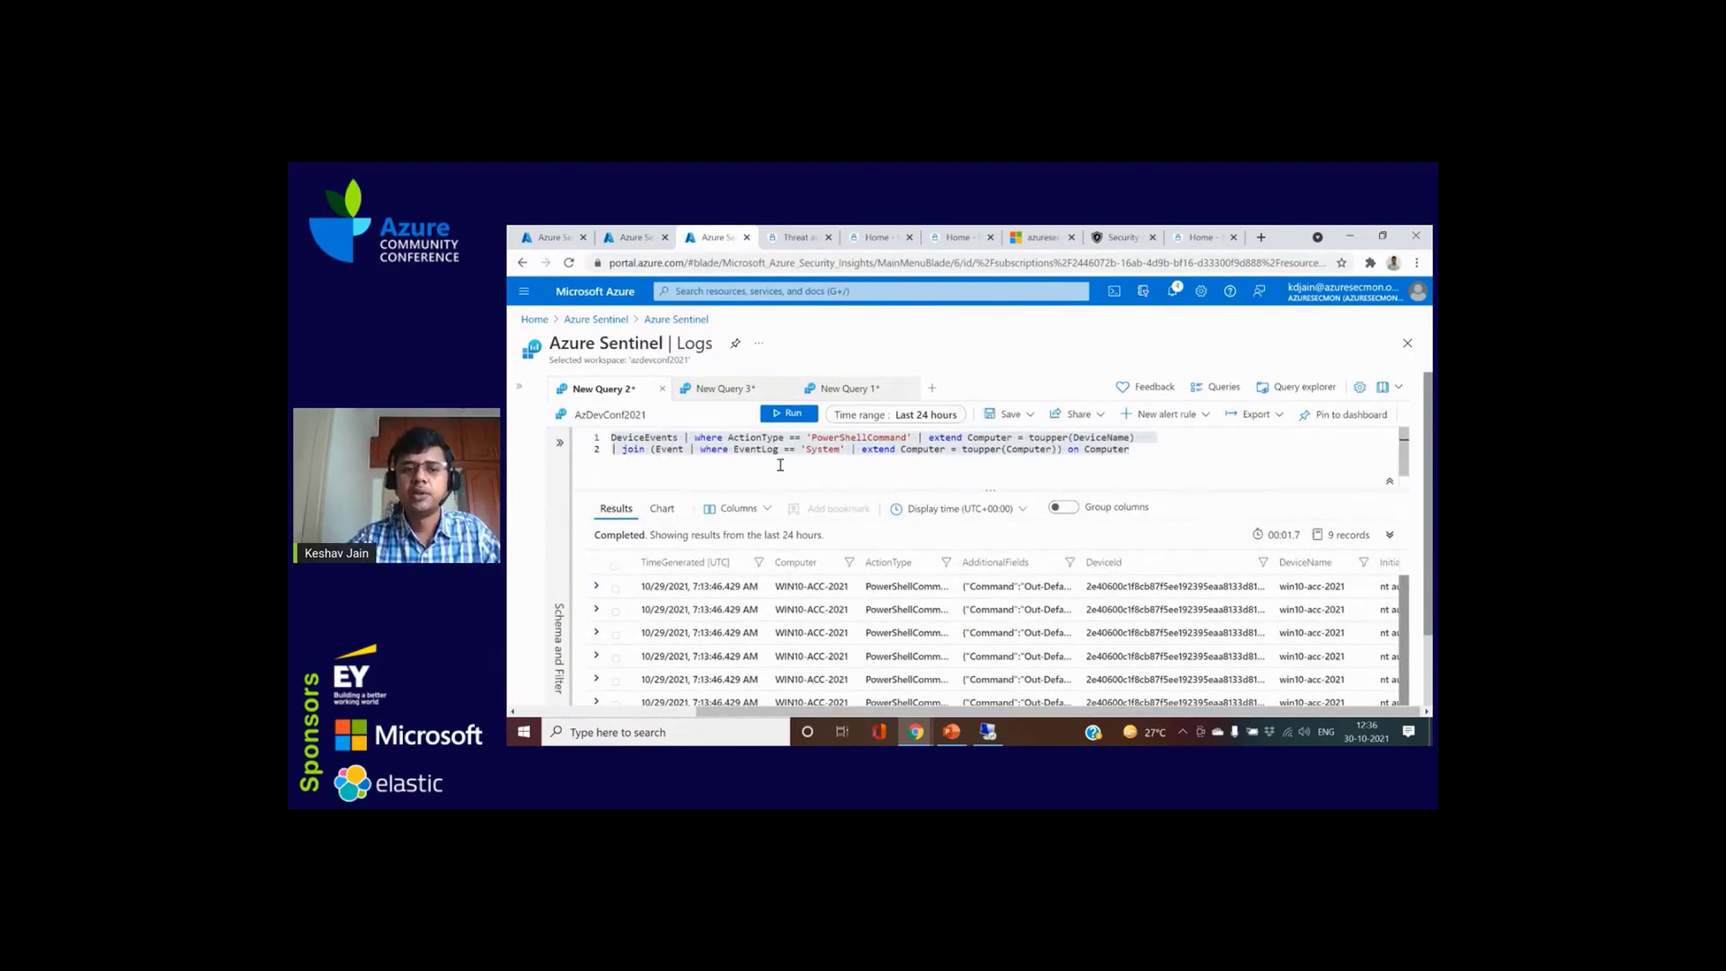
Step: Run a Syslog query in a new query tab and select the first Computer value, Myfirst-RHEL, in its results
{"action": "left_click", "coordinate": [726, 389]}
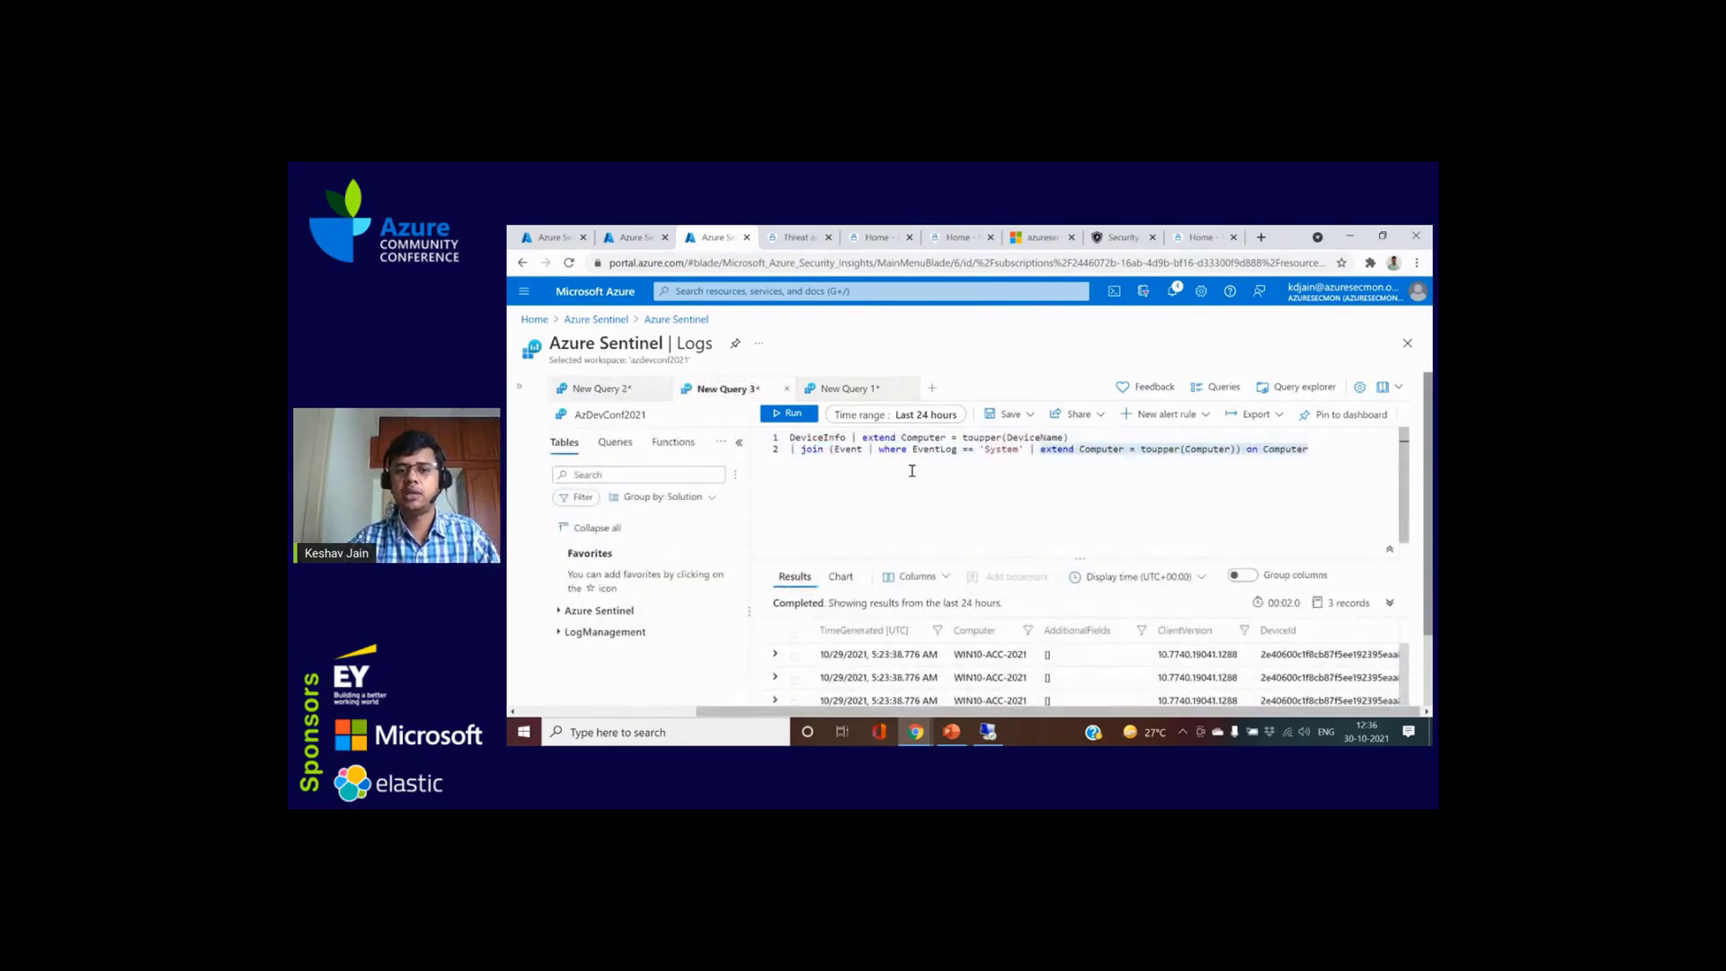
{"action": "left_click", "coordinate": [846, 390]}
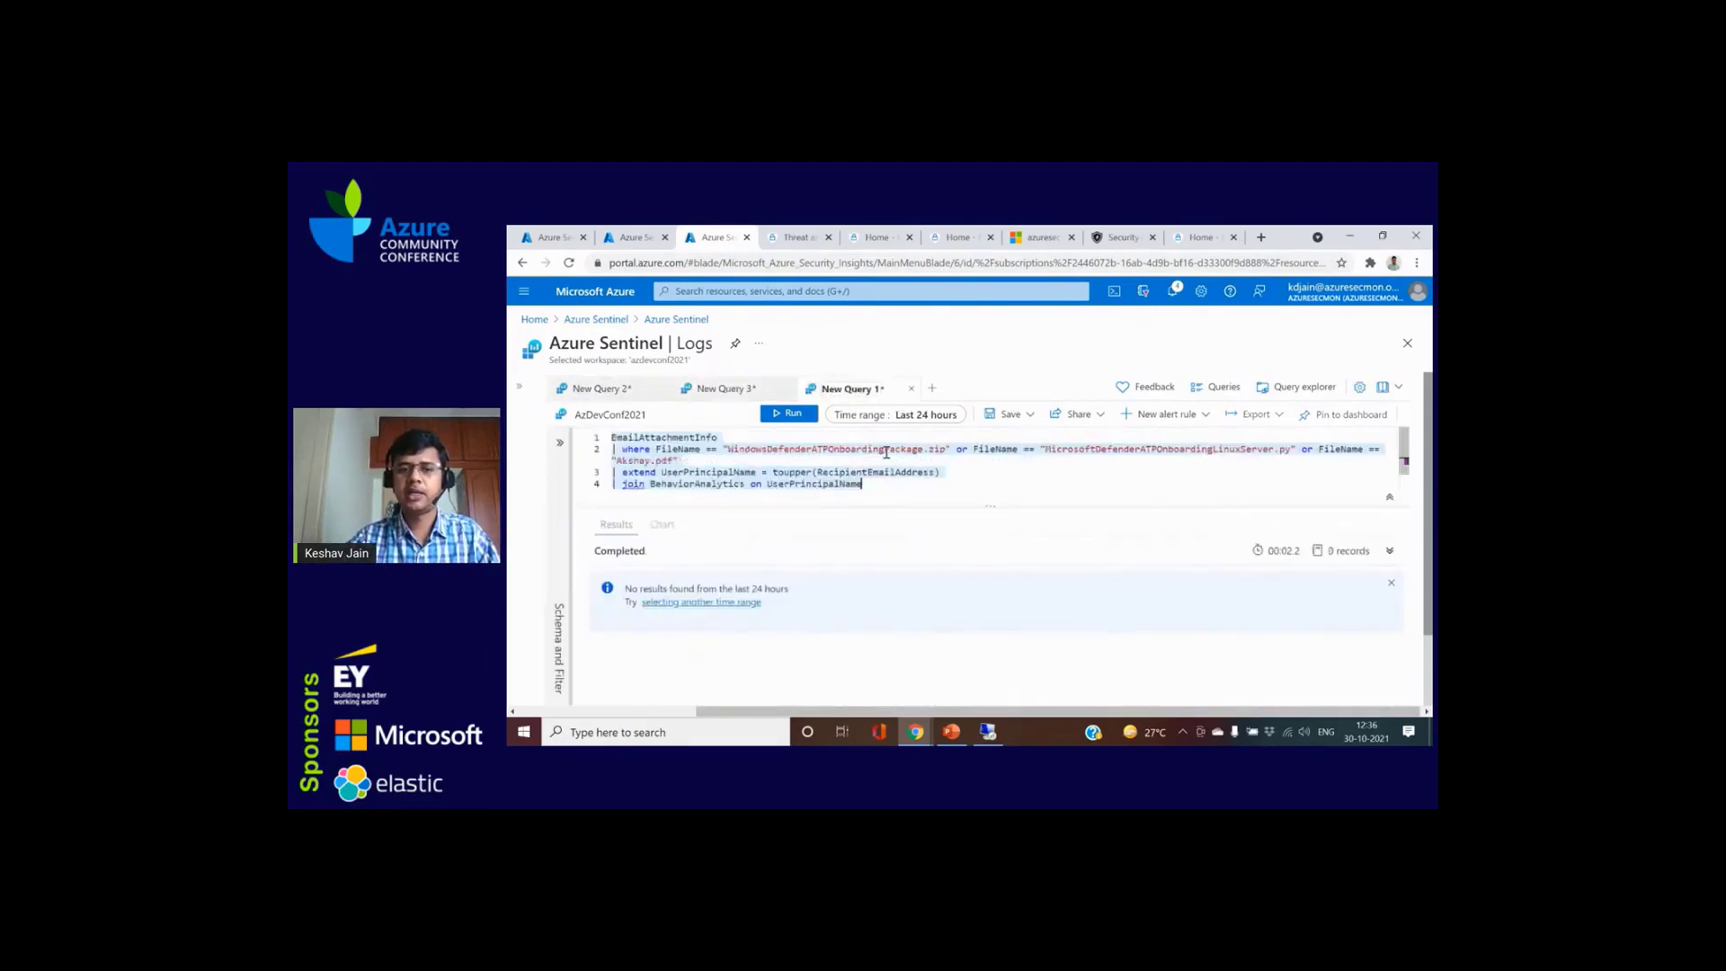
{"action": "left_click", "coordinate": [932, 388]}
{"action": "type", "text": "sys"}
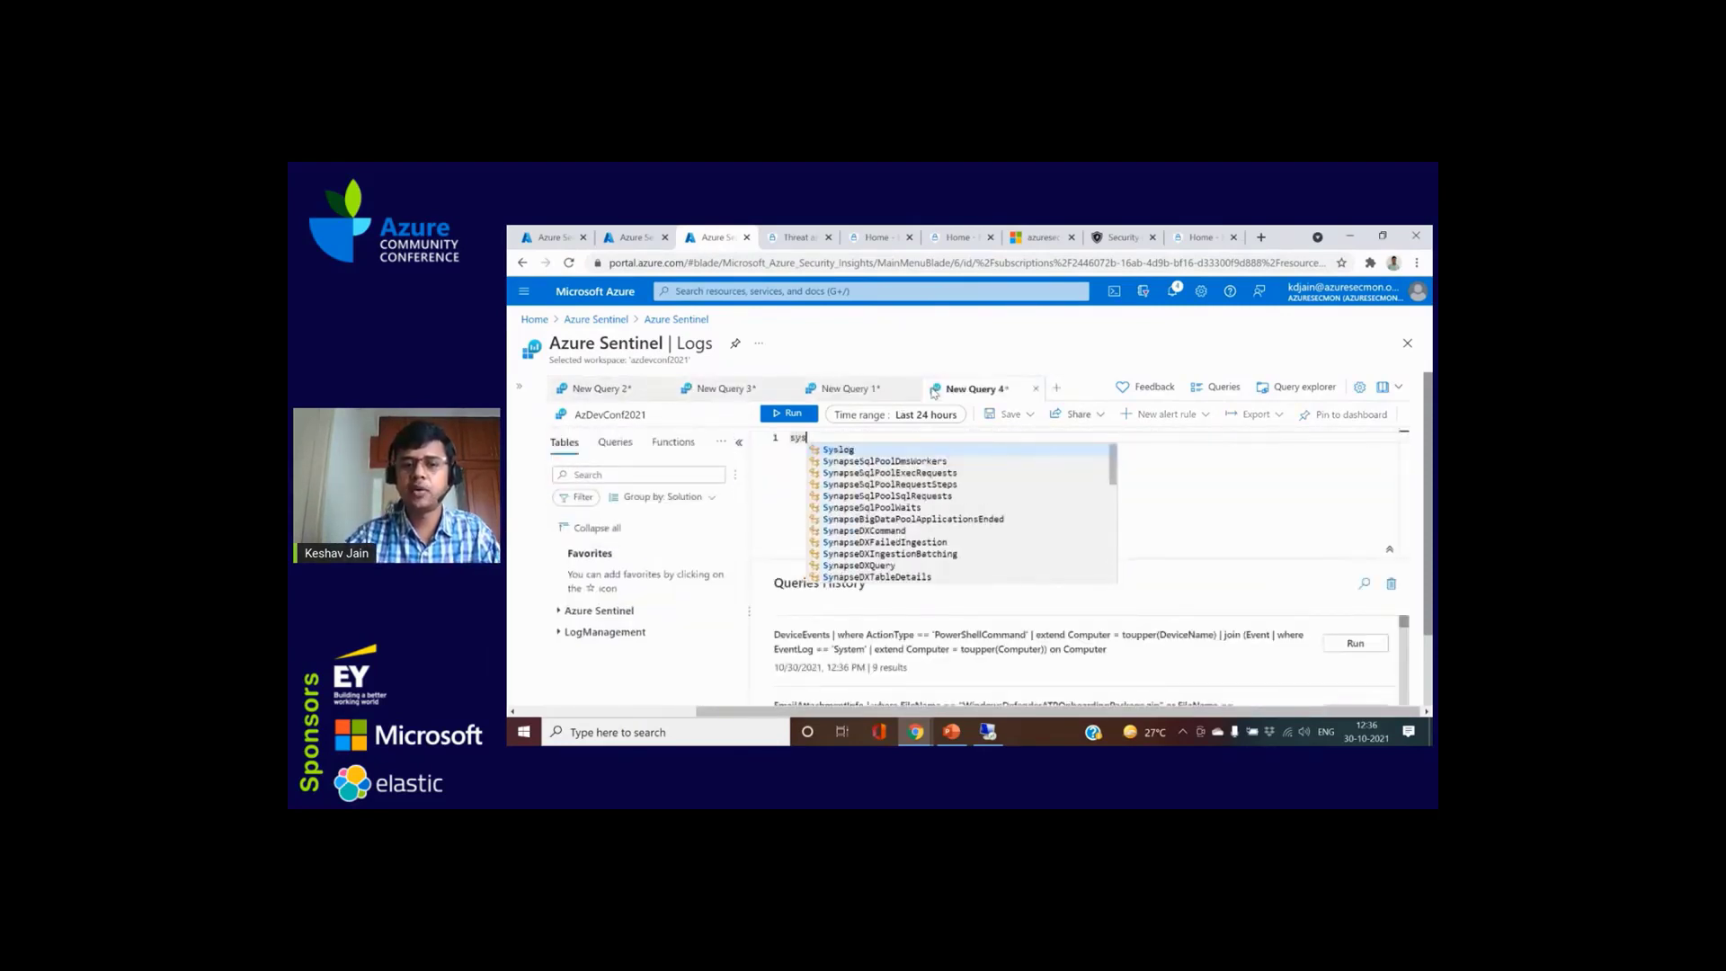
{"action": "key", "text": "Return"}
{"action": "key", "text": "shift+Return"}
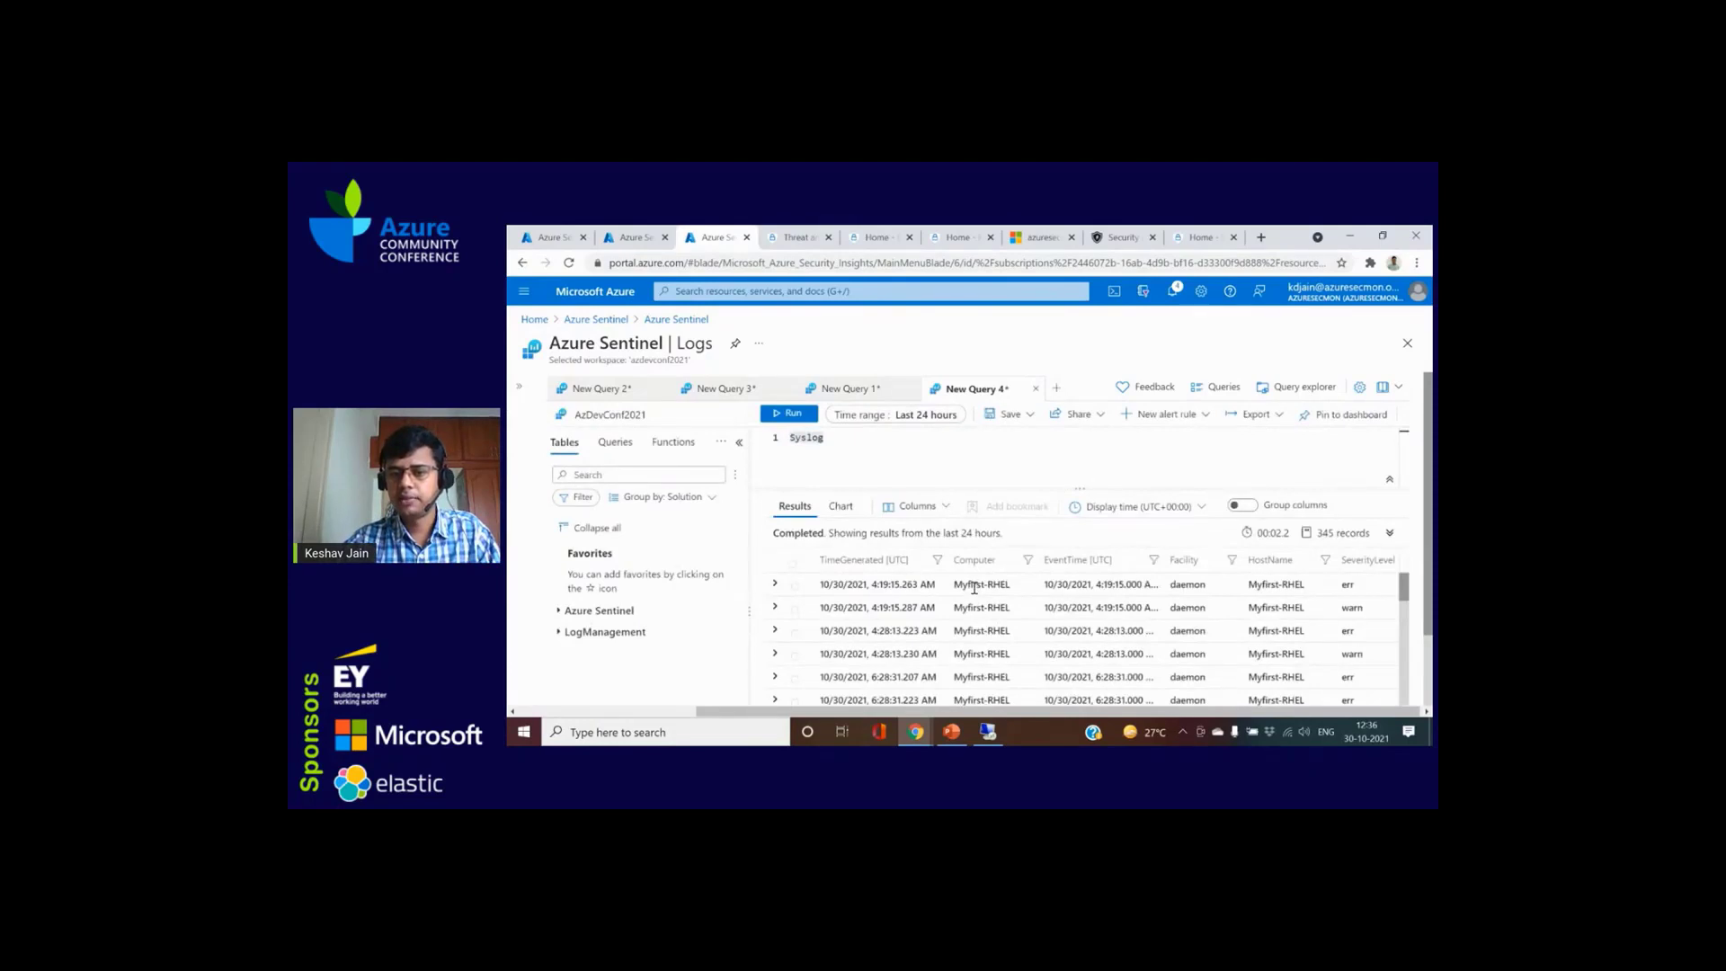
{"action": "double_click", "coordinate": [974, 585]}
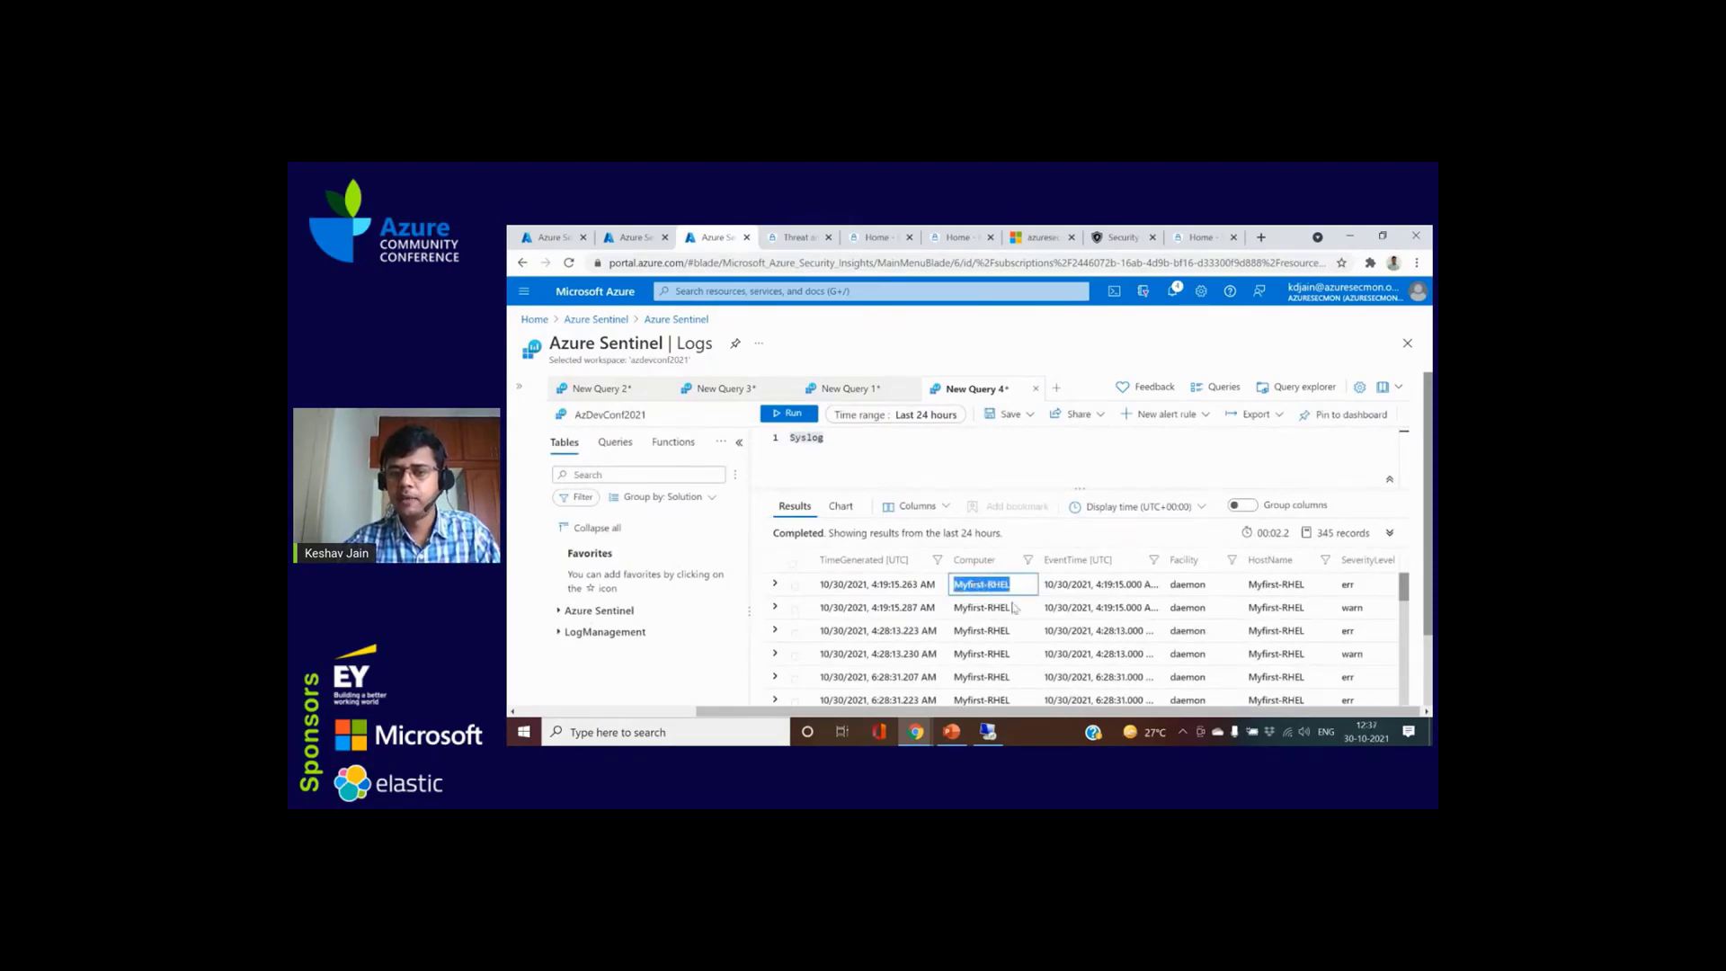
Step: Run search 'Myfirst-RHEL' | distinct $table in another new query tab and enlarge its results area
{"action": "left_click", "coordinate": [1057, 390]}
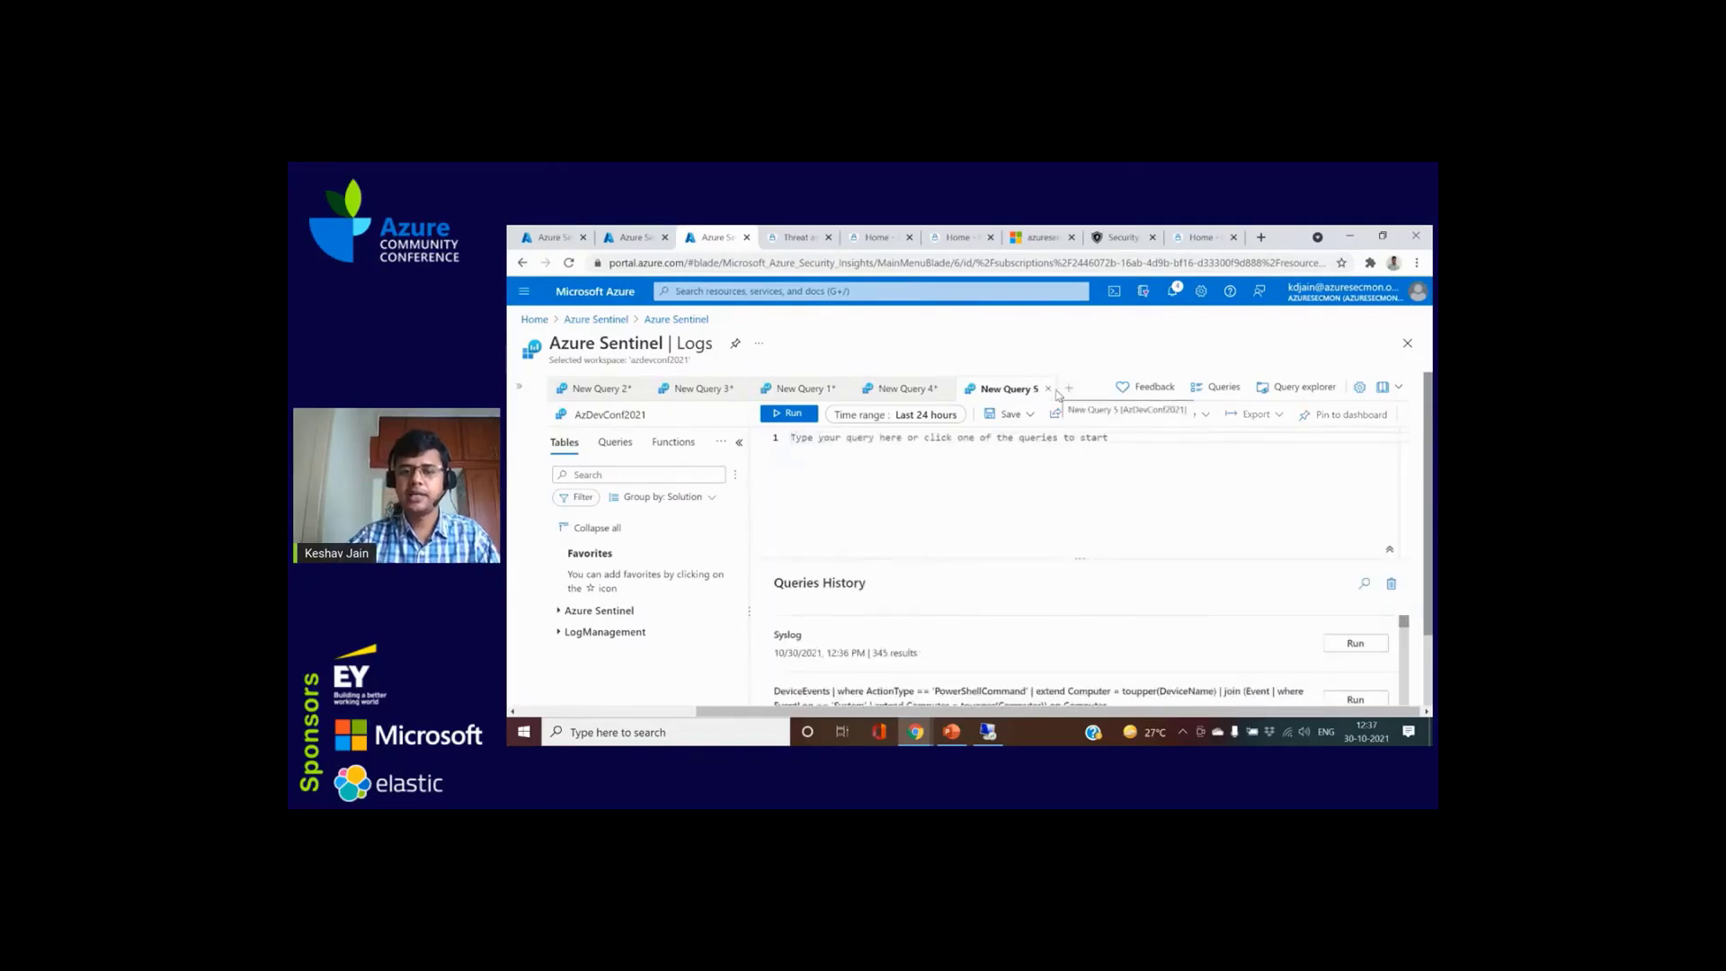
{"action": "type", "text": "search 'Myfirst-RHEL"}
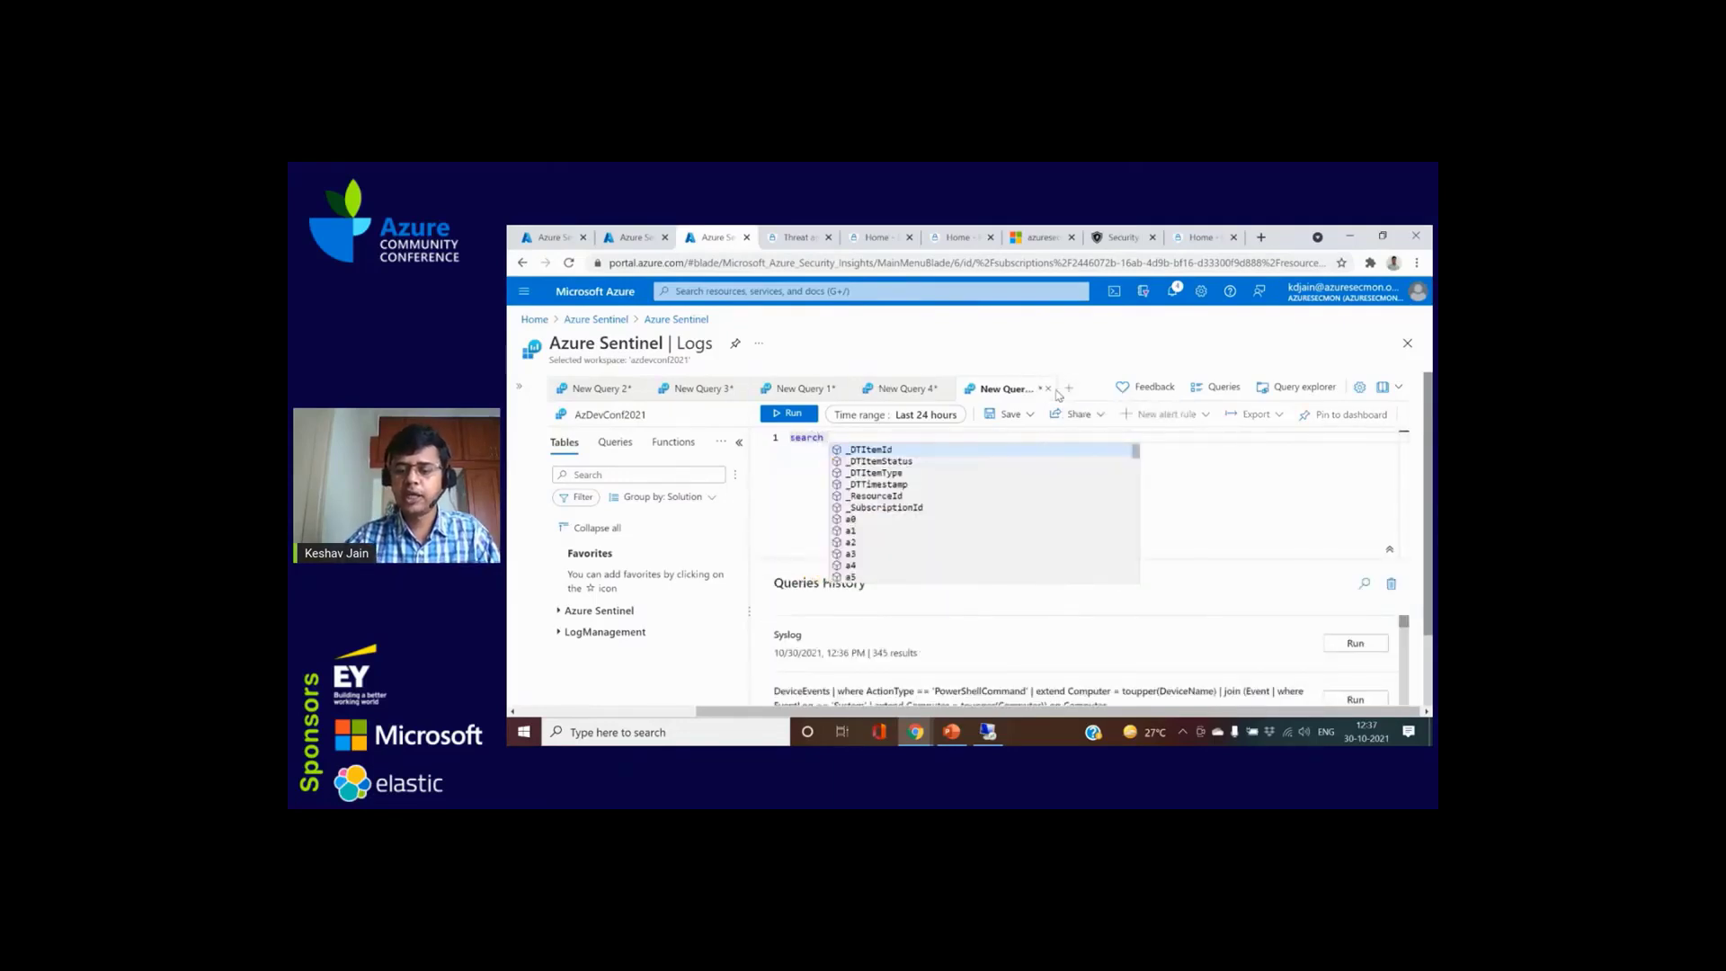
{"action": "key", "text": "BackSpace"}
{"action": "key", "text": "BackSpace"}
{"action": "key", "text": "BackSpace"}
{"action": "key", "text": "BackSpace"}
{"action": "type", "text": "' "}
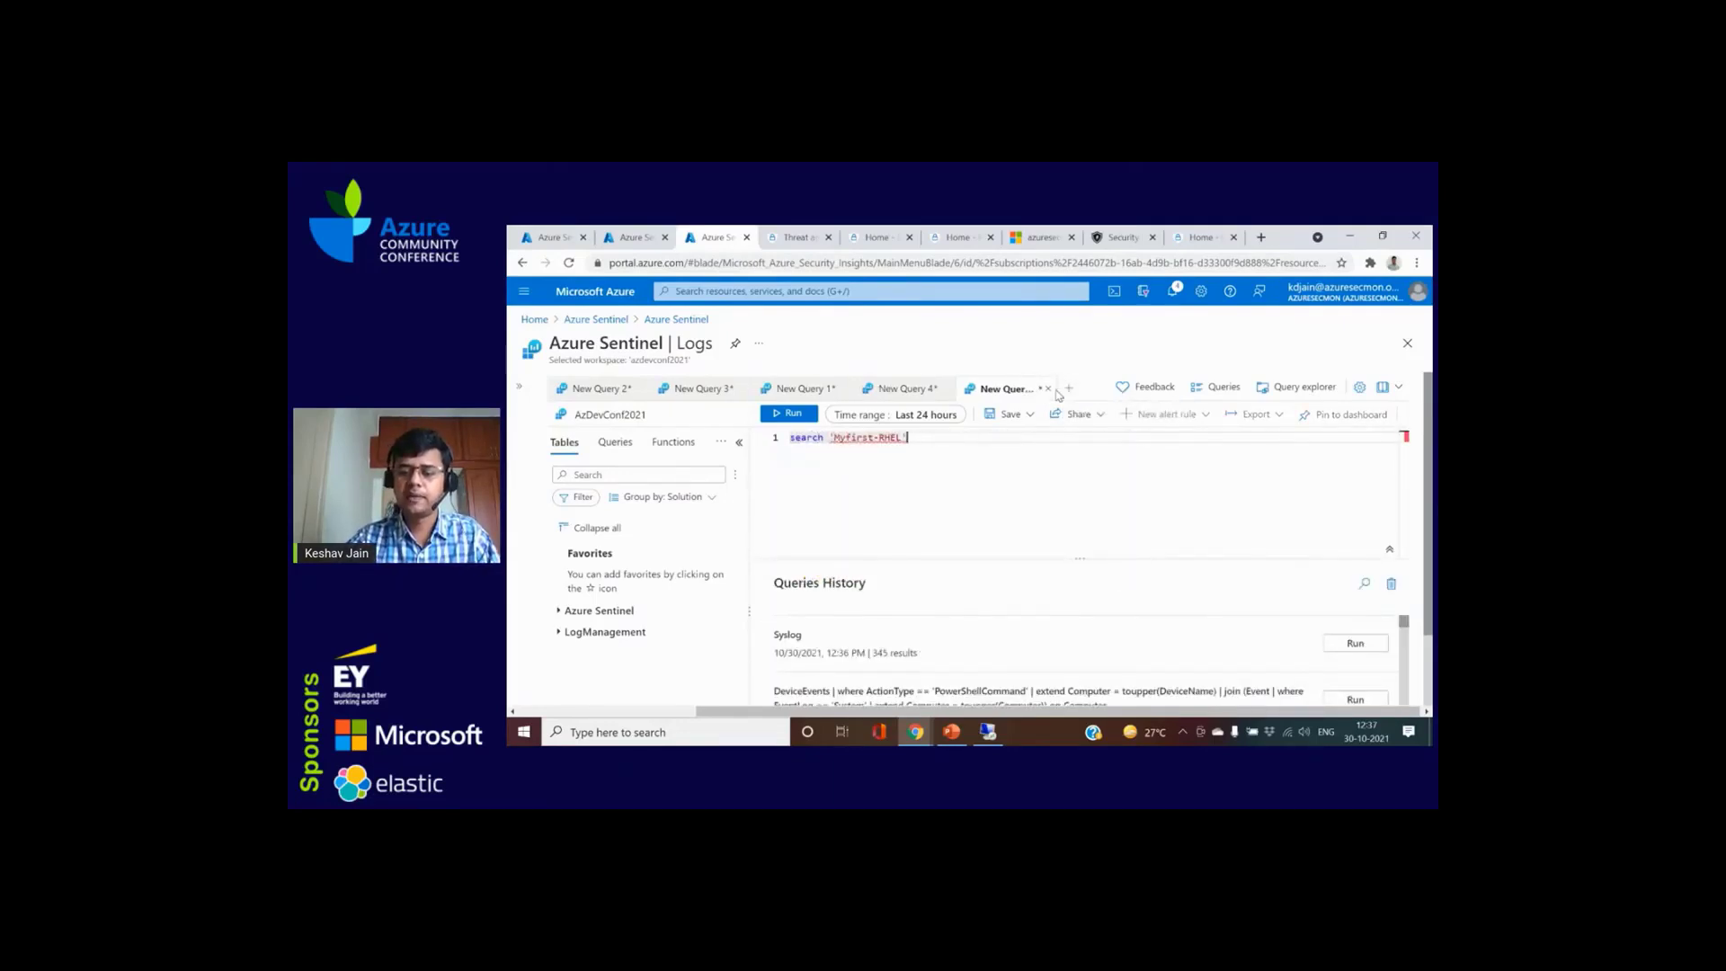
{"action": "type", "text": "| "}
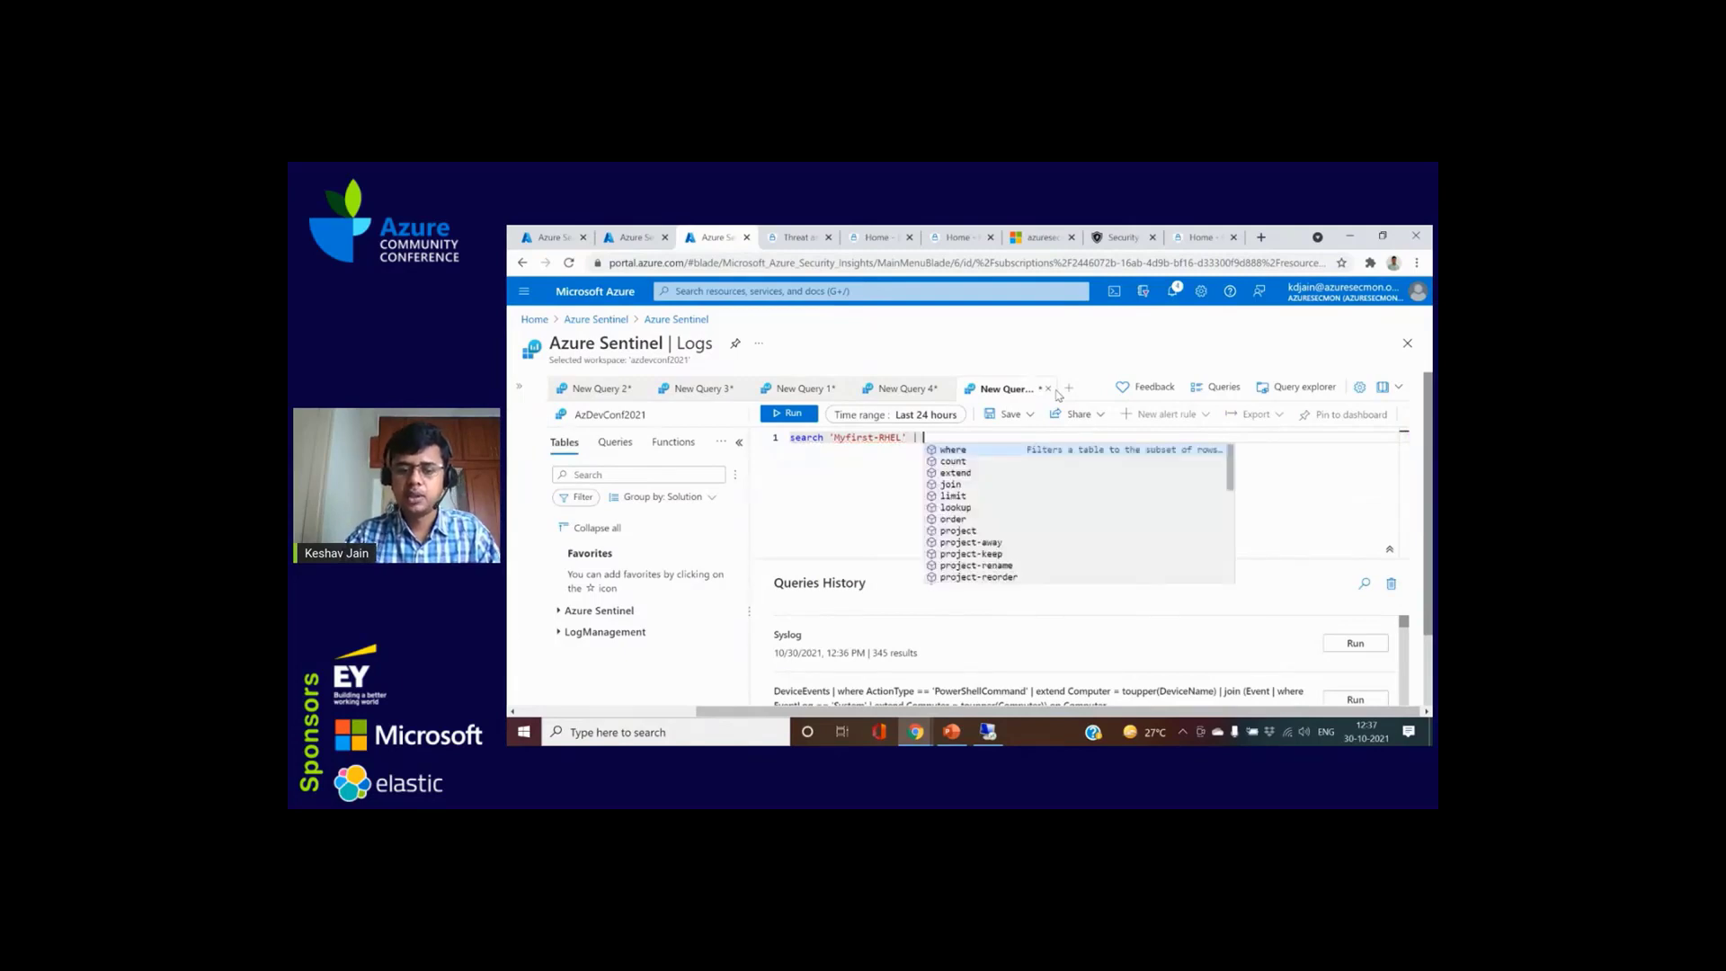
{"action": "type", "text": "distinct $table"}
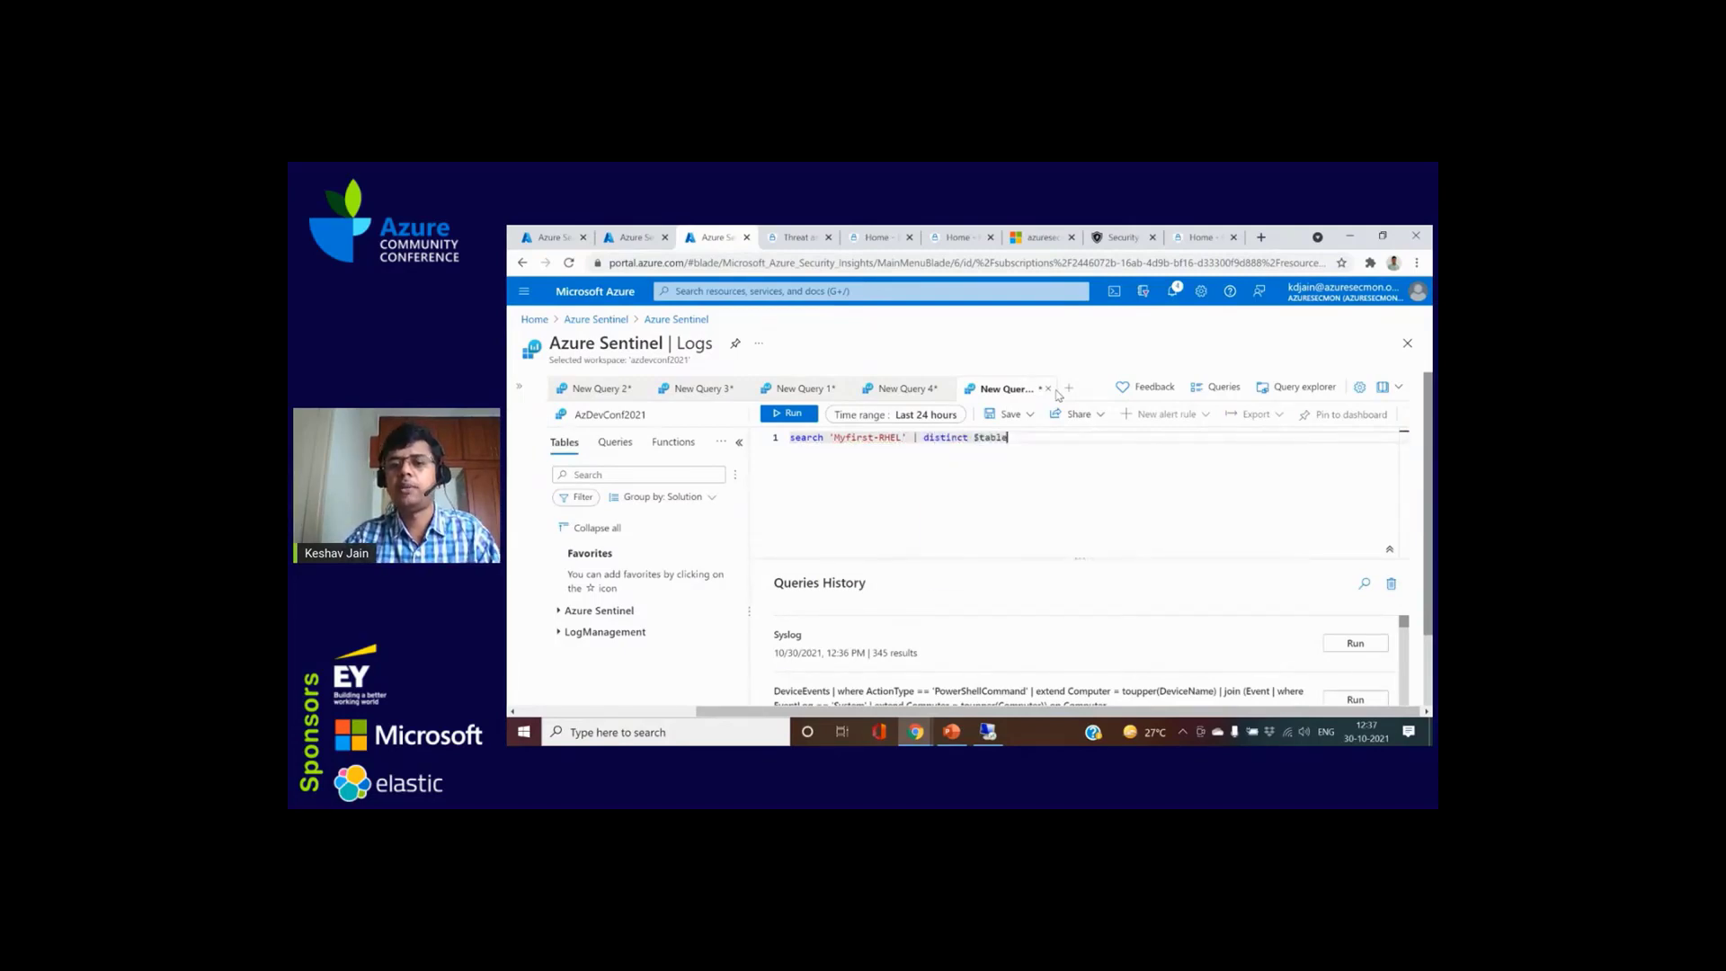
{"action": "key", "text": "shift+Return"}
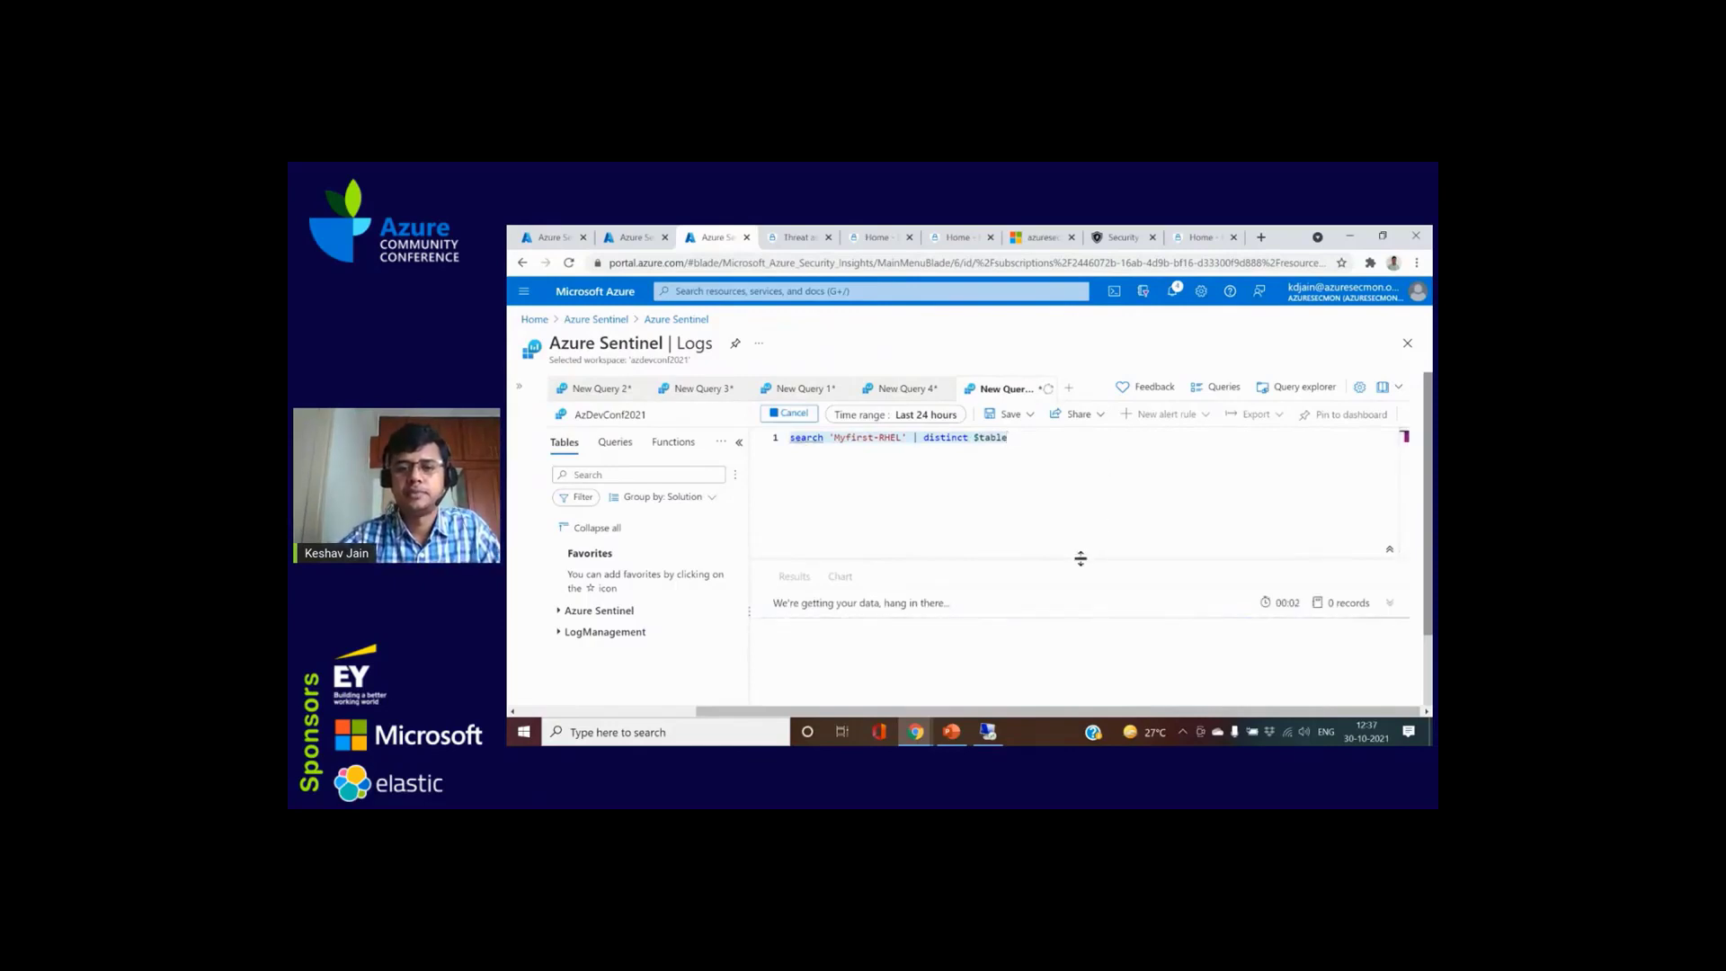
{"action": "left_click_drag", "start_coordinate": [1080, 558], "coordinate": [1065, 485]}
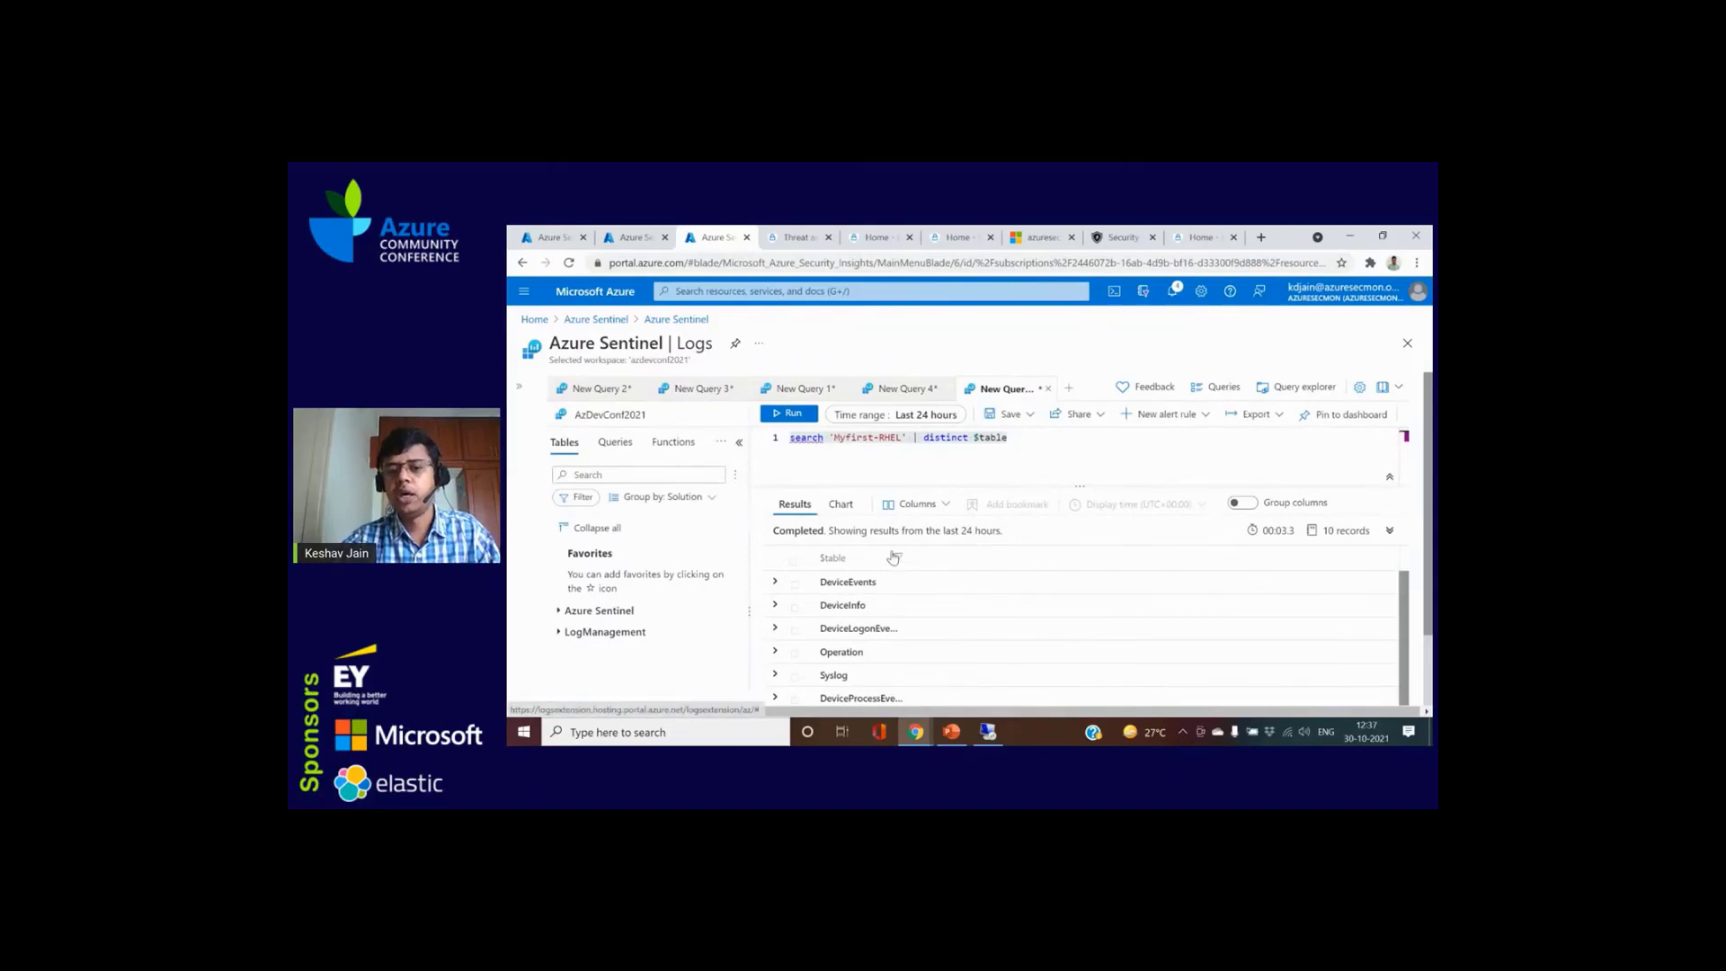
Step: Widen the $table column of the search results and copy the table name DeviceLogonEvents
{"action": "double_click", "coordinate": [842, 582]}
{"action": "double_click", "coordinate": [849, 605]}
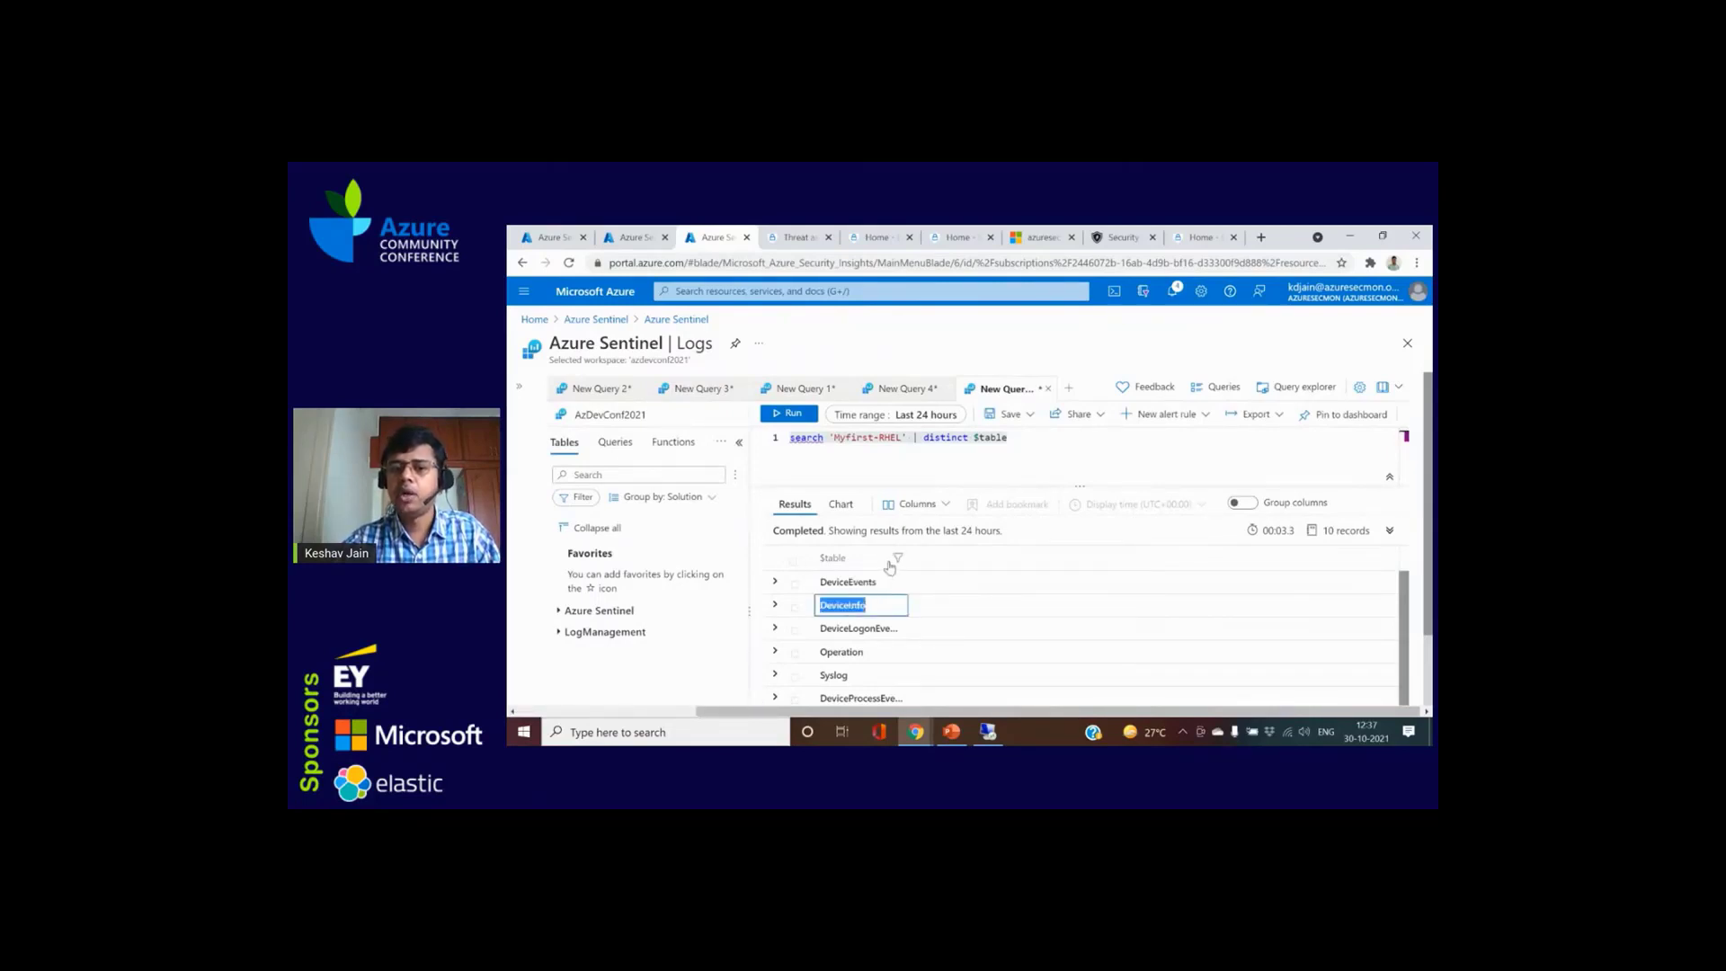
{"action": "double_click", "coordinate": [878, 626]}
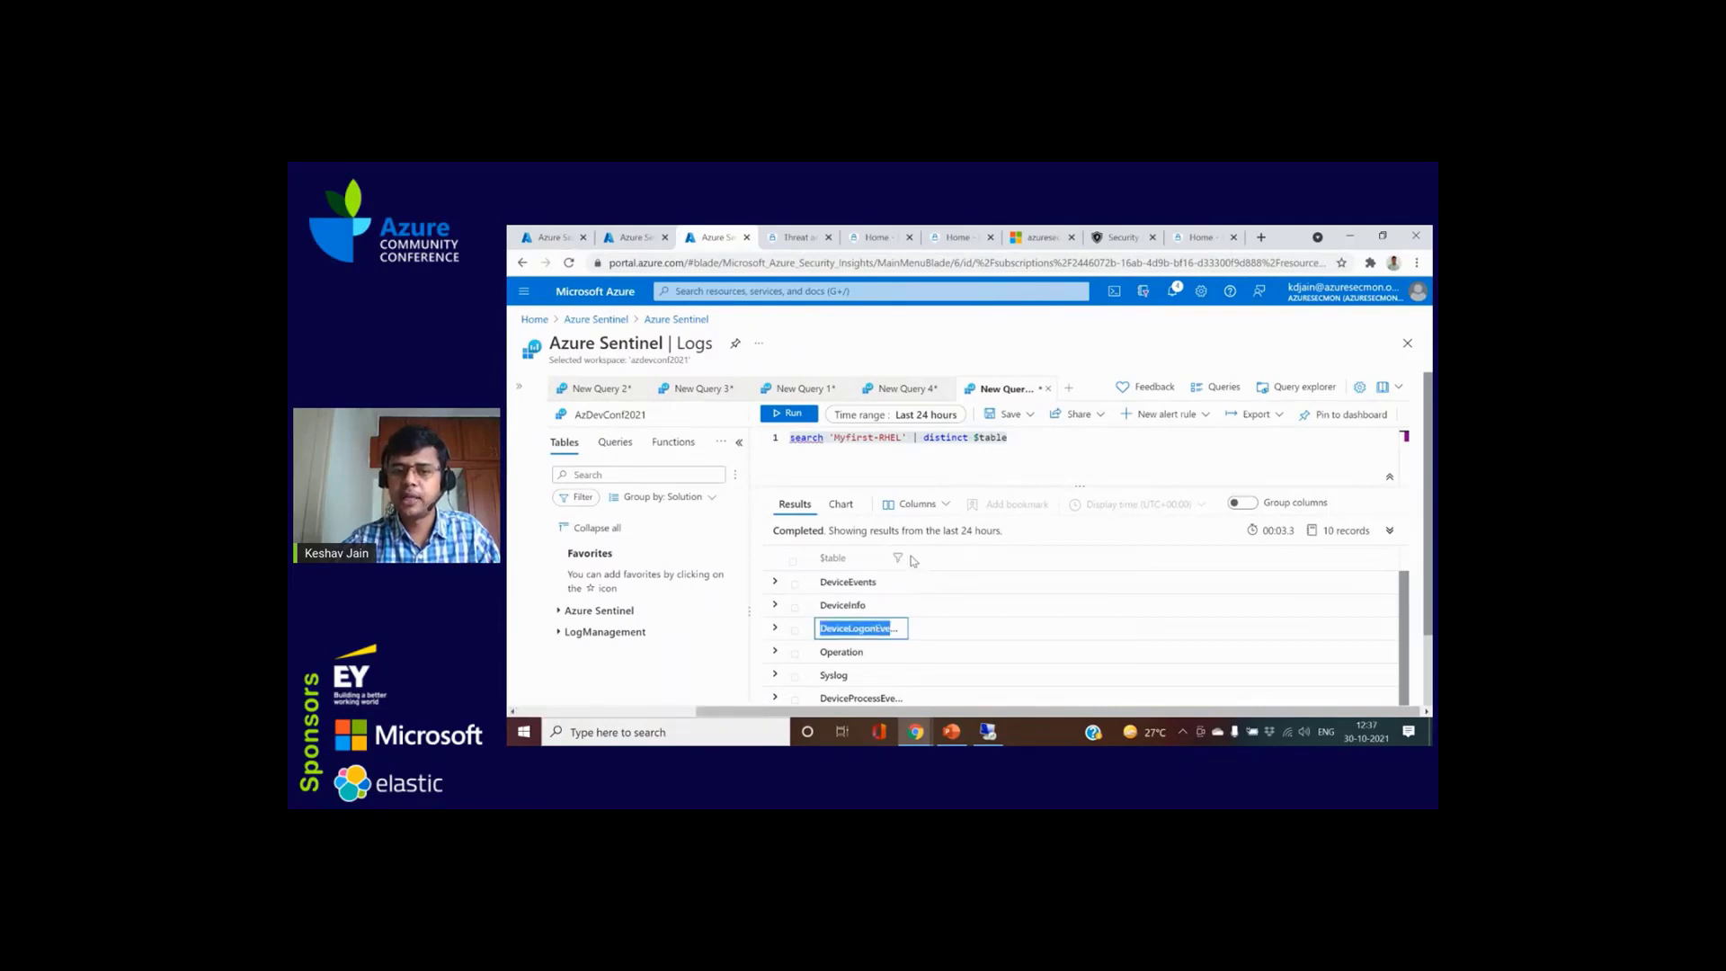
{"action": "left_click_drag", "start_coordinate": [908, 557], "coordinate": [977, 557]}
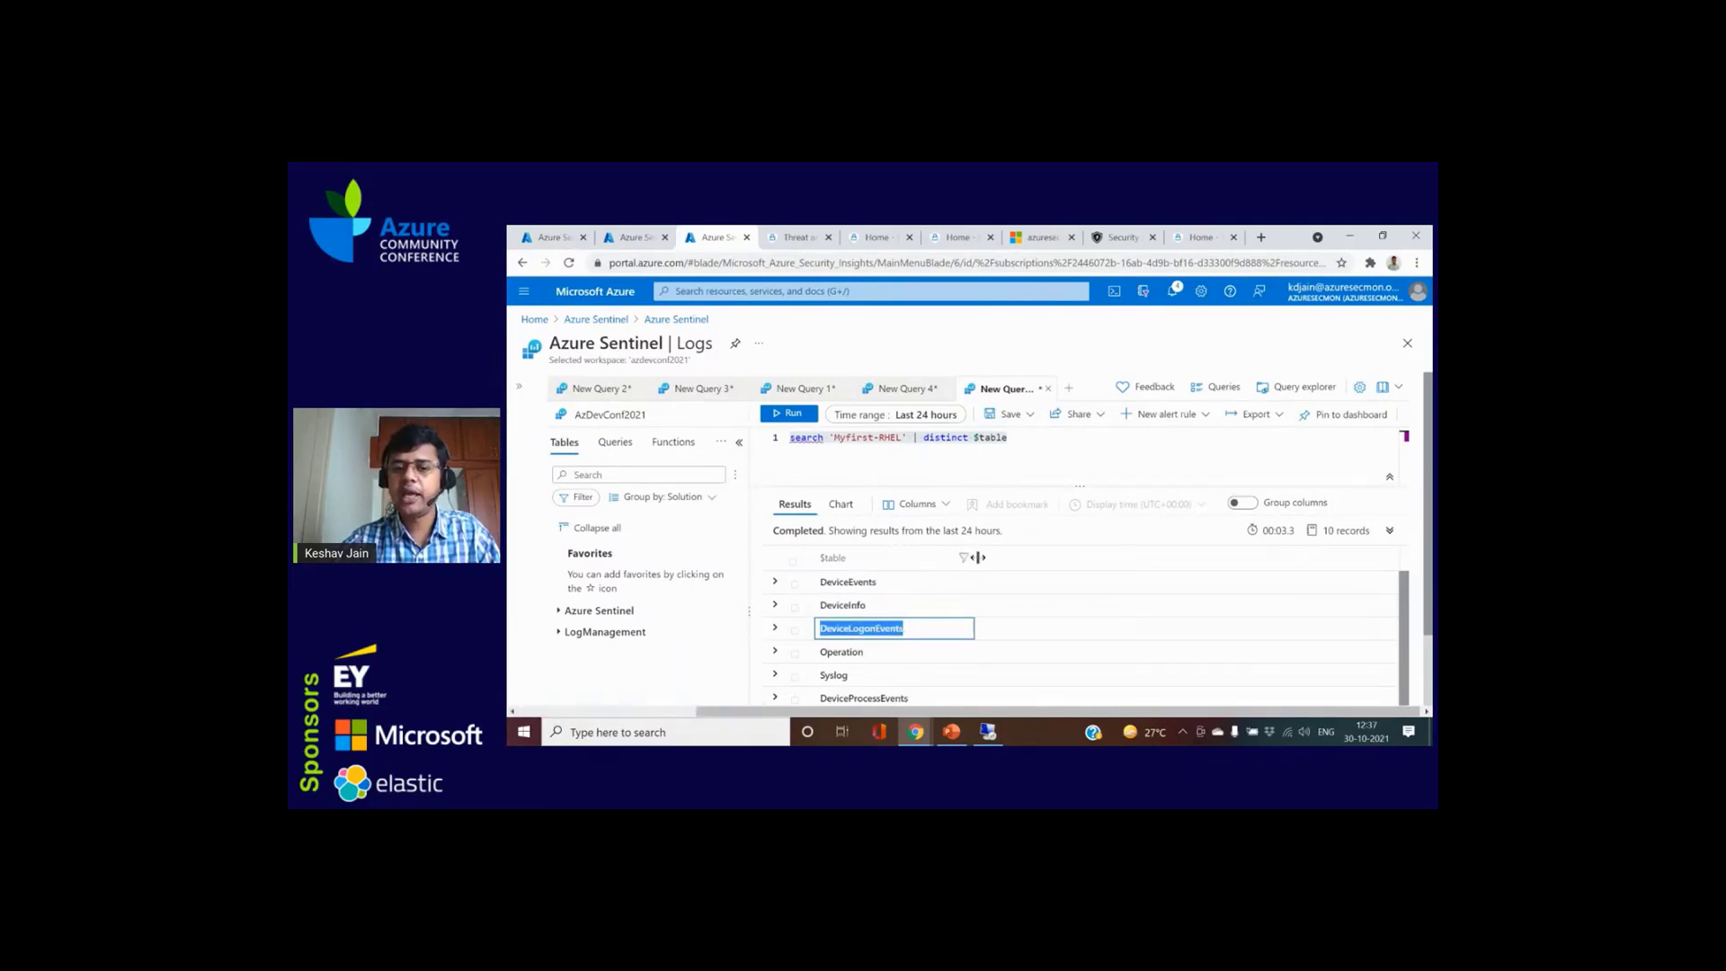
{"action": "key", "text": "ctrl+c"}
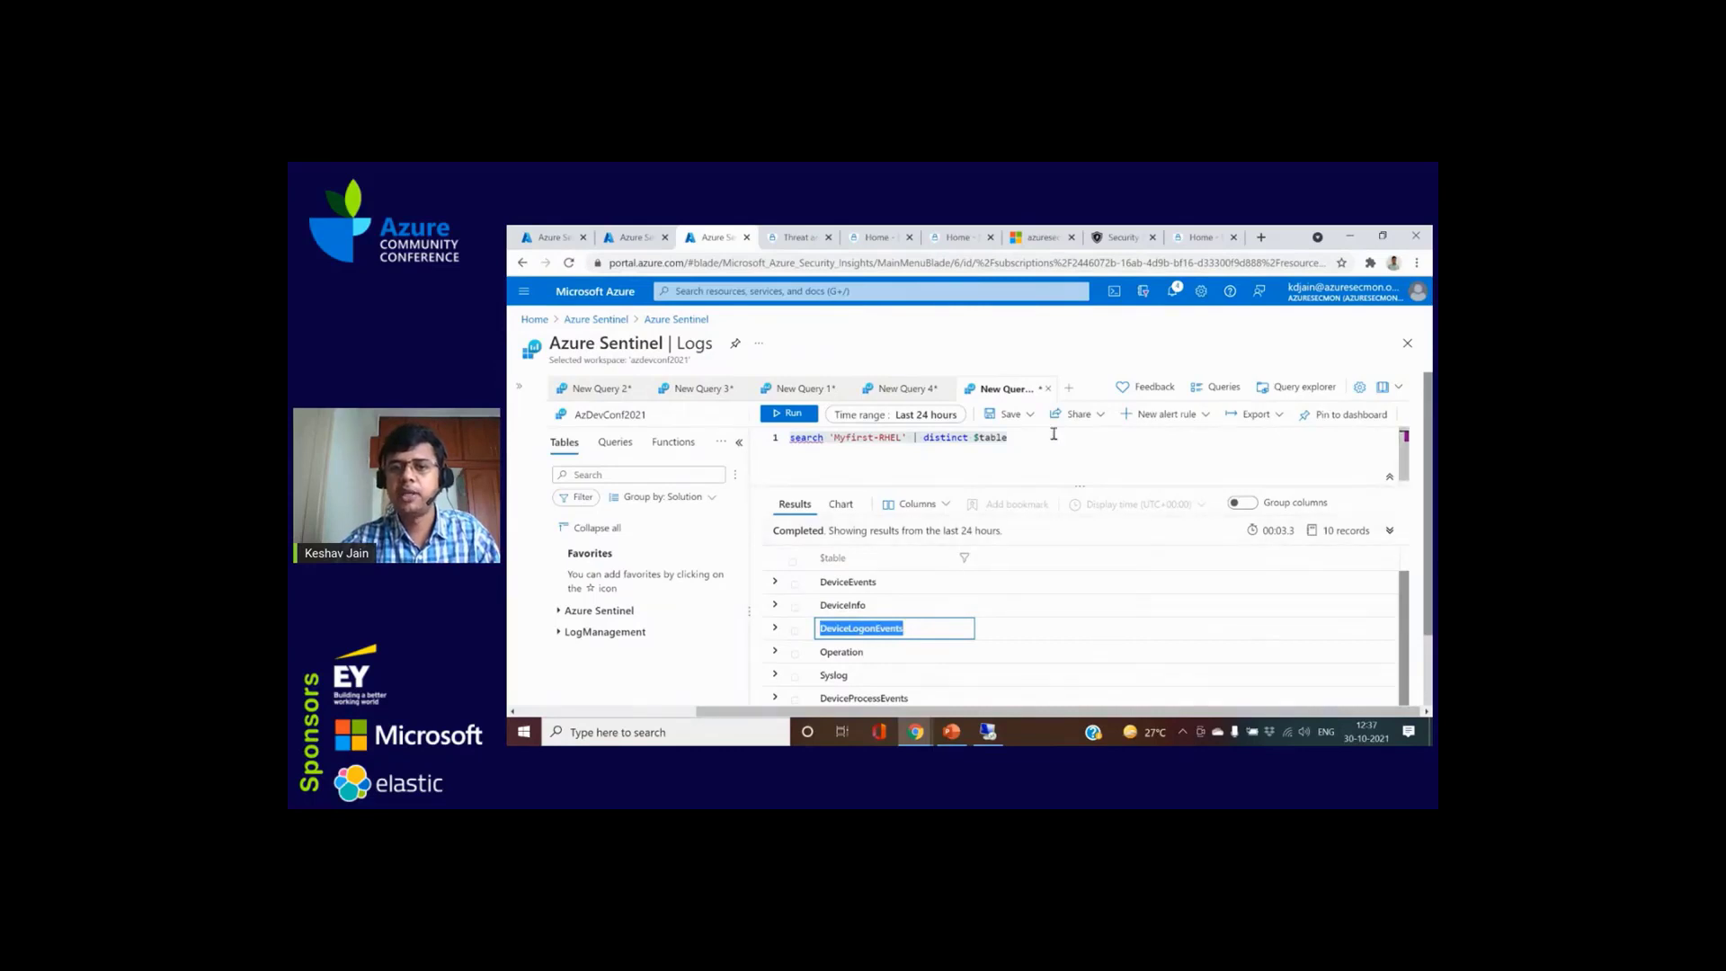
Step: Run the copied DeviceLogonEvents table as a new query and review the account names in its enlarged results
{"action": "left_click", "coordinate": [1068, 388]}
{"action": "key", "text": "ctrl+v"}
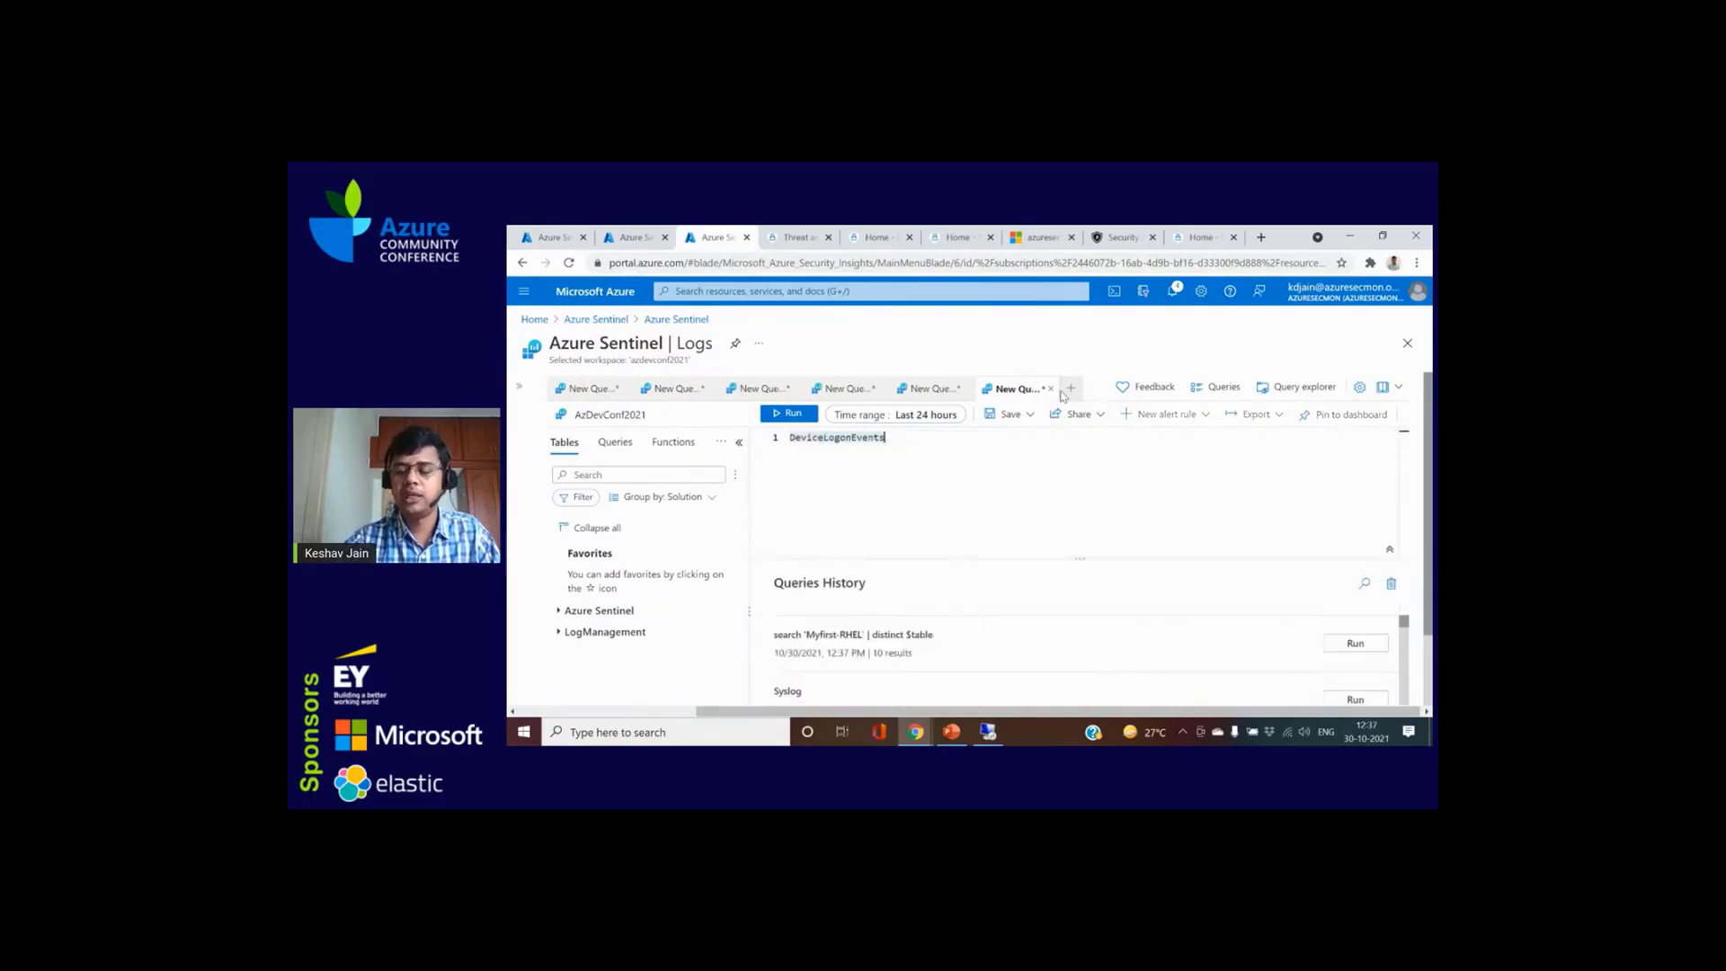
{"action": "key", "text": "shift+Return"}
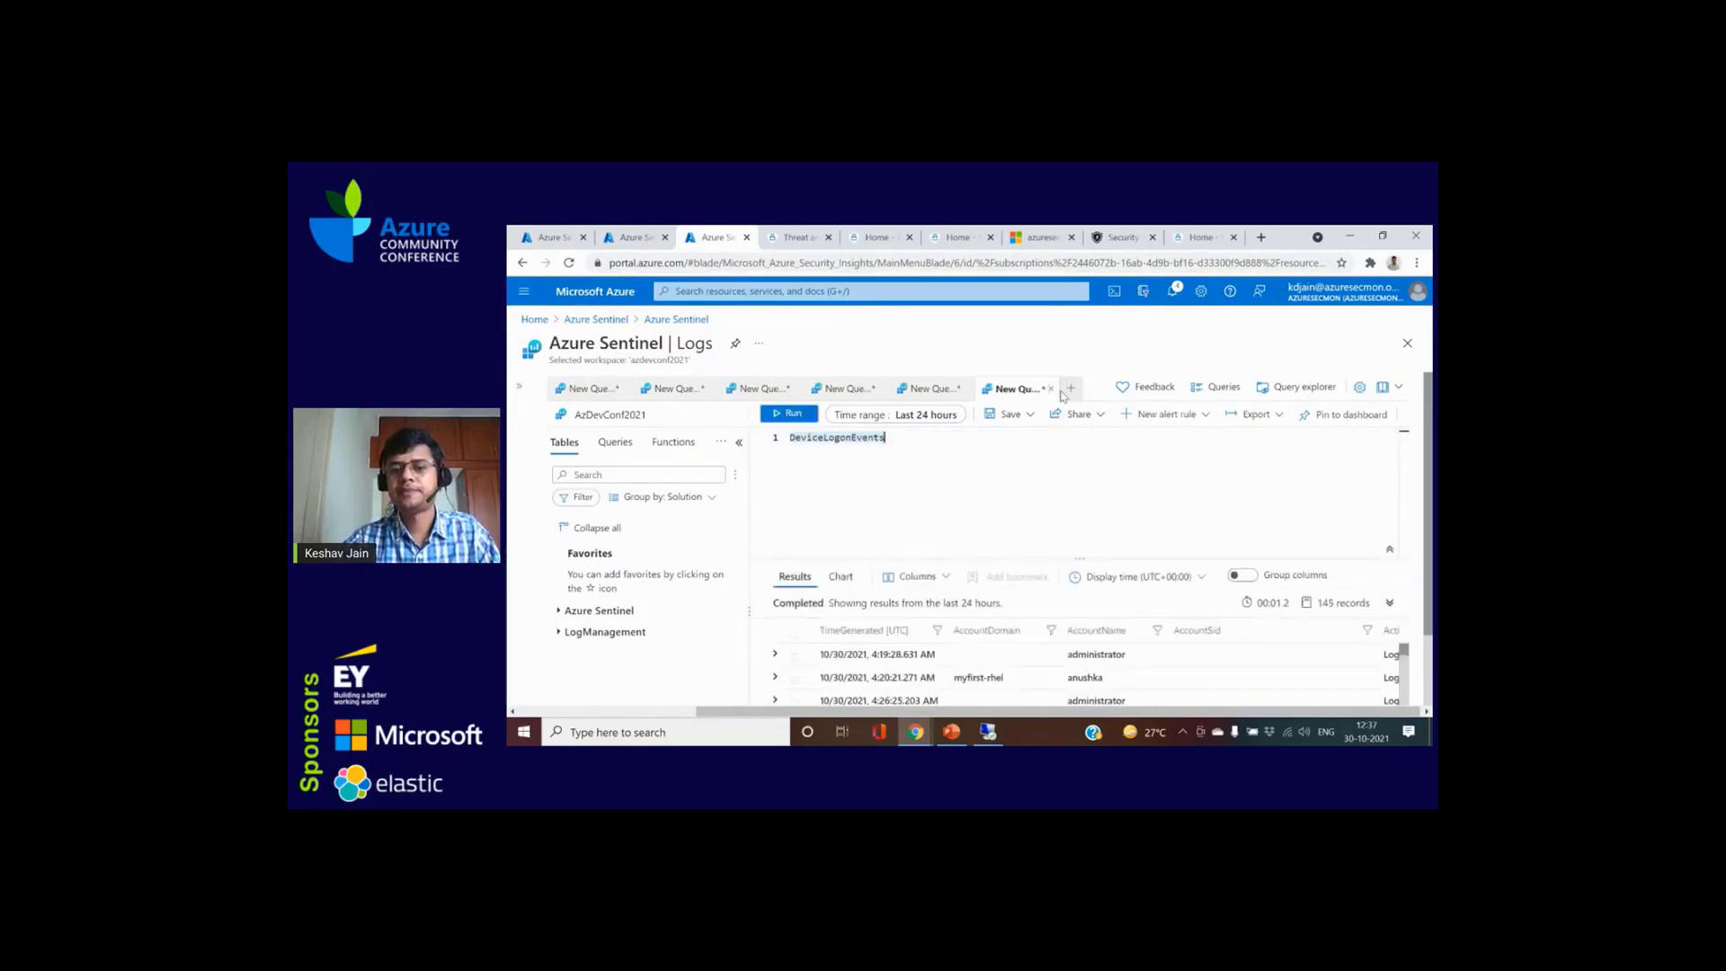
{"action": "scroll", "coordinate": [1122, 678], "scroll_direction": "down", "scroll_amount": 5}
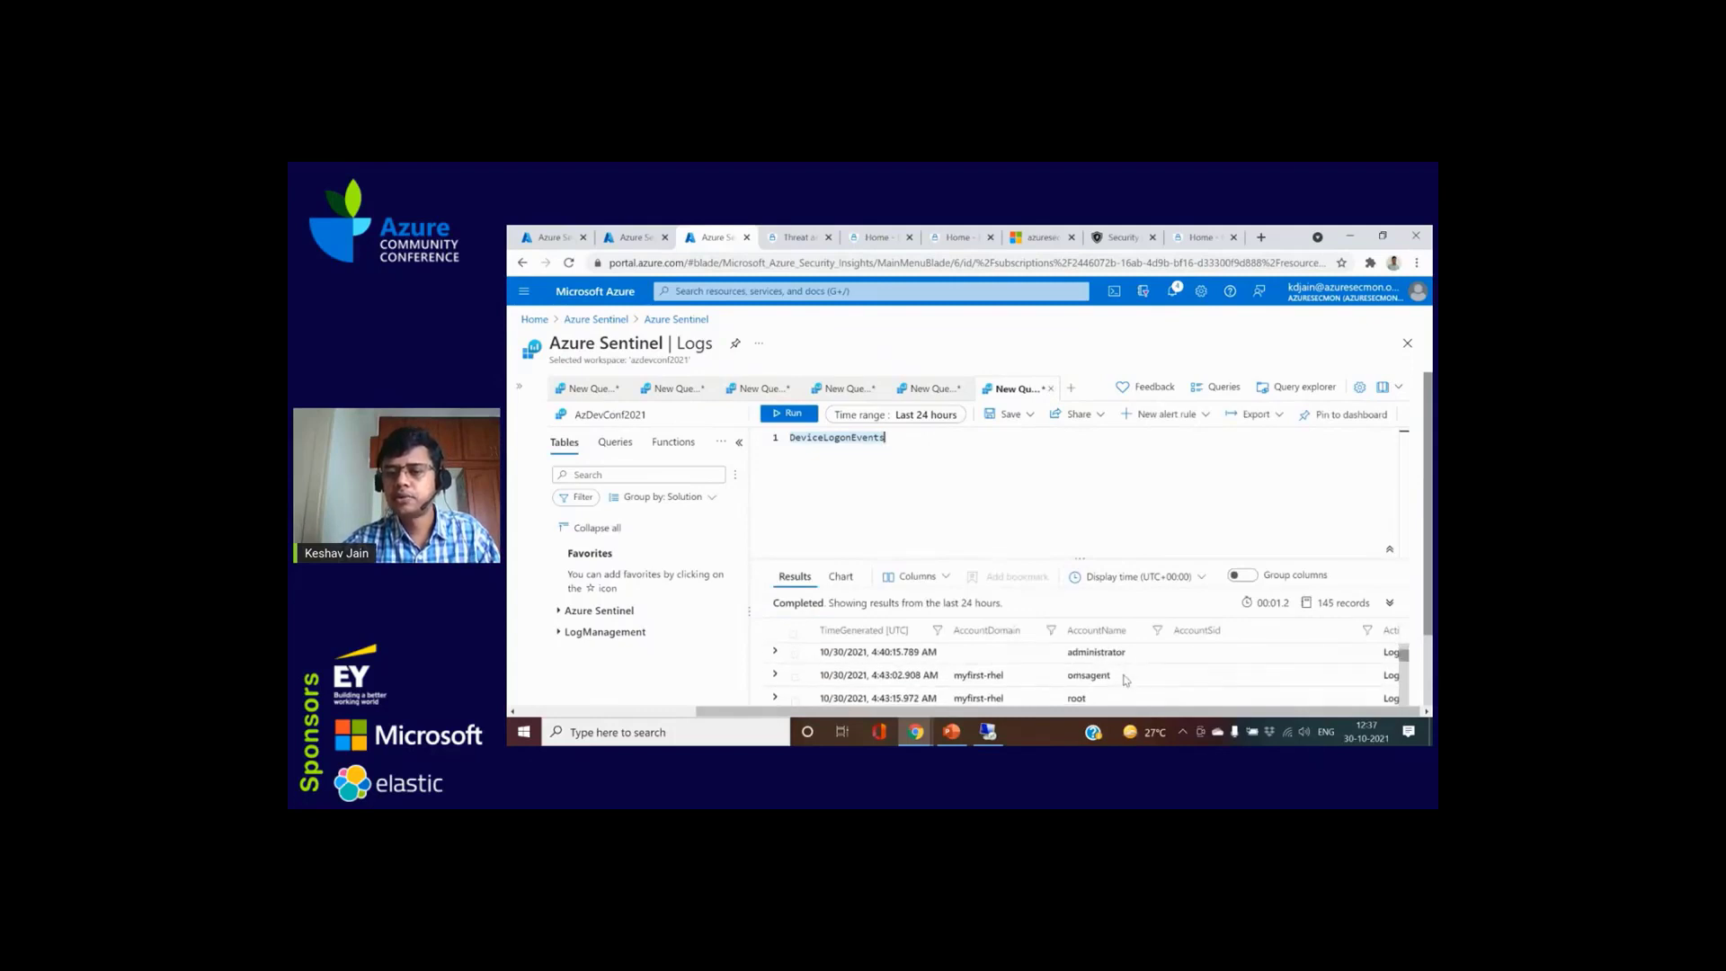
{"action": "scroll", "coordinate": [1123, 679], "scroll_direction": "up", "scroll_amount": 2}
{"action": "scroll", "coordinate": [1120, 690], "scroll_direction": "down", "scroll_amount": 2}
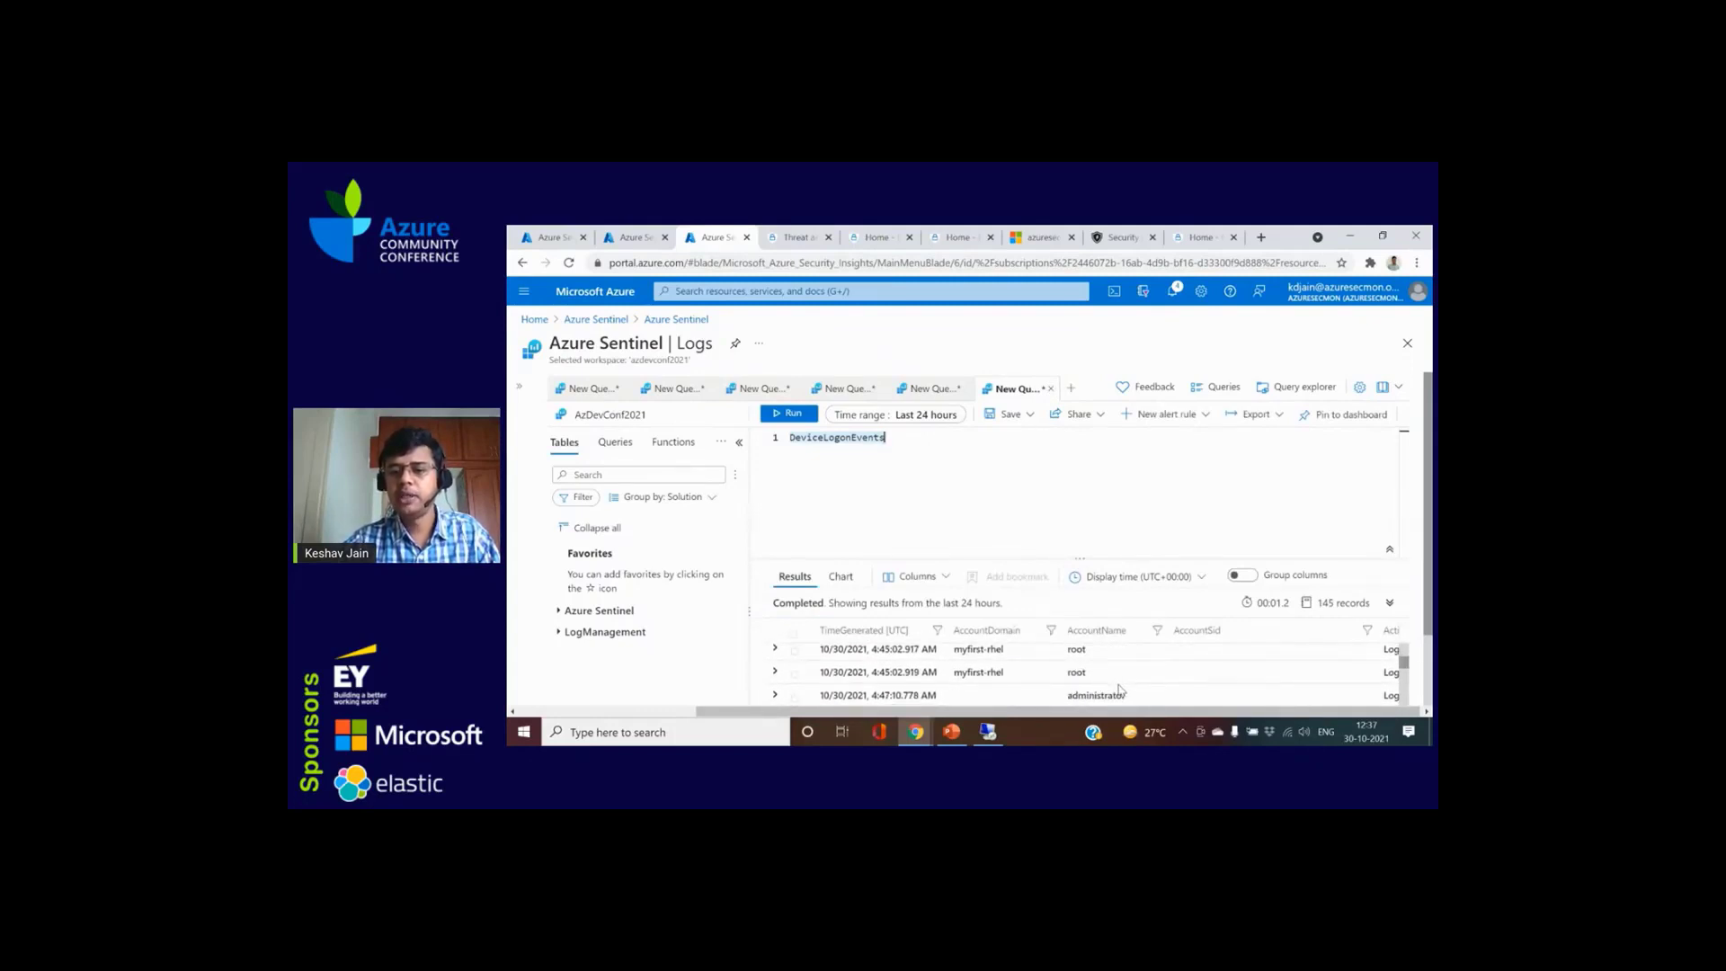
{"action": "left_click_drag", "start_coordinate": [1102, 558], "coordinate": [1082, 486]}
{"action": "left_click", "coordinate": [941, 464]}
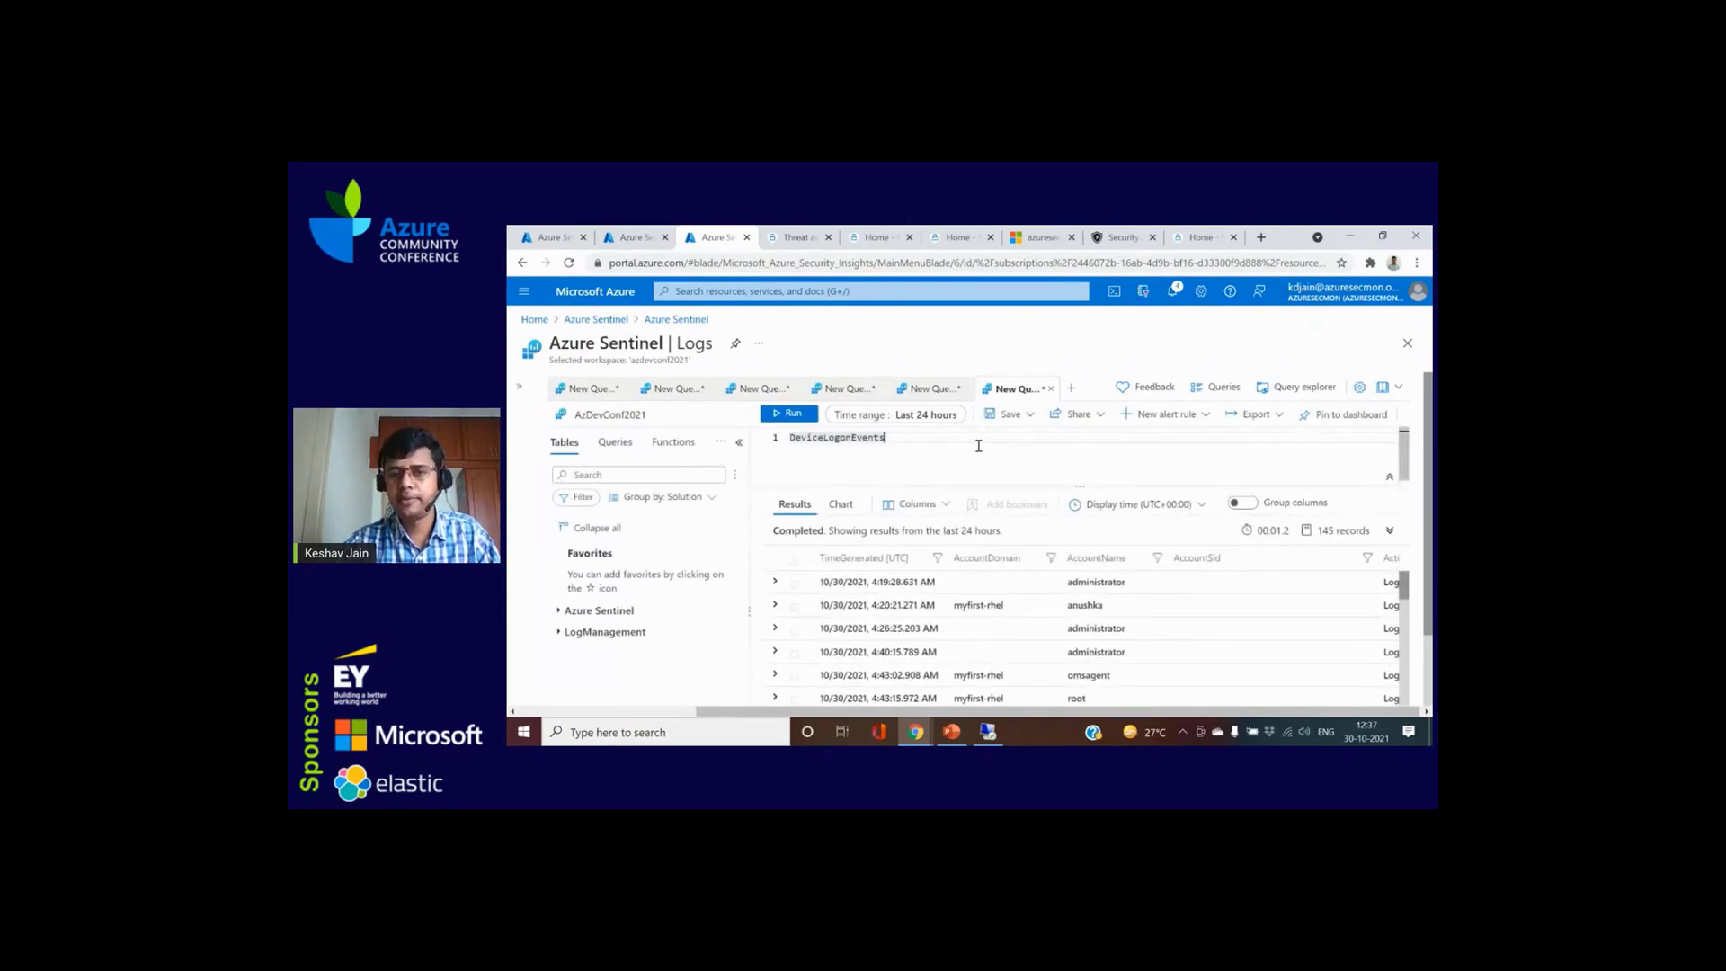
Step: Run Syslog in a further query tab, hide the table list, and review the severity and message columns
{"action": "left_click", "coordinate": [1076, 388]}
{"action": "type", "text": "sys"}
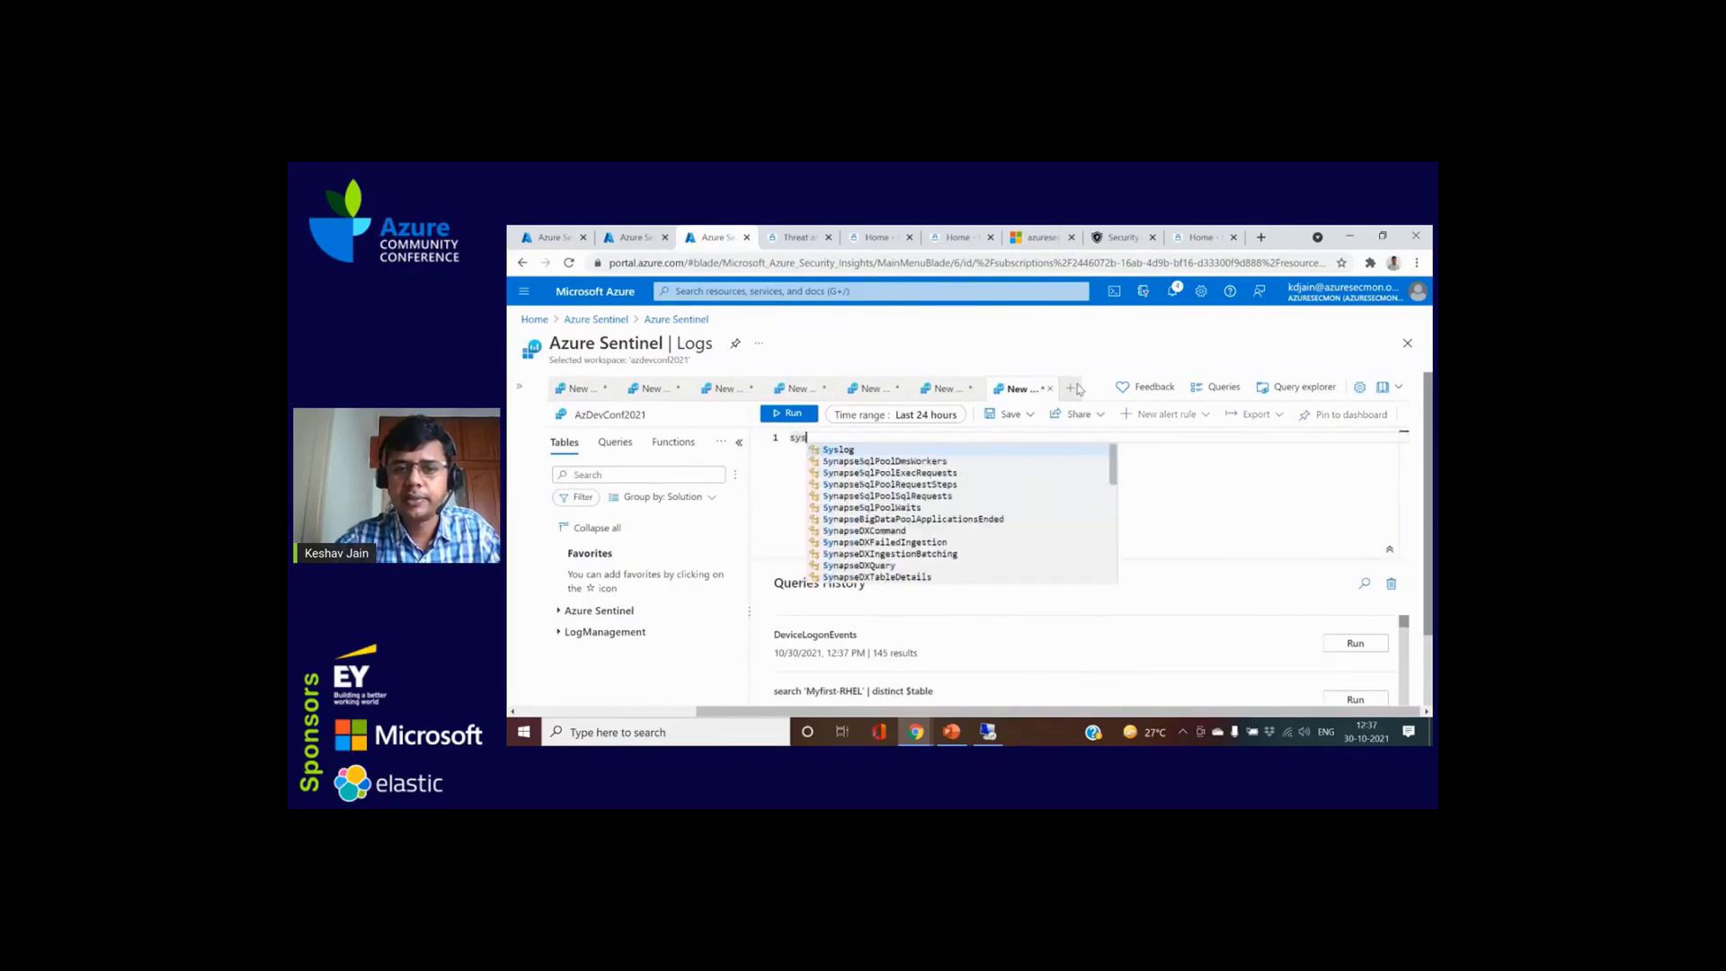
{"action": "key", "text": "Tab"}
{"action": "key", "text": "shift+Return"}
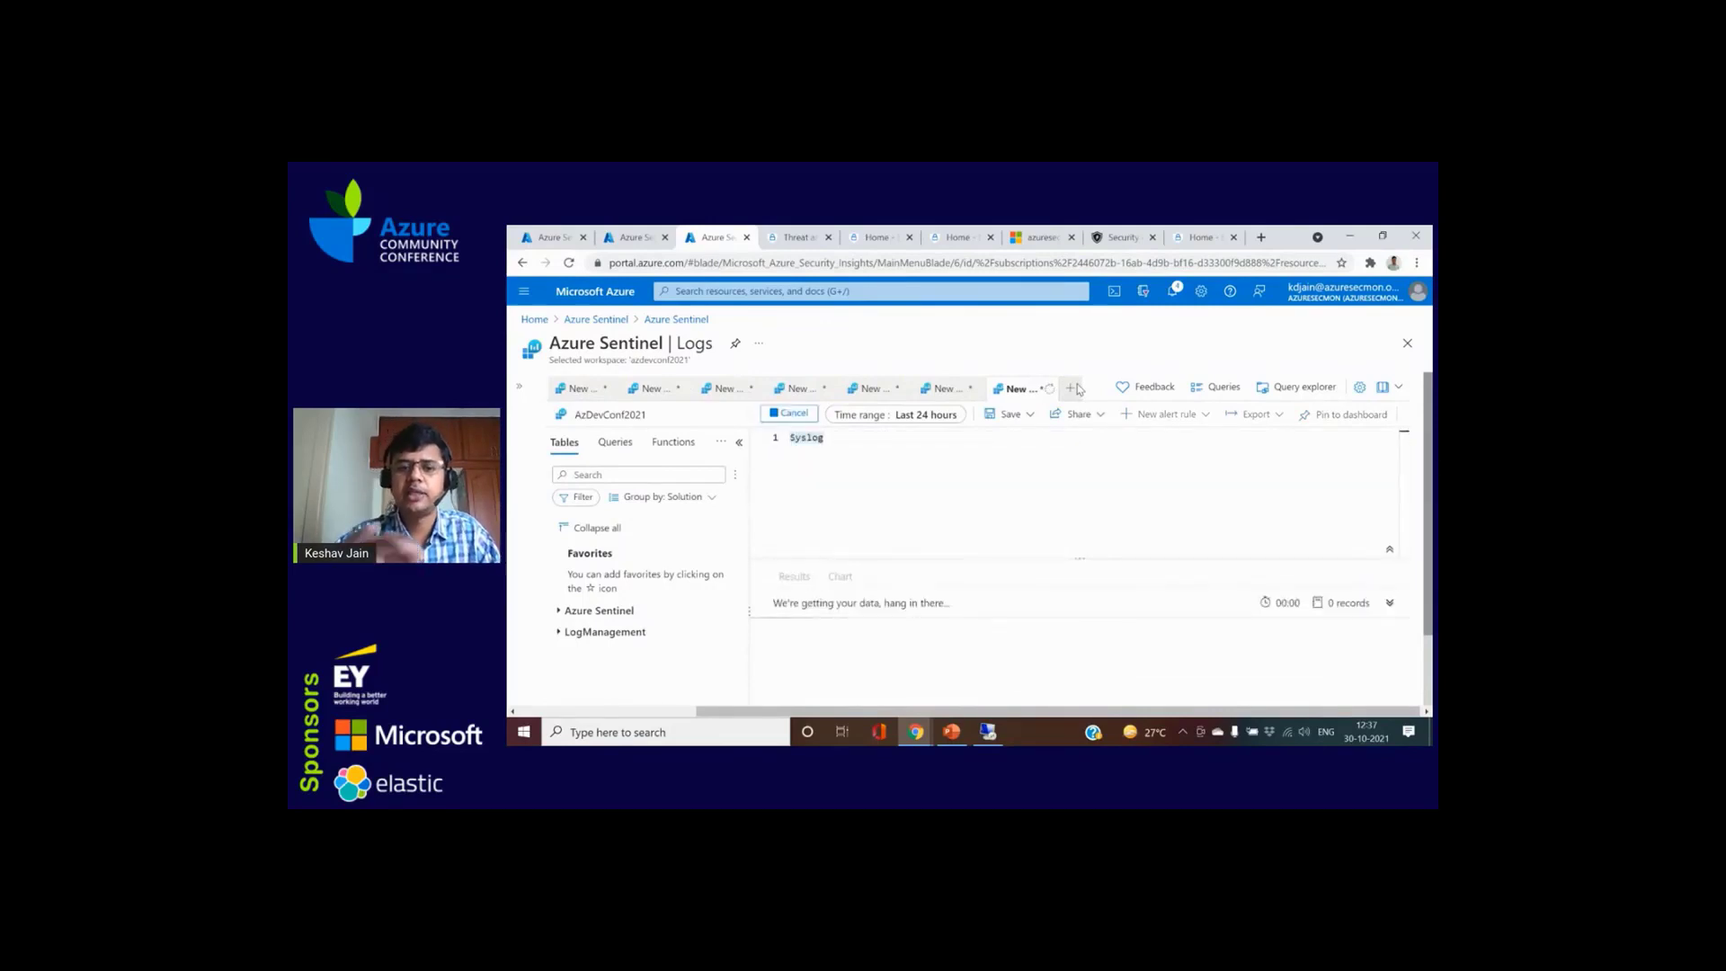
{"action": "left_click", "coordinate": [739, 441]}
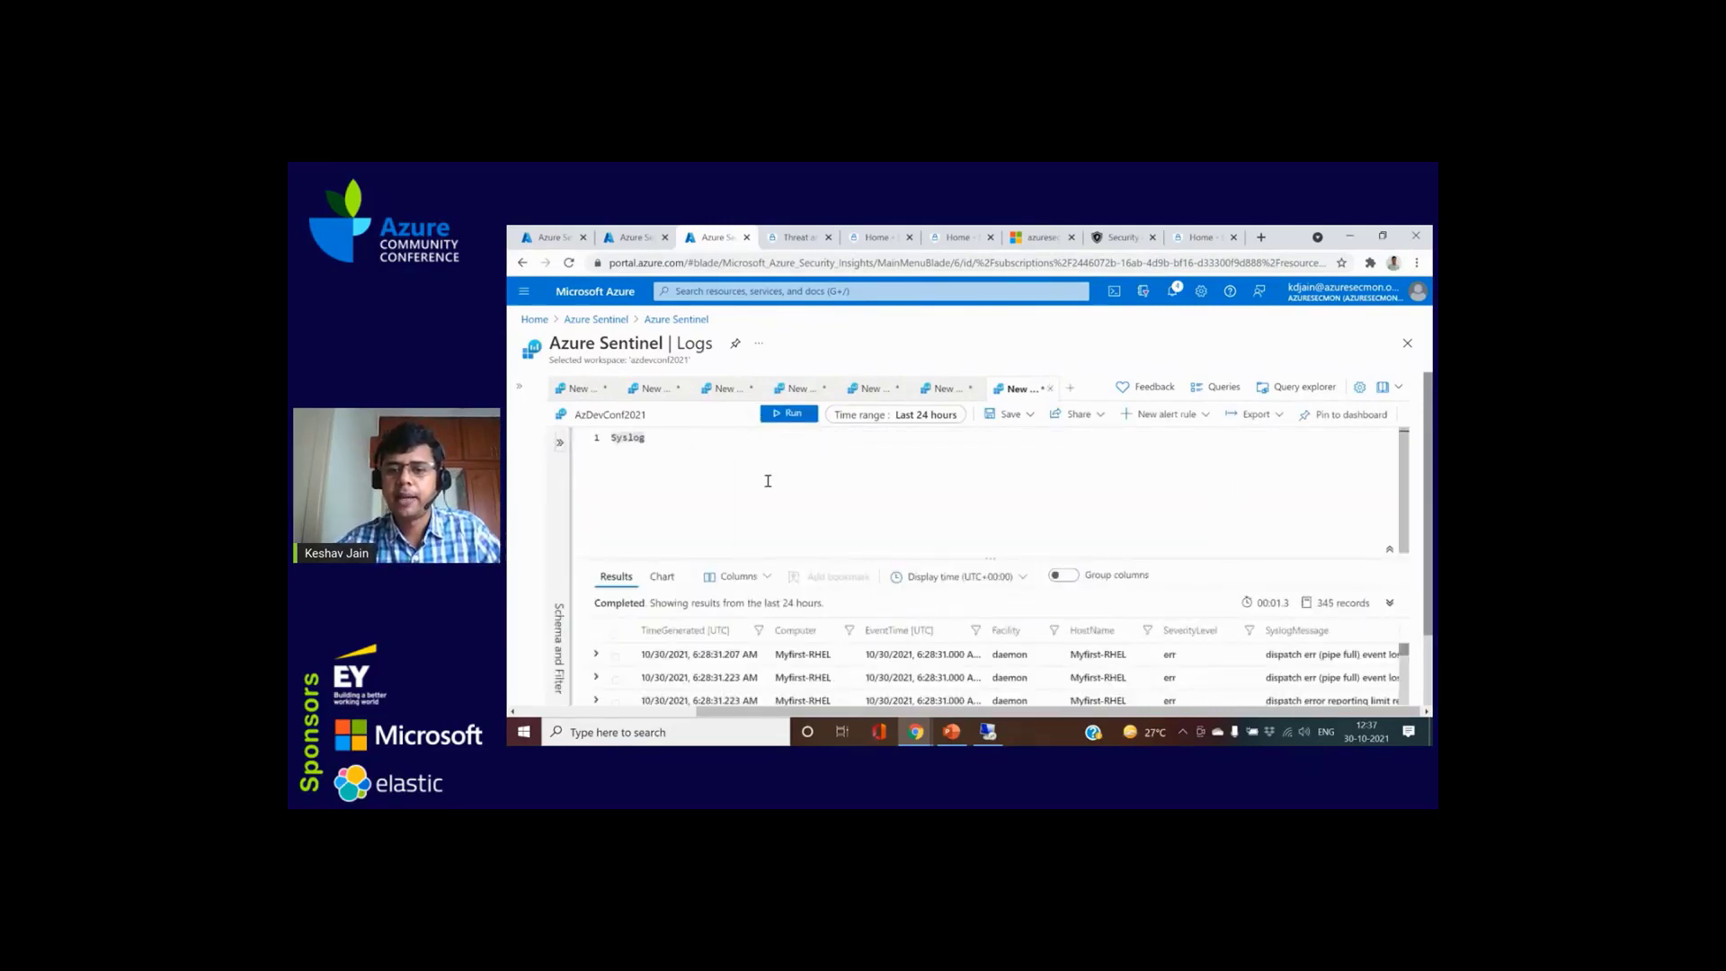
{"action": "scroll", "coordinate": [1090, 587], "scroll_direction": "down", "scroll_amount": 2}
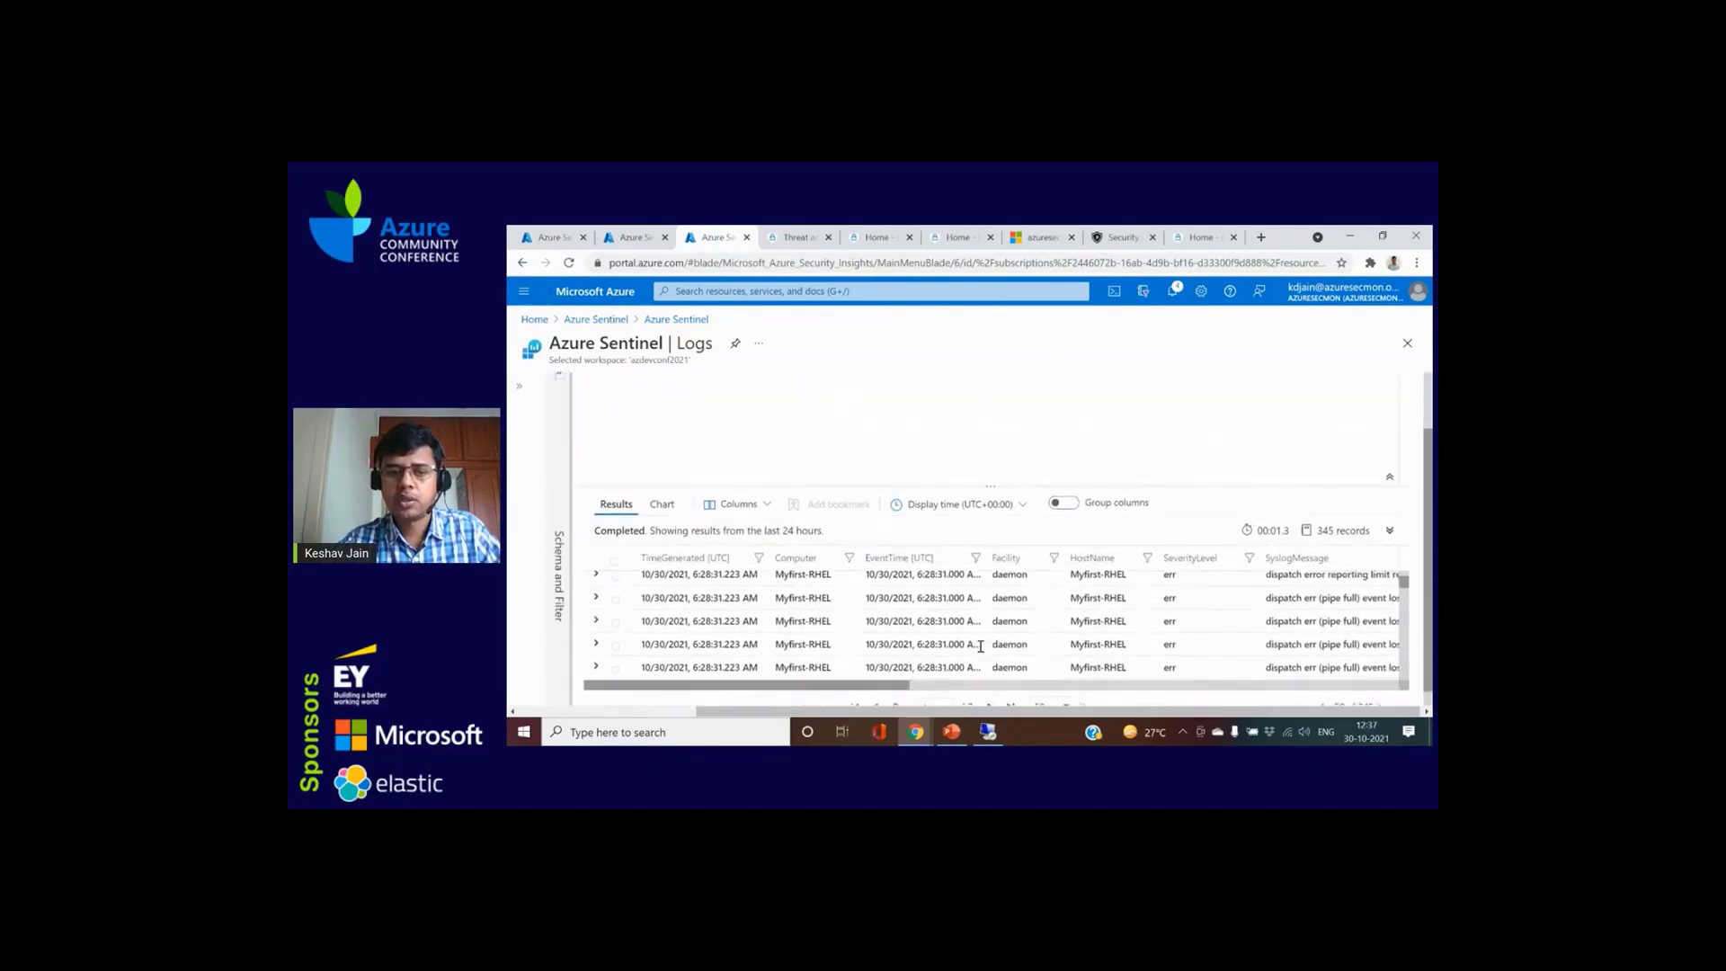
{"action": "mouse_move", "coordinate": [952, 688]}
{"action": "left_mouse_down"}
{"action": "mouse_move", "coordinate": [1219, 686]}
{"action": "mouse_move", "coordinate": [924, 685]}
{"action": "left_mouse_up"}
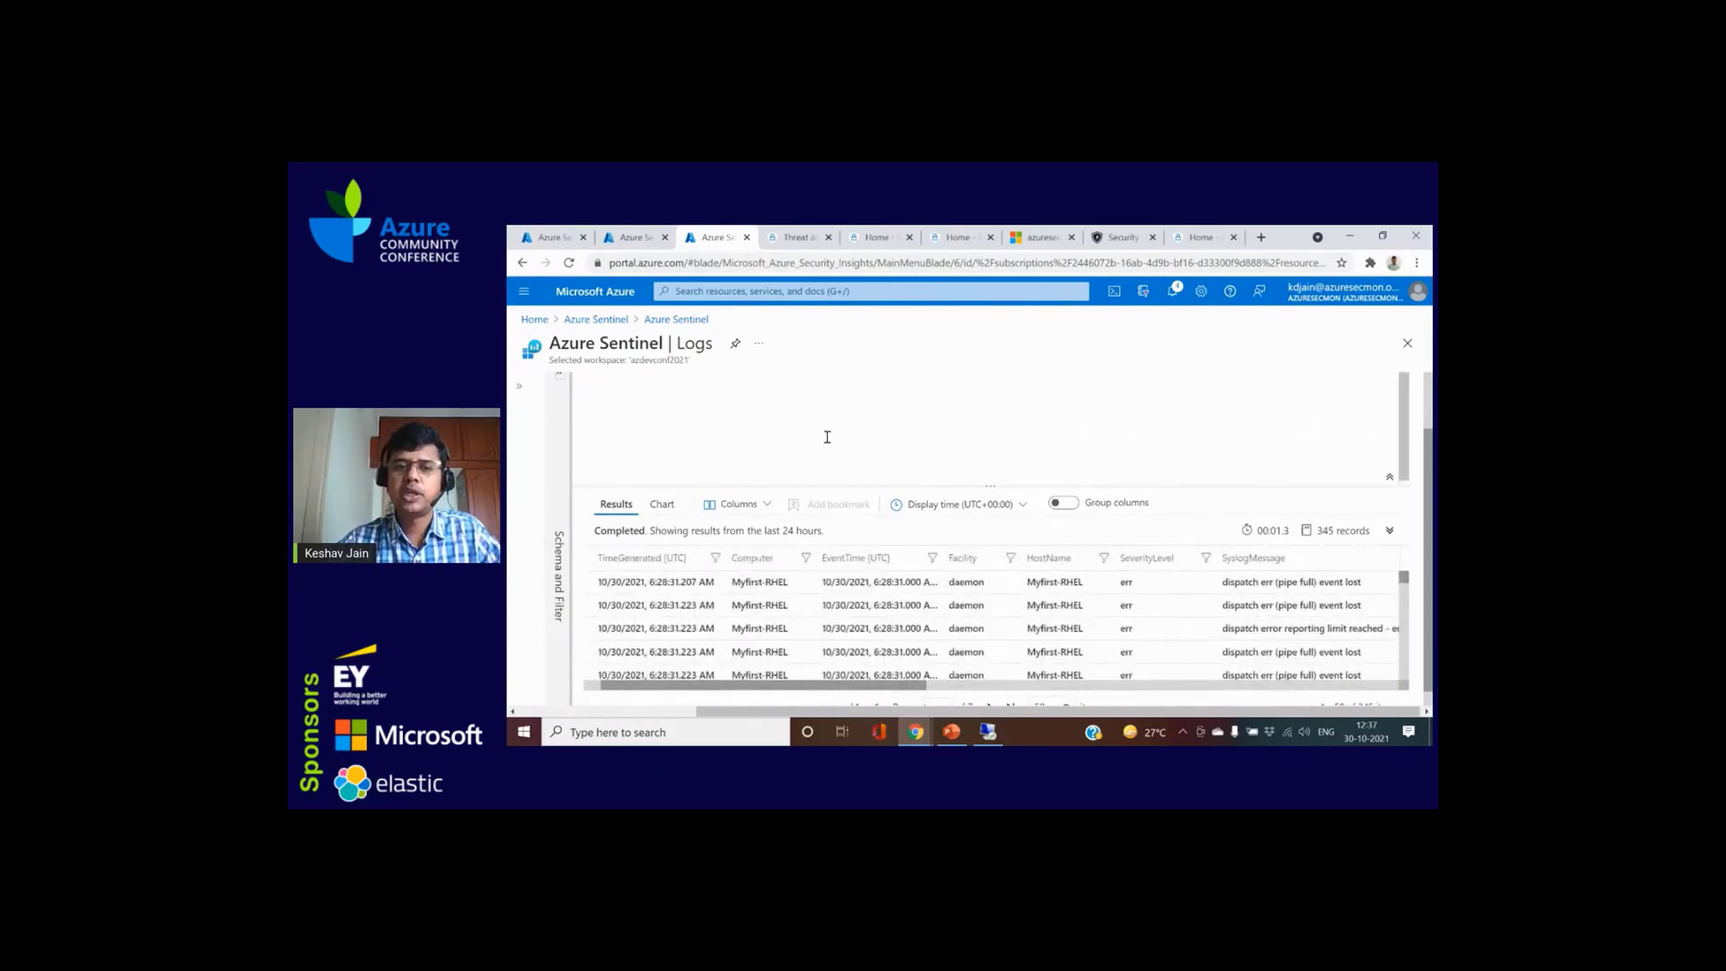
{"action": "scroll", "coordinate": [828, 435], "scroll_direction": "up", "scroll_amount": 2}
Step: Replace the DeviceLogonEvents query with DeviceEvents, run it, and return to the Myfirst-RHEL table search
{"action": "left_click", "coordinate": [950, 393]}
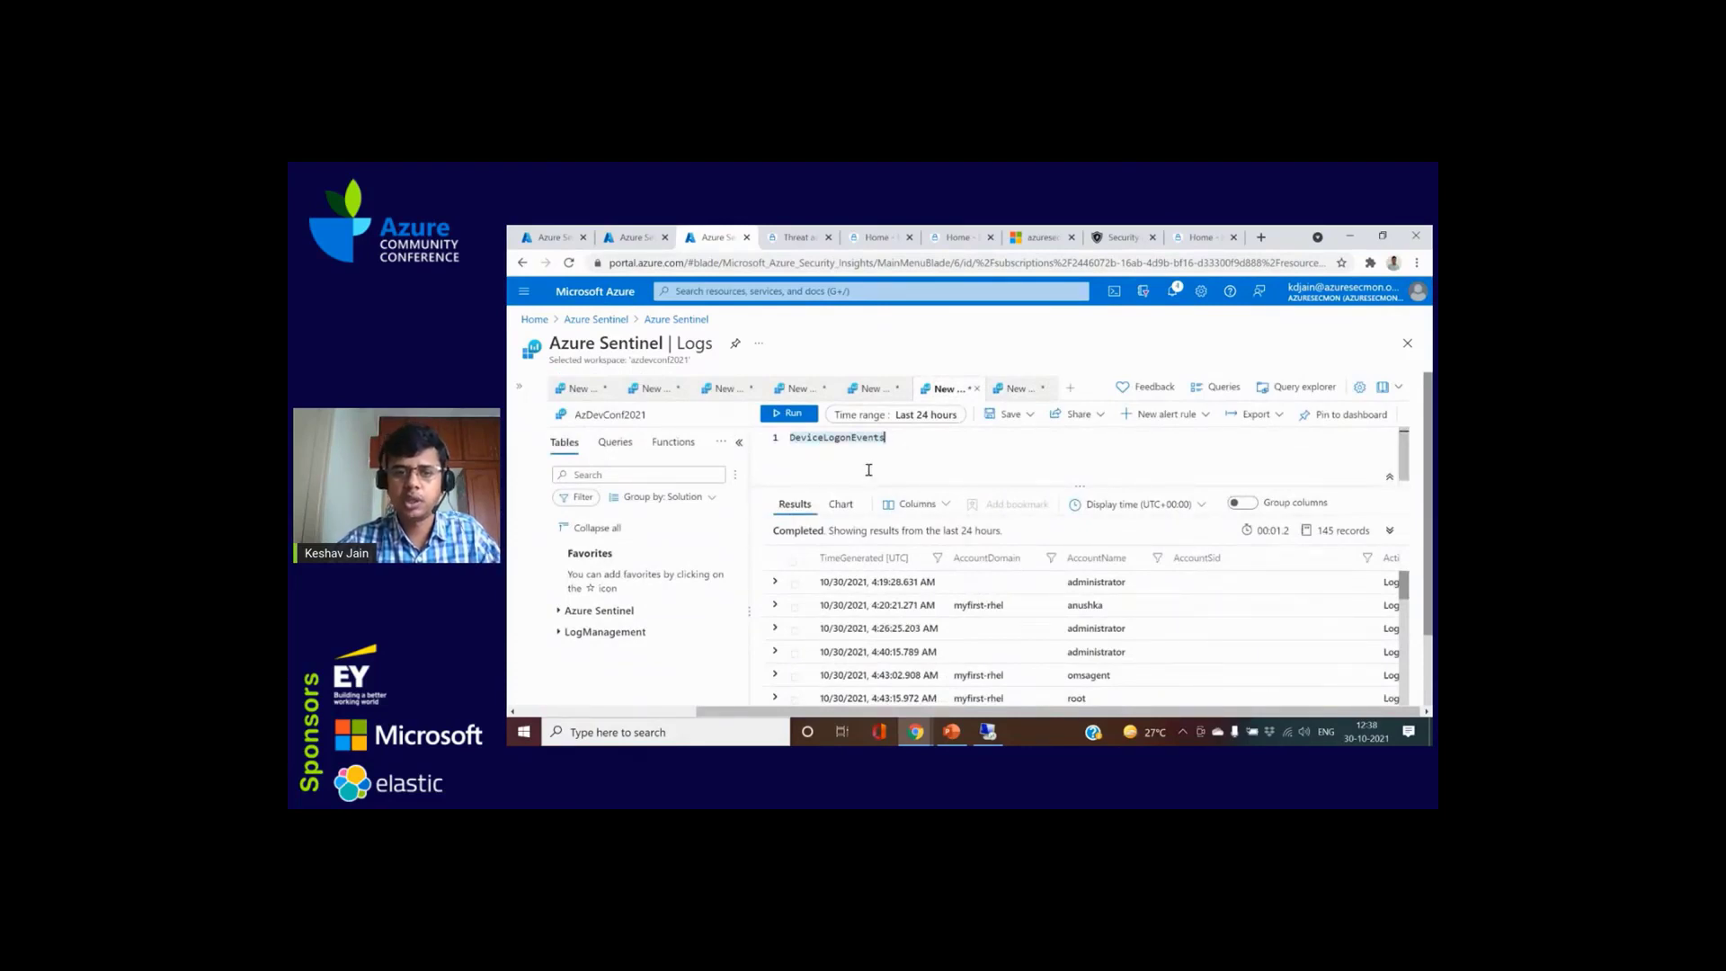
{"action": "type", "text": "DeviceEvents"}
{"action": "key", "text": "Return"}
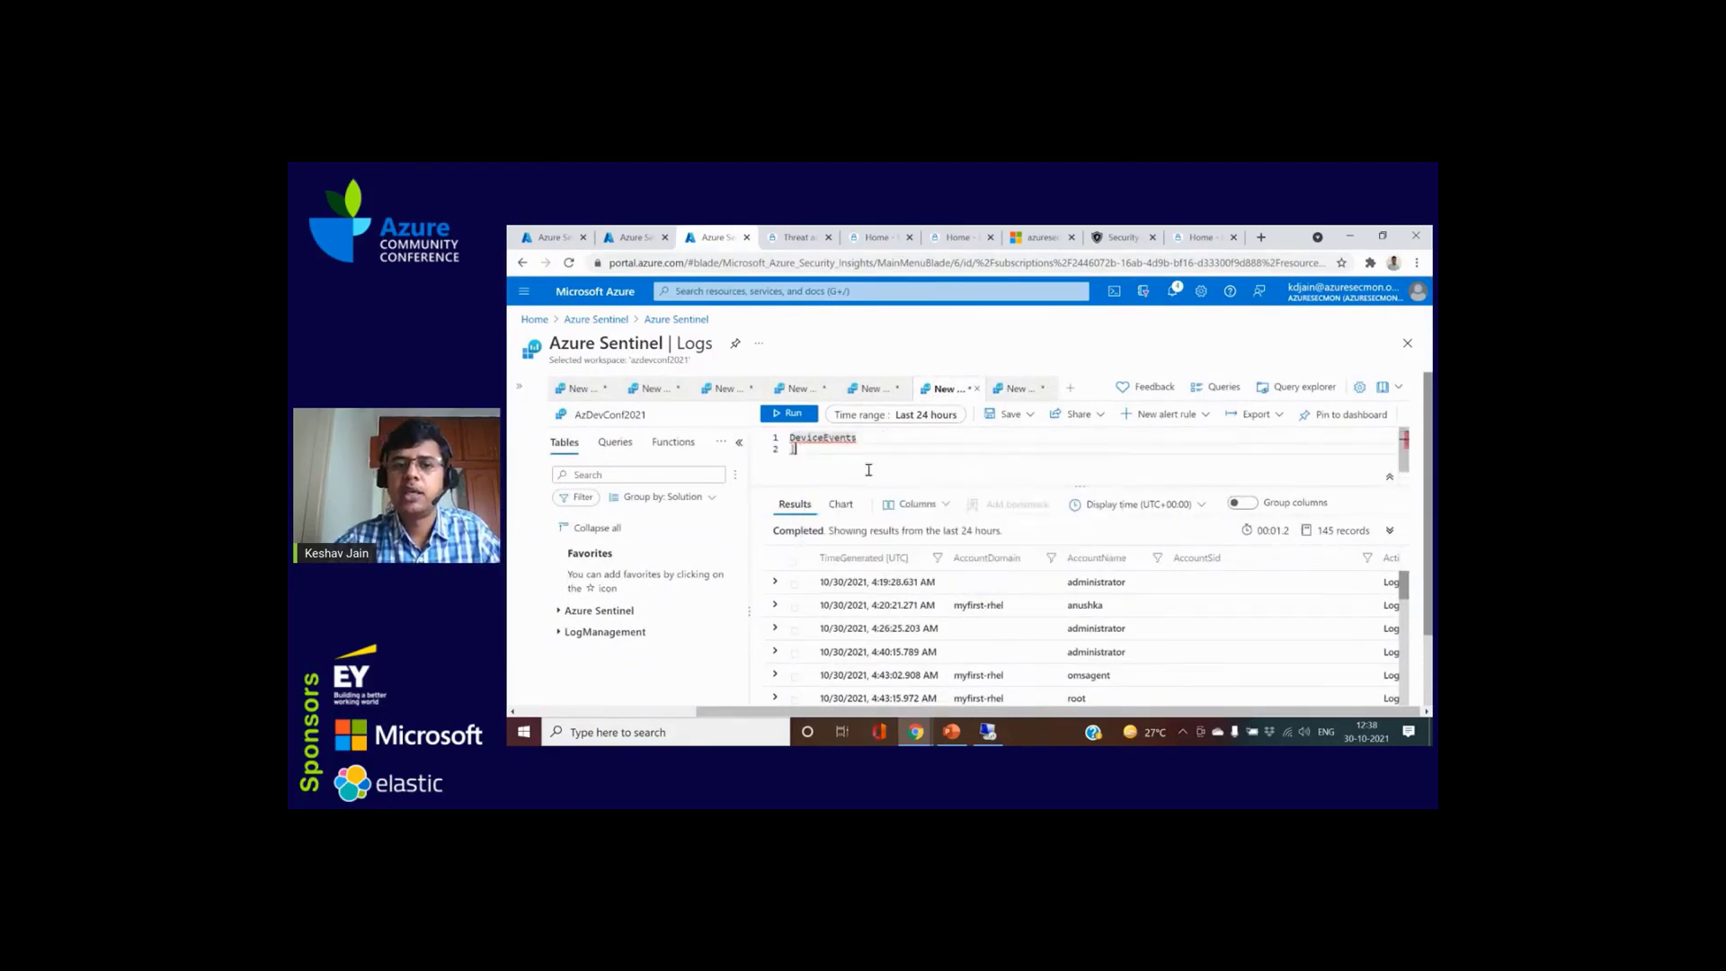
{"action": "key", "text": "BackSpace"}
{"action": "key", "text": "shift+Return"}
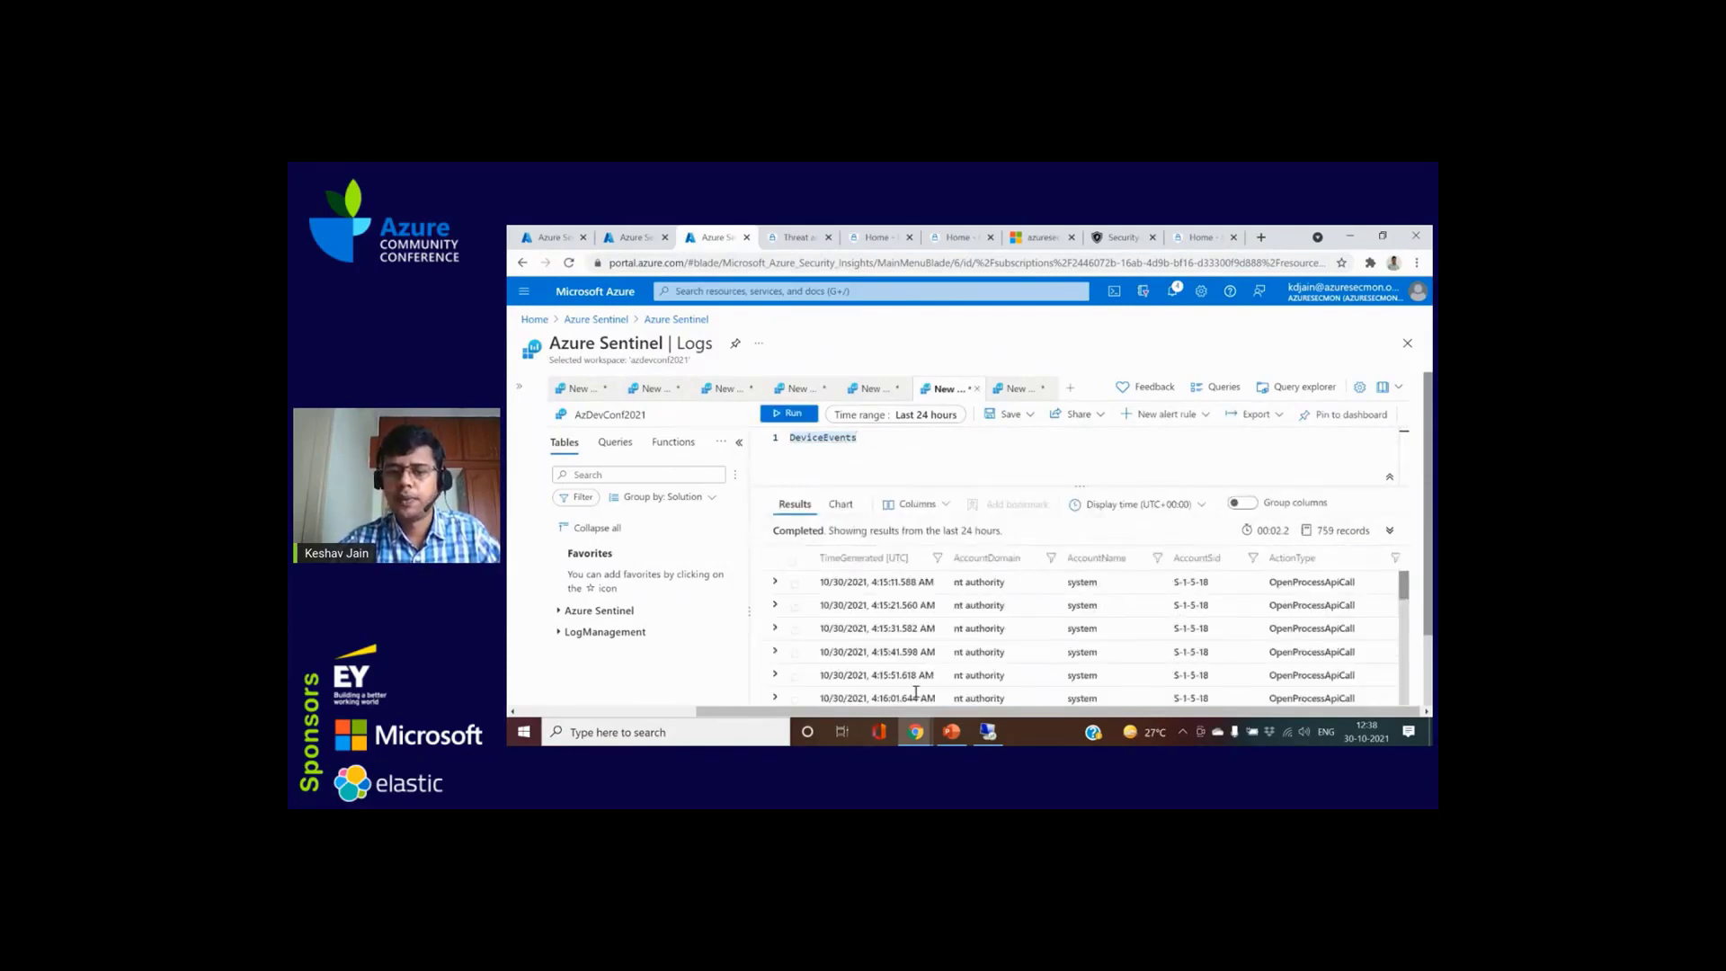
{"action": "scroll", "coordinate": [1325, 583], "scroll_direction": "down", "scroll_amount": 3}
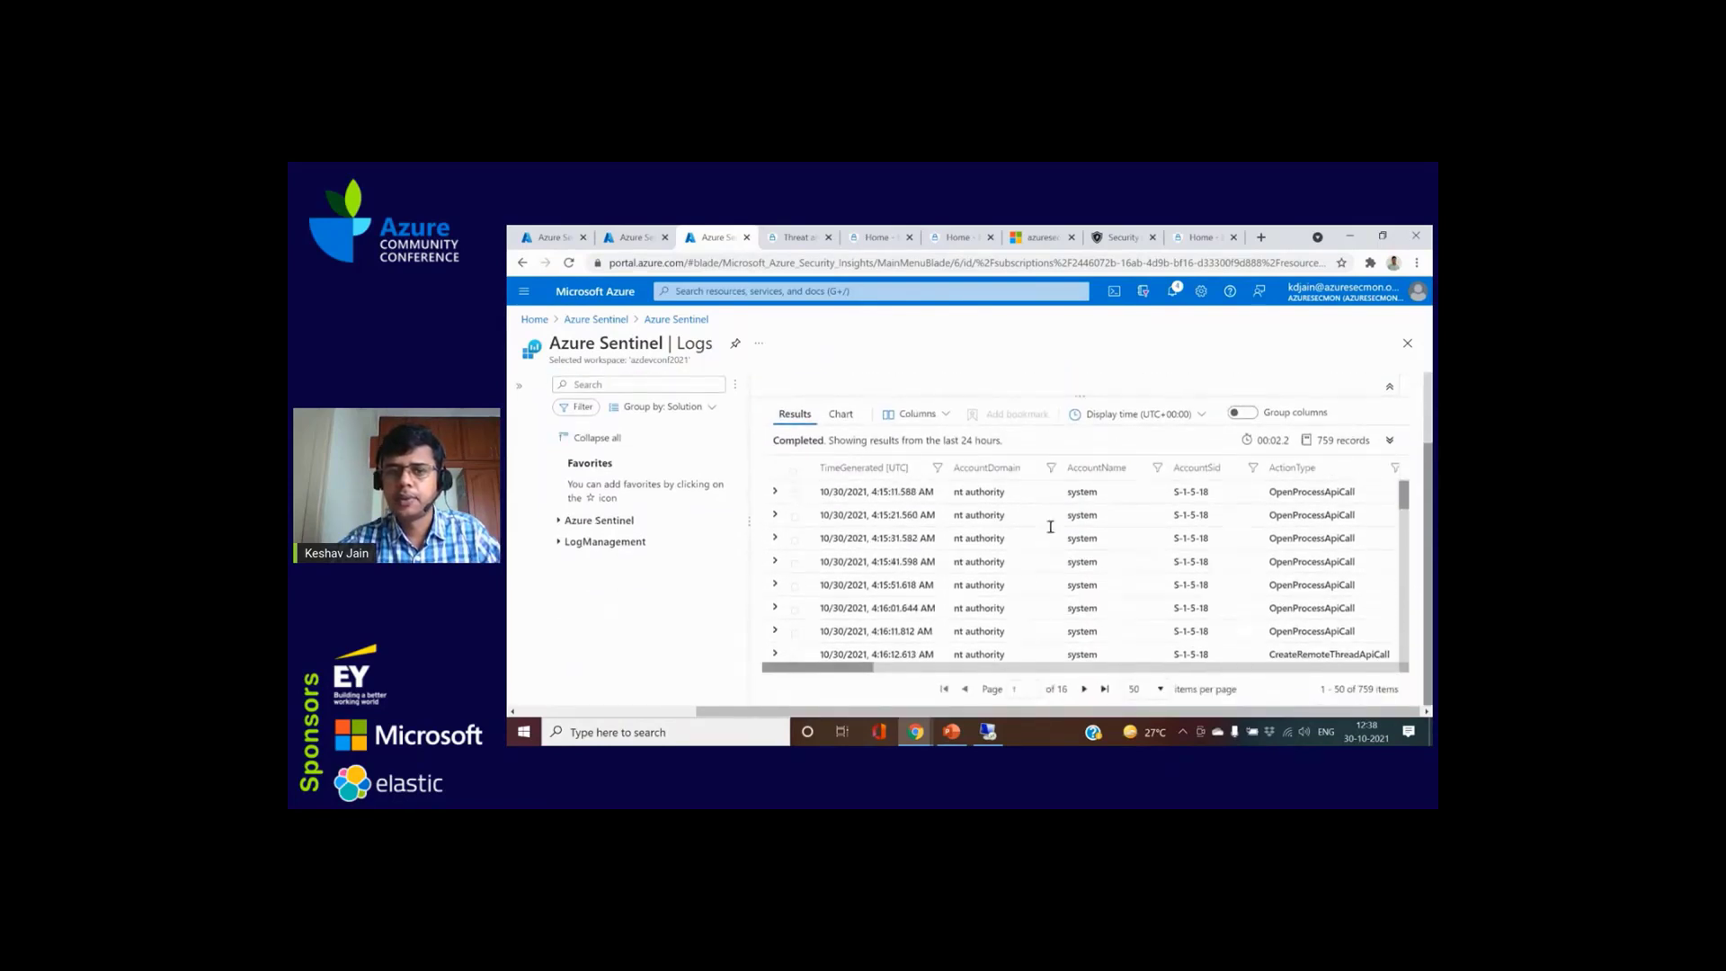
{"action": "scroll", "coordinate": [1358, 523], "scroll_direction": "up", "scroll_amount": 3}
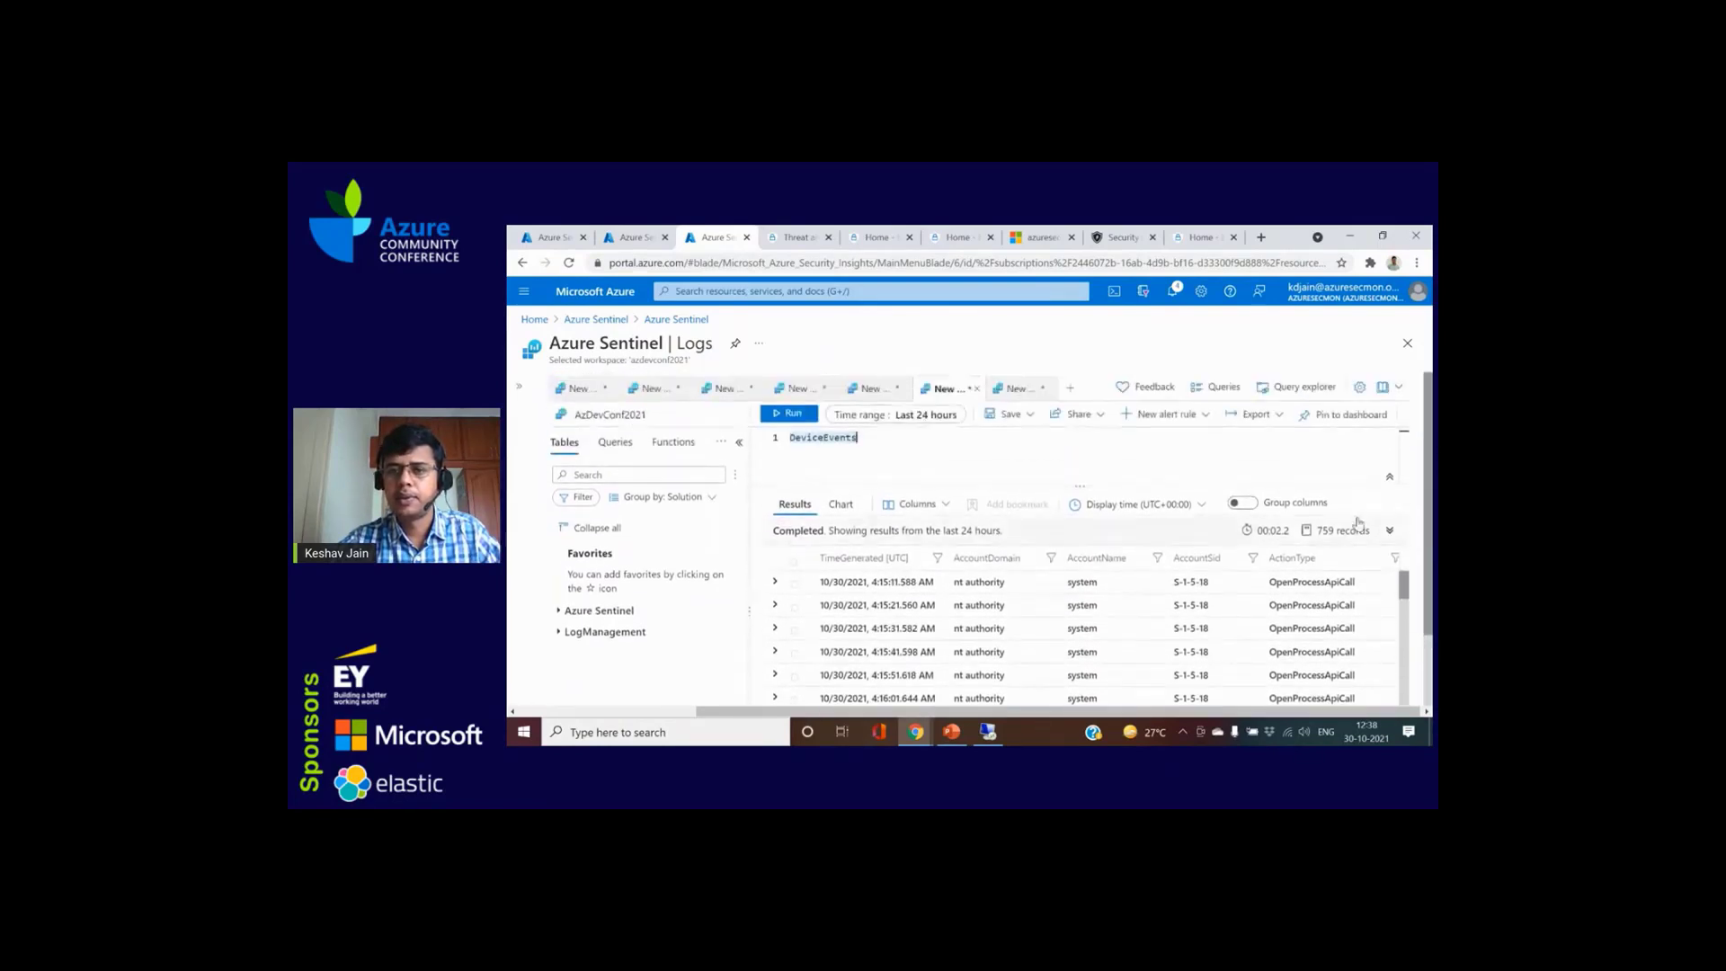
{"action": "left_click", "coordinate": [870, 388]}
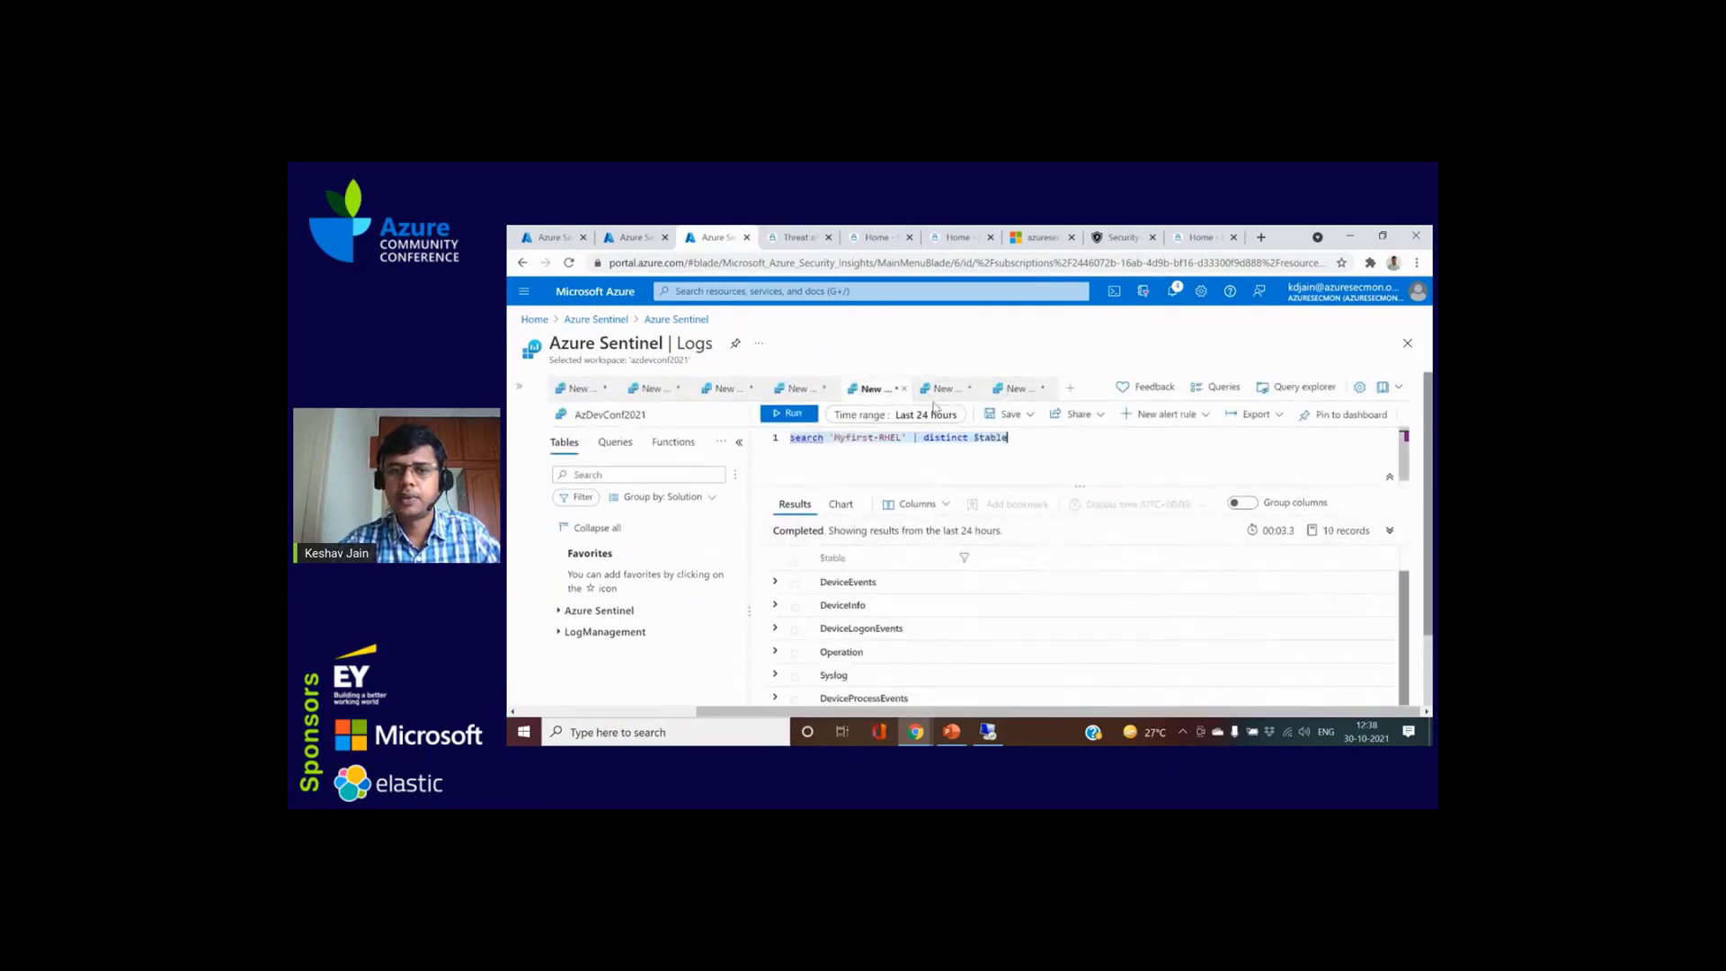
Step: Turn the table search into DeviceInfo | search 'Myfirst-RHEL' without the distinct clause and run it
{"action": "double_click", "coordinate": [853, 607]}
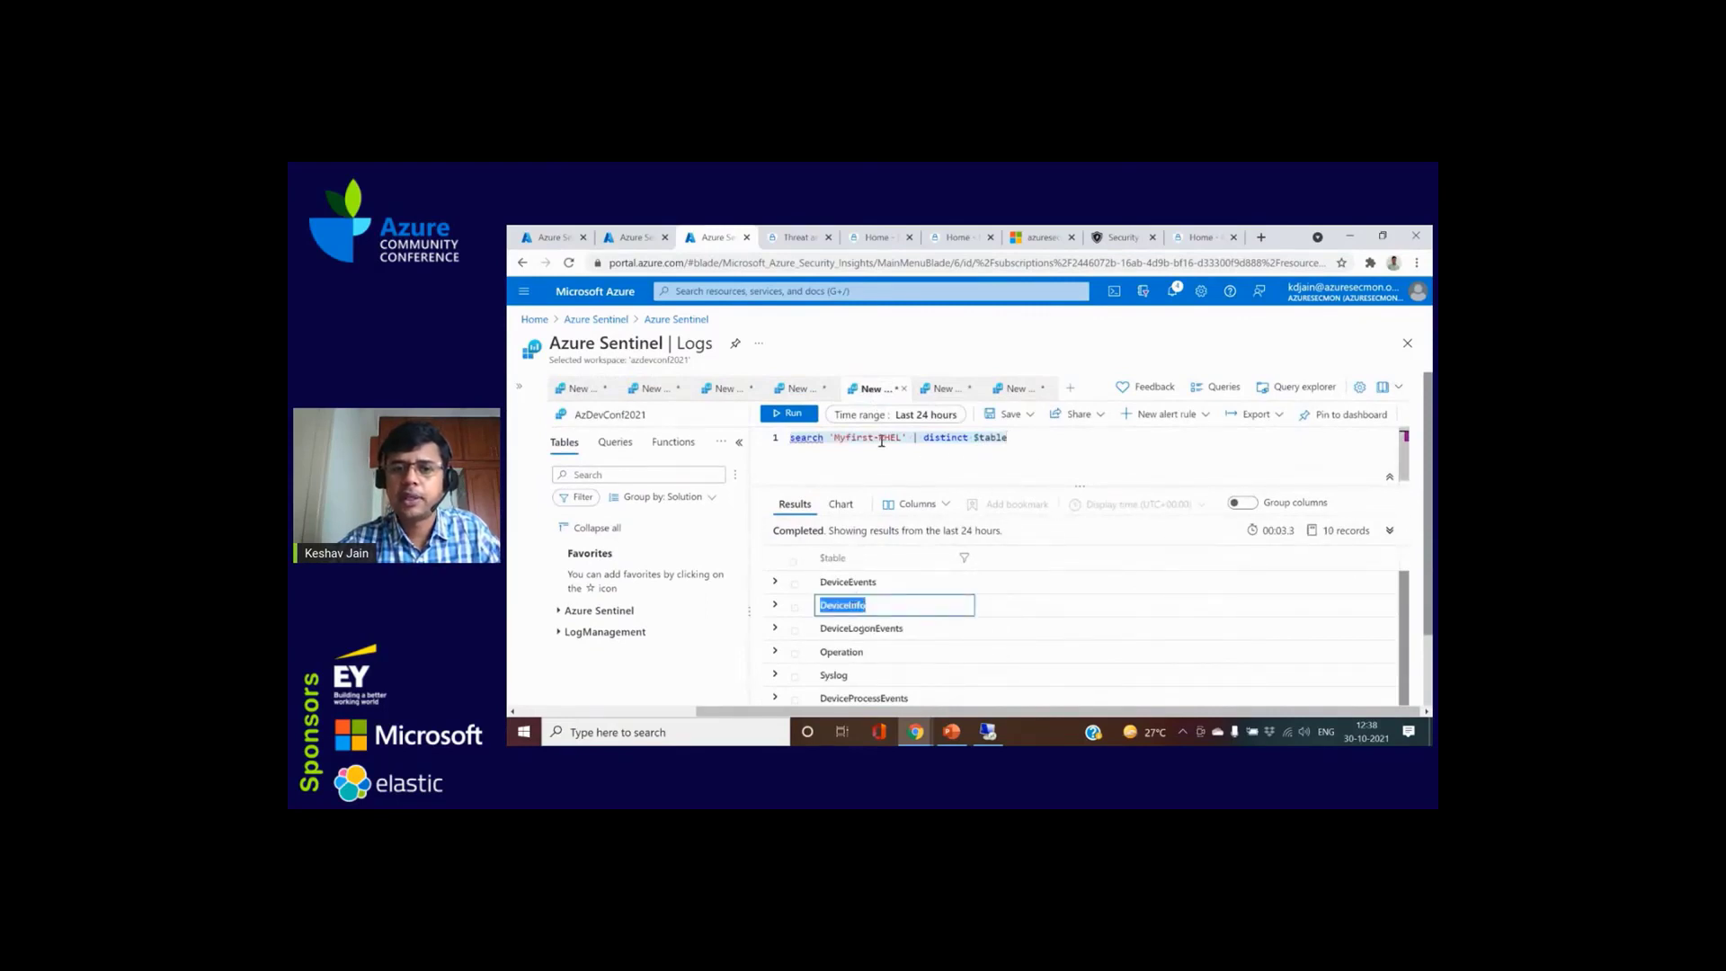
{"action": "left_click", "coordinate": [796, 439]}
{"action": "key", "text": "ctrl+v"}
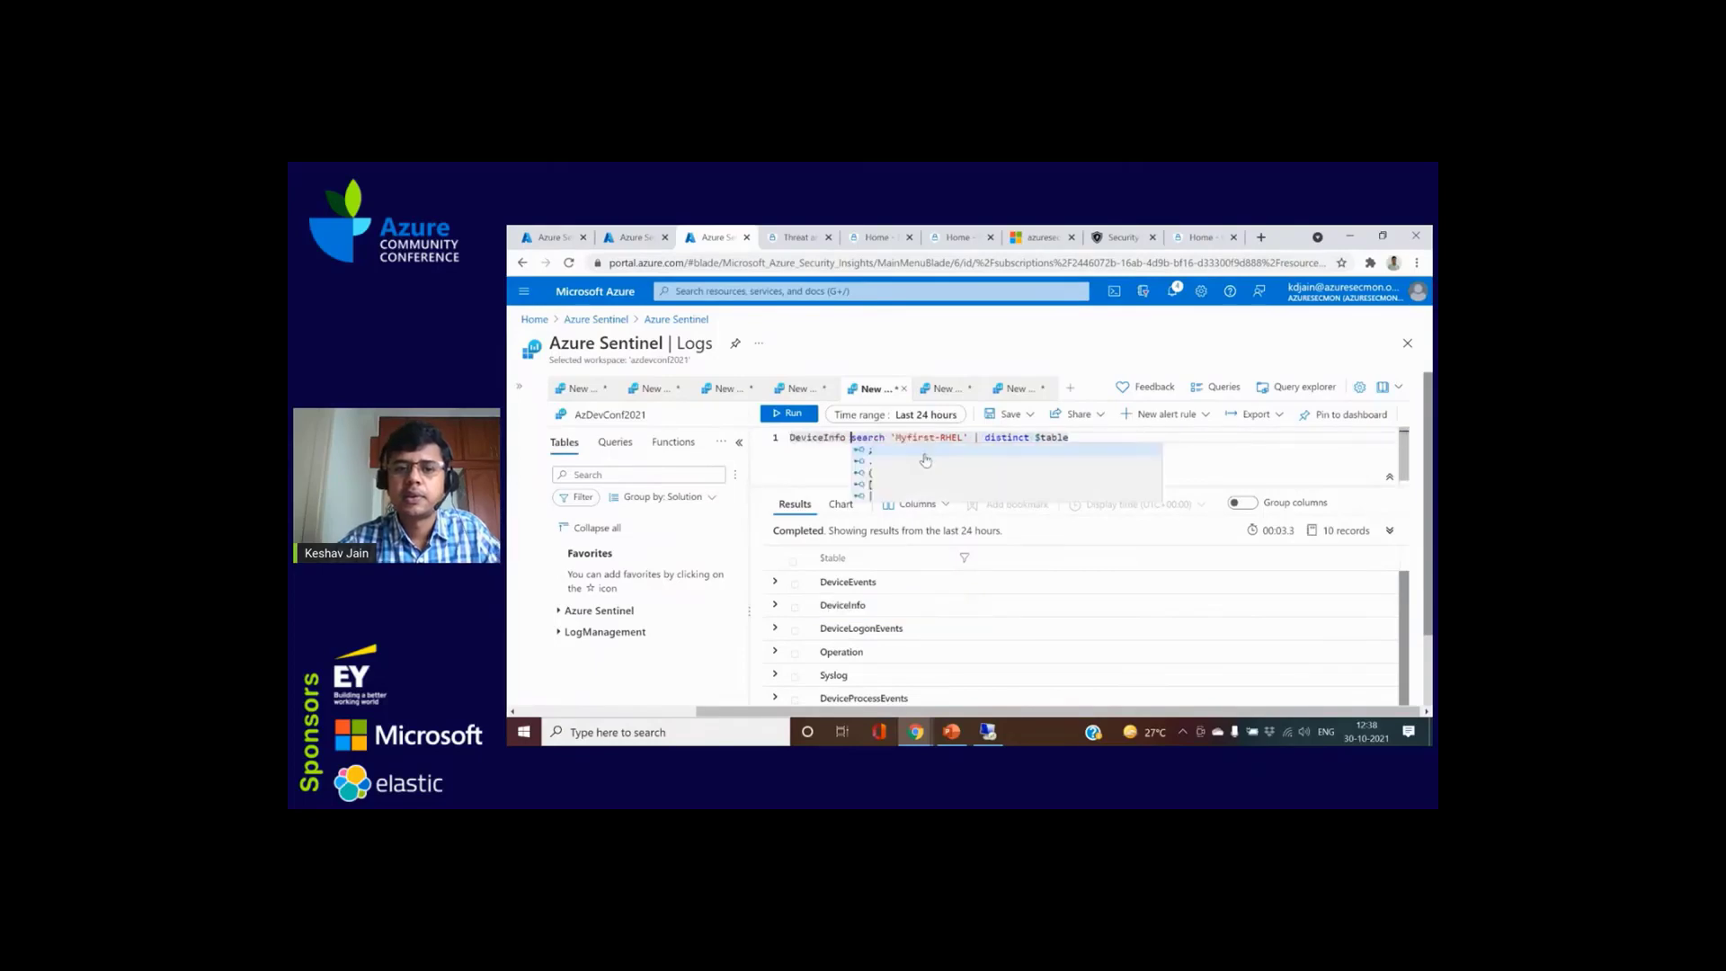
{"action": "type", "text": "|"}
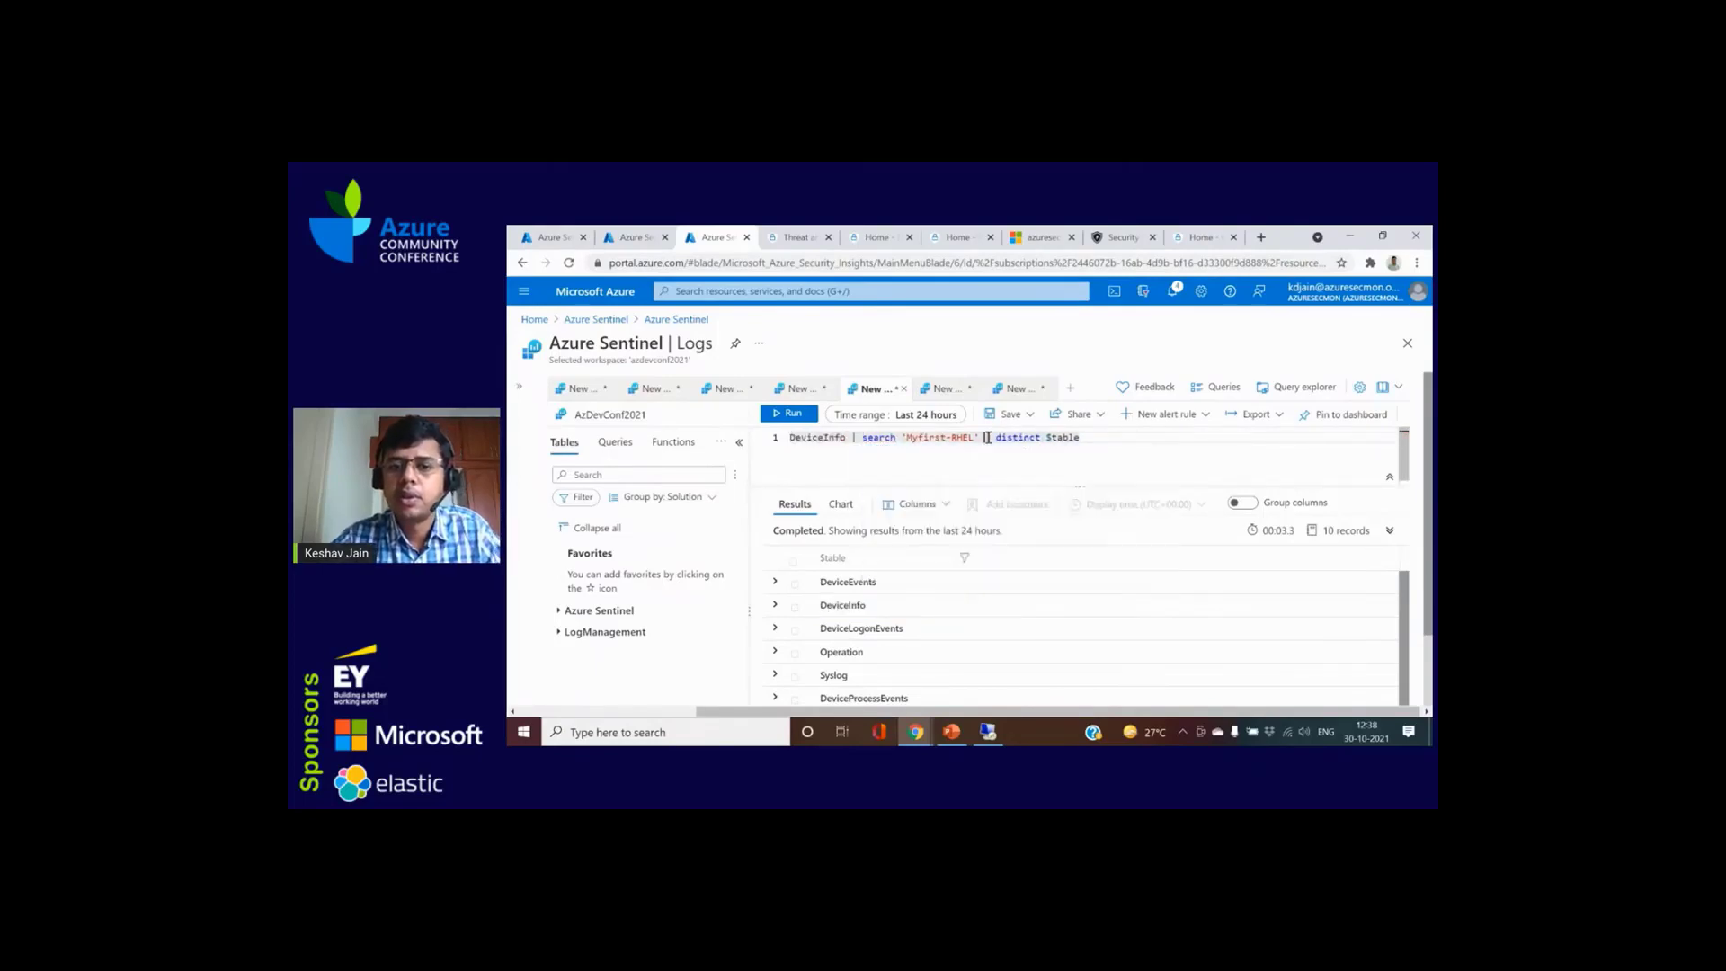
{"action": "left_click_drag", "start_coordinate": [982, 440], "coordinate": [1197, 435]}
{"action": "key", "text": "BackSpace"}
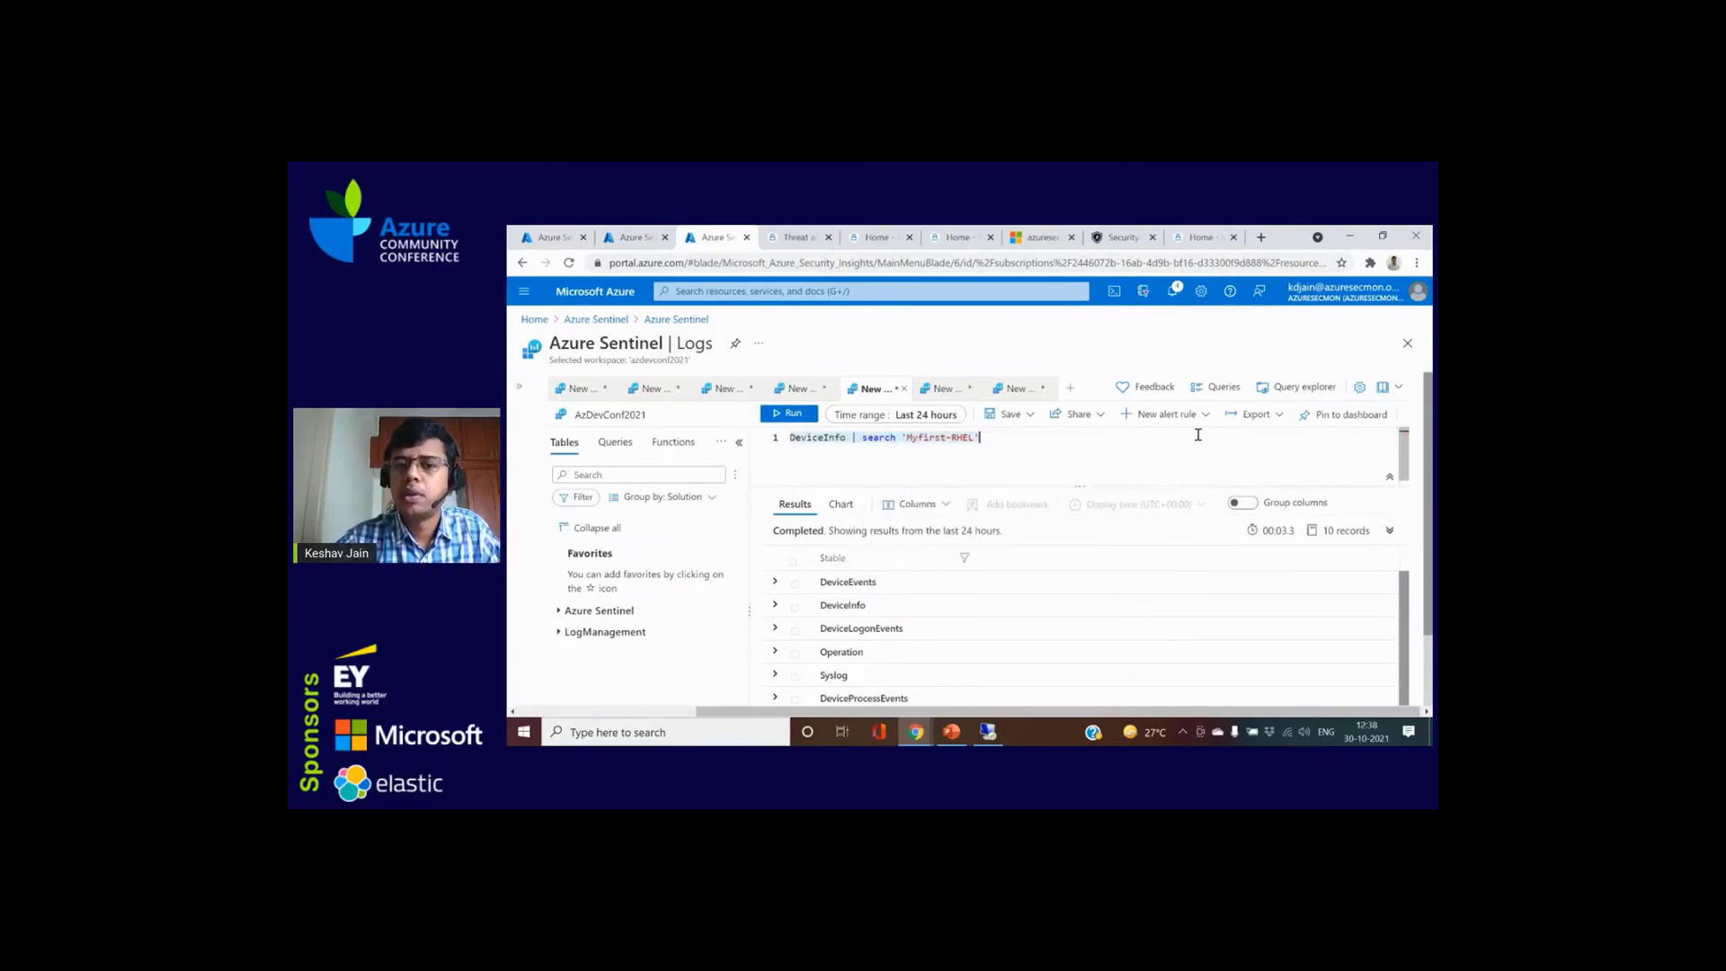
{"action": "key", "text": "shift+Return"}
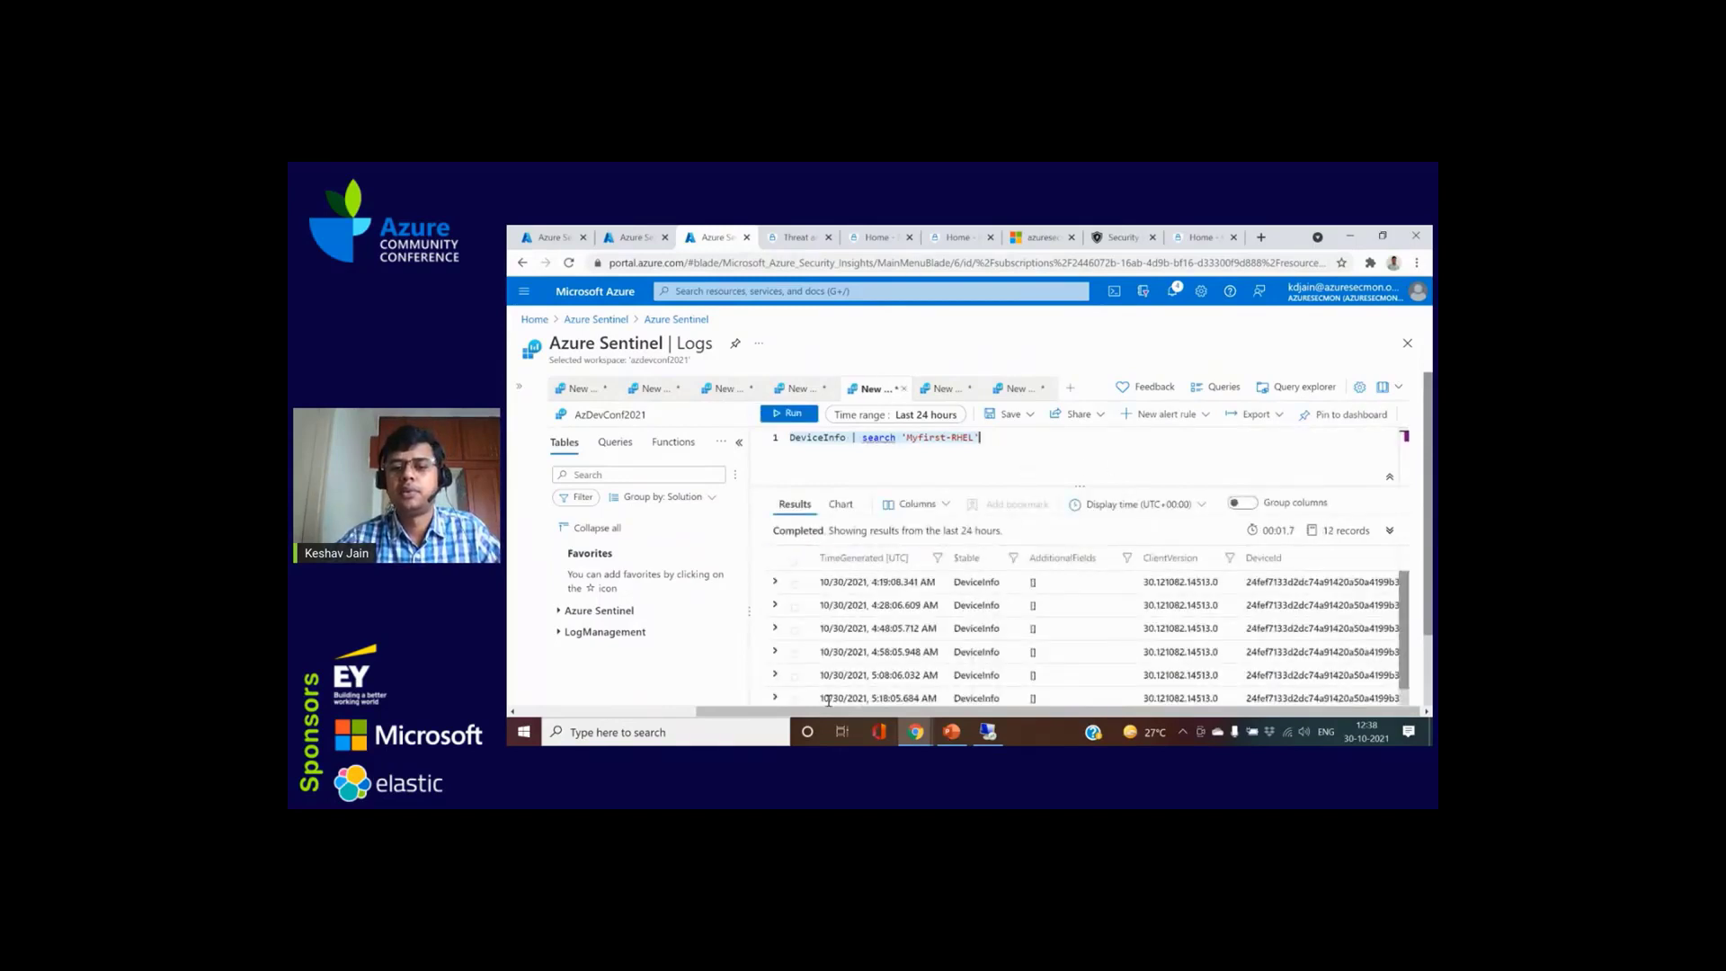
Step: Expand the first DeviceInfo record and examine its device name, operating system, public IP and timestamp fields
{"action": "left_click", "coordinate": [773, 582]}
{"action": "scroll", "coordinate": [899, 633], "scroll_direction": "down", "scroll_amount": 2}
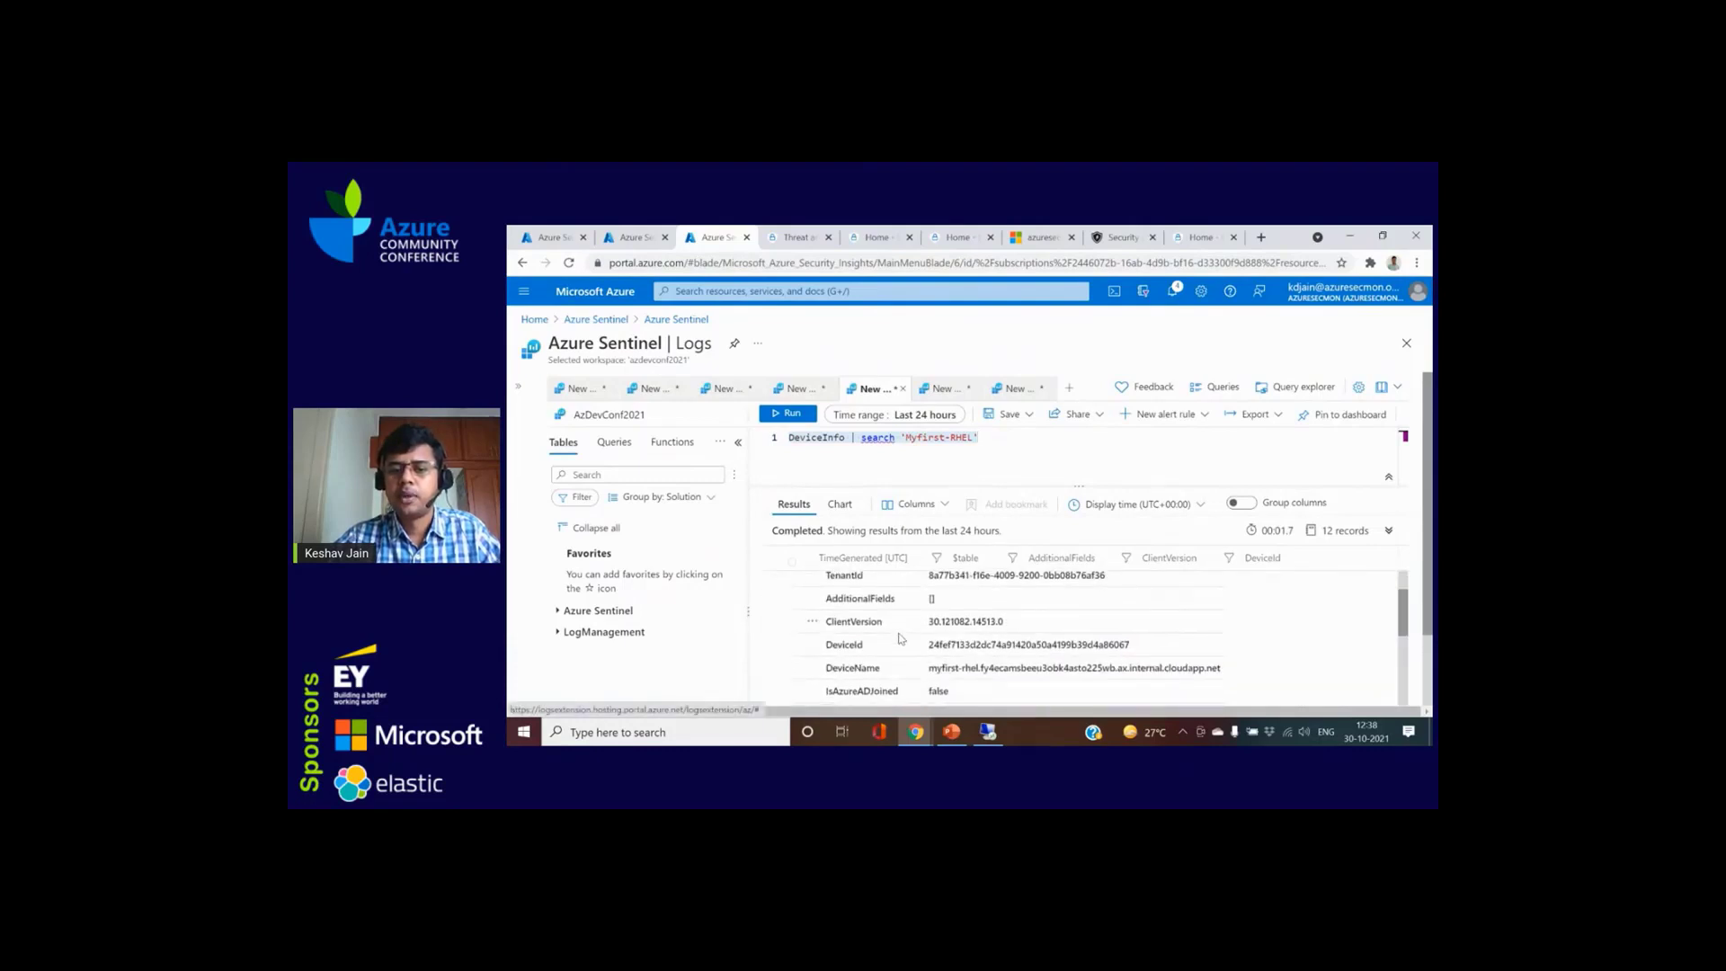
{"action": "scroll", "coordinate": [900, 638], "scroll_direction": "down", "scroll_amount": 5}
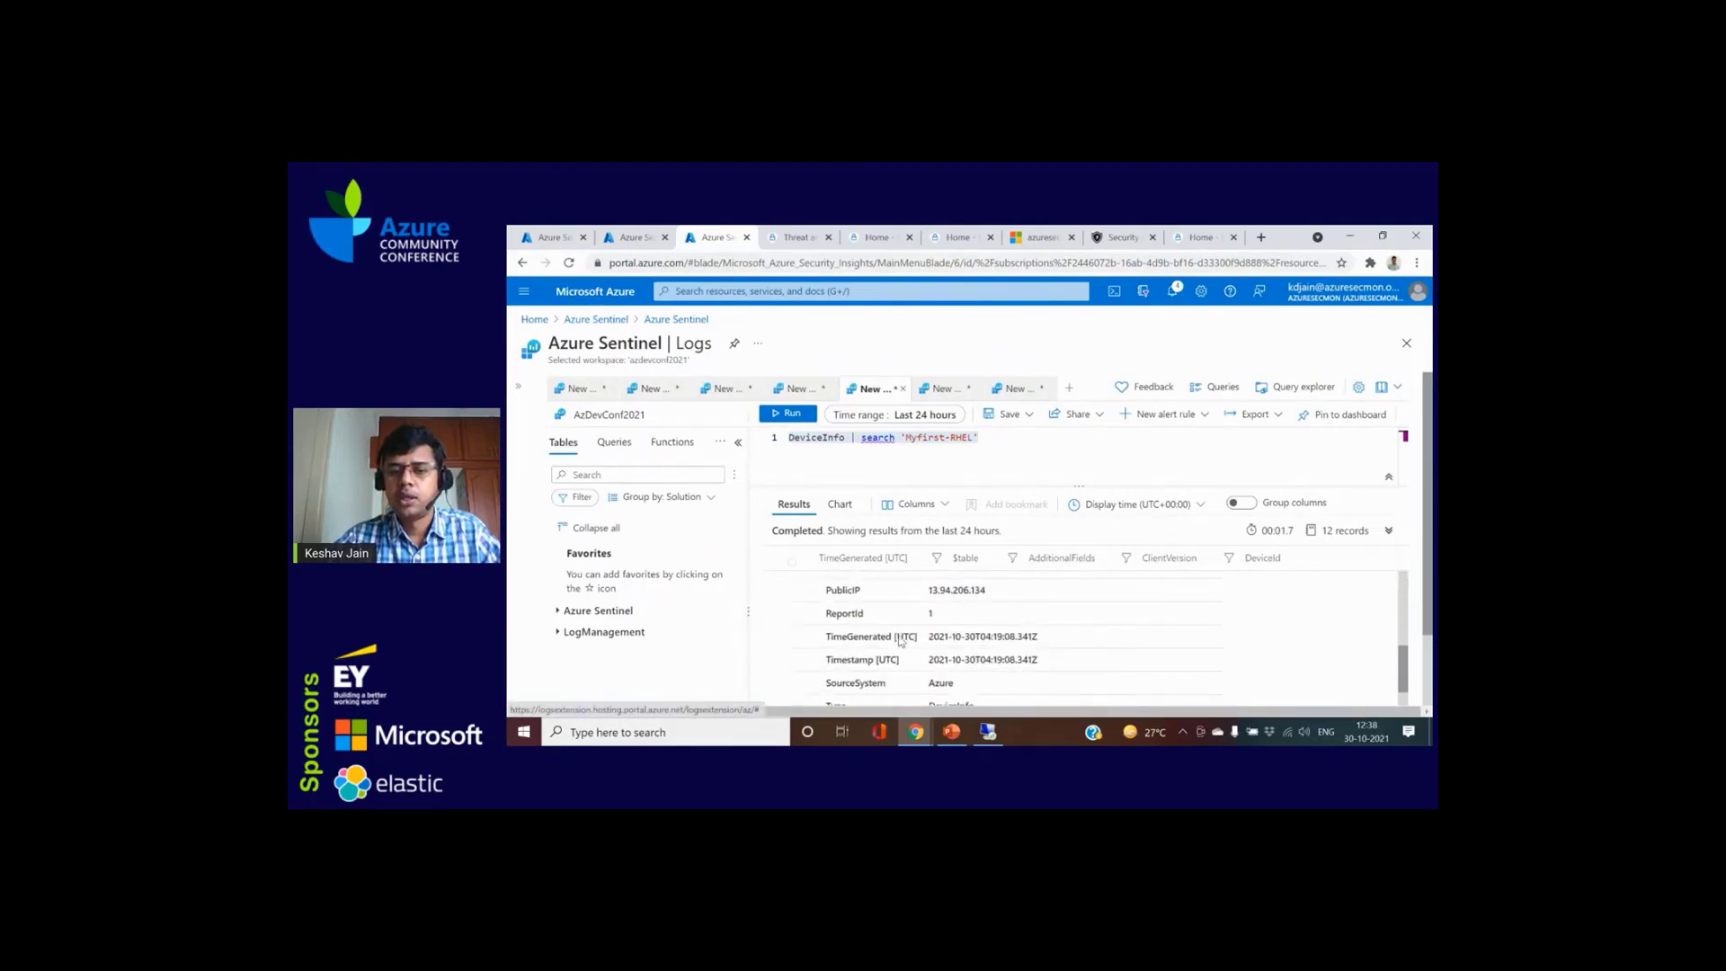
{"action": "scroll", "coordinate": [899, 640], "scroll_direction": "down", "scroll_amount": 2}
{"action": "scroll", "coordinate": [899, 641], "scroll_direction": "up", "scroll_amount": 4}
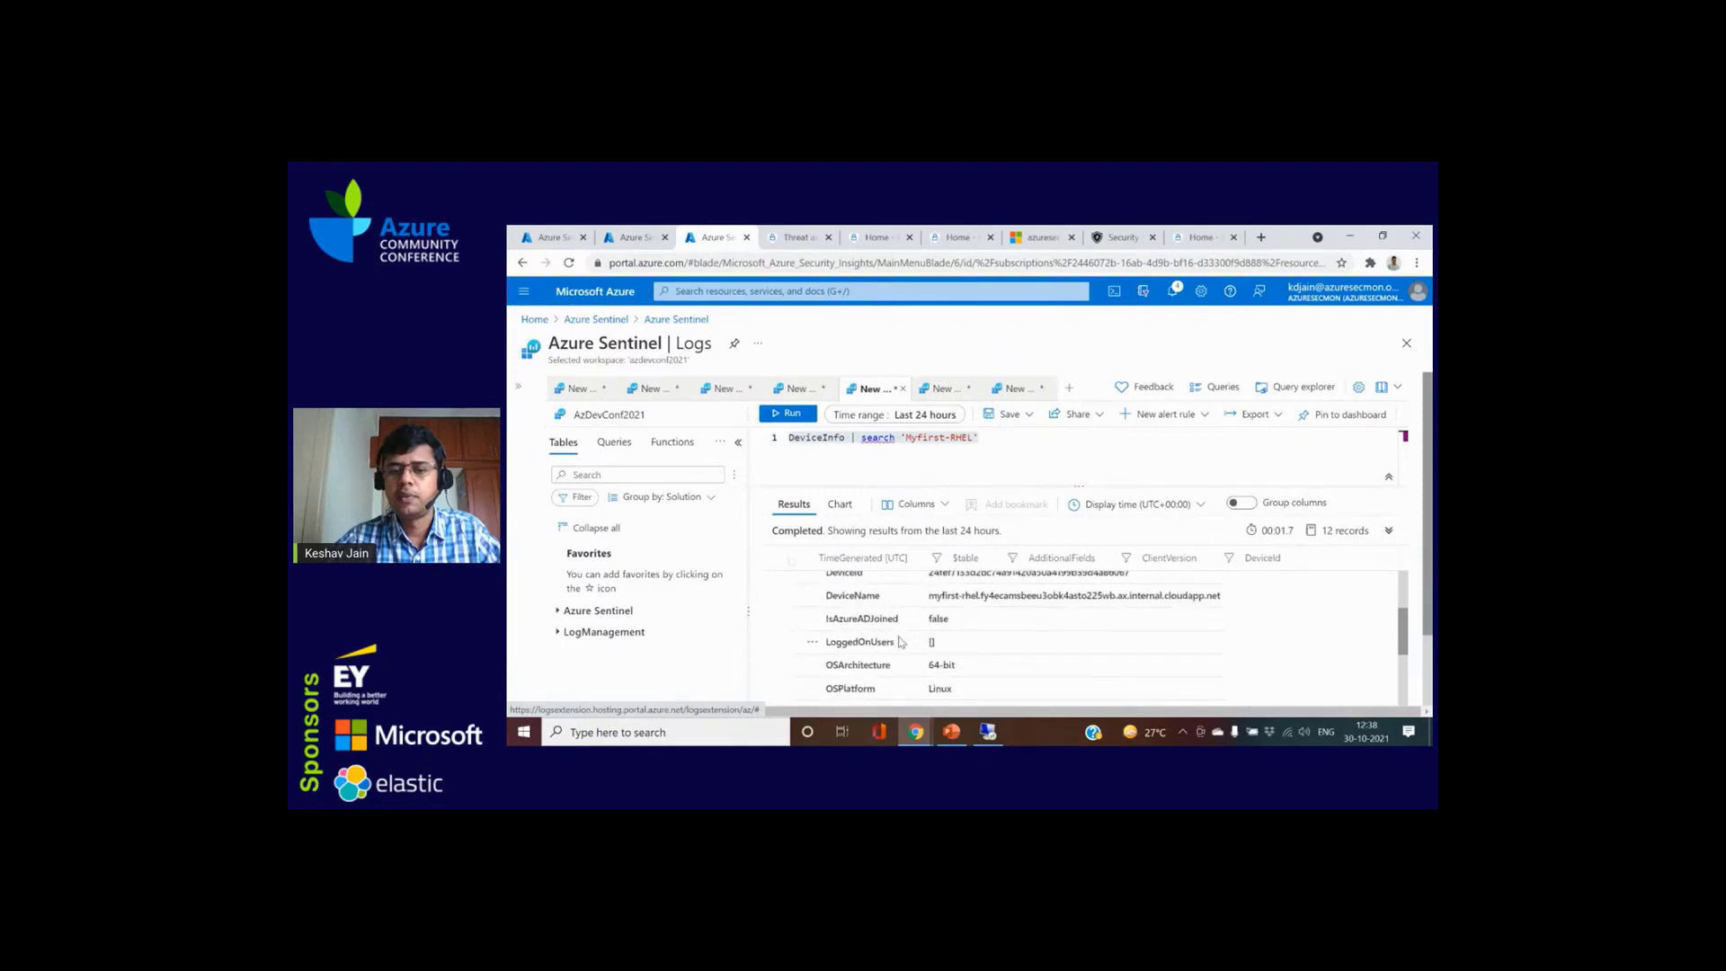
{"action": "scroll", "coordinate": [899, 641], "scroll_direction": "up", "scroll_amount": 3}
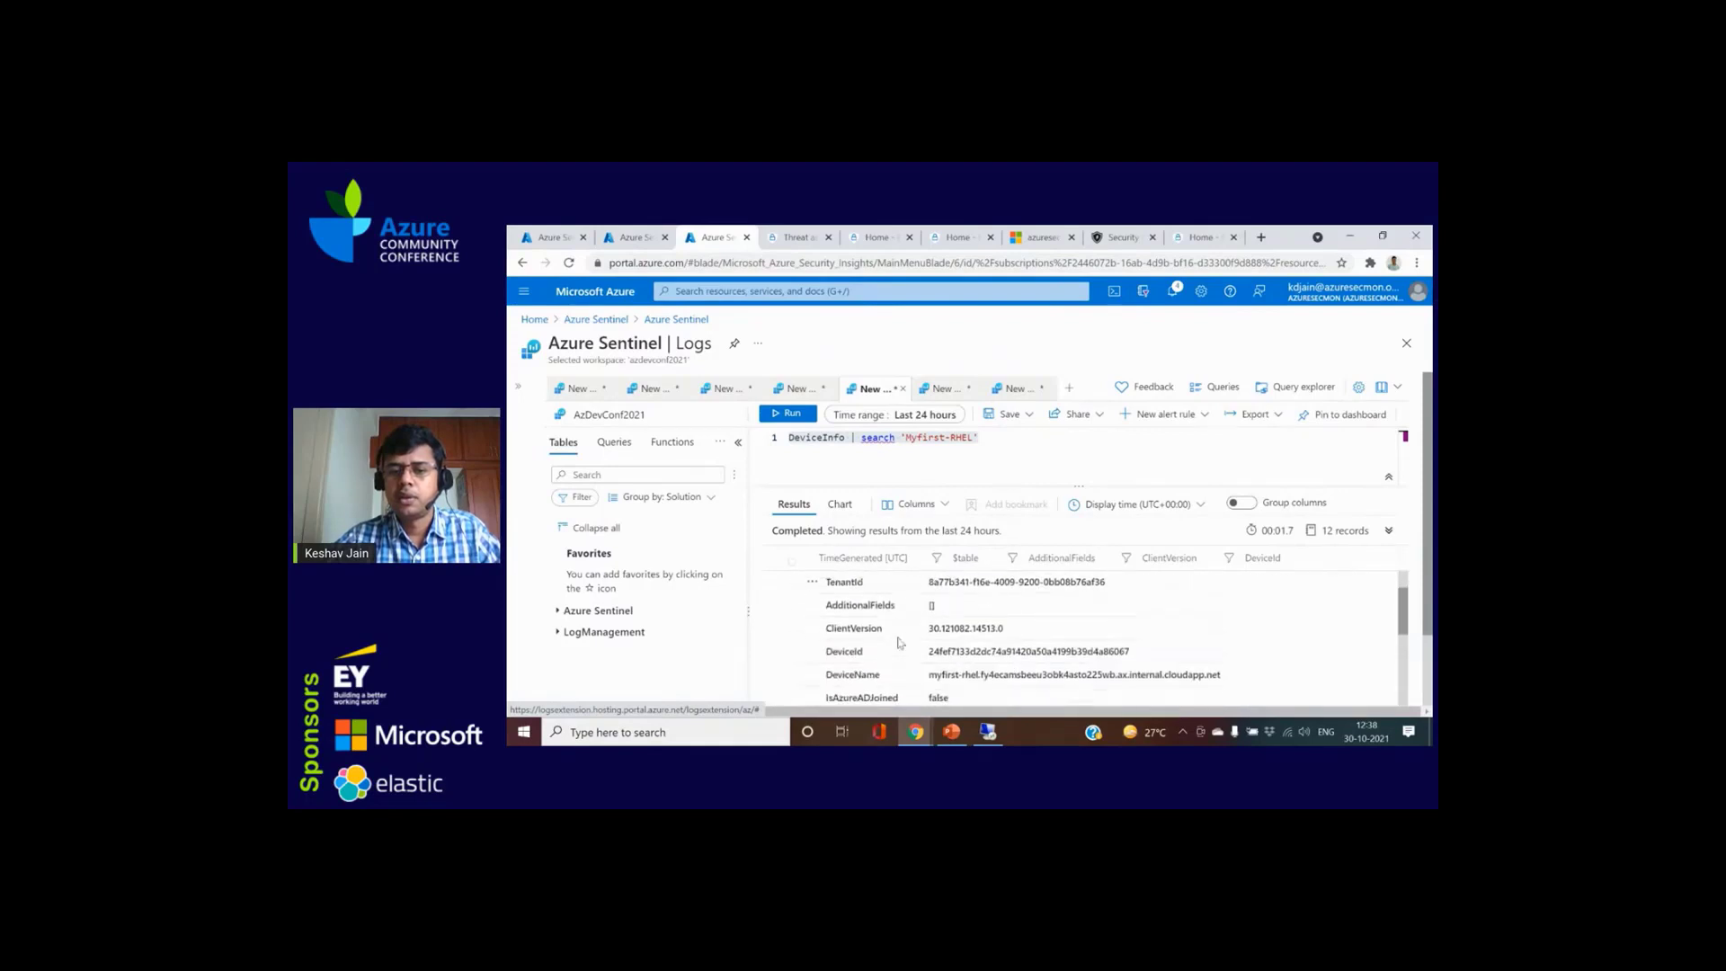
{"action": "scroll", "coordinate": [900, 642], "scroll_direction": "down", "scroll_amount": 1}
{"action": "scroll", "coordinate": [961, 640], "scroll_direction": "down", "scroll_amount": 3}
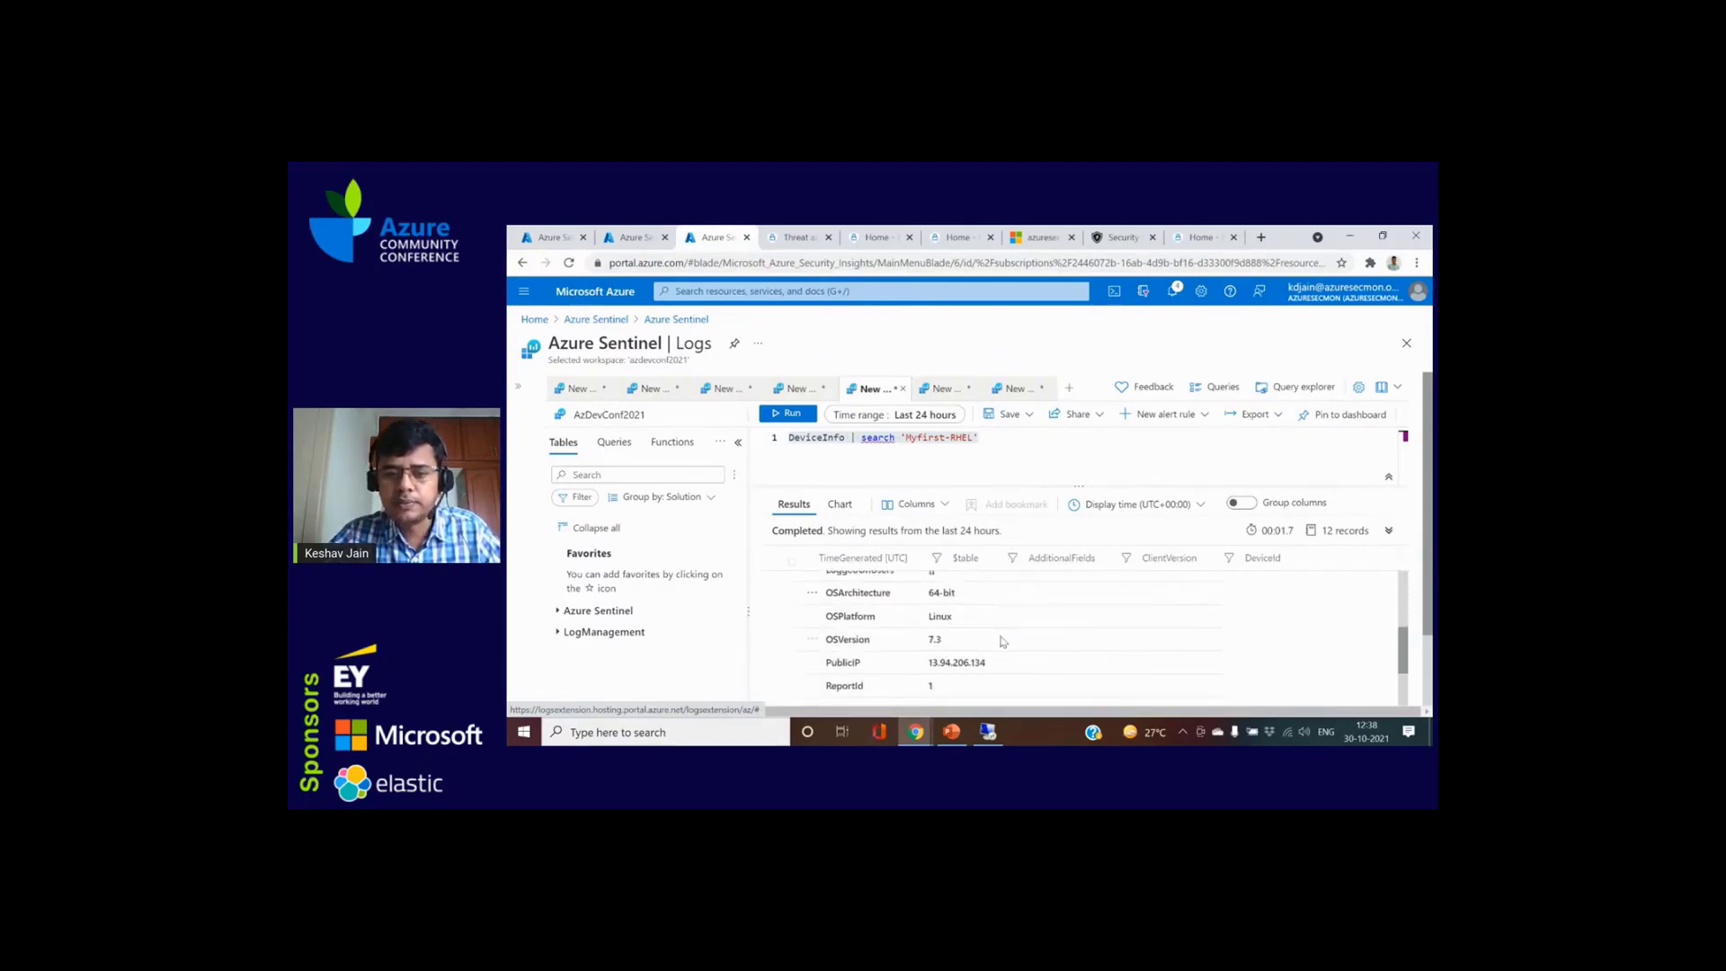
{"action": "scroll", "coordinate": [1000, 639], "scroll_direction": "down", "scroll_amount": 5}
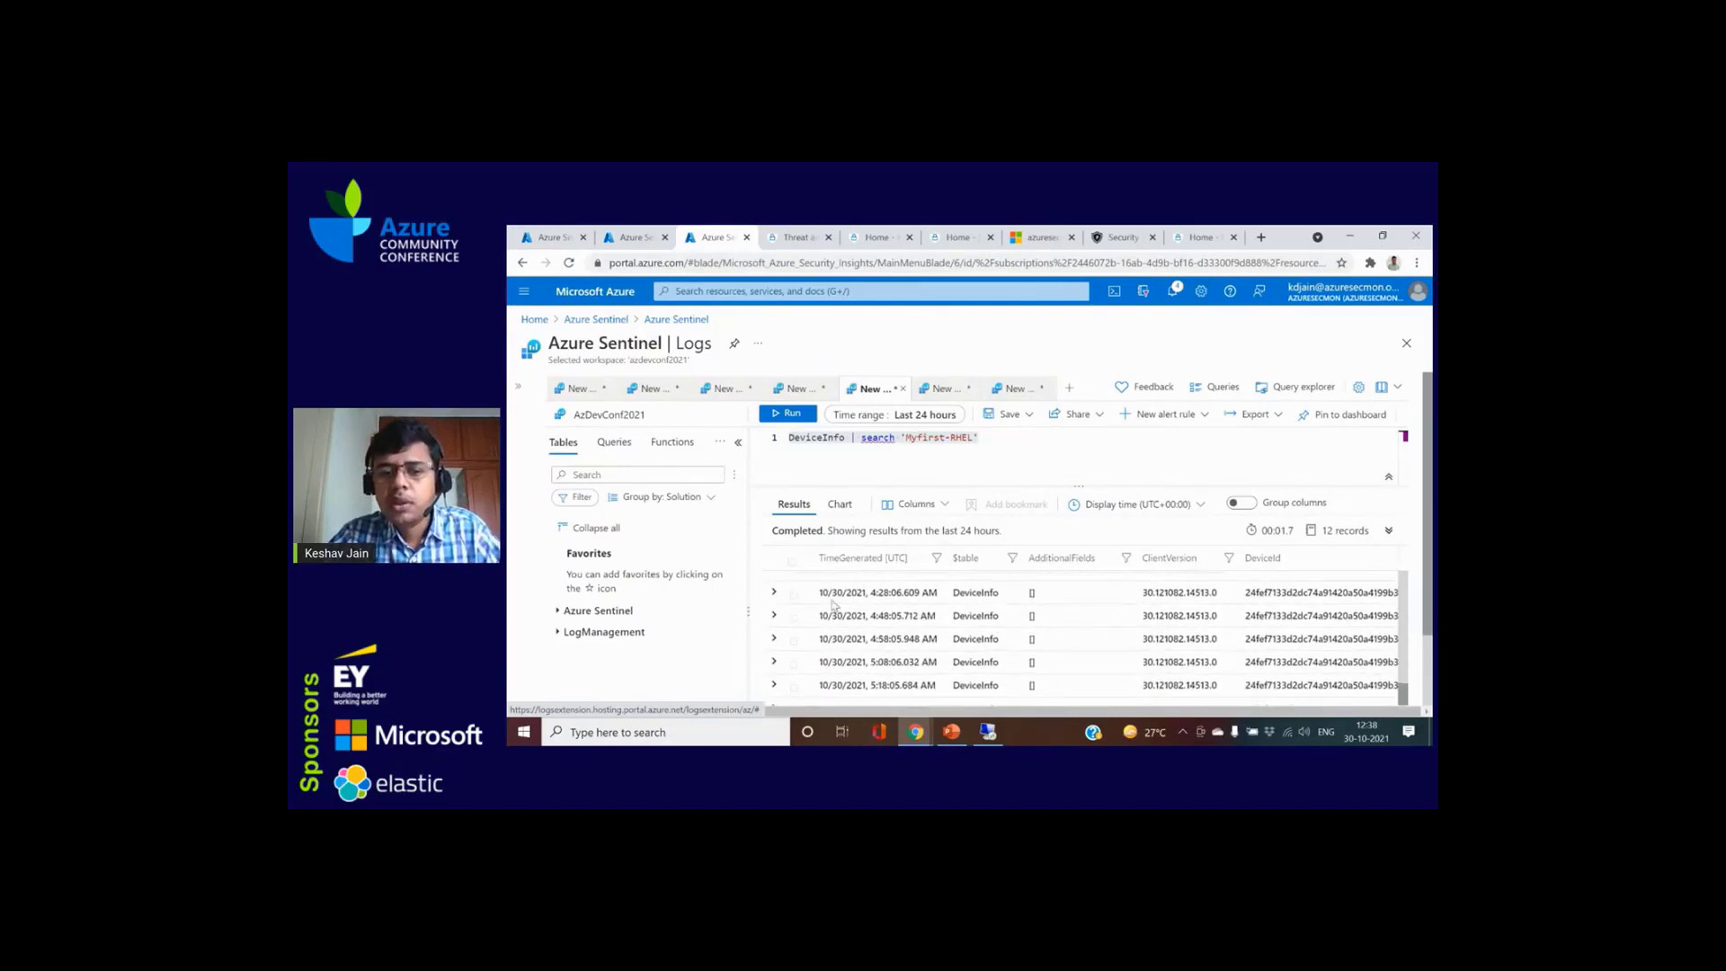
{"action": "scroll", "coordinate": [834, 616], "scroll_direction": "up", "scroll_amount": 5}
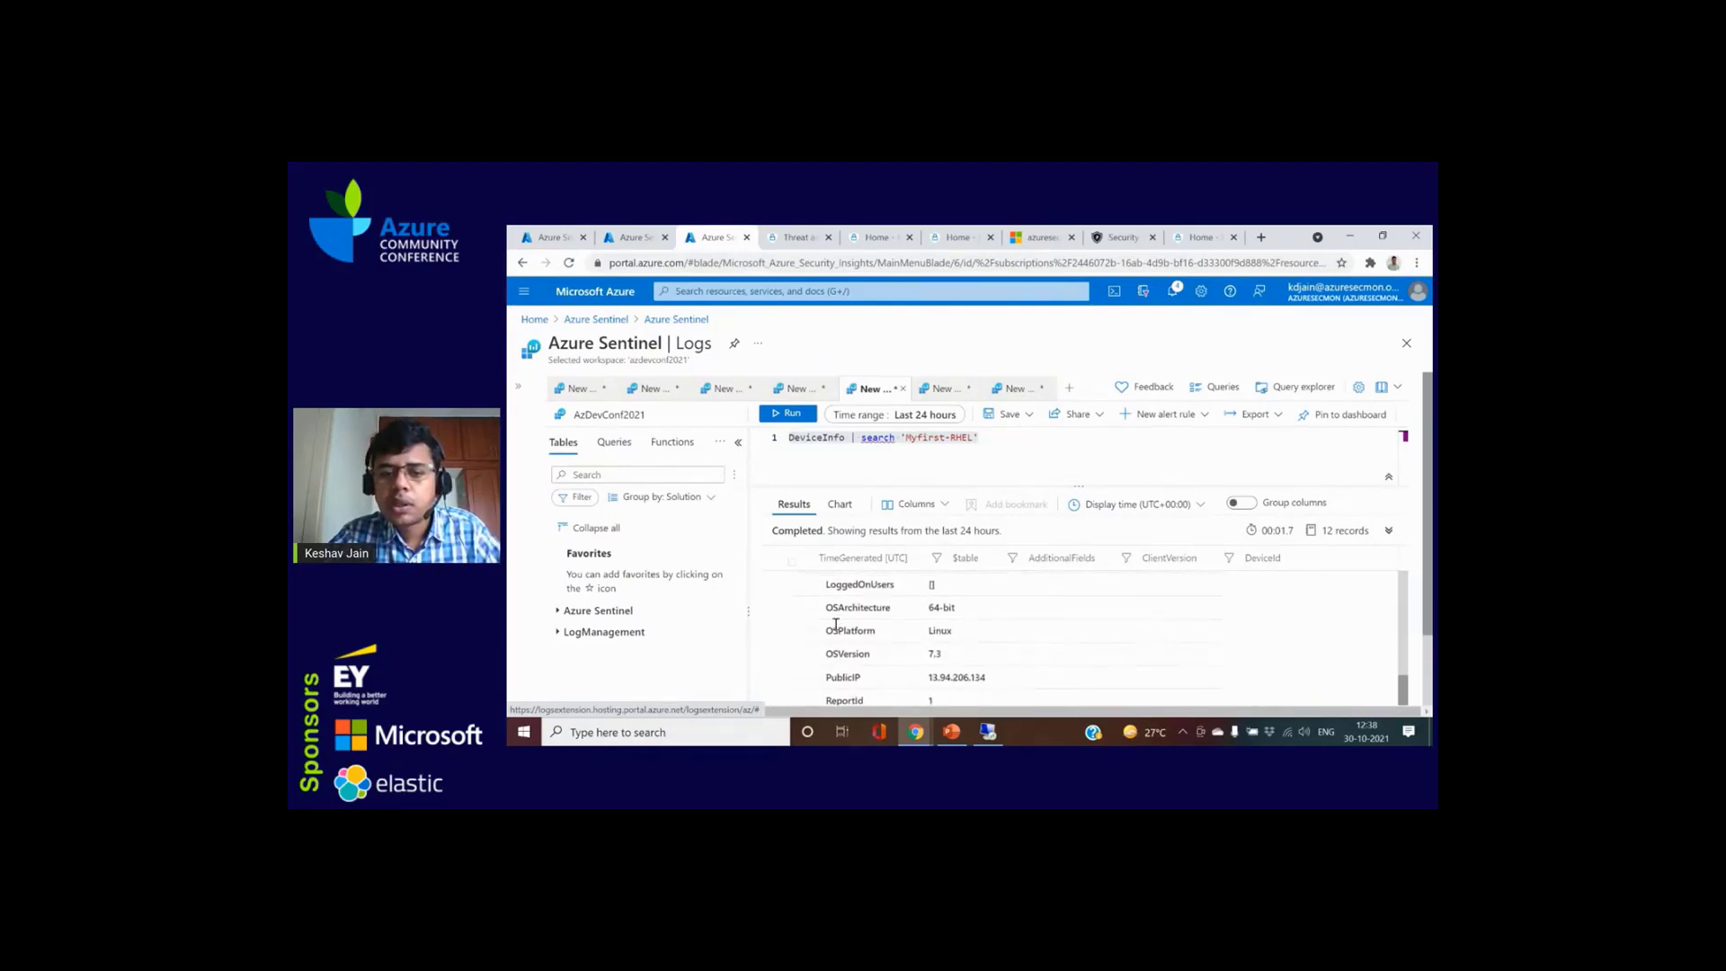
{"action": "scroll", "coordinate": [835, 623], "scroll_direction": "up", "scroll_amount": 3}
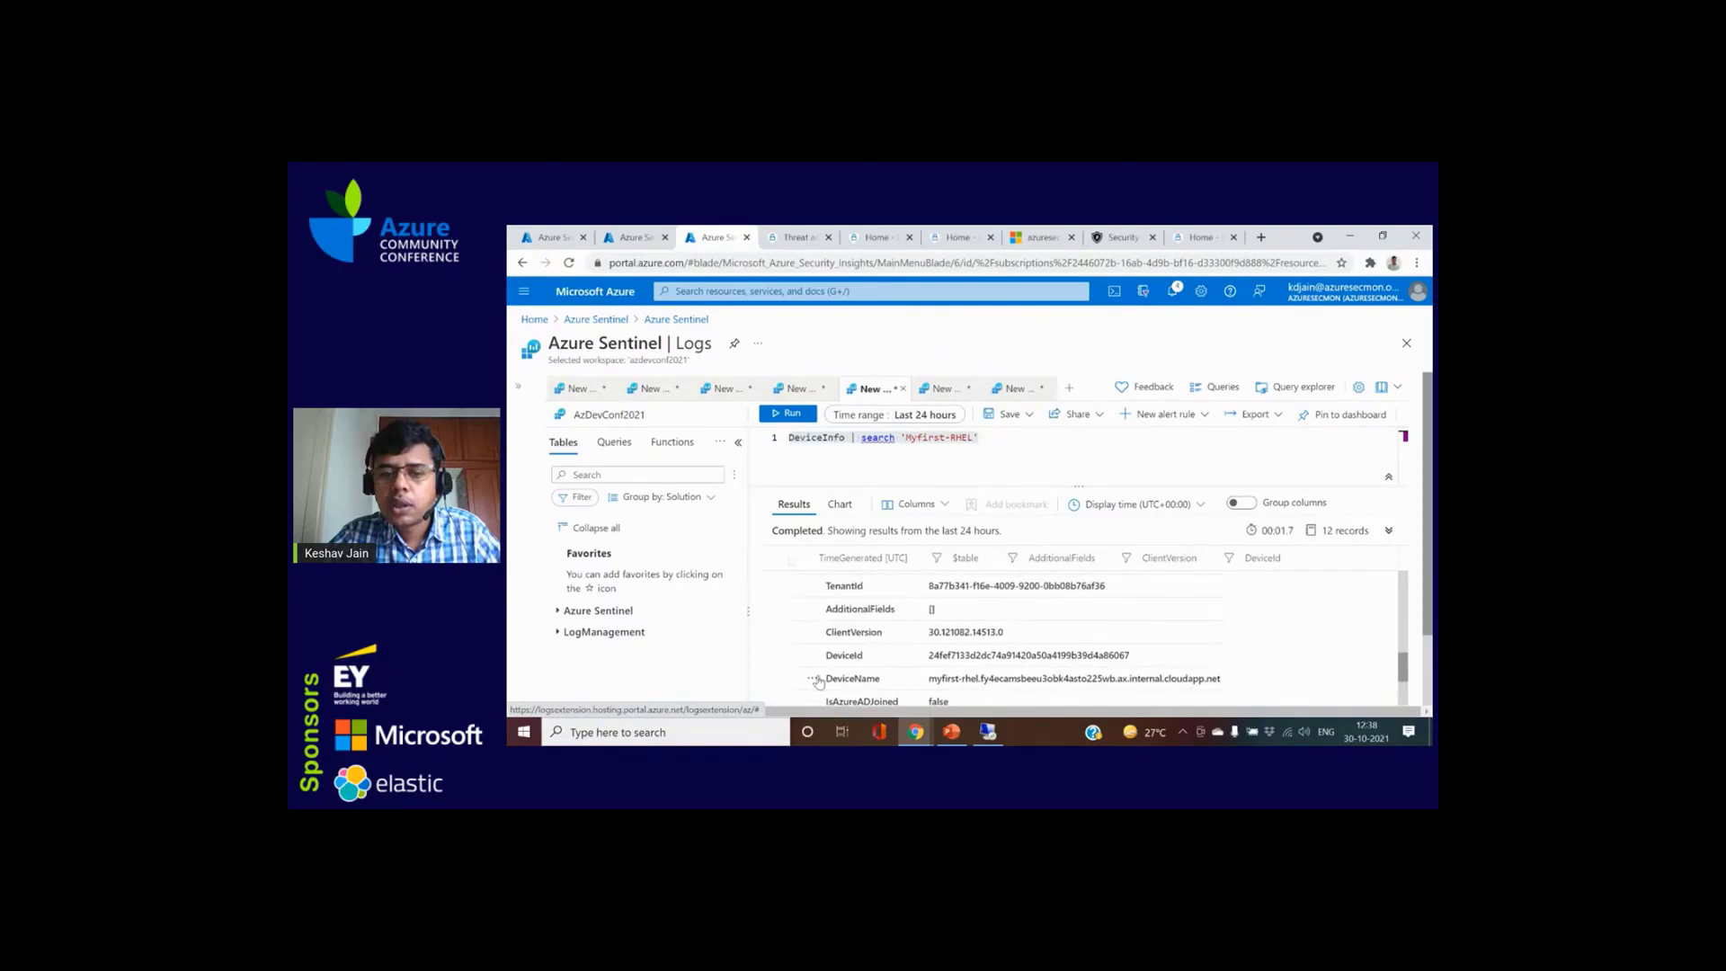
Step: Include the expanded record's DeviceName as a where filter, remove the search clause, and run the DeviceInfo query
{"action": "left_click", "coordinate": [816, 680]}
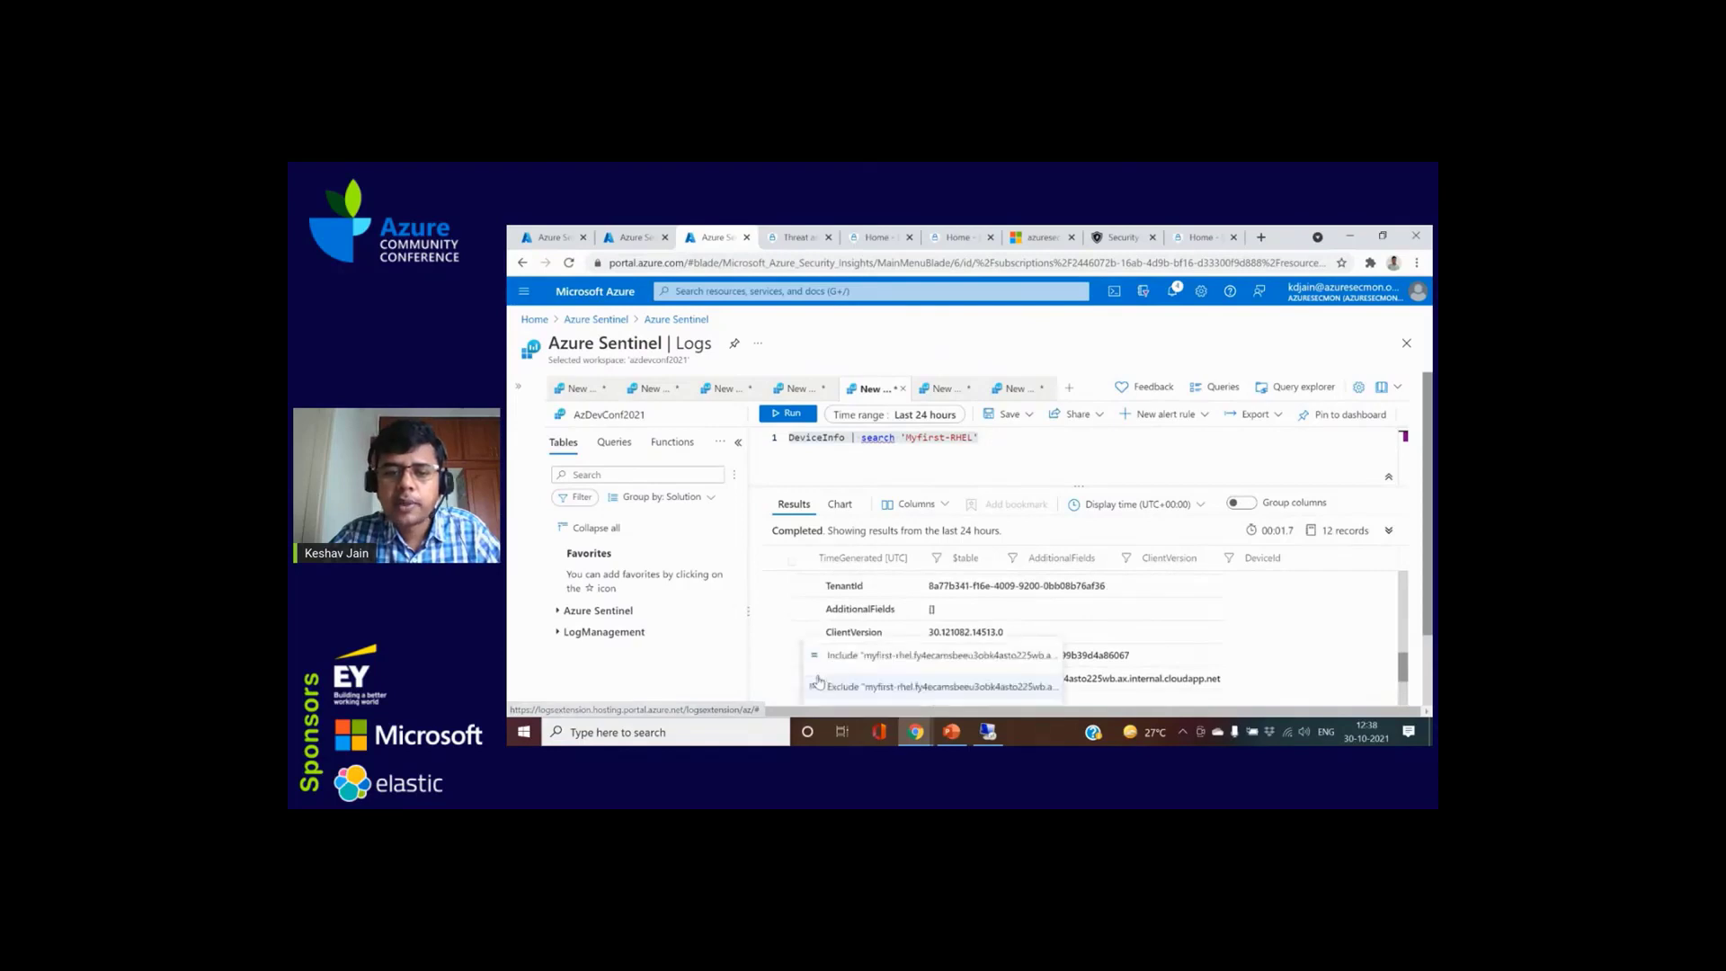
{"action": "left_click", "coordinate": [874, 662]}
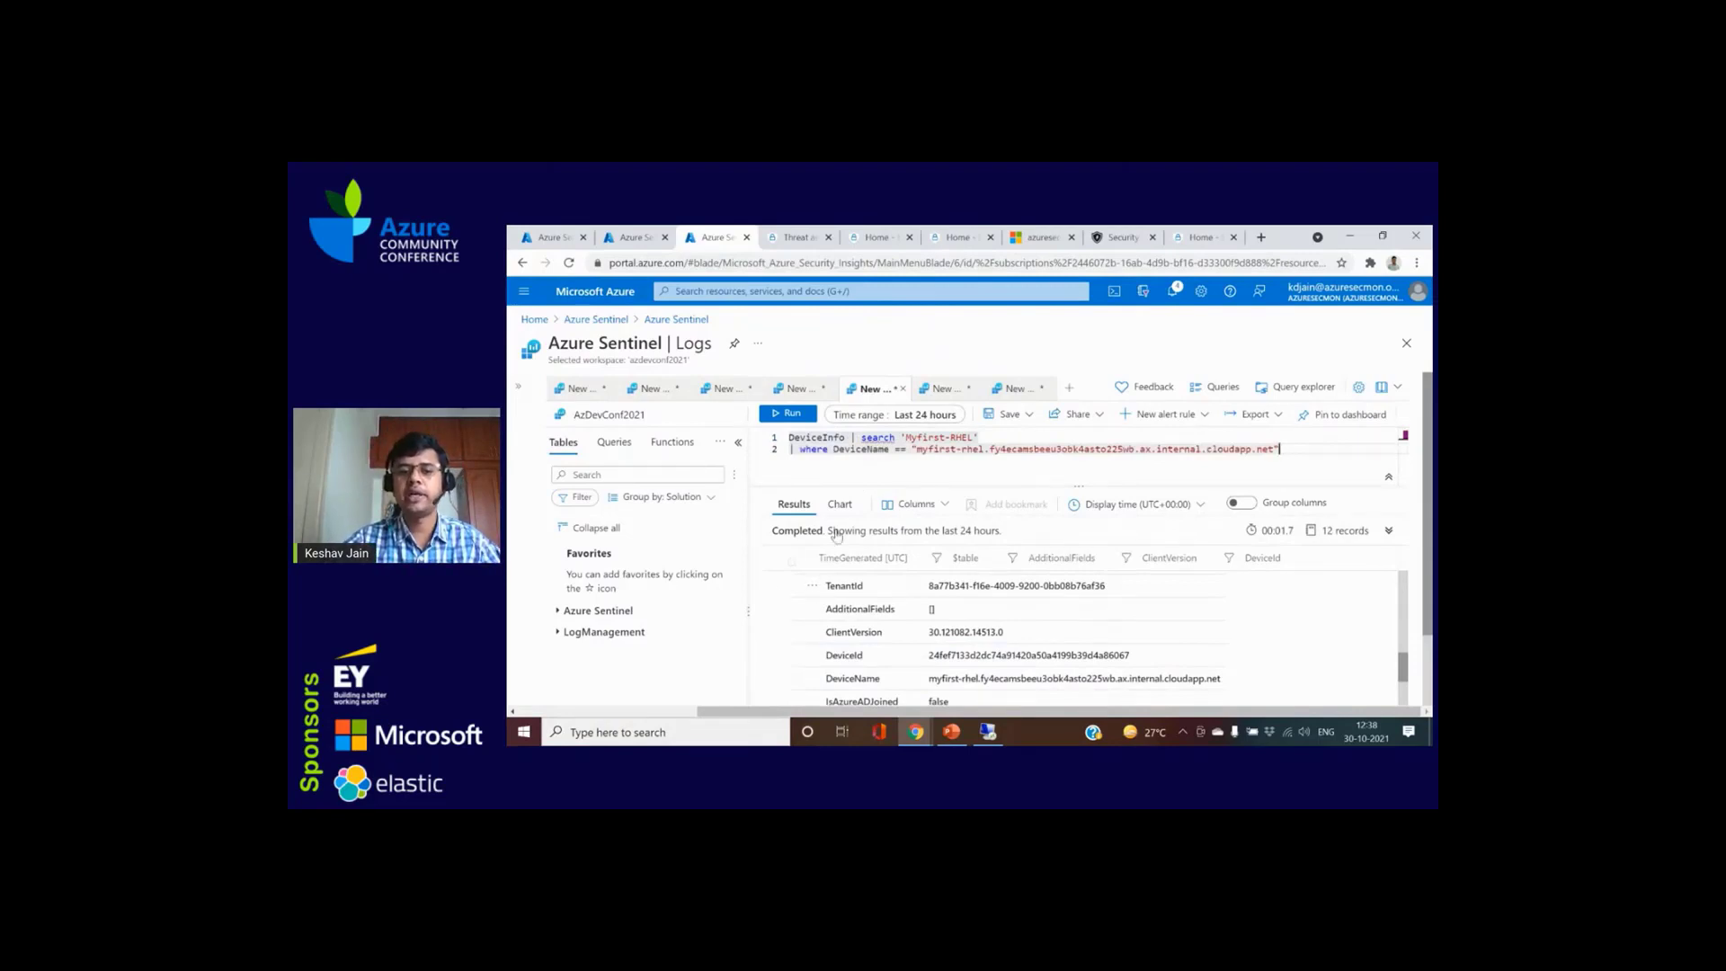
{"action": "left_click", "coordinate": [810, 589]}
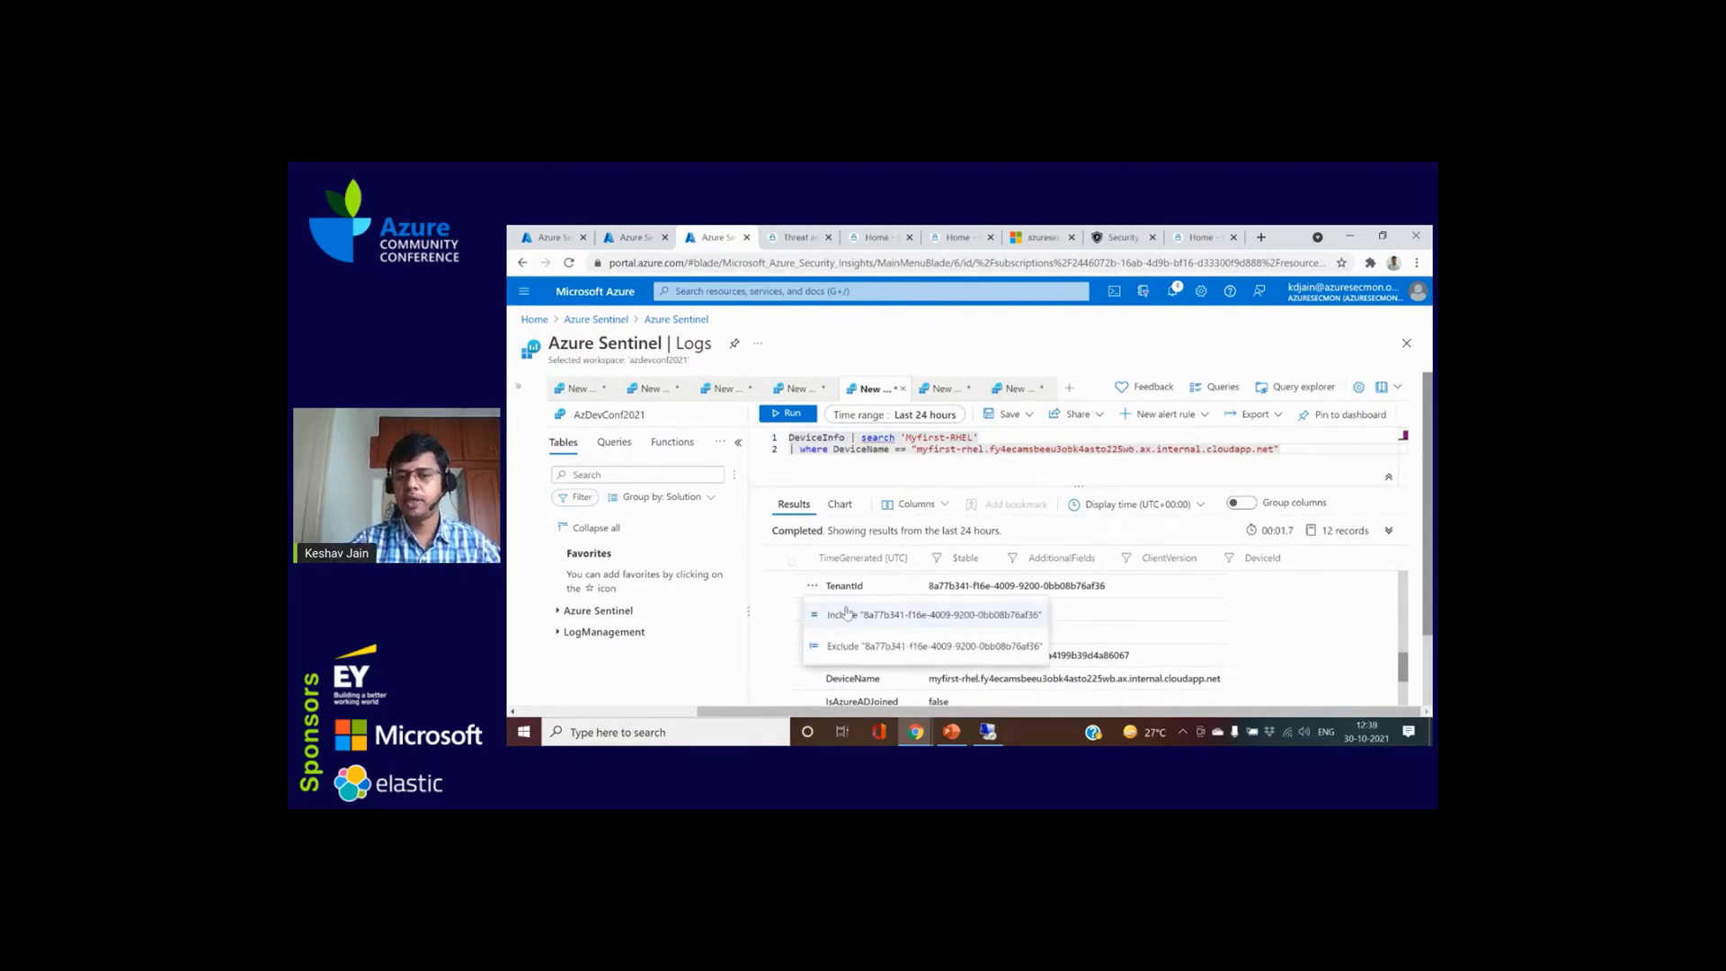
{"action": "left_click", "coordinate": [878, 466]}
{"action": "left_click_drag", "start_coordinate": [846, 437], "coordinate": [1062, 434]}
{"action": "key", "text": "BackSpace"}
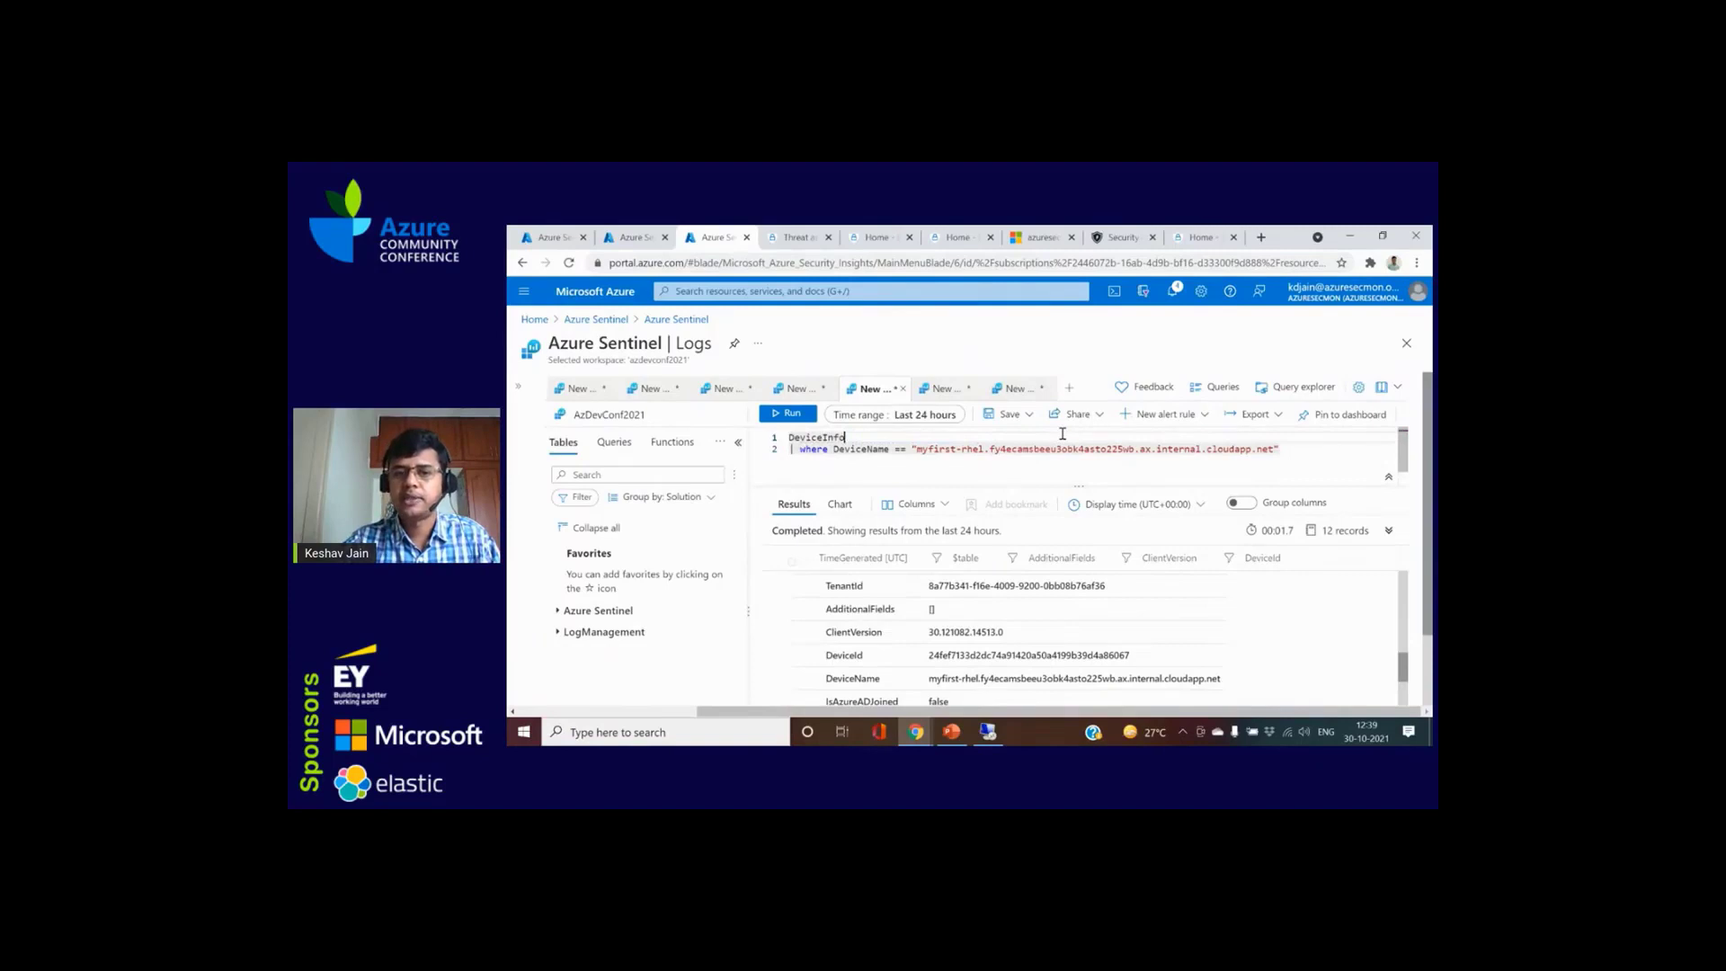
{"action": "key", "text": "Delete"}
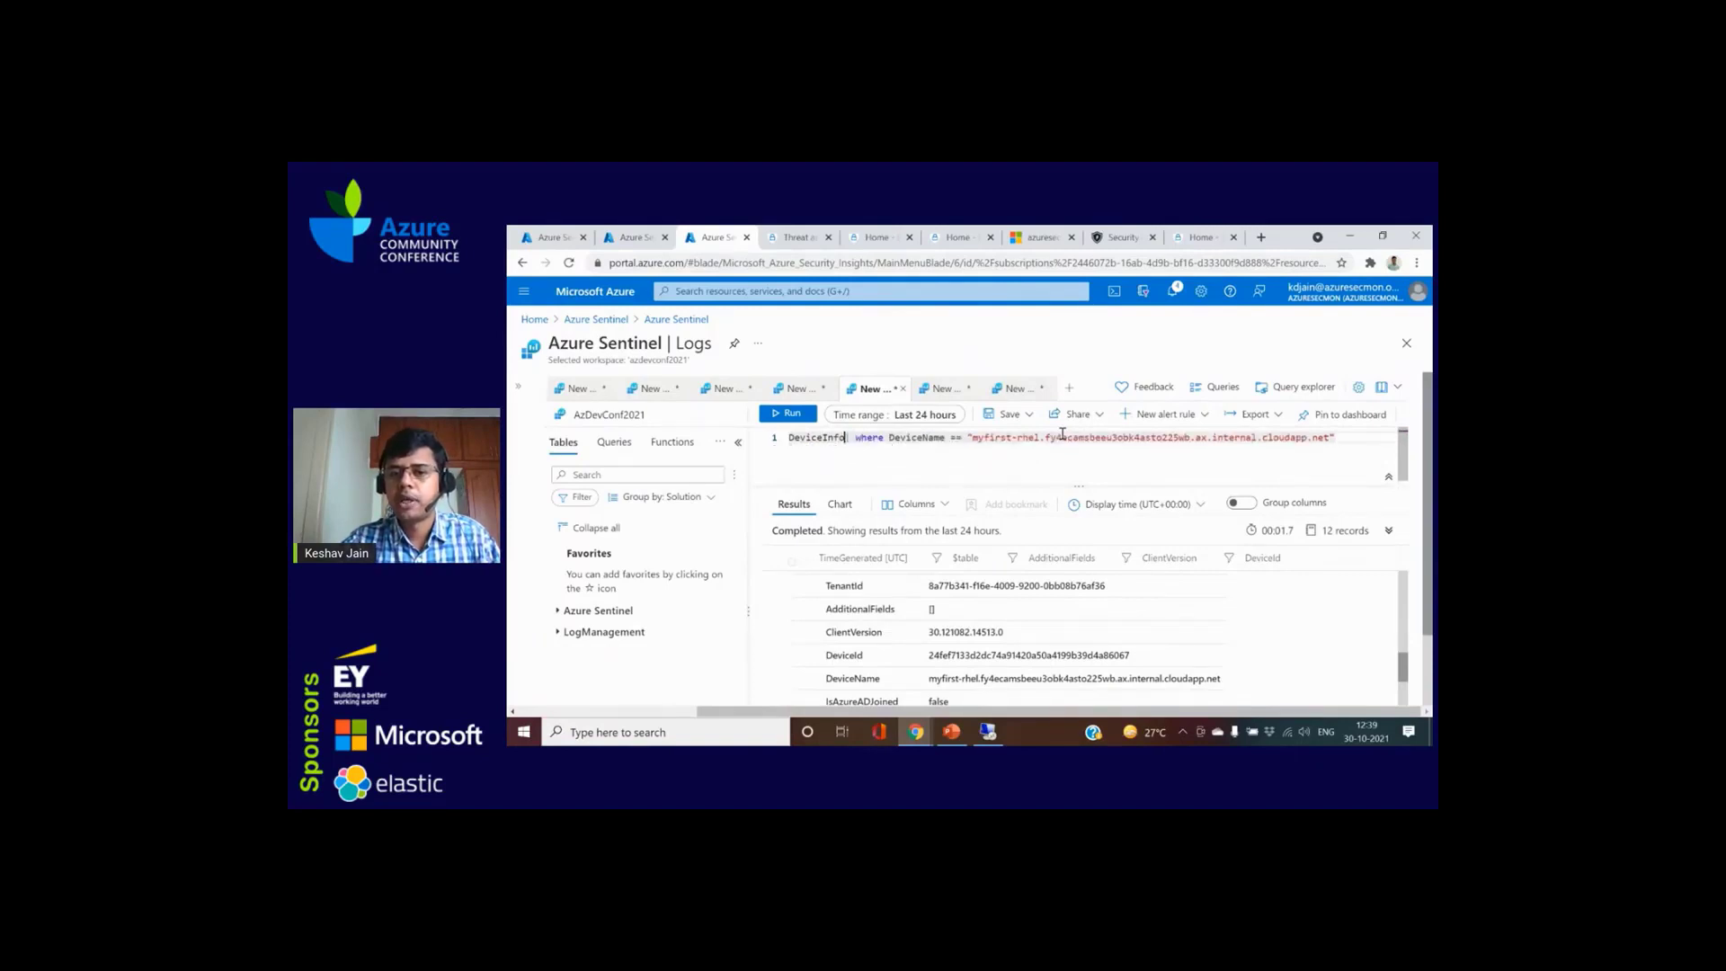
{"action": "key", "text": "shift+Return"}
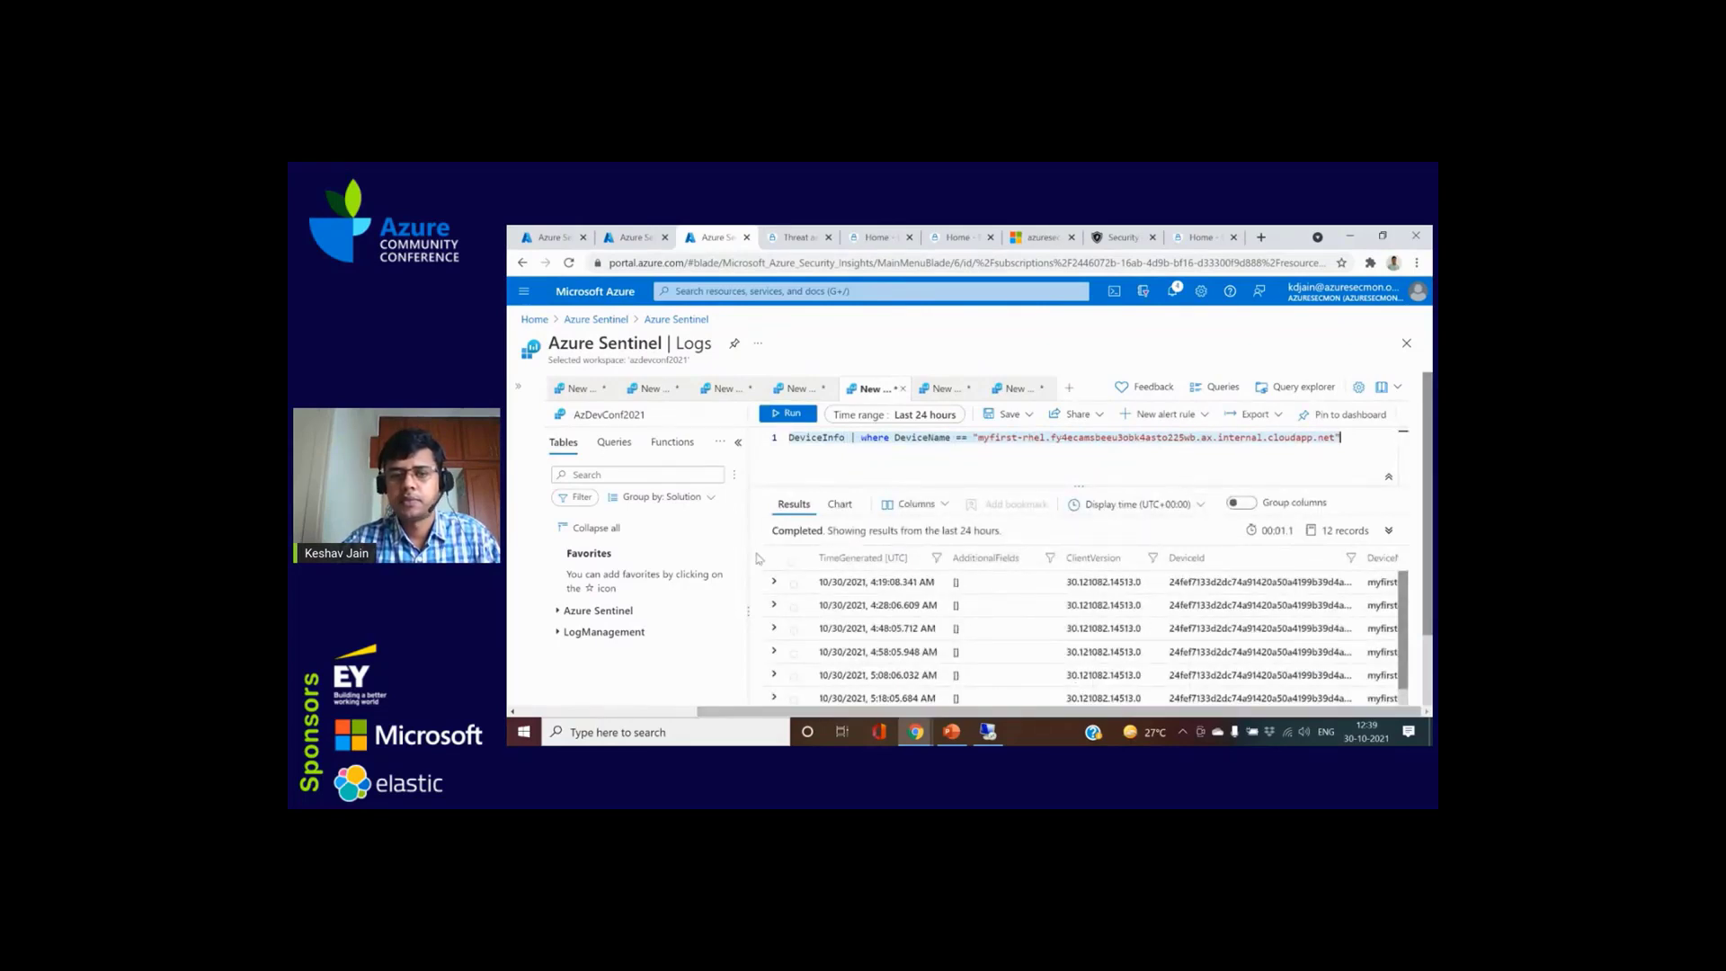
Step: Hide the table list and replace the query with DeviceEvents | distinct DeviceName, and run it
{"action": "left_click", "coordinate": [738, 442]}
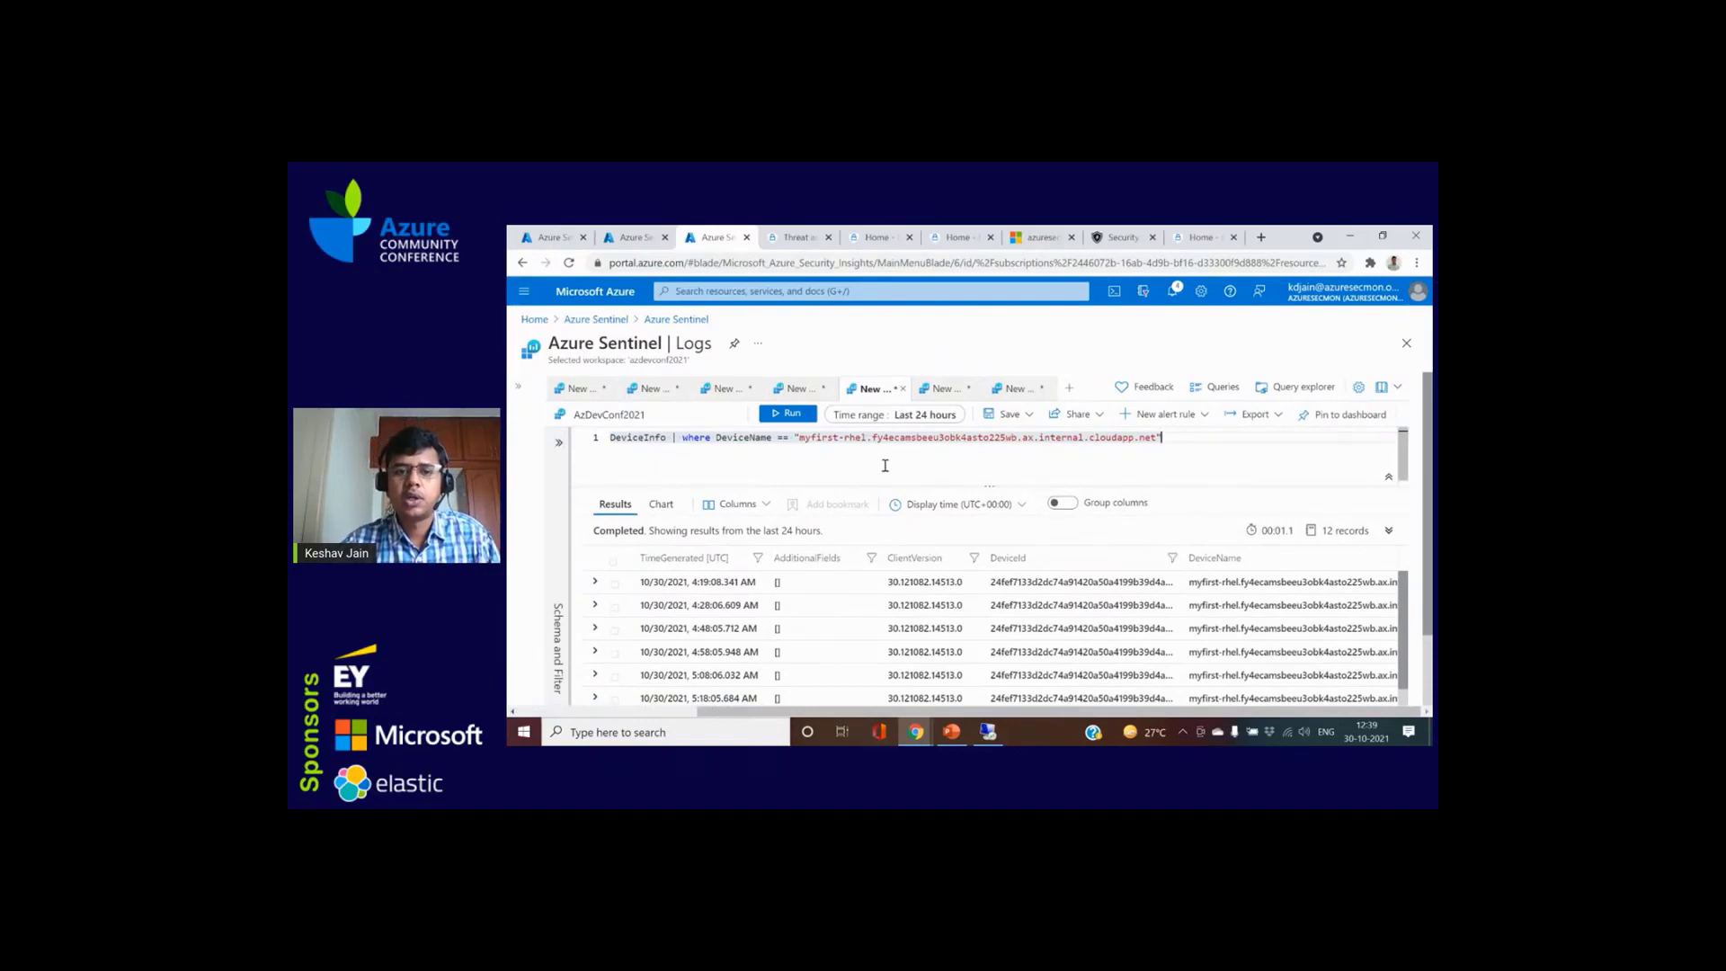
{"action": "key", "text": "ctrl+a"}
{"action": "type", "text": "DeviceEvents"}
{"action": "key", "text": "Return"}
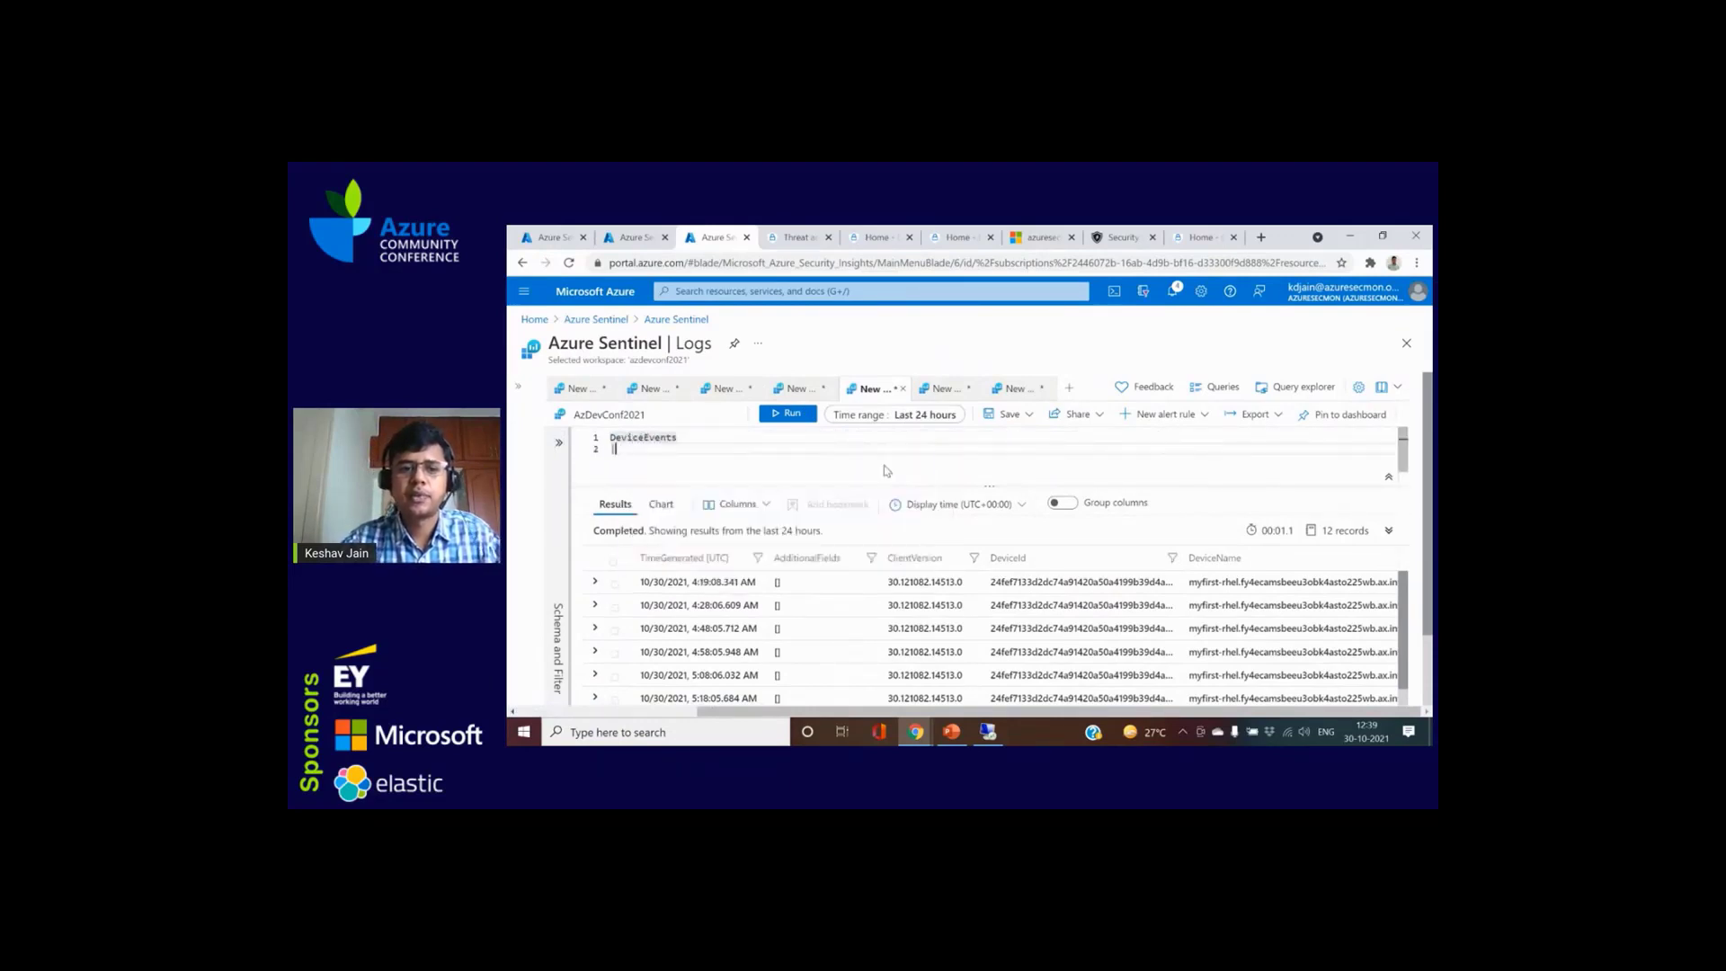
{"action": "type", "text": "| dis"}
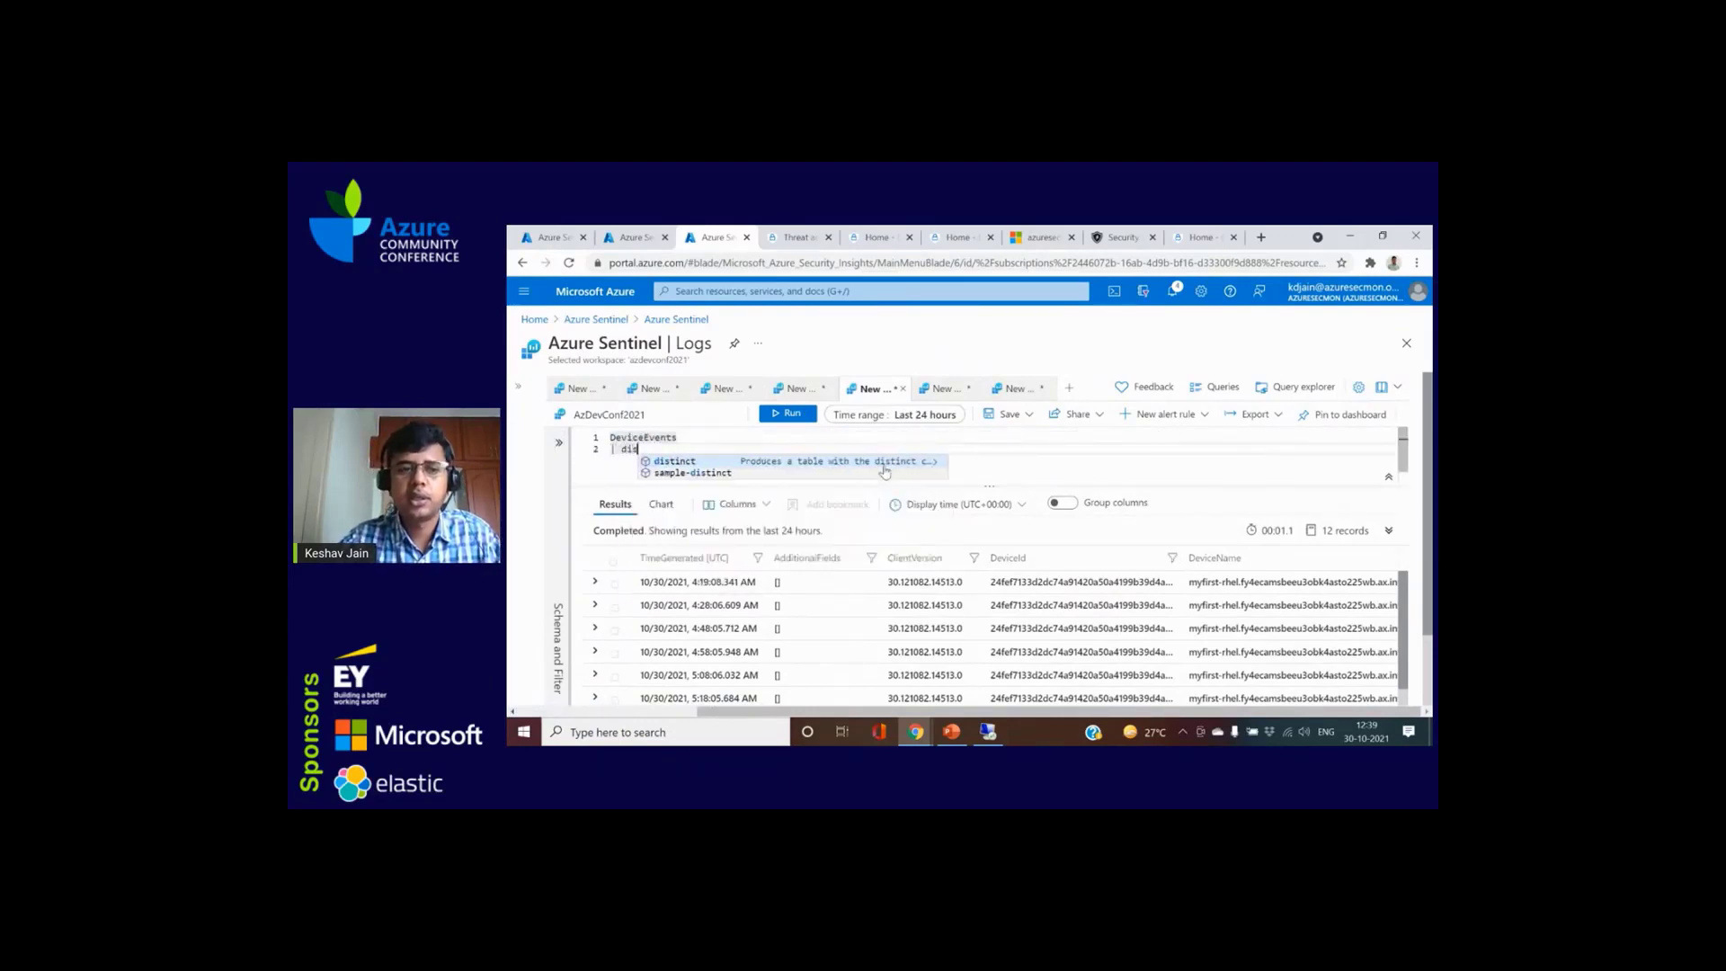
{"action": "type", "text": "tinct Device"}
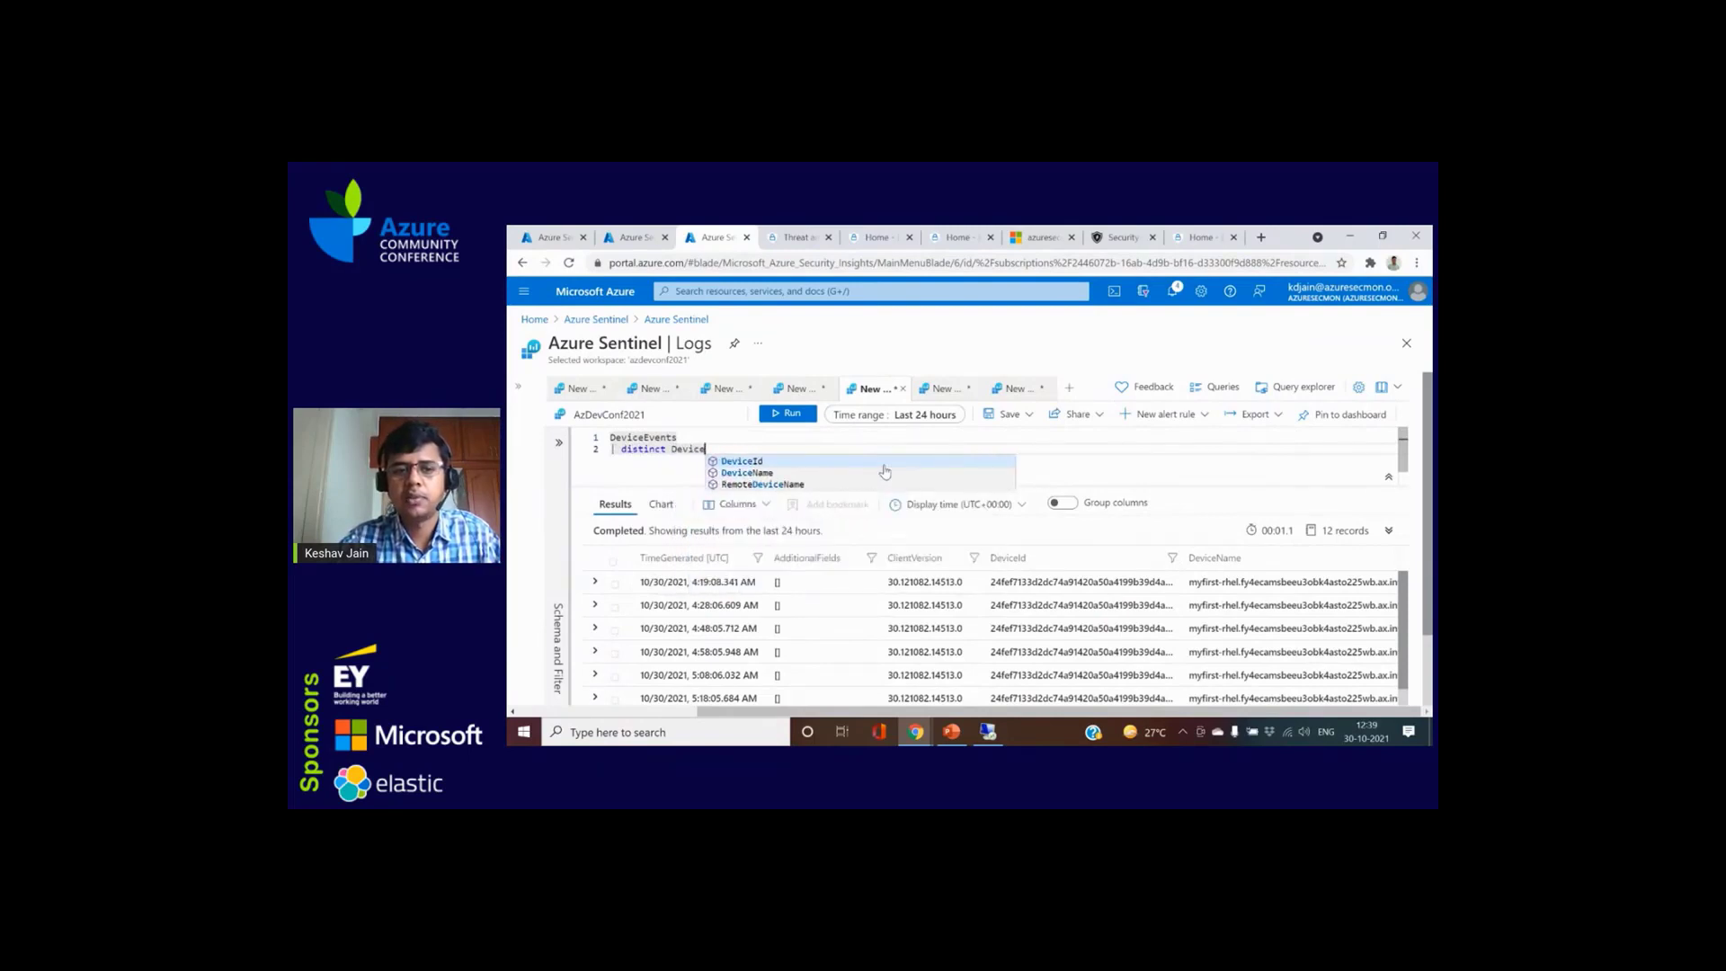
{"action": "left_click", "coordinate": [885, 469]}
{"action": "key", "text": "shift+Return"}
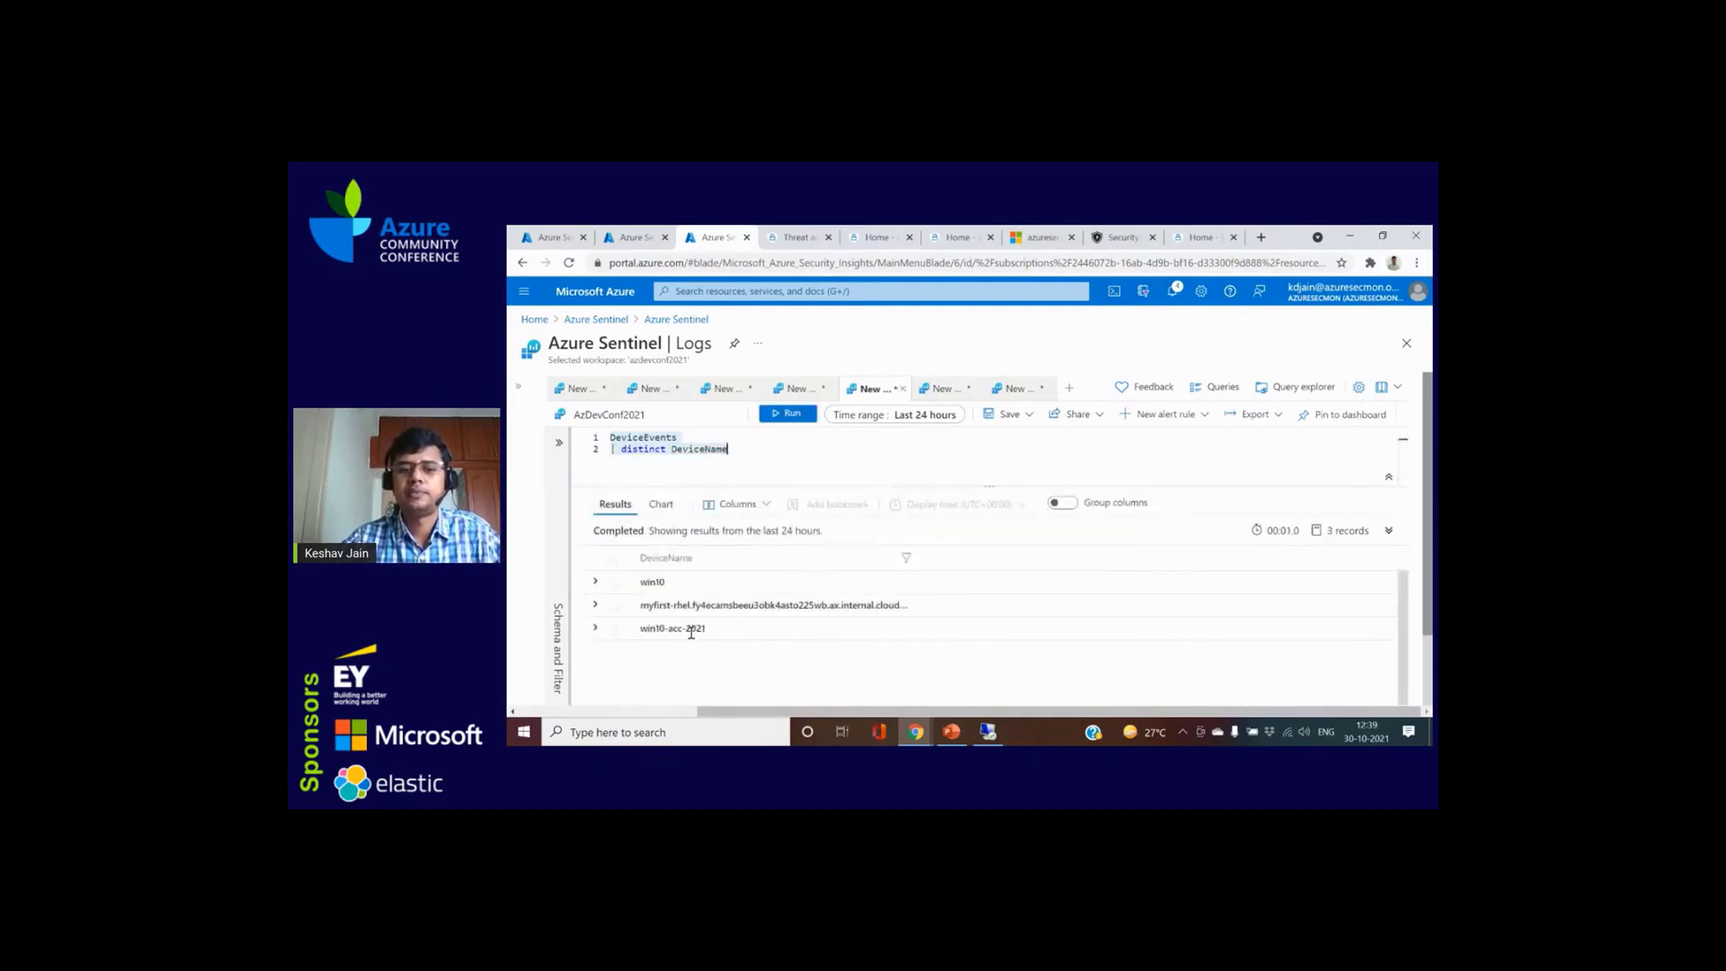
Step: Widen the DeviceName column, expand the myfirst-rhel row, and include its DeviceName as a where filter in the query
{"action": "triple_click", "coordinate": [677, 604]}
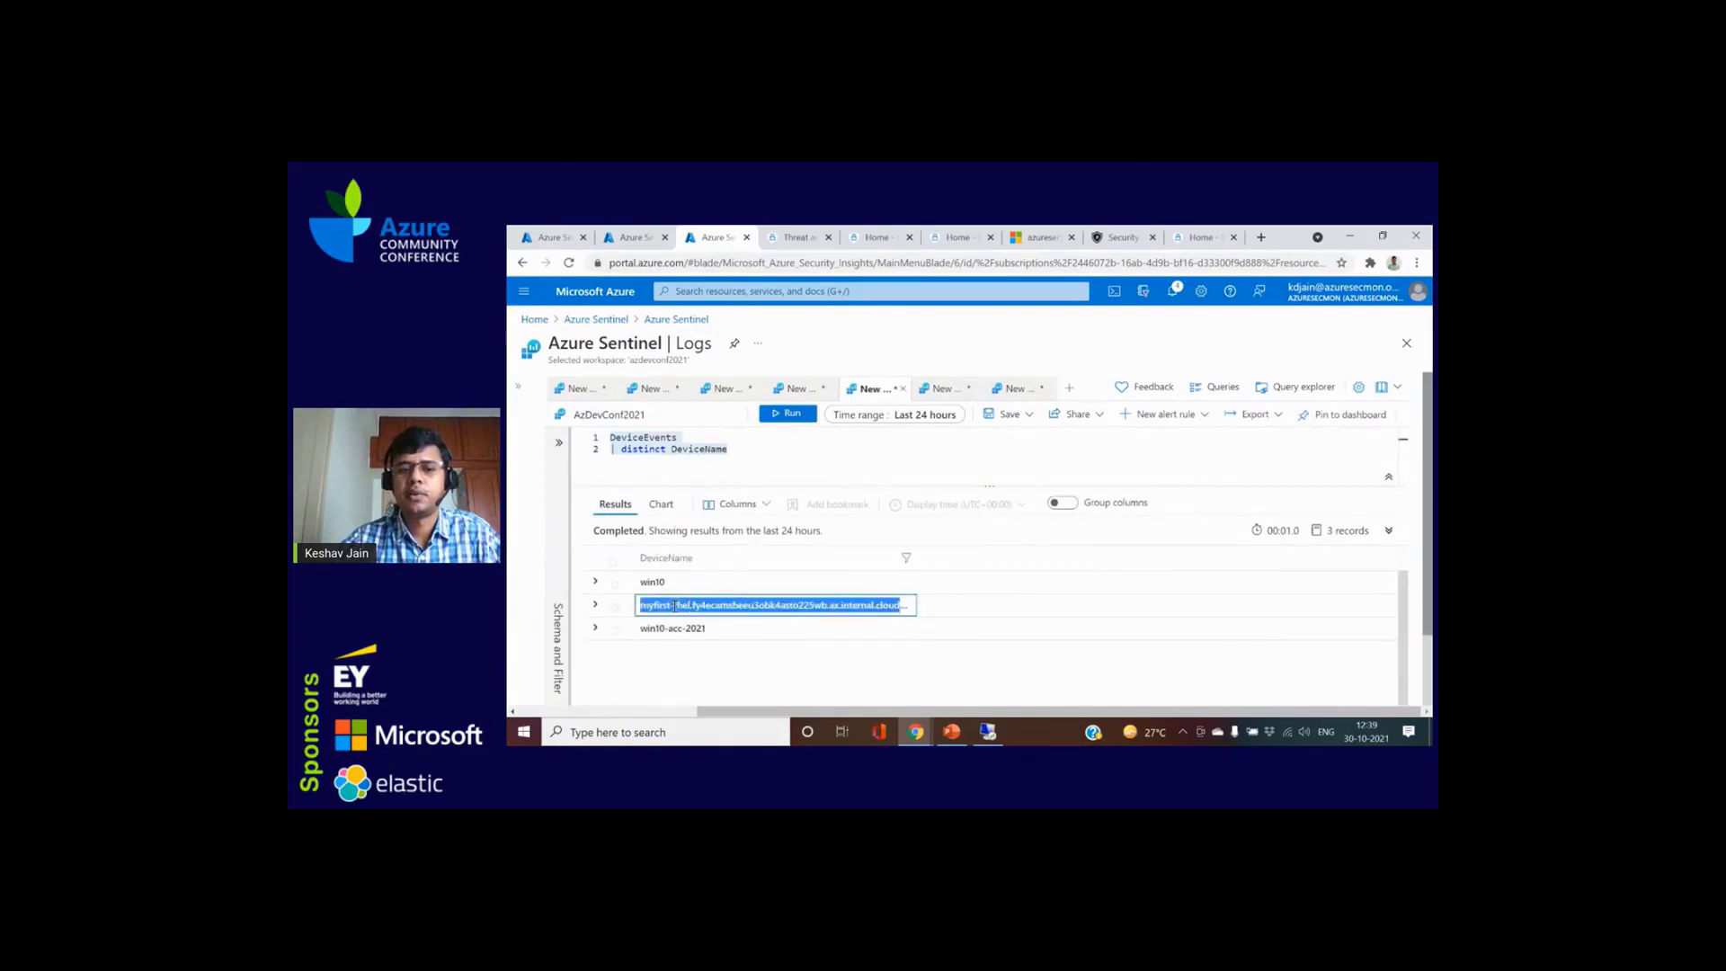
{"action": "left_click_drag", "start_coordinate": [915, 559], "coordinate": [1006, 559]}
{"action": "left_click", "coordinate": [722, 448]}
{"action": "left_click", "coordinate": [722, 438]}
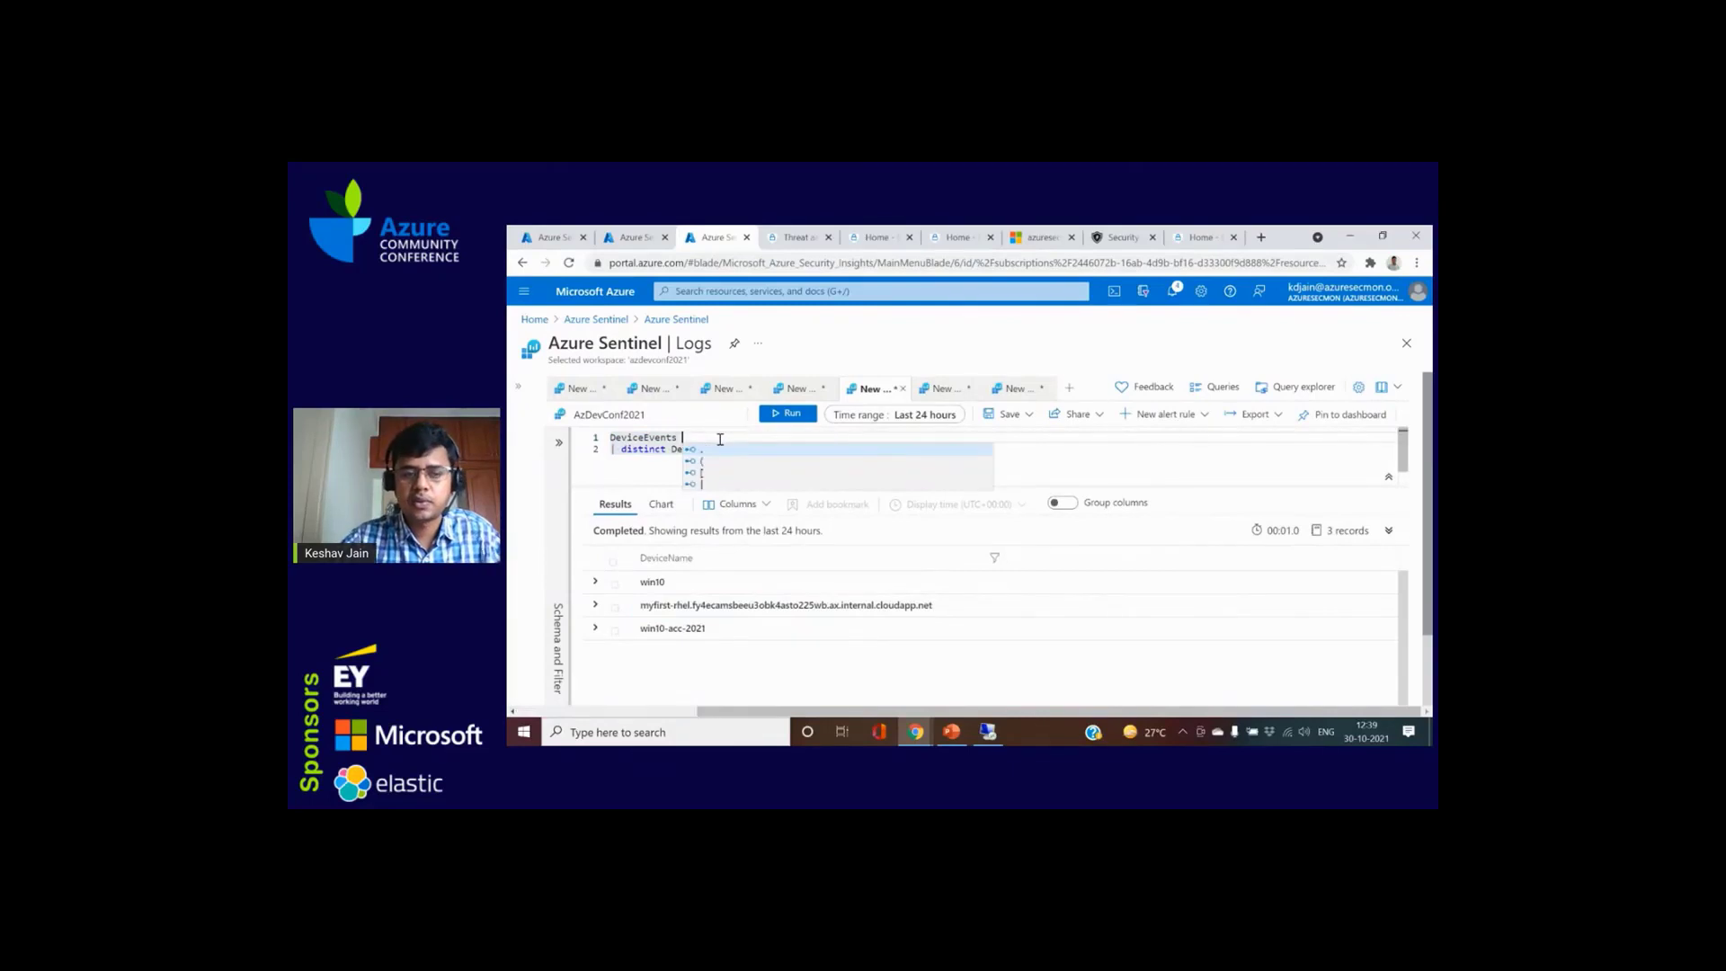
{"action": "left_click", "coordinate": [614, 607]}
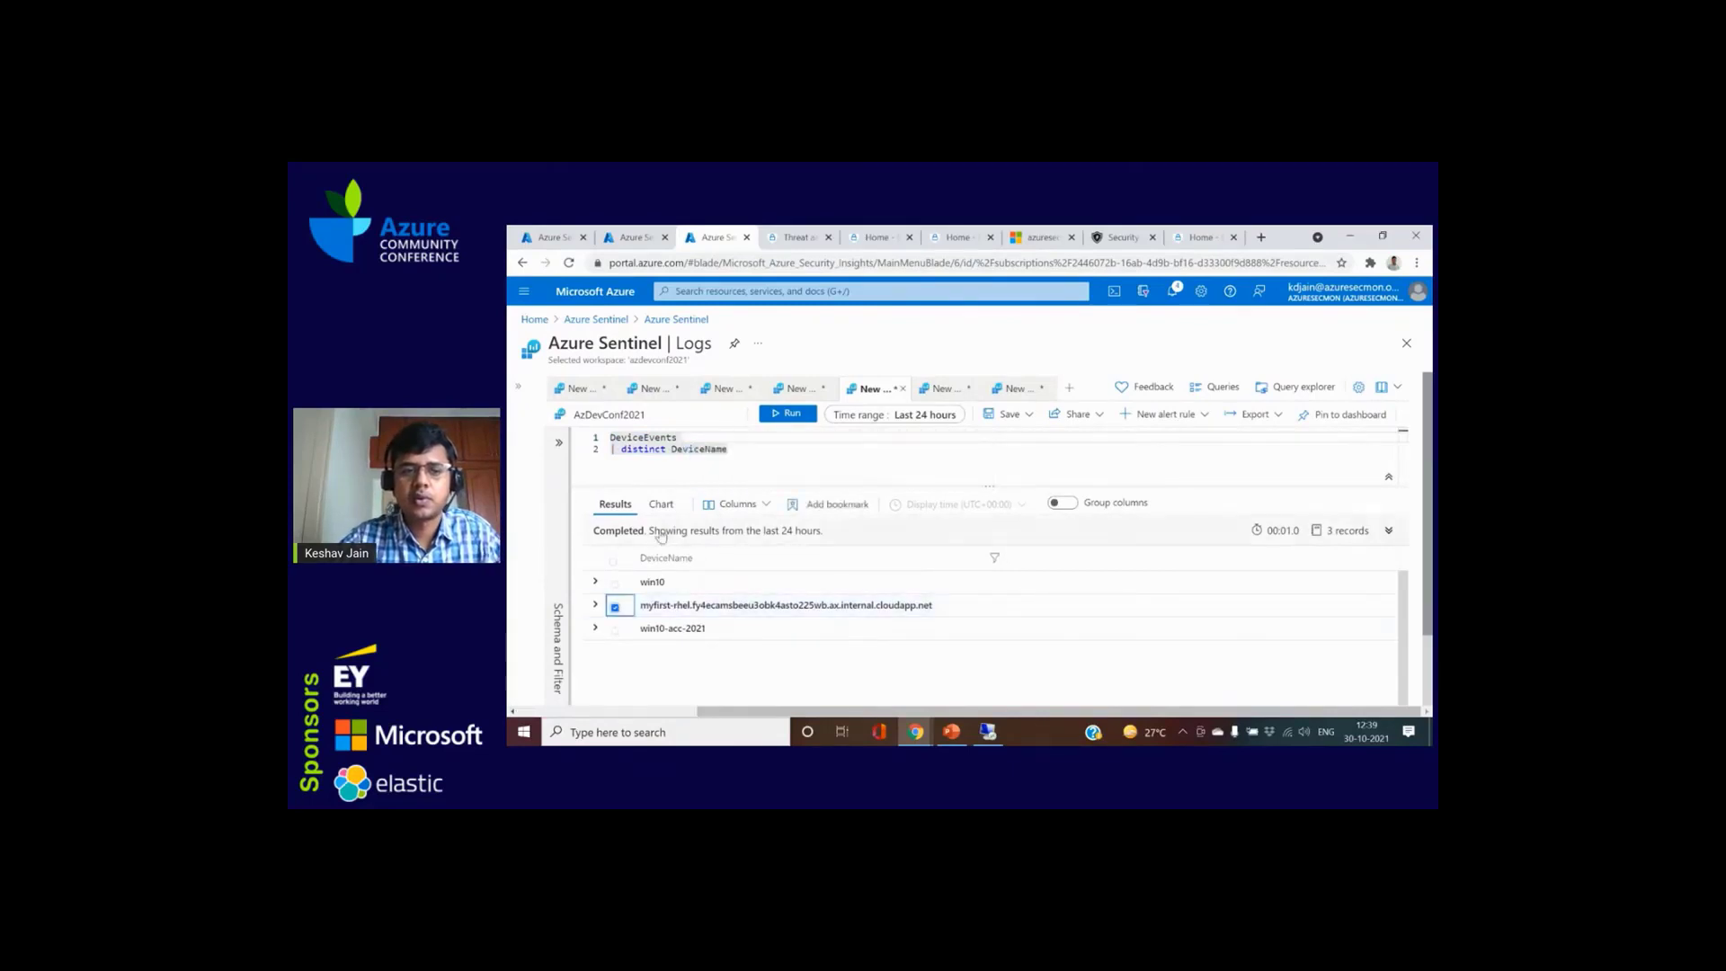
{"action": "left_click", "coordinate": [595, 605]}
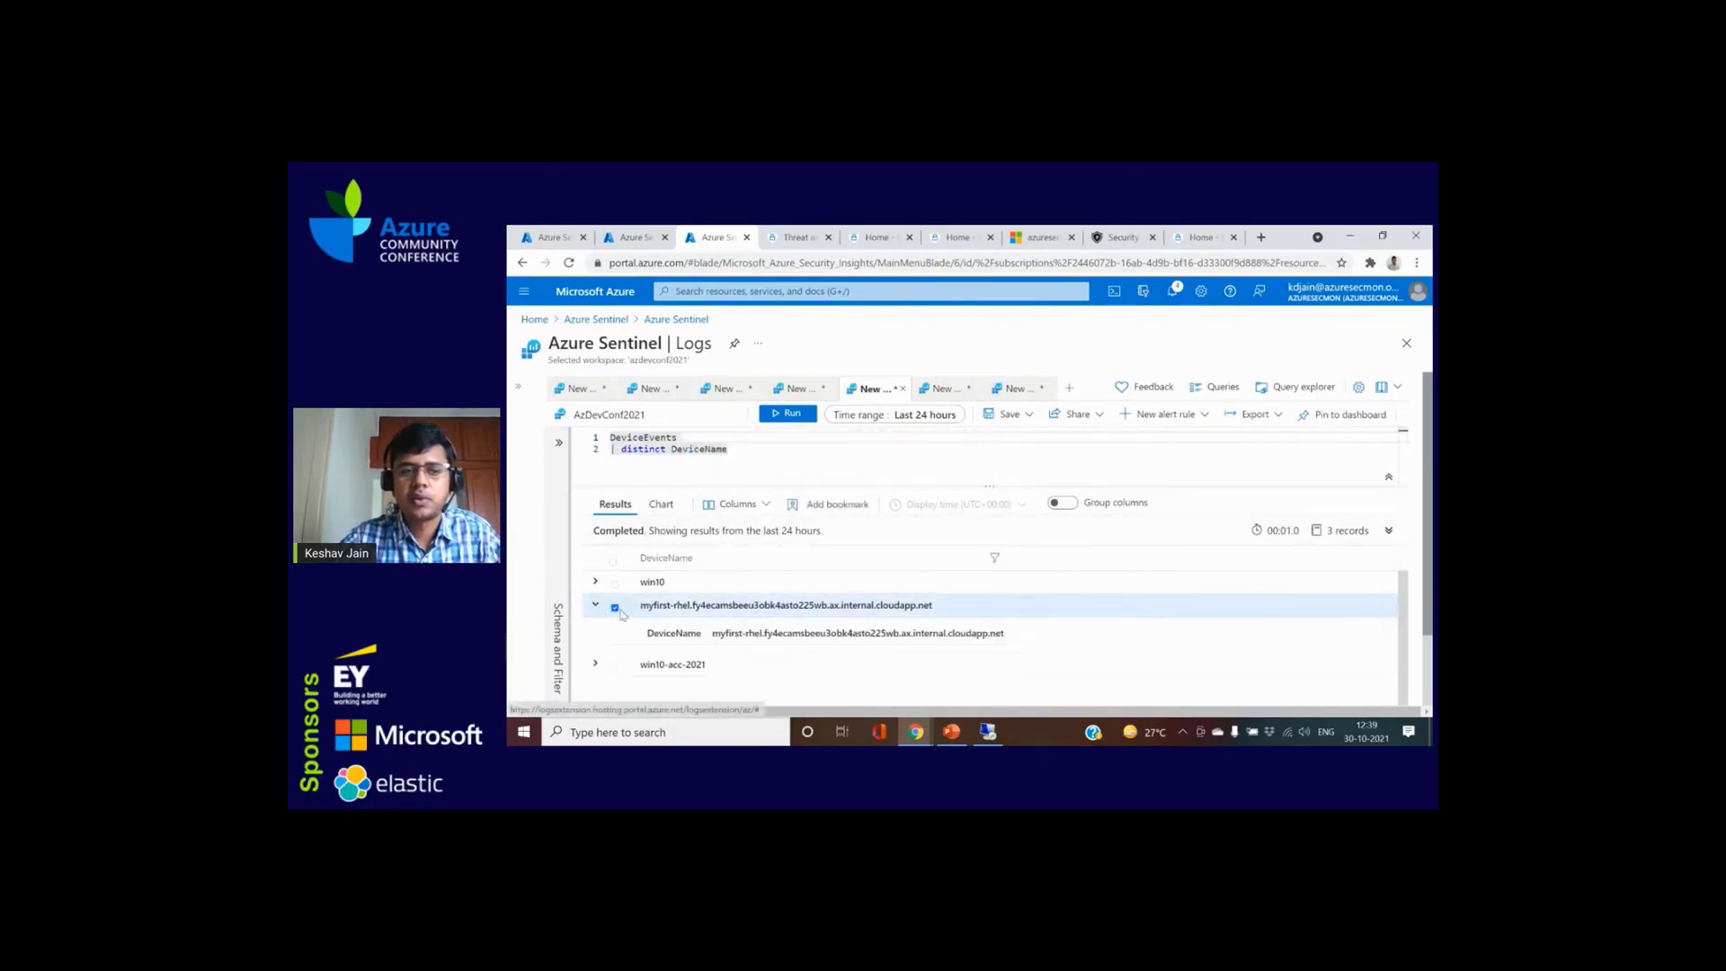
{"action": "left_click", "coordinate": [634, 633]}
{"action": "left_click", "coordinate": [671, 655]}
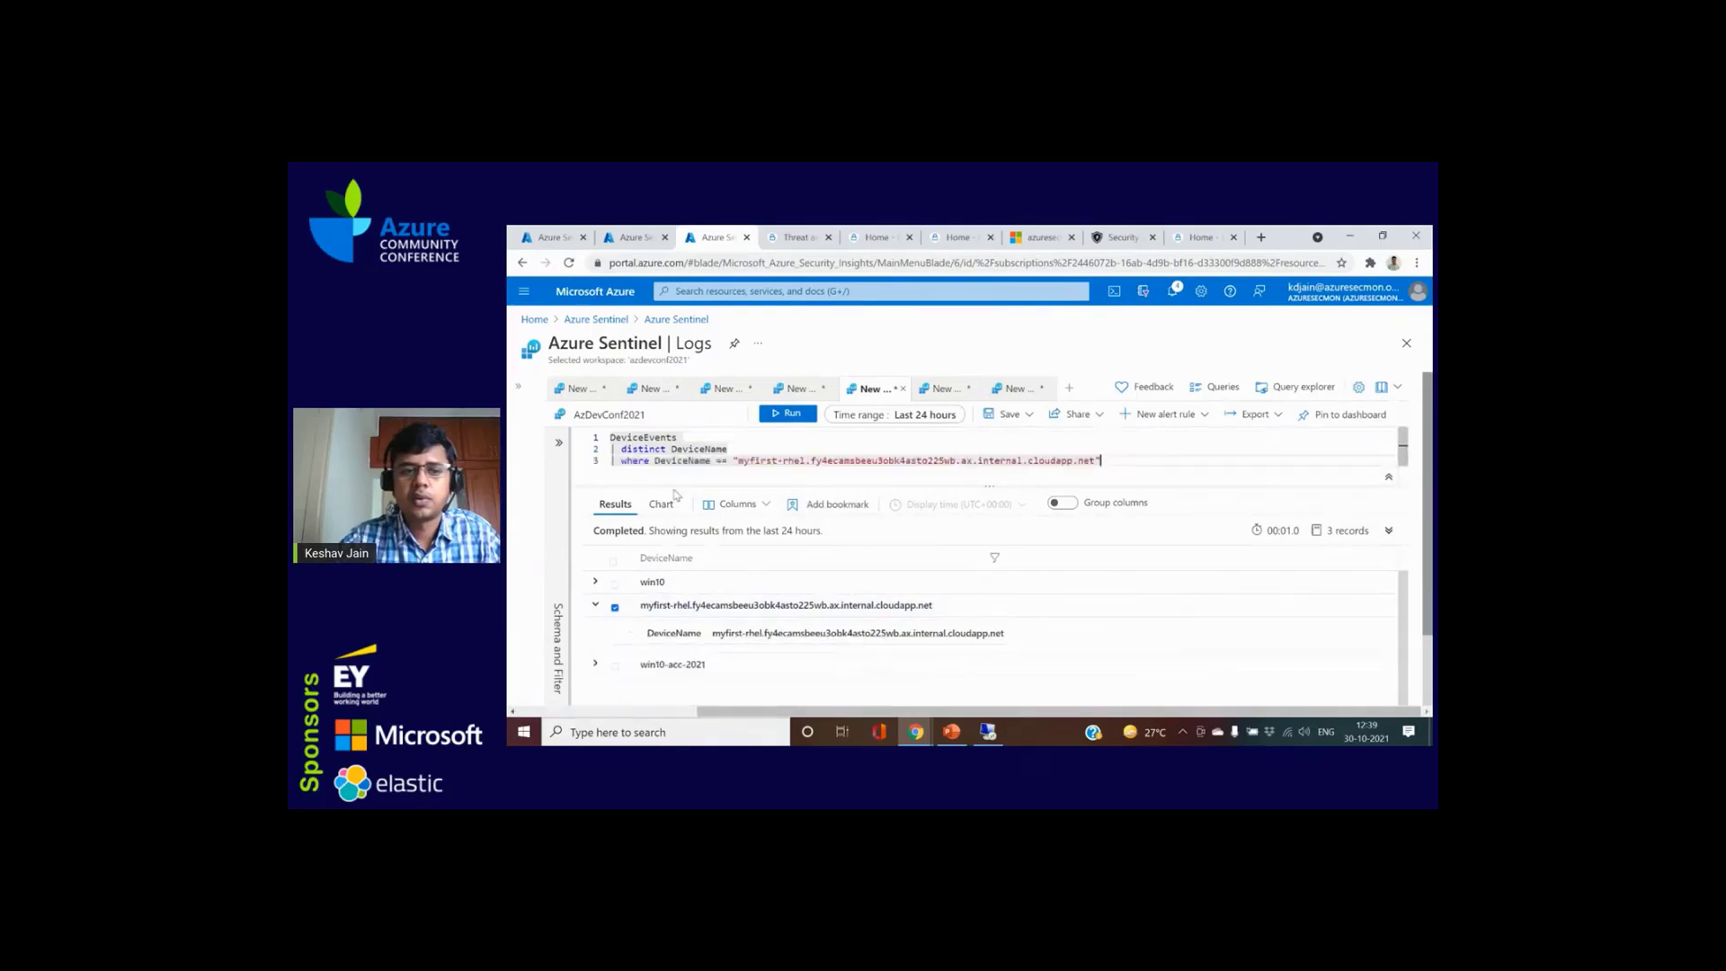
Step: Remove the distinct DeviceName line so the where filter directly follows DeviceEvents
{"action": "left_click", "coordinate": [614, 449]}
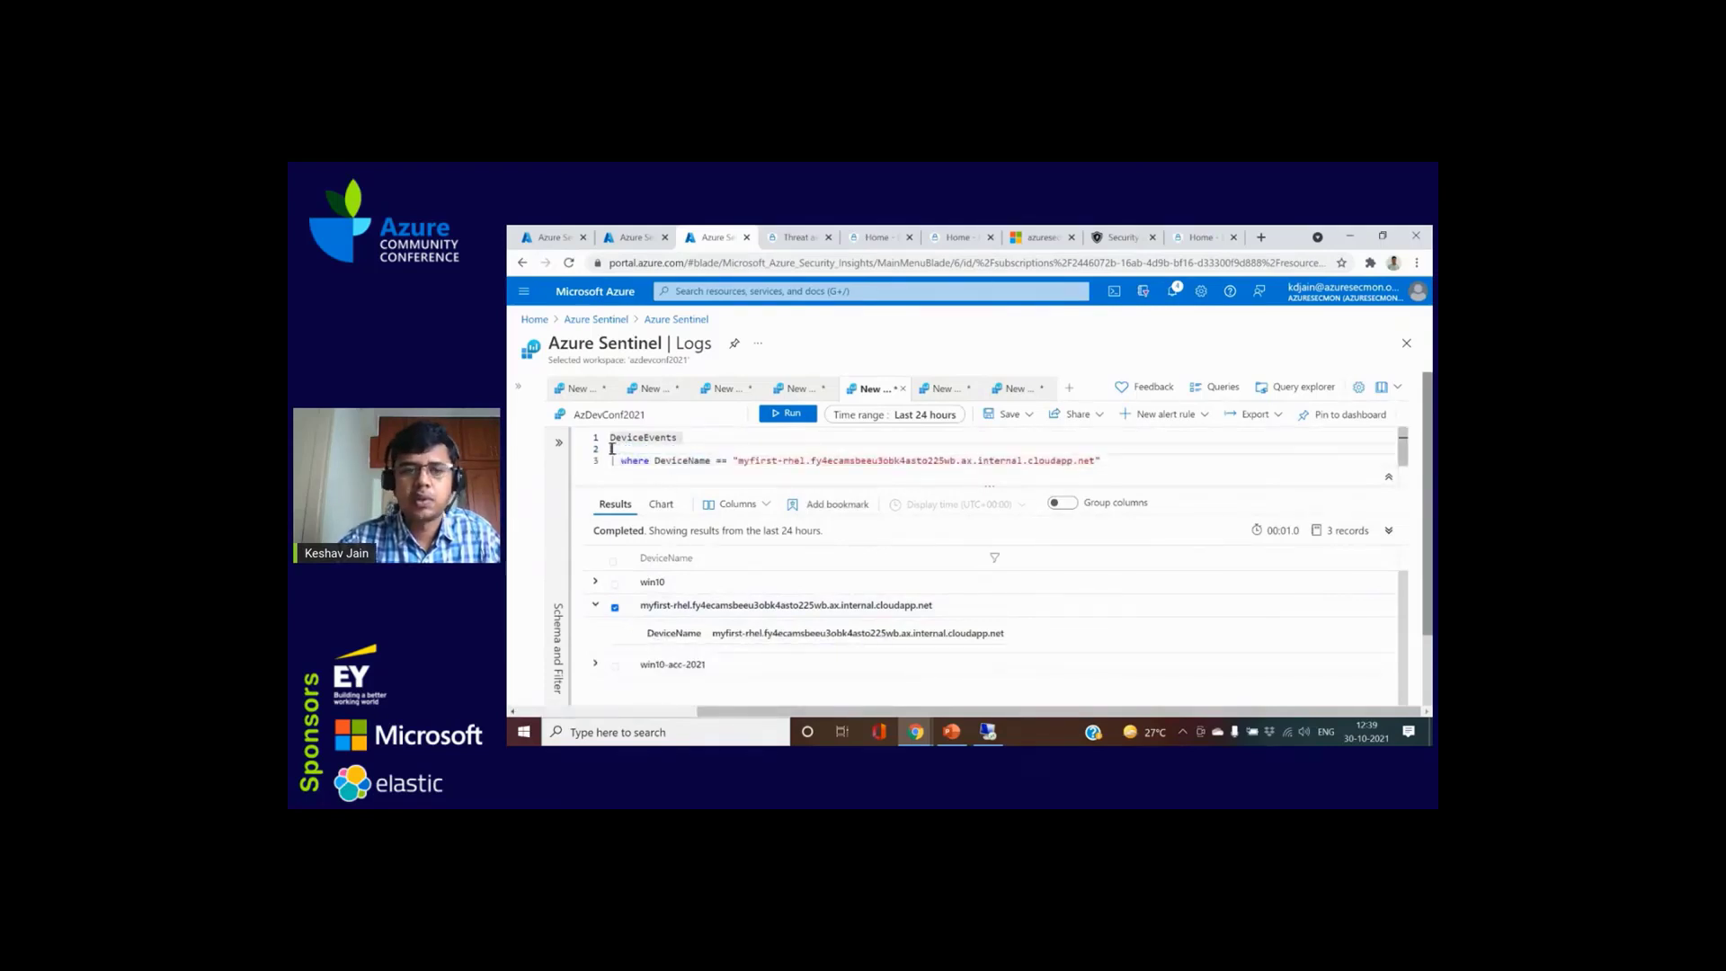
{"action": "key", "text": "BackSpace"}
{"action": "key", "text": "Delete"}
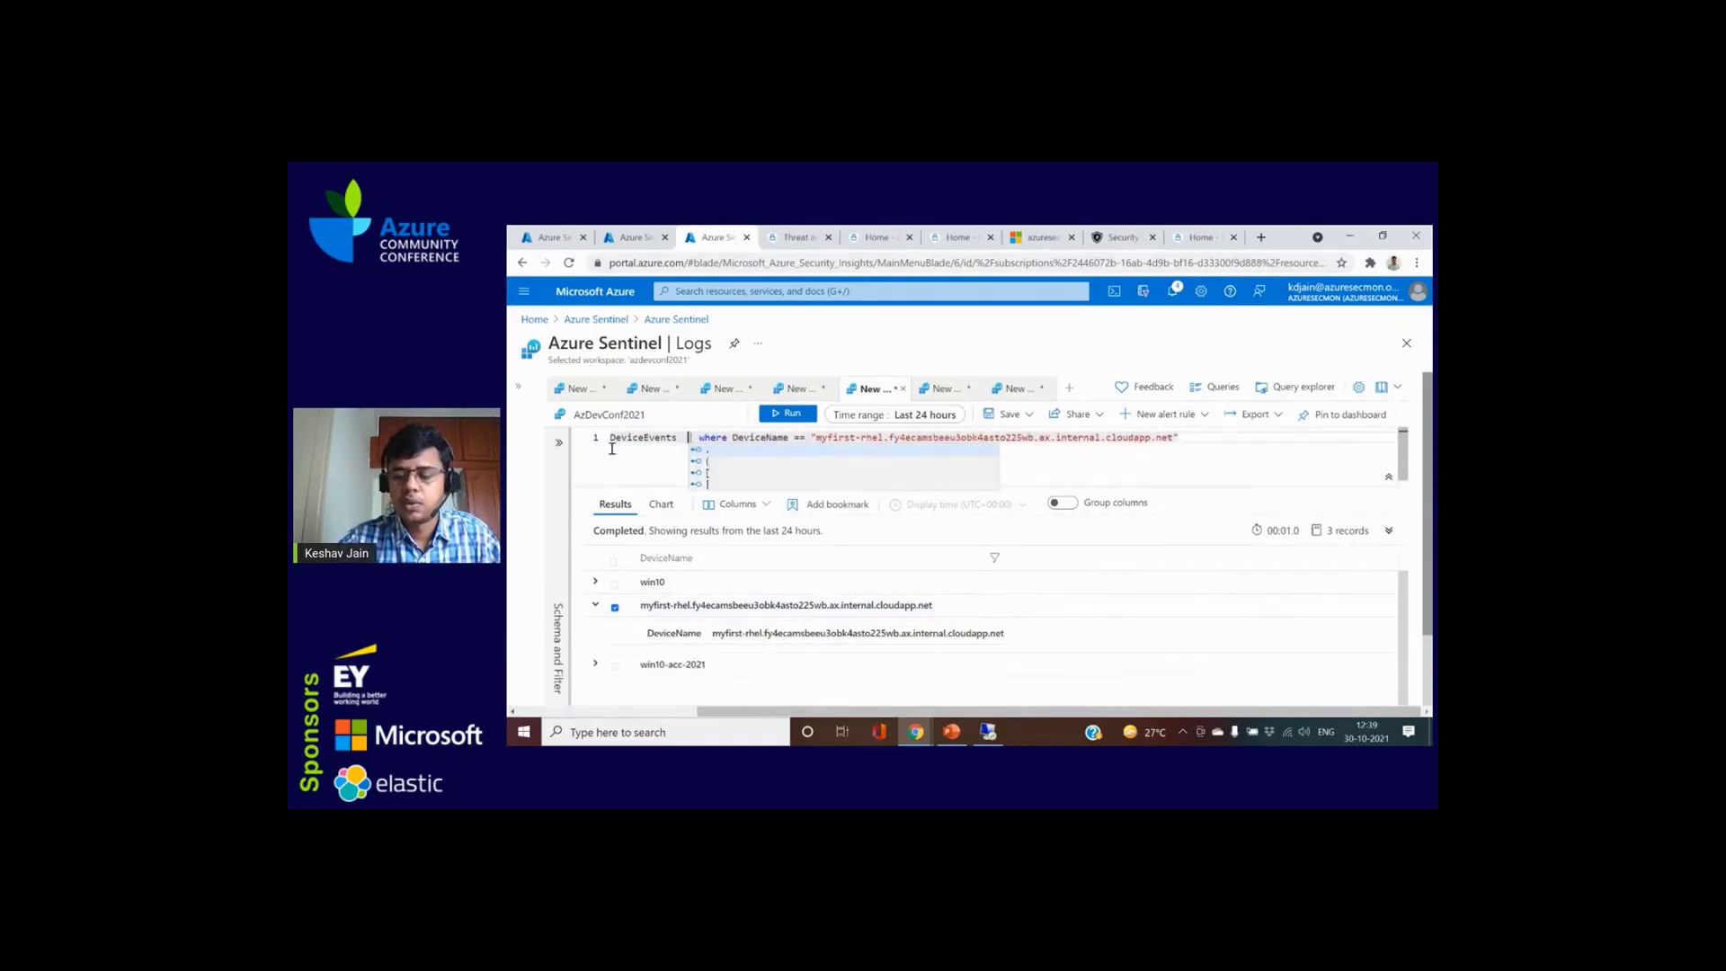
{"action": "key", "text": "End"}
{"action": "key", "text": "Escape"}
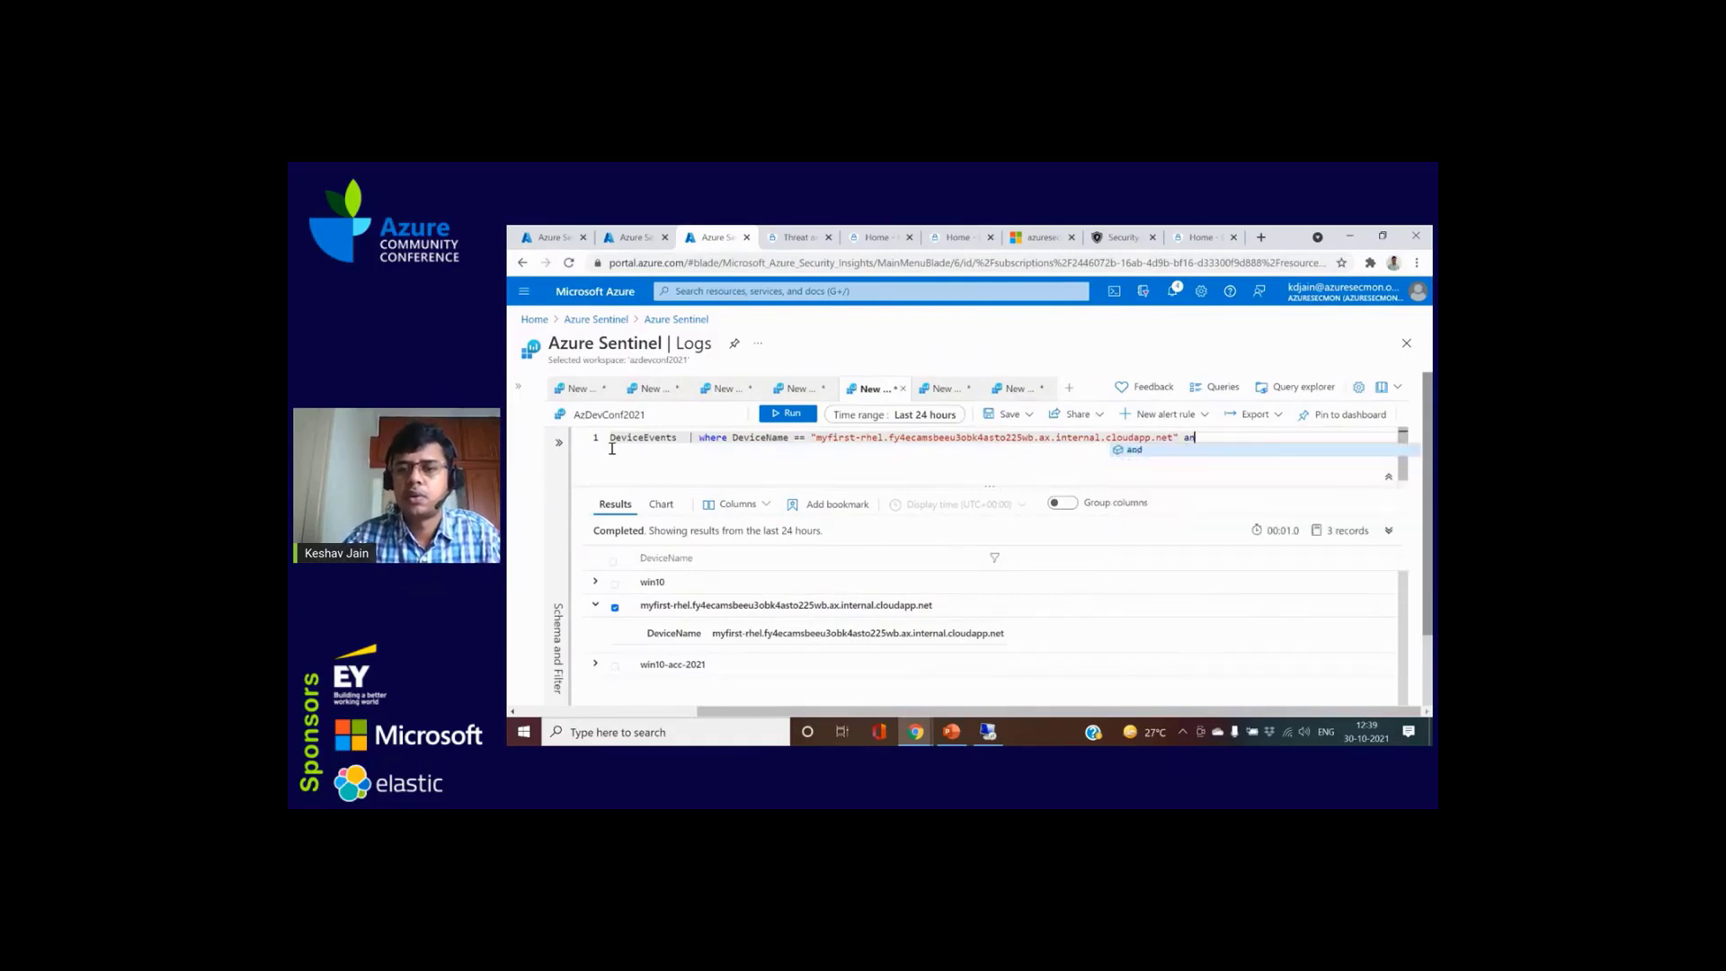
Step: Add an extend clause on a new line of the DeviceEvents query and check the Syslog results for the matching column name
{"action": "key", "text": "Return"}
{"action": "type", "text": "| extend "}
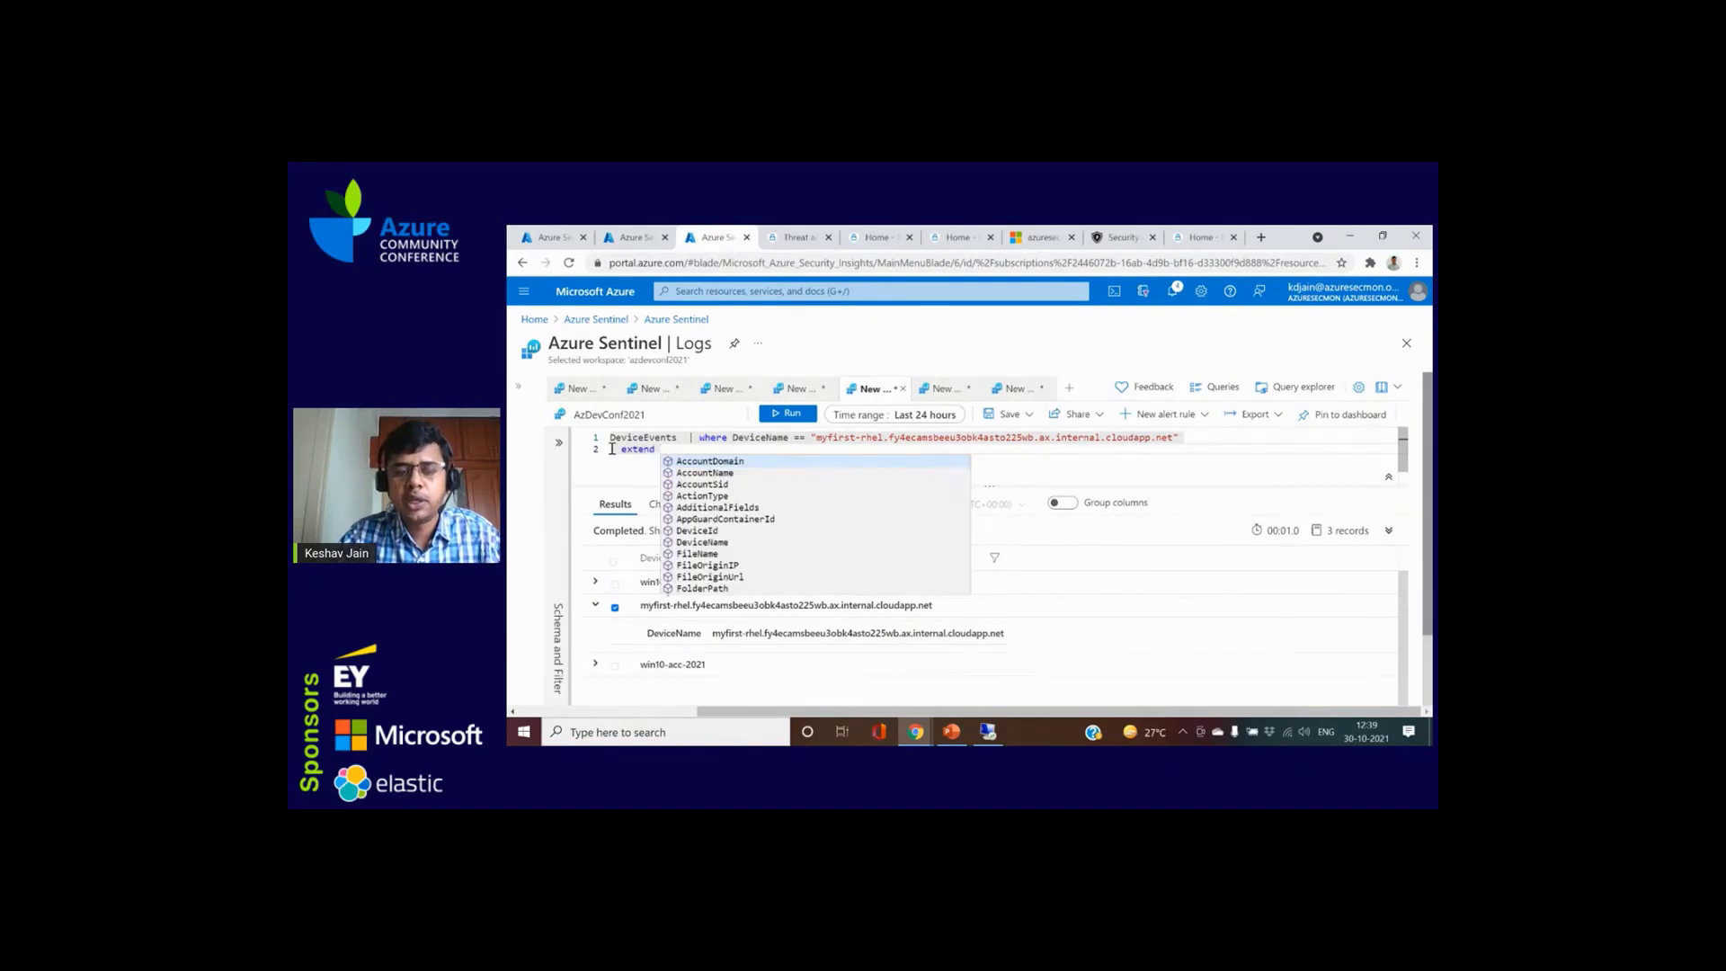
{"action": "type", "text": "Compu"}
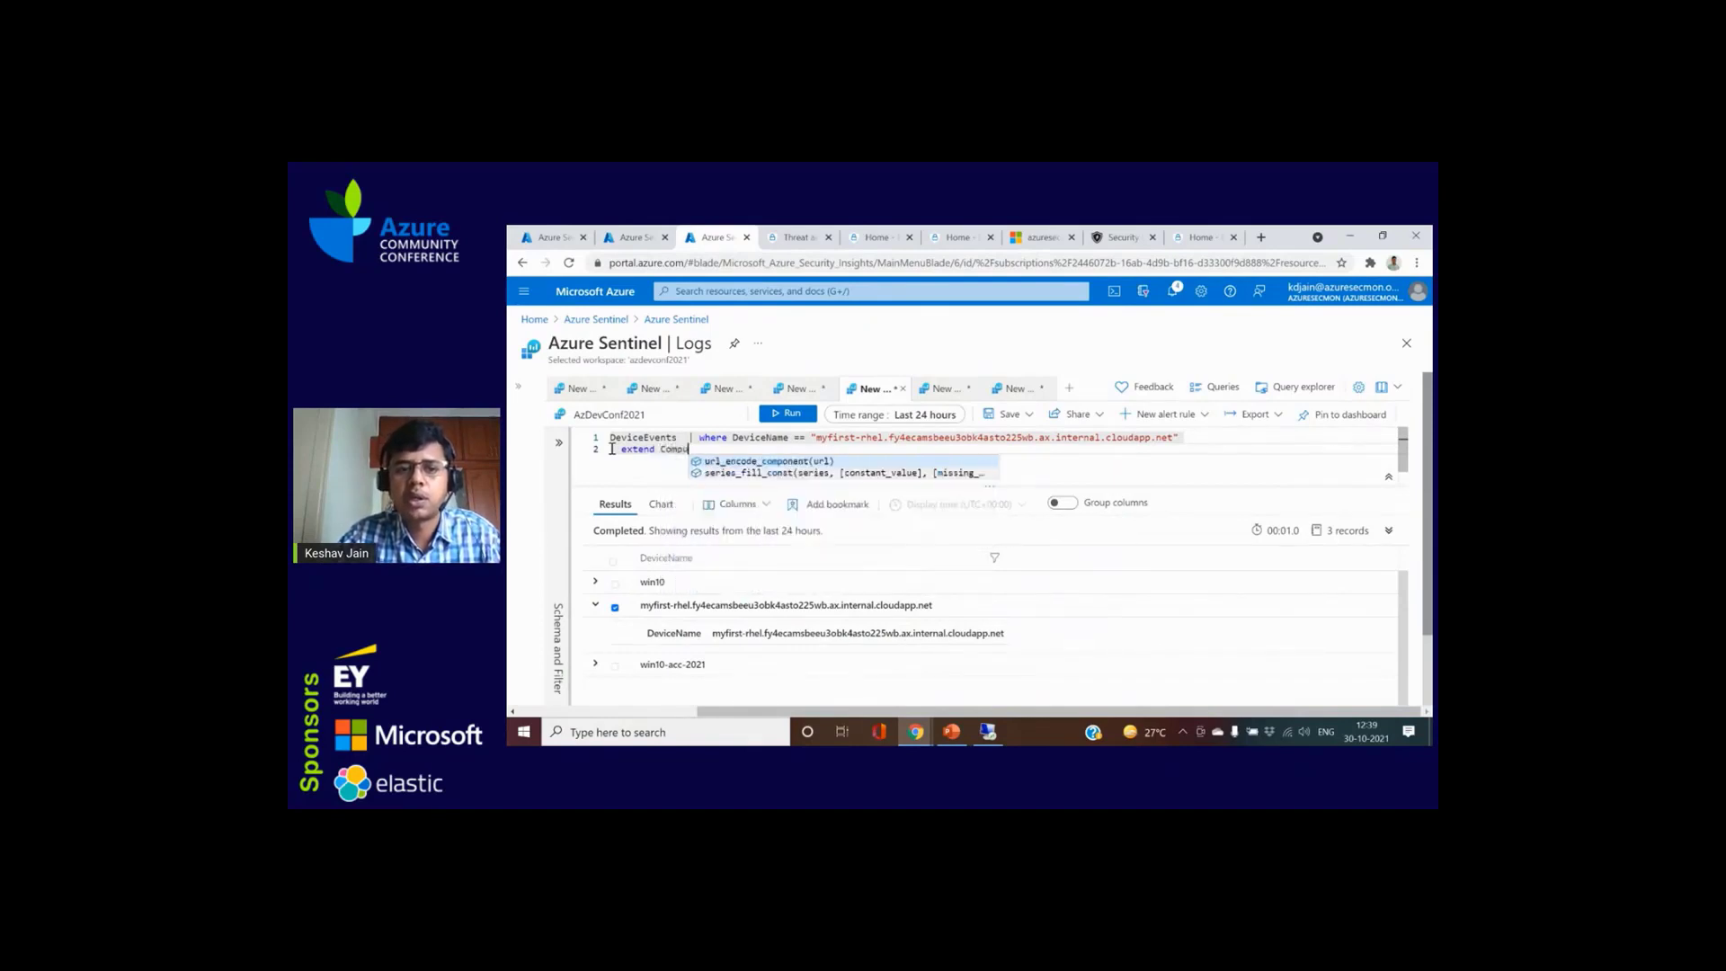
{"action": "left_click", "coordinate": [936, 388]}
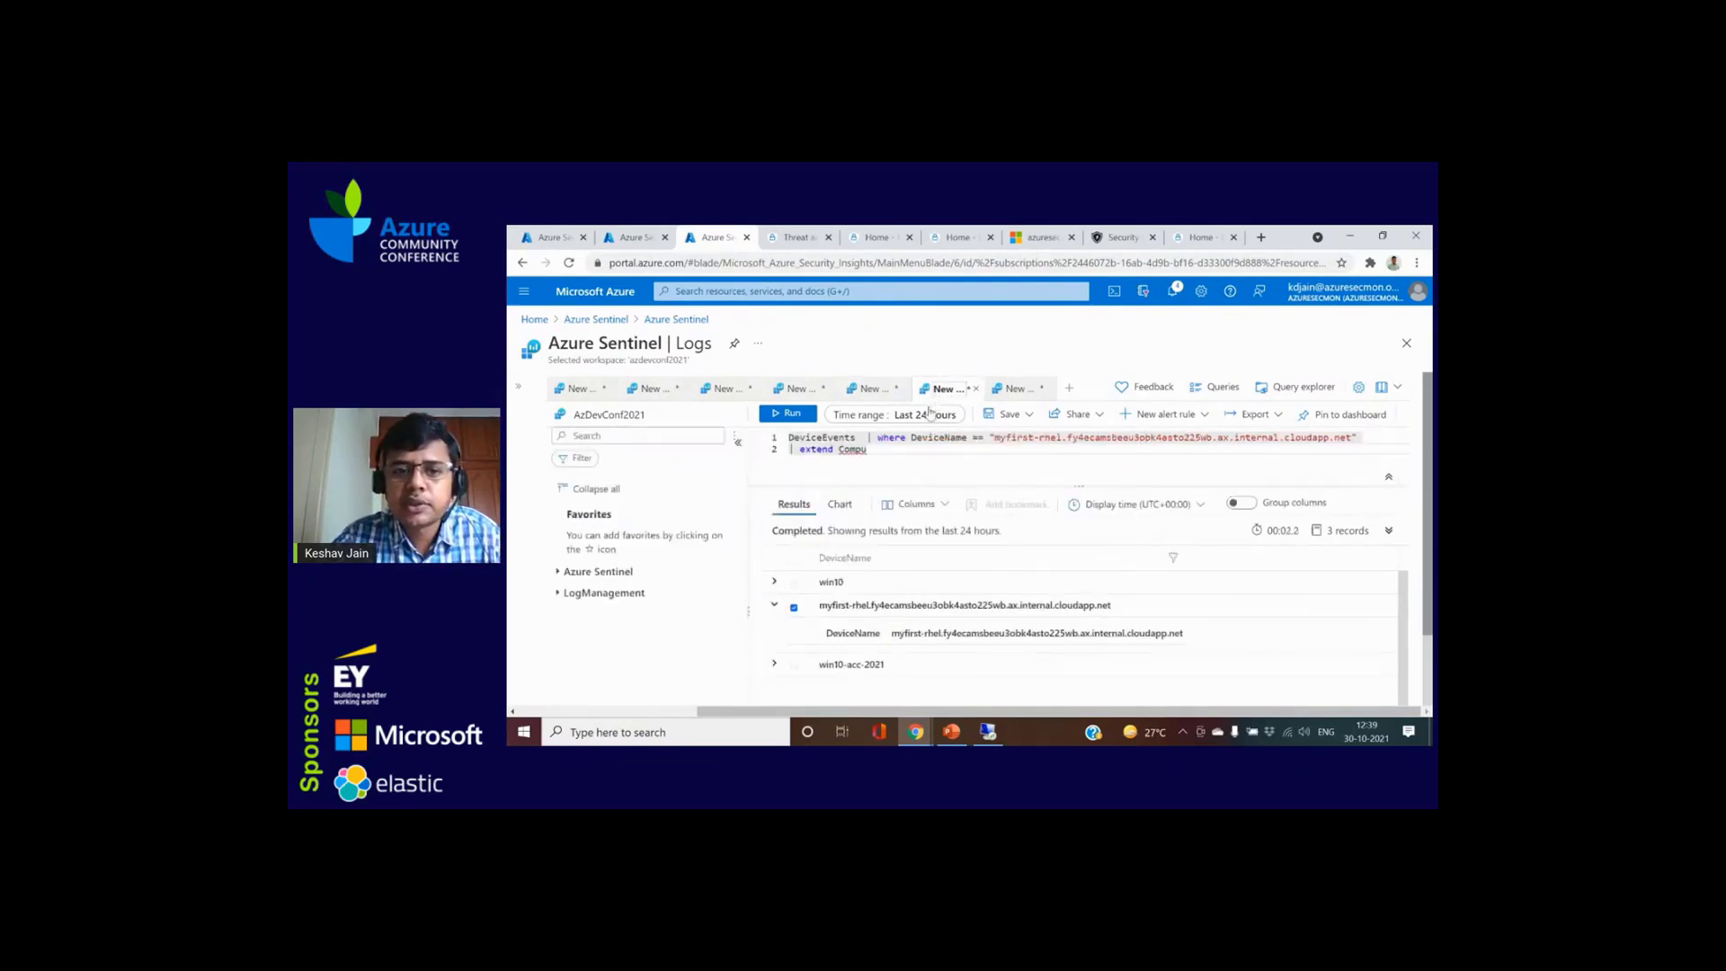
{"action": "left_click", "coordinate": [975, 389]}
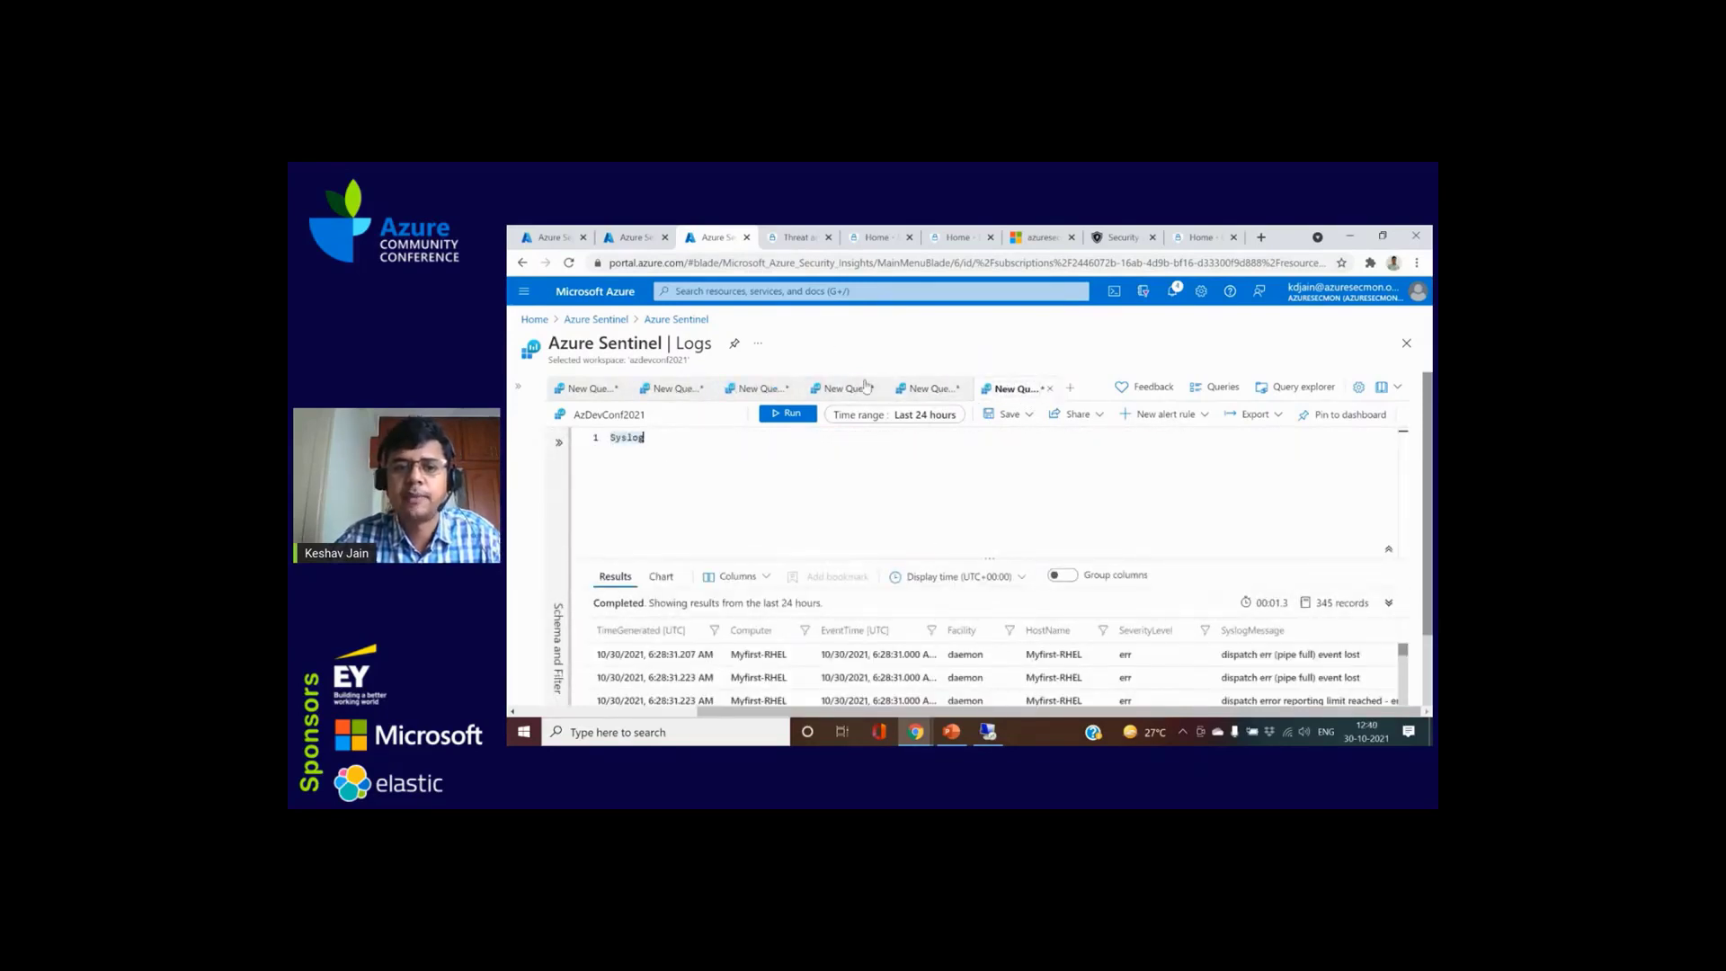
{"action": "left_click", "coordinate": [926, 389]}
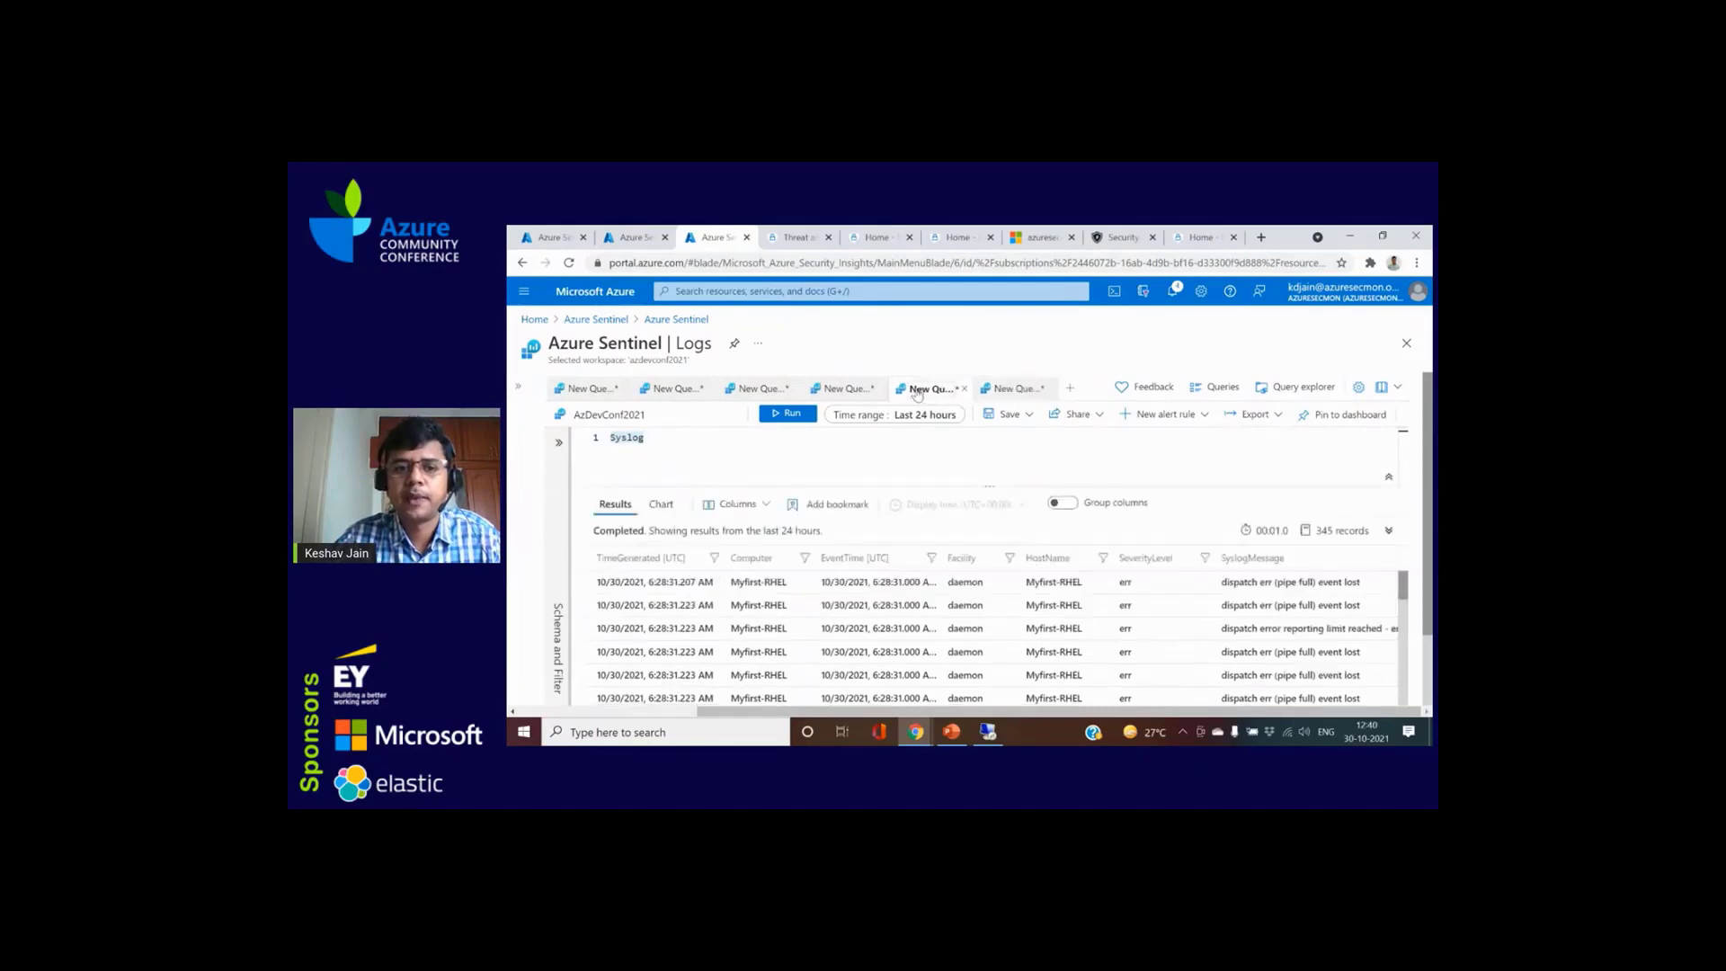
Step: Replace the partial column name so that the second line reads | extend HostName = DeviceName
{"action": "left_click", "coordinate": [677, 462]}
{"action": "key", "text": "BackSpace"}
{"action": "key", "text": "BackSpace"}
{"action": "key", "text": "BackSpace"}
{"action": "key", "text": "BackSpace"}
{"action": "key", "text": "BackSpace"}
{"action": "type", "text": "Hos"}
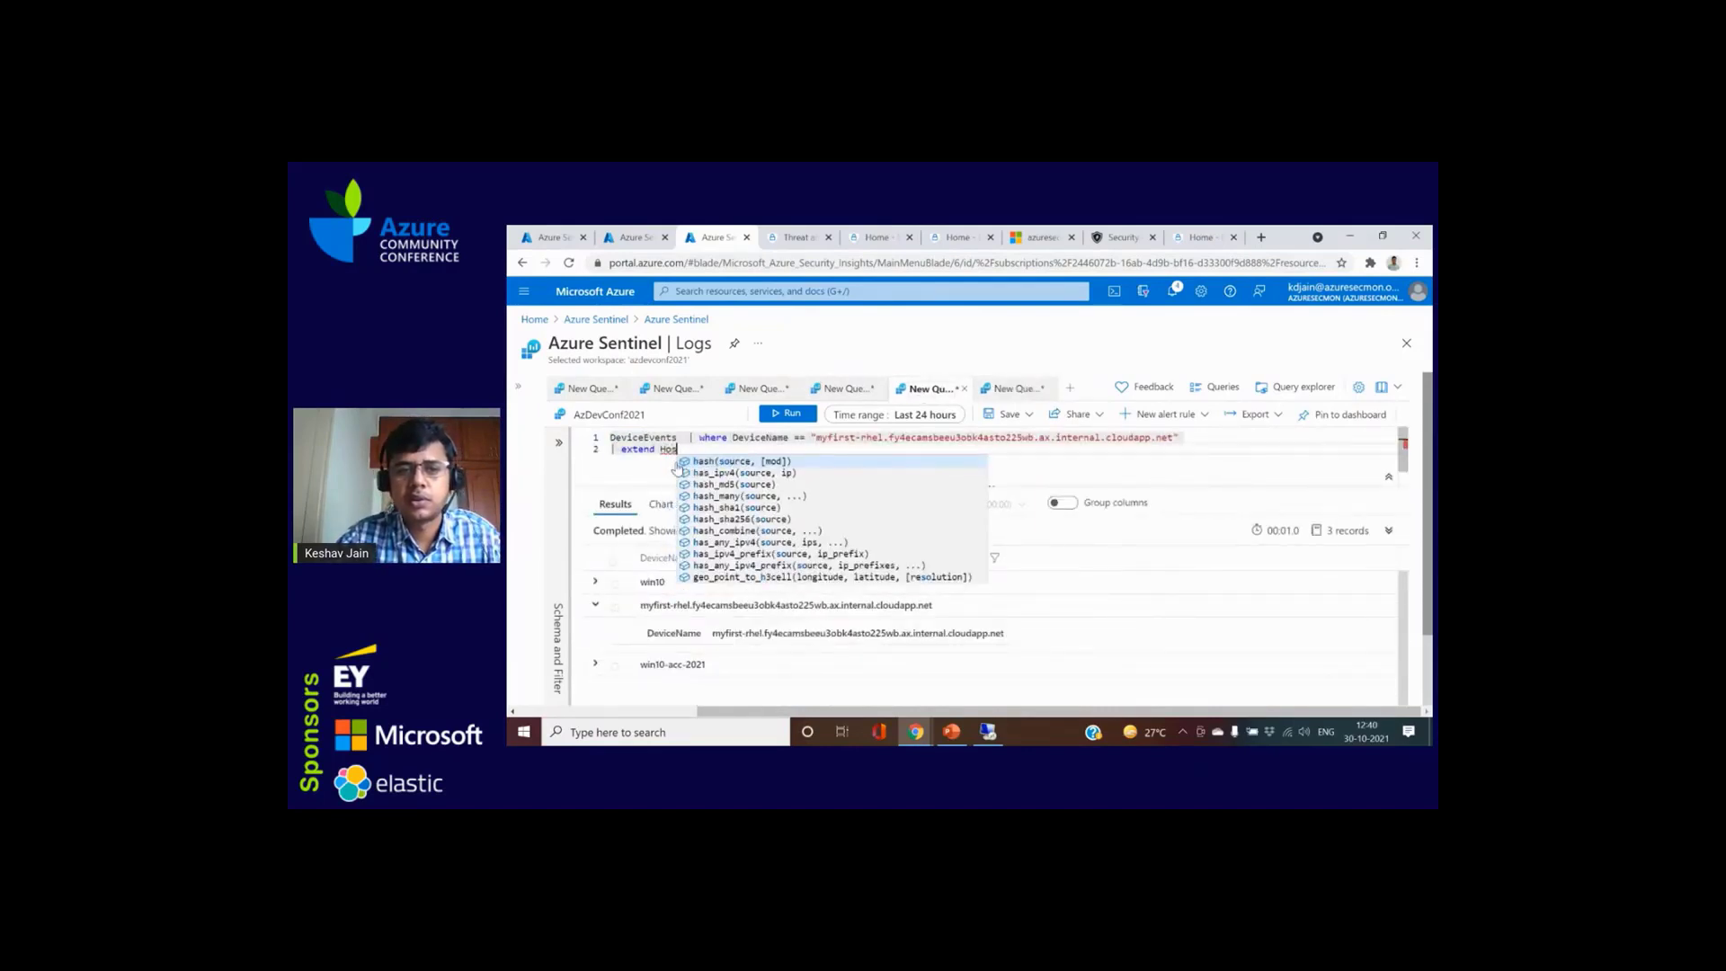
{"action": "type", "text": "tN"}
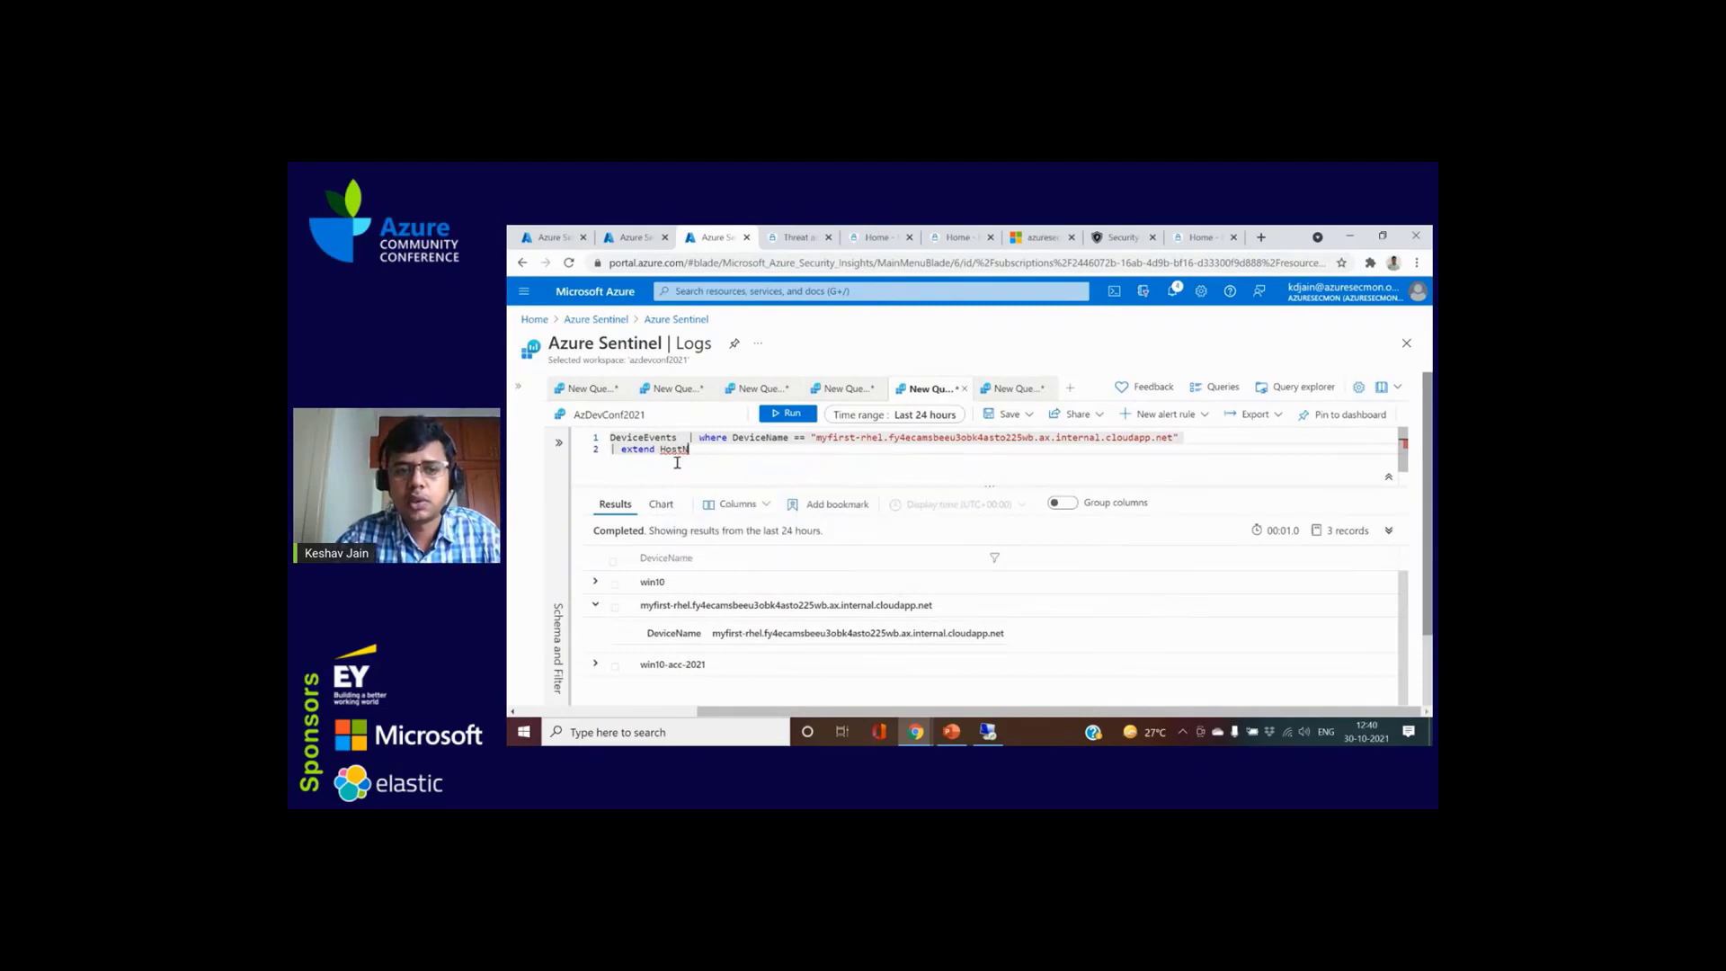
{"action": "type", "text": "ame = "}
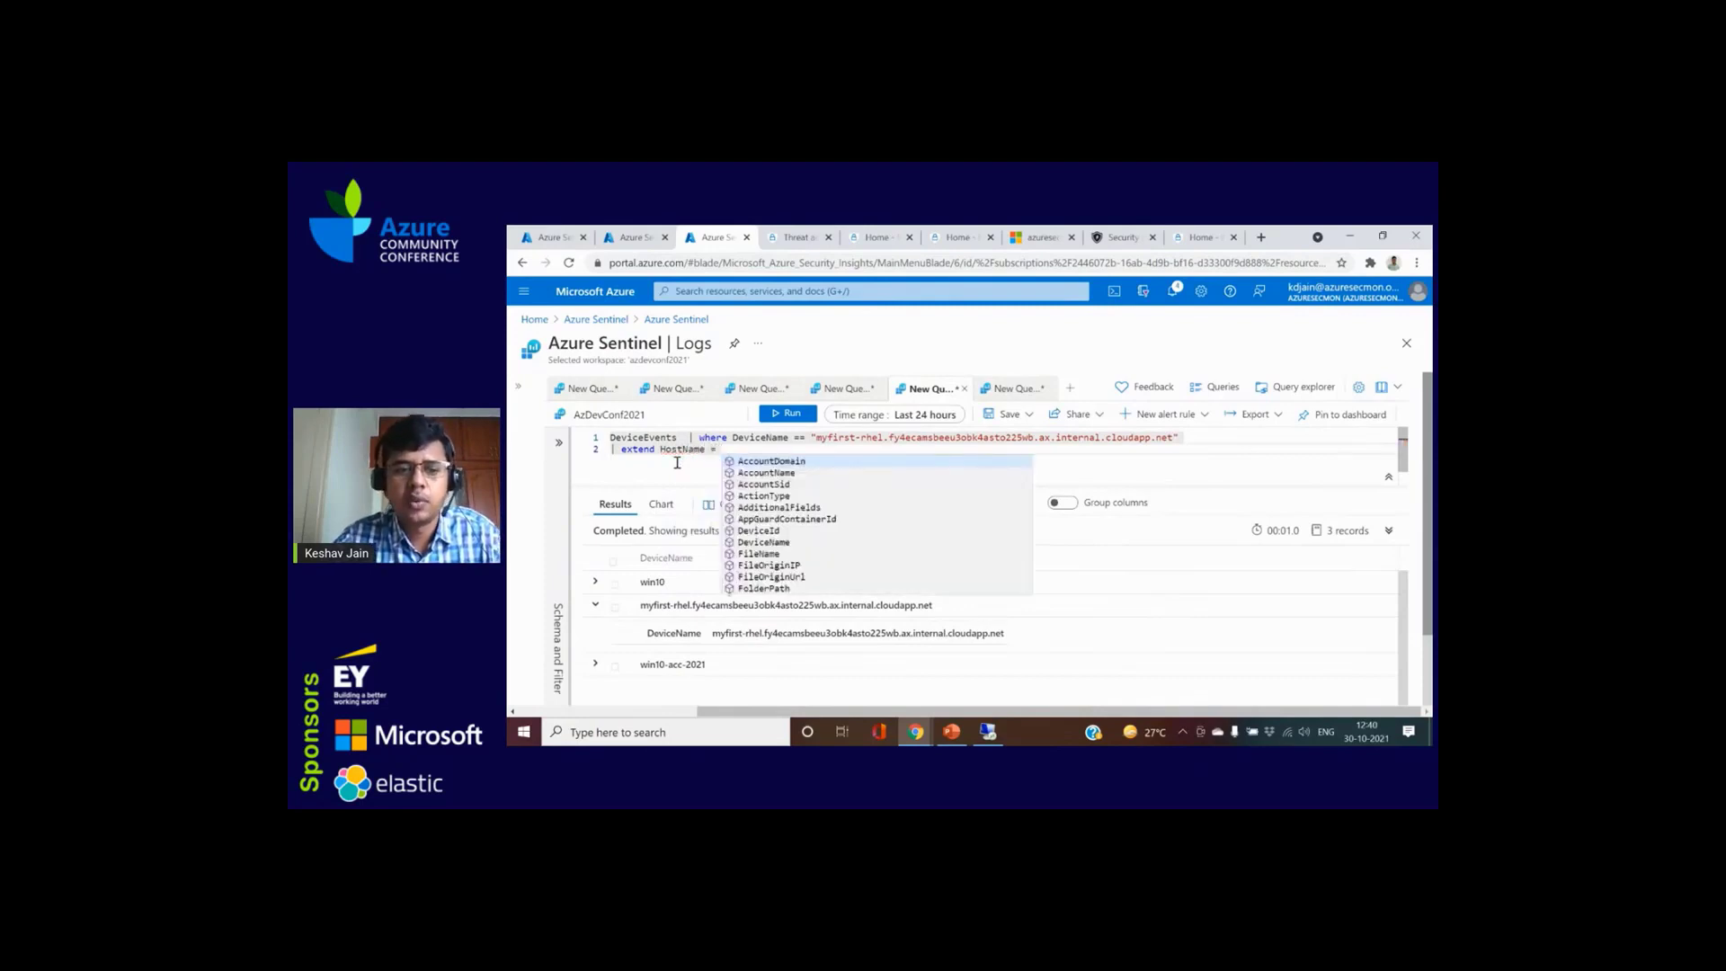
{"action": "type", "text": "Dev"}
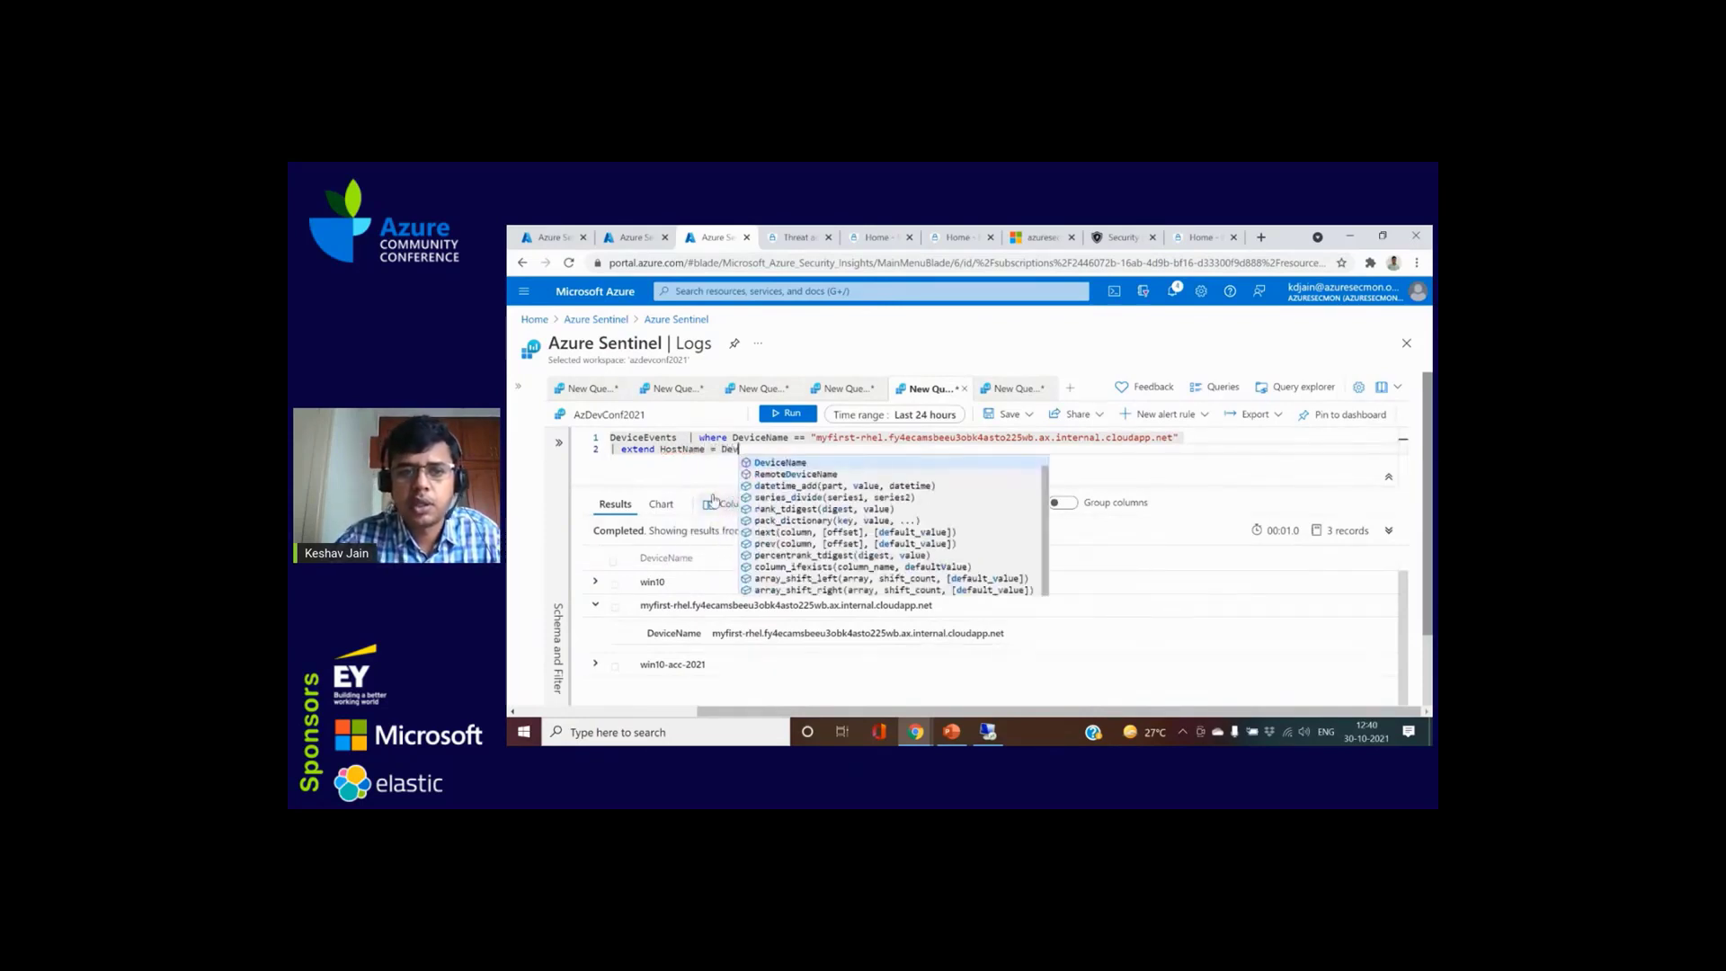
{"action": "key", "text": "Tab"}
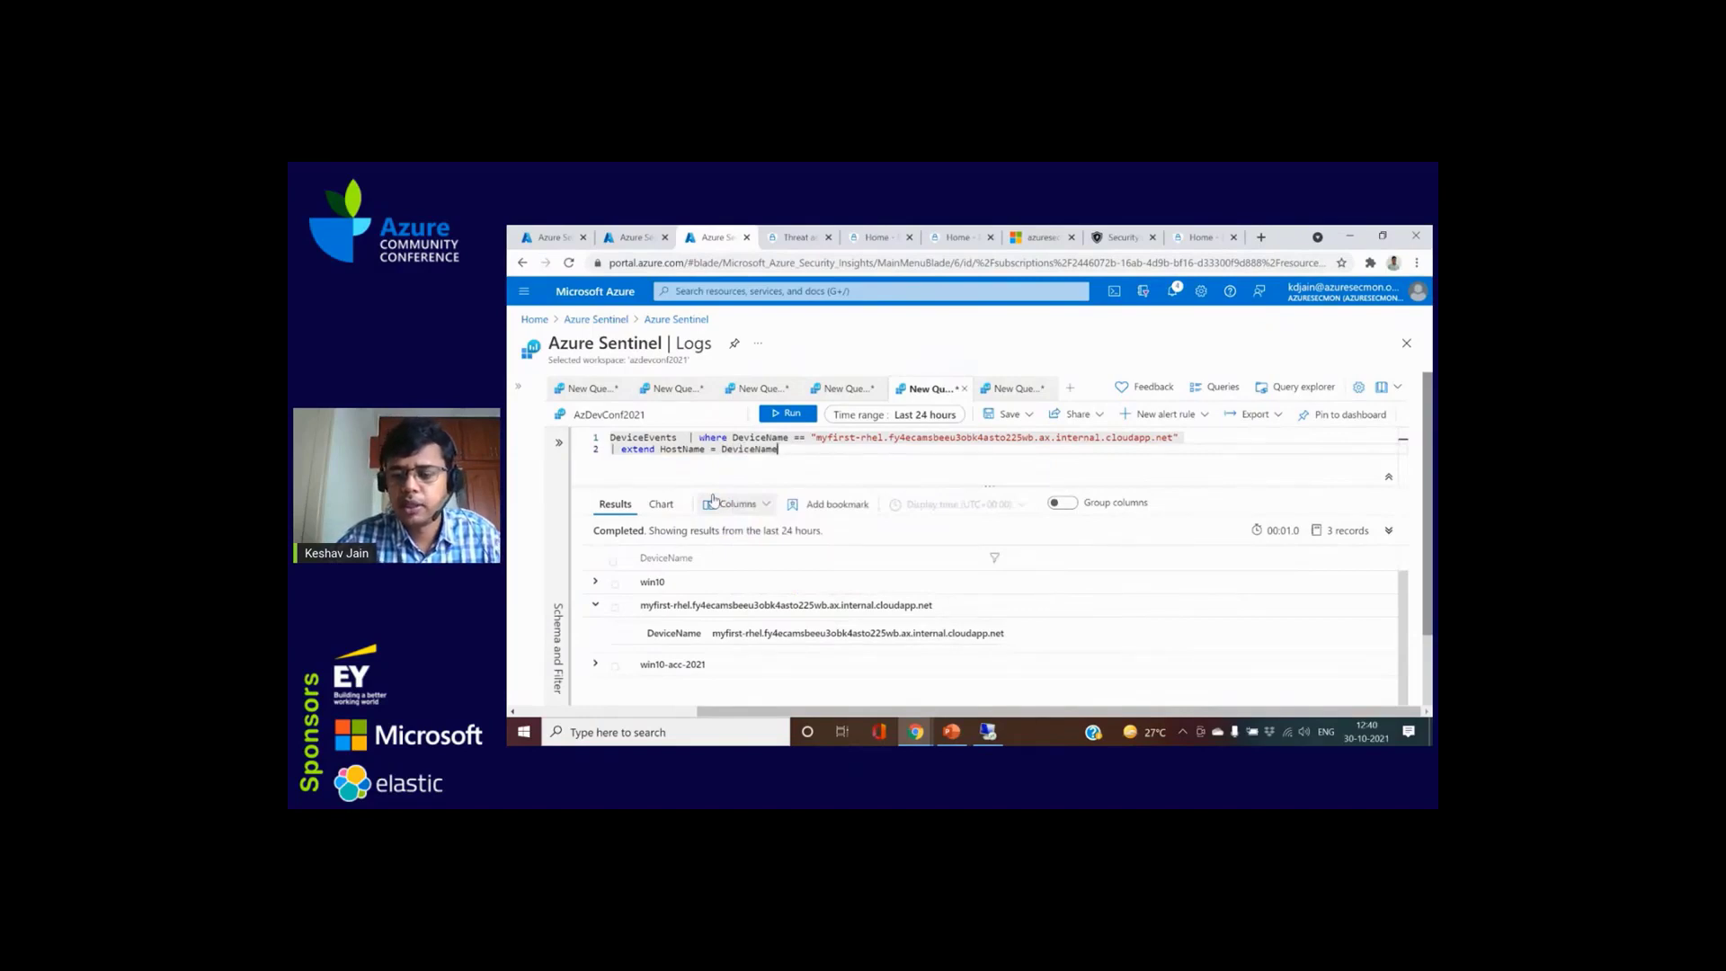
Step: Add the line | join Syslog on HostName to the DeviceEvents query and run it
{"action": "key", "text": "Return"}
{"action": "type", "text": "| joc"}
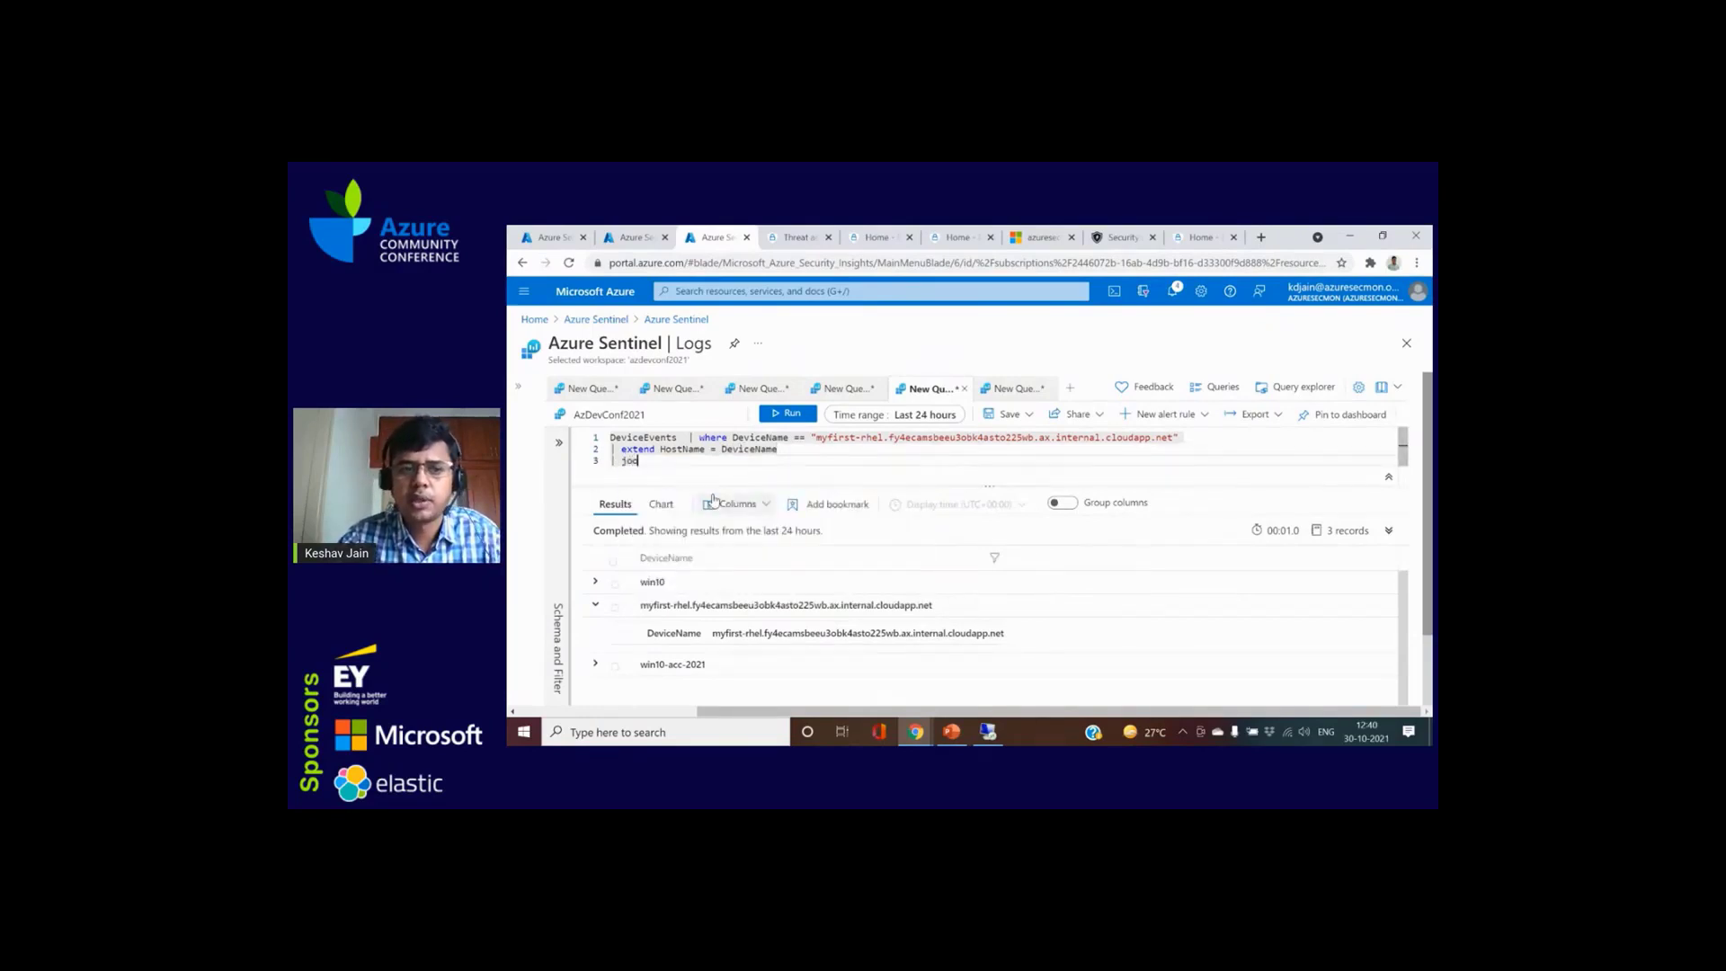
{"action": "type", "text": "join  on"}
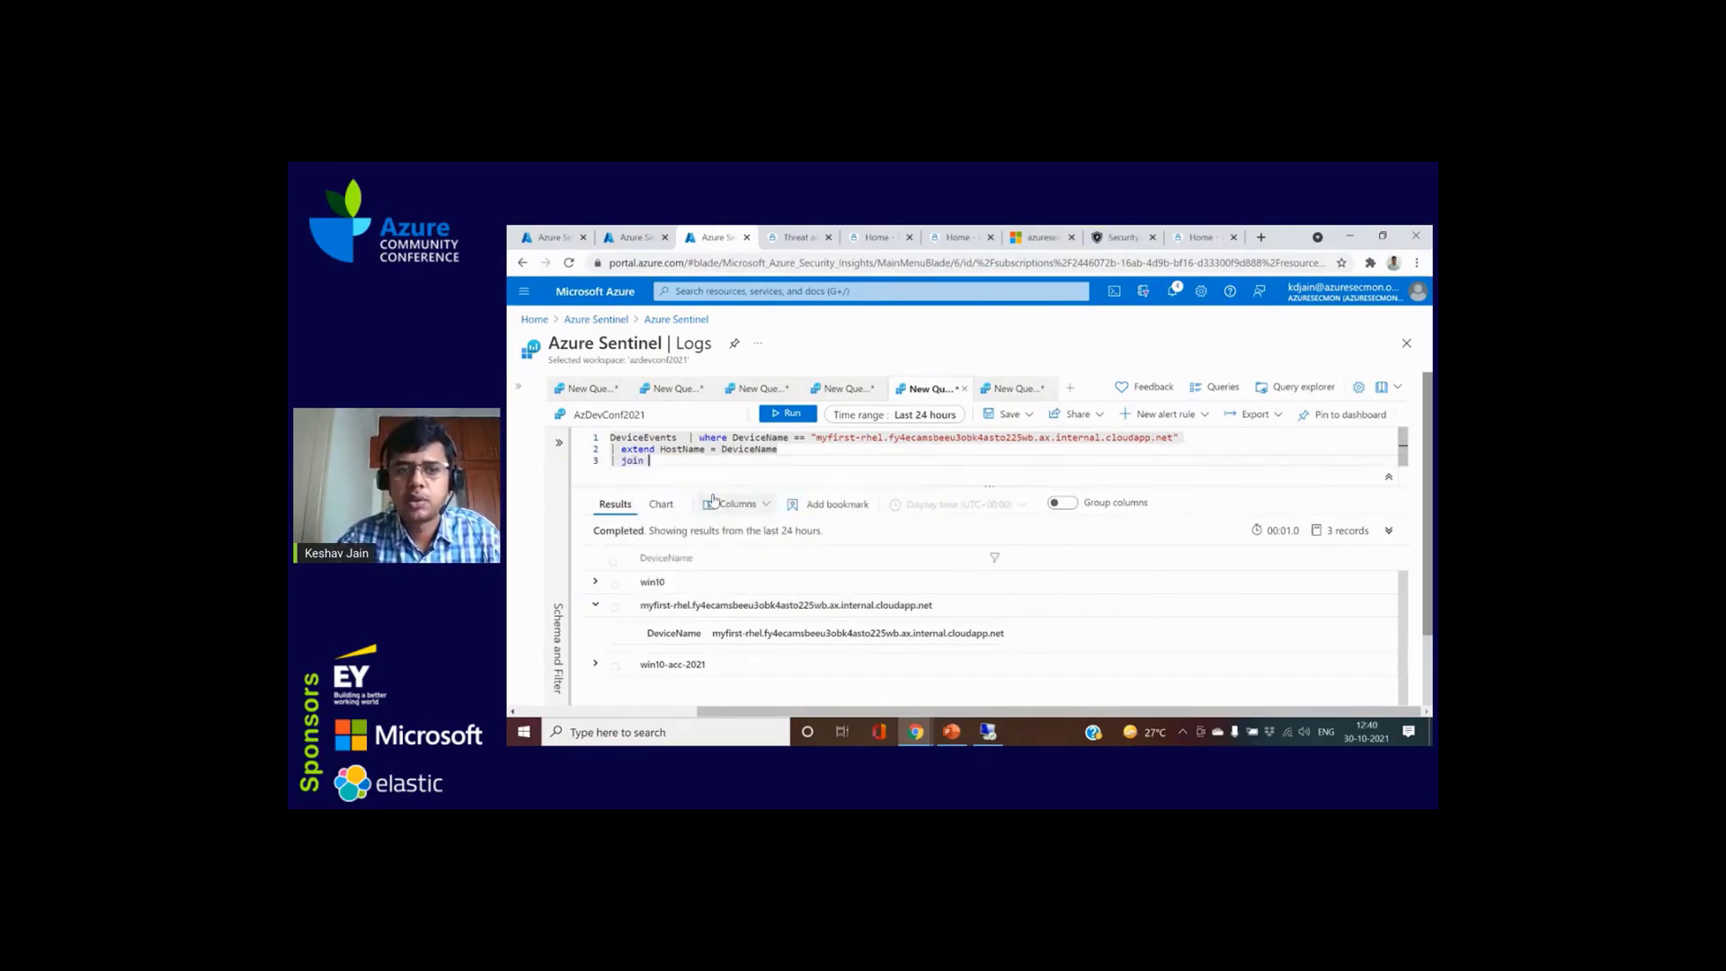
{"action": "key", "text": "BackSpace"}
{"action": "key", "text": "BackSpace"}
{"action": "key", "text": "BackSpace"}
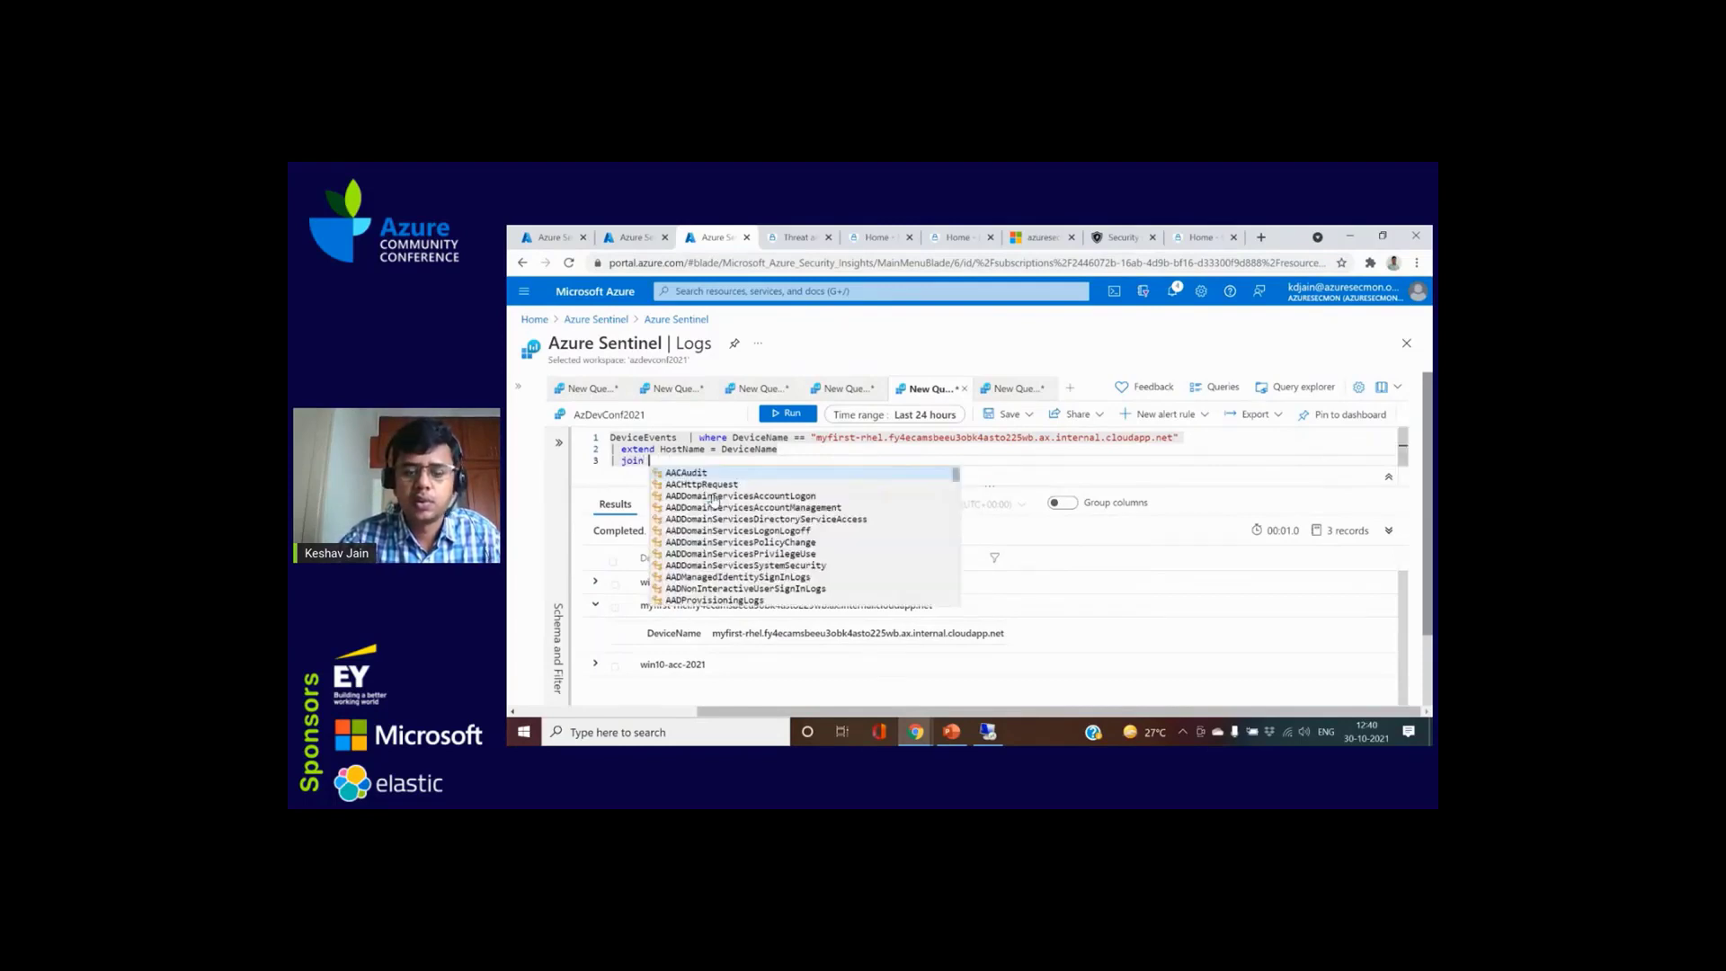
{"action": "type", "text": "Syslog on Ho"}
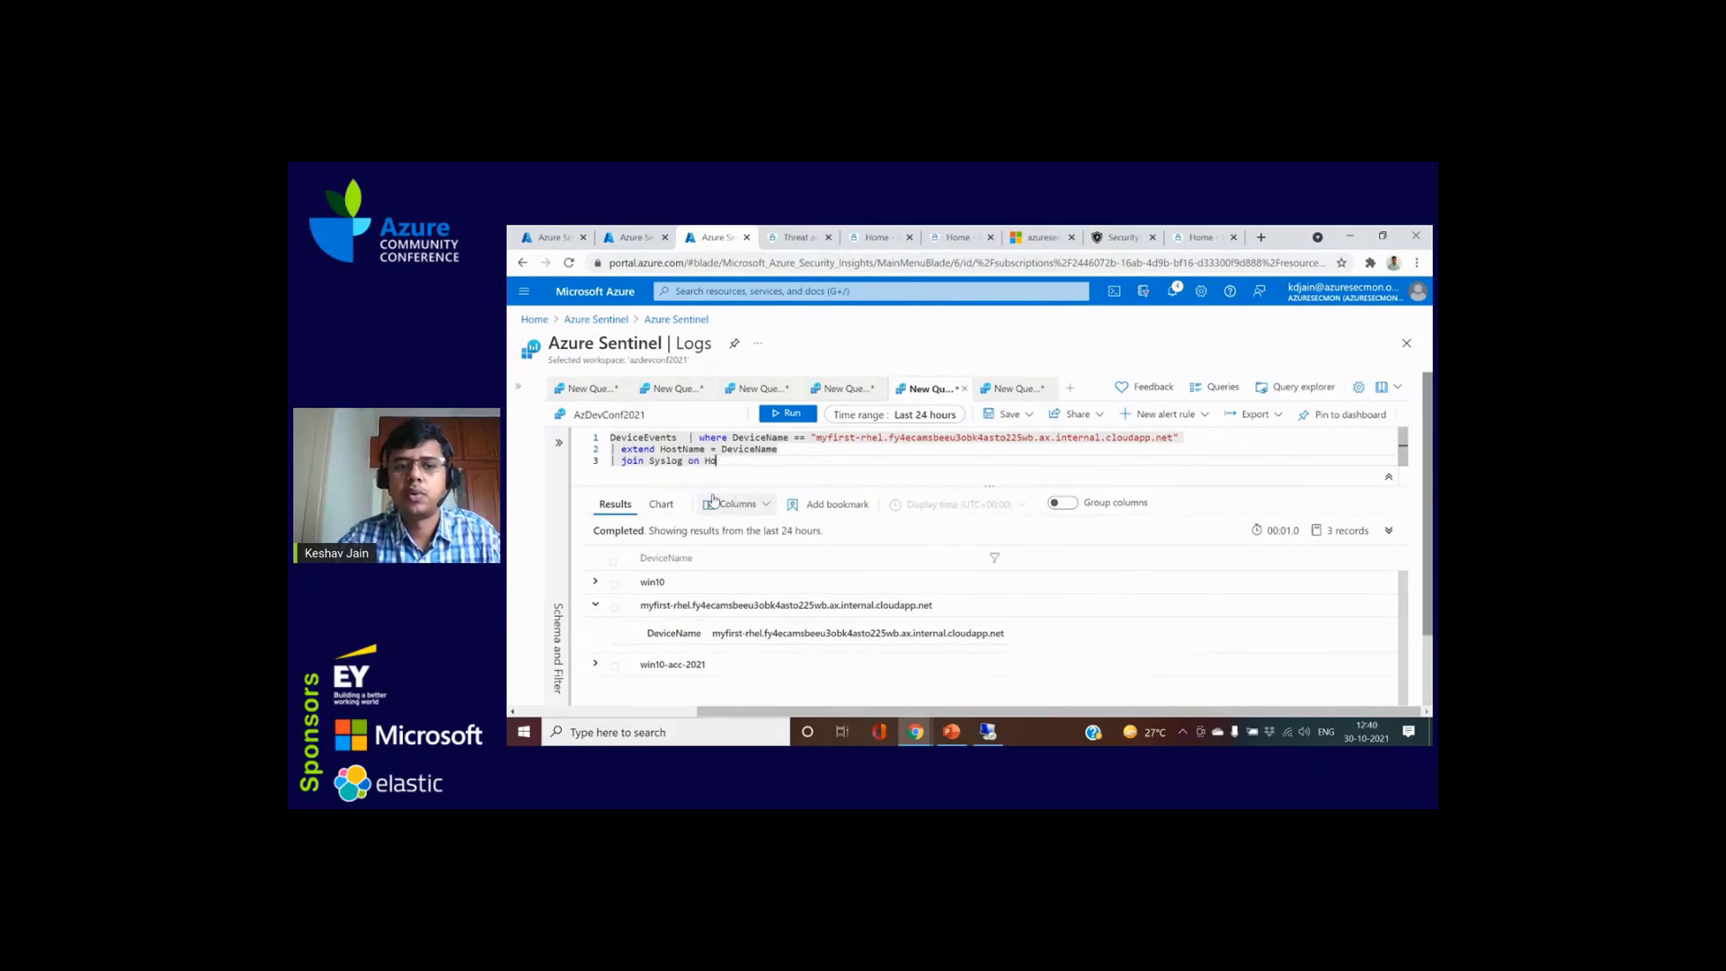
{"action": "type", "text": "isstName"}
{"action": "key", "text": "shift+Return"}
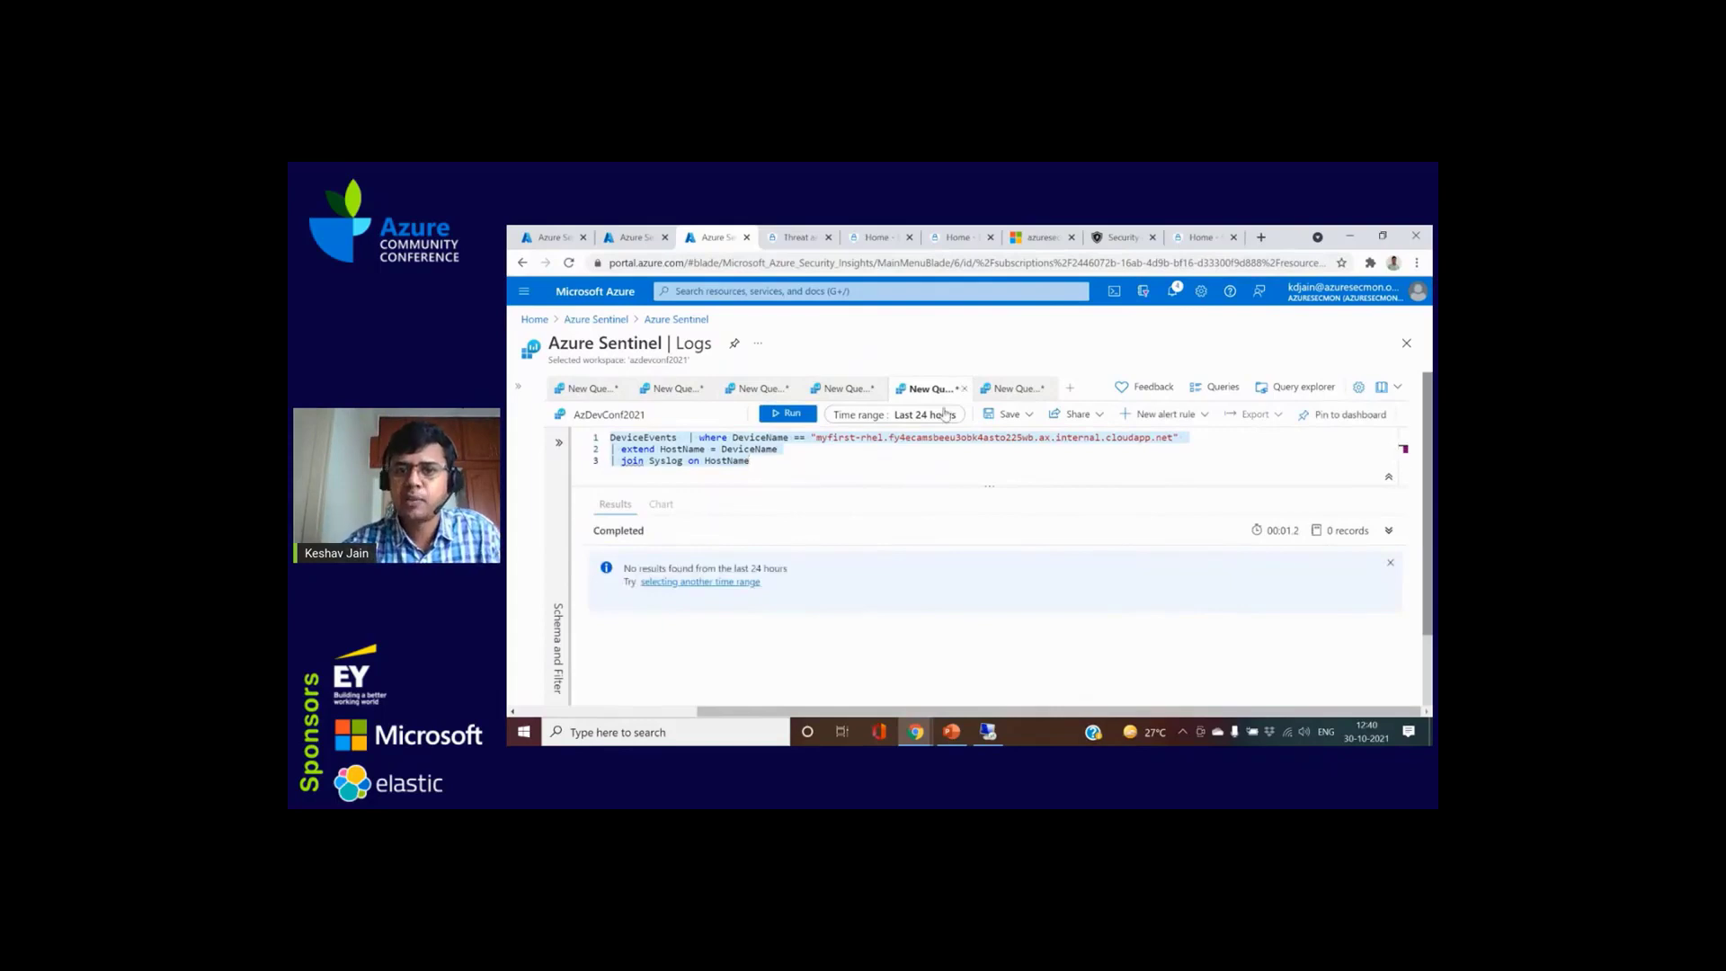
Step: Review the Syslog query's results in an enlarged results area and start a new query for the email tables
{"action": "left_click", "coordinate": [1014, 388]}
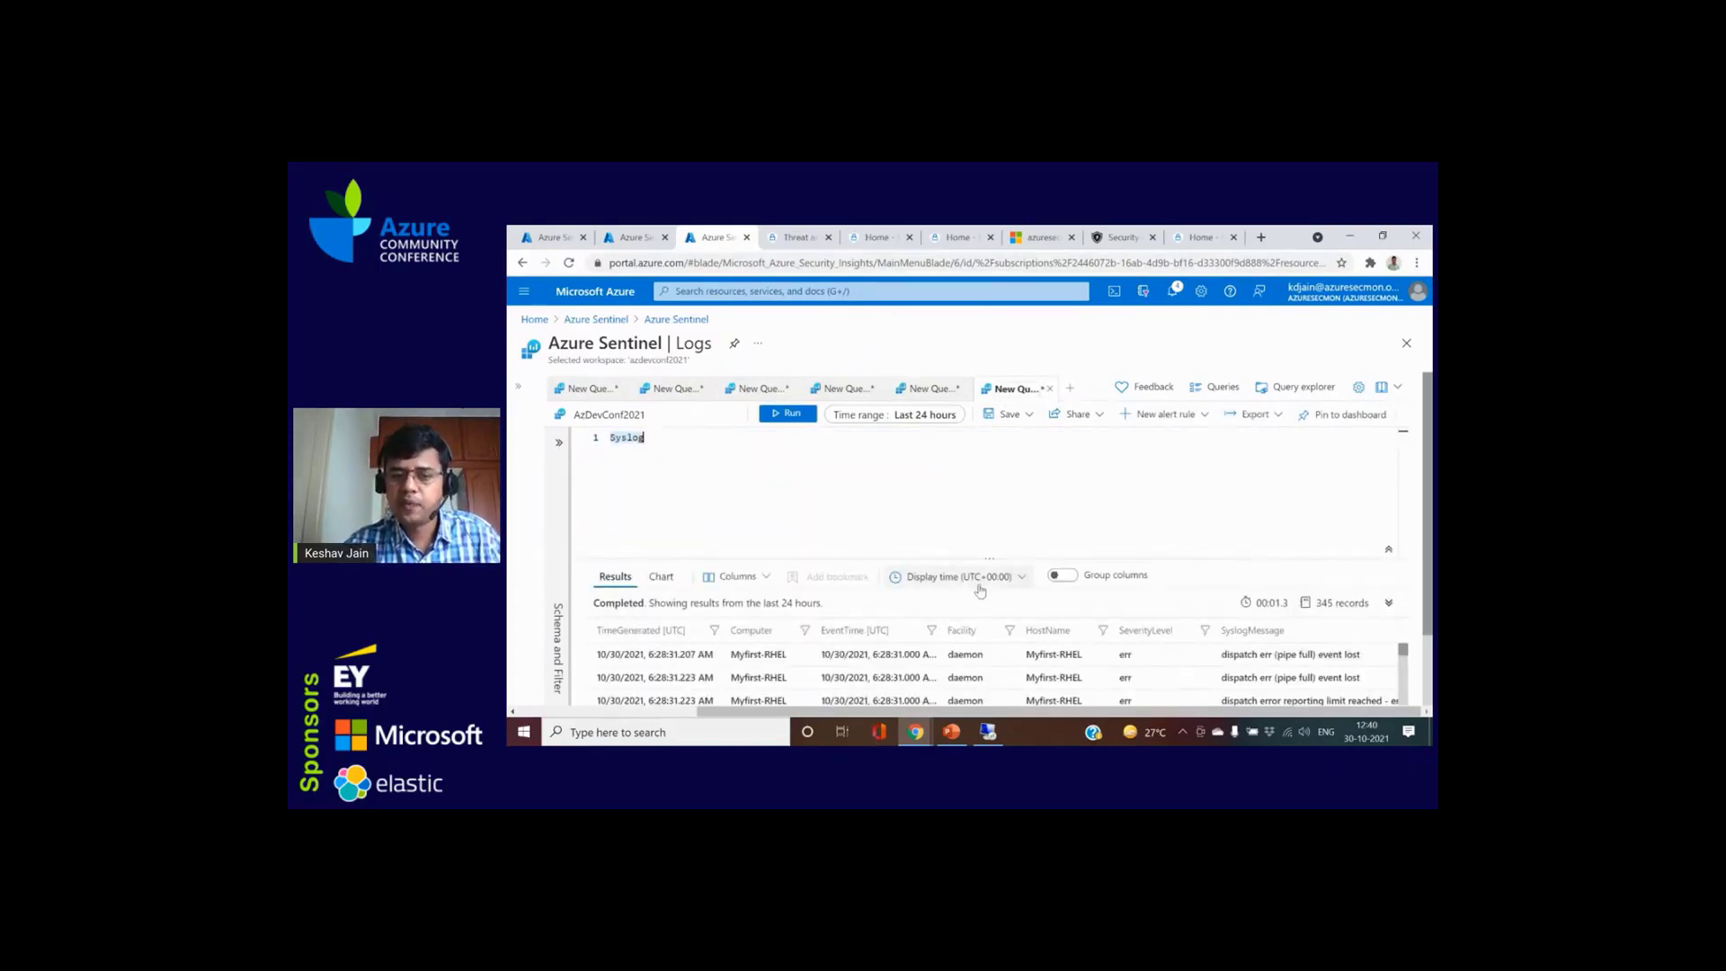
{"action": "left_click_drag", "start_coordinate": [968, 559], "coordinate": [970, 504]}
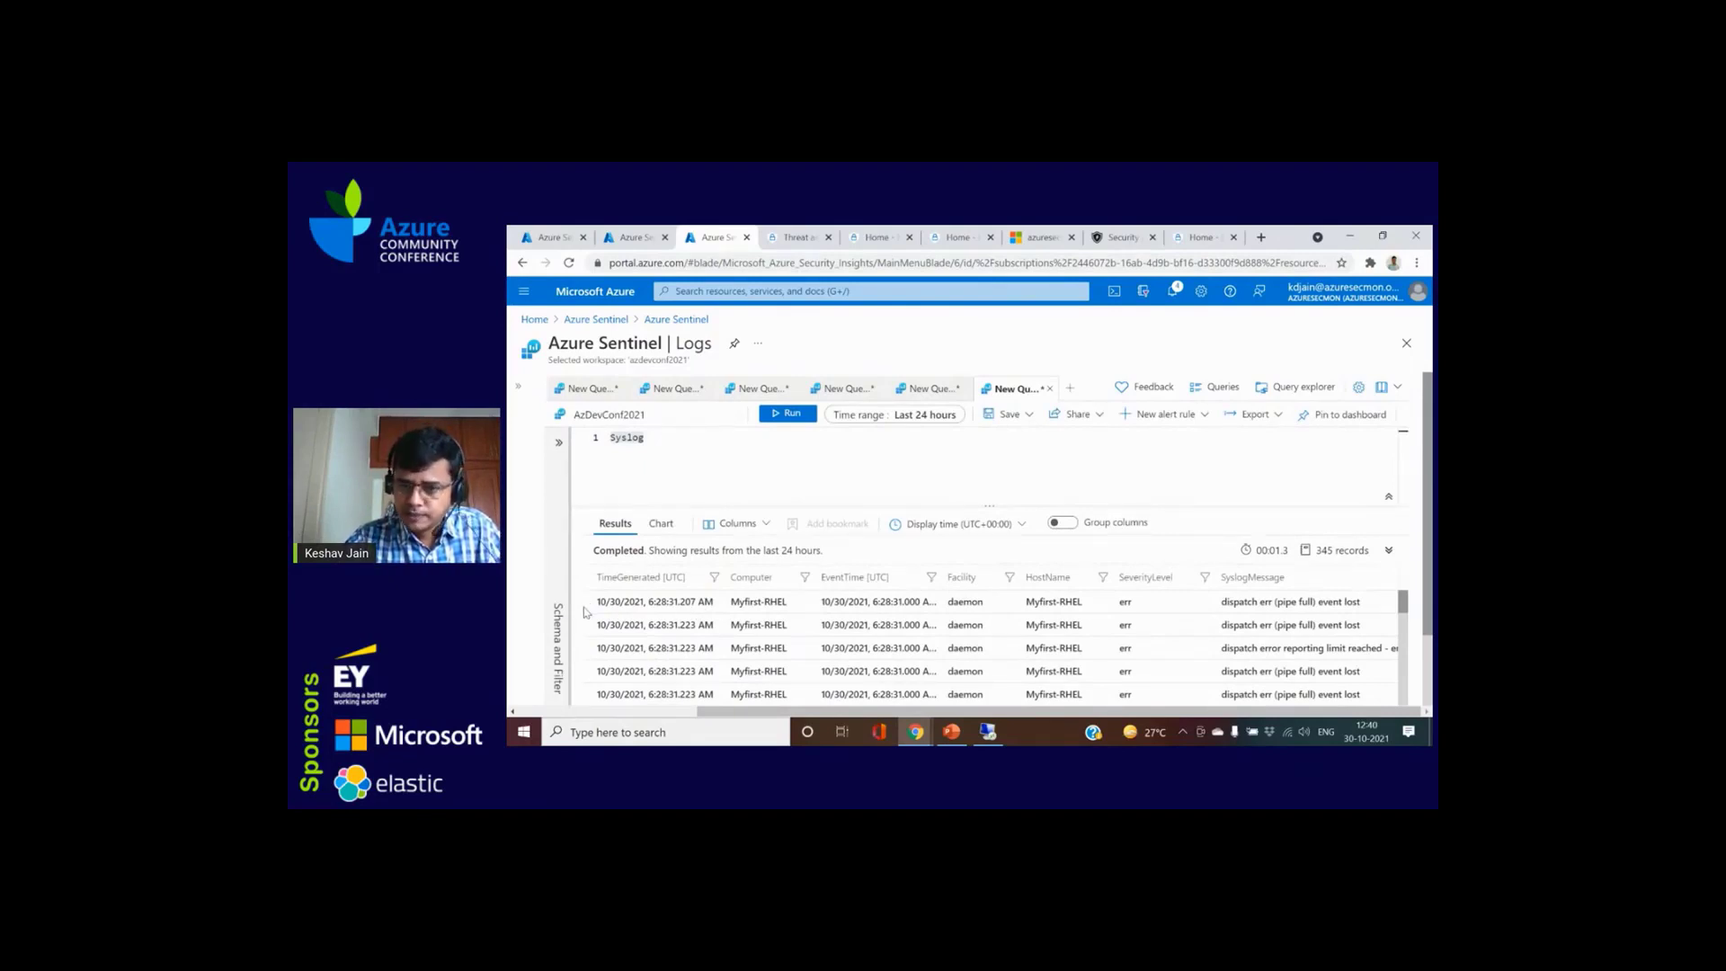
{"action": "left_click", "coordinate": [1072, 388]}
{"action": "type", "text": "emai"}
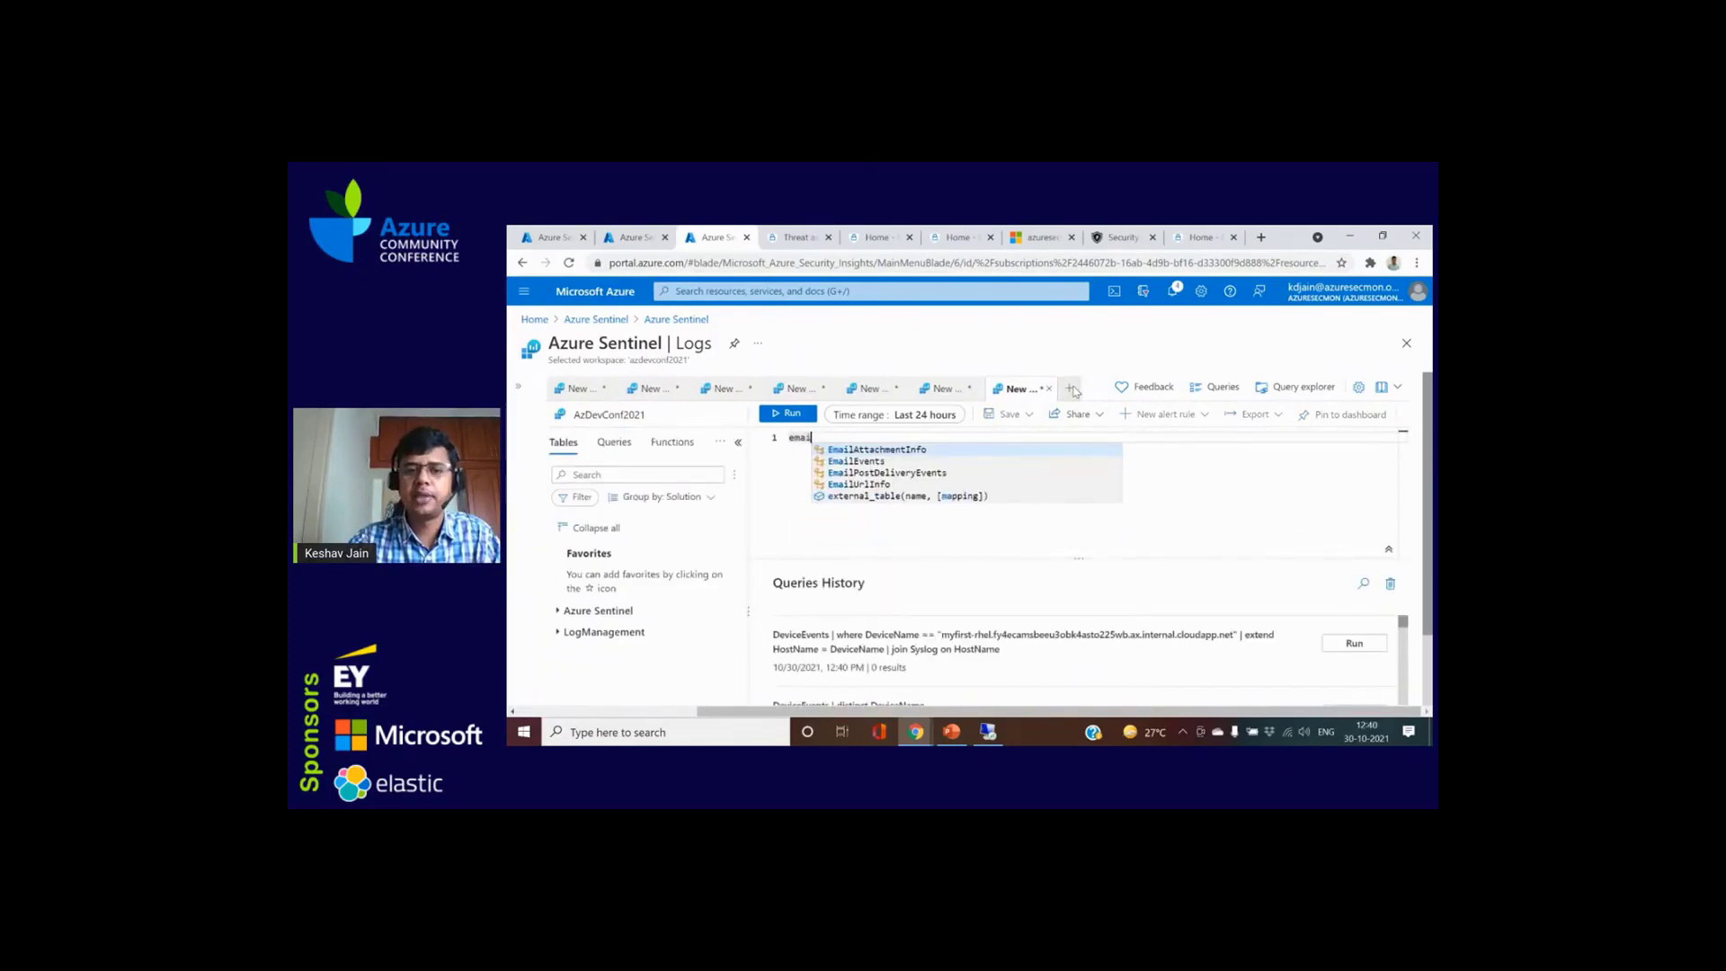
Step: Rerun the EmailAttachmentInfo query that joins BehaviorAnalytics on UserPrincipalName
{"action": "left_click", "coordinate": [578, 388]}
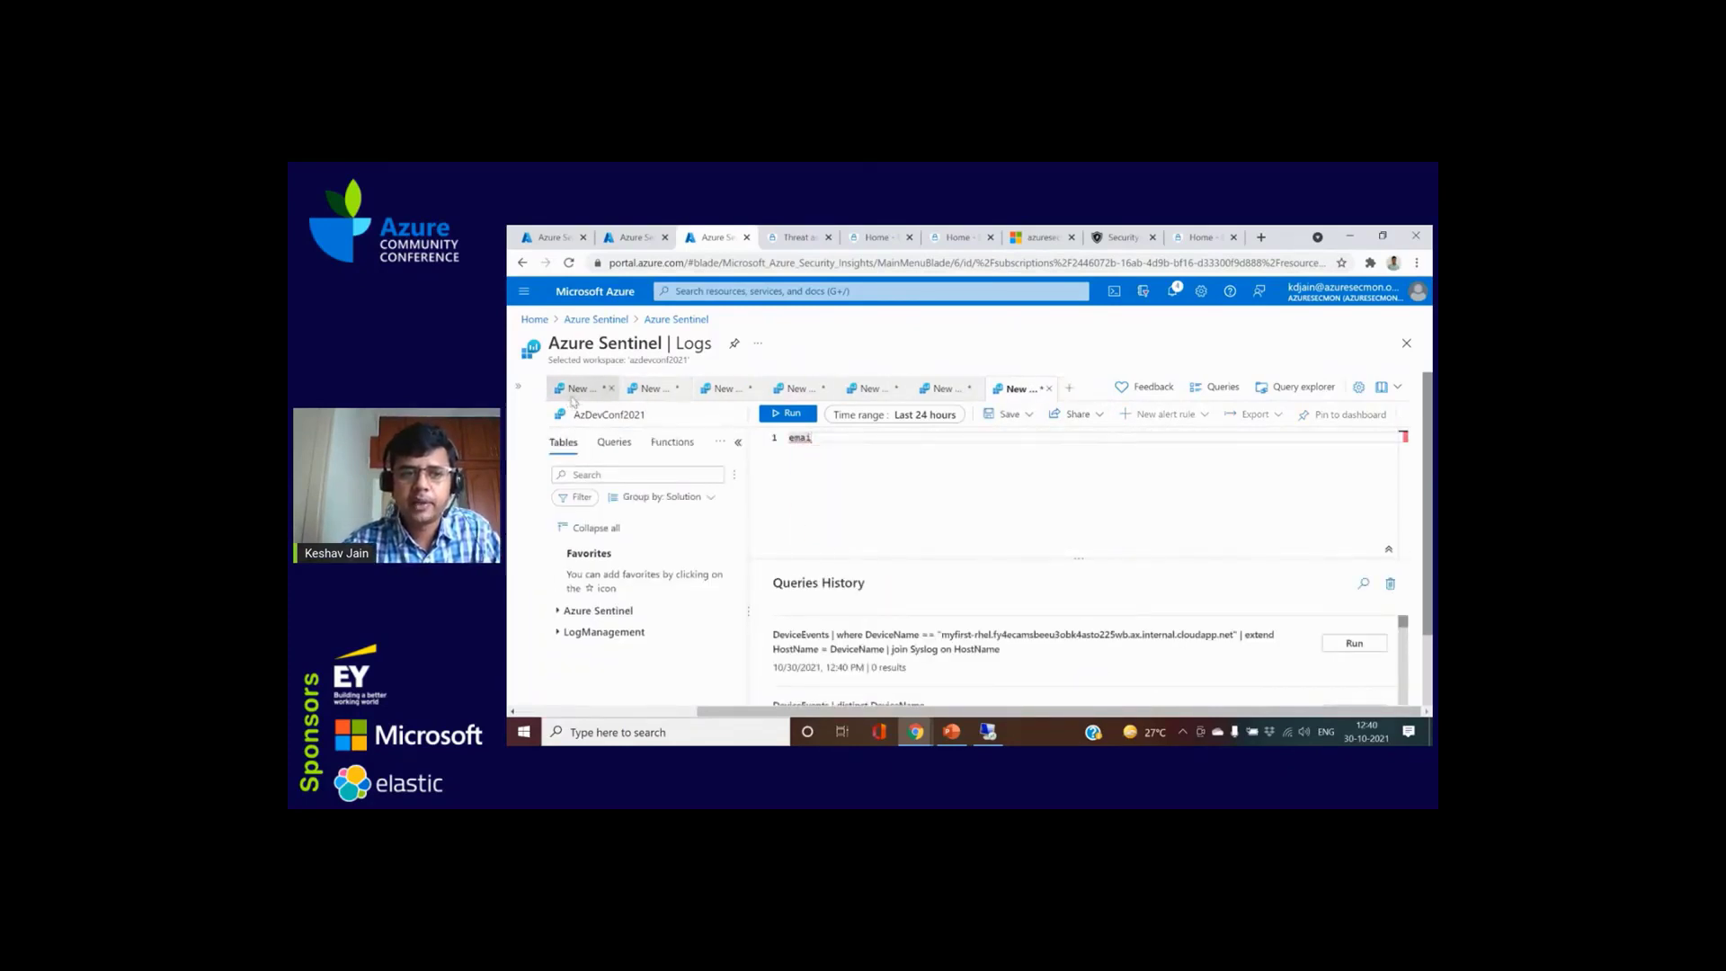
{"action": "left_click", "coordinate": [649, 388]}
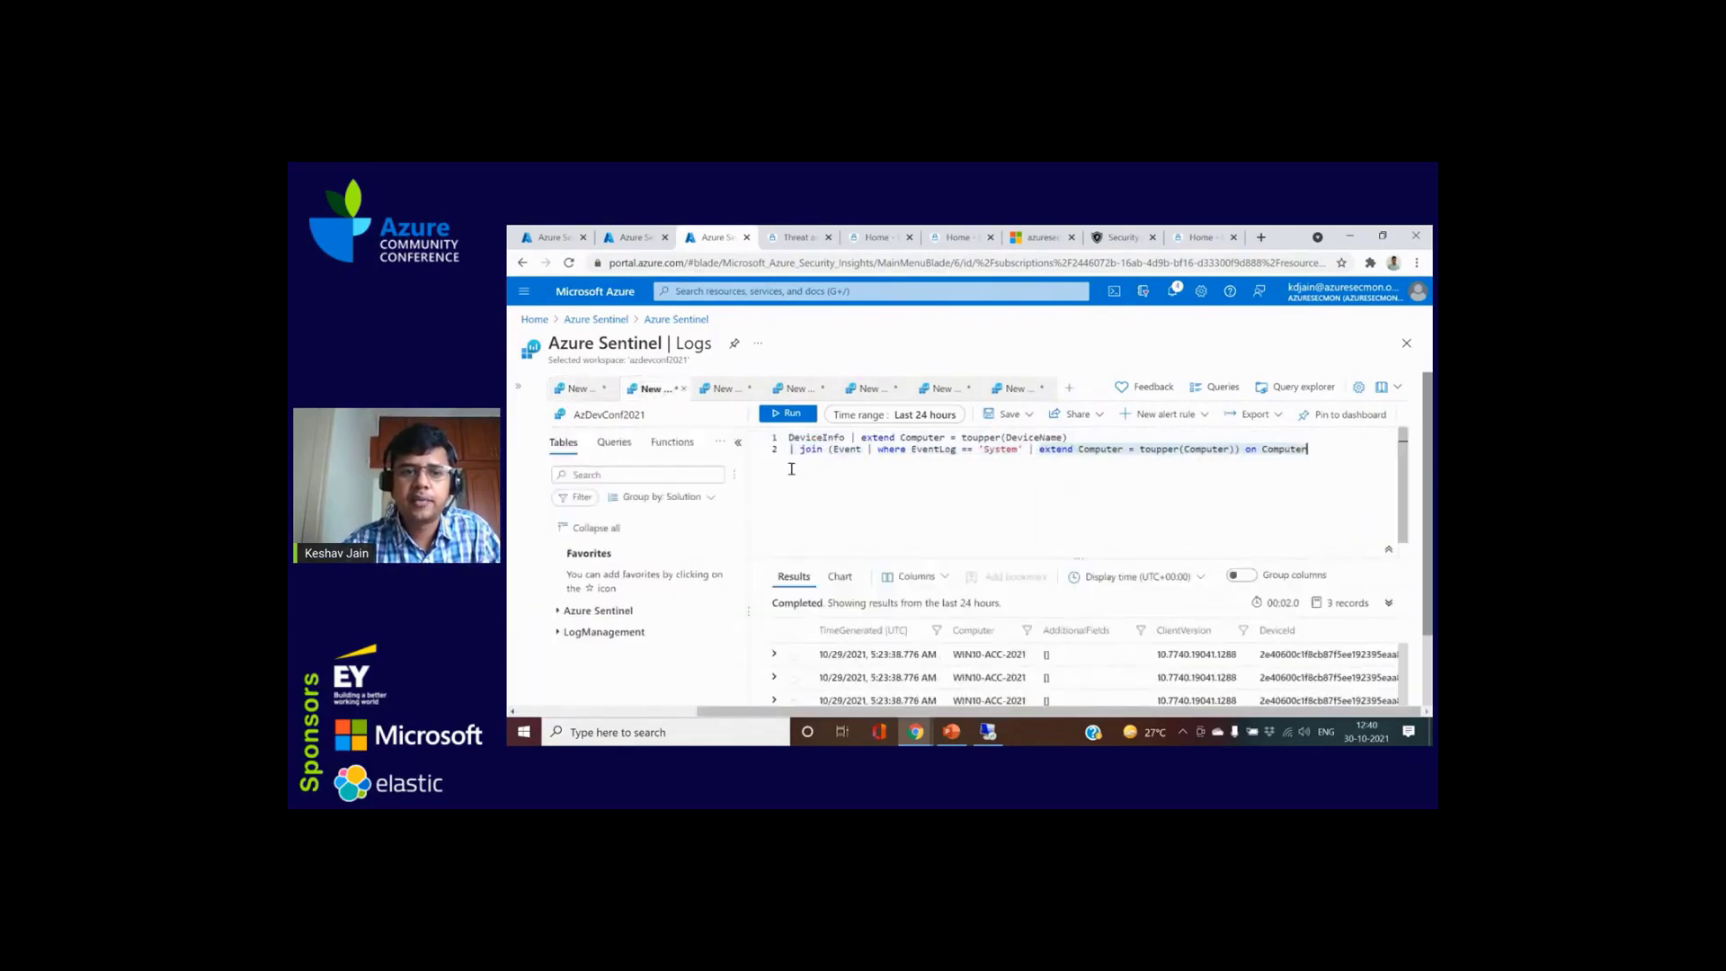
{"action": "left_click", "coordinate": [728, 388]}
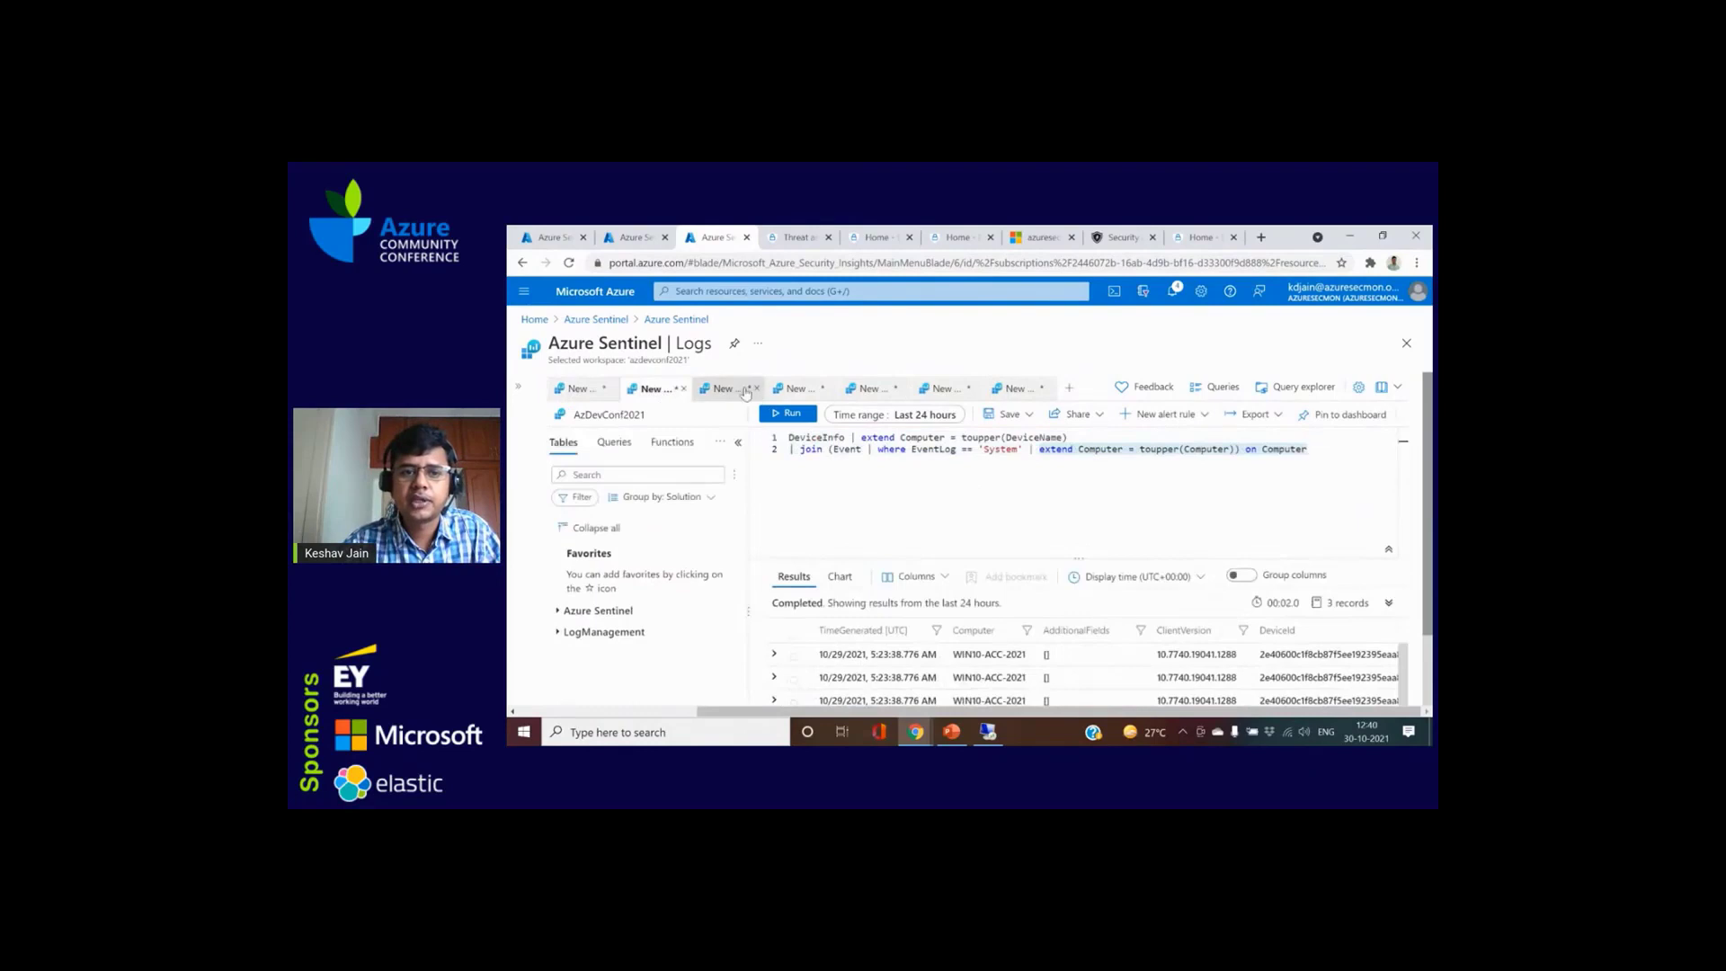
{"action": "left_click", "coordinate": [790, 417]}
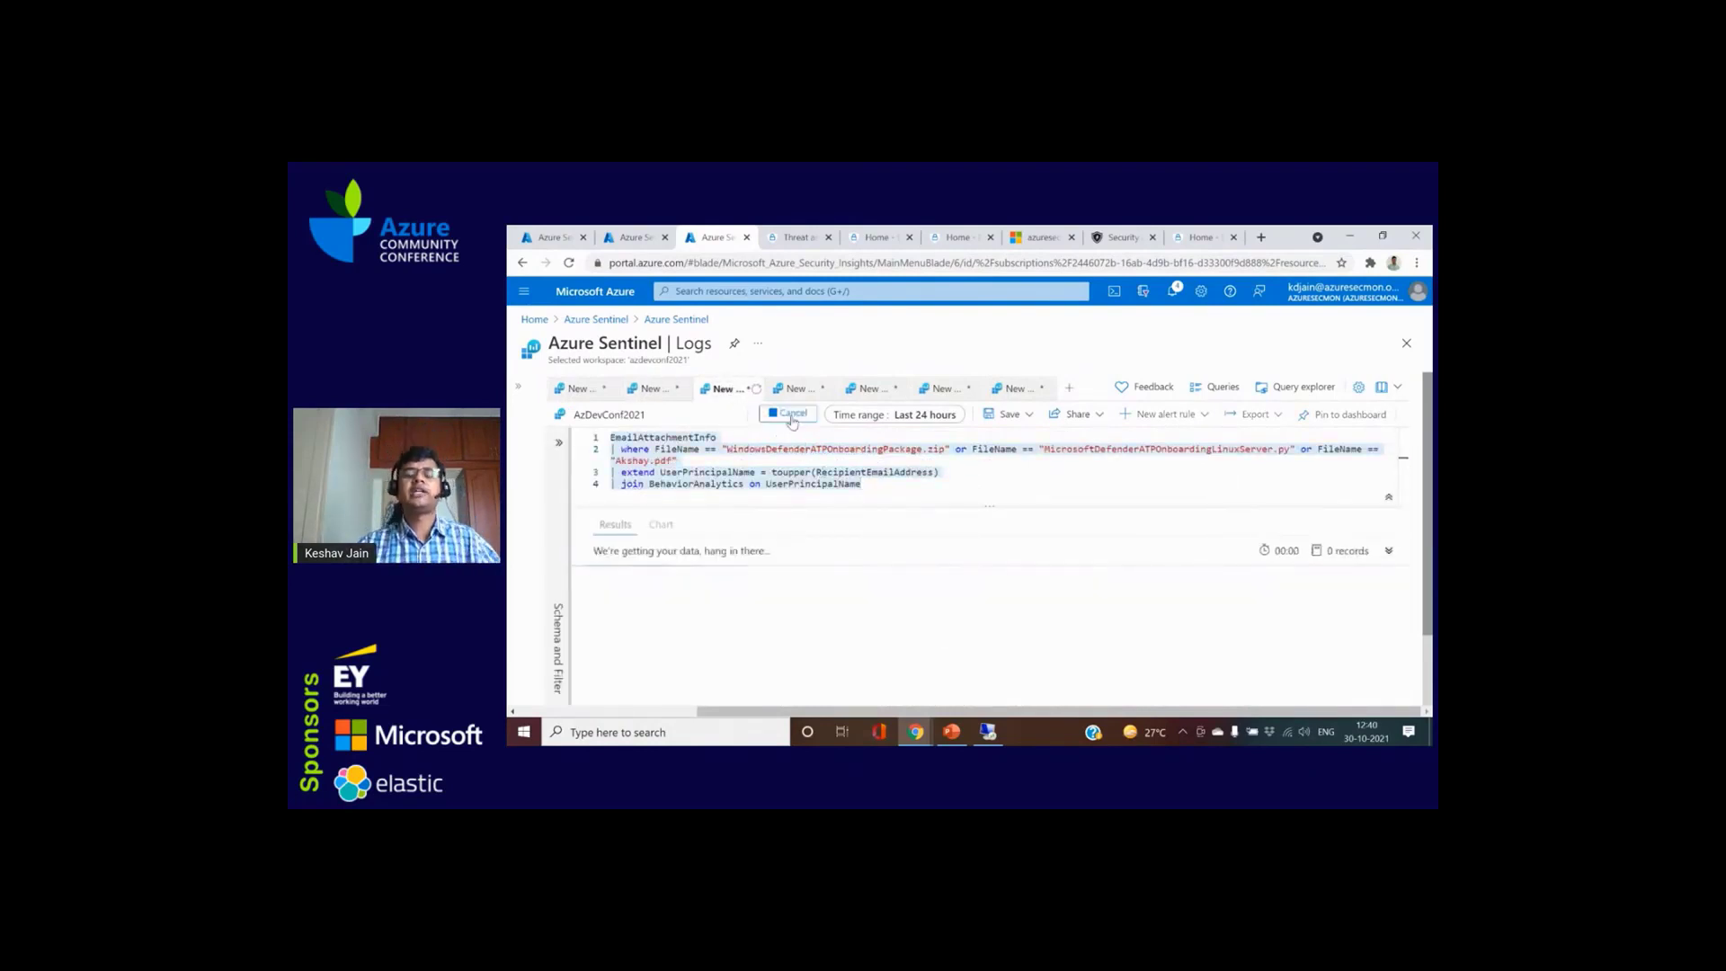
{"action": "left_click", "coordinate": [696, 482]}
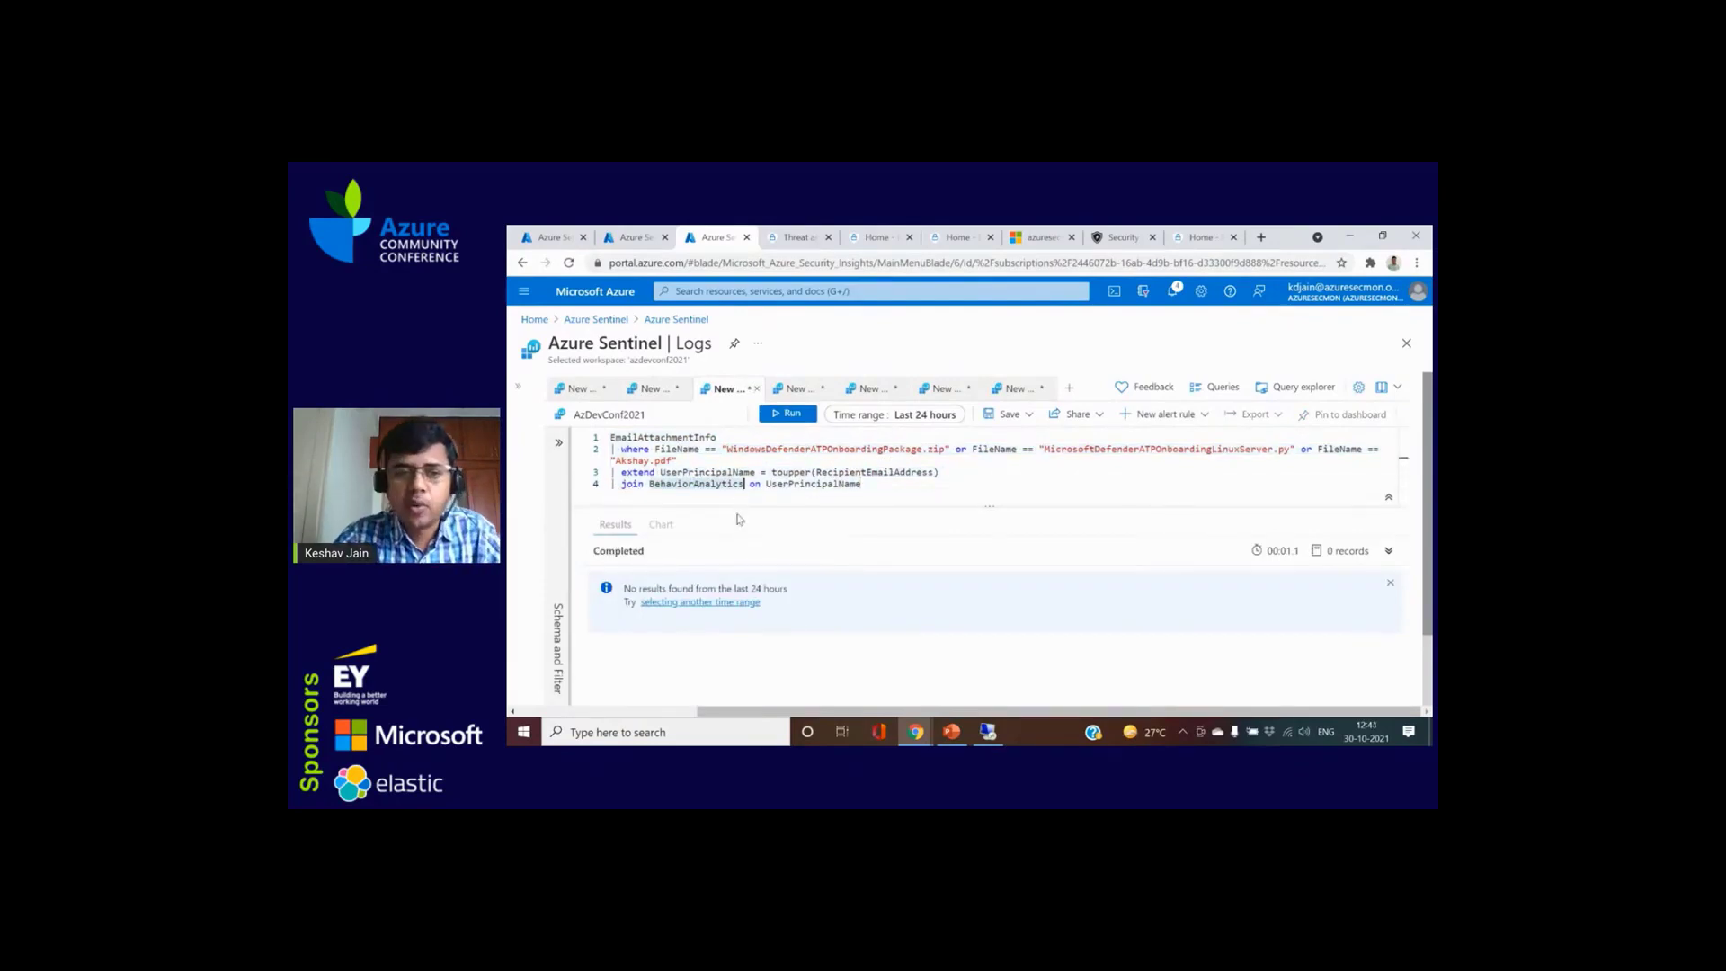
Step: Close the Syslog, DeviceEvents and unfinished email query tabs, keeping New Query 2, New Query 3 and New Query 1
{"action": "left_click", "coordinate": [829, 390]}
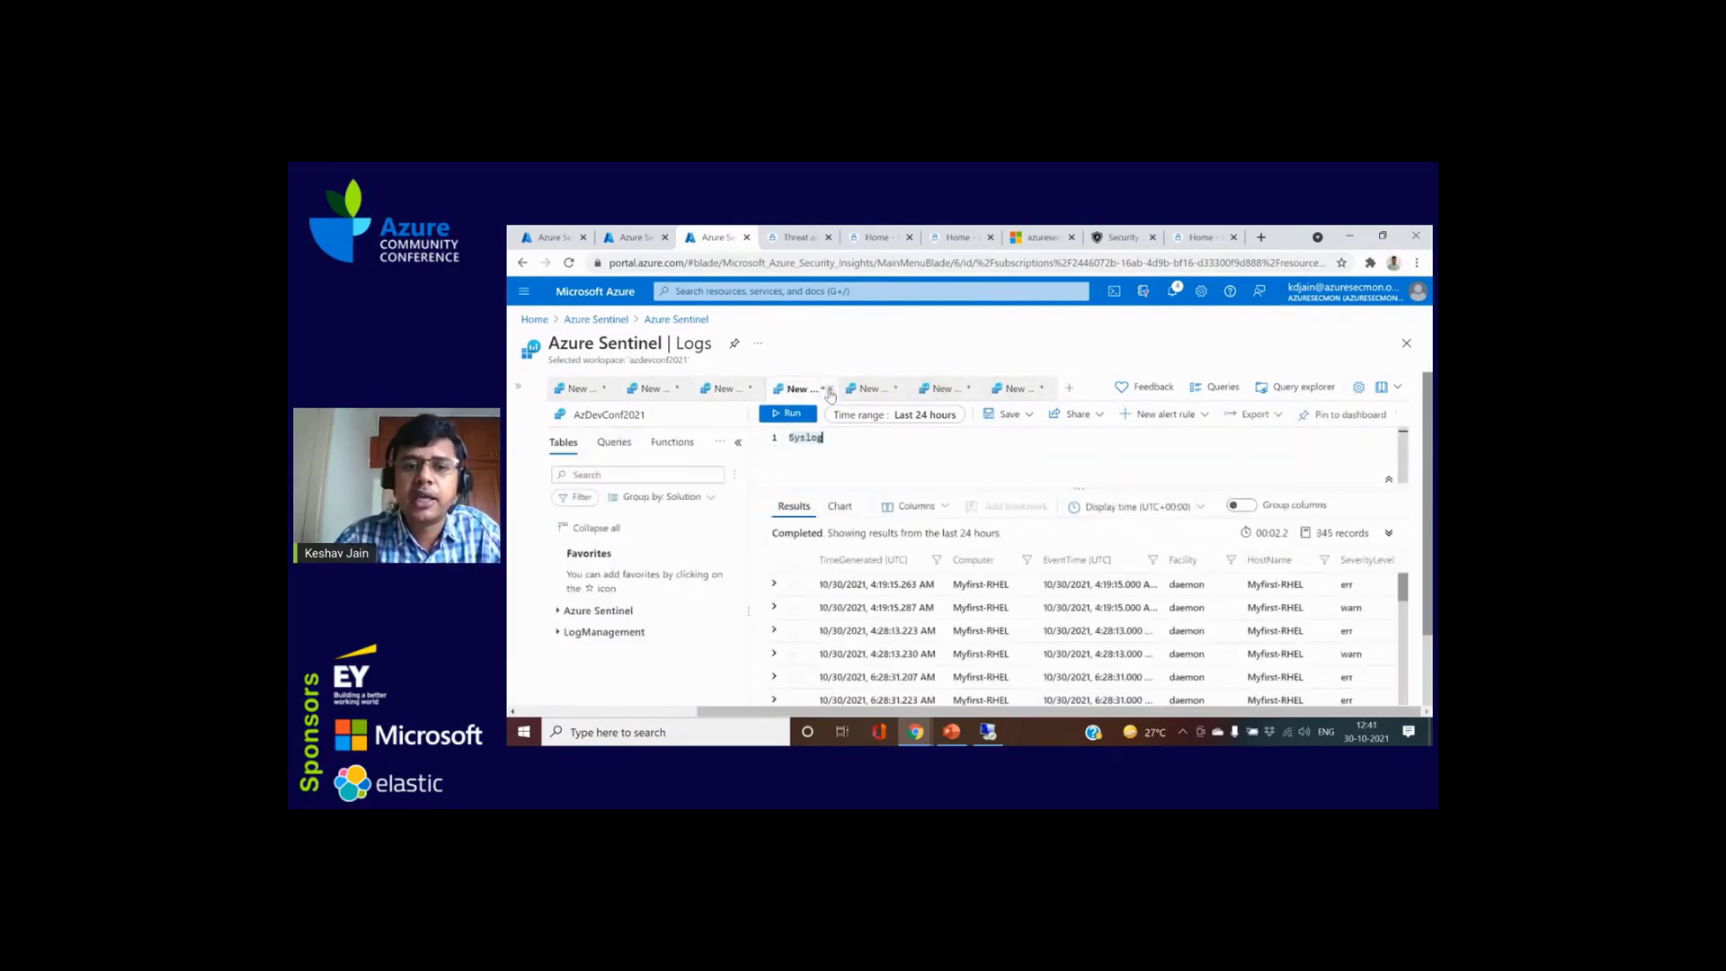
{"action": "left_click", "coordinate": [829, 390]}
{"action": "left_click", "coordinate": [878, 388]}
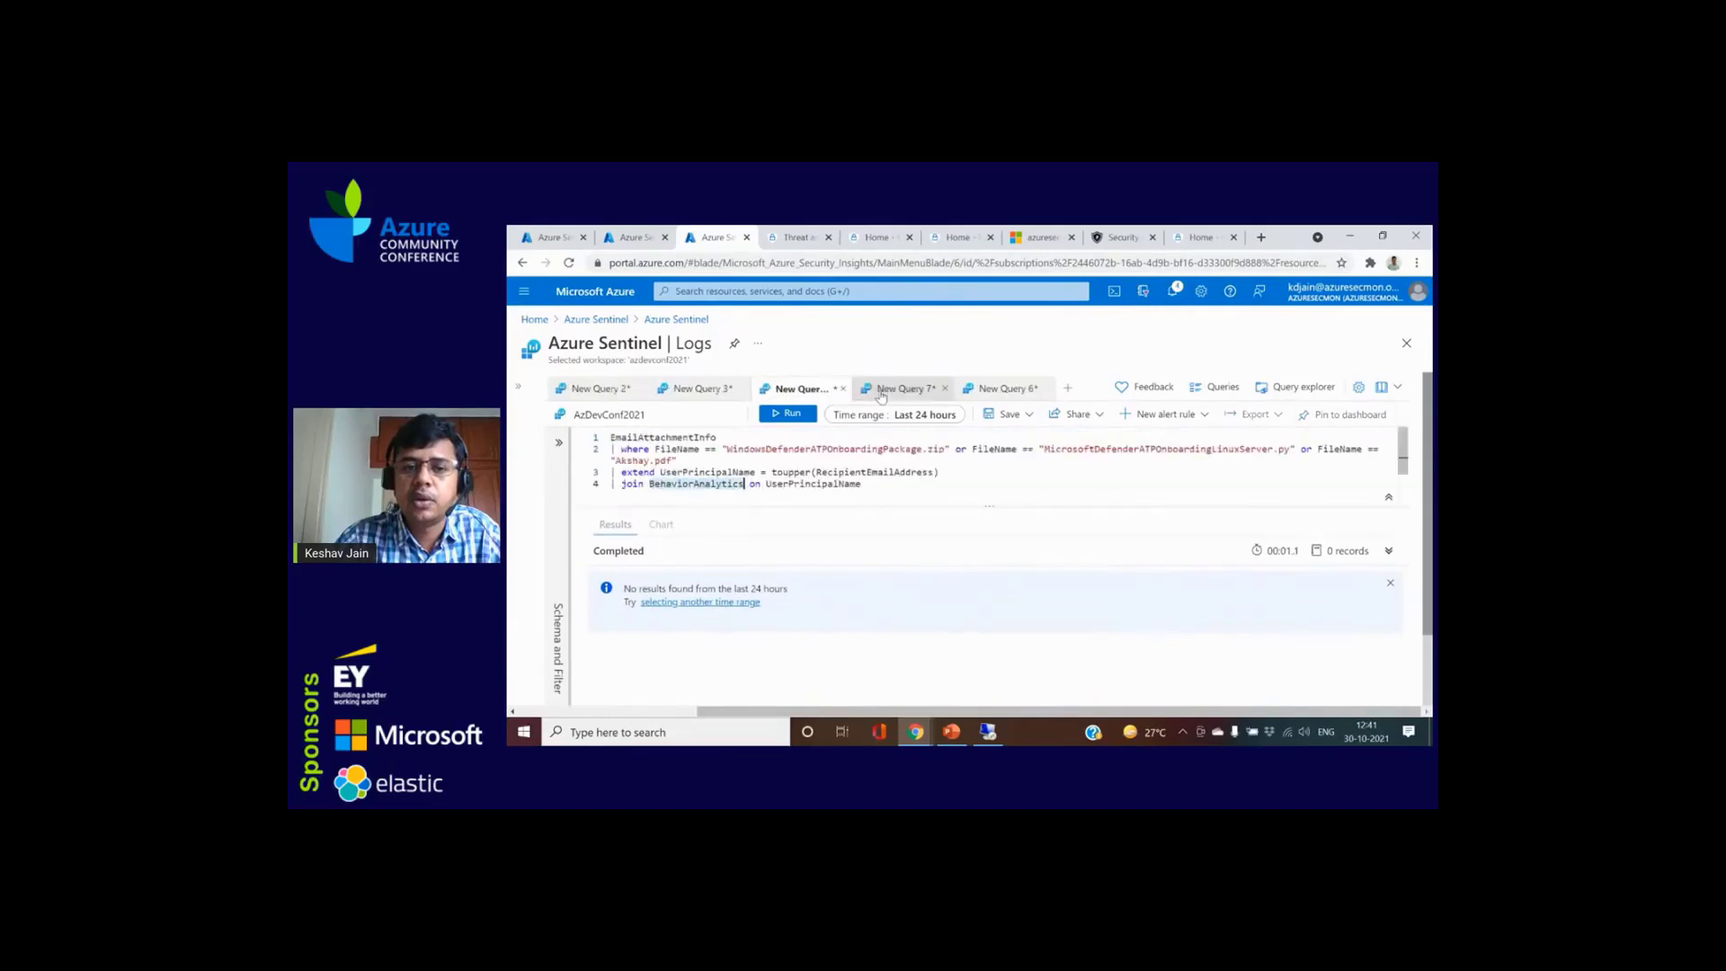
{"action": "left_click", "coordinate": [910, 392]}
{"action": "left_click", "coordinate": [940, 388]}
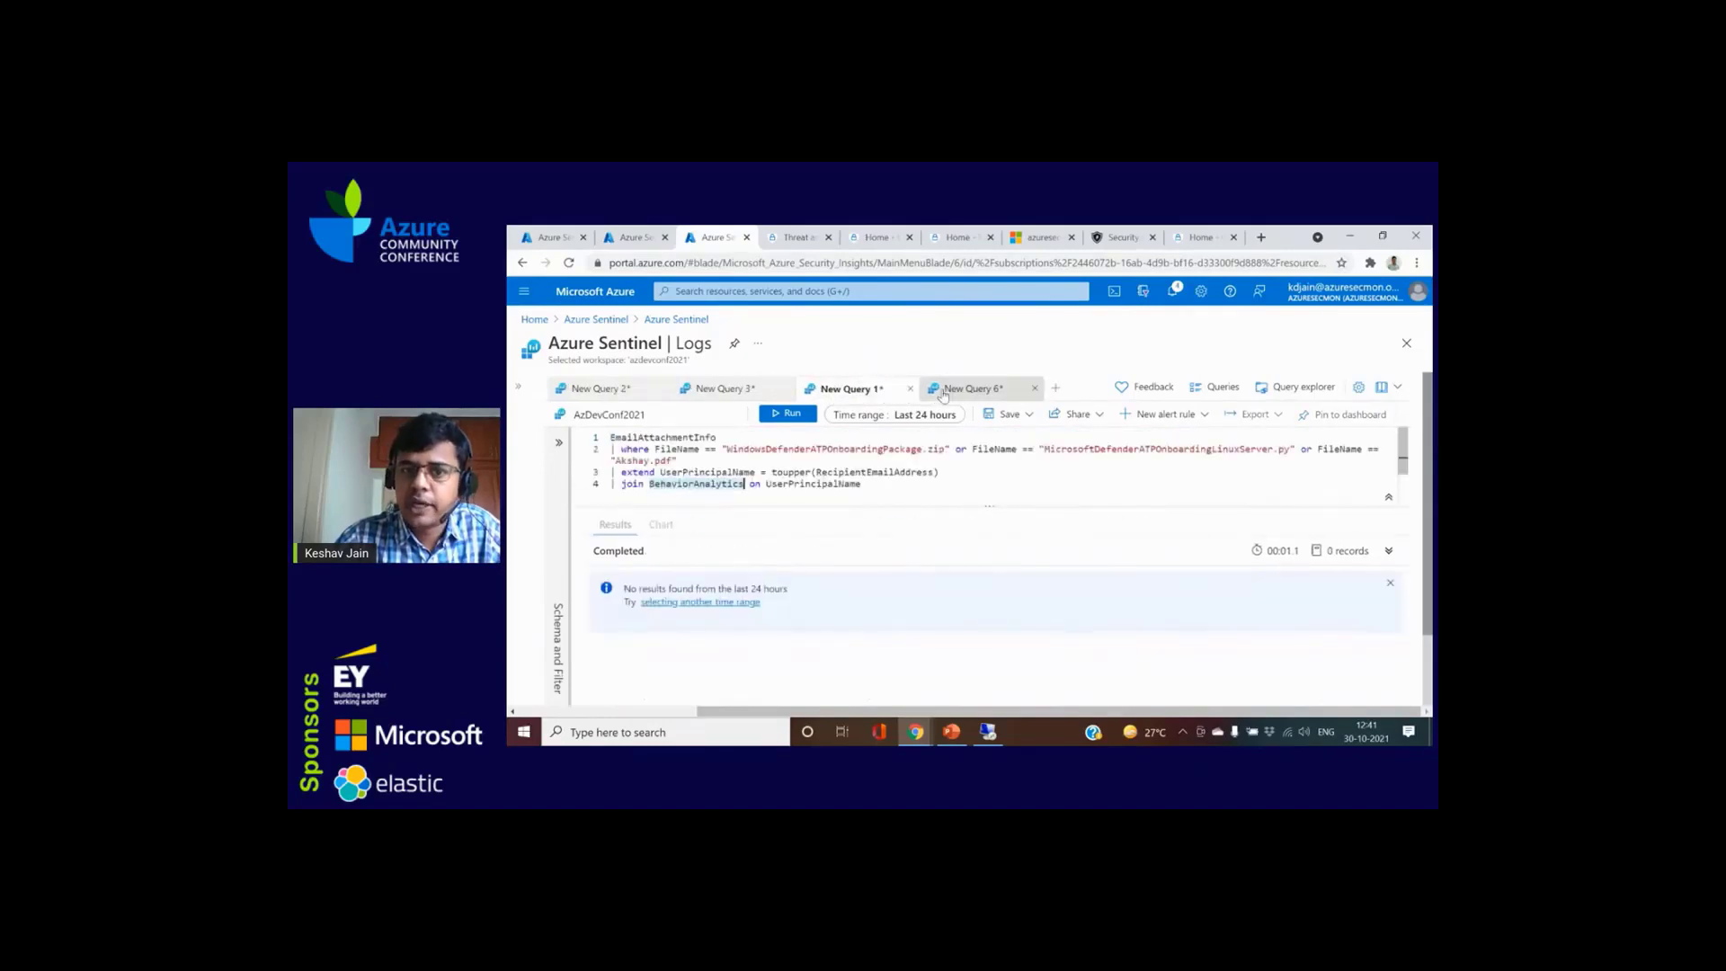
{"action": "left_click", "coordinate": [1008, 392]}
{"action": "left_click", "coordinate": [1034, 388]}
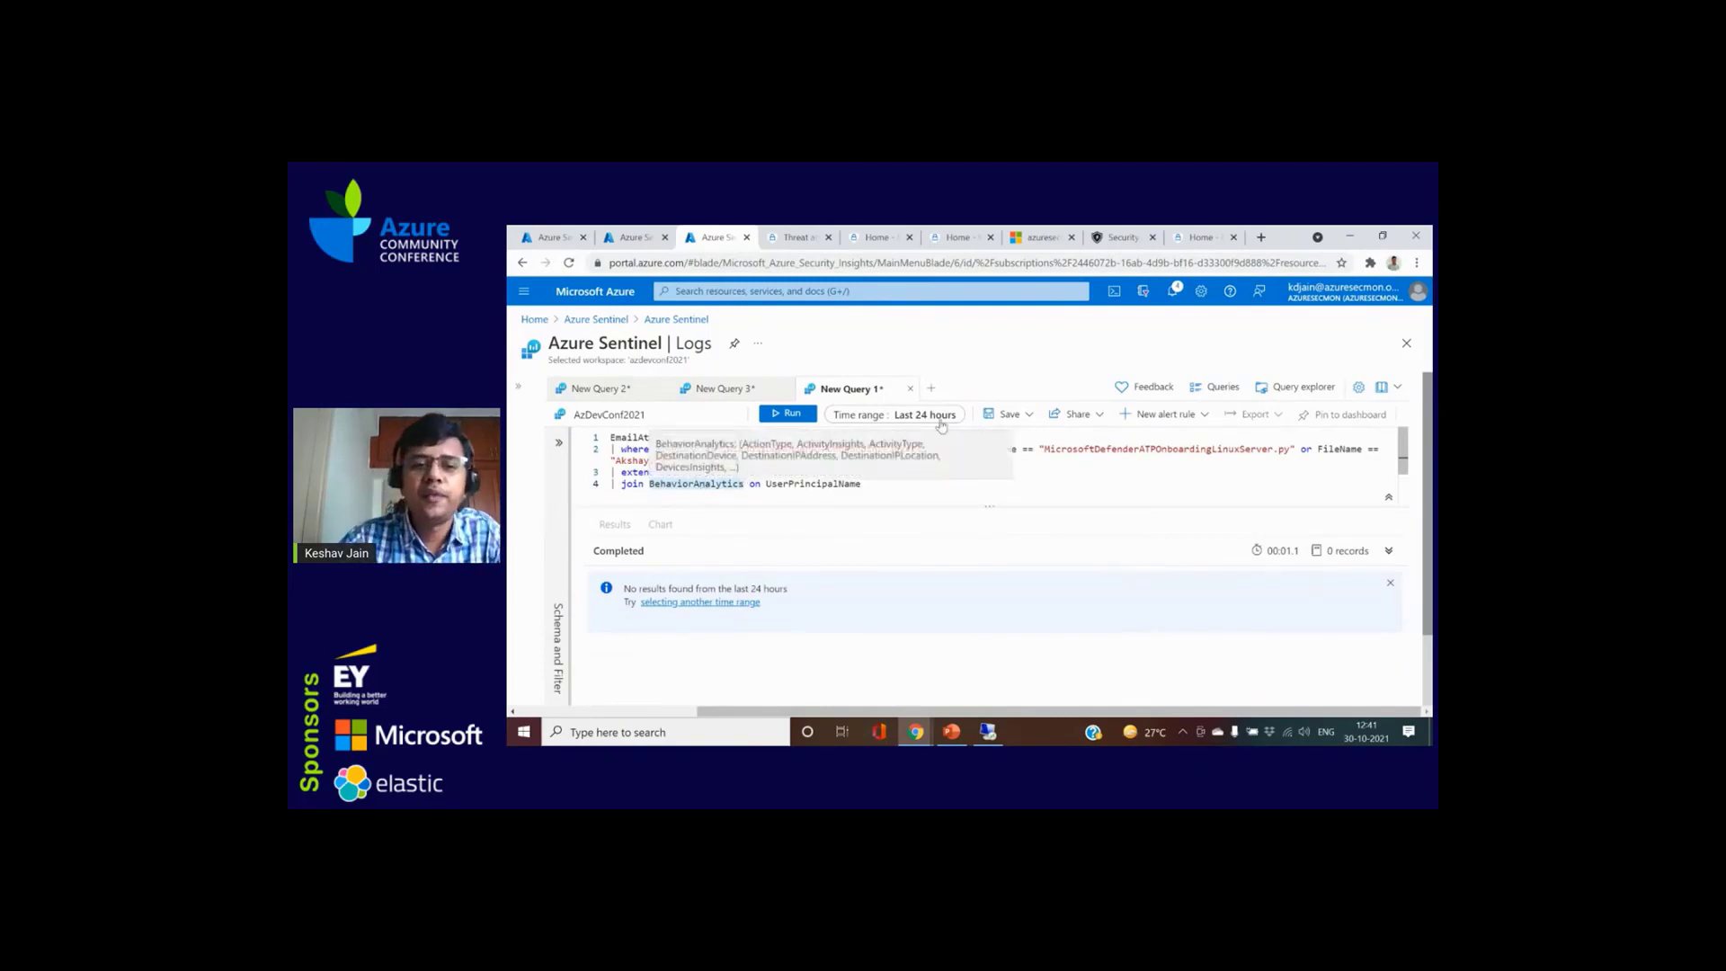
Step: Go to the workspace's Incidents page, discarding the unsaved query edits
{"action": "left_click", "coordinate": [932, 389]}
{"action": "type", "text": "sgin"}
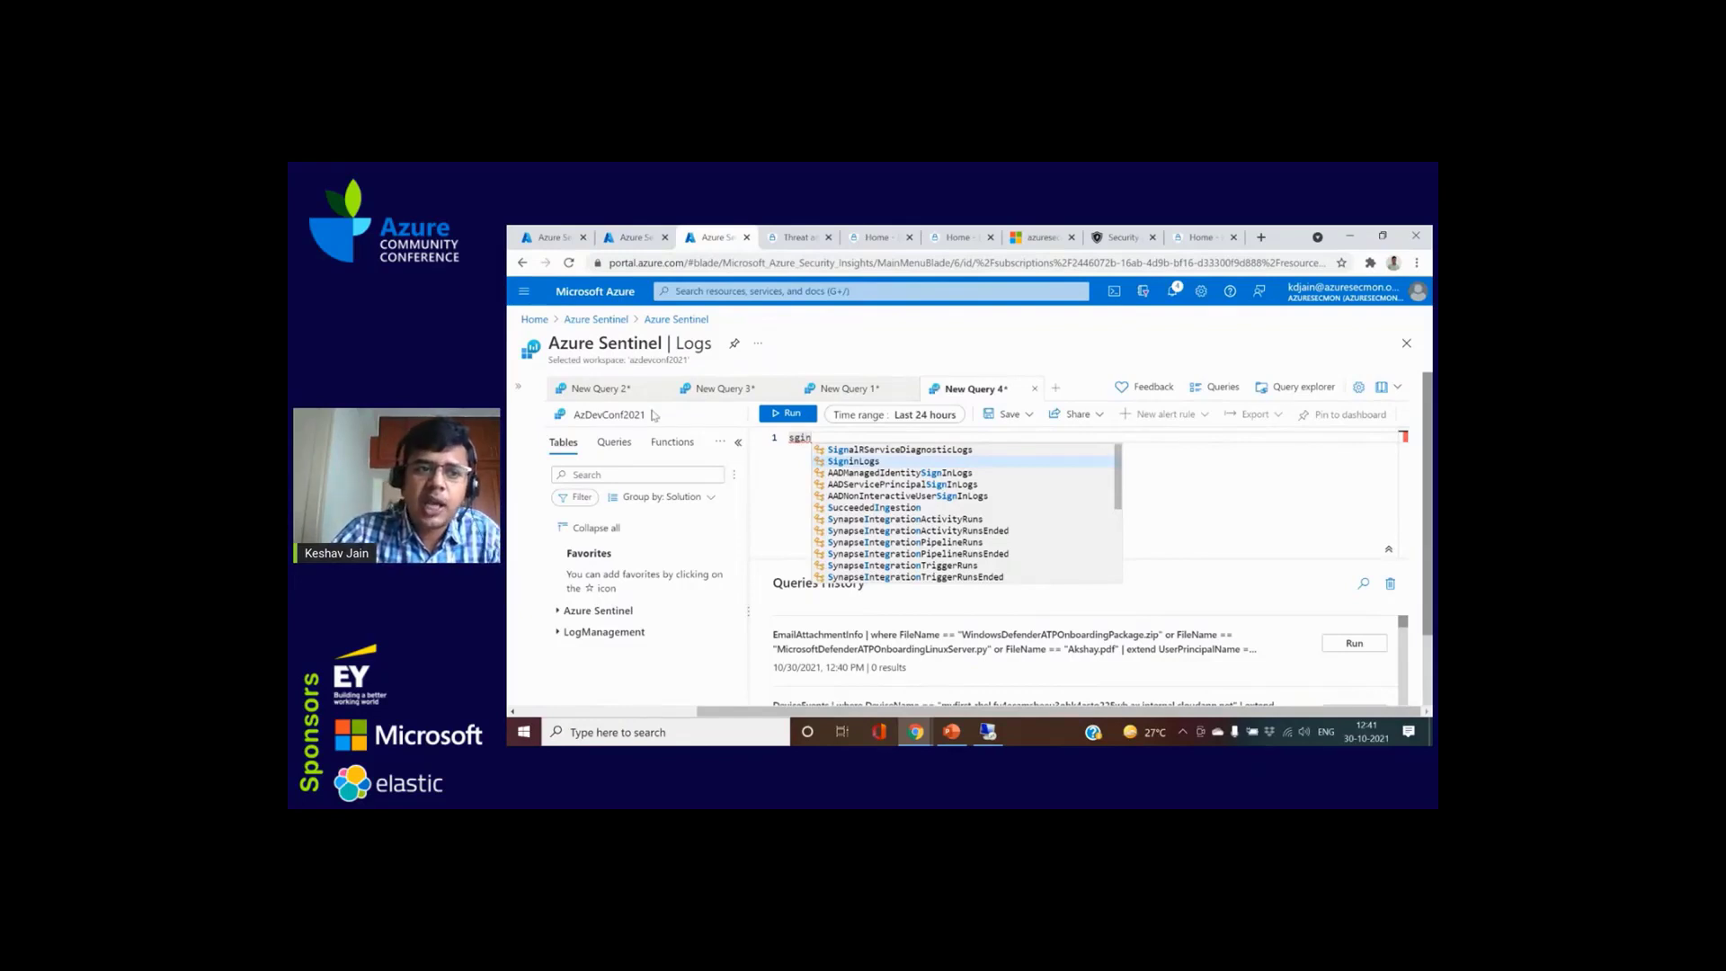
{"action": "left_click", "coordinate": [518, 393]}
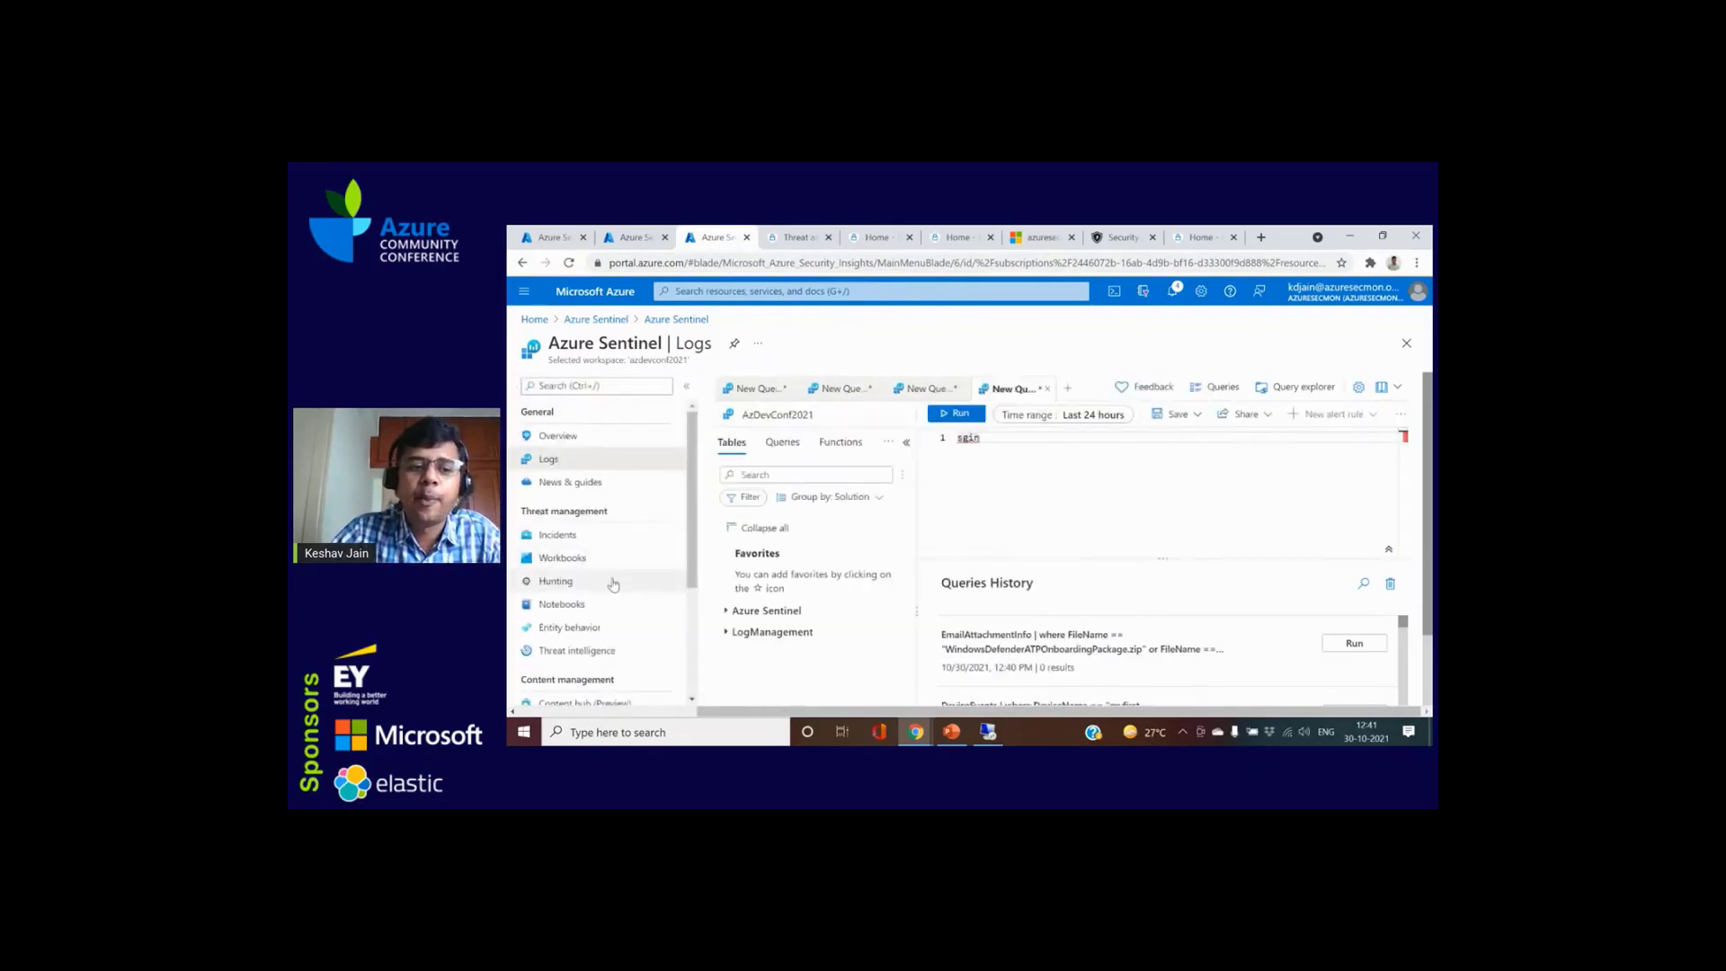
{"action": "left_click", "coordinate": [592, 538]}
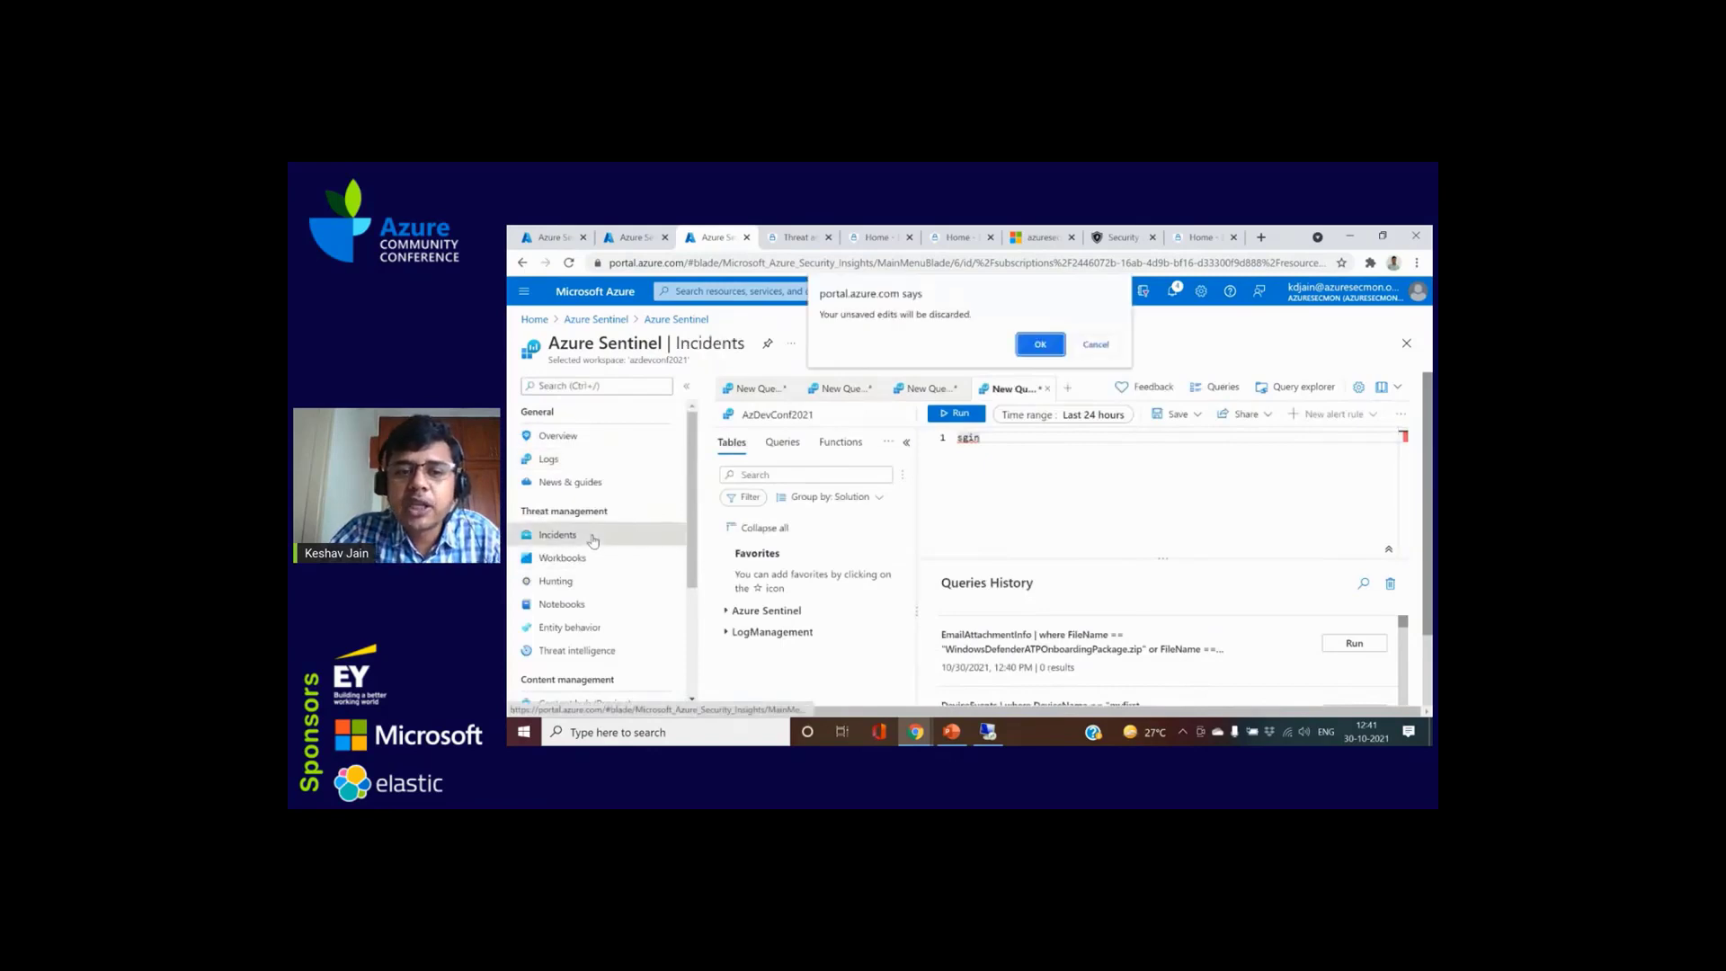
{"action": "left_click", "coordinate": [1033, 346]}
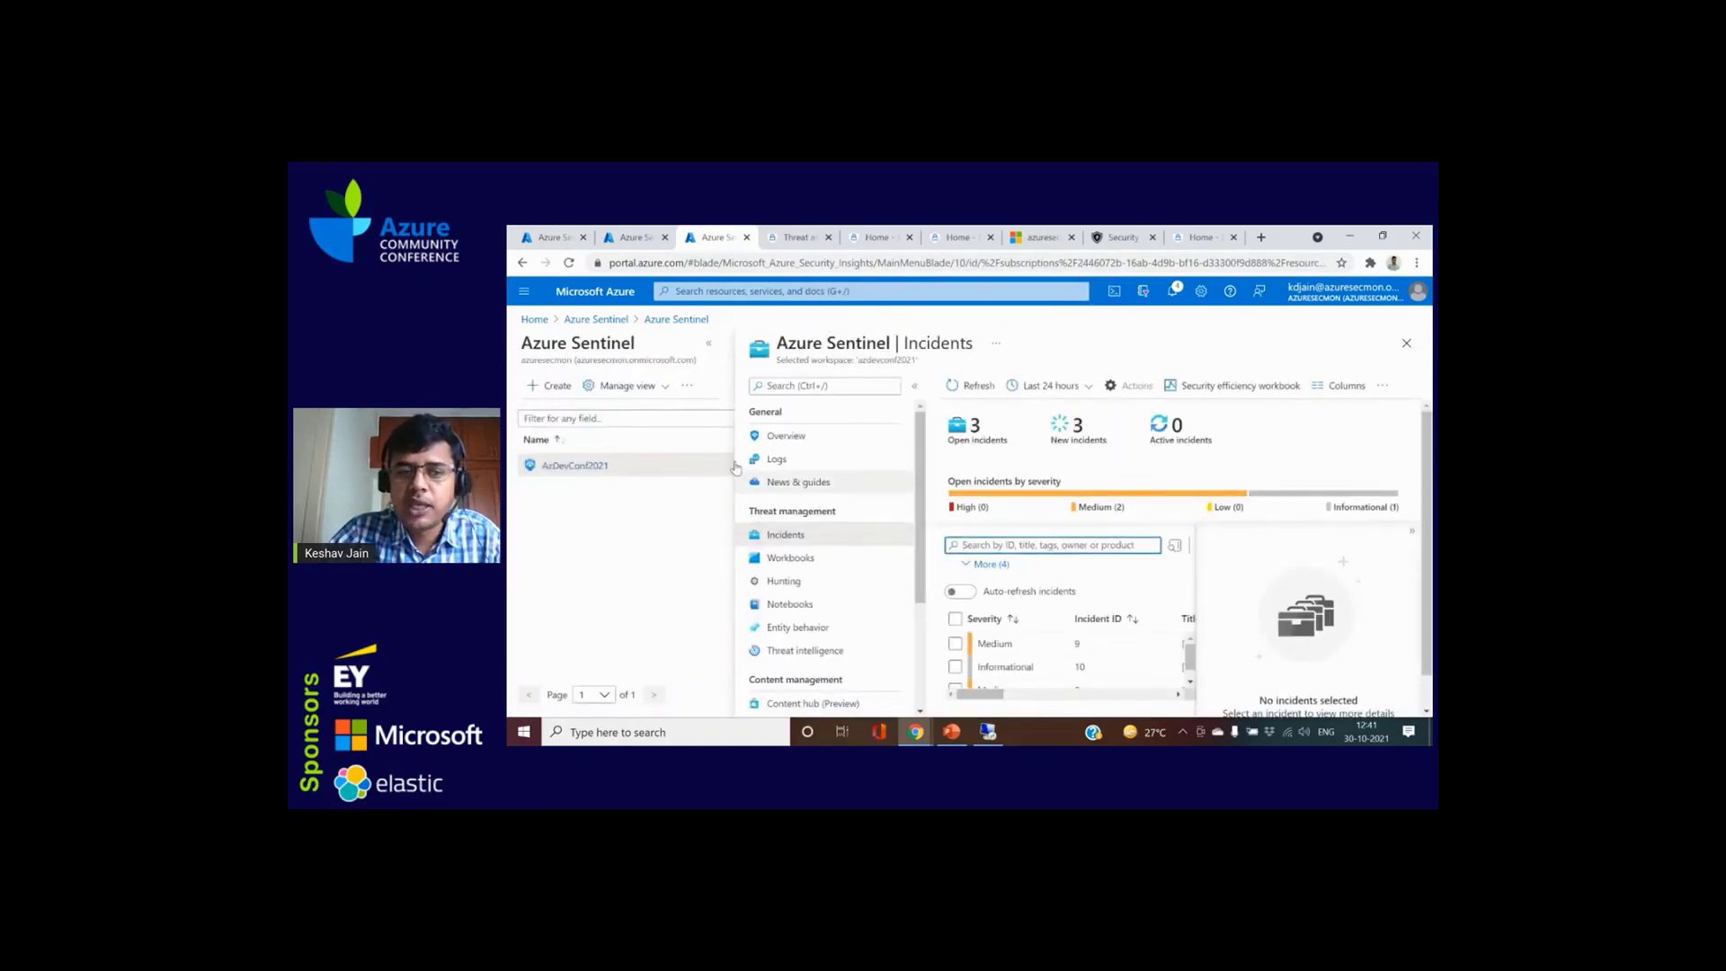
Step: Collapse the workspace list, refresh the incidents, and select the Medium-severity incident with ID 9 to show its details
{"action": "left_click", "coordinate": [708, 343]}
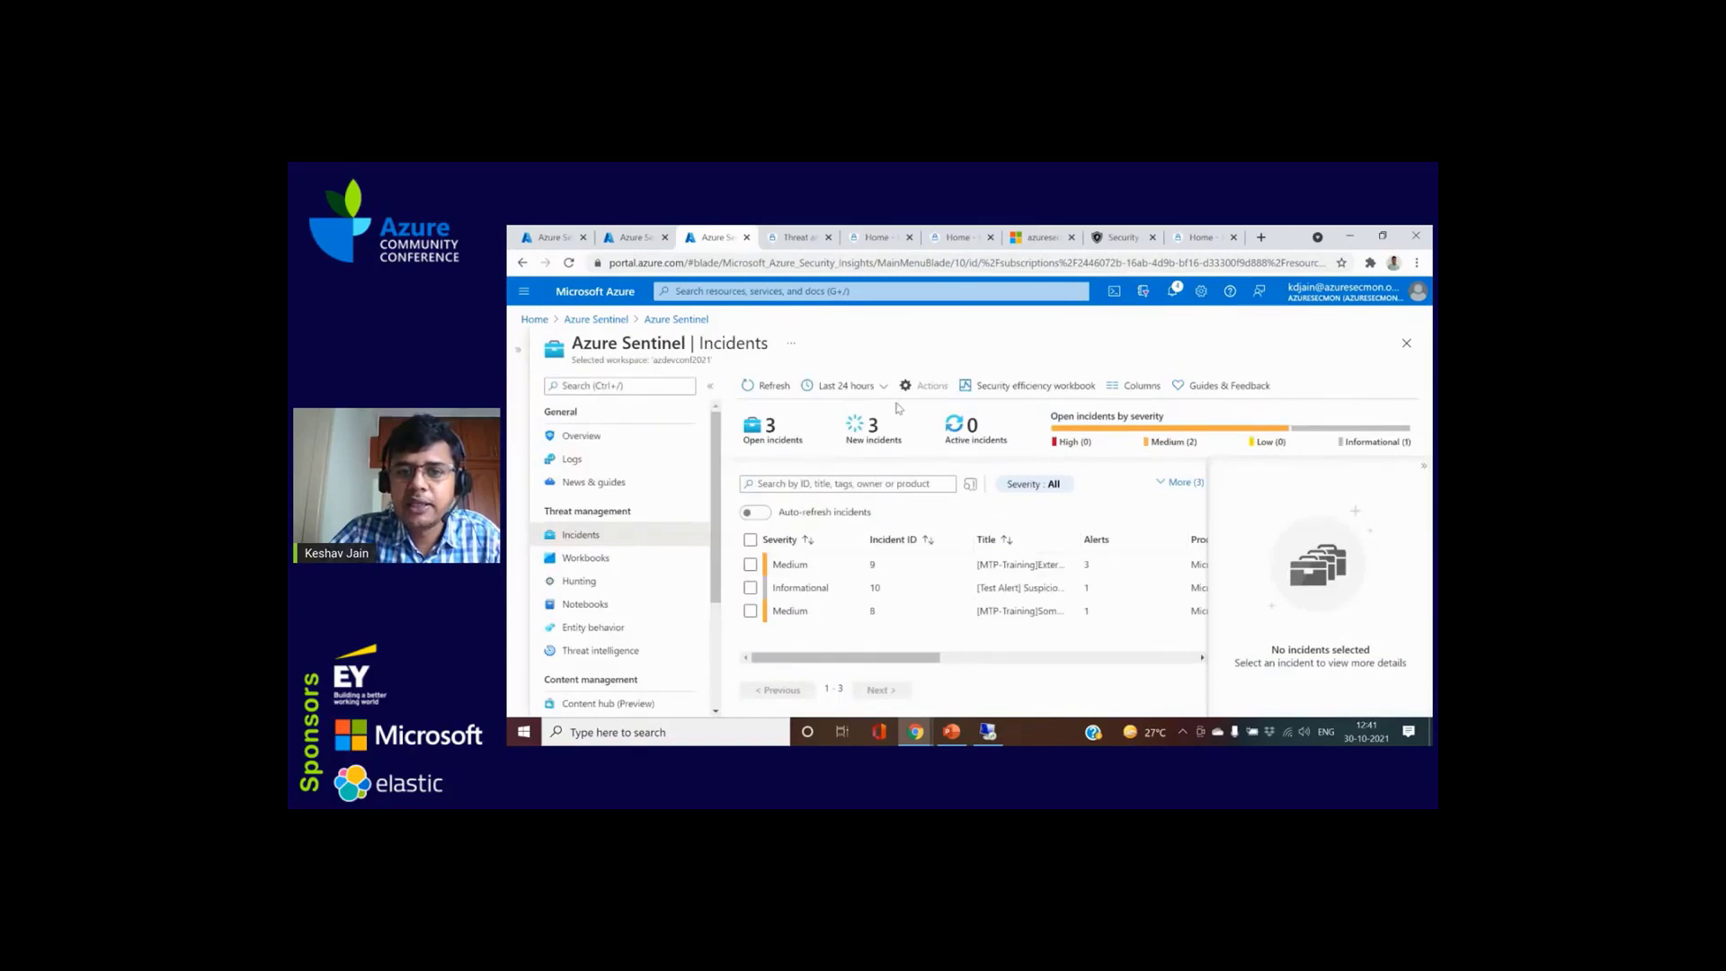
{"action": "left_click", "coordinate": [782, 386]}
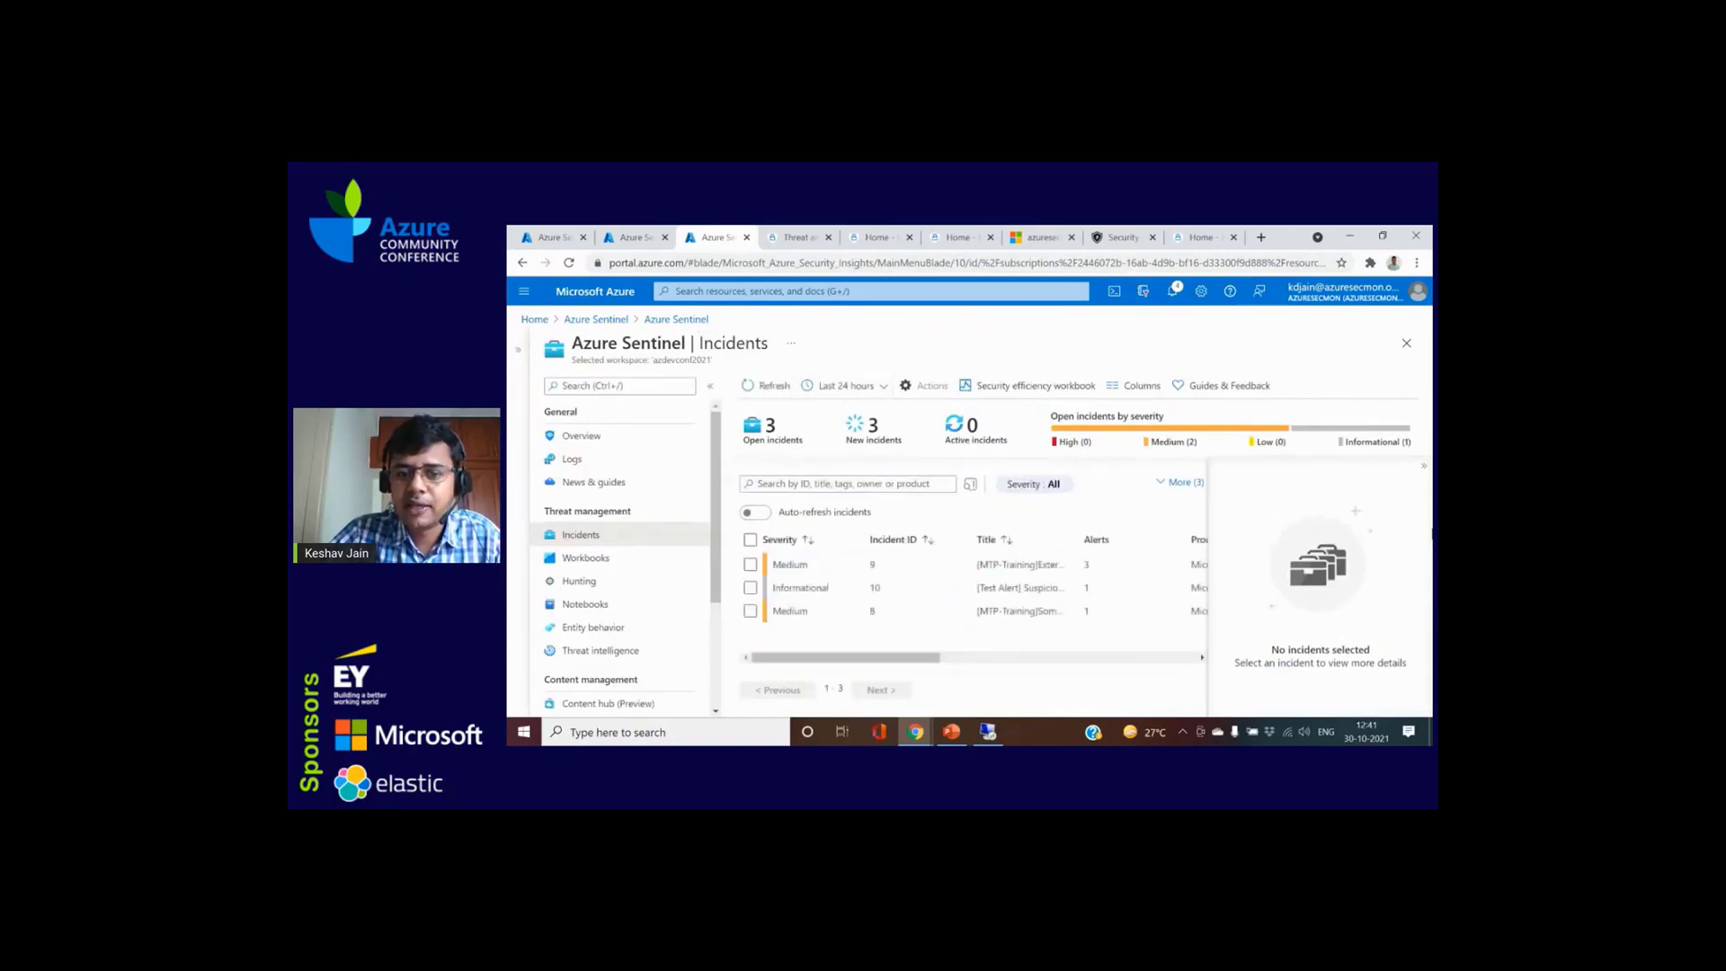
{"action": "left_click", "coordinate": [1418, 470]}
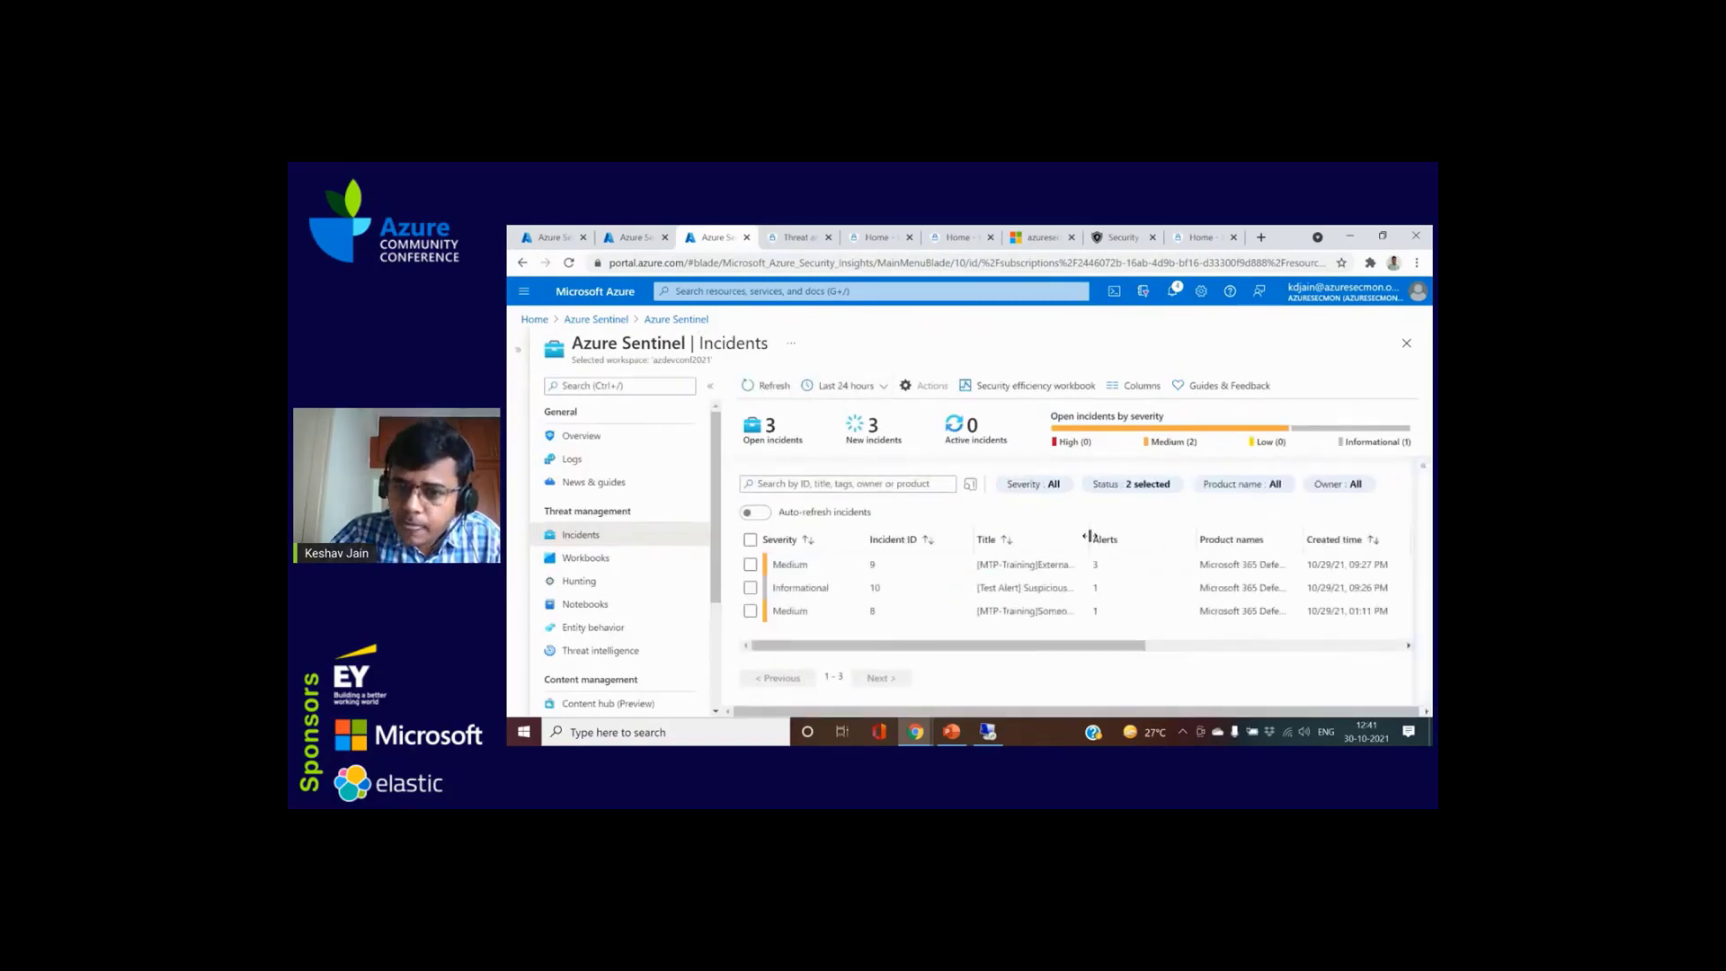
{"action": "left_click", "coordinate": [751, 571]}
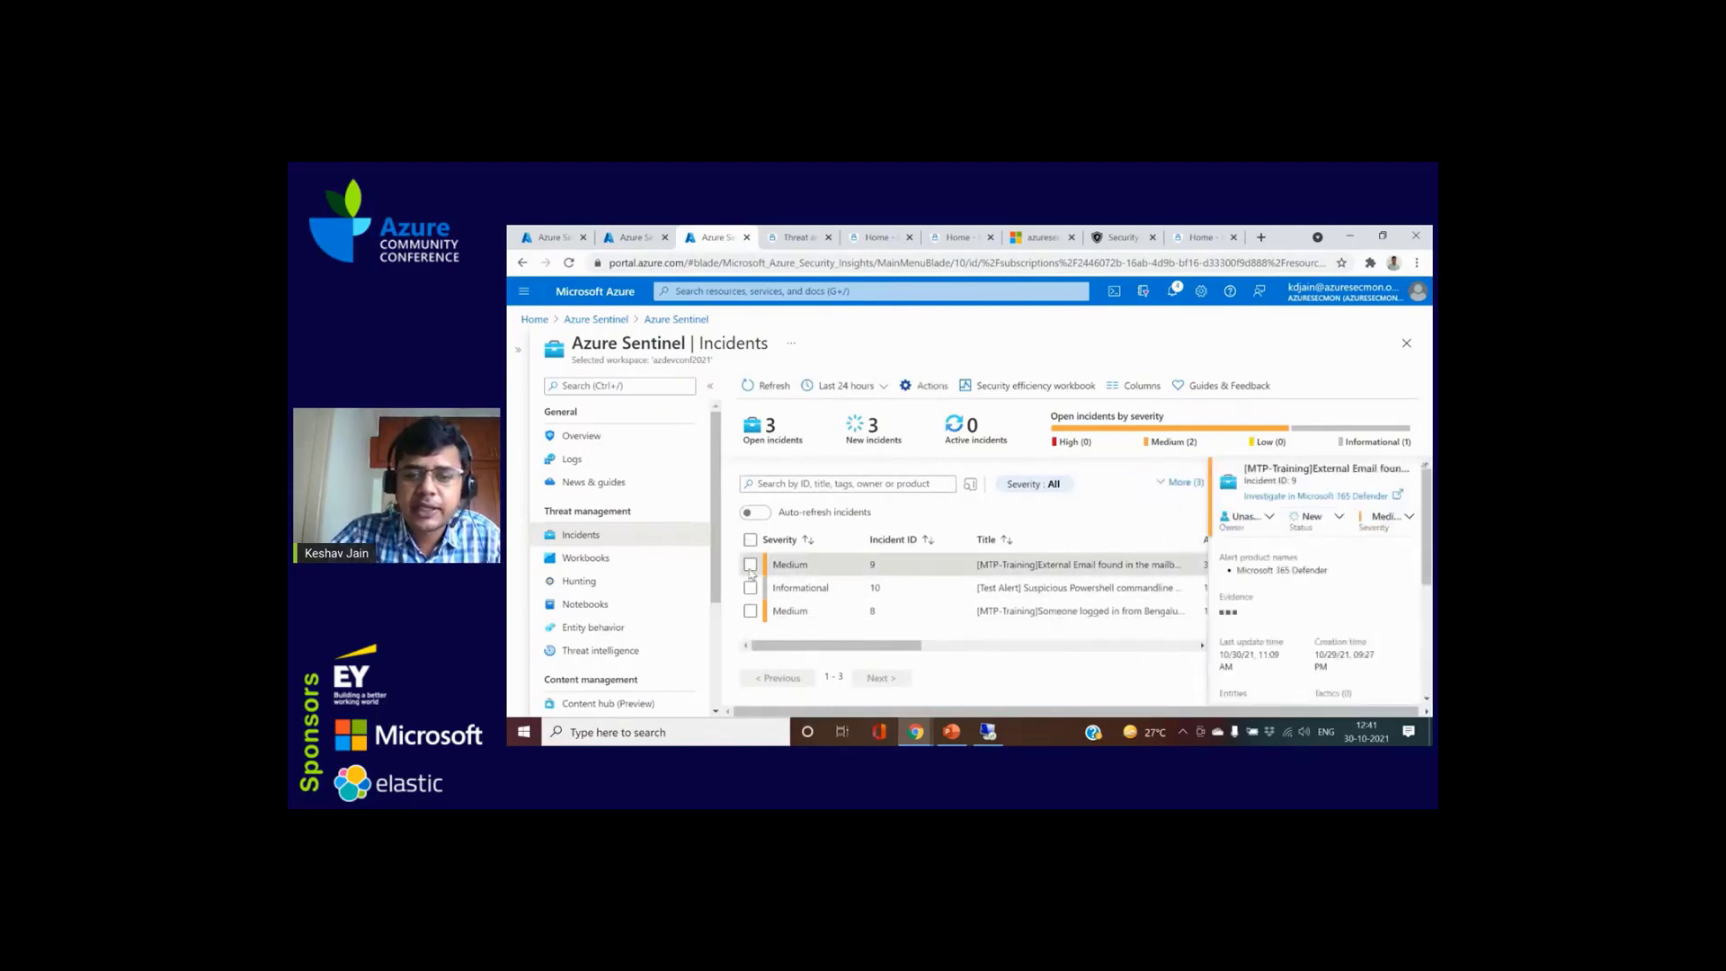
Step: Collapse the Sentinel navigation menu and look over the evidence details of incident 9
{"action": "left_click", "coordinate": [709, 392]}
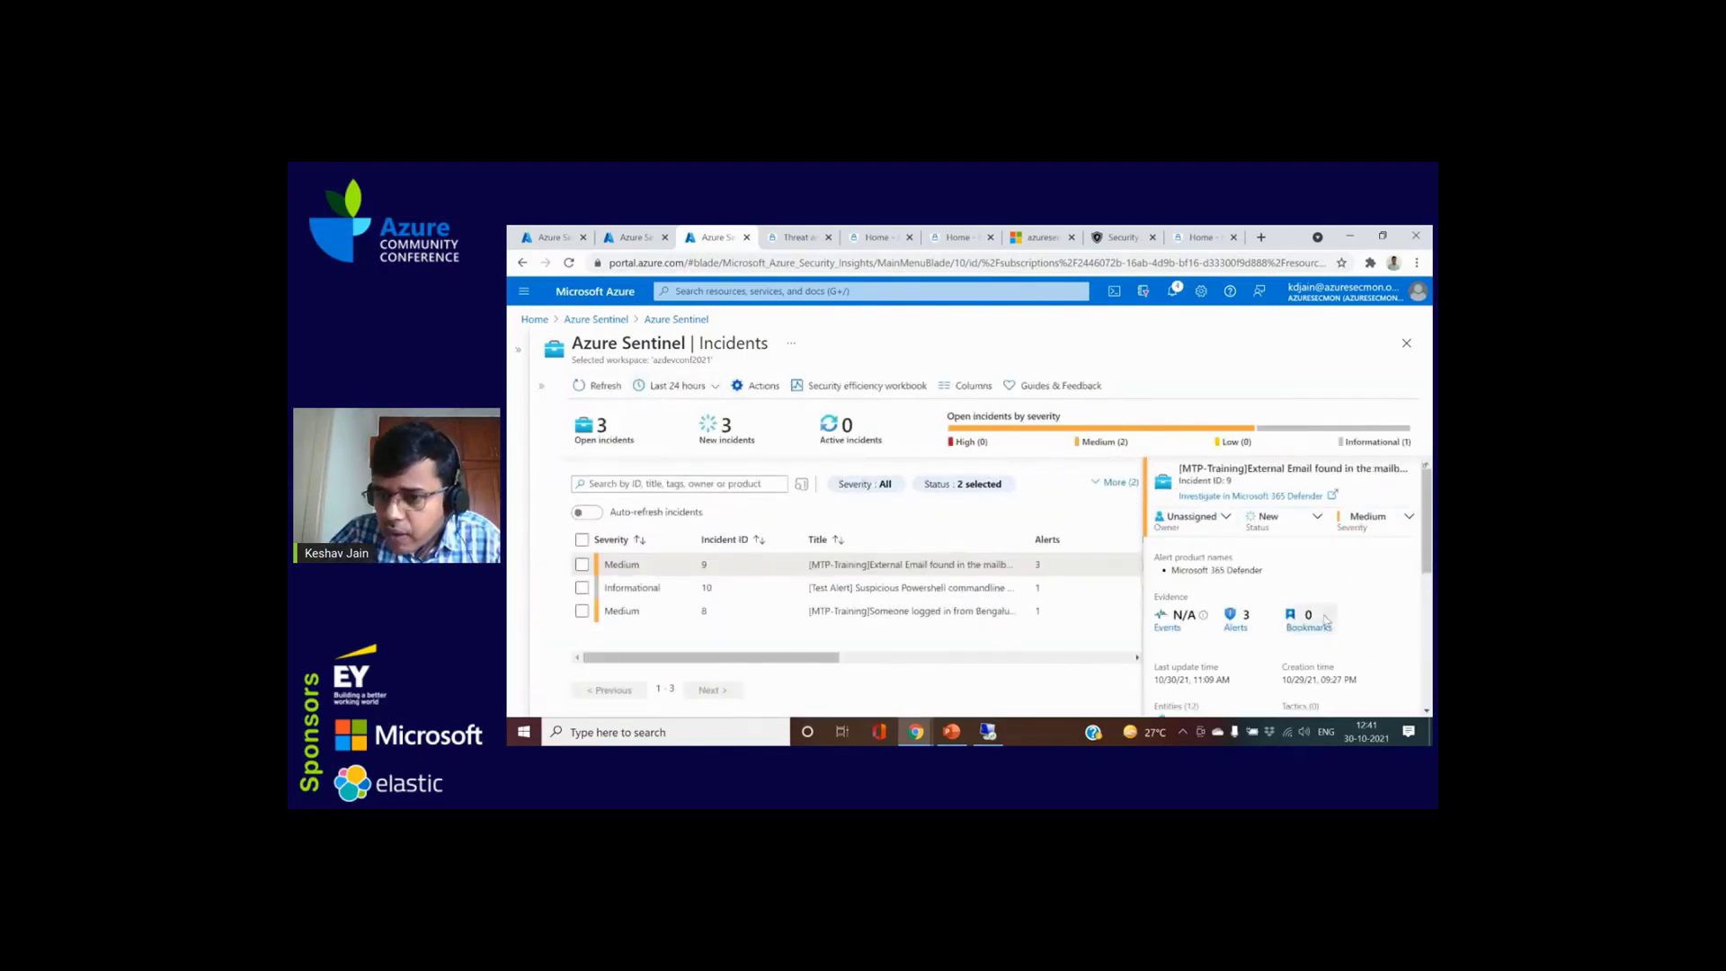
{"action": "scroll", "coordinate": [1326, 620], "scroll_direction": "down", "scroll_amount": 1}
{"action": "scroll", "coordinate": [1299, 649], "scroll_direction": "up", "scroll_amount": 1}
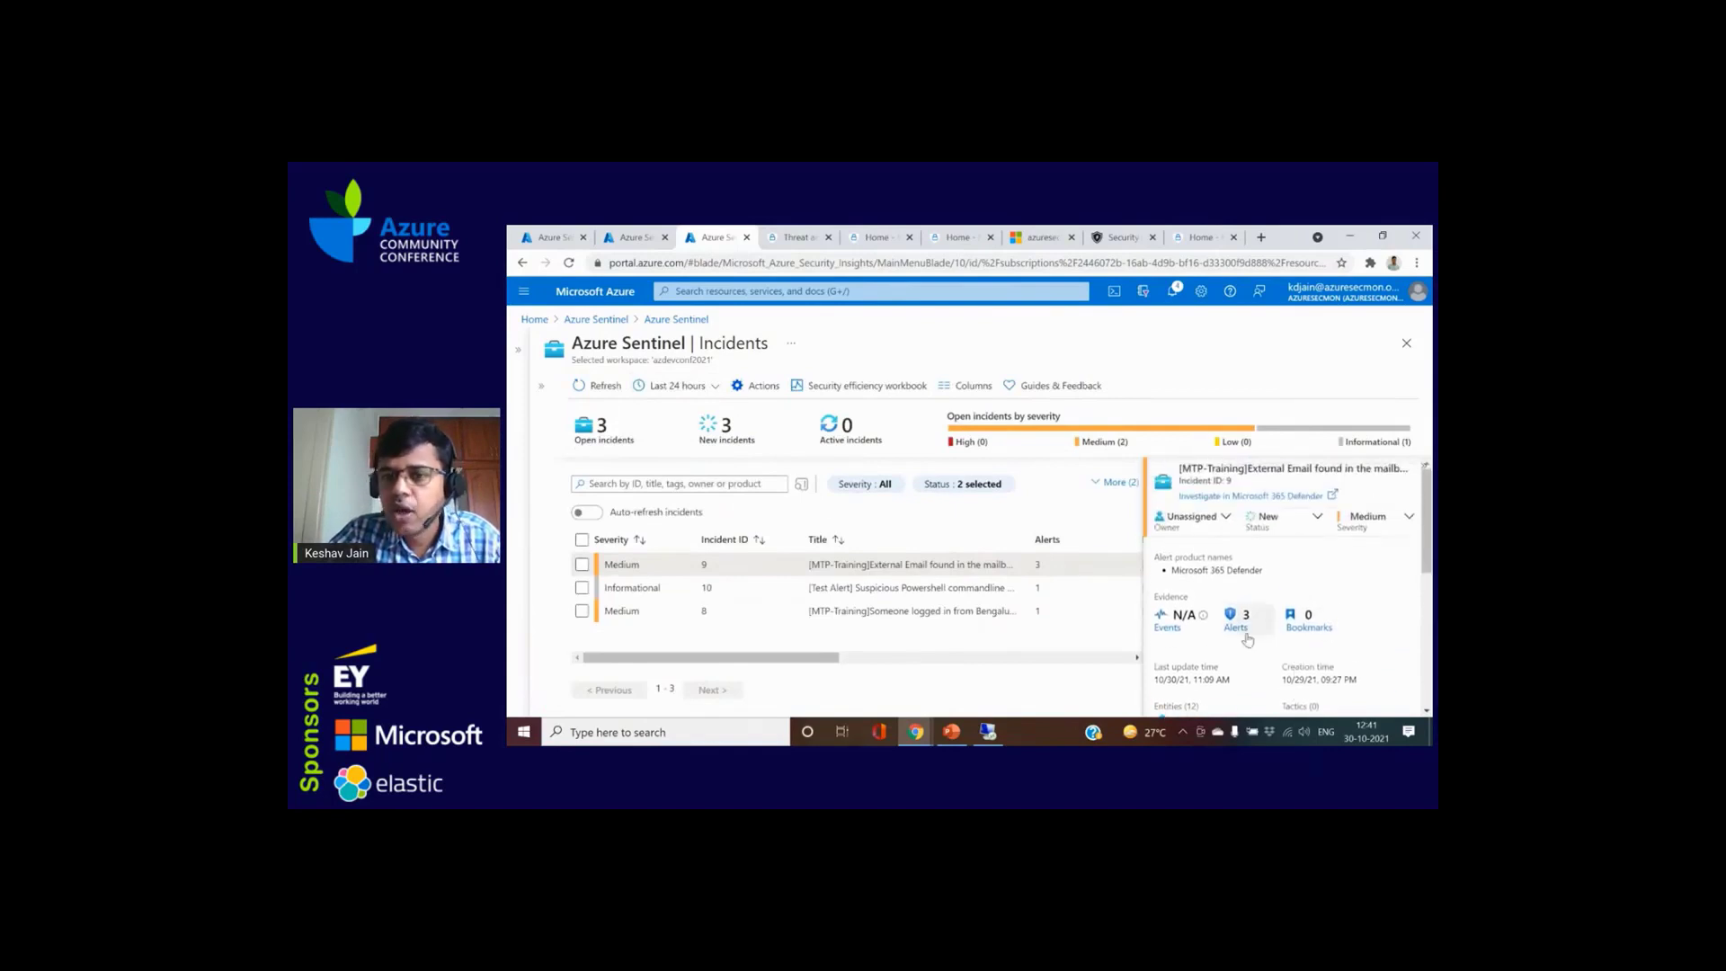
Step: Close the extra browser tabs, including the Endpoint Manager one, keeping only the three Azure Sentinel tabs
{"action": "left_click", "coordinate": [836, 239]}
{"action": "left_click", "coordinate": [828, 238]}
{"action": "left_click", "coordinate": [827, 237]}
{"action": "left_click", "coordinate": [828, 237]}
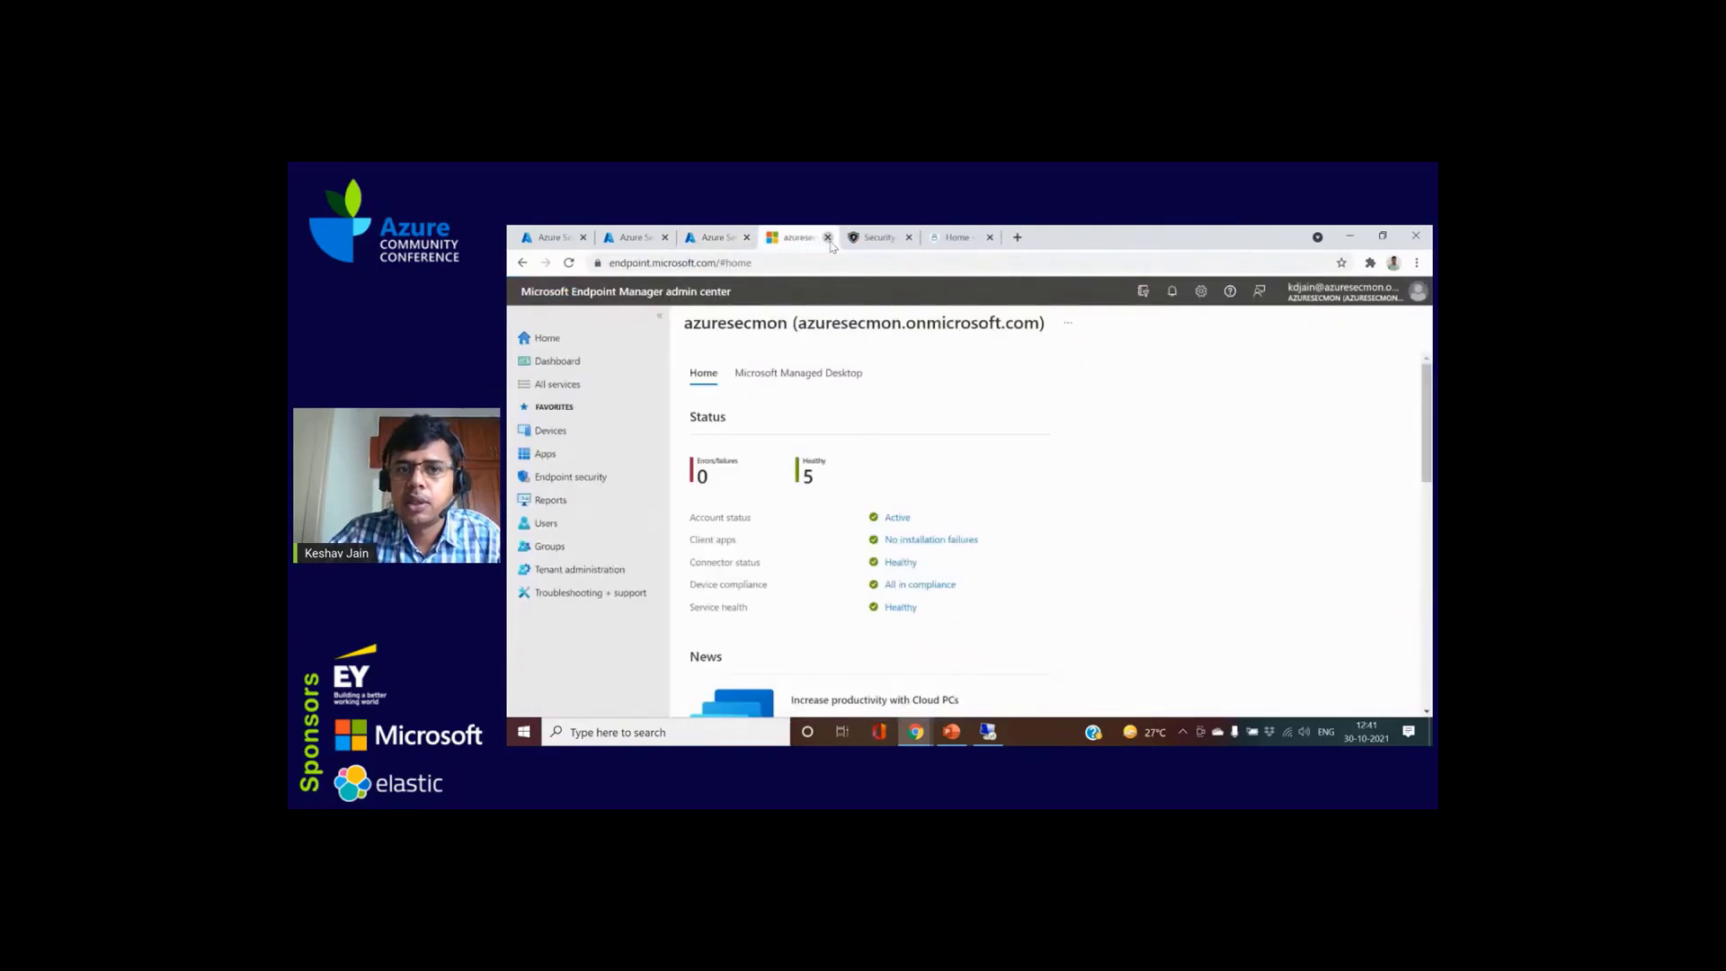
{"action": "left_click", "coordinate": [828, 237]}
{"action": "left_click", "coordinate": [828, 238]}
{"action": "left_click", "coordinate": [828, 238]}
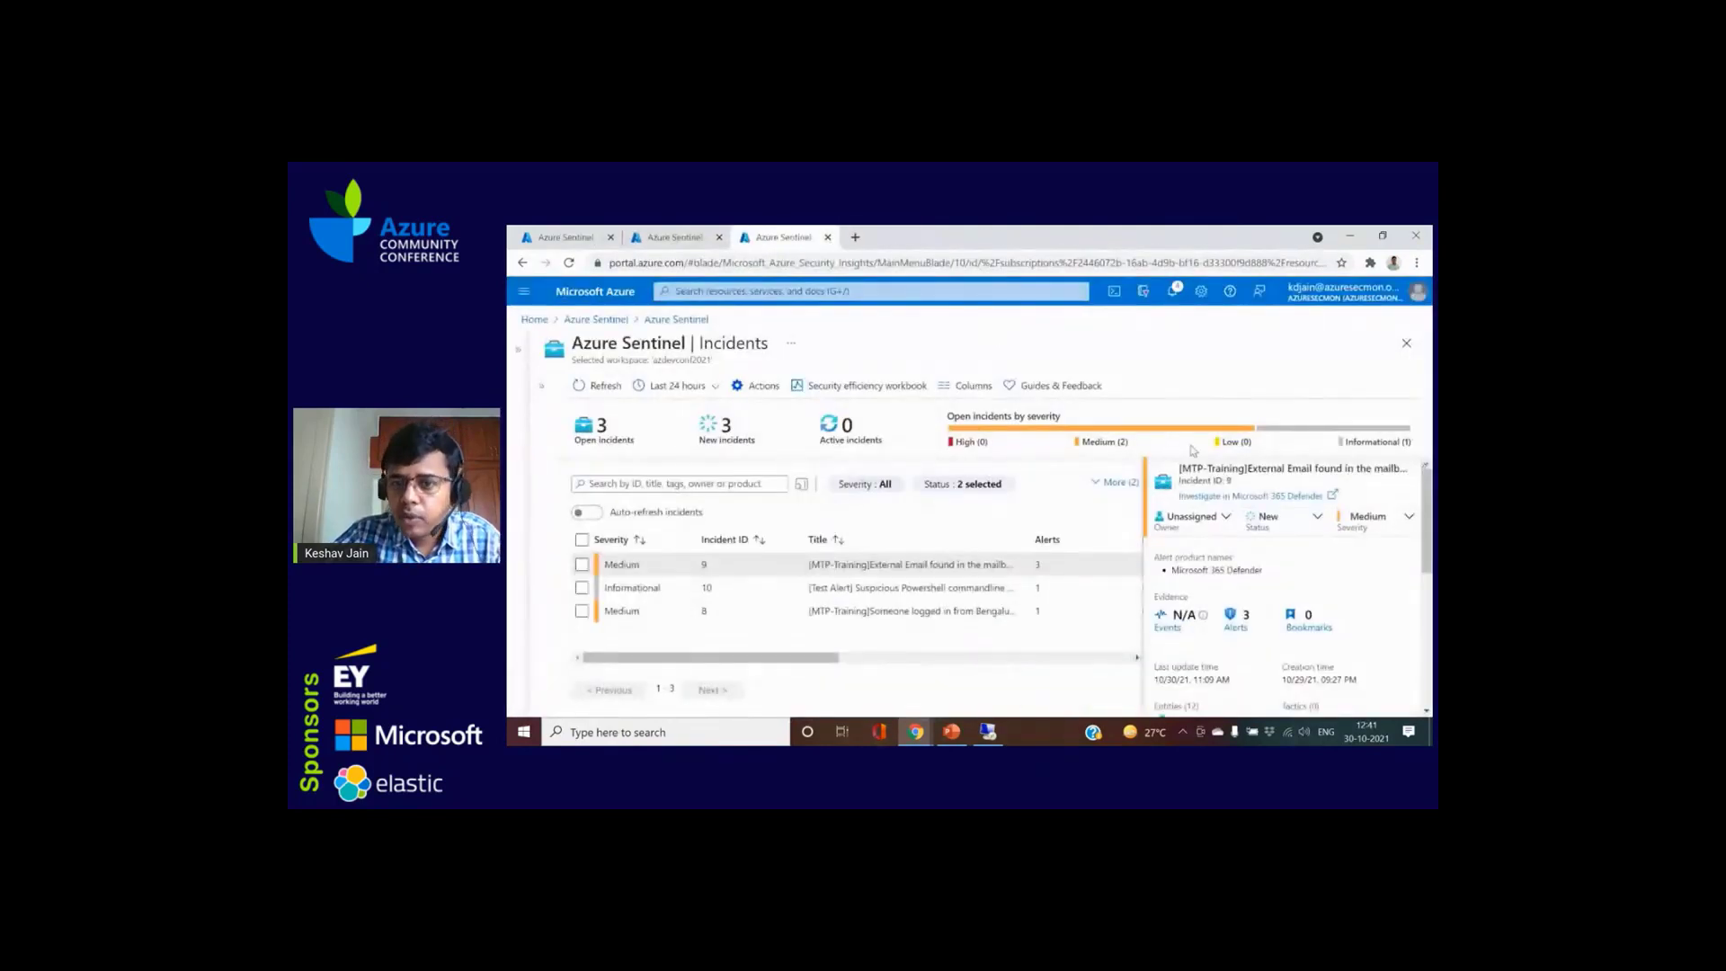
Step: Open incident 9 in Microsoft 365 Defender and review its alerts, users and mailboxes
{"action": "left_click", "coordinate": [1252, 497]}
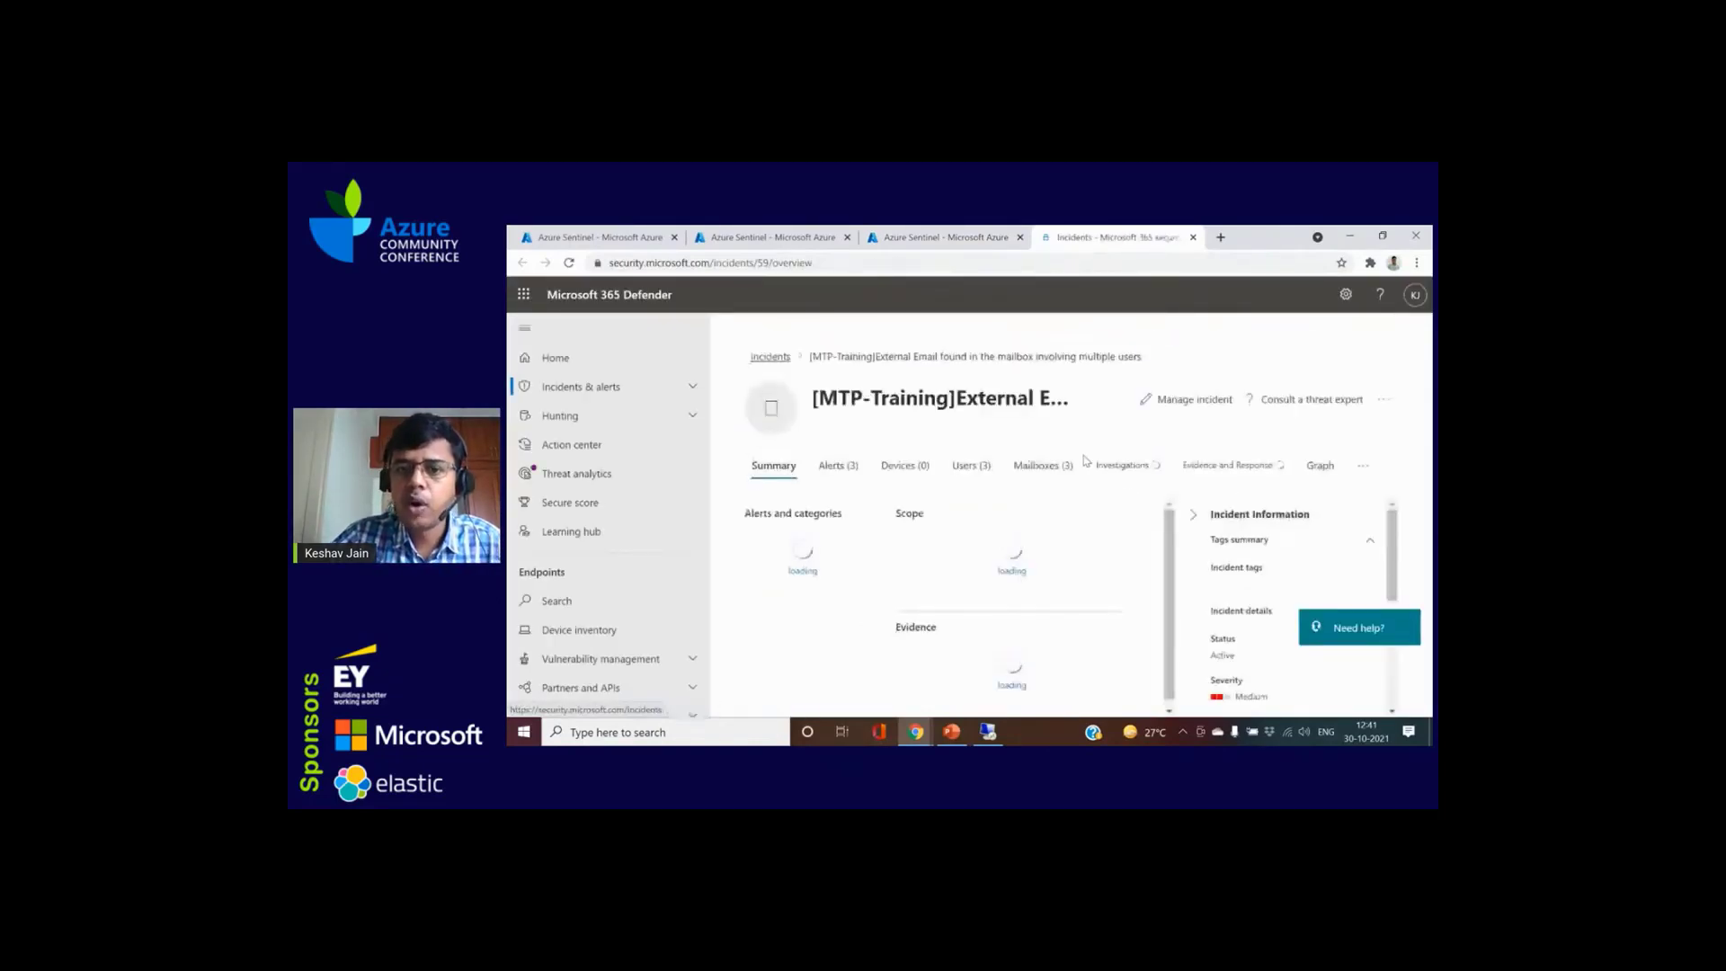
{"action": "left_click", "coordinate": [838, 466]}
{"action": "left_click", "coordinate": [970, 467]}
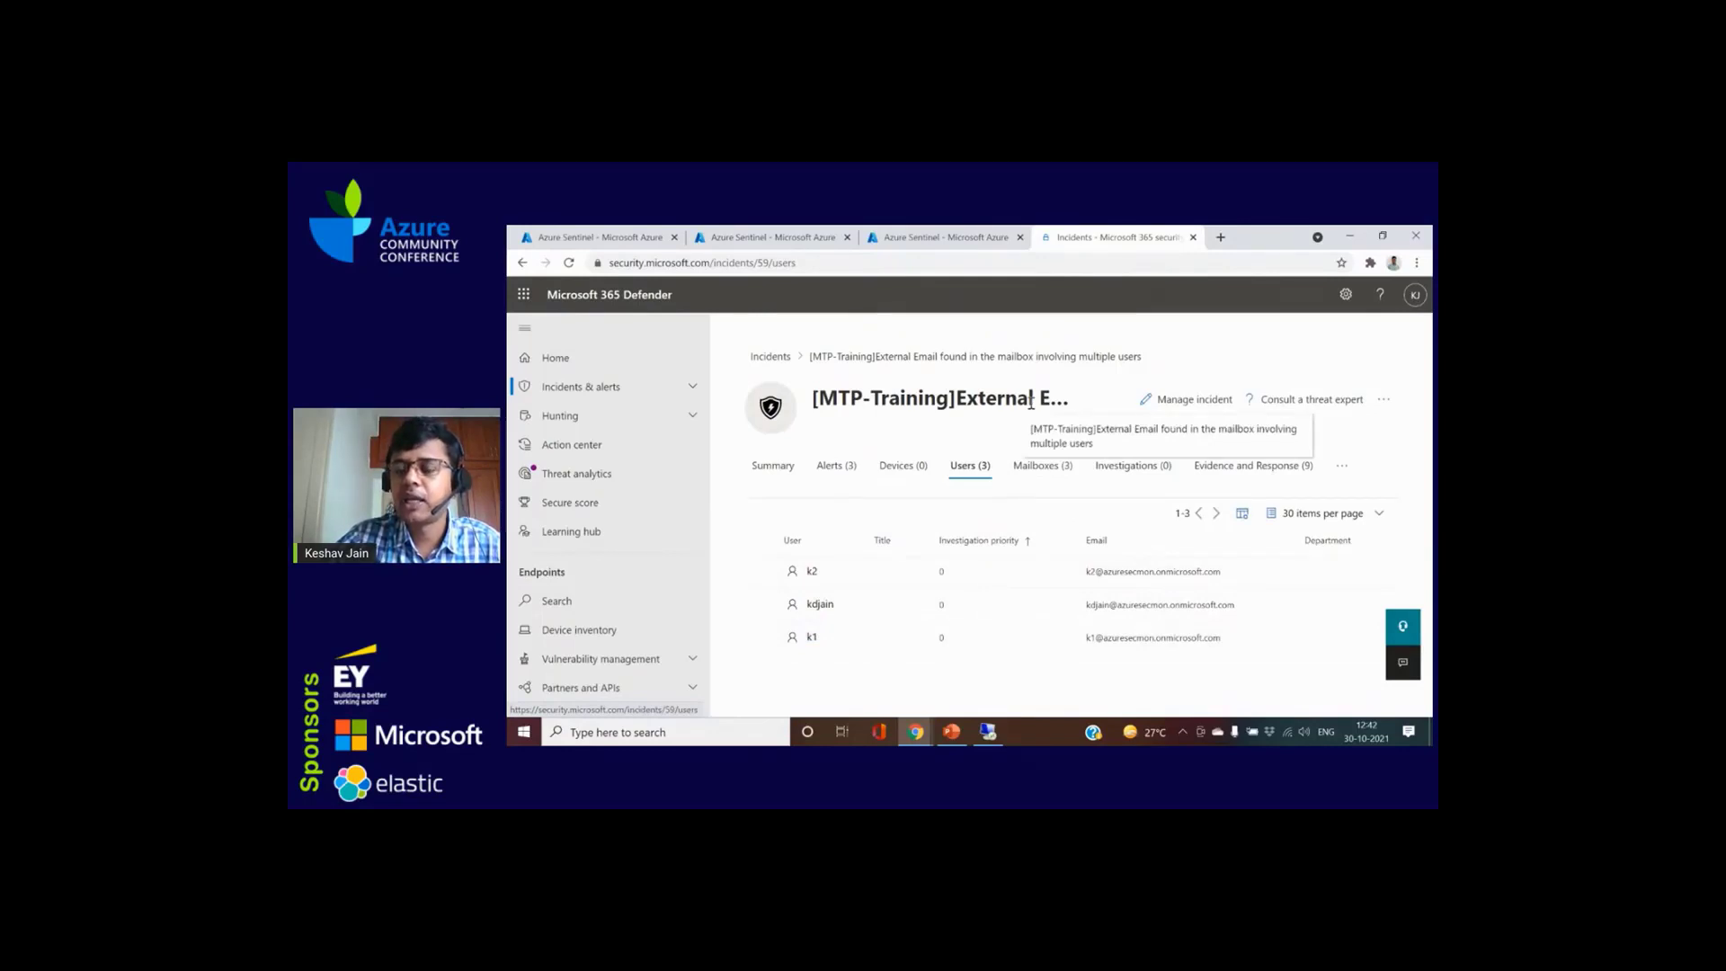
{"action": "left_click", "coordinate": [1034, 474]}
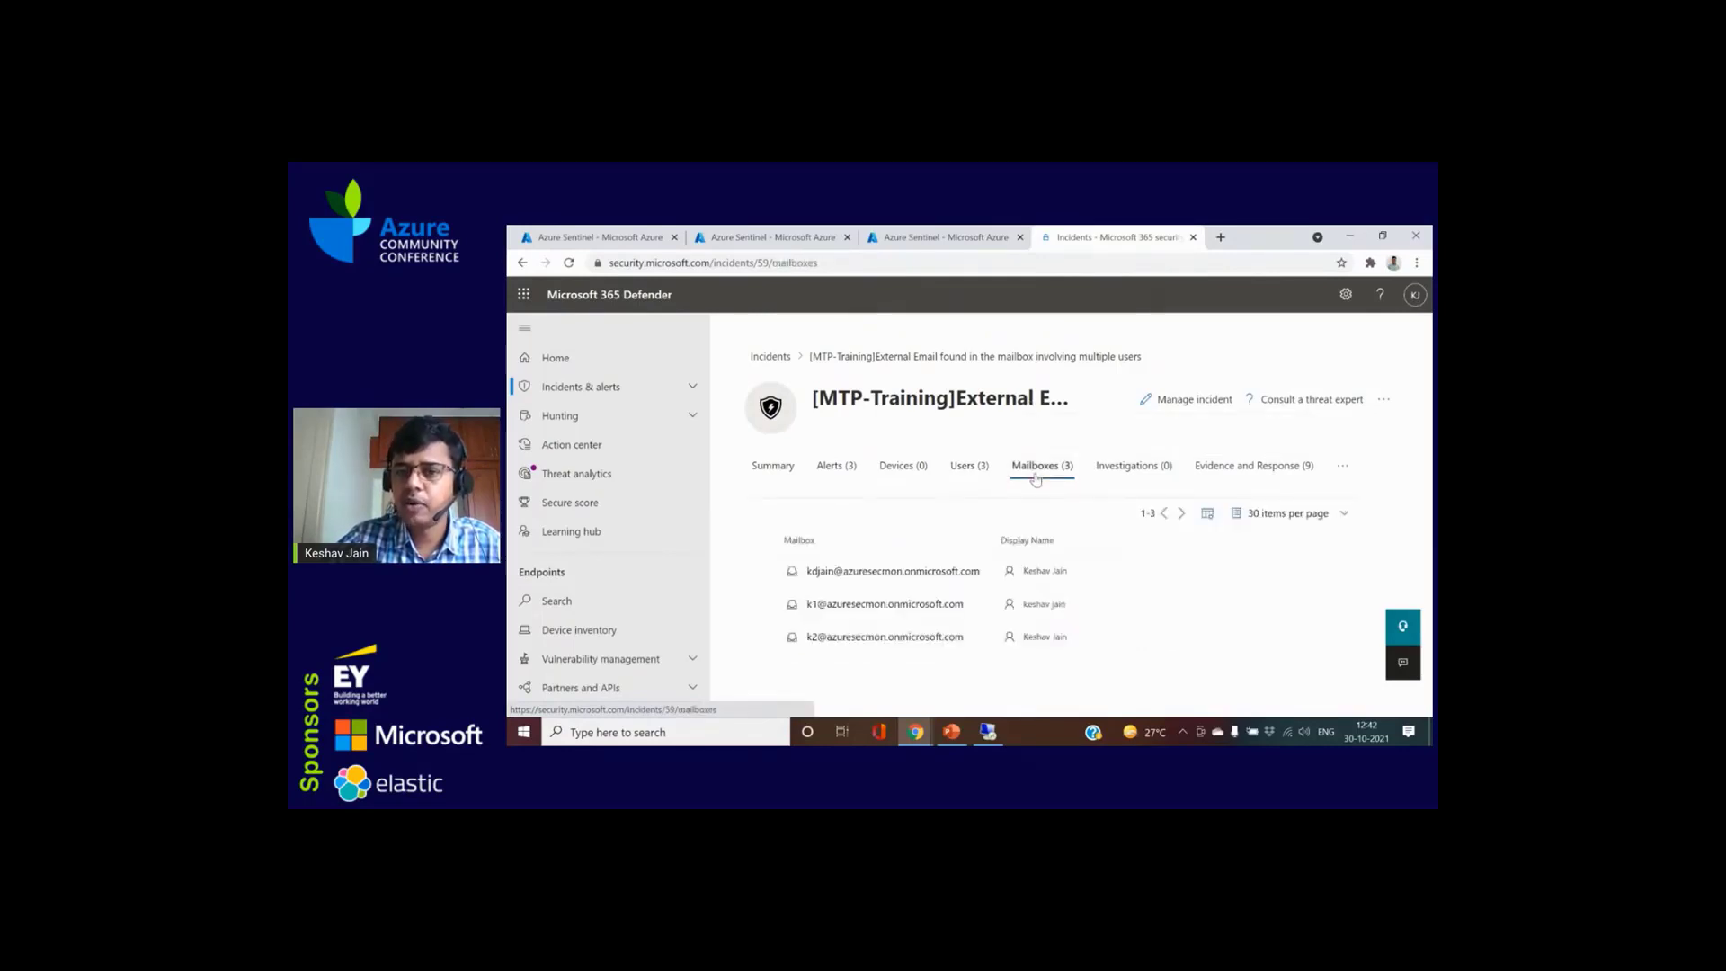
Step: Switch back to Azure Sentinel and open the full details of incident 9
{"action": "left_click", "coordinate": [893, 235]}
{"action": "scroll", "coordinate": [1191, 596], "scroll_direction": "down", "scroll_amount": 5}
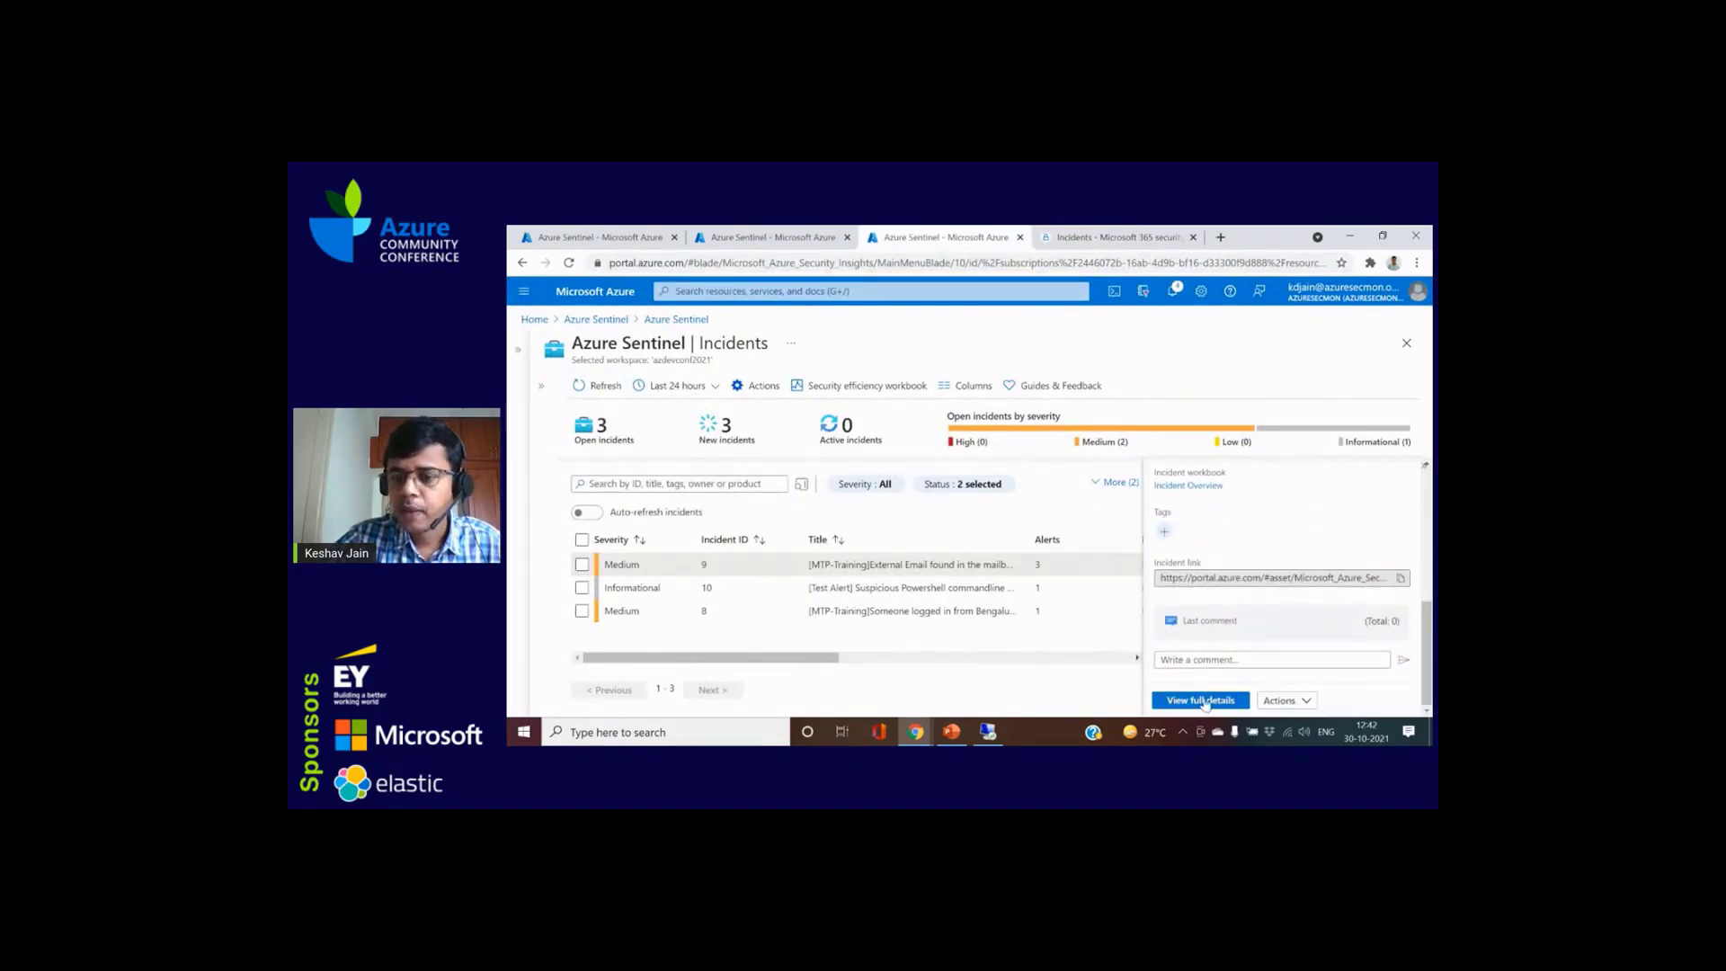
{"action": "left_click", "coordinate": [1205, 702]}
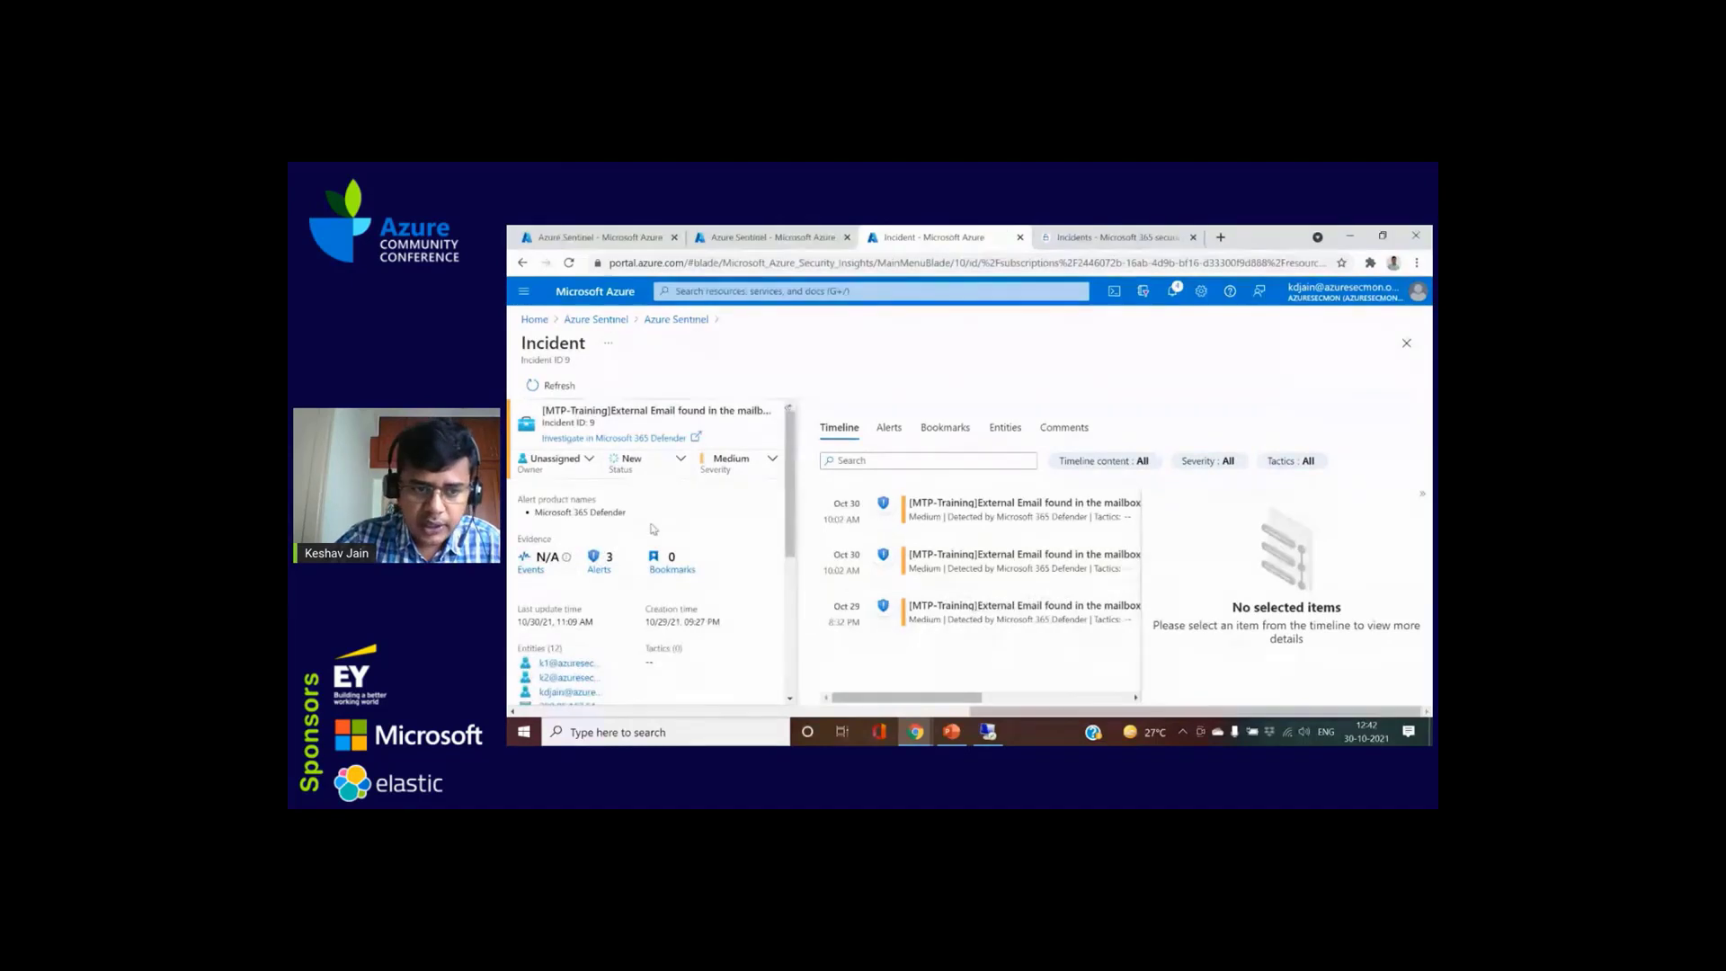
Step: View all entities of the incident, and check its bookmarks and comments
{"action": "scroll", "coordinate": [637, 553], "scroll_direction": "down", "scroll_amount": 1}
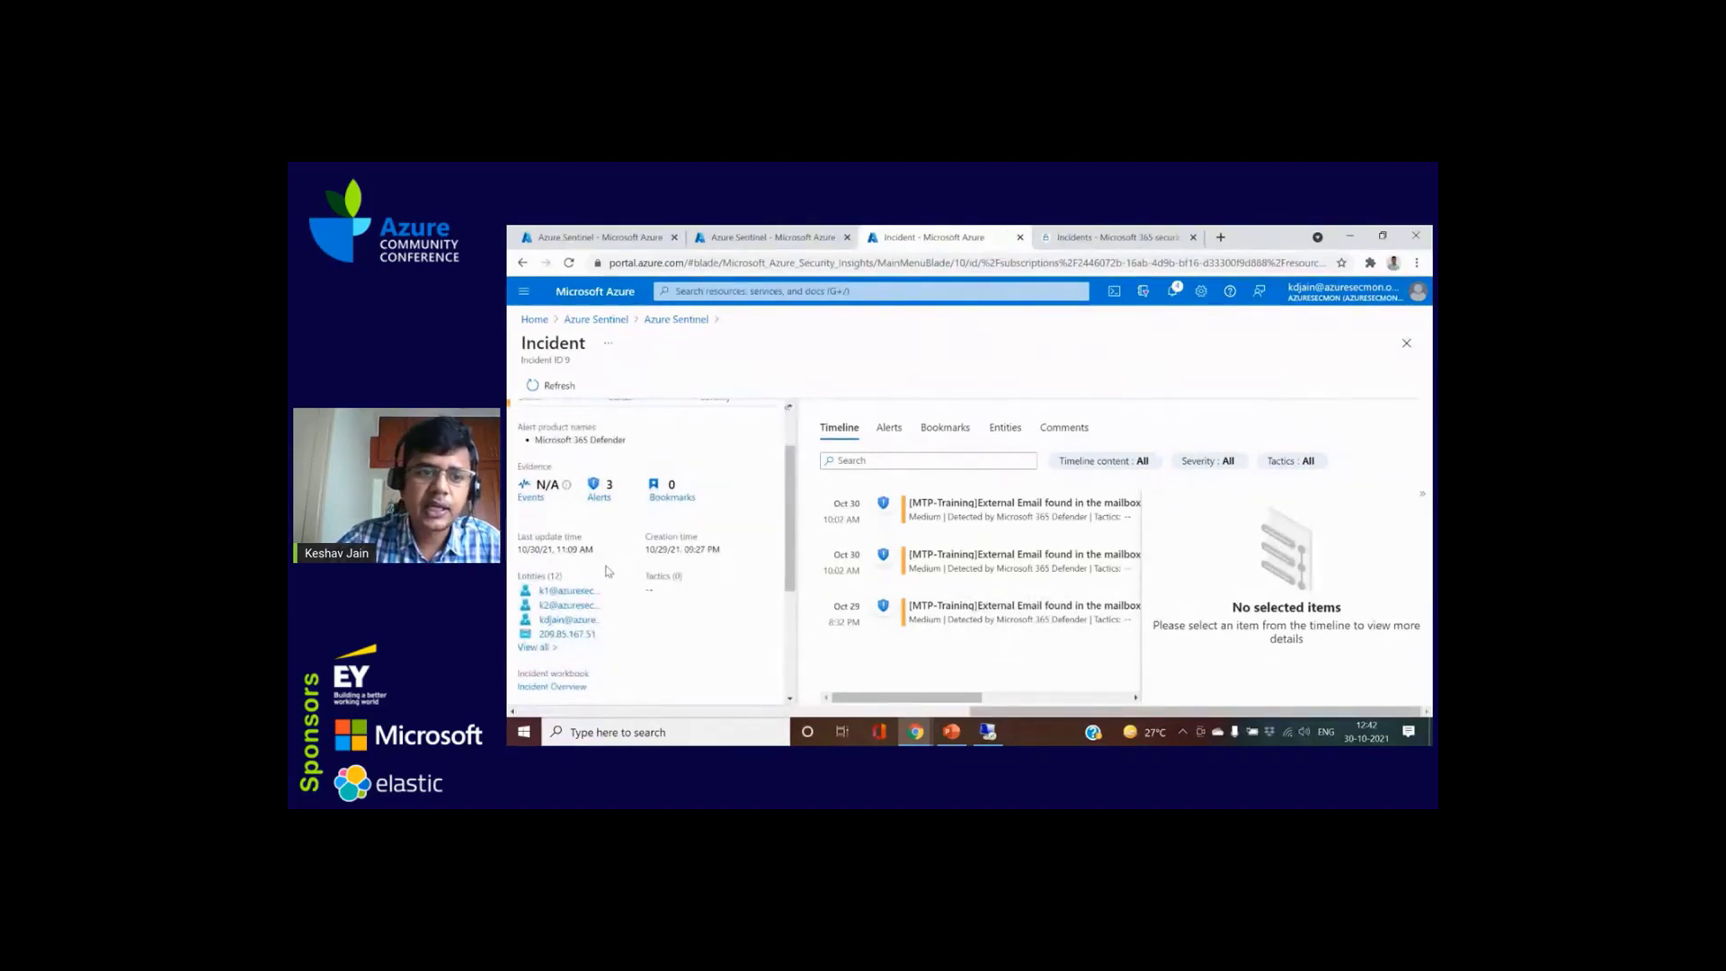
{"action": "left_click", "coordinate": [545, 648]}
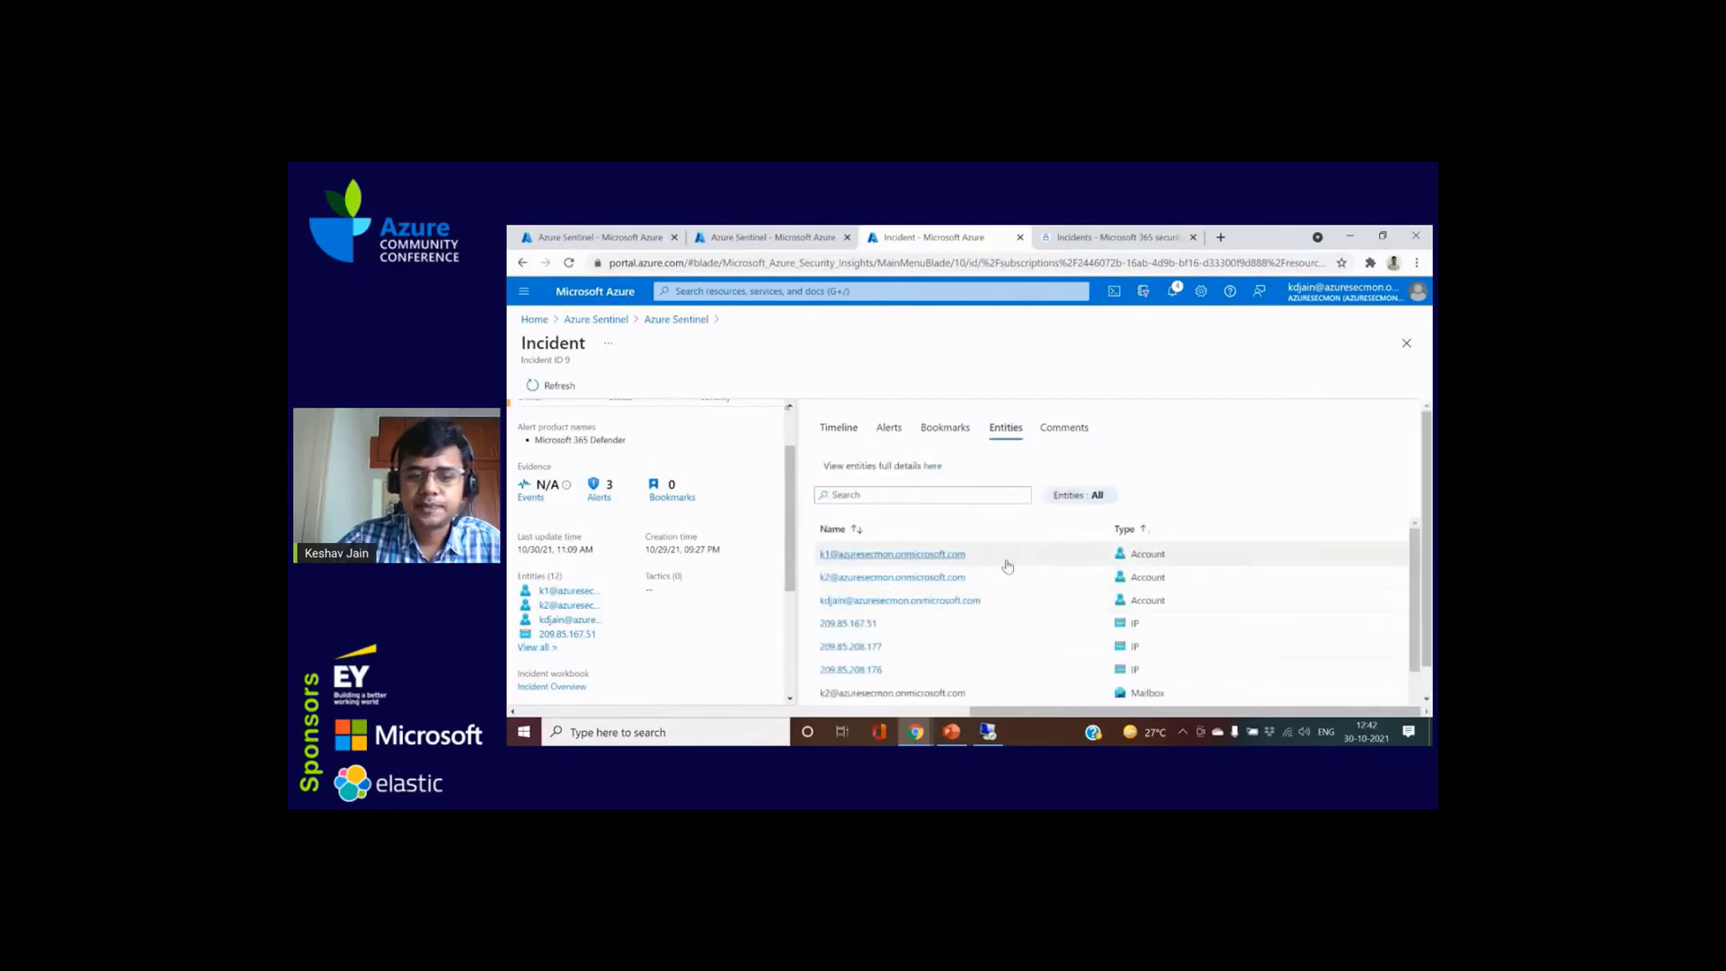
{"action": "scroll", "coordinate": [1001, 575], "scroll_direction": "down", "scroll_amount": 2}
{"action": "scroll", "coordinate": [968, 611], "scroll_direction": "up", "scroll_amount": 2}
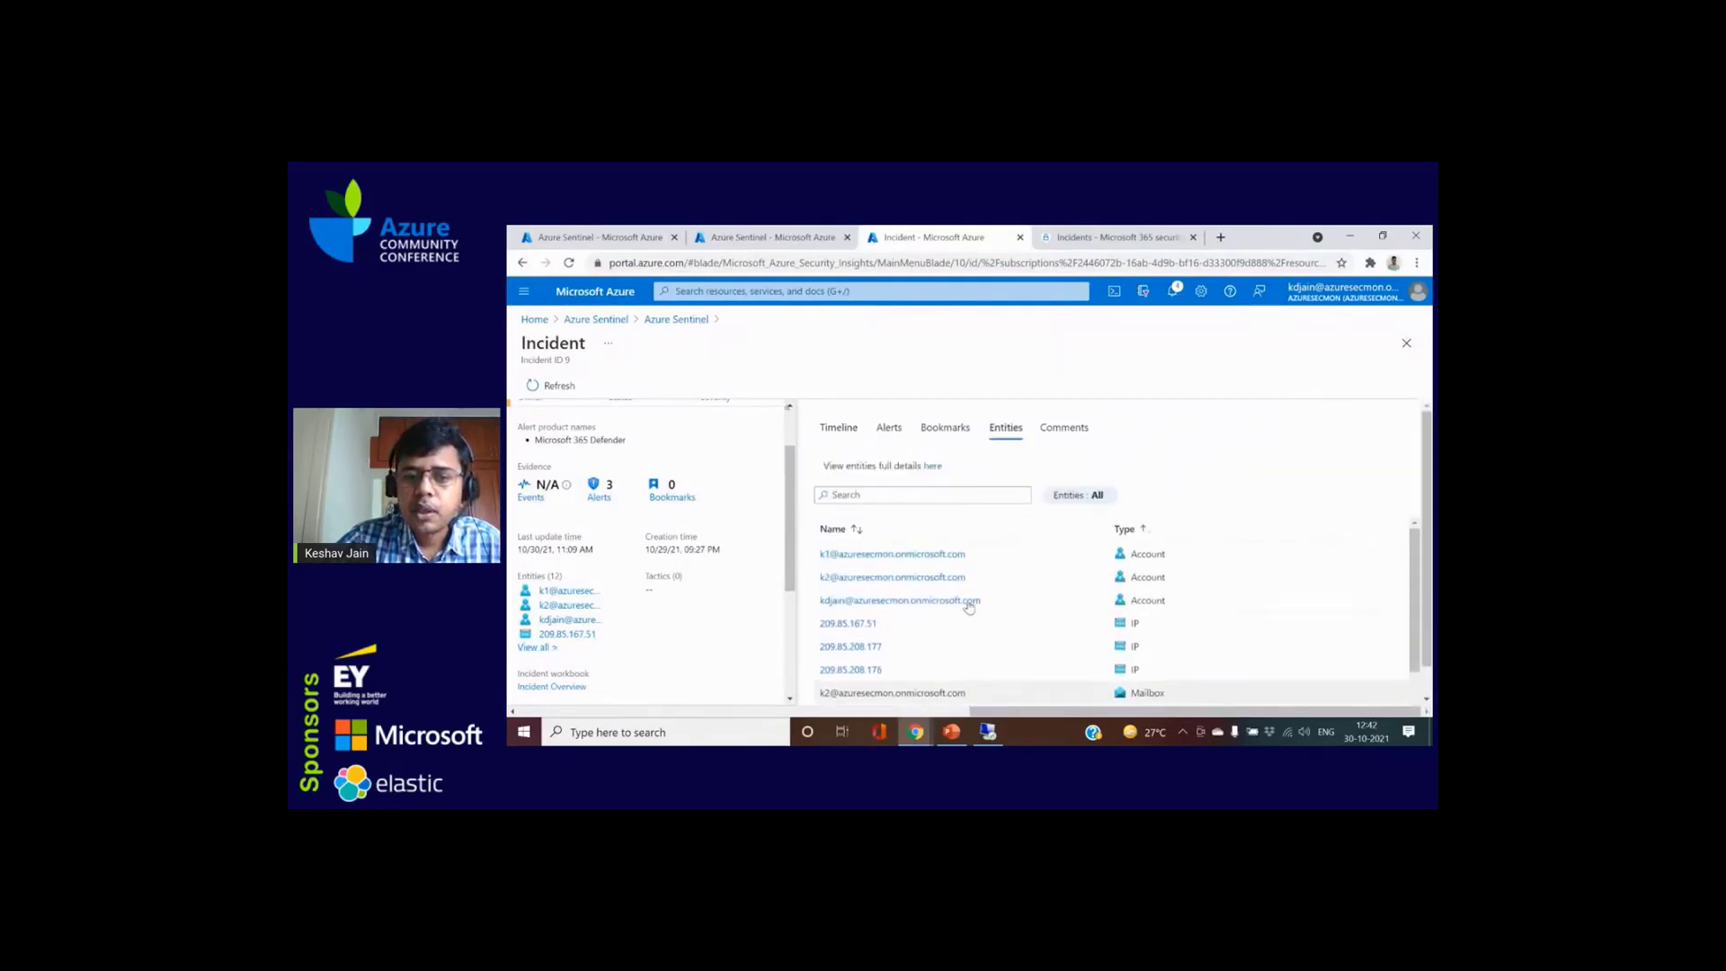
{"action": "left_click", "coordinate": [945, 430]}
{"action": "left_click", "coordinate": [1063, 428]}
{"action": "left_click", "coordinate": [819, 435]}
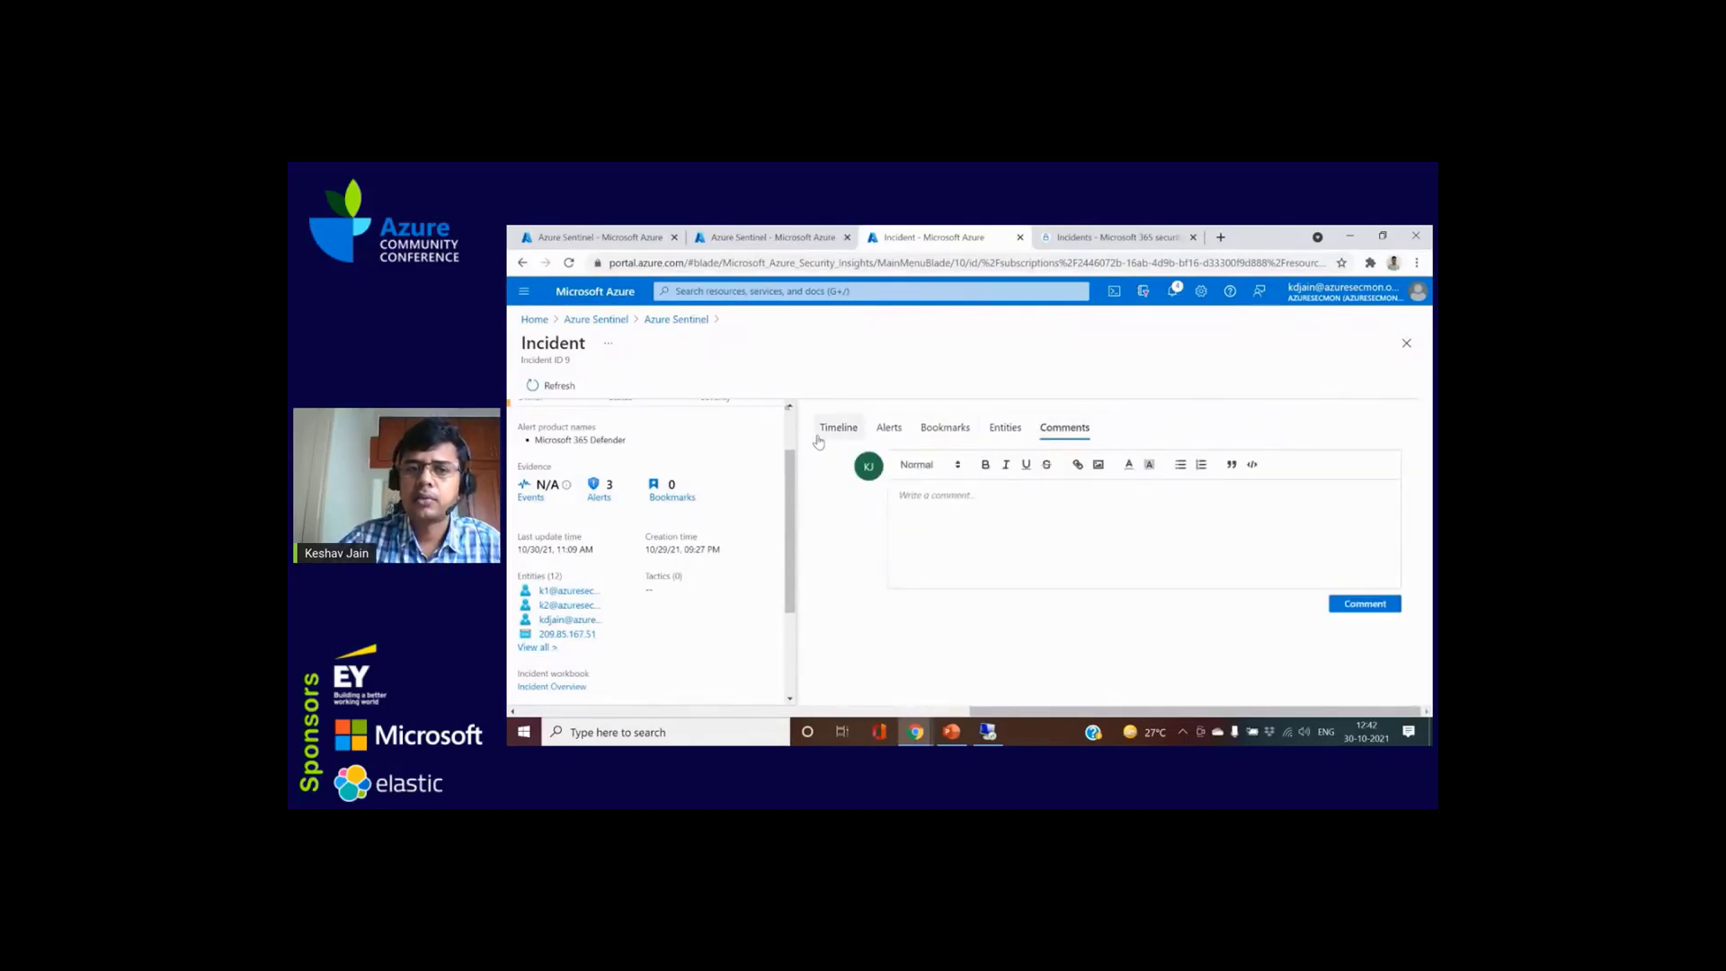
Step: Return to the Incidents list, expand its navigation menu, and glance at the PowerPoint slide on Microsoft incident creation rules
{"action": "left_click", "coordinate": [696, 320]}
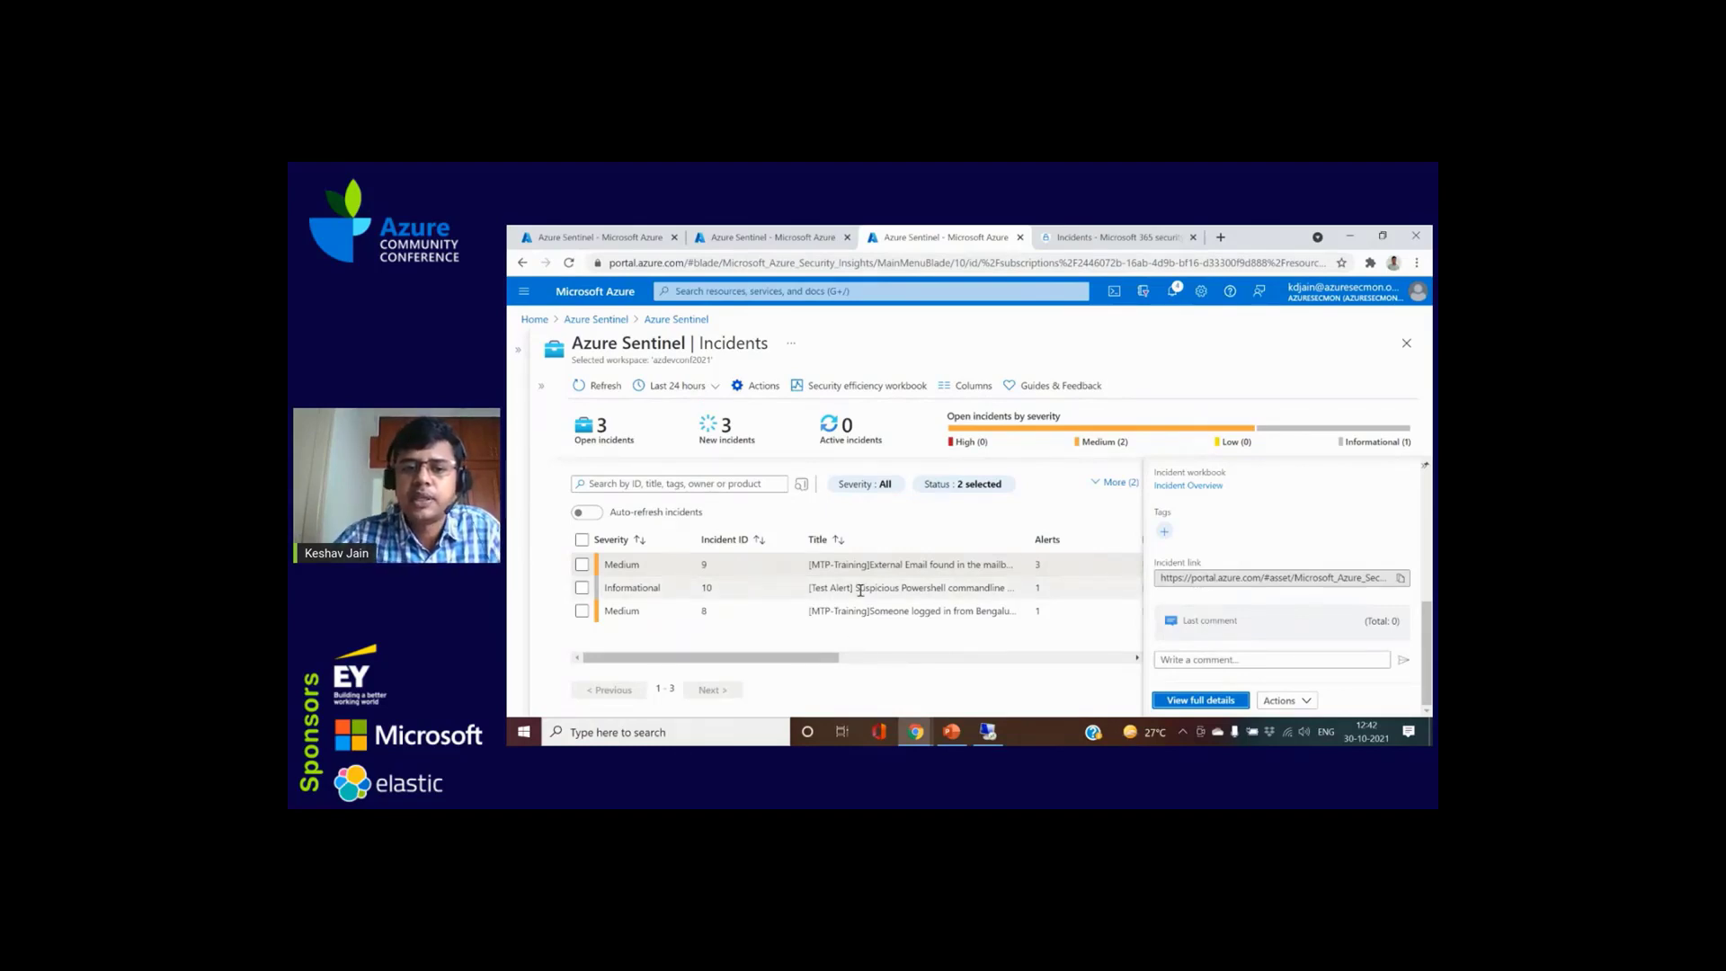
{"action": "left_click", "coordinate": [543, 395]}
{"action": "left_click", "coordinate": [943, 732]}
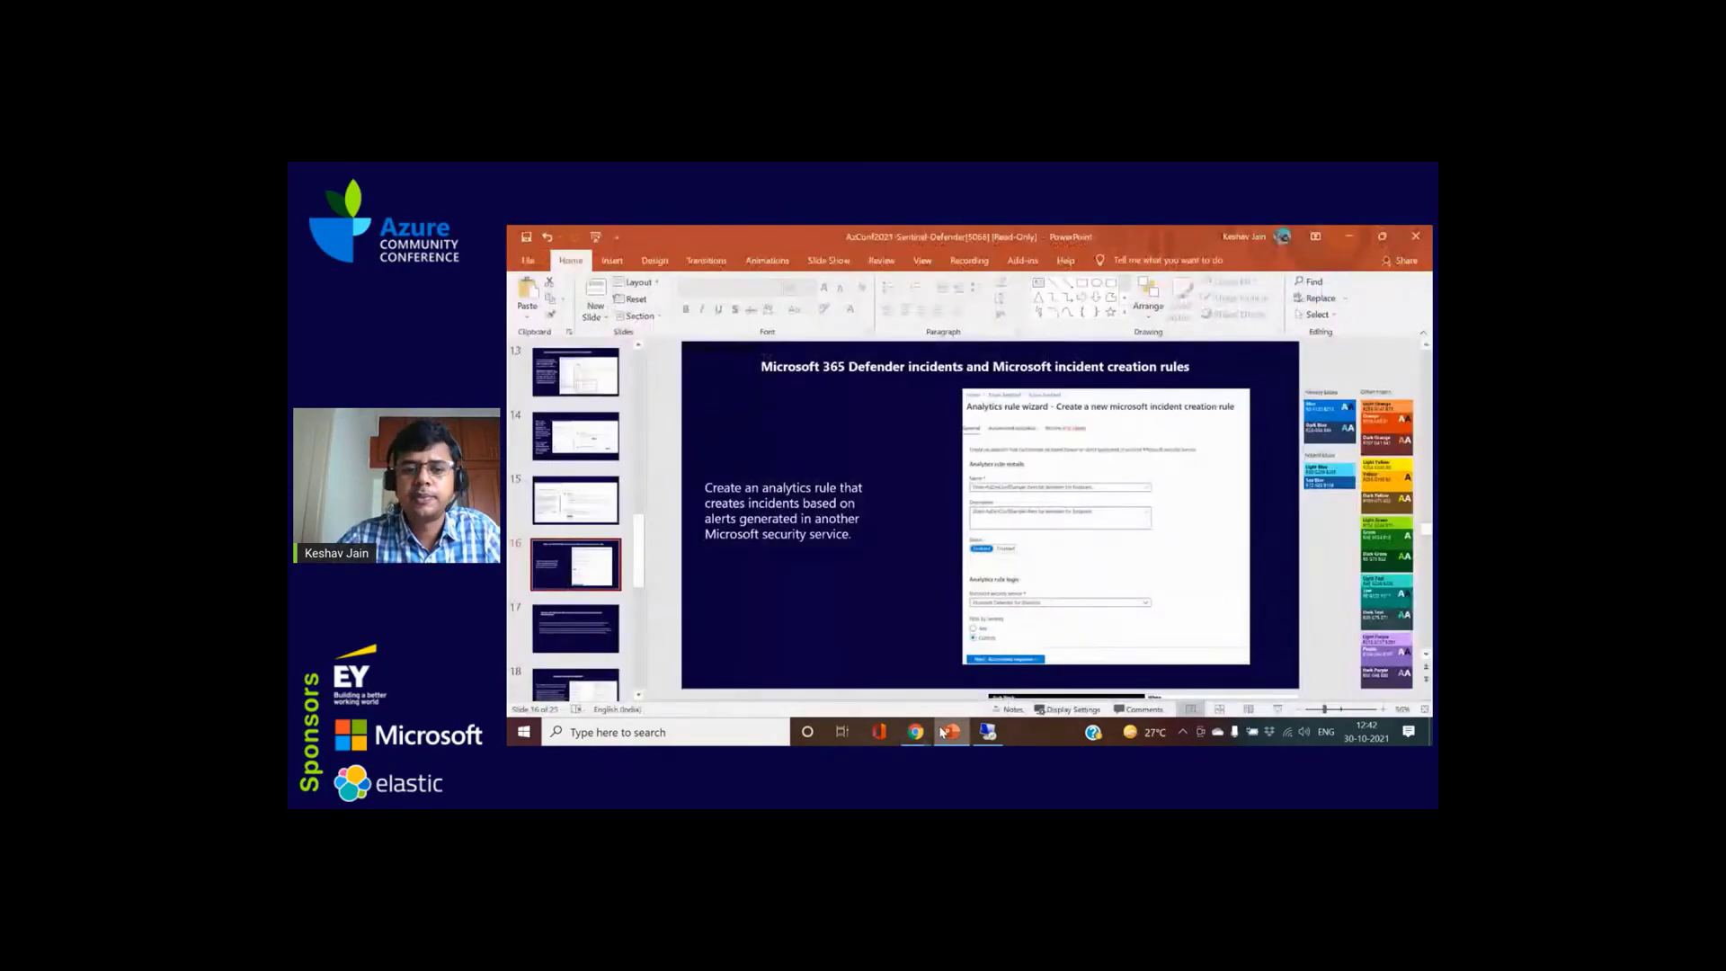
{"action": "left_click", "coordinate": [1348, 238]}
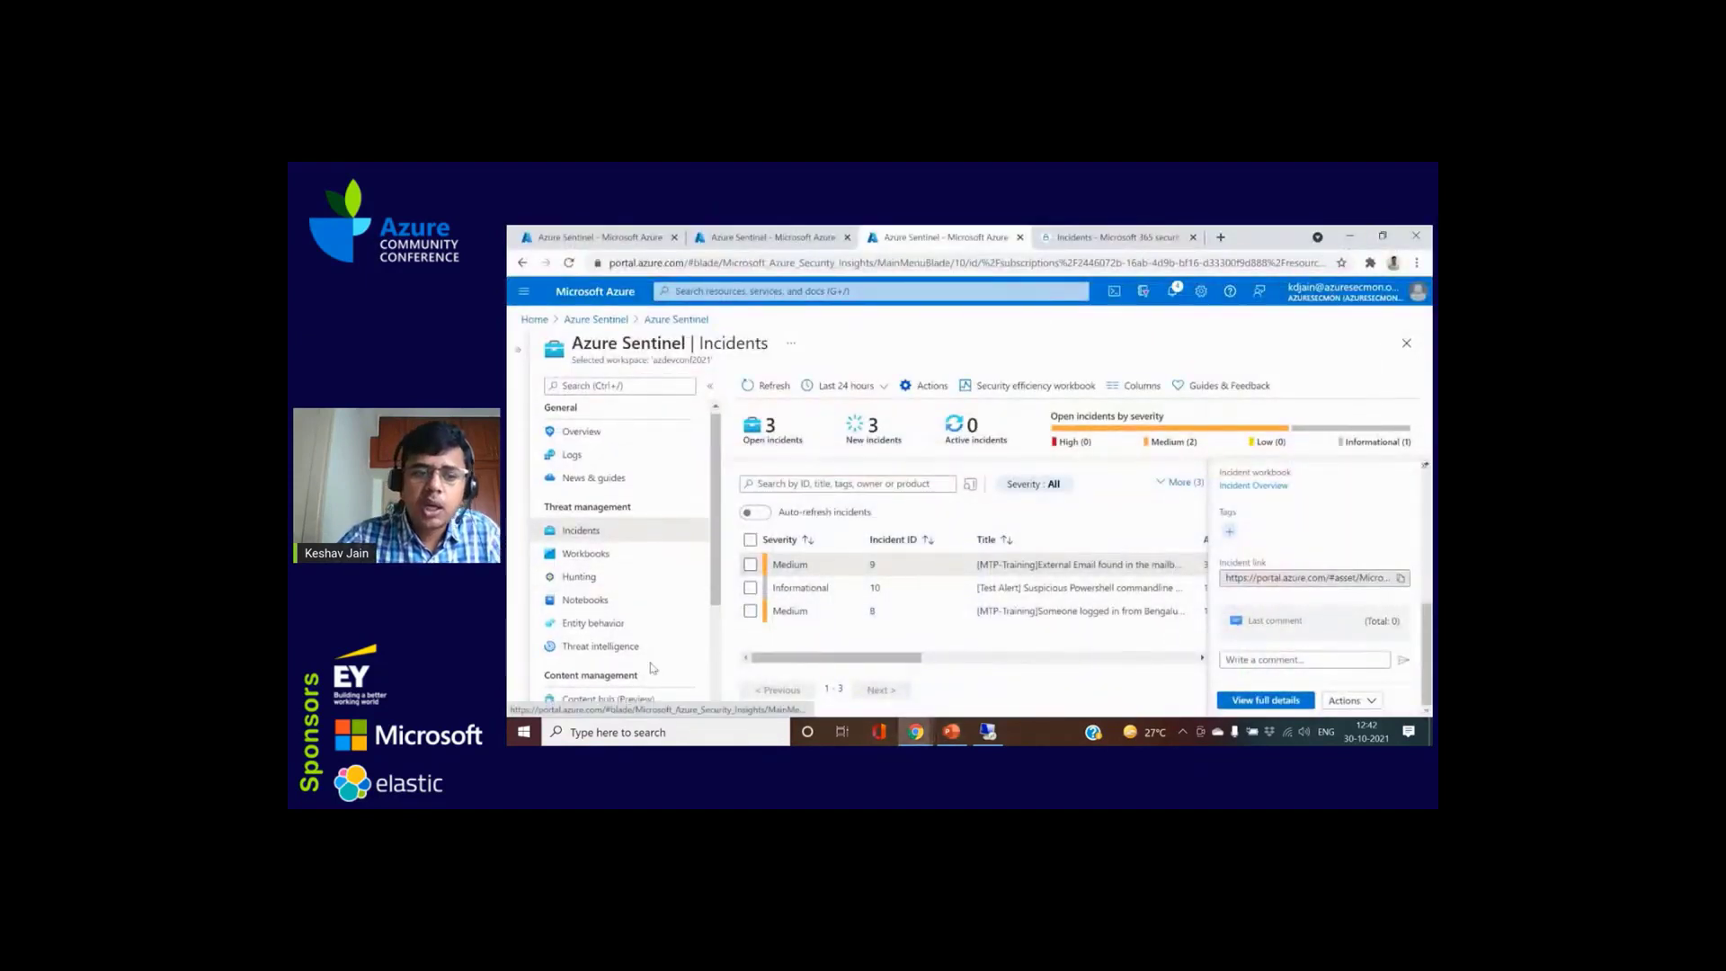
Step: Go to the workspace's Analytics page and start a new Microsoft incident creation rule
{"action": "scroll", "coordinate": [653, 667], "scroll_direction": "down", "scroll_amount": 1}
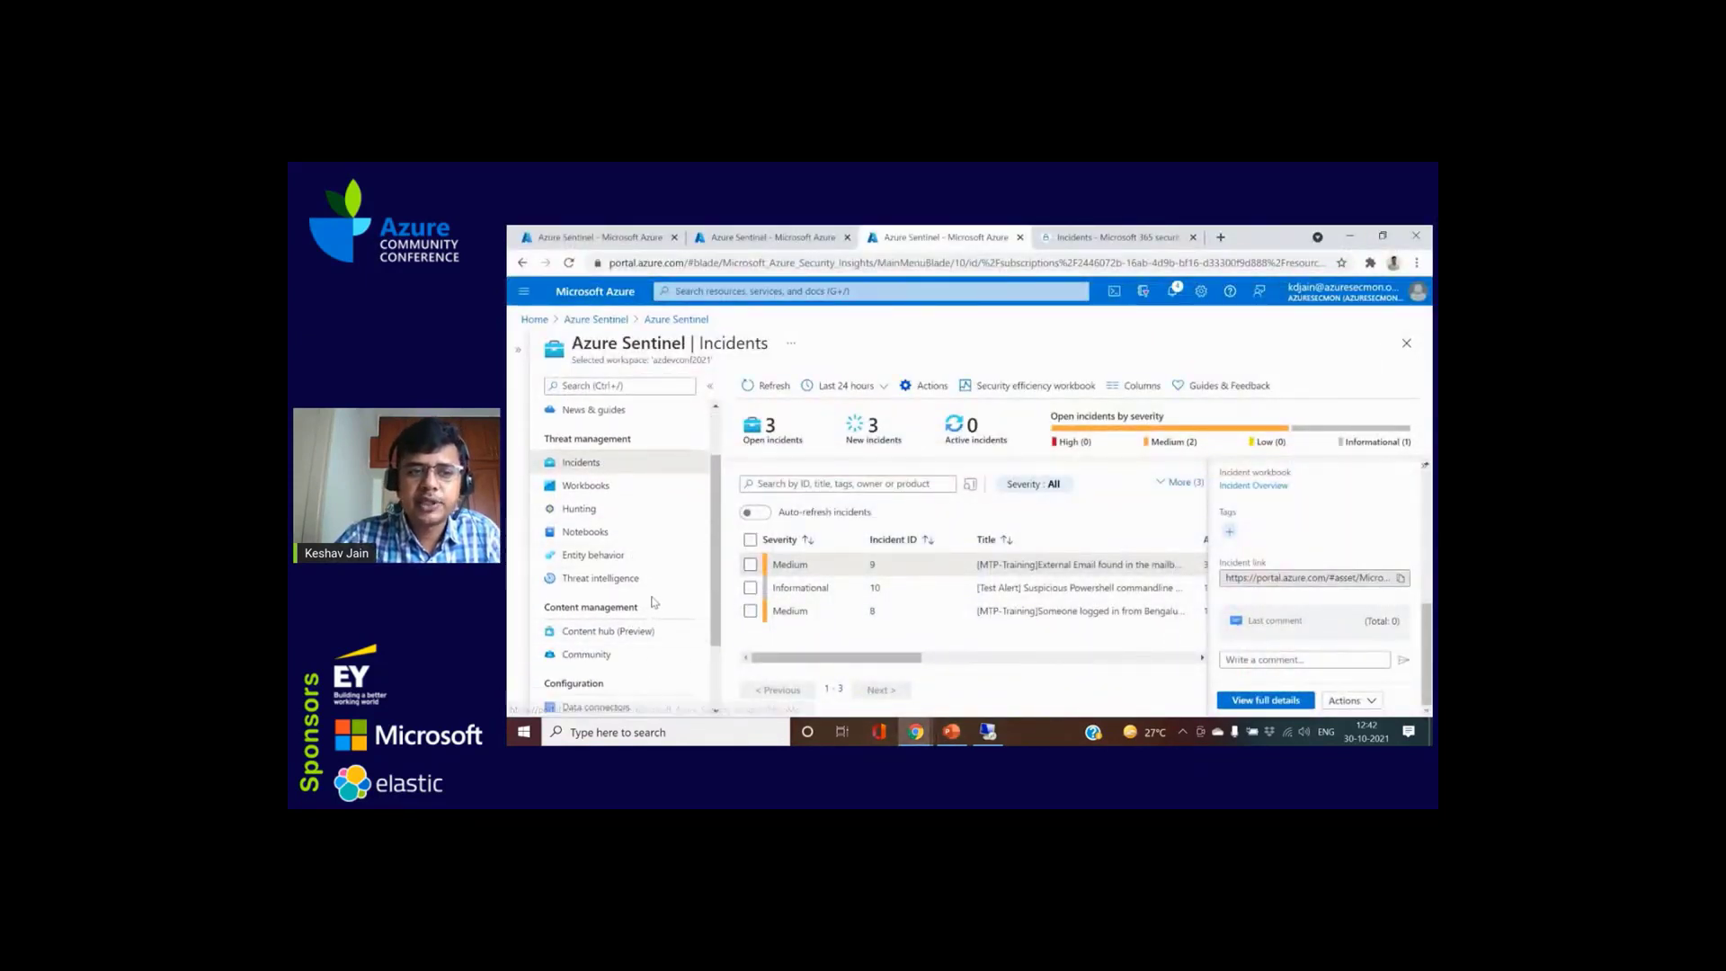
{"action": "scroll", "coordinate": [654, 612], "scroll_direction": "down", "scroll_amount": 2}
{"action": "left_click", "coordinate": [632, 634]}
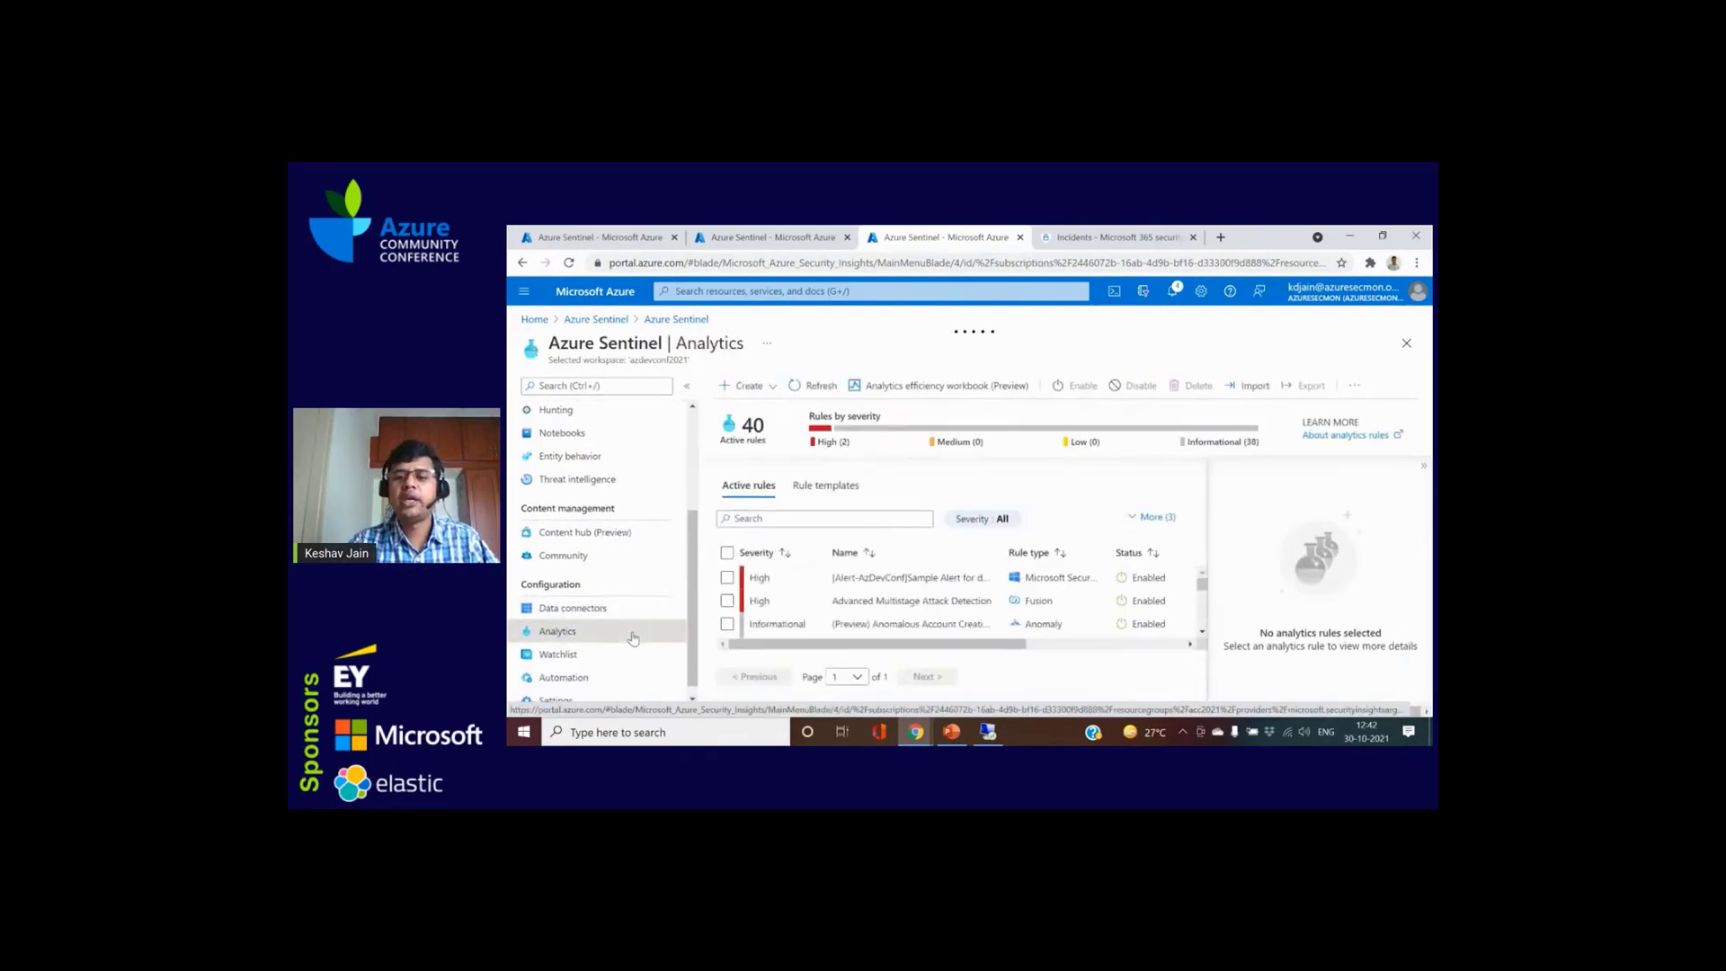
{"action": "left_click", "coordinate": [768, 386]}
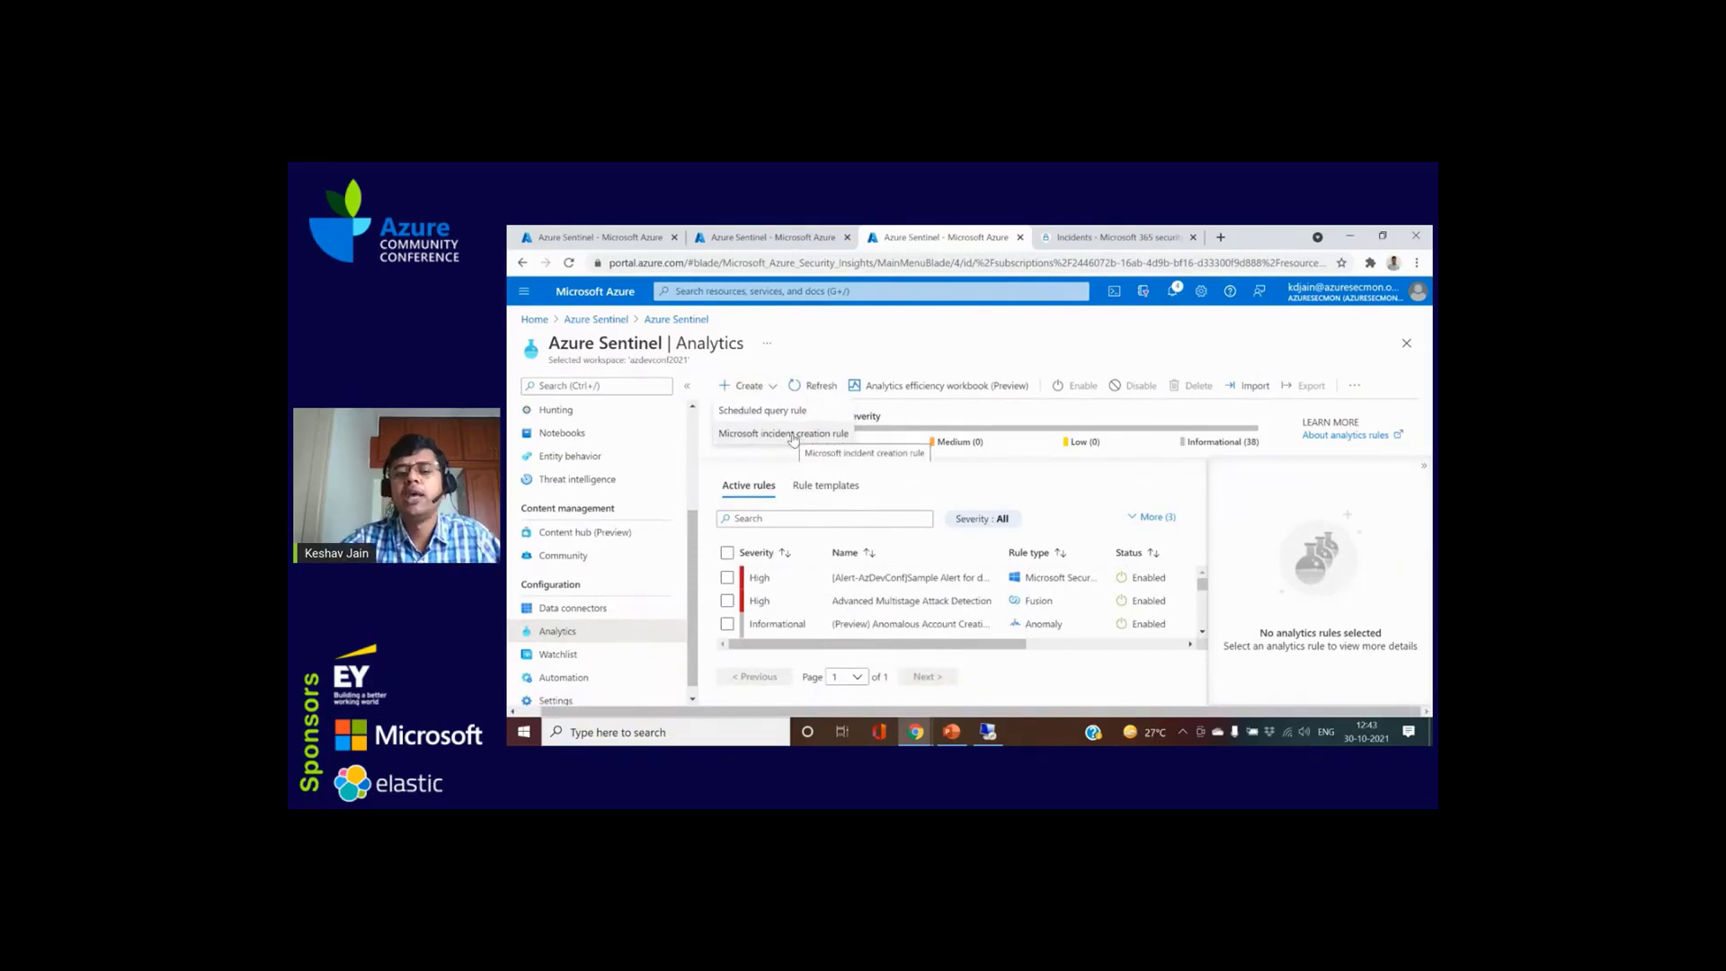
{"action": "left_click", "coordinate": [791, 435]}
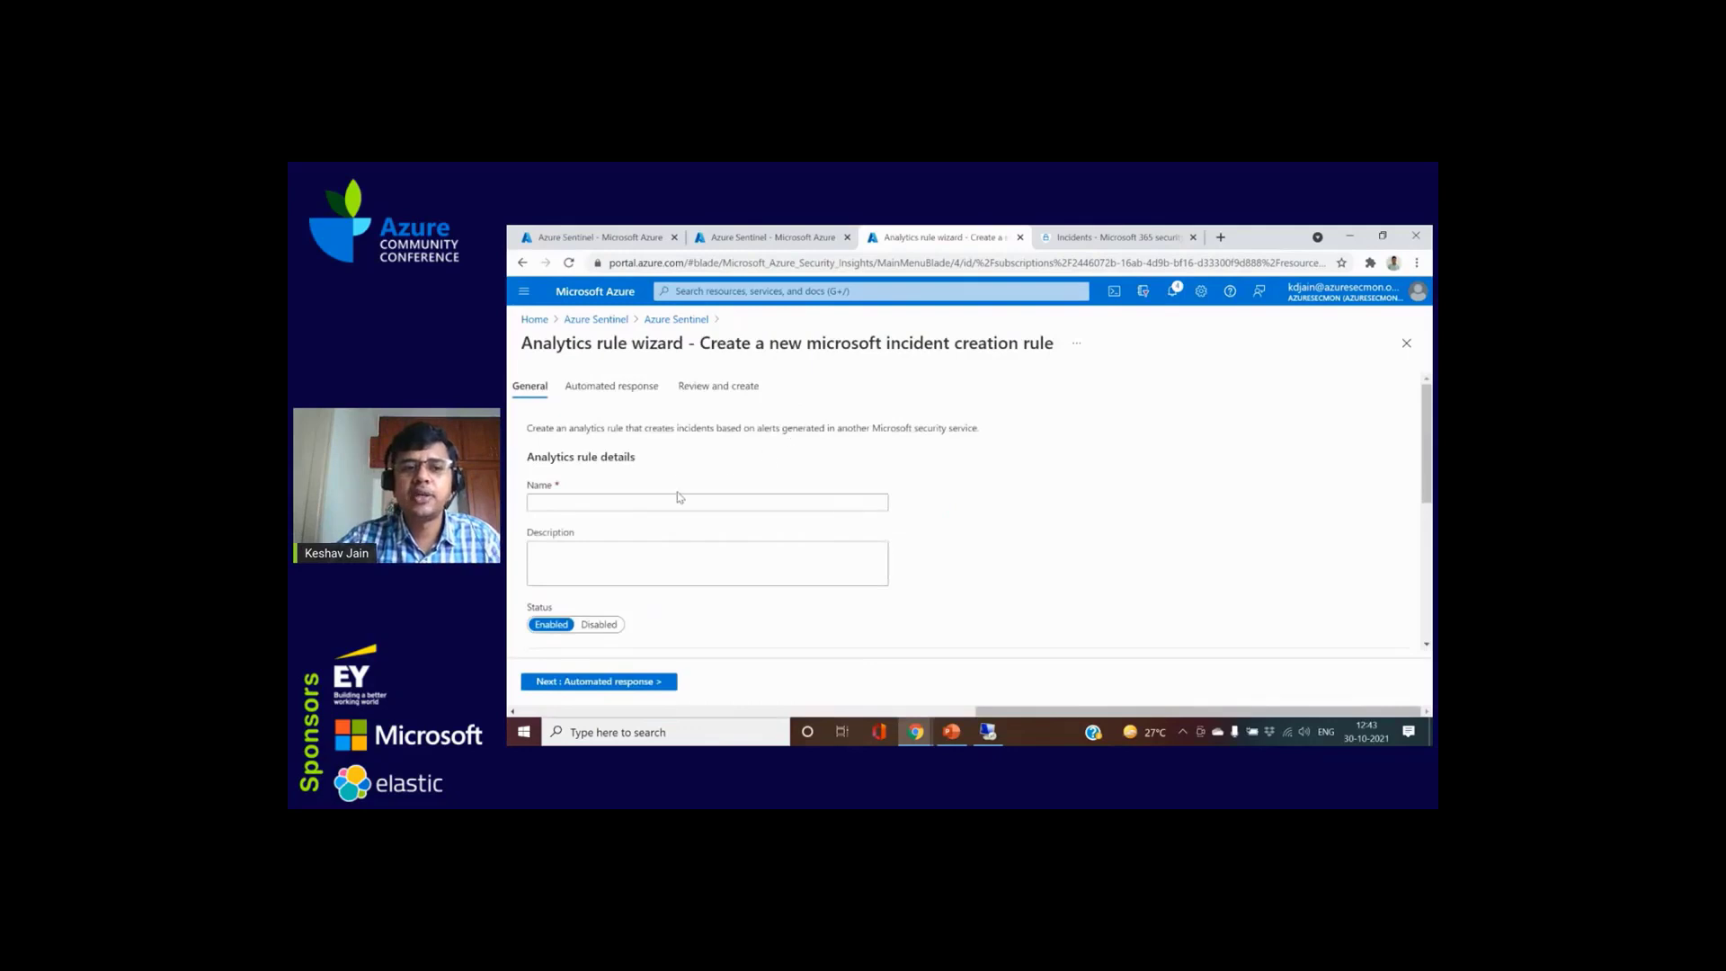
Step: Name the rule Acc-defender-Alert and copy the same text into its description
{"action": "scroll", "coordinate": [732, 539], "scroll_direction": "down", "scroll_amount": 3}
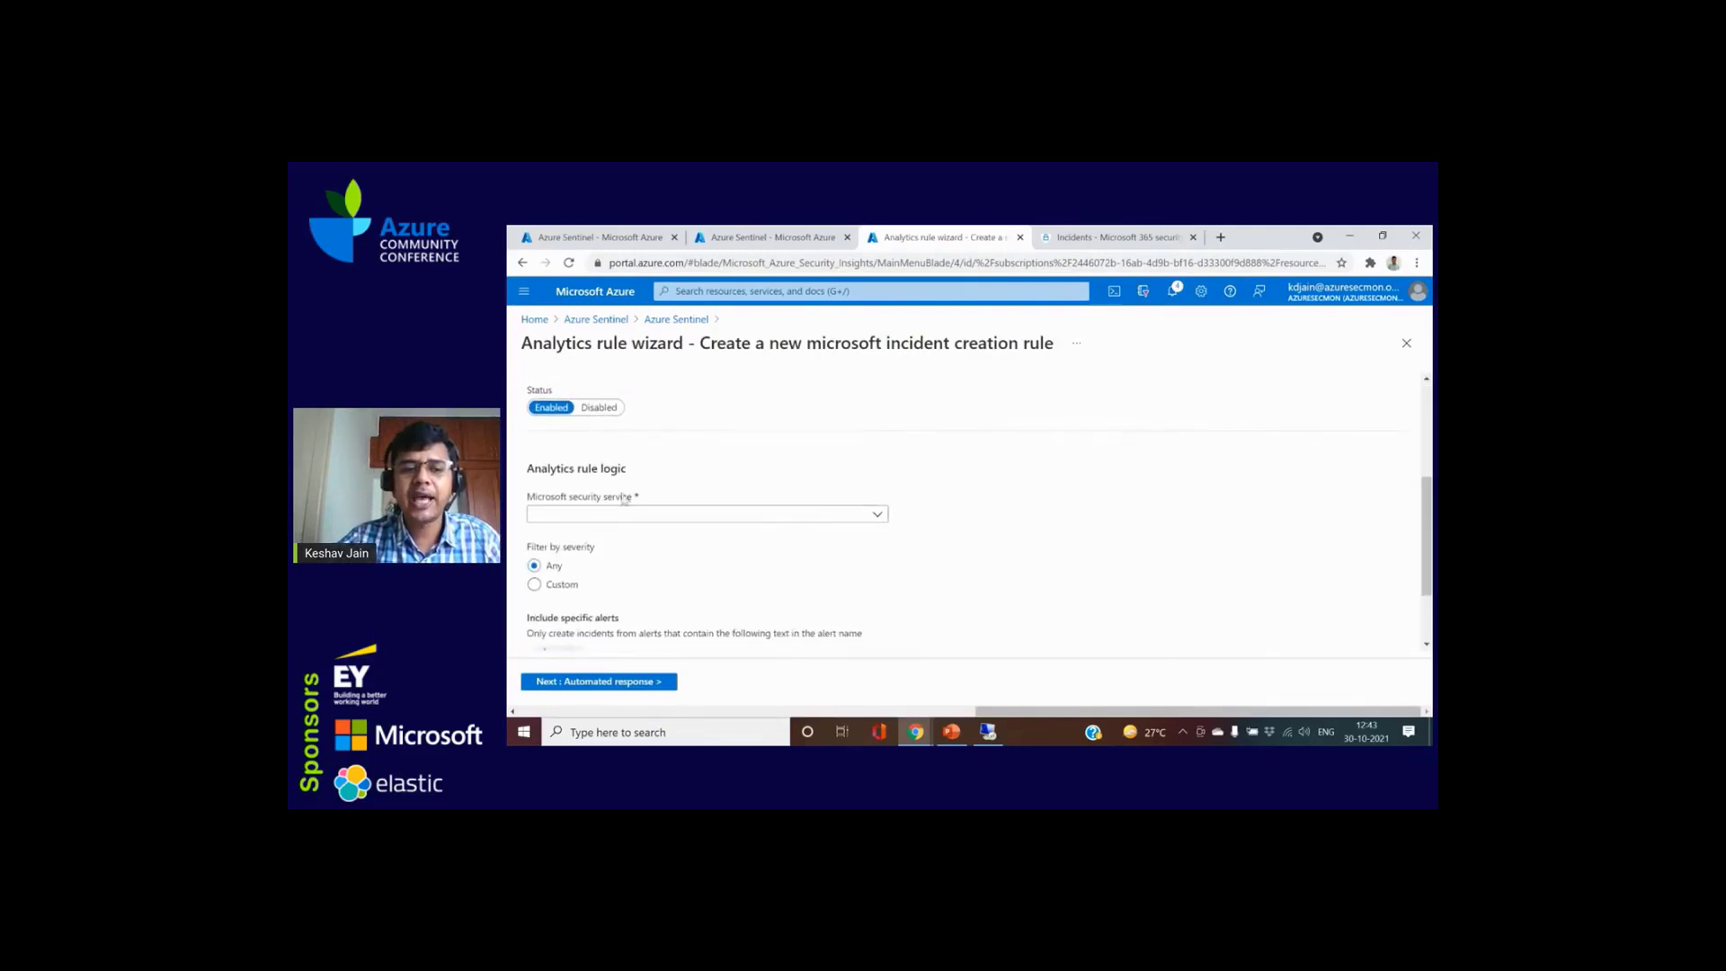
{"action": "scroll", "coordinate": [667, 526], "scroll_direction": "up", "scroll_amount": 3}
{"action": "left_click", "coordinate": [670, 503]}
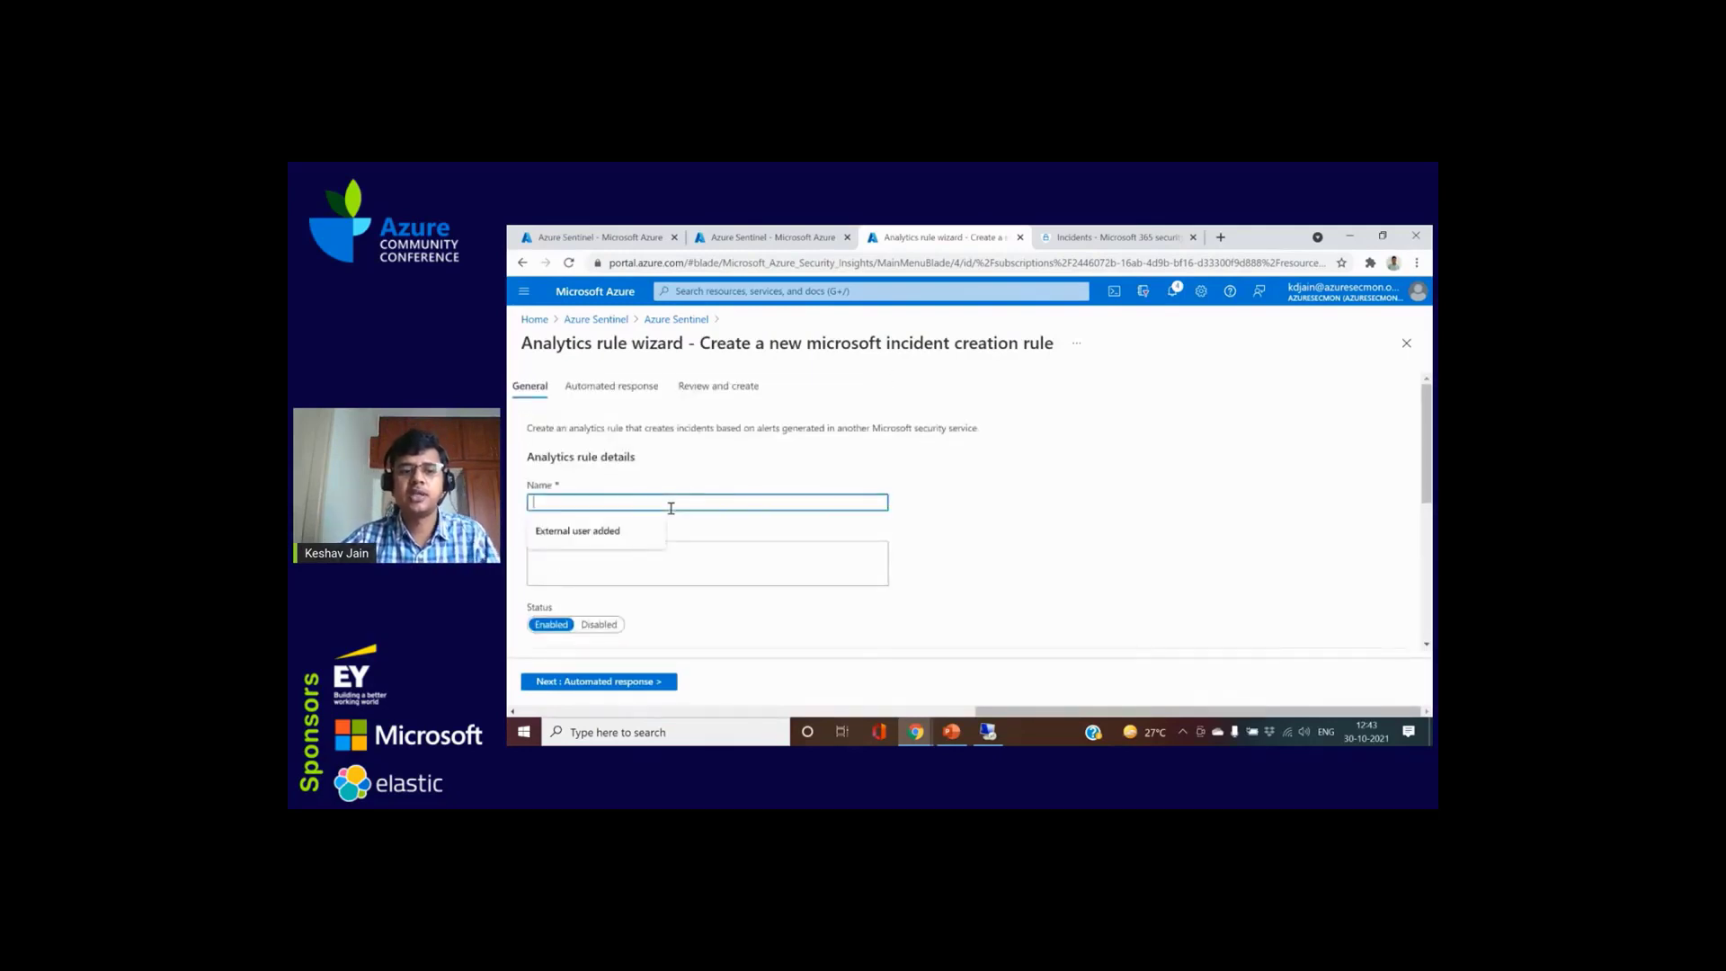
{"action": "type", "text": "Acc-defender-"}
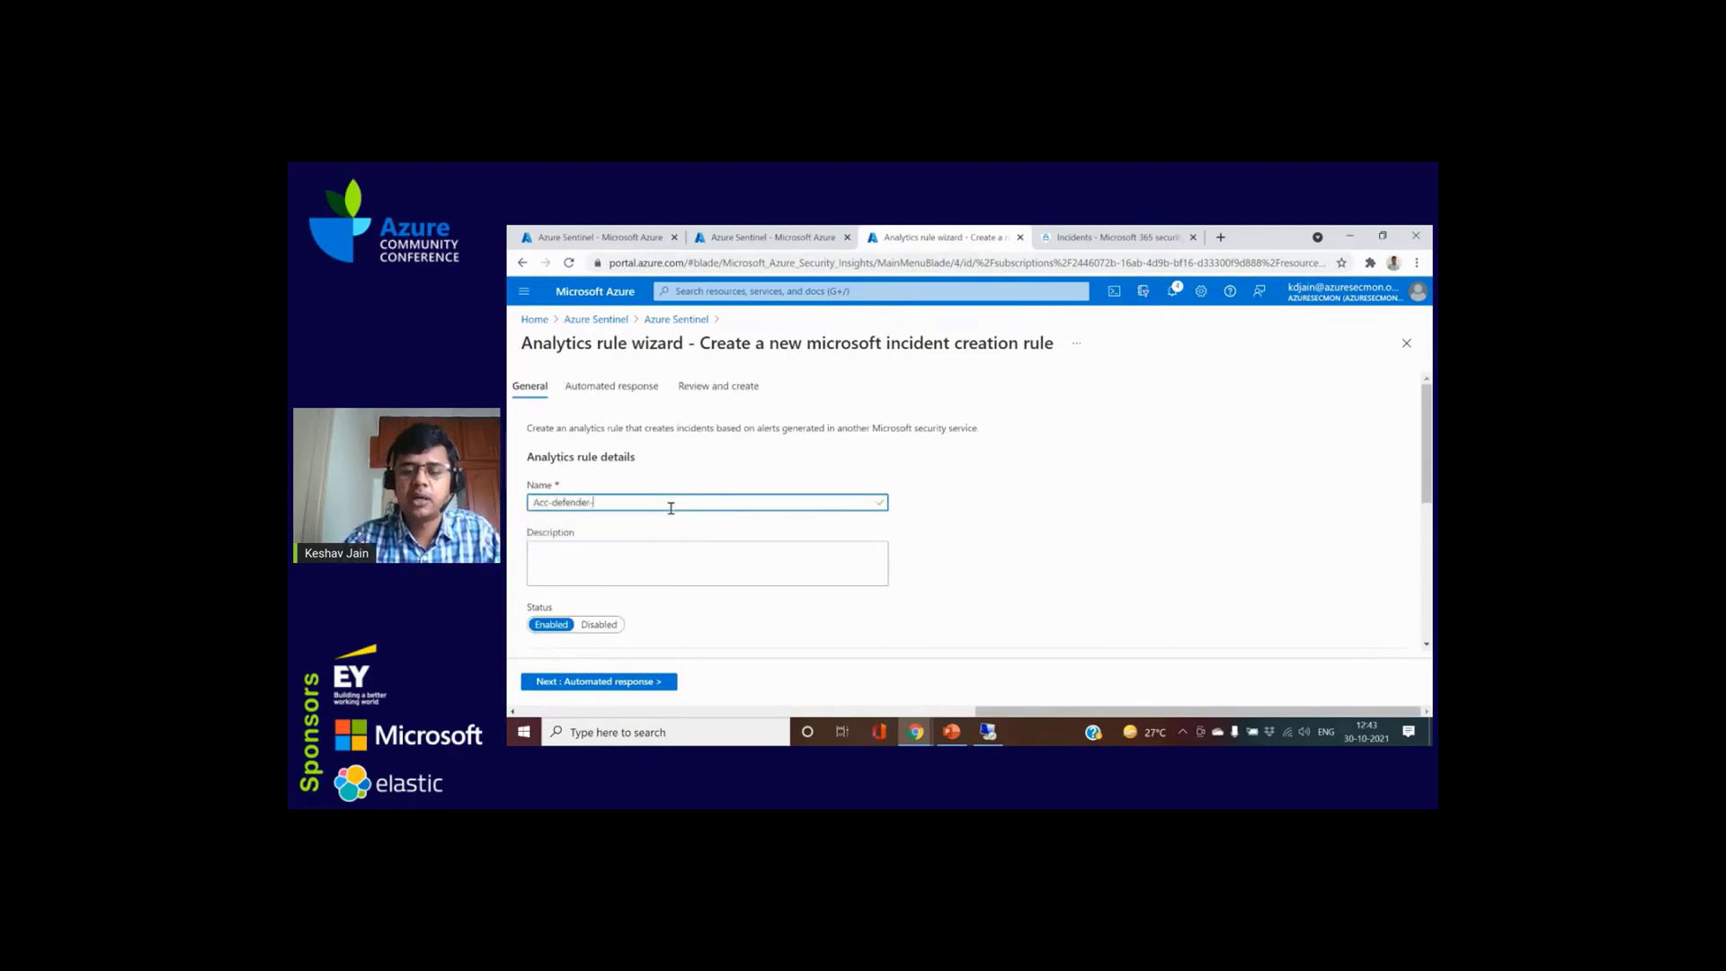
{"action": "type", "text": "Alert"}
{"action": "key", "text": "ctrl+a"}
{"action": "key", "text": "ctrl+c"}
{"action": "left_click", "coordinate": [688, 555]}
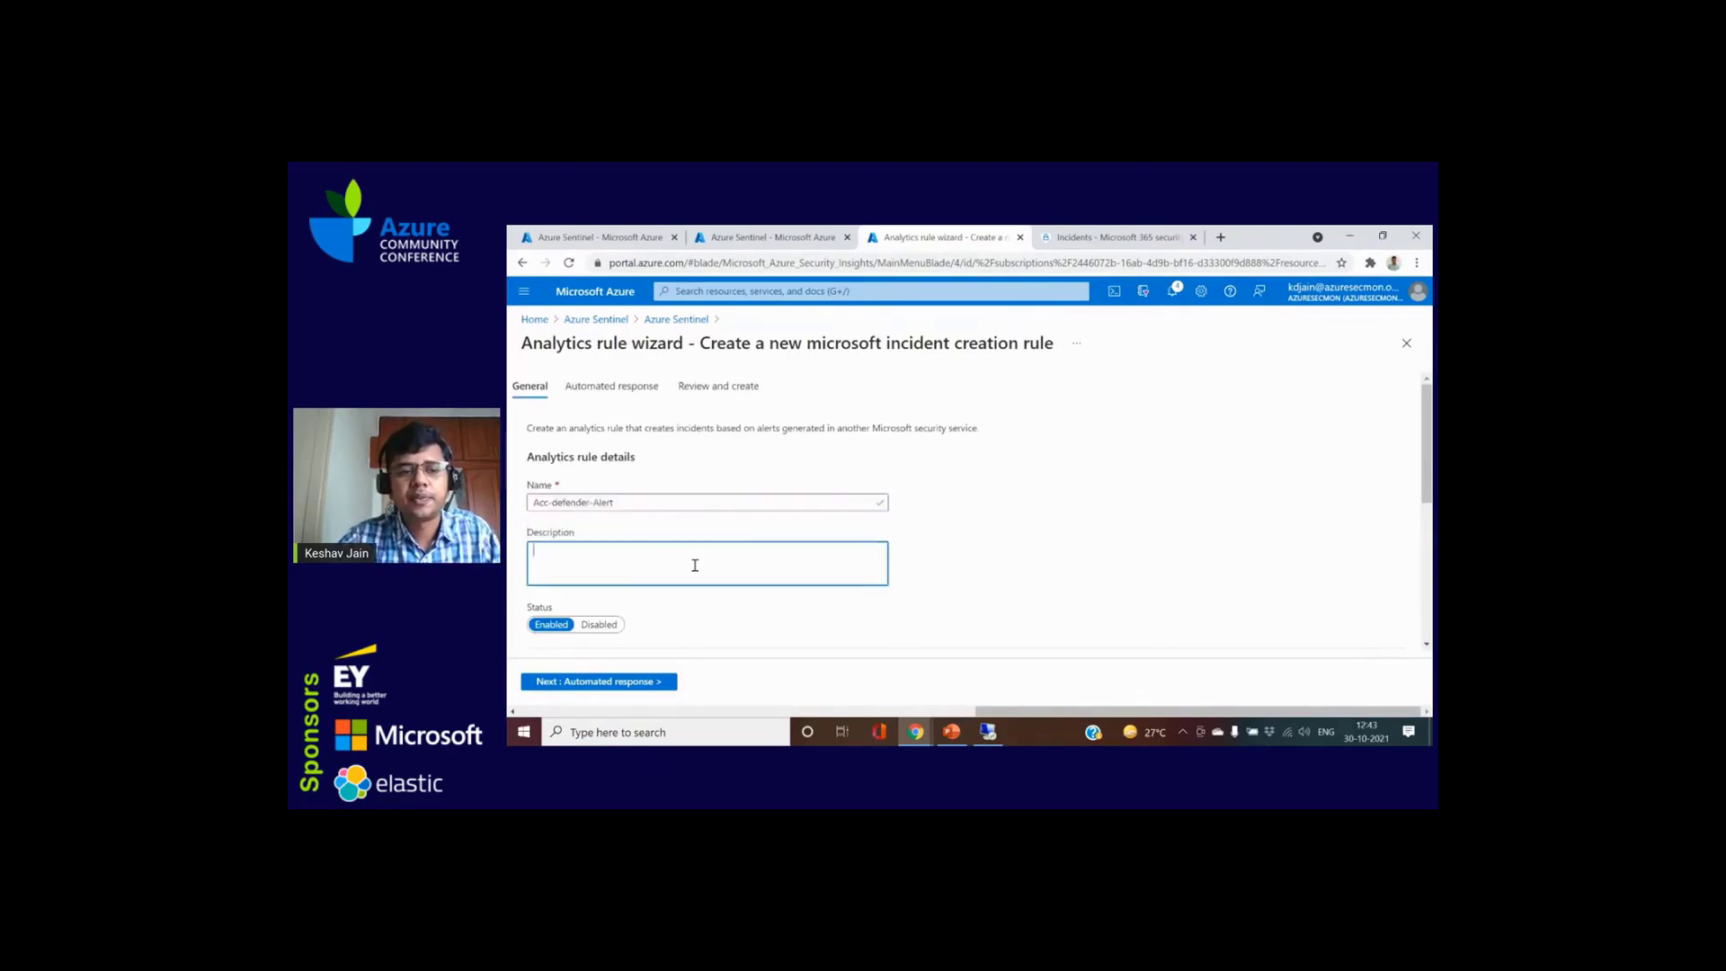
{"action": "key", "text": "ctrl+v"}
Step: Set the rule's Microsoft security service to Microsoft Defender for Endpoint
{"action": "scroll", "coordinate": [909, 594], "scroll_direction": "down", "scroll_amount": 2}
{"action": "left_click", "coordinate": [683, 514]}
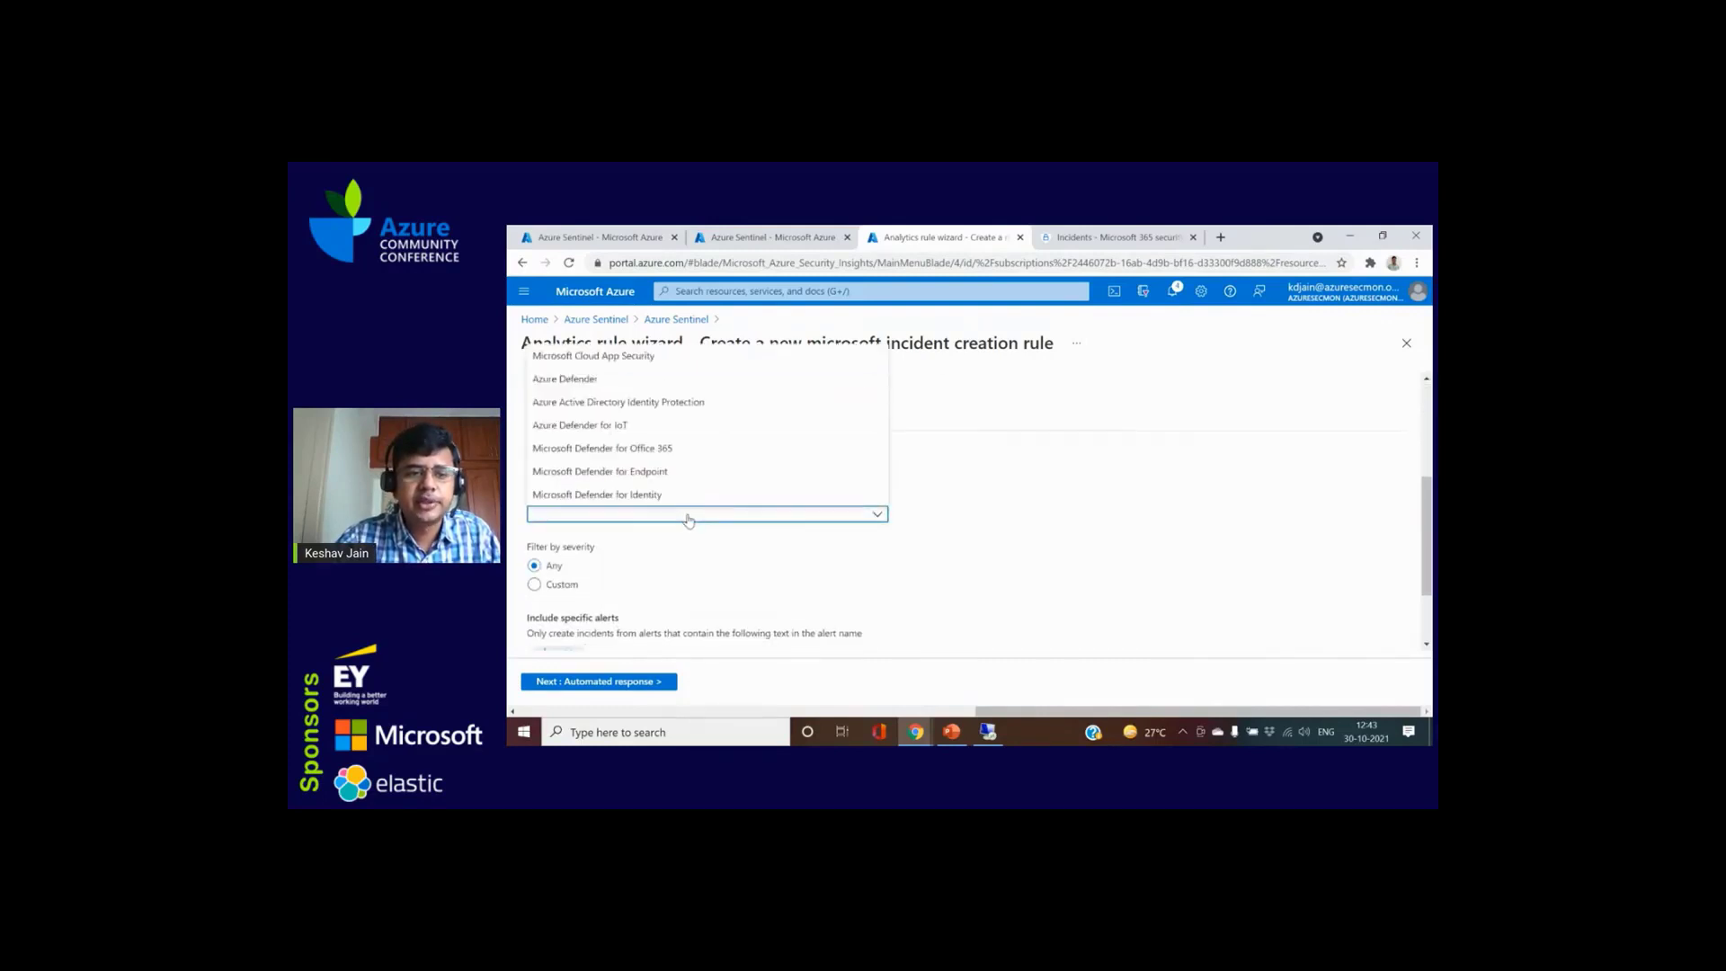
{"action": "left_click", "coordinate": [669, 473]}
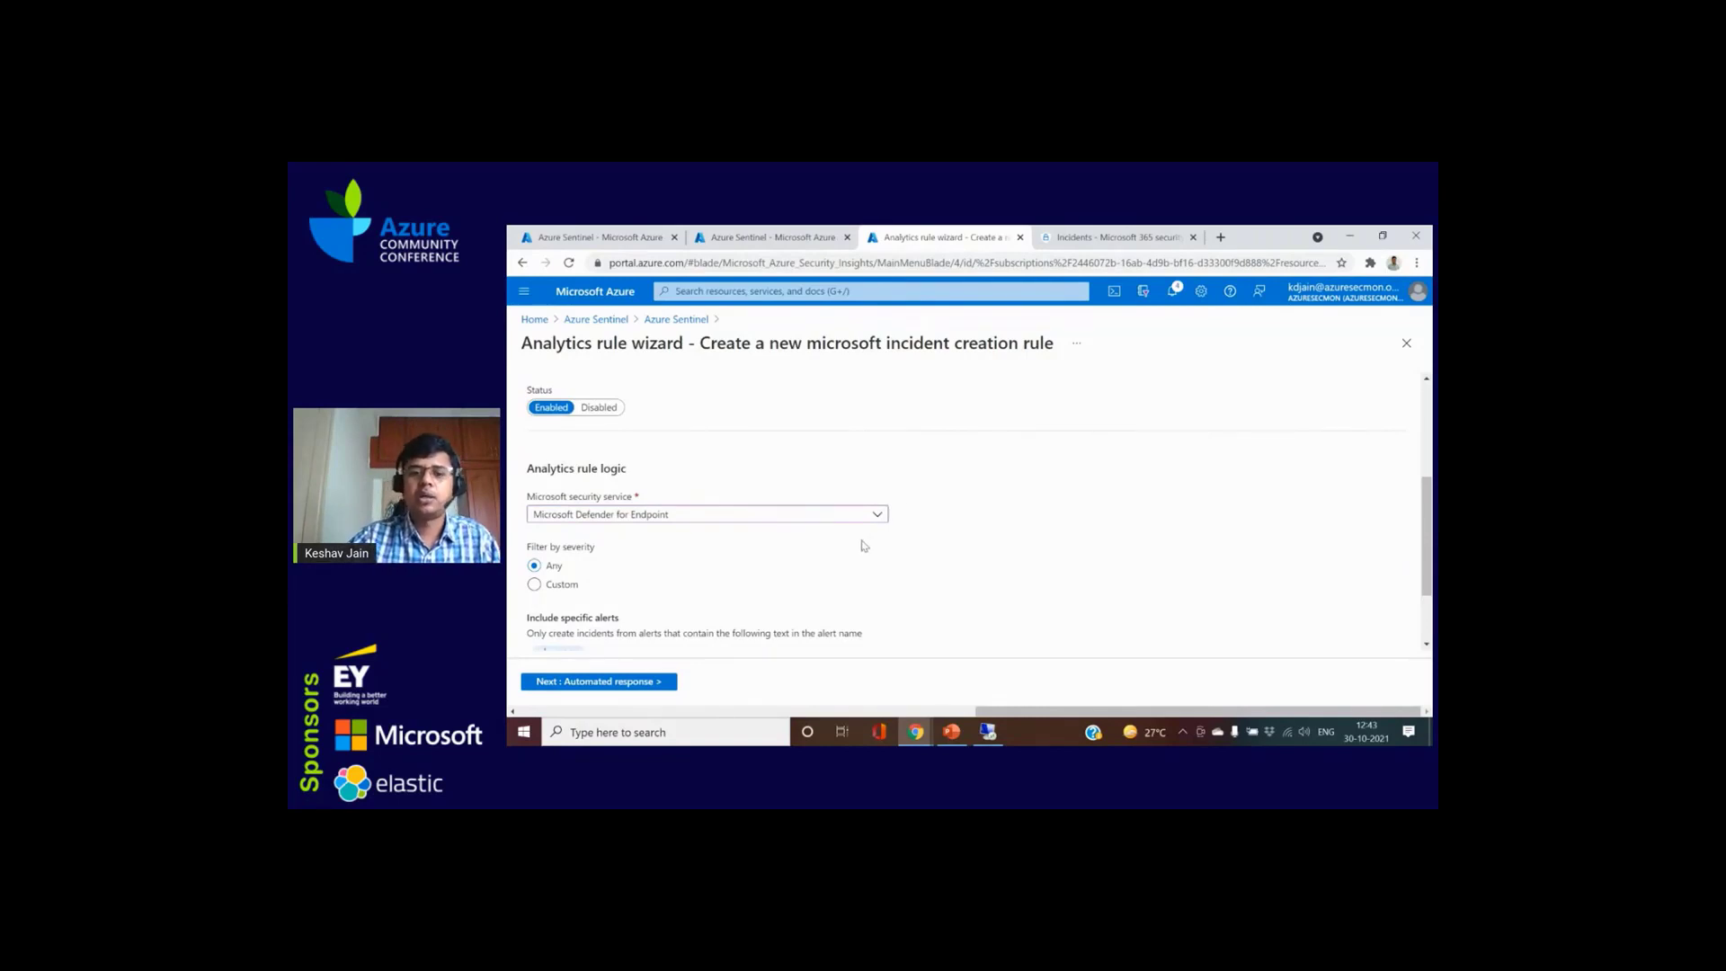
Step: Filter the rule by custom severity, including High and Medium
{"action": "scroll", "coordinate": [864, 546], "scroll_direction": "down", "scroll_amount": 2}
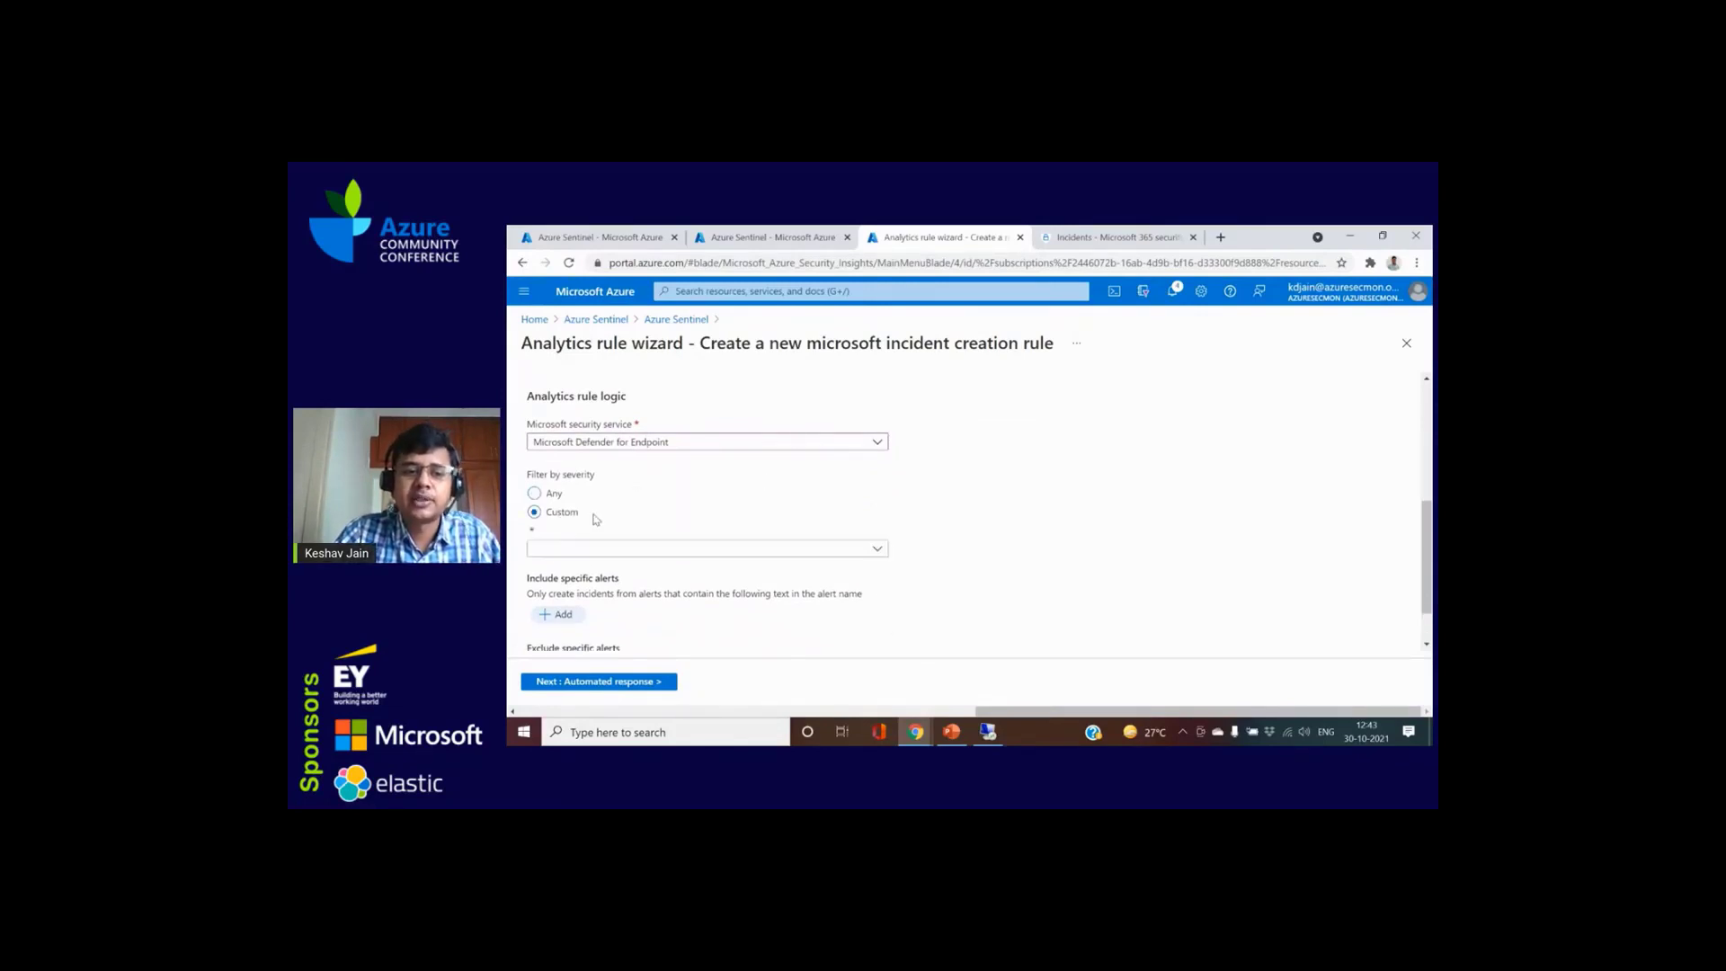
{"action": "left_click", "coordinate": [606, 550]}
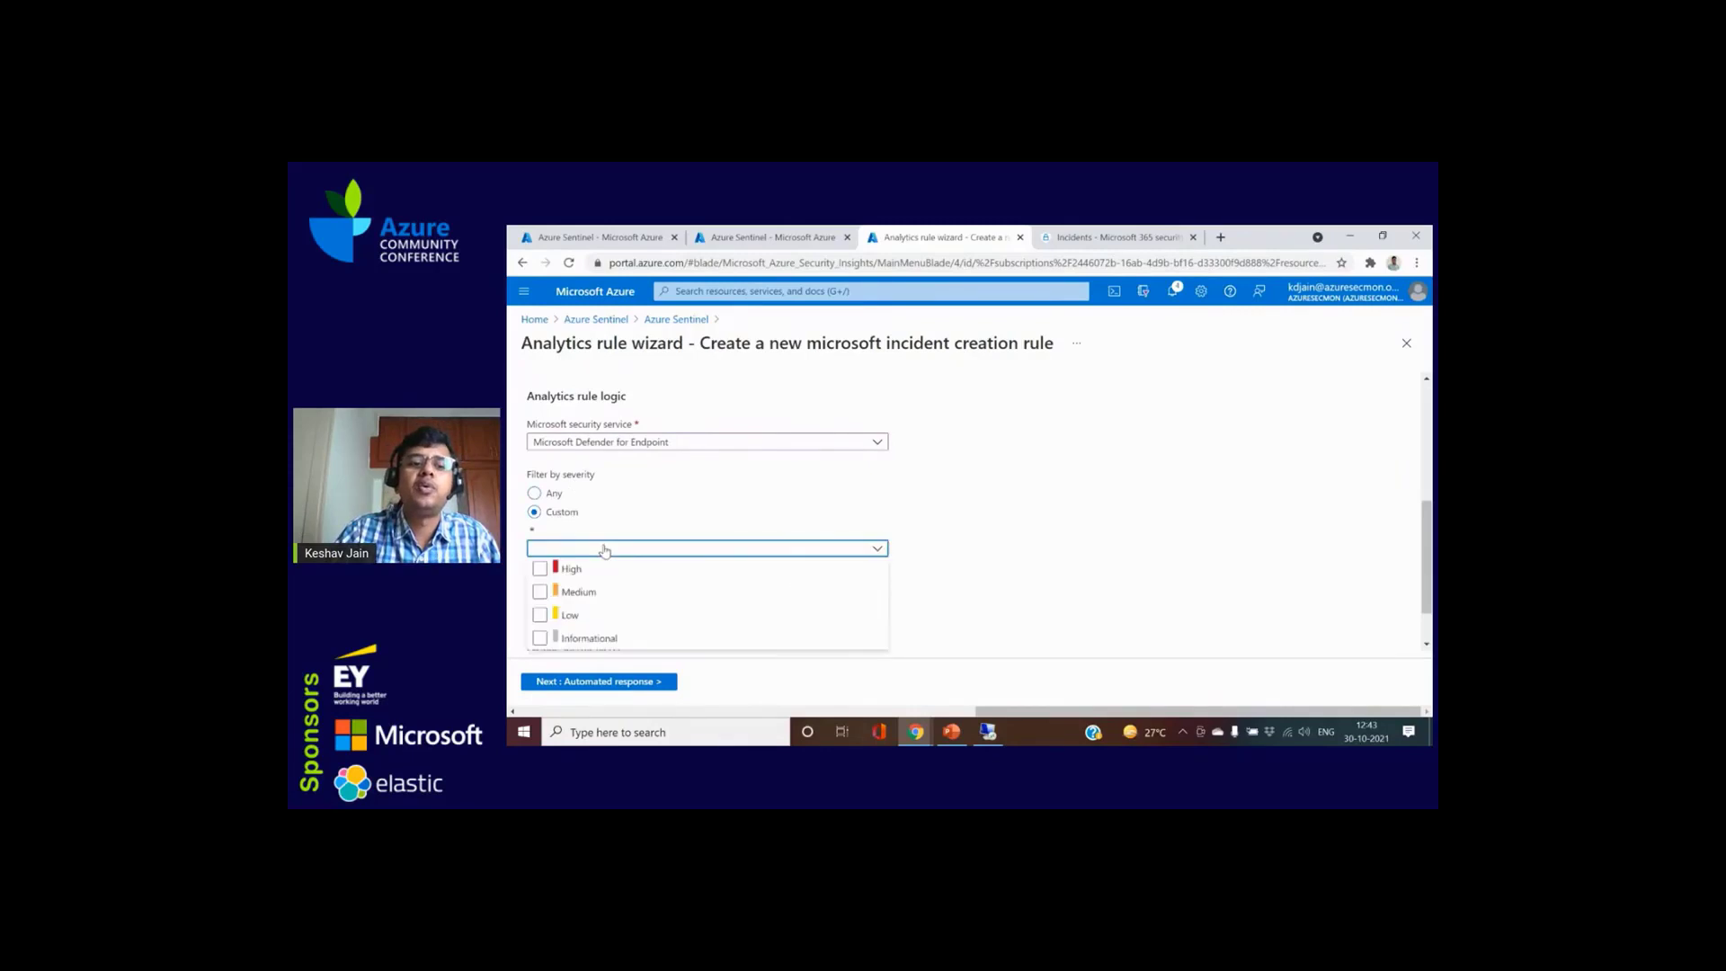
{"action": "left_click", "coordinate": [568, 568]}
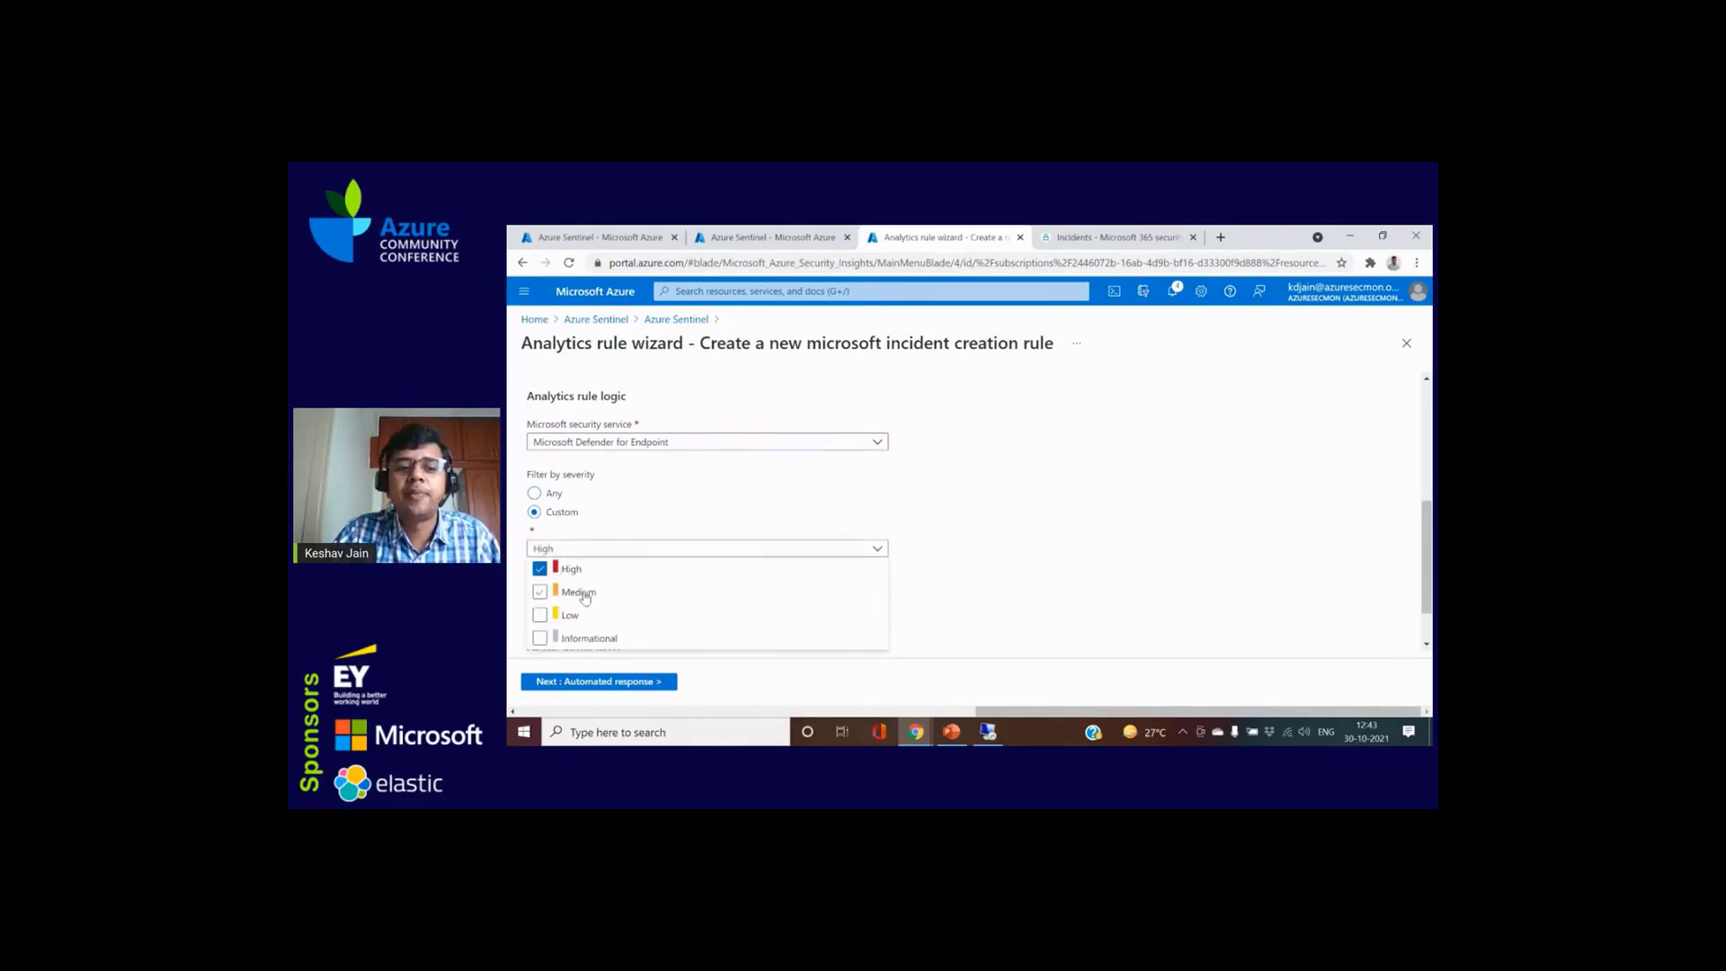
{"action": "left_click", "coordinate": [571, 593]}
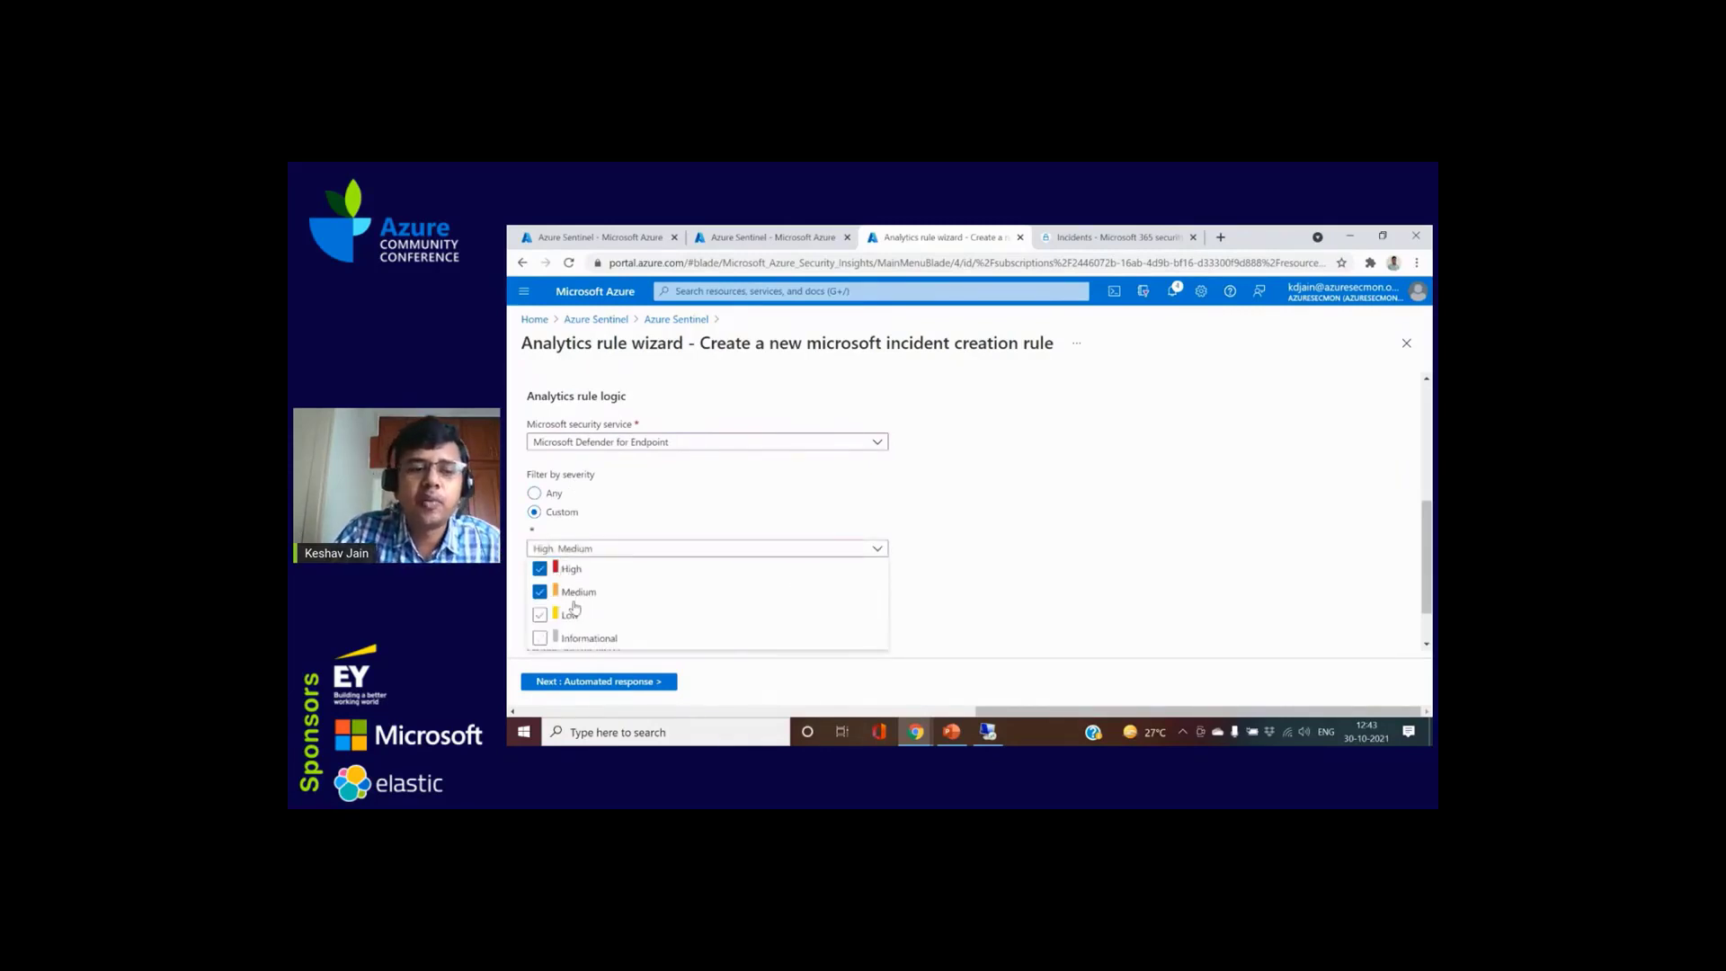
{"action": "left_click", "coordinate": [1051, 552]}
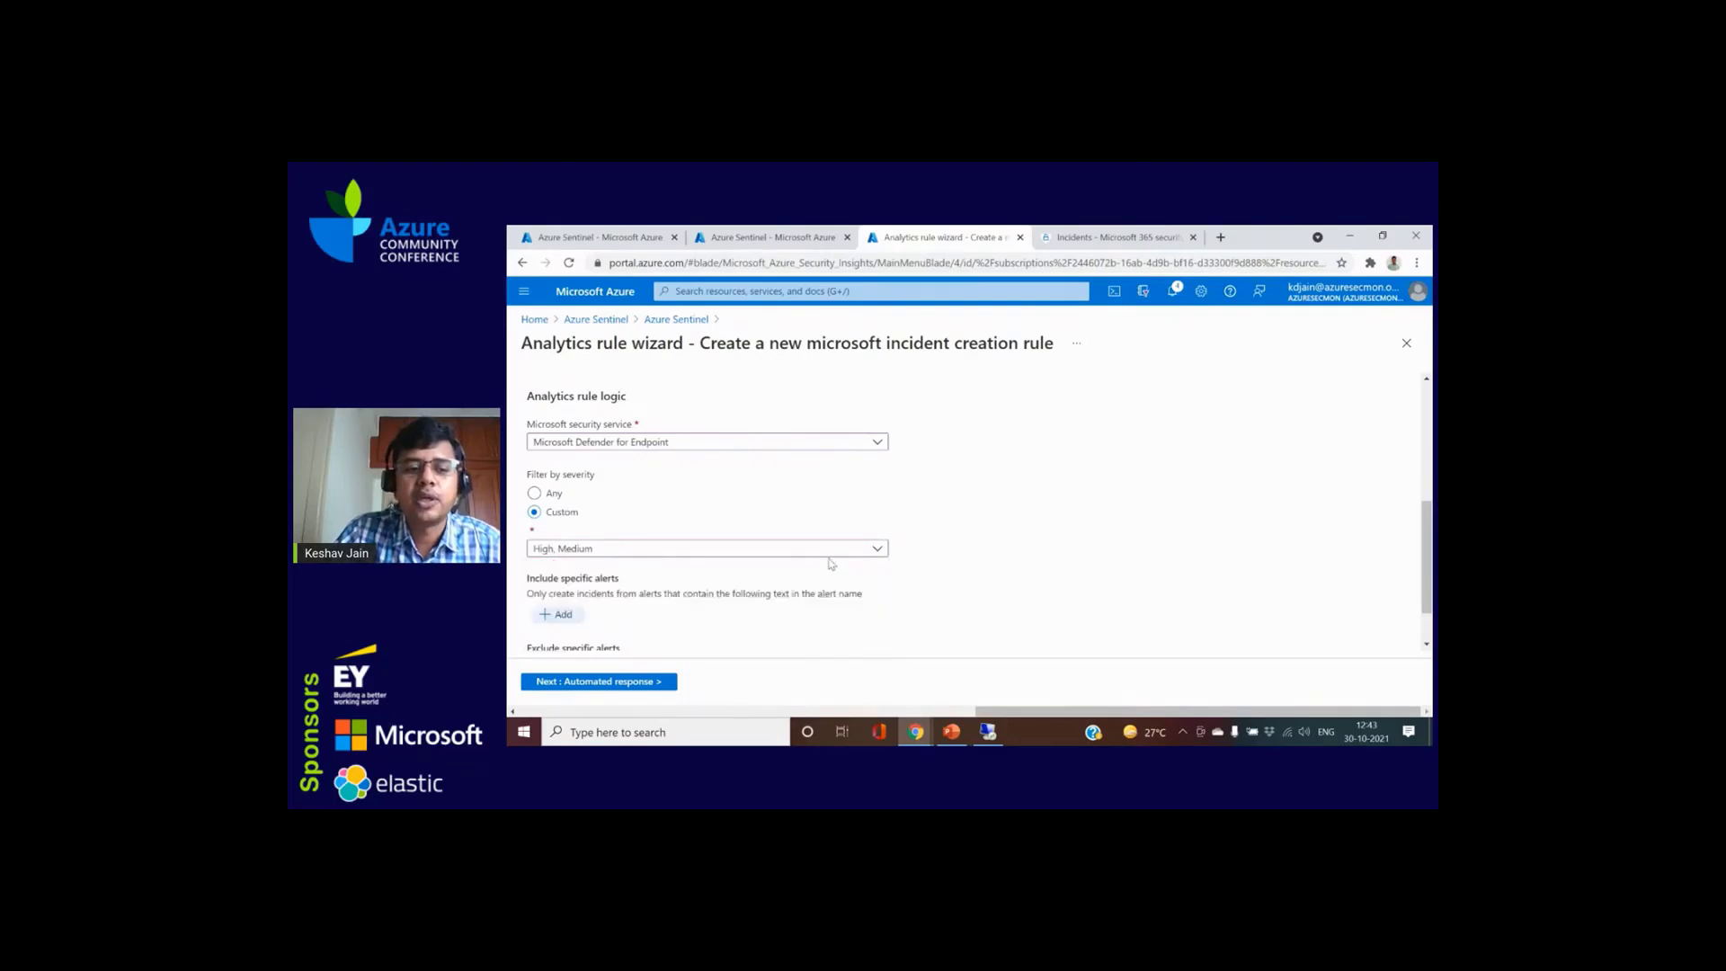
Step: Check the include and exclude alert name filters without adding any text, and continue to the rule's Automated response settings
{"action": "scroll", "coordinate": [832, 564], "scroll_direction": "down", "scroll_amount": 1}
{"action": "left_click", "coordinate": [559, 552]}
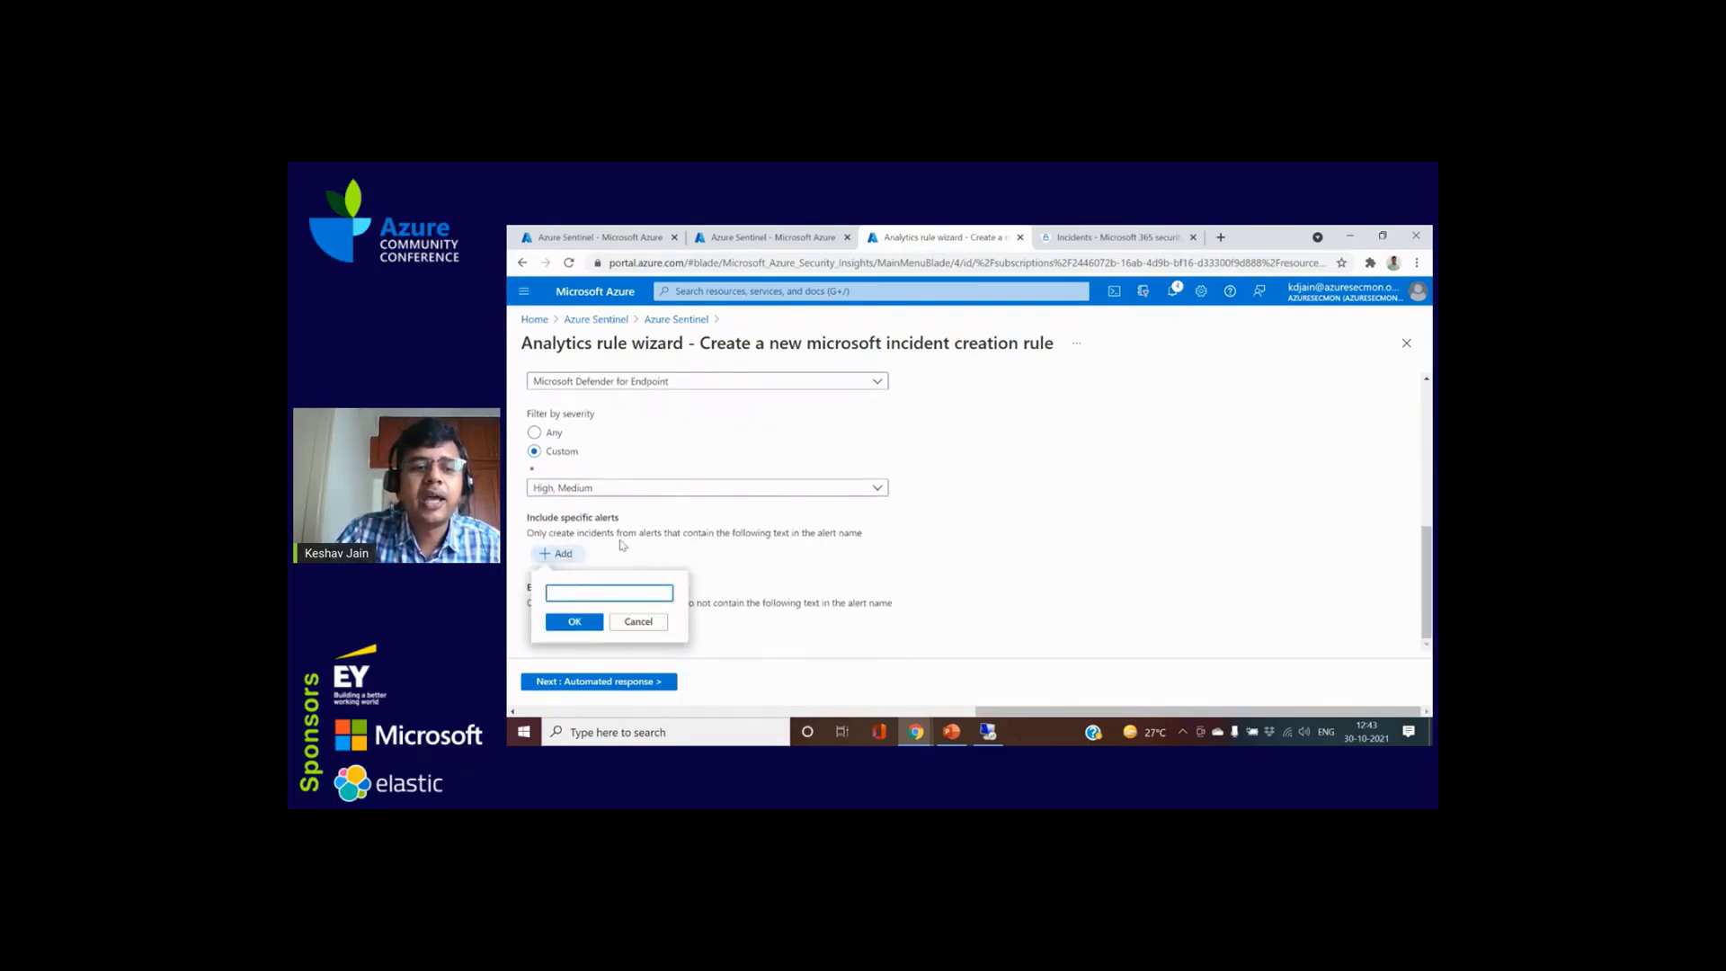
{"action": "left_click", "coordinate": [638, 621]}
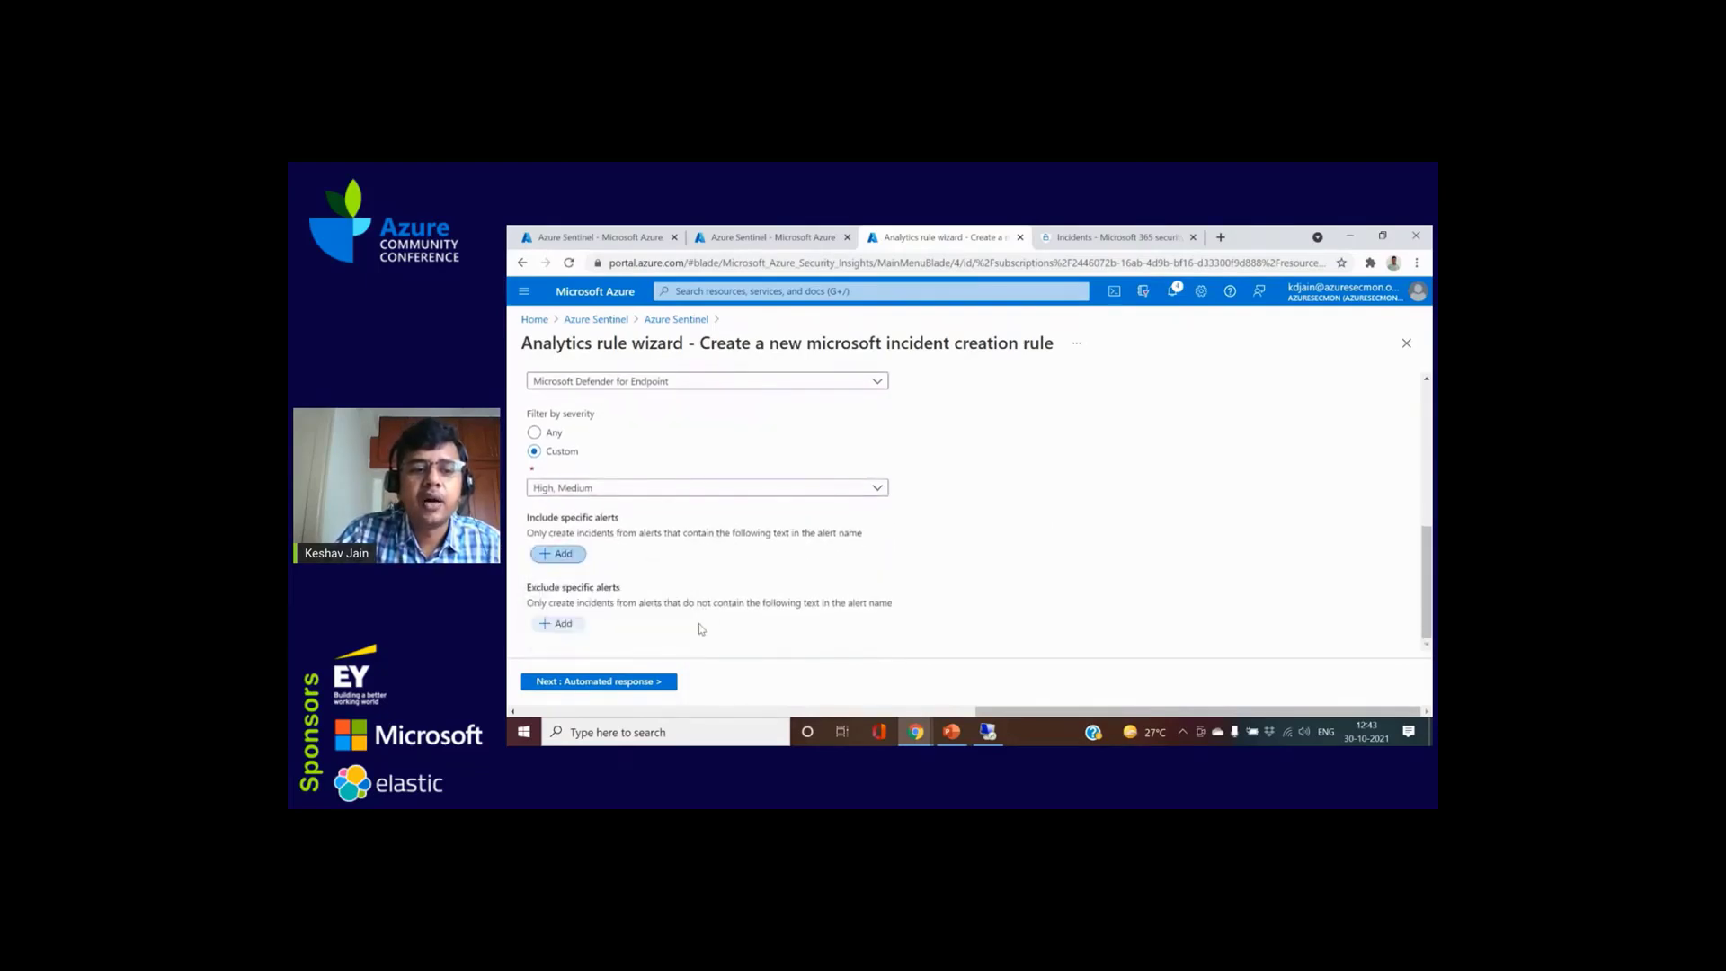
{"action": "left_click", "coordinate": [564, 622]}
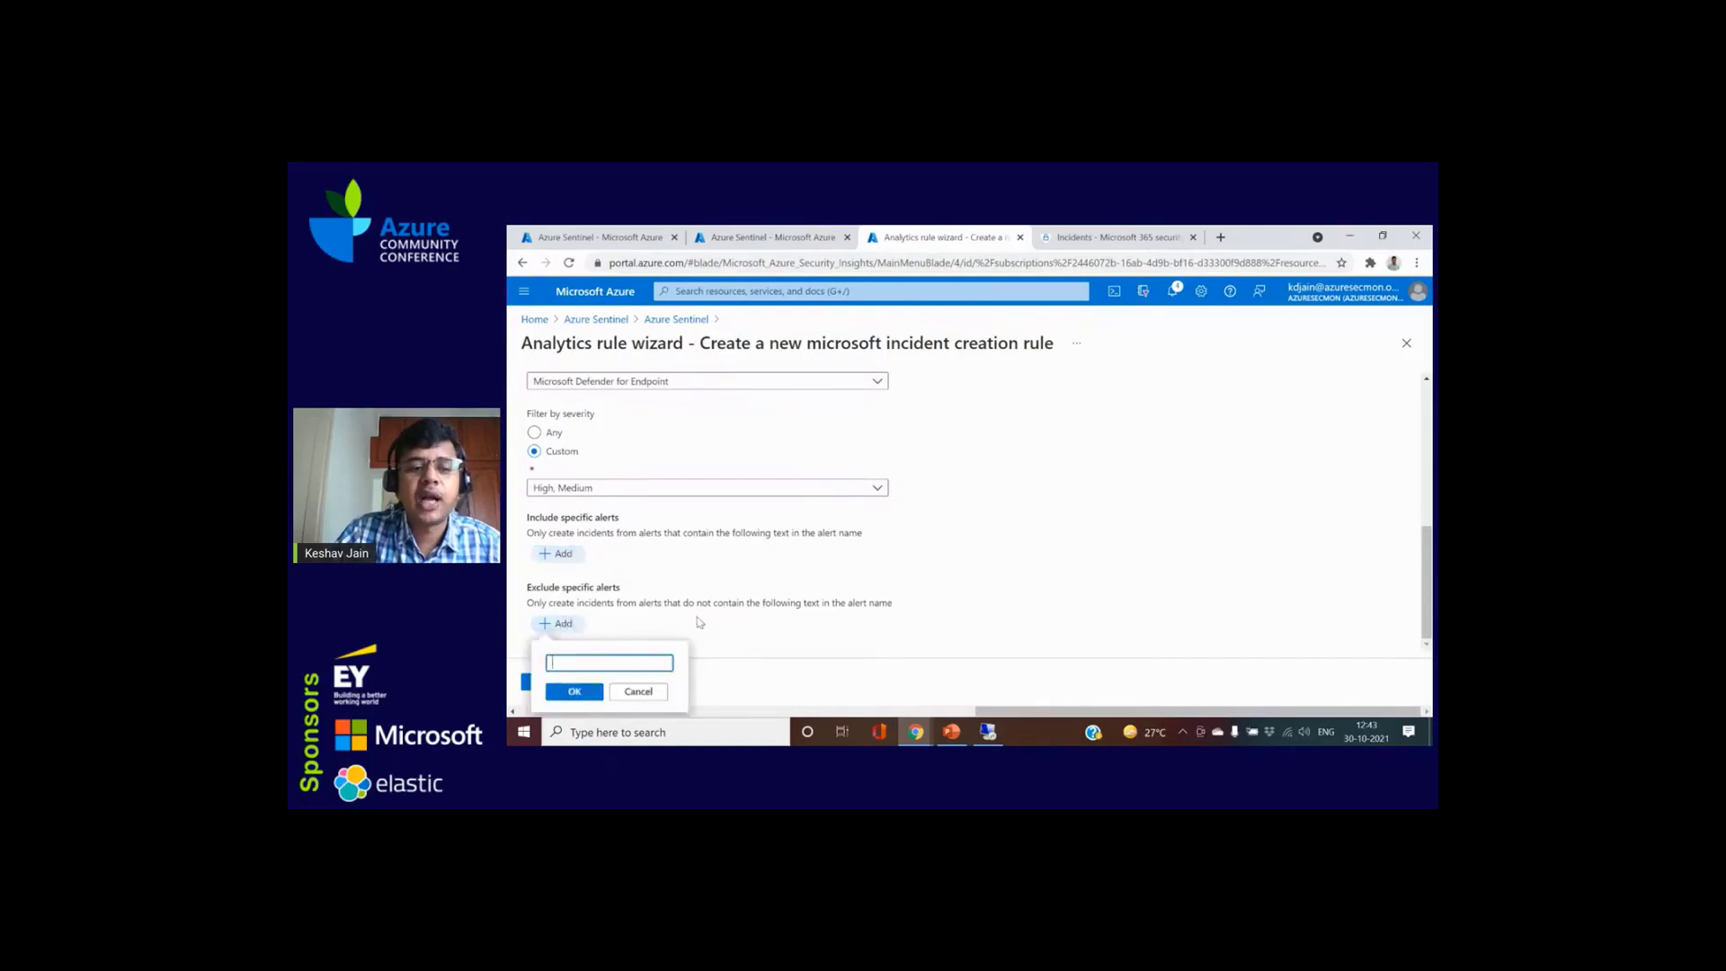
{"action": "left_click", "coordinate": [789, 622]}
{"action": "left_click", "coordinate": [612, 683]}
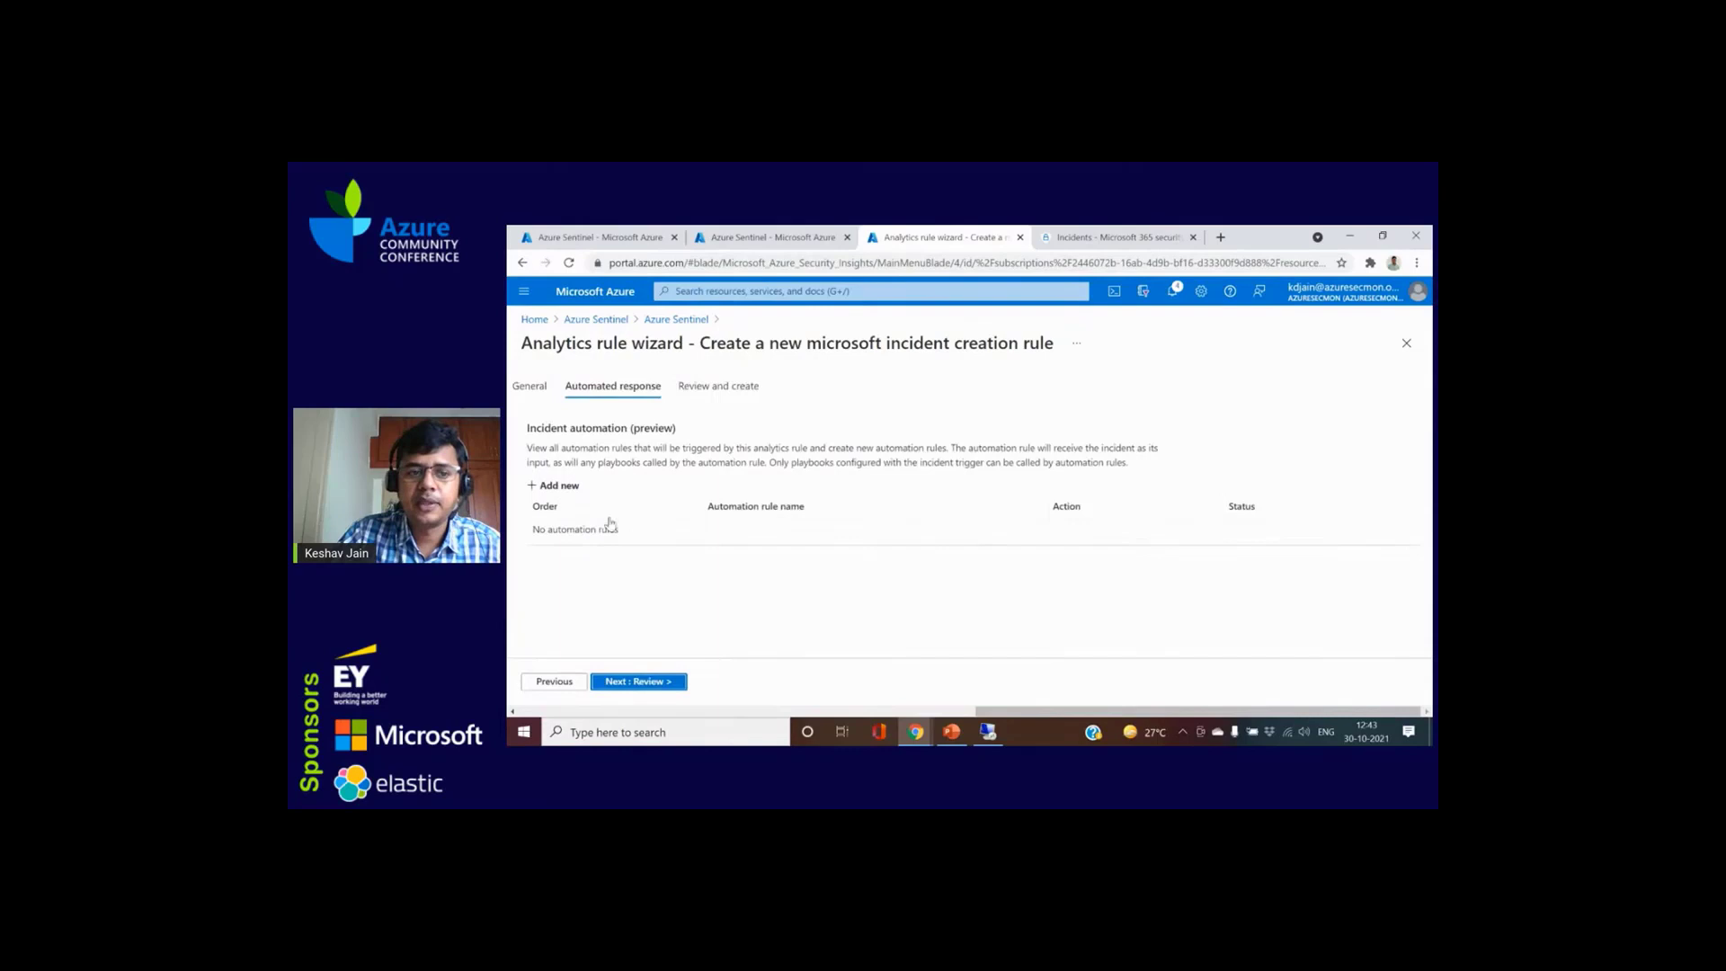
Step: Review the Acc-defender-Alert incident creation rule without adding an automation rule, and create it
{"action": "left_click", "coordinate": [635, 681]}
{"action": "left_click", "coordinate": [629, 682]}
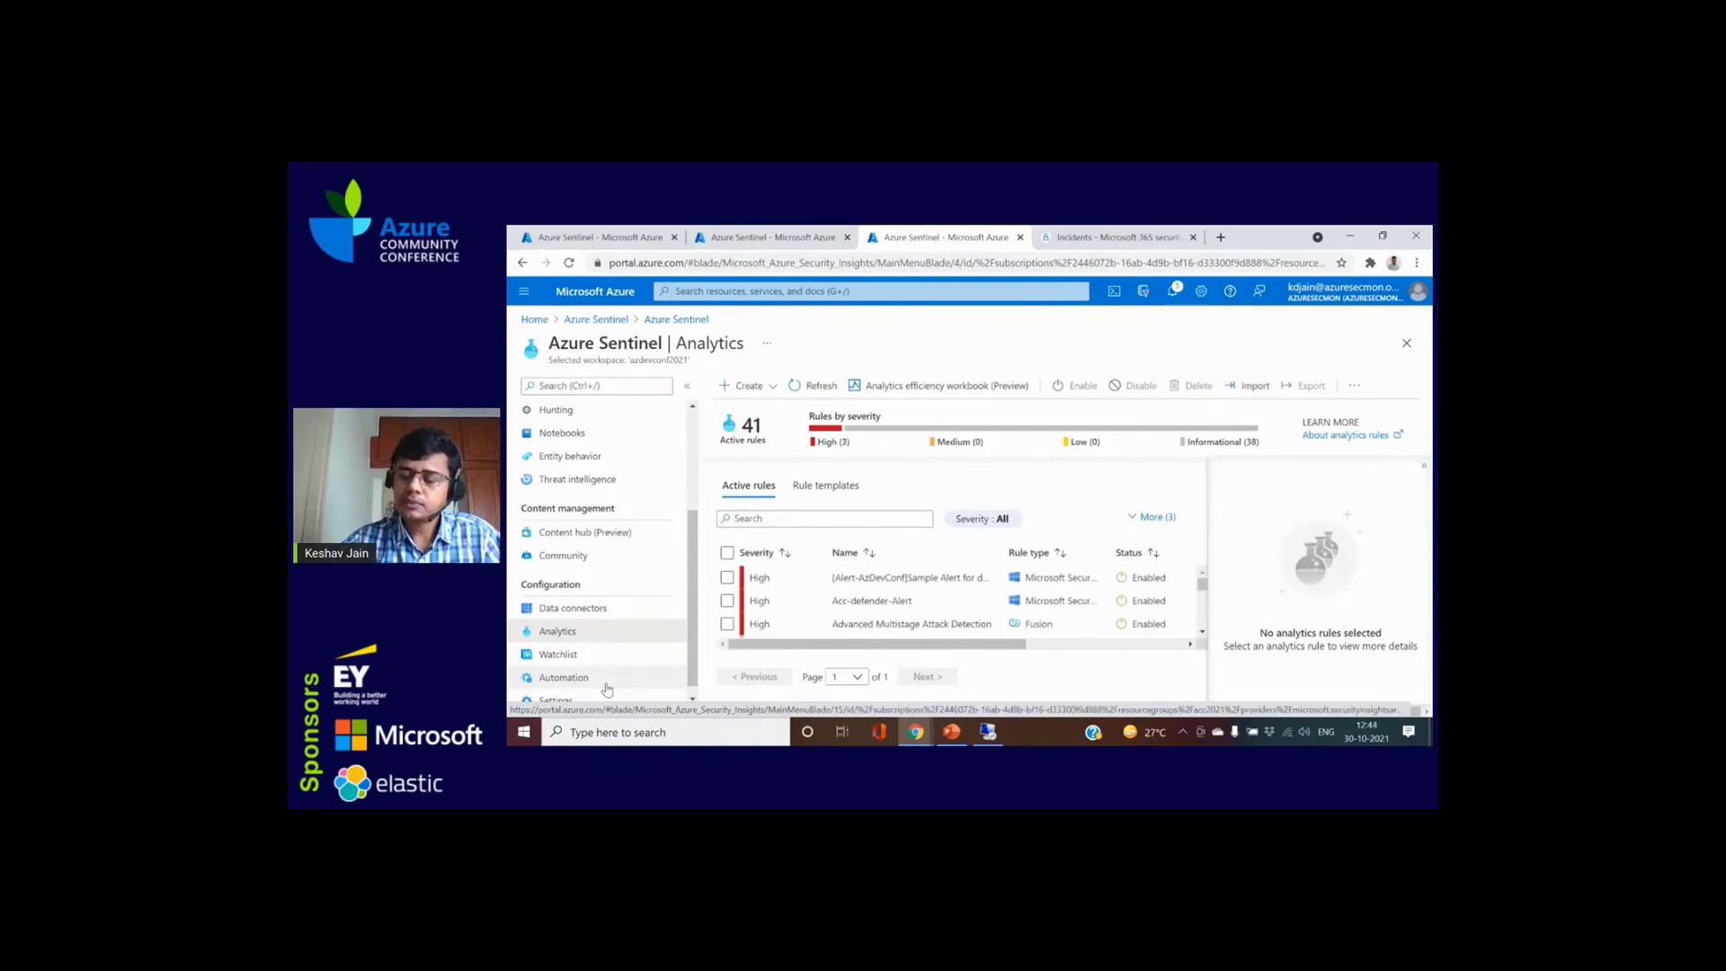
{"action": "scroll", "coordinate": [607, 689], "scroll_direction": "down", "scroll_amount": 1}
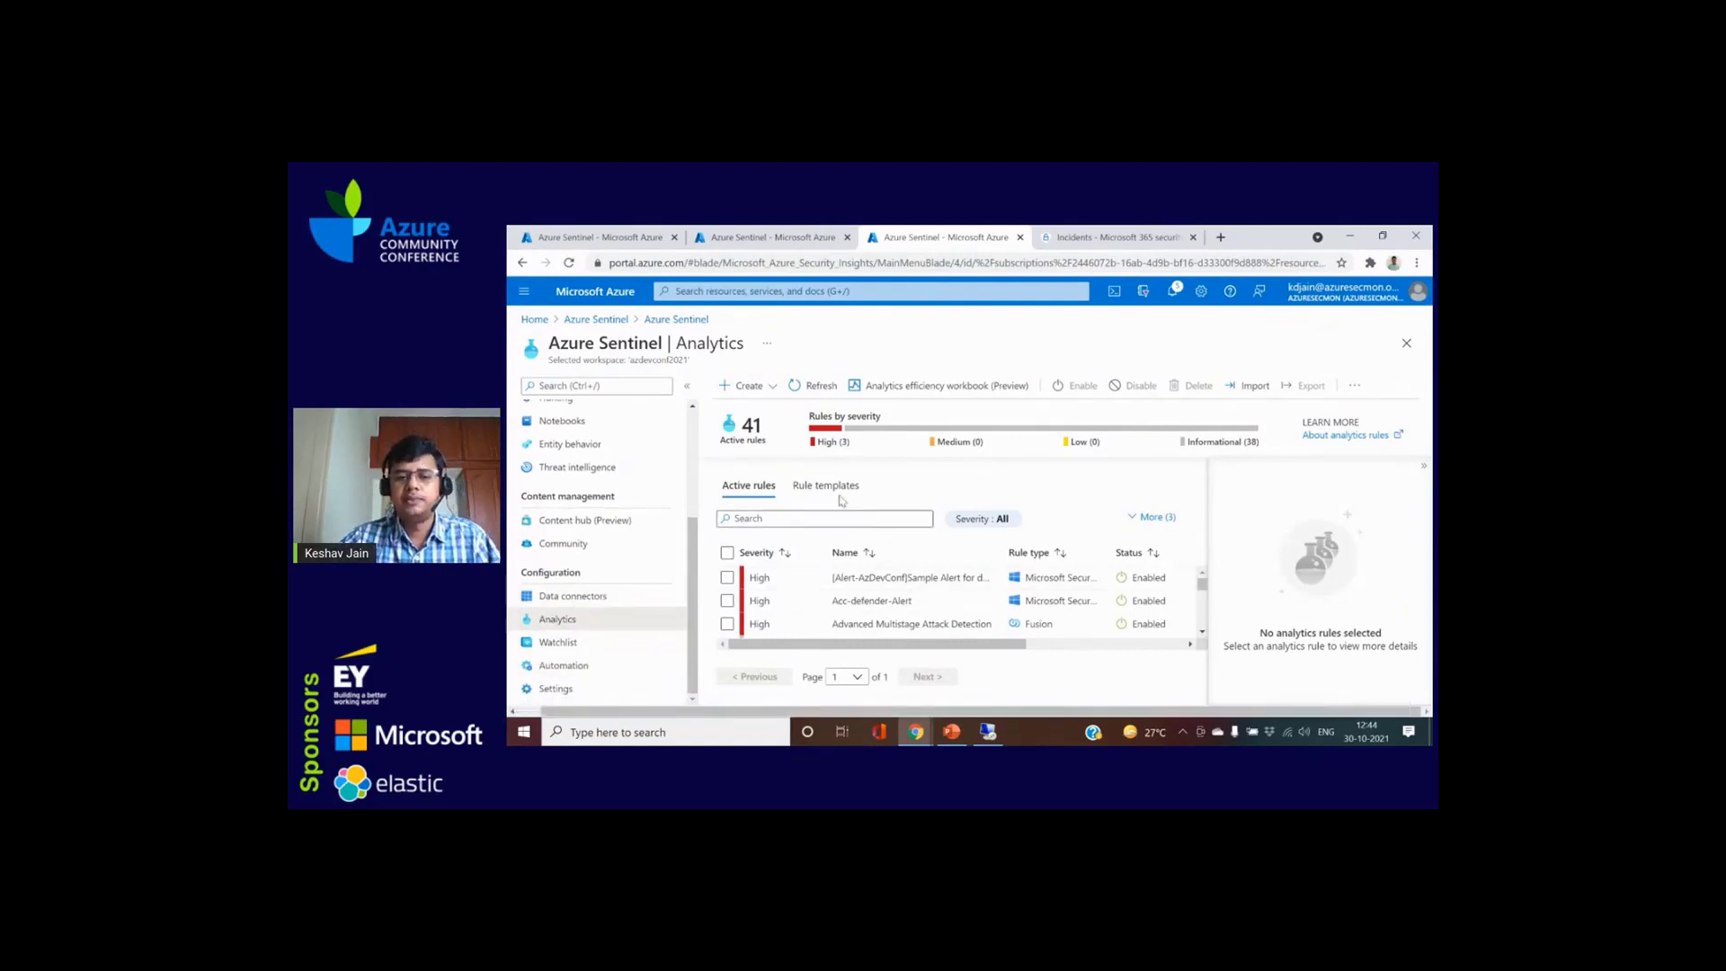
Step: Switch to PowerPoint and show slide 17 on Microsoft 365 Defender incidents in Azure Sentinel and bi-directional sync
{"action": "left_click", "coordinate": [951, 731]}
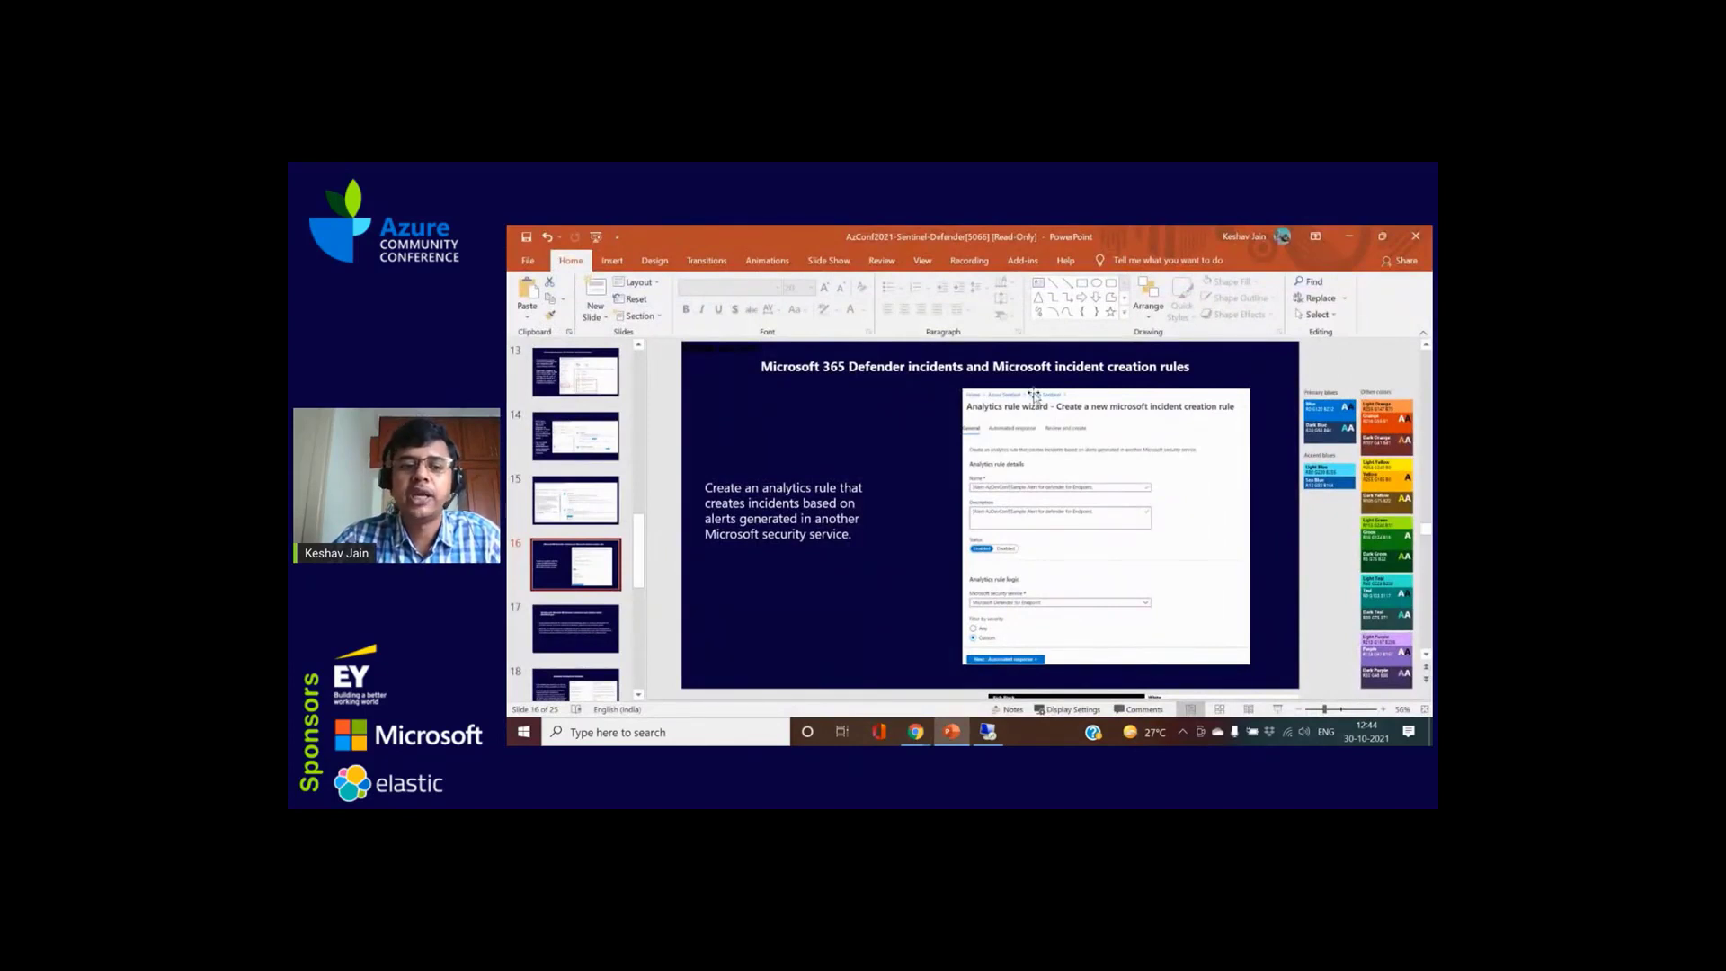
{"action": "left_click", "coordinate": [594, 628]}
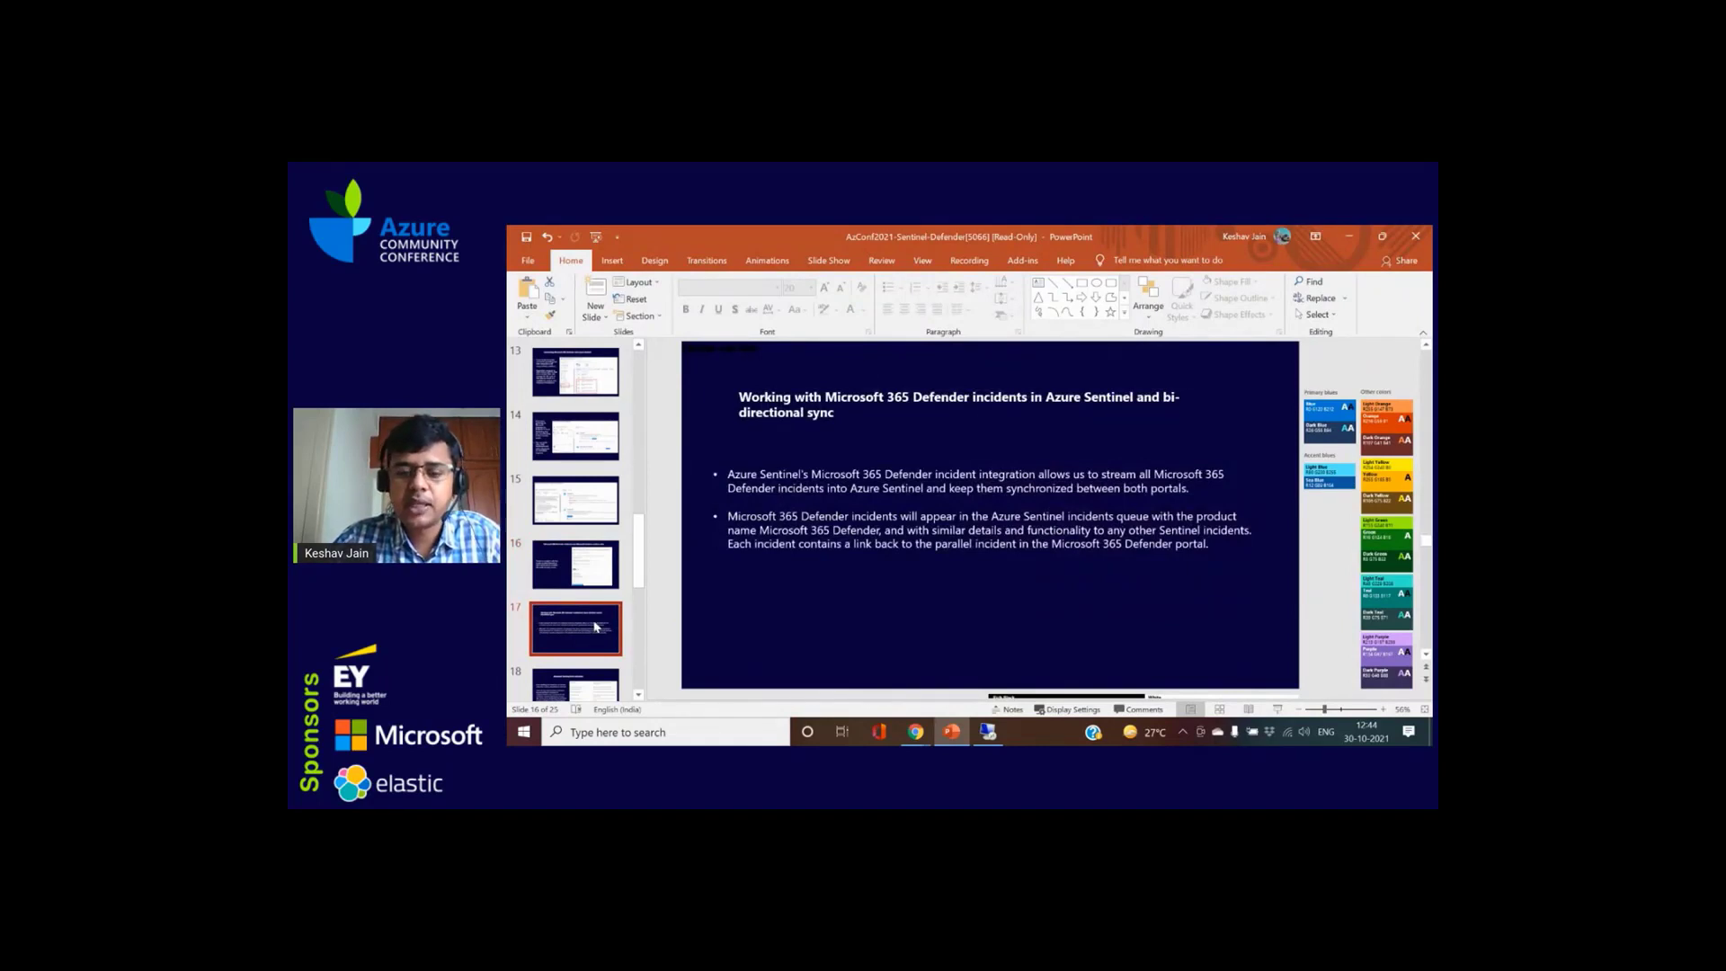
Step: Return to Azure Sentinel in the browser, go to Incidents, and select the medium-severity incident with ID 9
{"action": "left_click", "coordinate": [914, 731]}
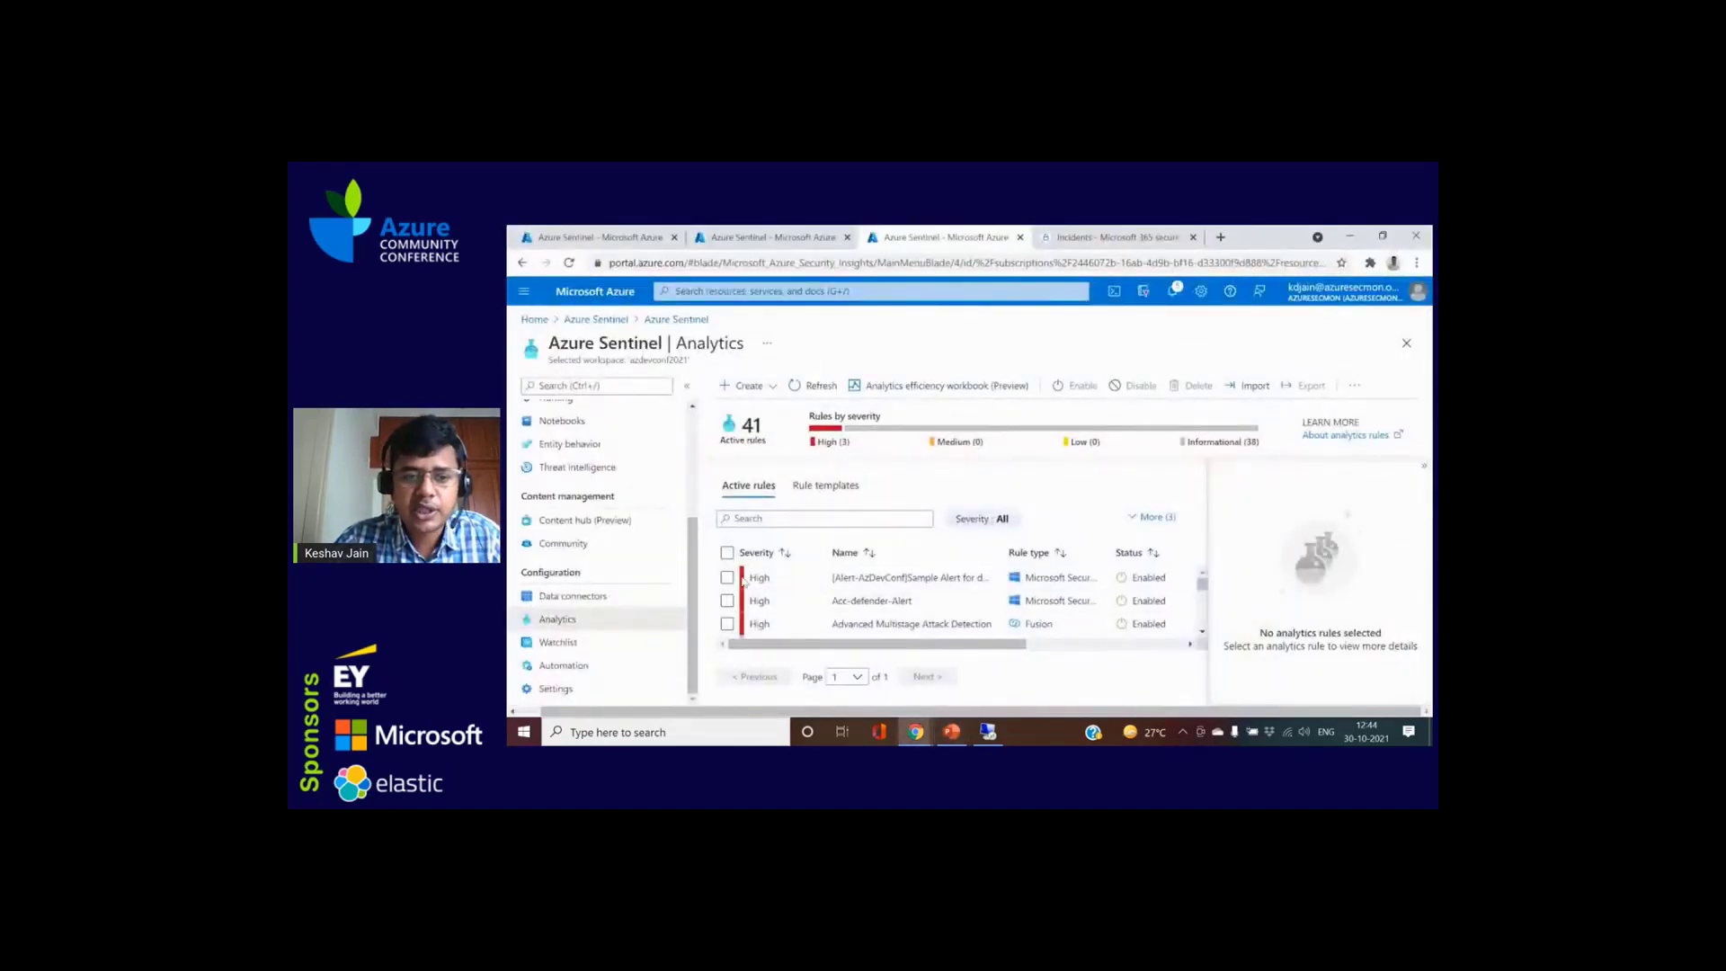
{"action": "scroll", "coordinate": [602, 539], "scroll_direction": "up", "scroll_amount": 3}
{"action": "left_click", "coordinate": [600, 426]}
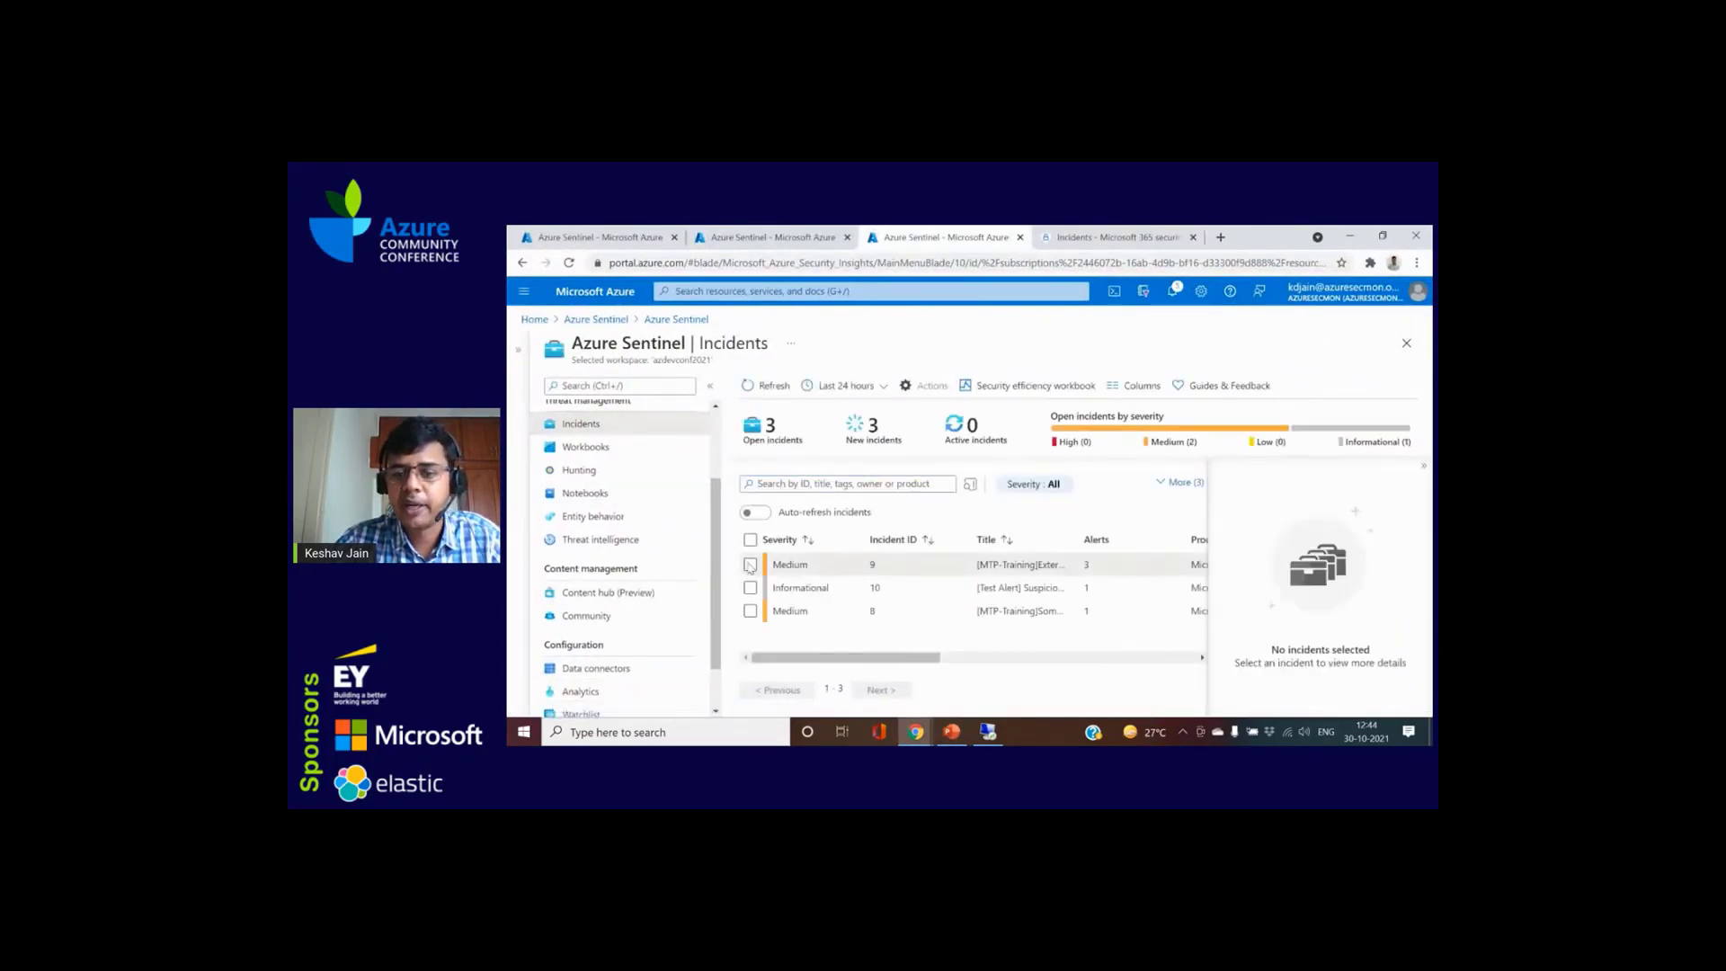
{"action": "left_click", "coordinate": [749, 565]}
Step: Add the comment "Test alert. Please ignore" to the selected incident
{"action": "scroll", "coordinate": [1297, 629], "scroll_direction": "down", "scroll_amount": 5}
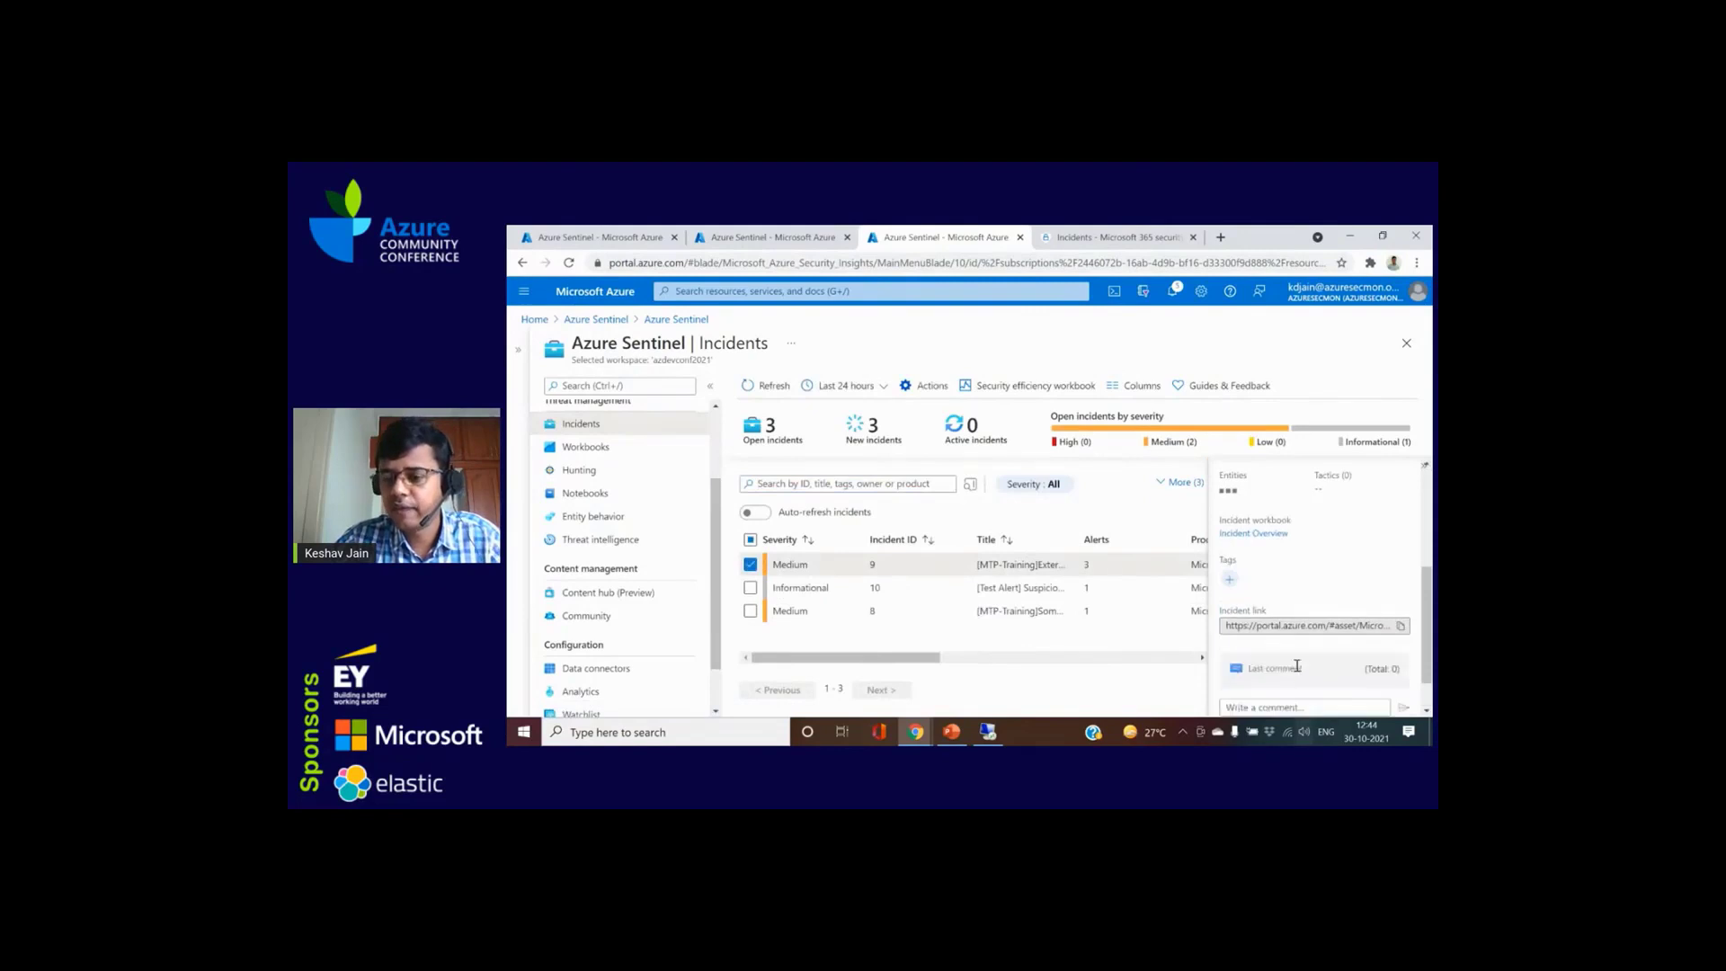
{"action": "scroll", "coordinate": [1297, 666], "scroll_direction": "down", "scroll_amount": 2}
{"action": "left_click", "coordinate": [1268, 662]}
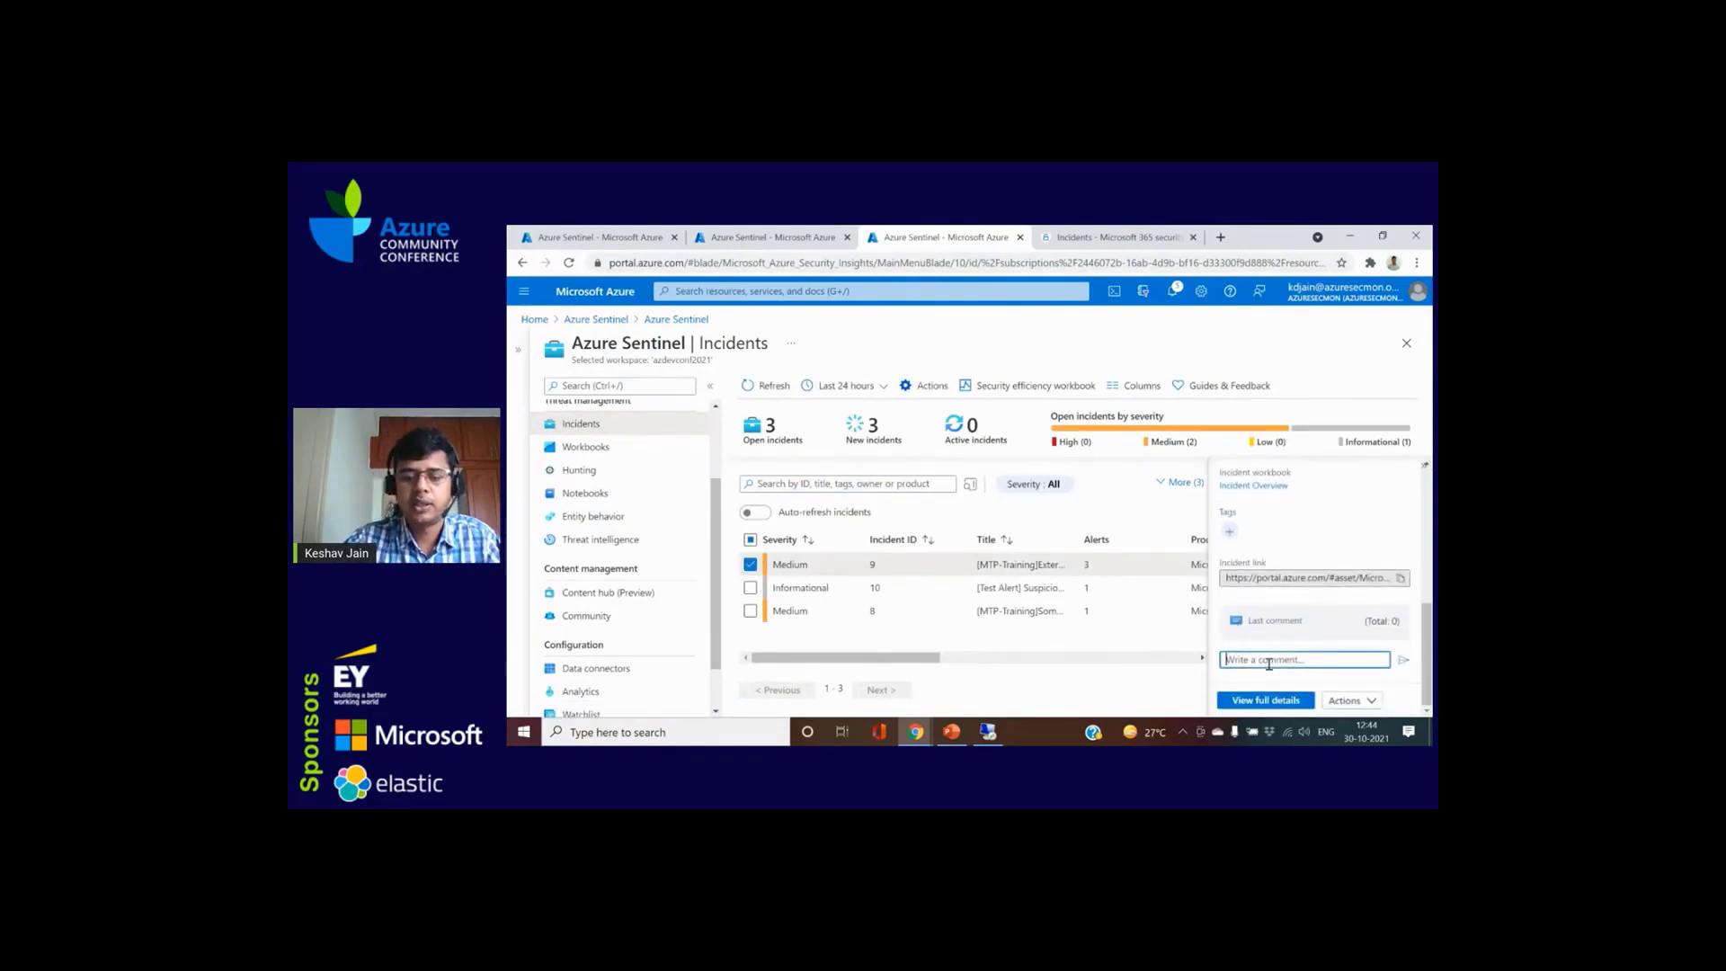
{"action": "type", "text": "Test alert. Ple"}
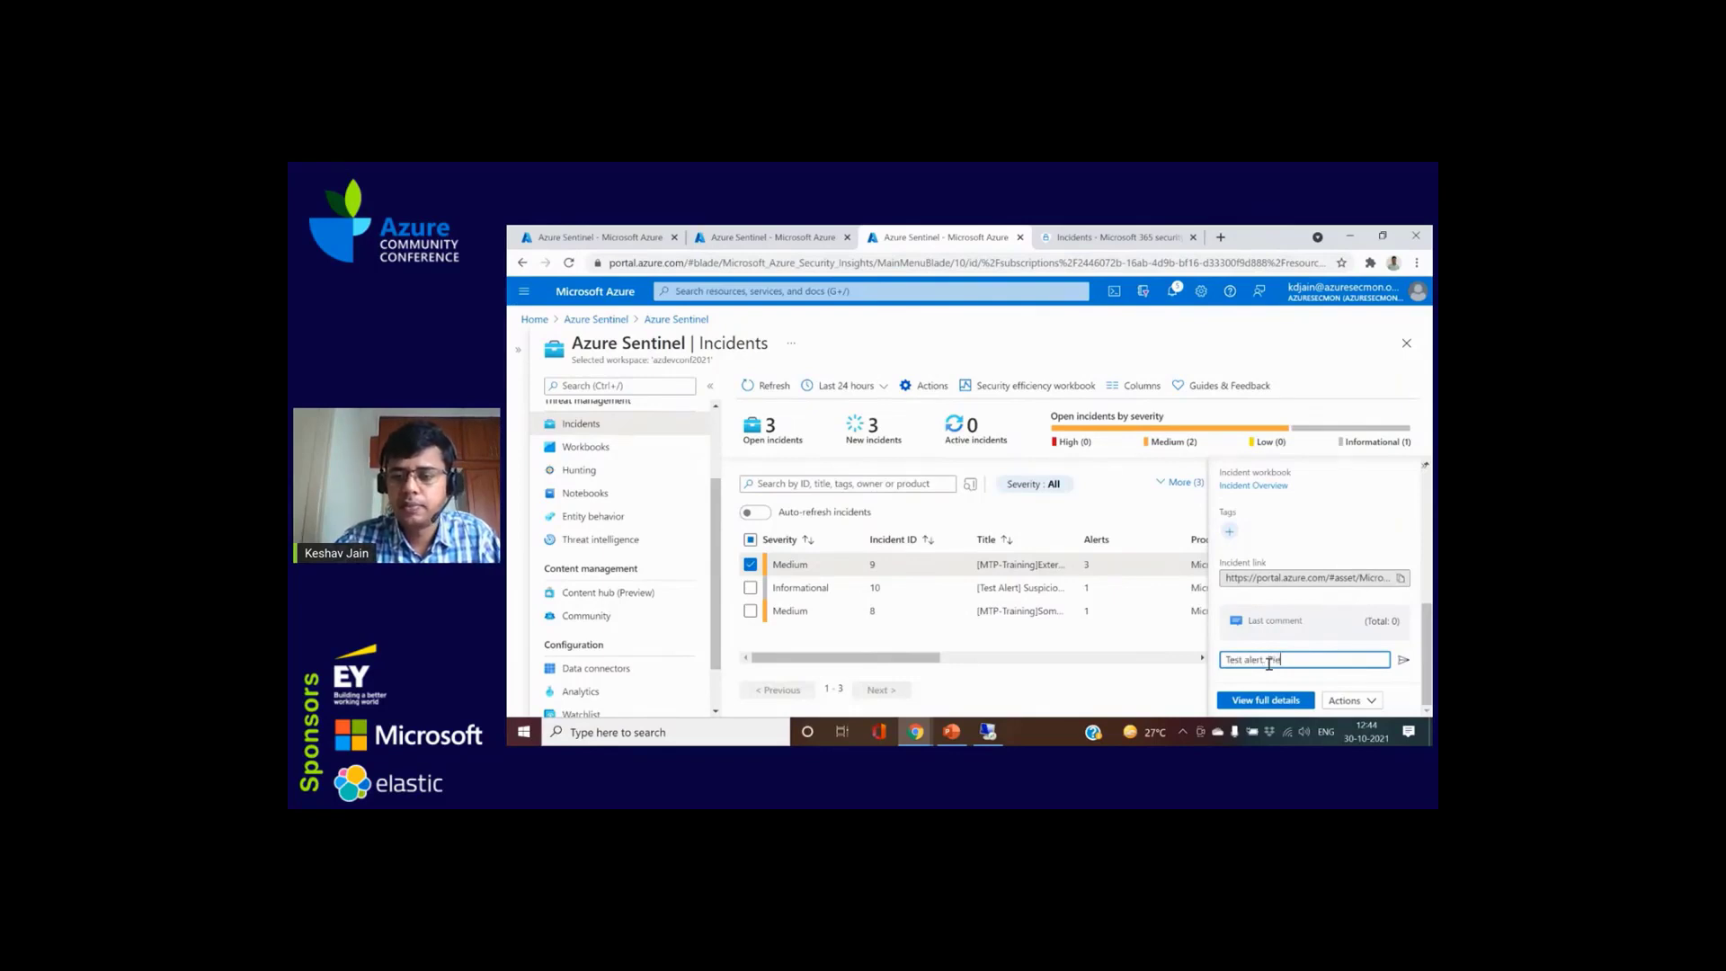
{"action": "type", "text": "nore"}
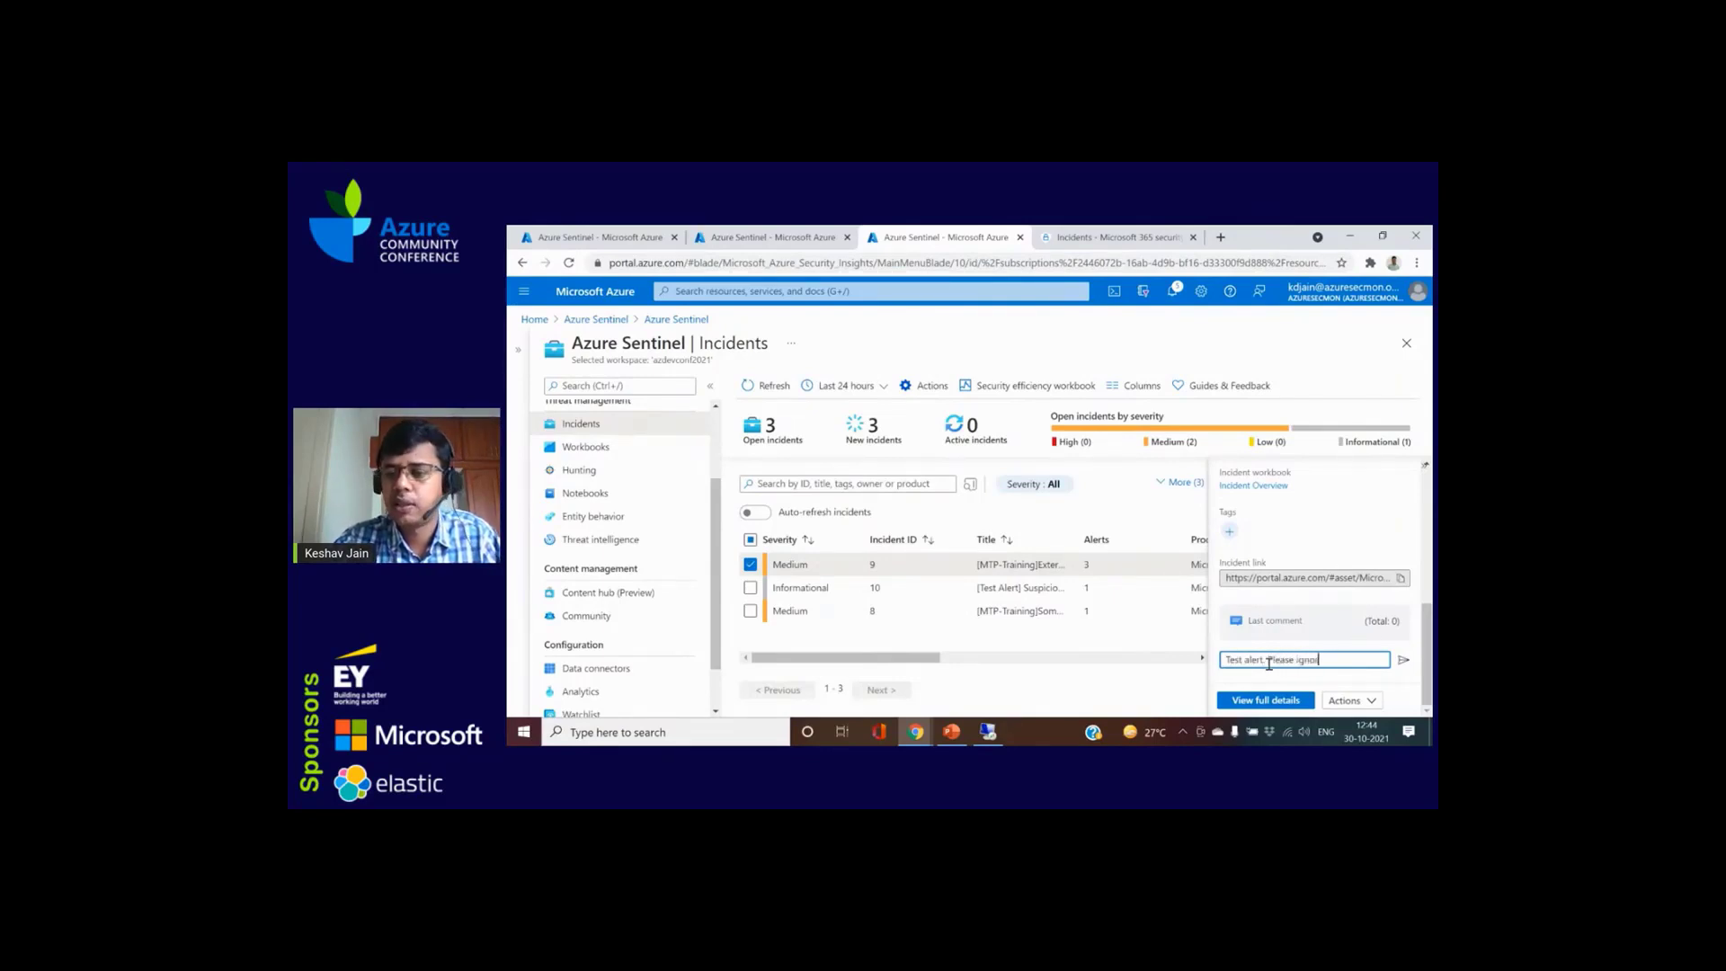
{"action": "left_click", "coordinate": [1405, 661]}
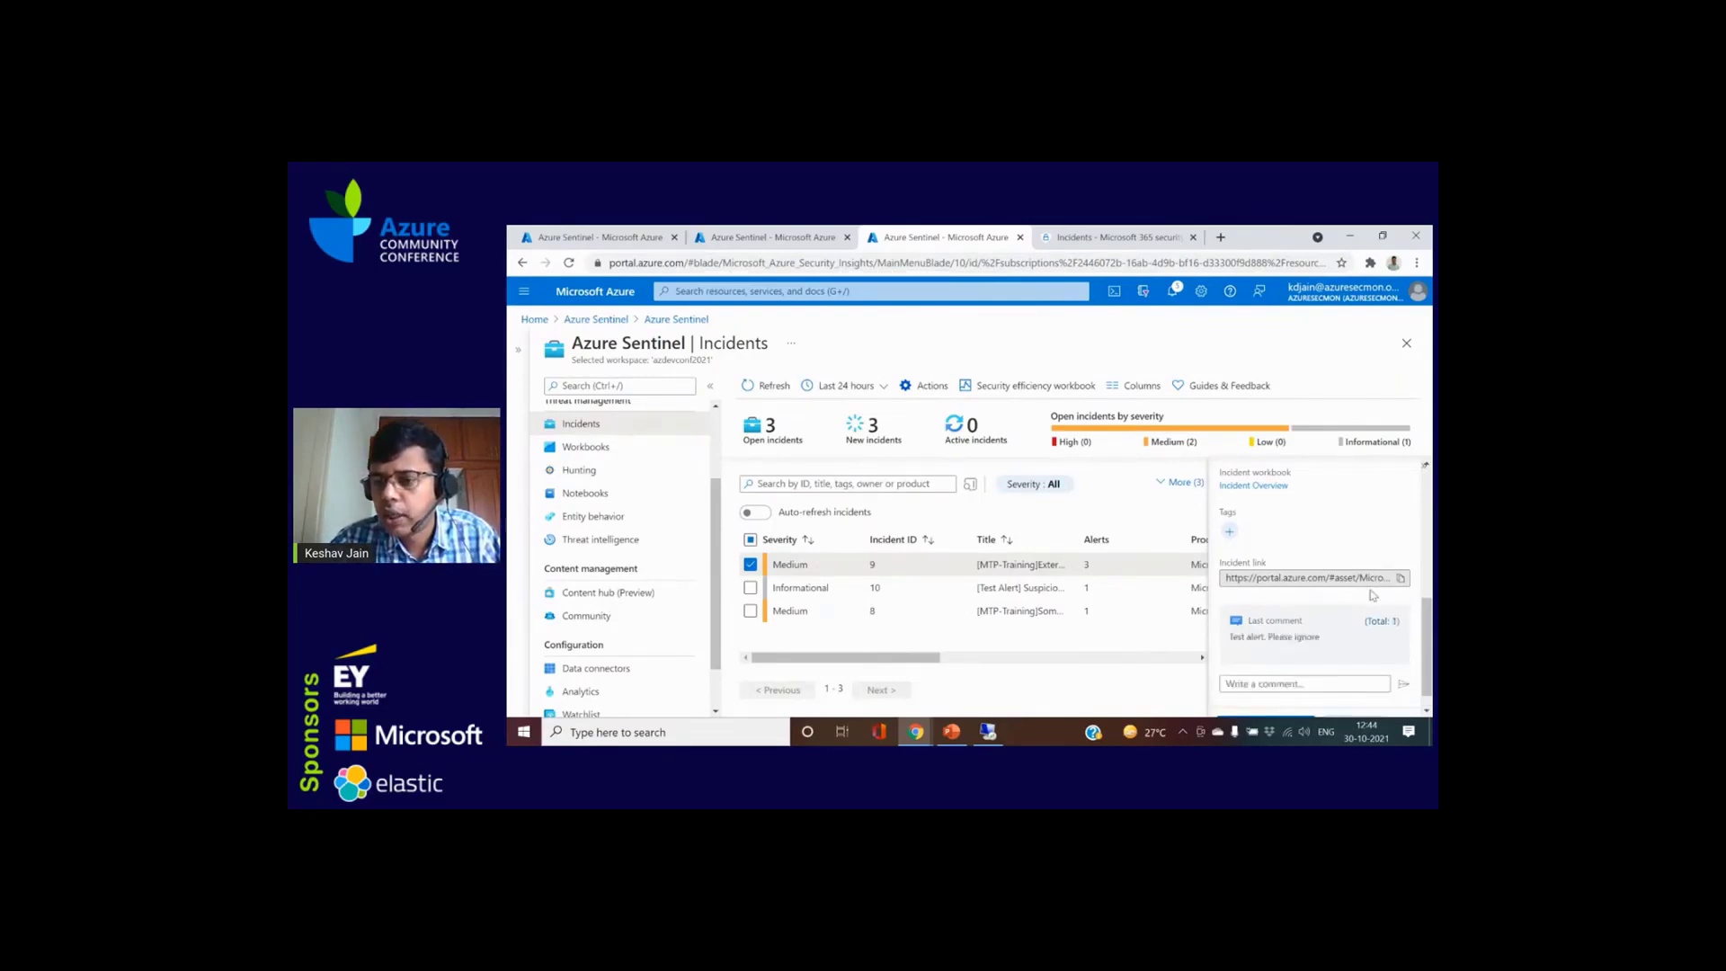
Step: Set the selected incident's status to Active
{"action": "scroll", "coordinate": [1404, 603], "scroll_direction": "up", "scroll_amount": 5}
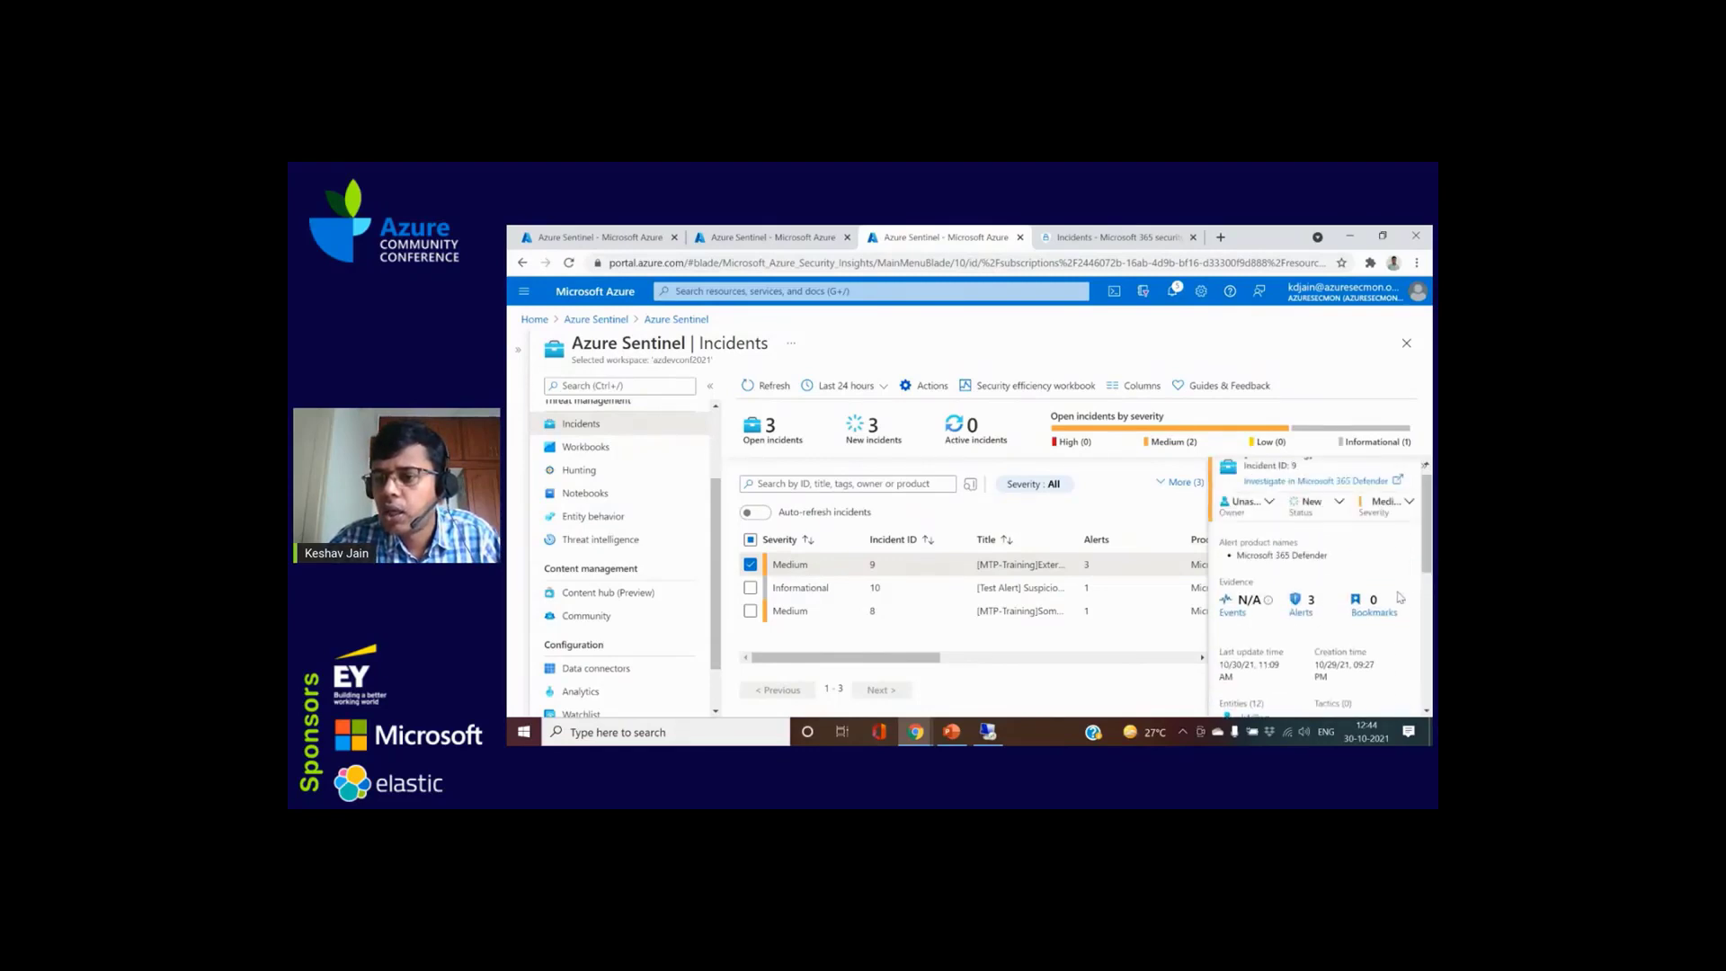
{"action": "left_click", "coordinate": [1330, 519]}
{"action": "left_click", "coordinate": [1276, 585]}
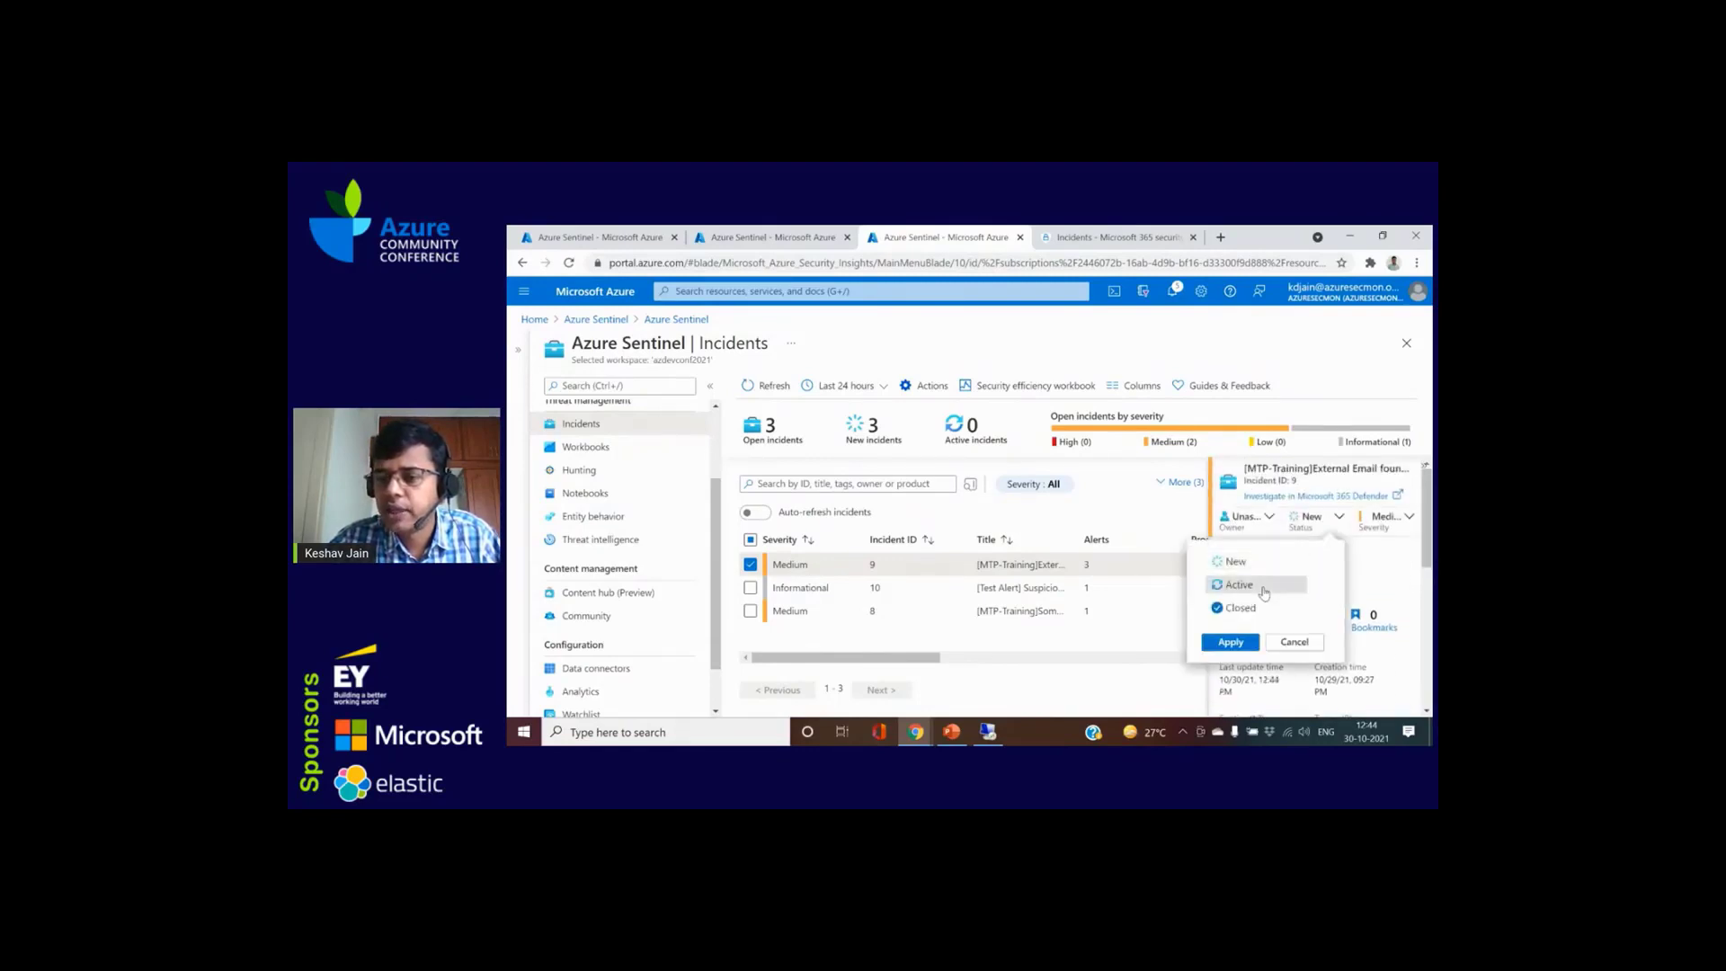
{"action": "left_click", "coordinate": [1229, 642]}
Step: Set the selected incident's severity to High
{"action": "left_click", "coordinate": [1386, 521]}
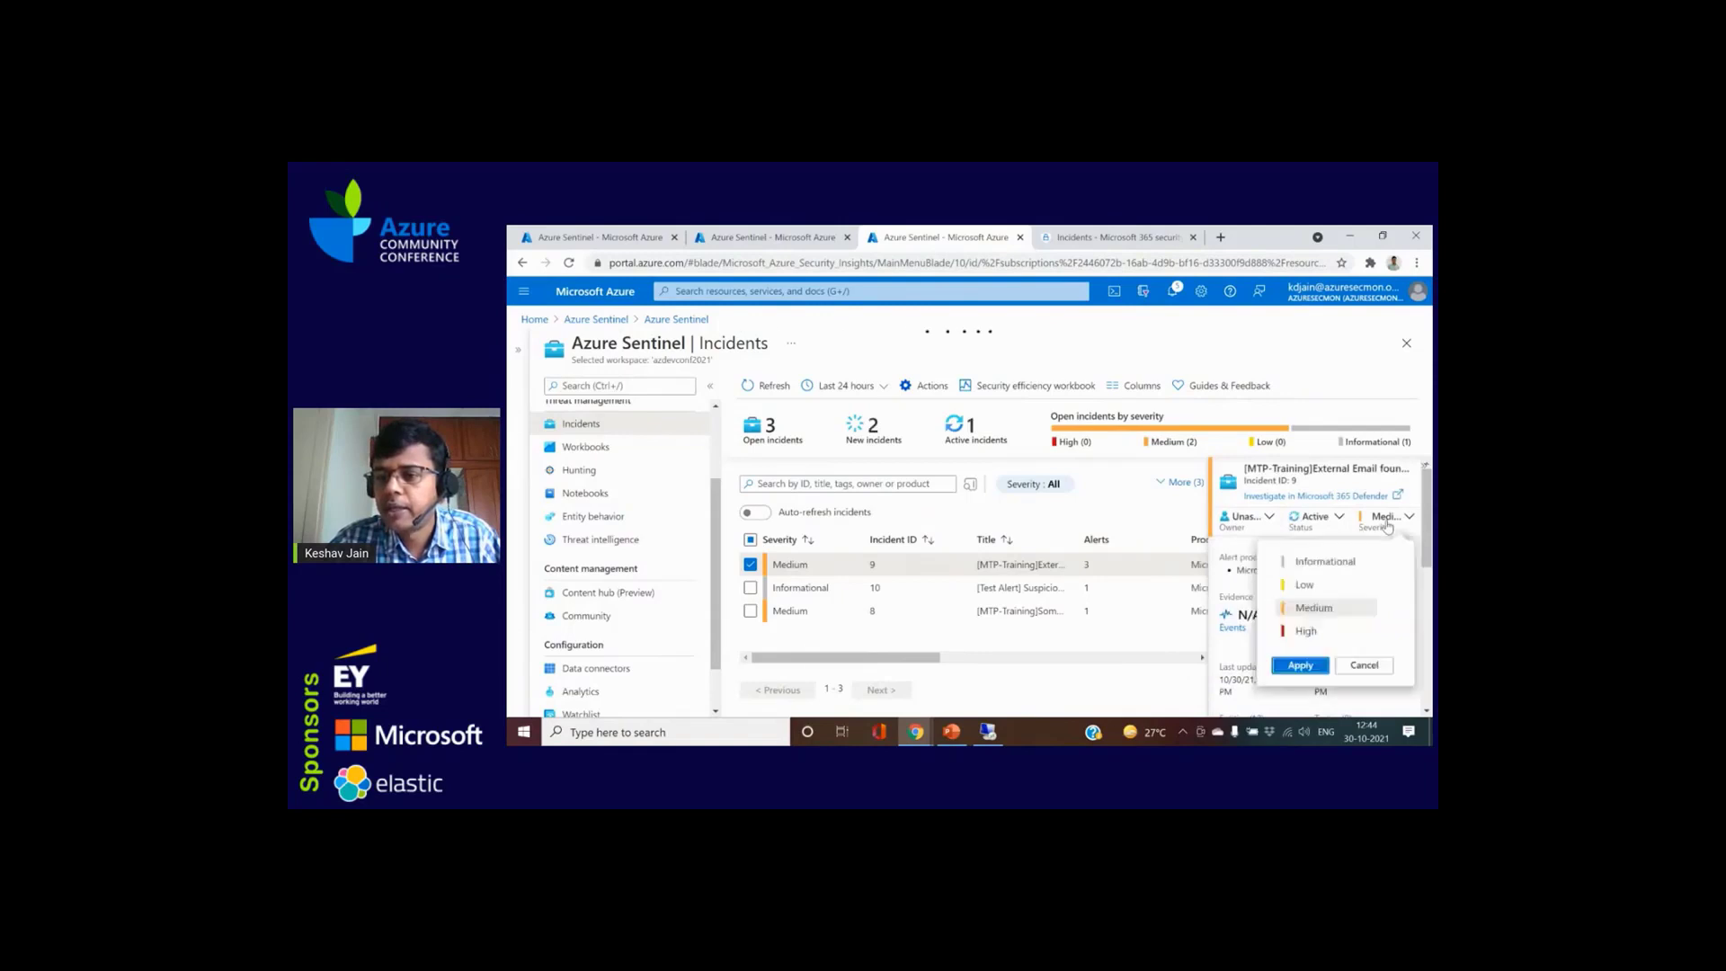
{"action": "left_click", "coordinate": [1305, 629]}
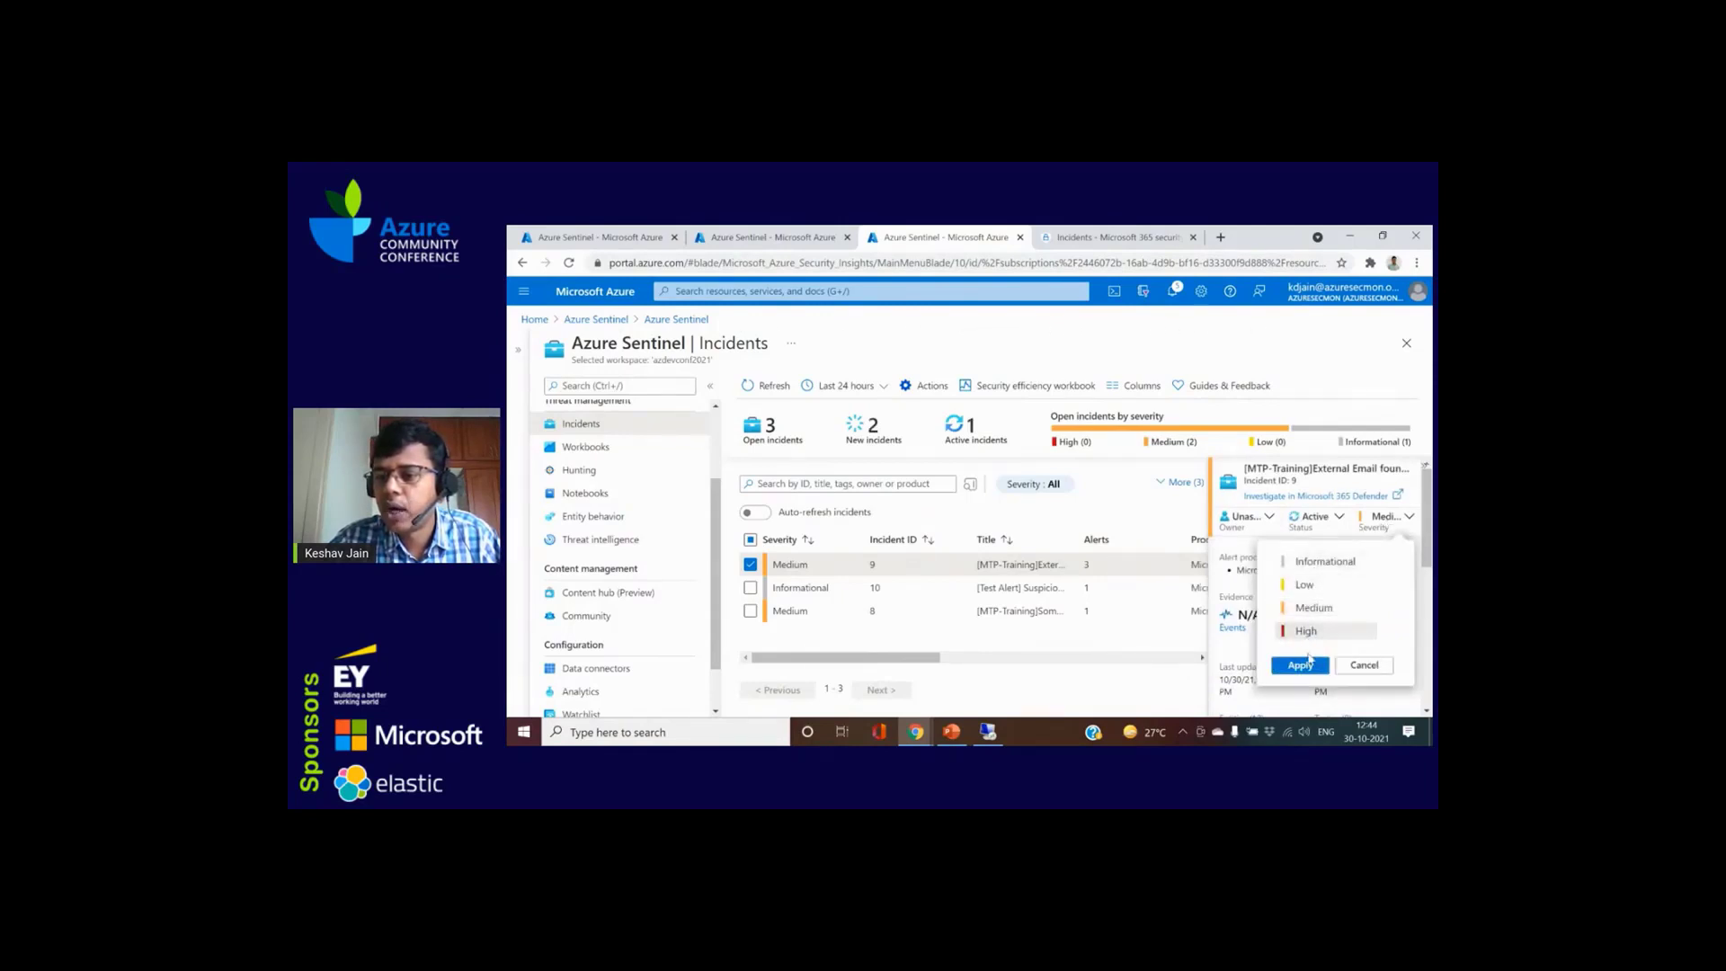
{"action": "left_click", "coordinate": [1299, 665]}
Step: Try to assign the incident to a user from the owner list, and check its details and last comment
{"action": "left_click", "coordinate": [1256, 520]}
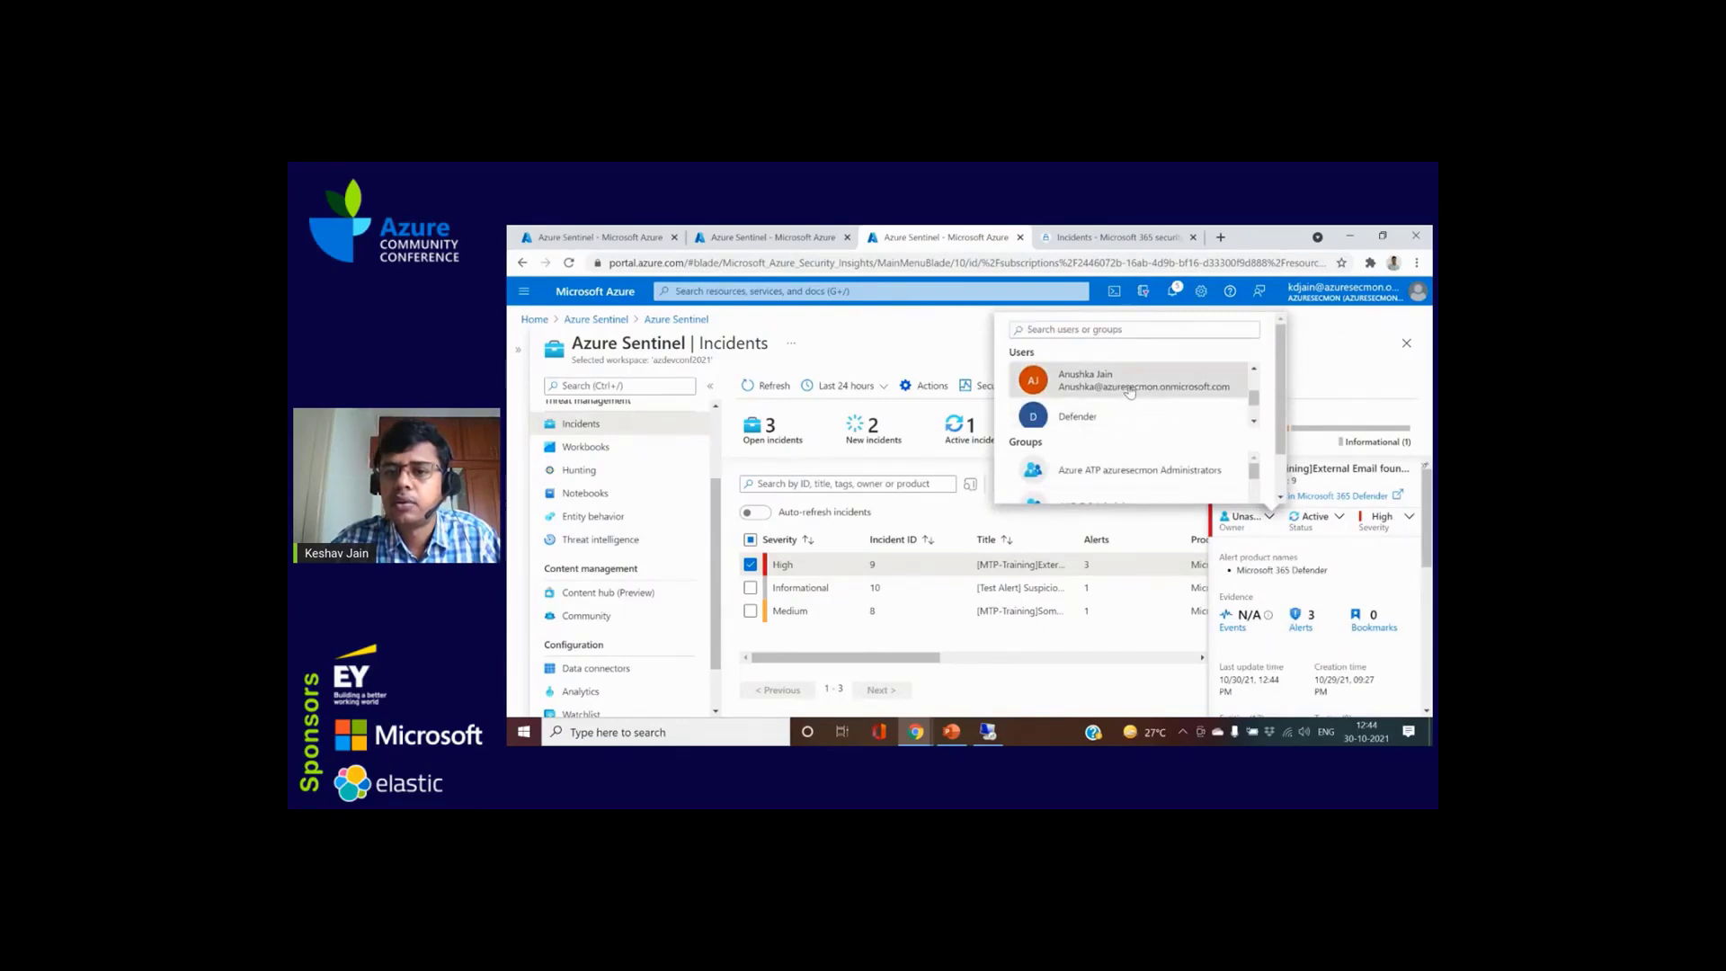
{"action": "left_click", "coordinate": [1130, 384]}
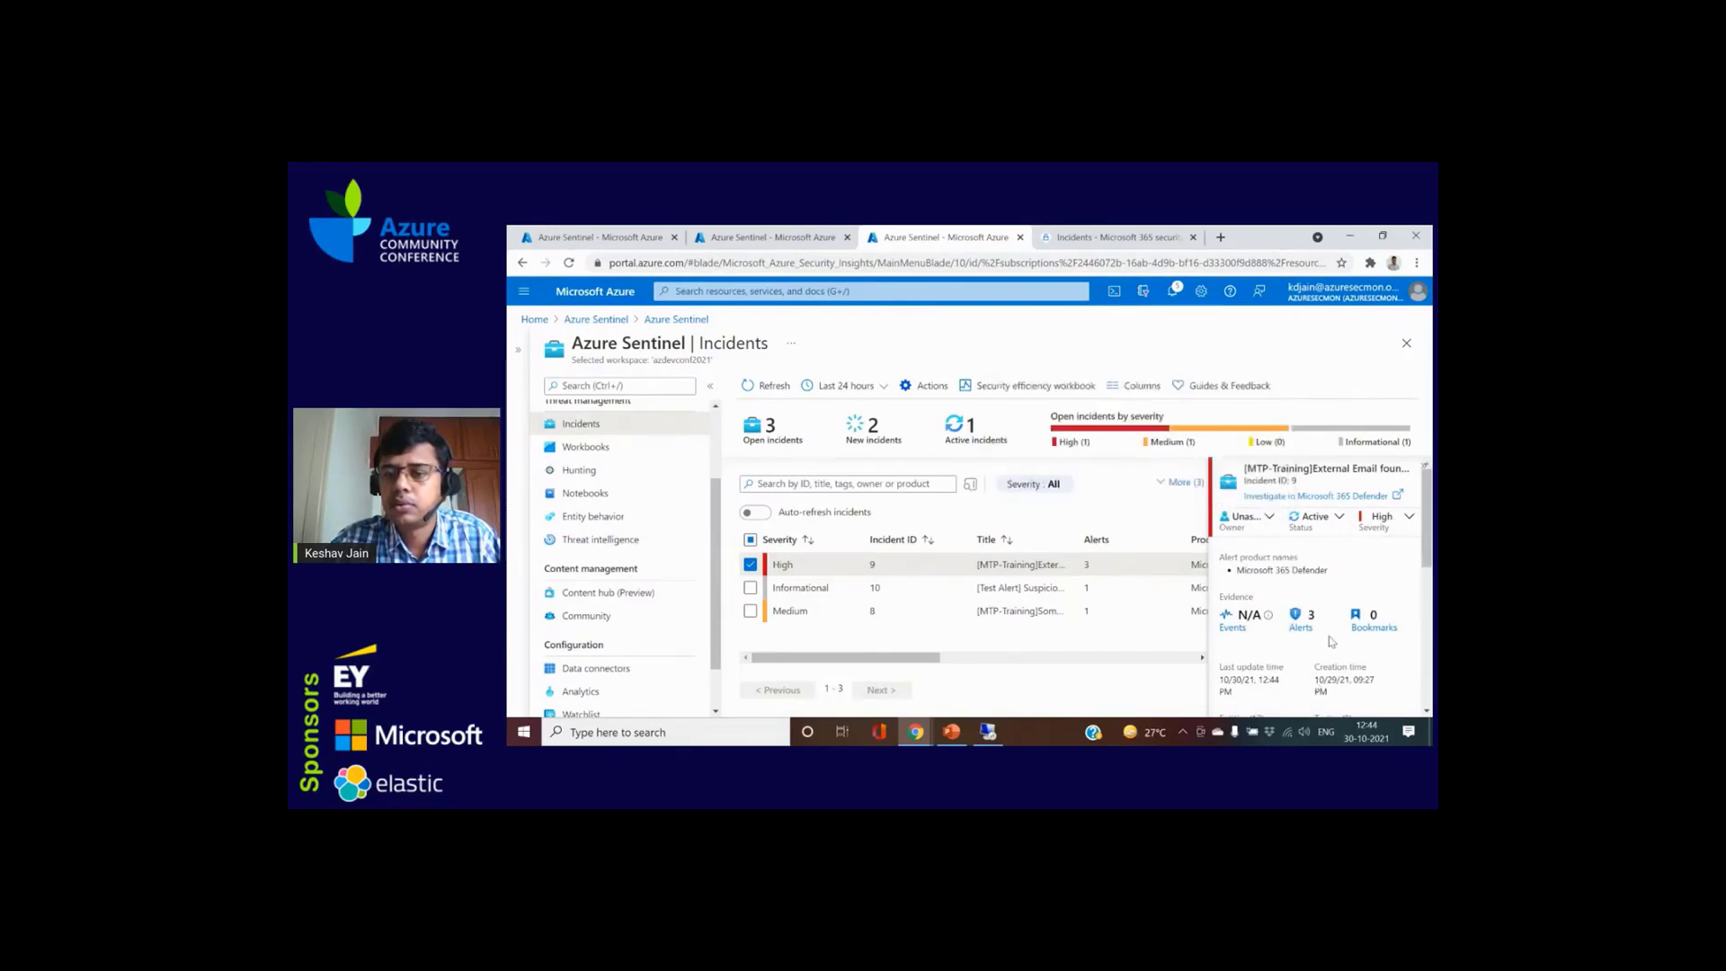
{"action": "scroll", "coordinate": [1330, 640], "scroll_direction": "down", "scroll_amount": 6}
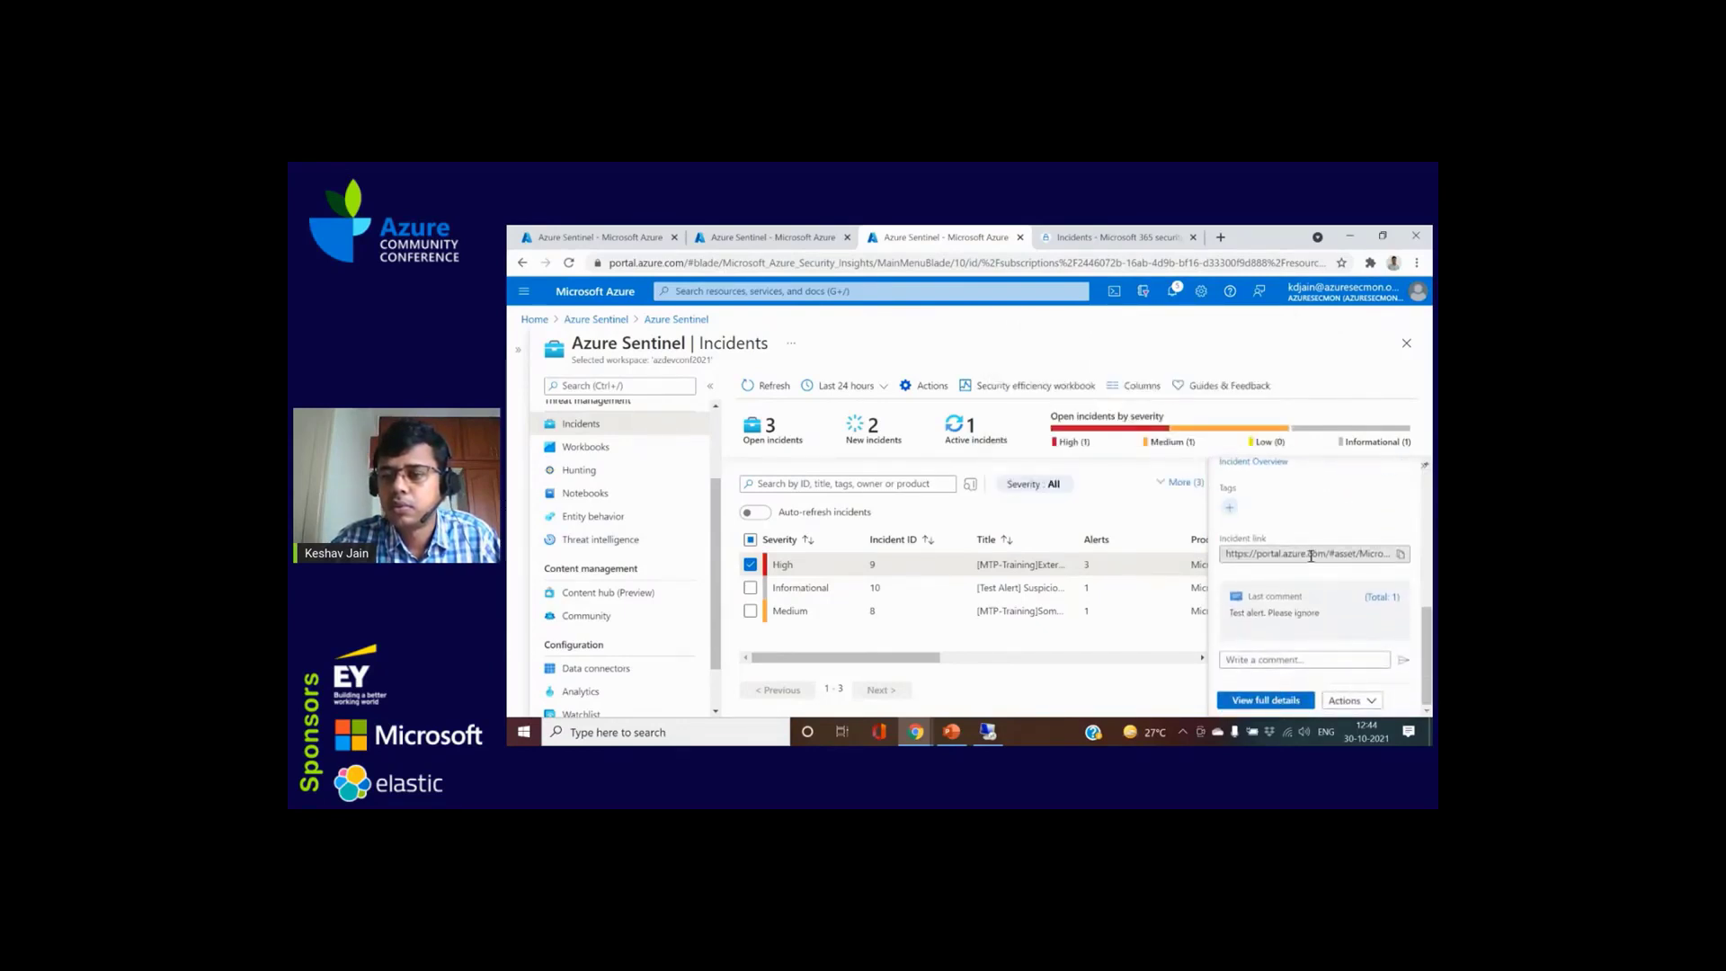
{"action": "scroll", "coordinate": [1336, 593], "scroll_direction": "up", "scroll_amount": 4}
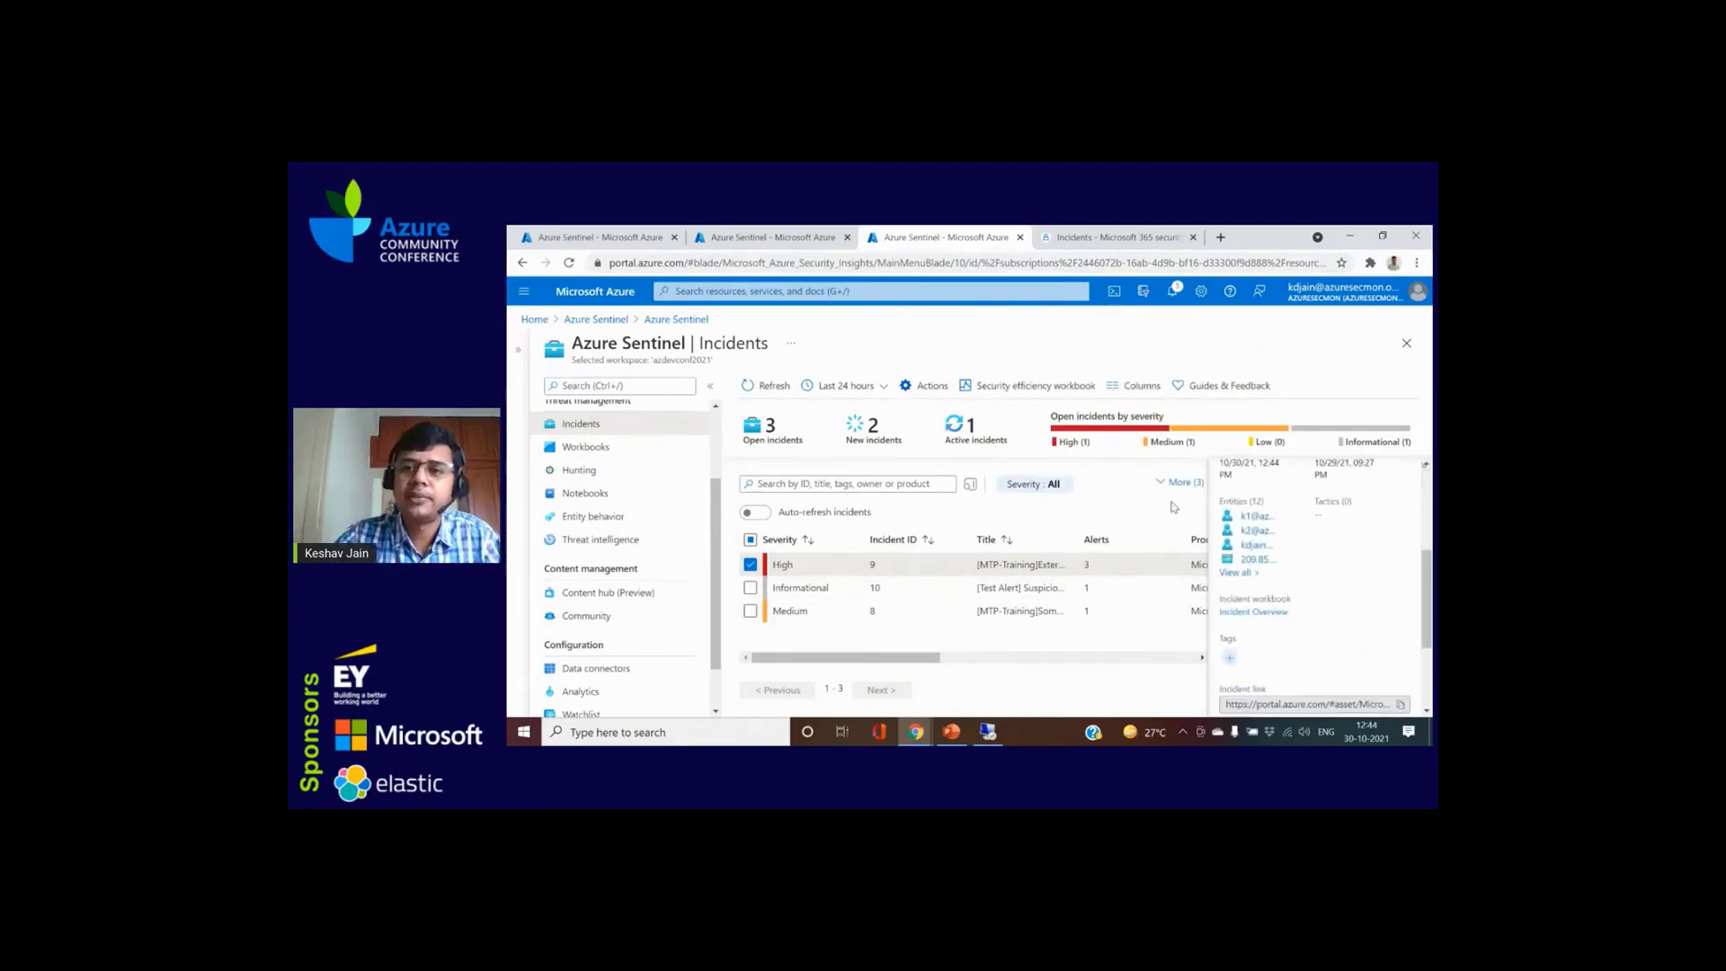
Step: Check the Incidents list in the Microsoft 365 Defender portal for the changed incident, and return to Azure Sentinel
{"action": "left_click", "coordinate": [1060, 239]}
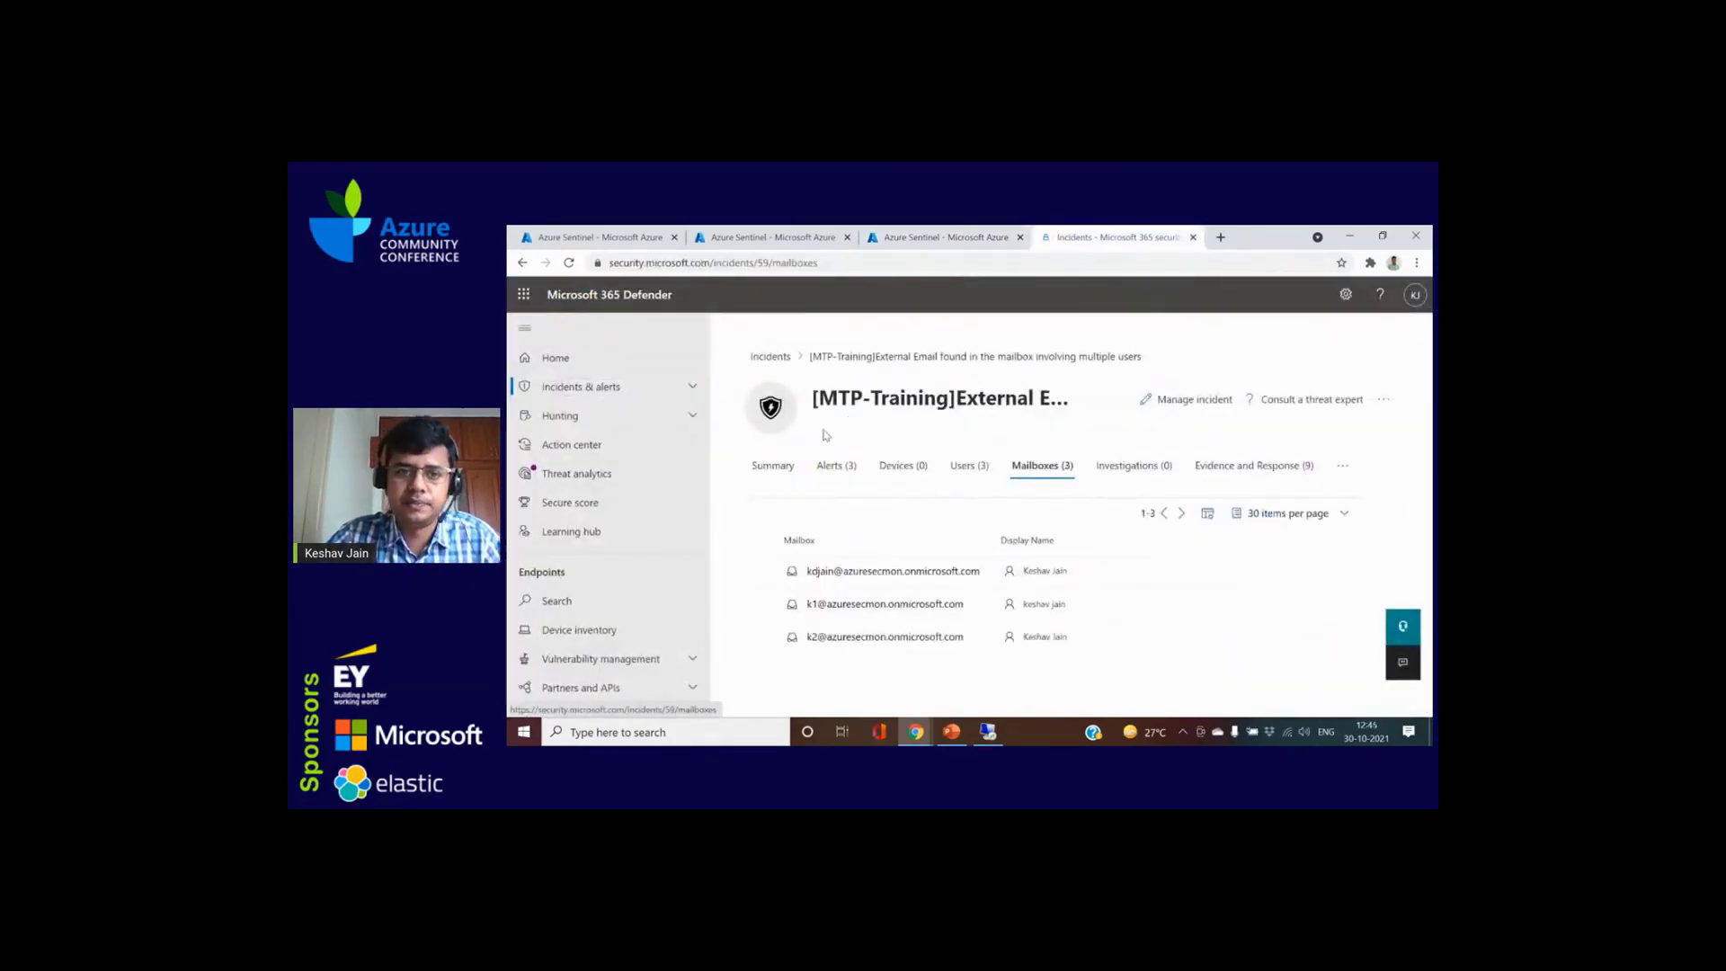
{"action": "left_click", "coordinate": [770, 356]}
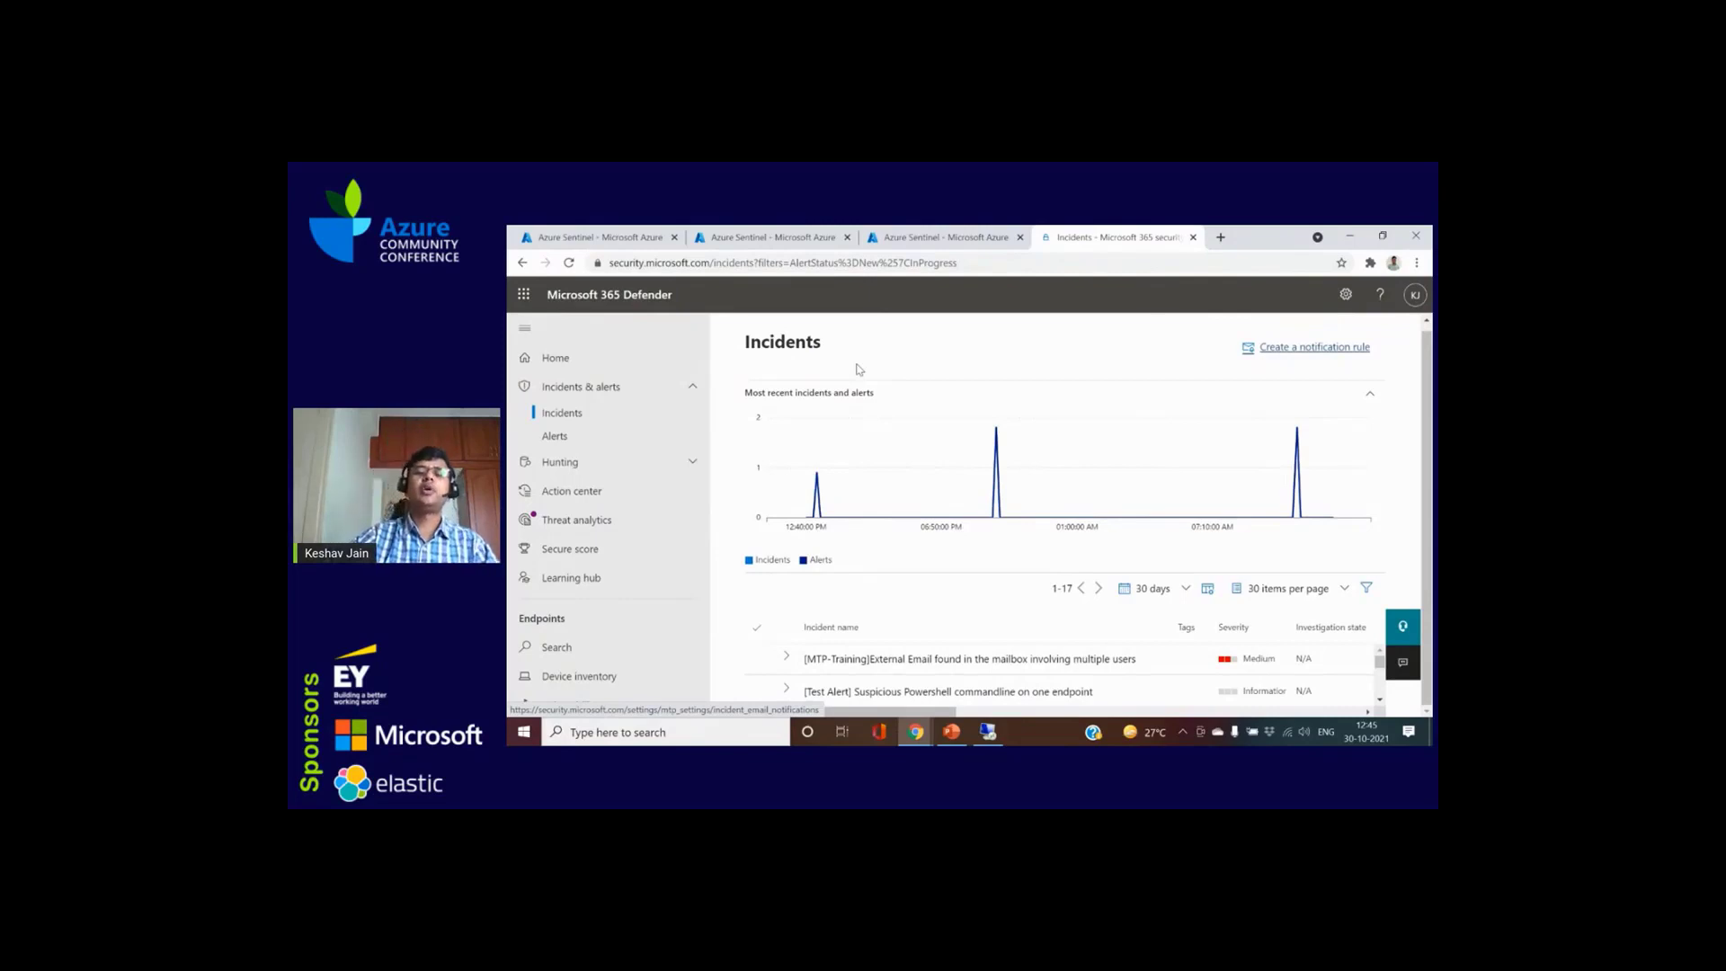
{"action": "key", "text": "ctrl+shift+Tab"}
Step: Switch to PowerPoint and show slide 18, Advanced Hunting Event collection
{"action": "left_click", "coordinate": [951, 729]}
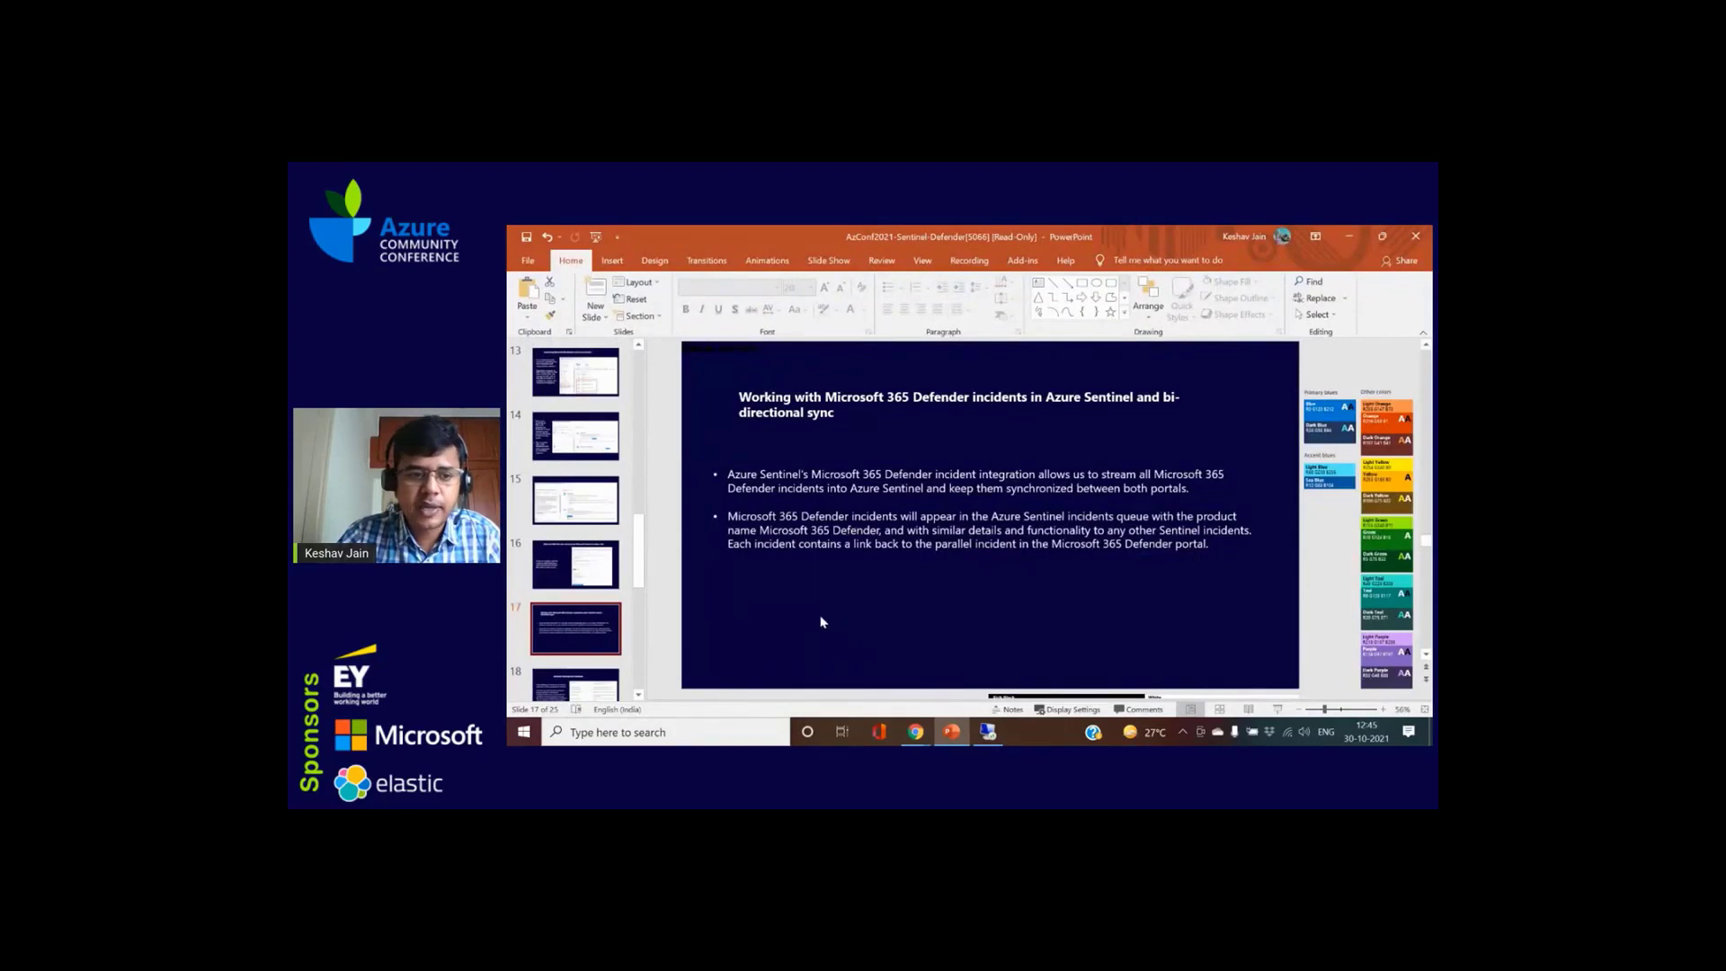
{"action": "scroll", "coordinate": [809, 629], "scroll_direction": "down", "scroll_amount": 1}
{"action": "scroll", "coordinate": [572, 669], "scroll_direction": "down", "scroll_amount": 1}
{"action": "left_click", "coordinate": [578, 663]}
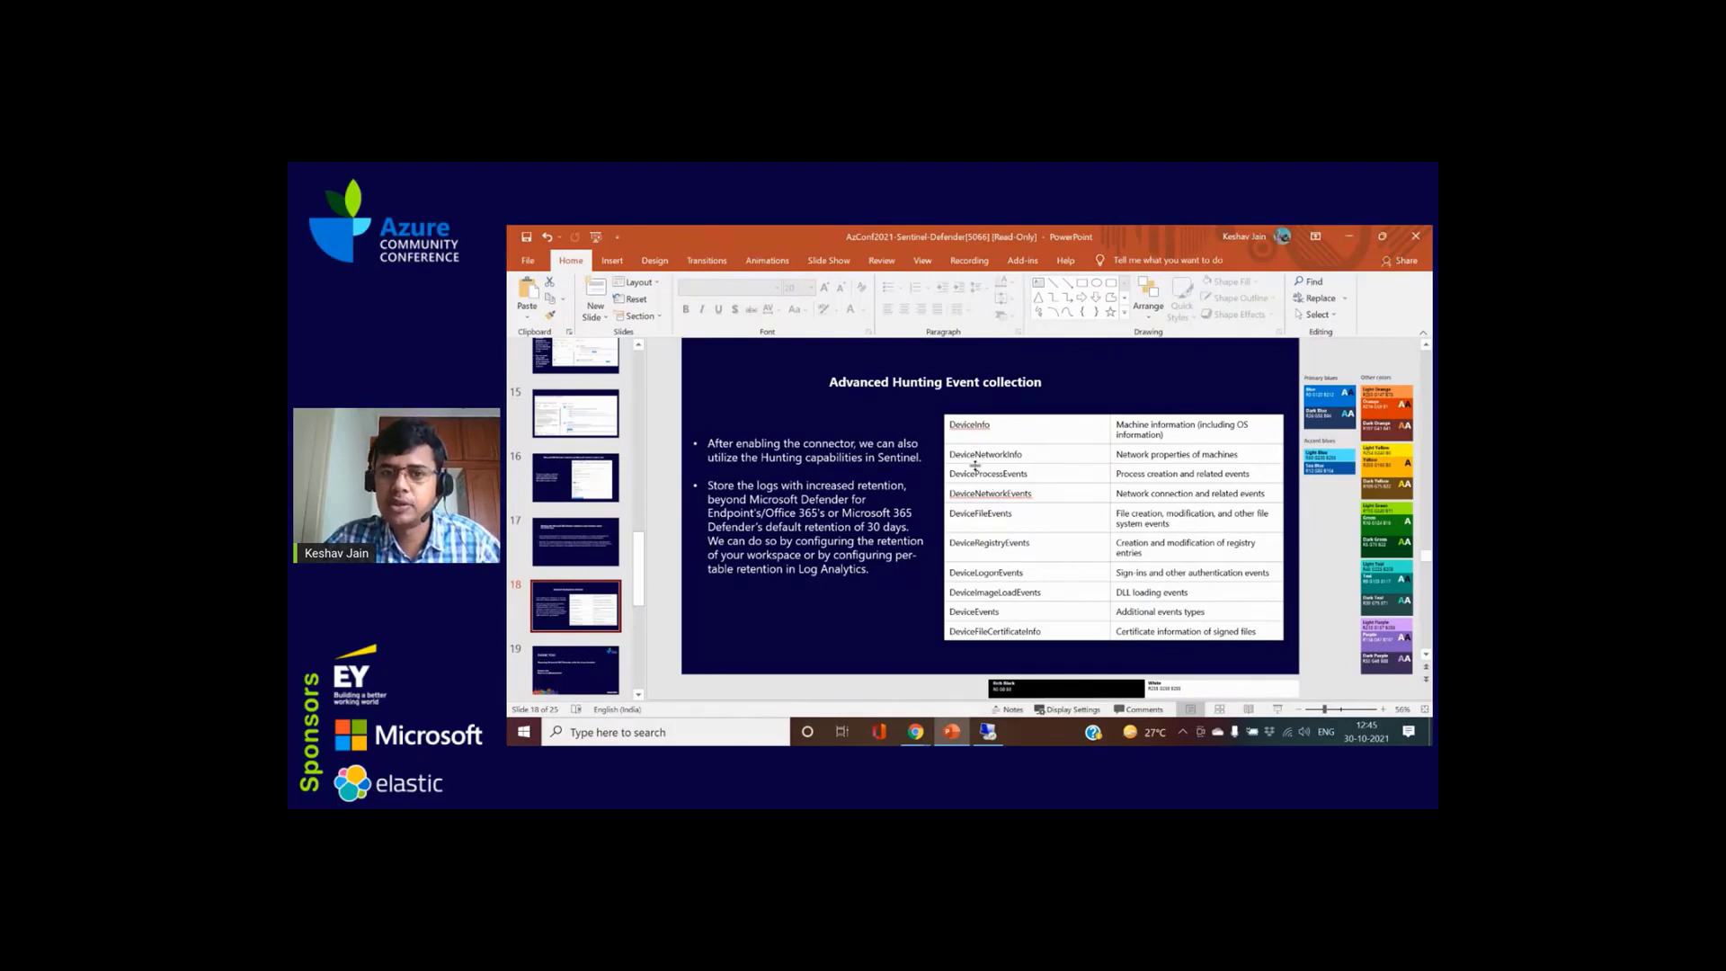
Step: Switch back to Azure Sentinel Logs in the browser and close all four old queries, leaving one blank query
{"action": "mouse_move", "coordinate": [917, 730]}
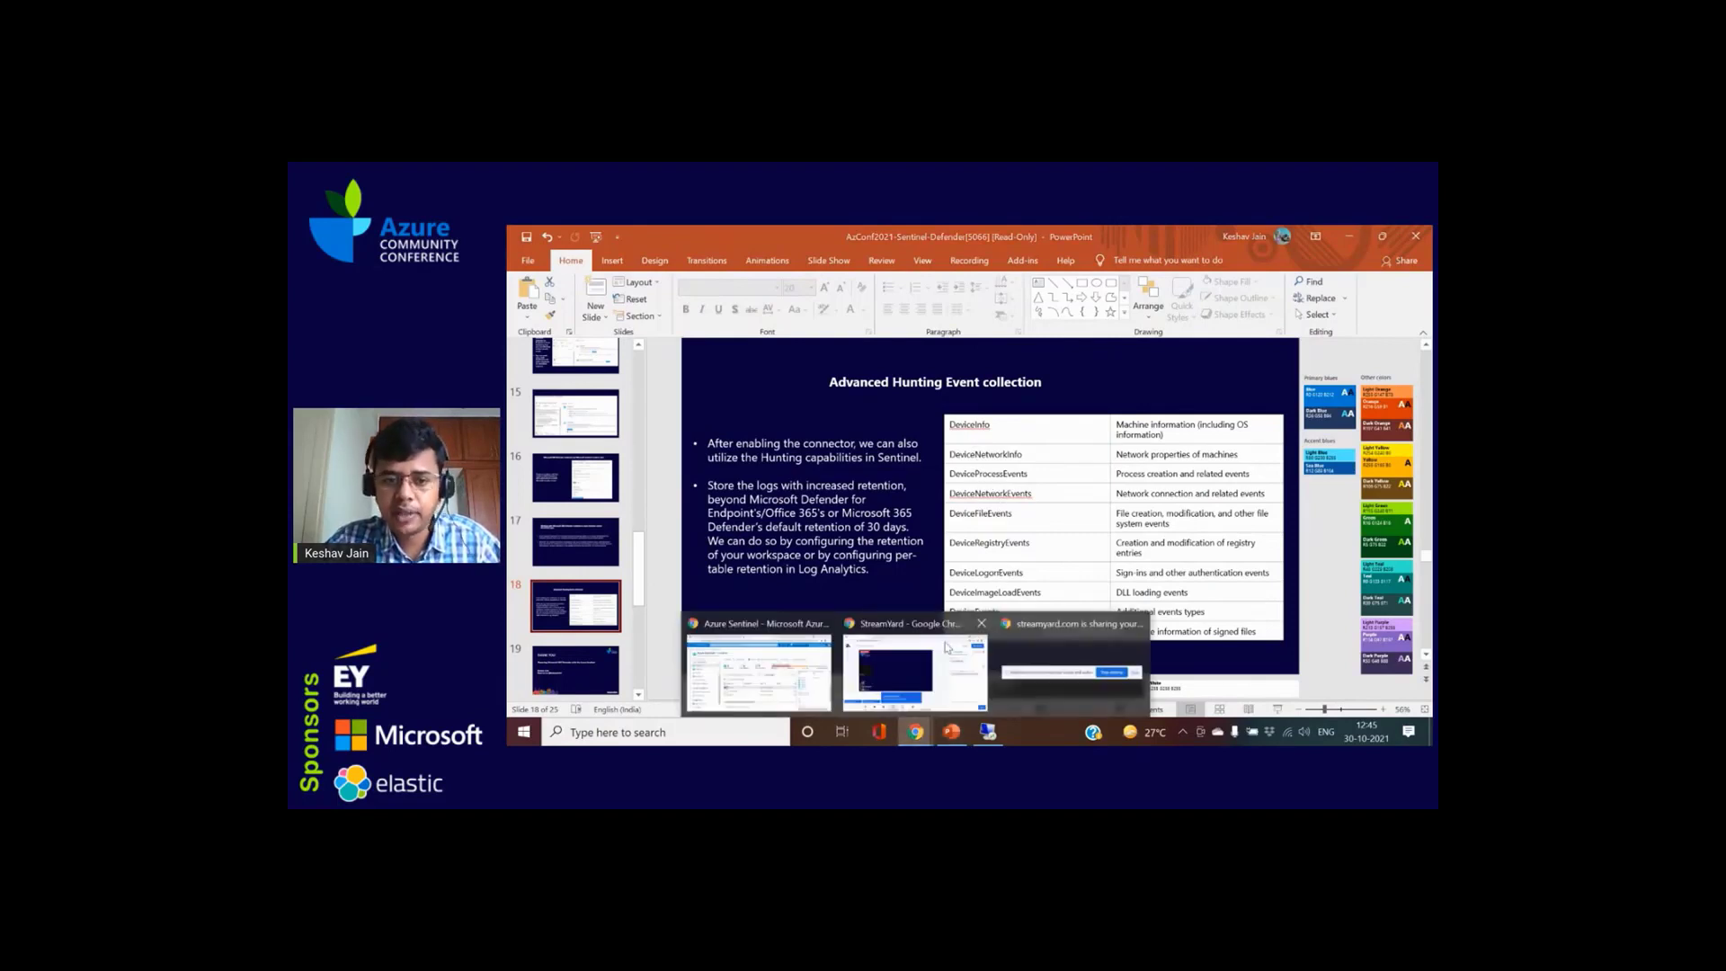
{"action": "left_click", "coordinate": [805, 674]}
{"action": "left_click", "coordinate": [773, 238]}
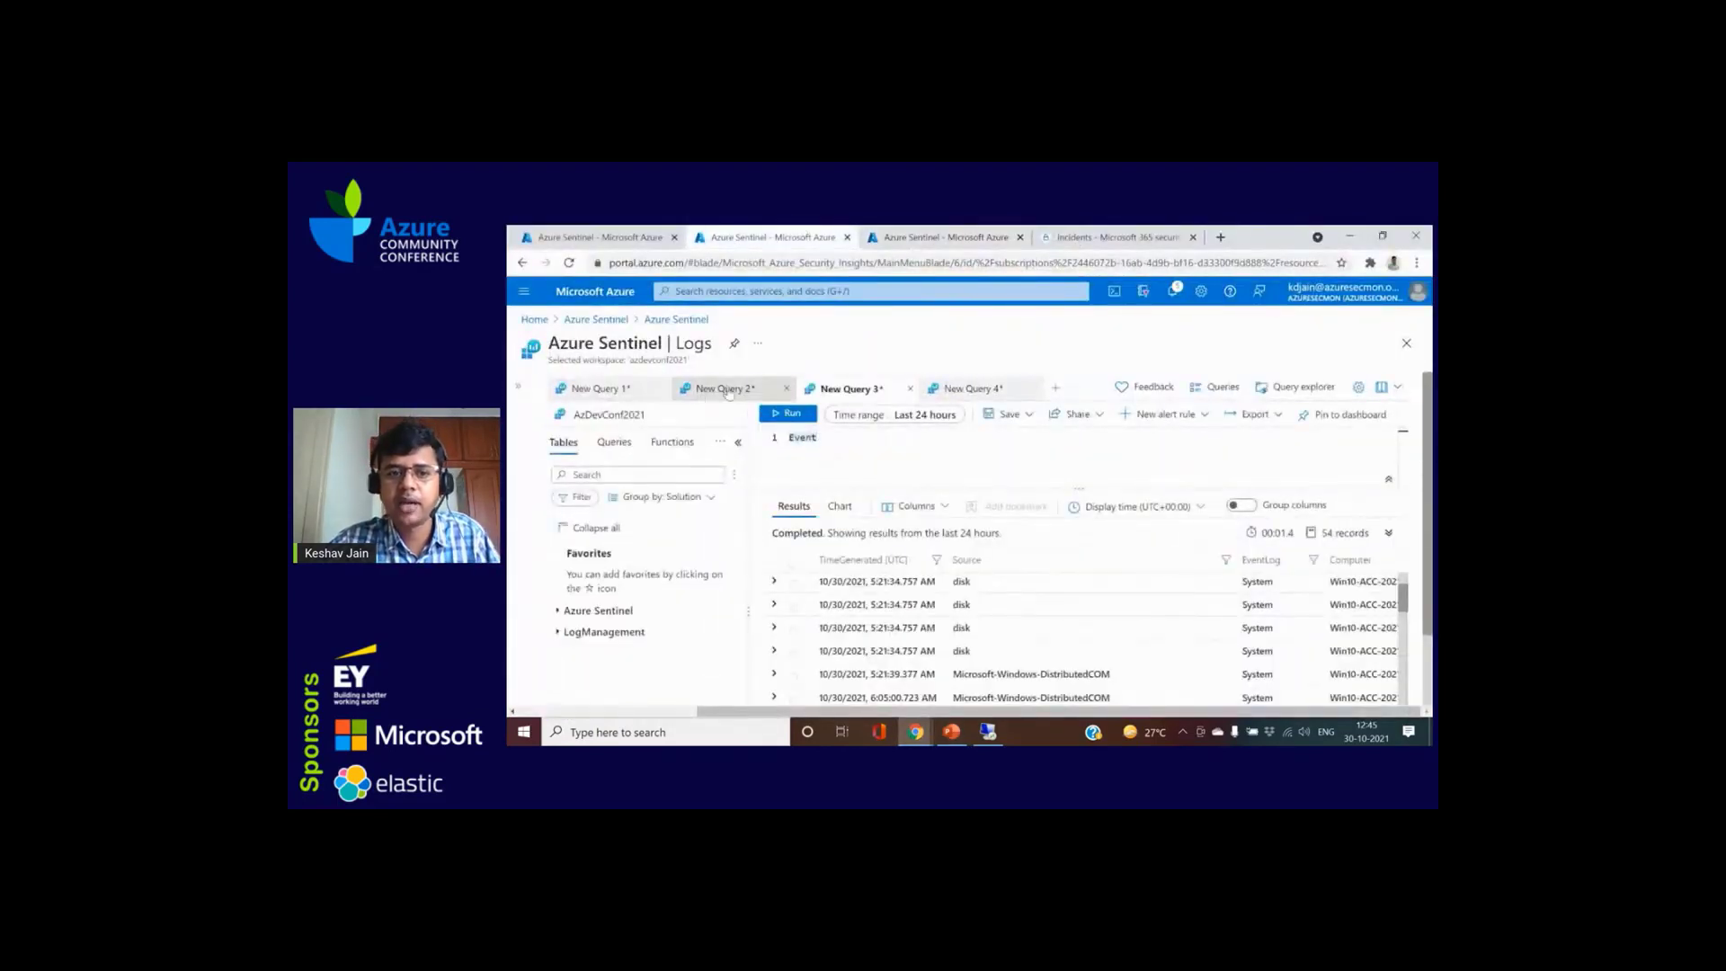
{"action": "left_click", "coordinate": [661, 389]}
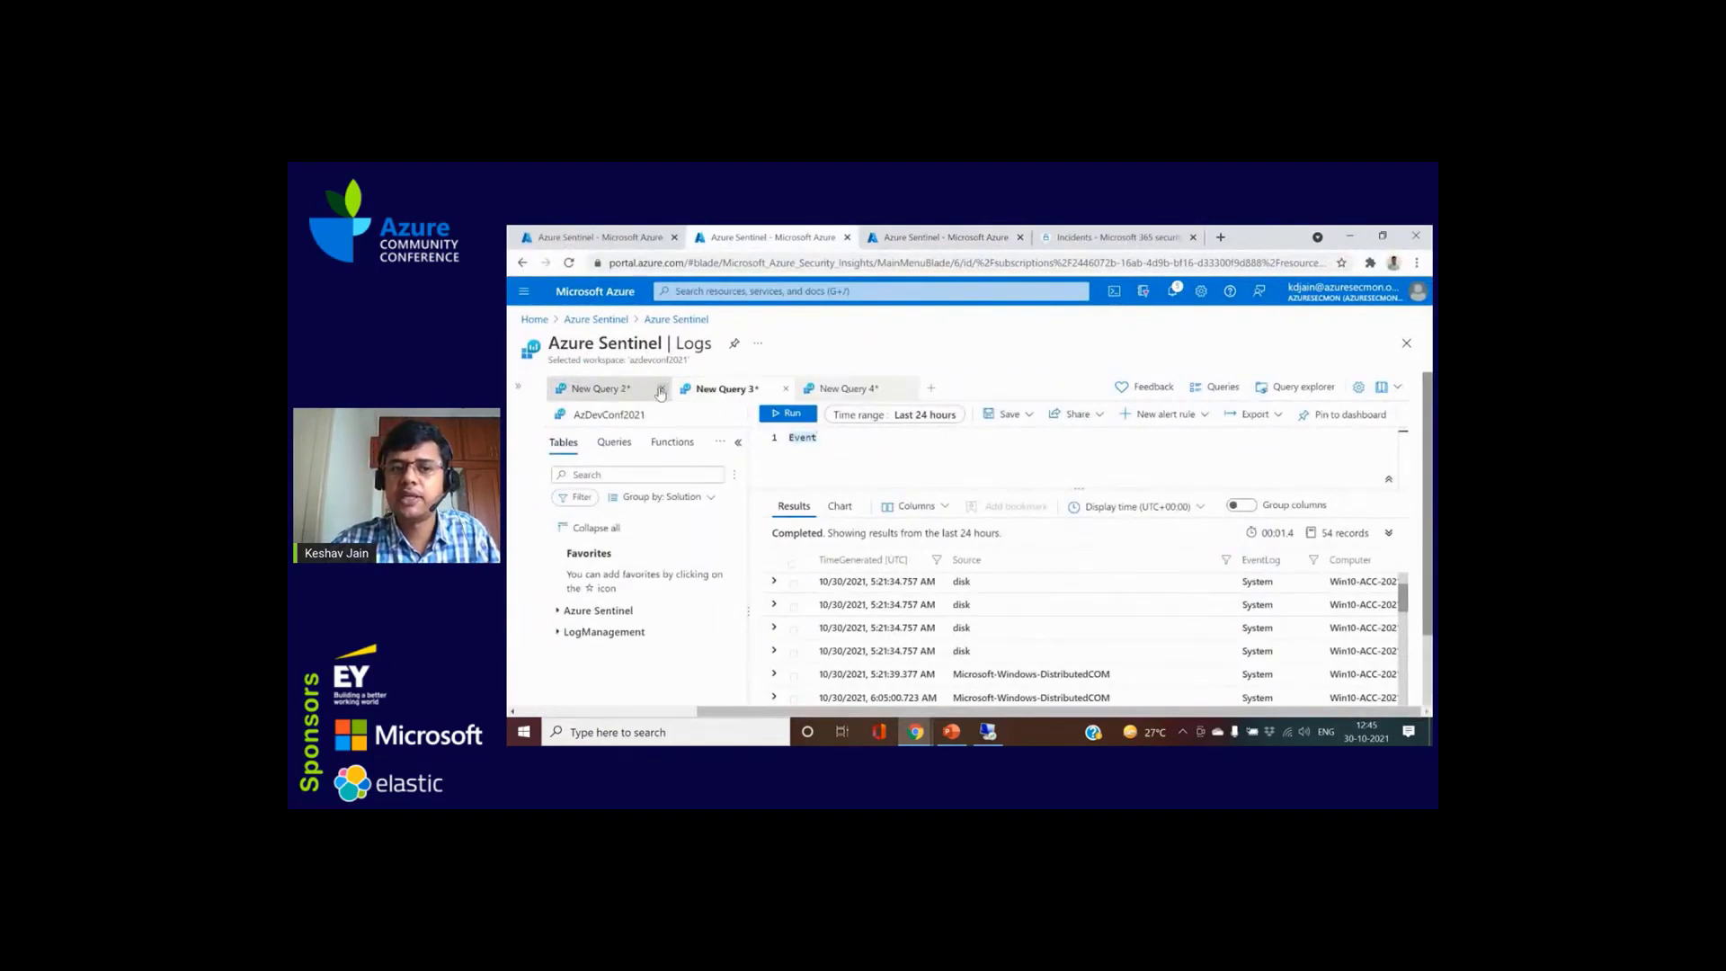
{"action": "left_click", "coordinate": [662, 389]}
{"action": "left_click", "coordinate": [661, 389]}
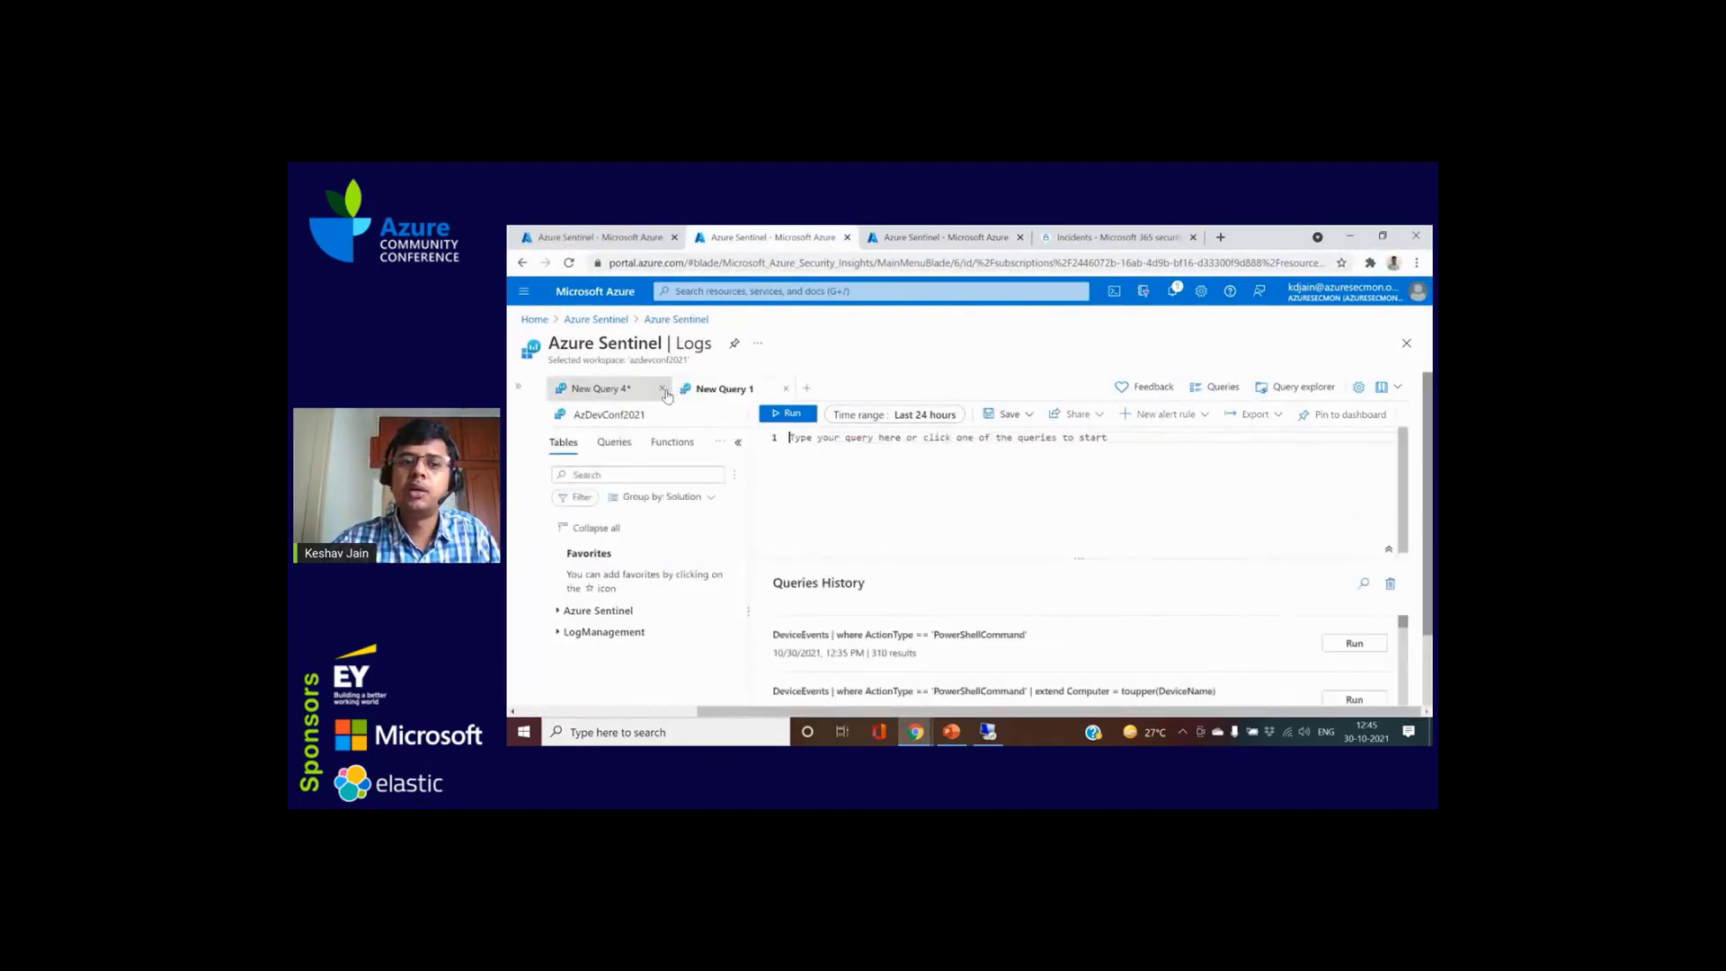
{"action": "left_click", "coordinate": [662, 389]}
Step: Start a query on the DeviceEvents table and begin a piped second line
{"action": "left_click", "coordinate": [885, 518]}
{"action": "type", "text": "DeviceEvents"}
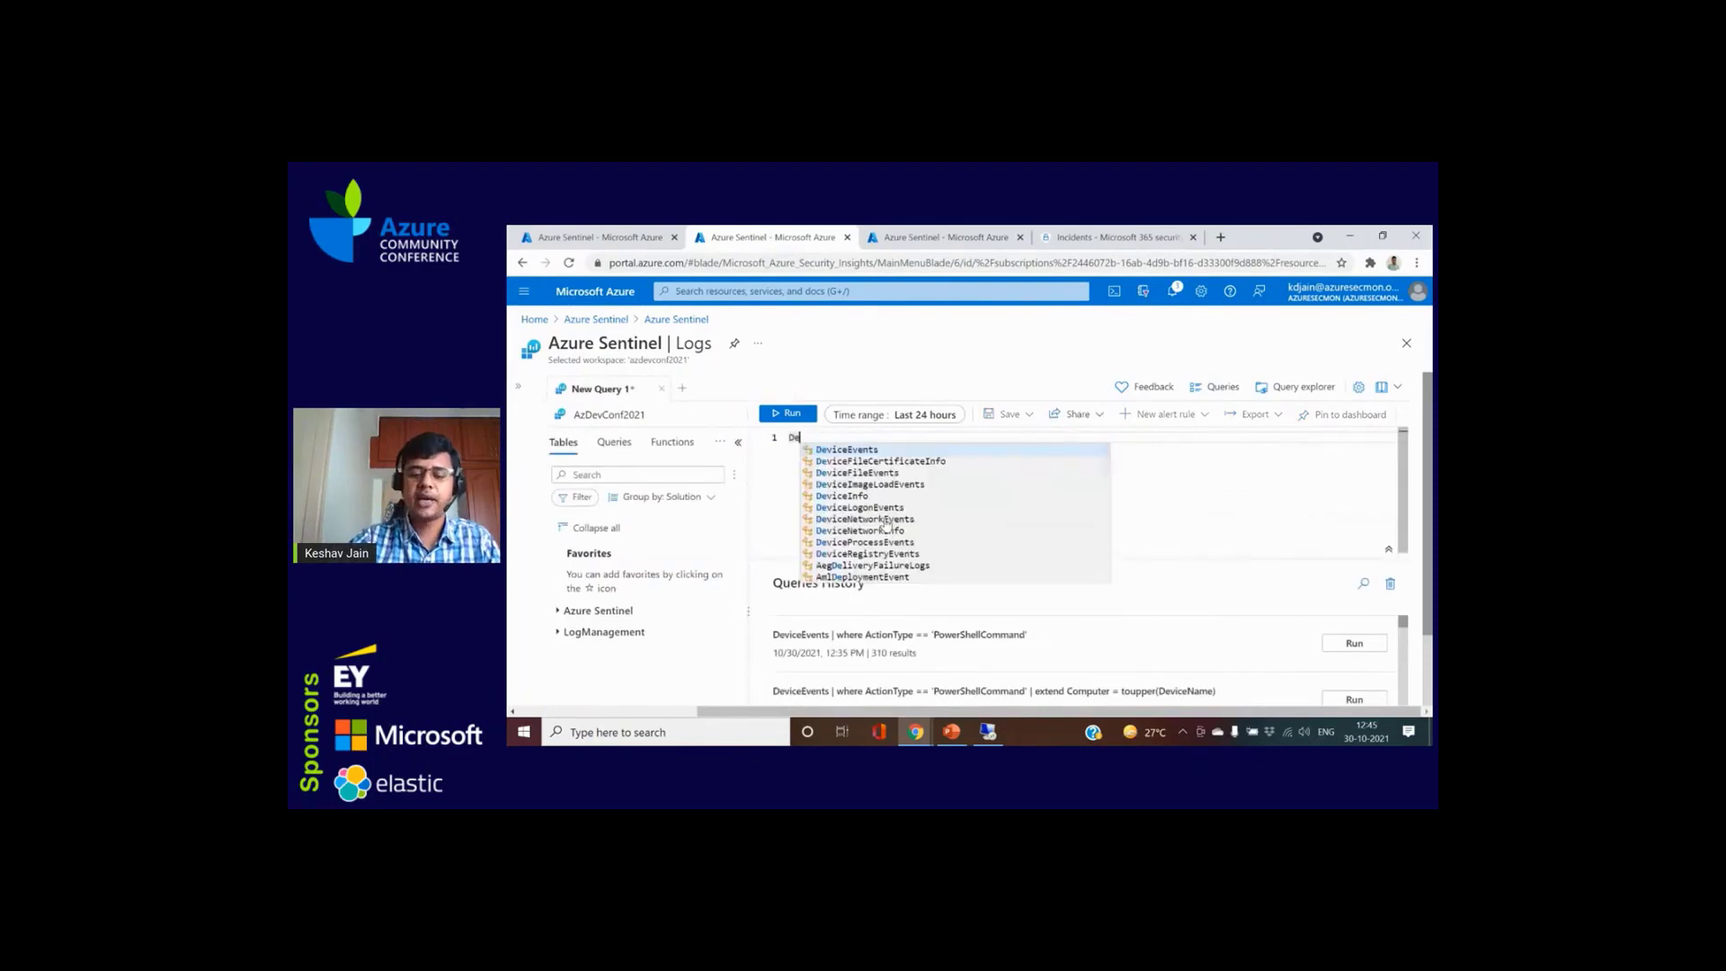
{"action": "key", "text": "Return"}
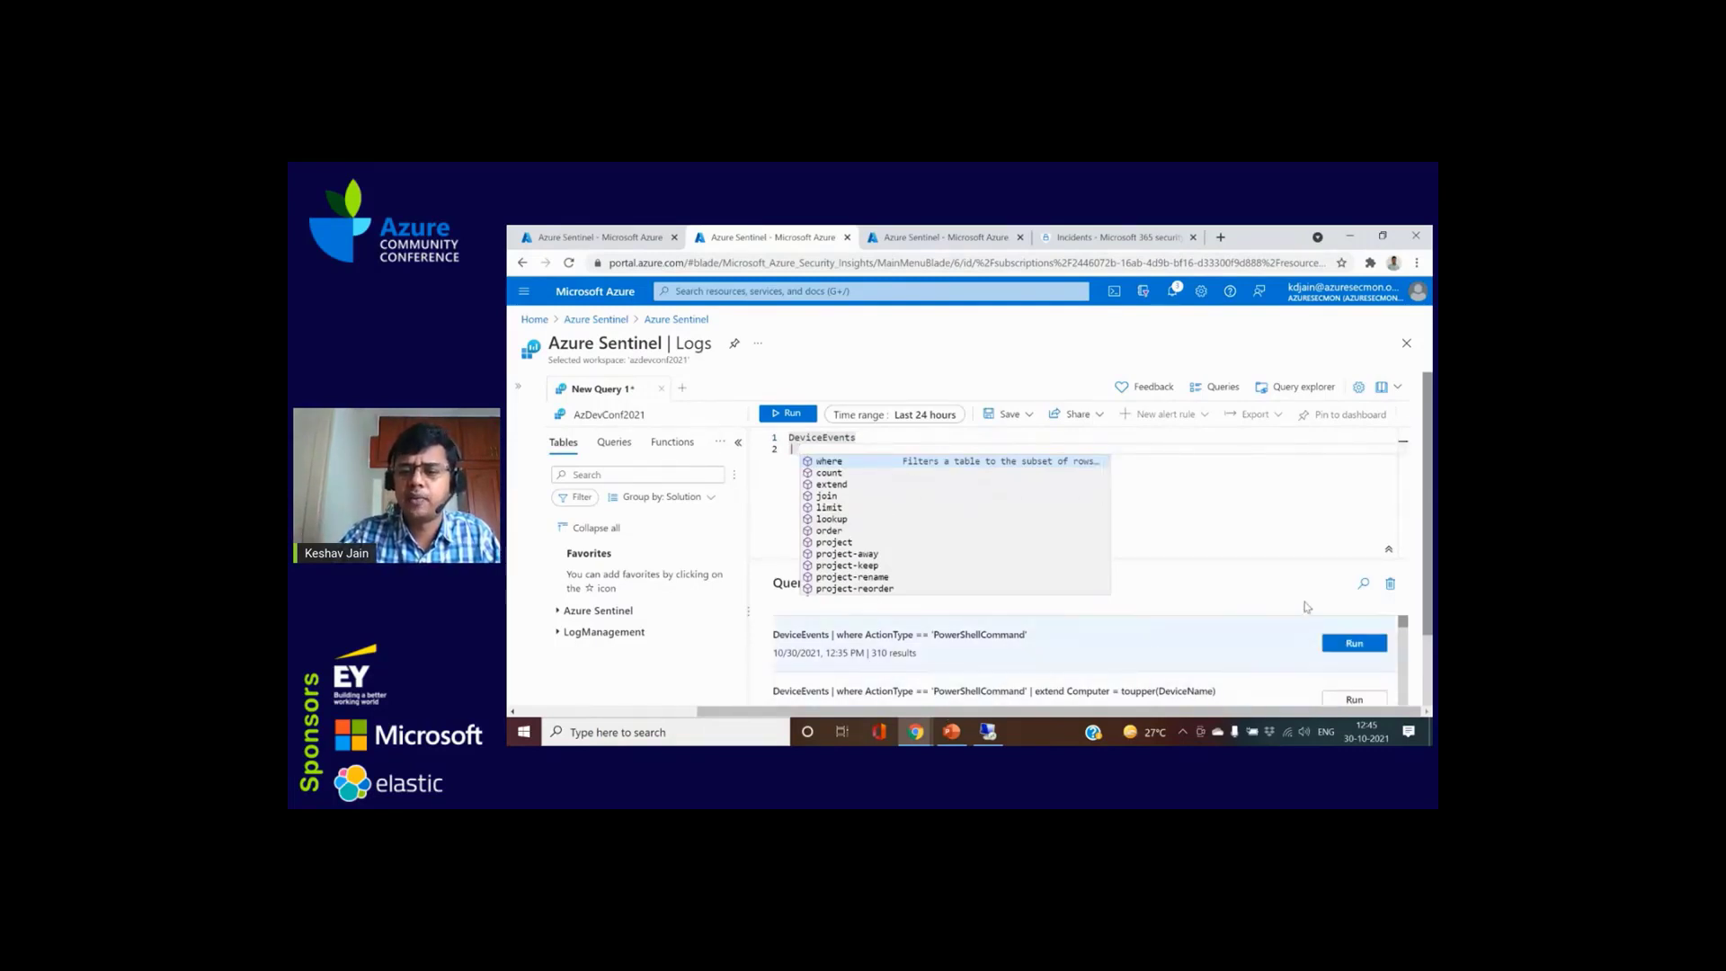
Step: Run the EmailAttachmentInfo query joined with BehaviorAnalytics from the query history
{"action": "scroll", "coordinate": [1033, 634], "scroll_direction": "down", "scroll_amount": 5}
{"action": "scroll", "coordinate": [1148, 646], "scroll_direction": "down", "scroll_amount": 2}
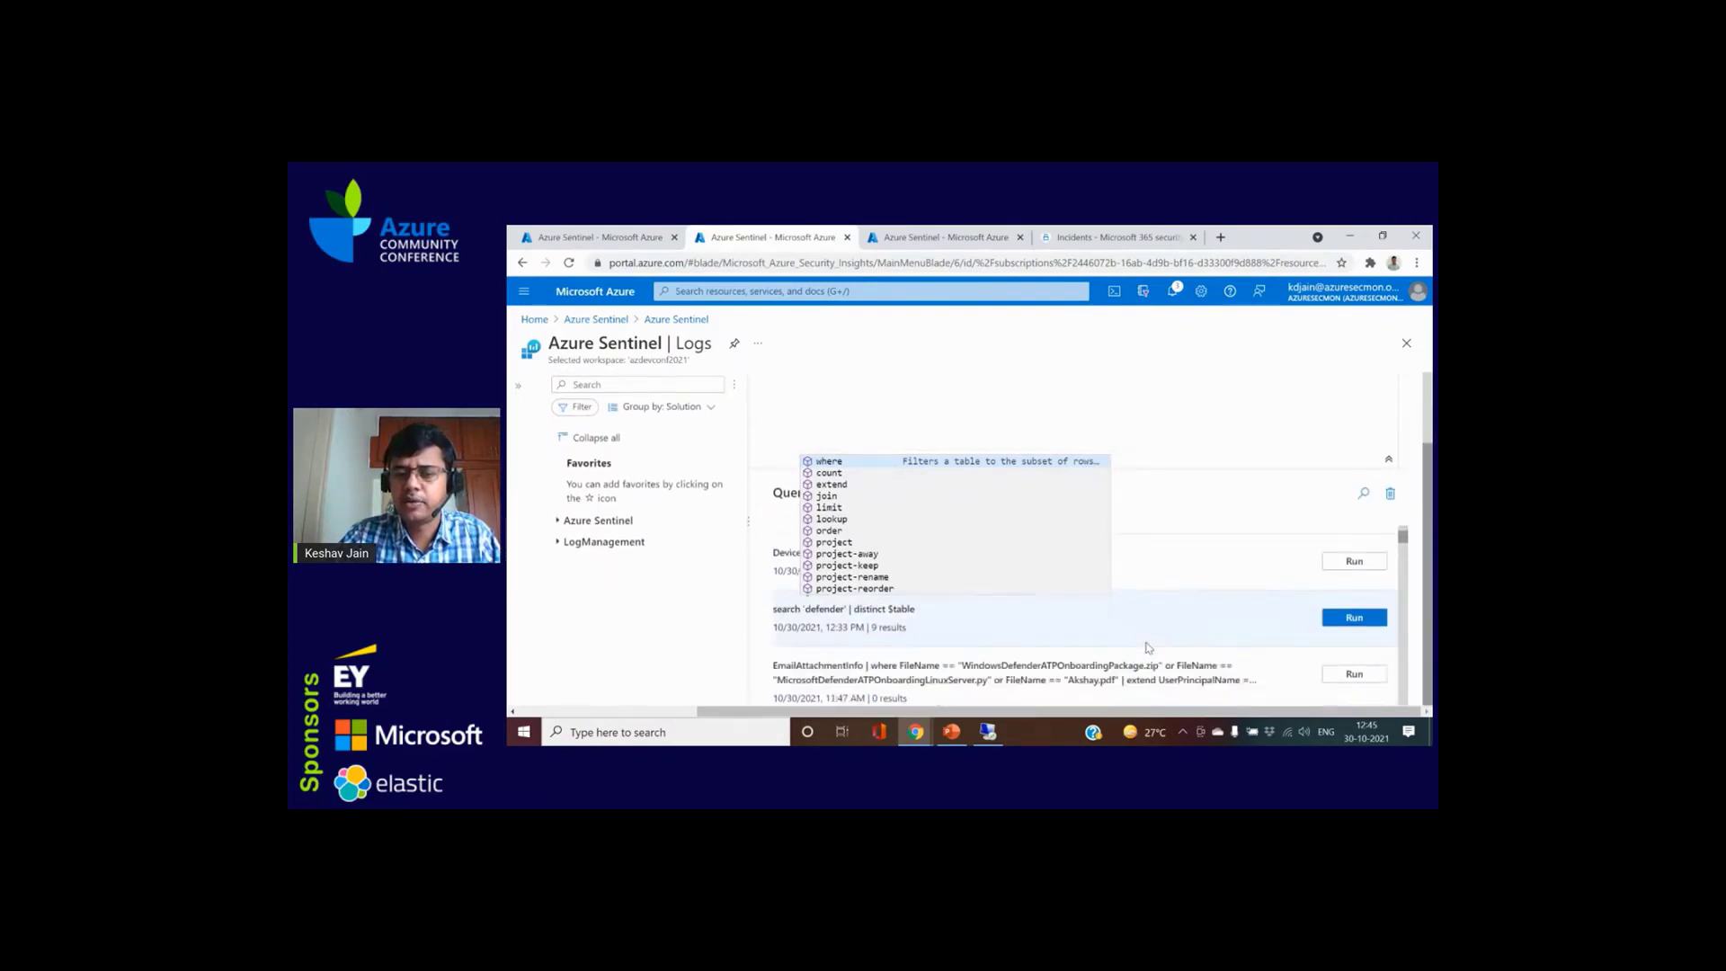
{"action": "left_click", "coordinate": [1354, 675]}
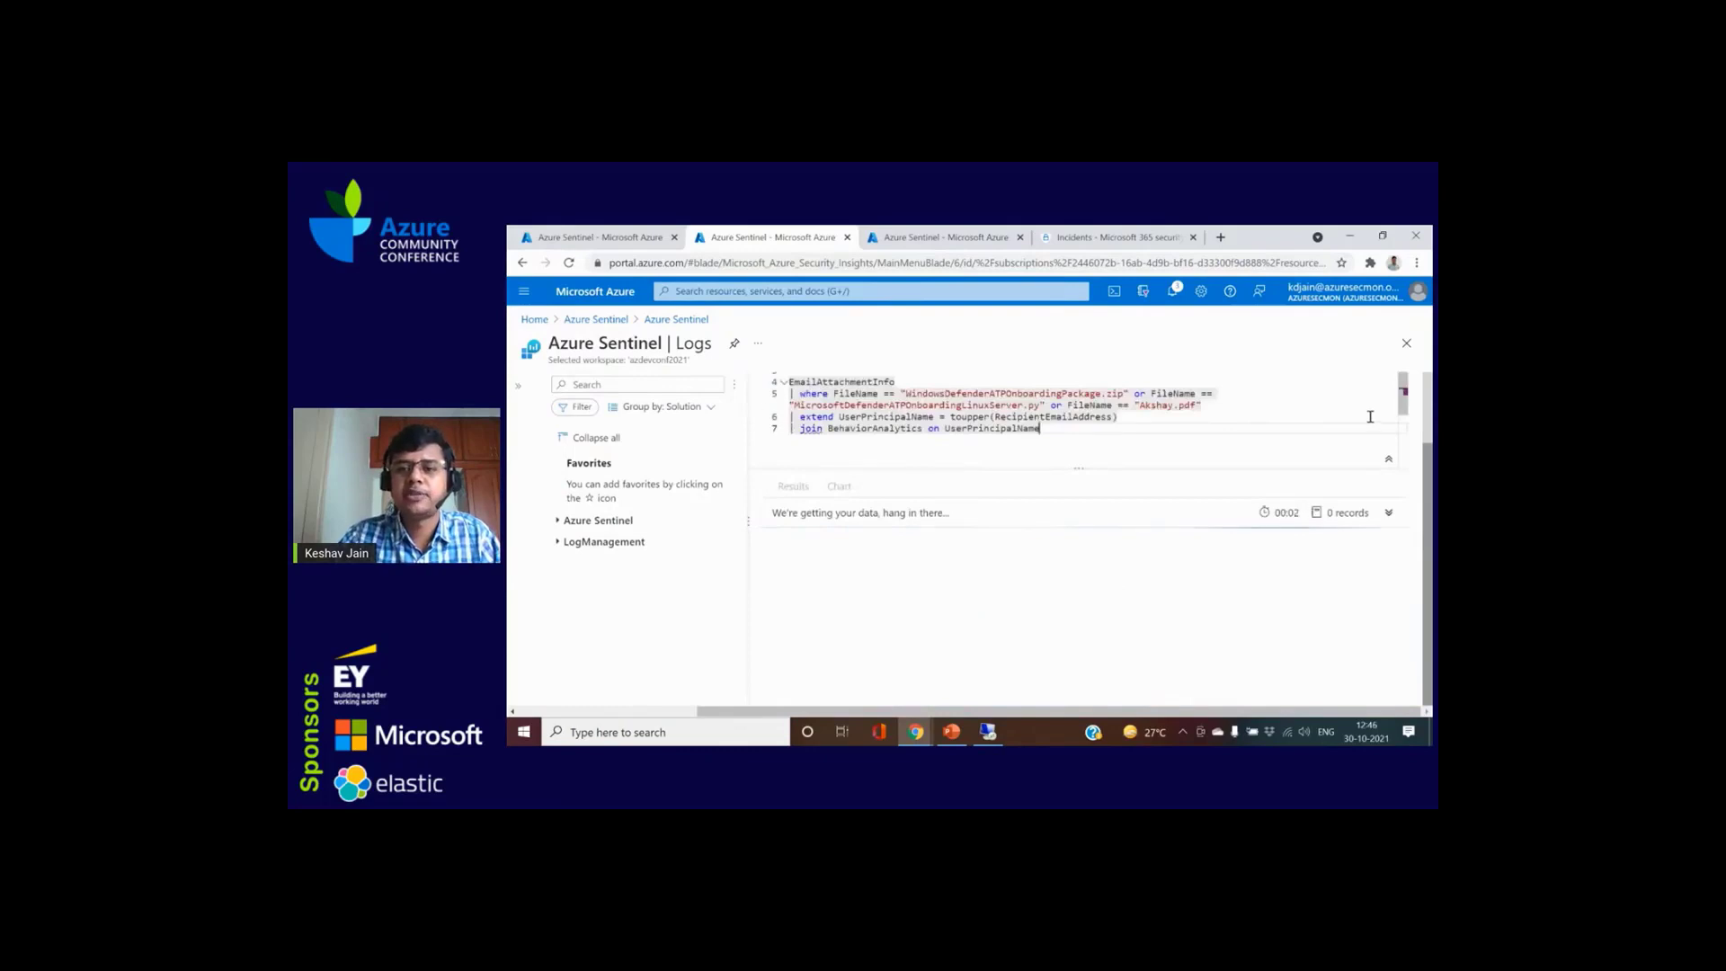
Step: Create a second query that reads the Heartbeat table and run it
{"action": "scroll", "coordinate": [788, 427], "scroll_direction": "up", "scroll_amount": 2}
{"action": "left_click", "coordinate": [682, 389]}
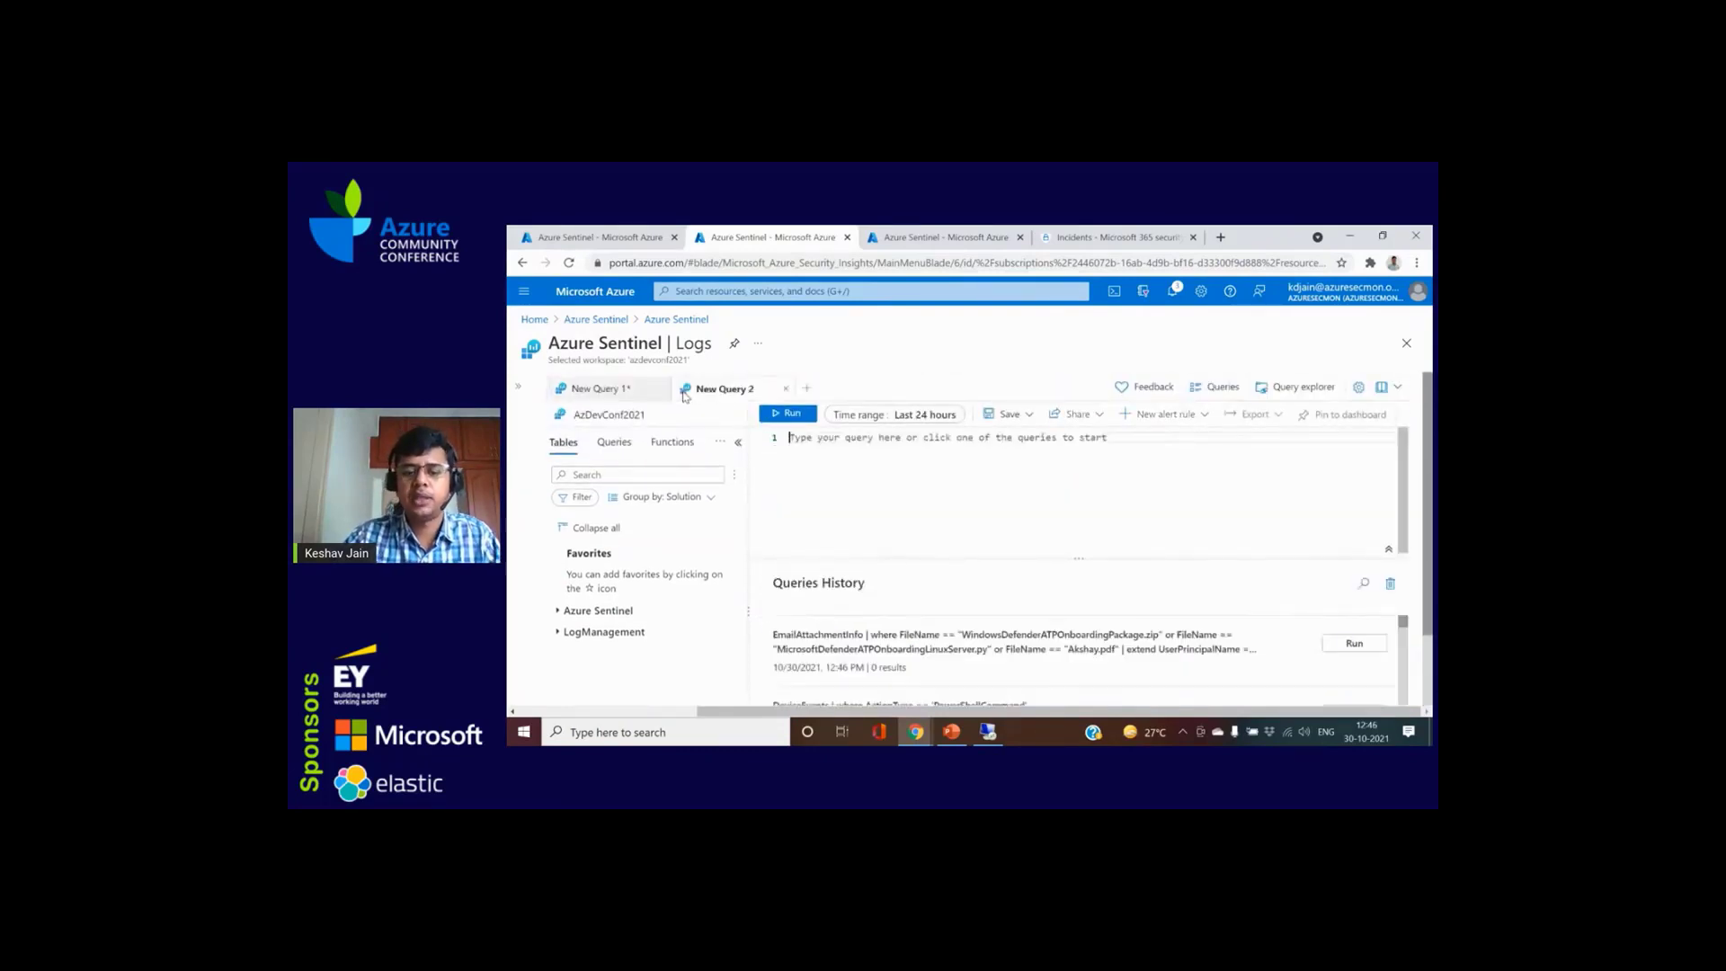
{"action": "key", "text": "Escape"}
{"action": "key", "text": "BackSpace"}
{"action": "key", "text": "BackSpace"}
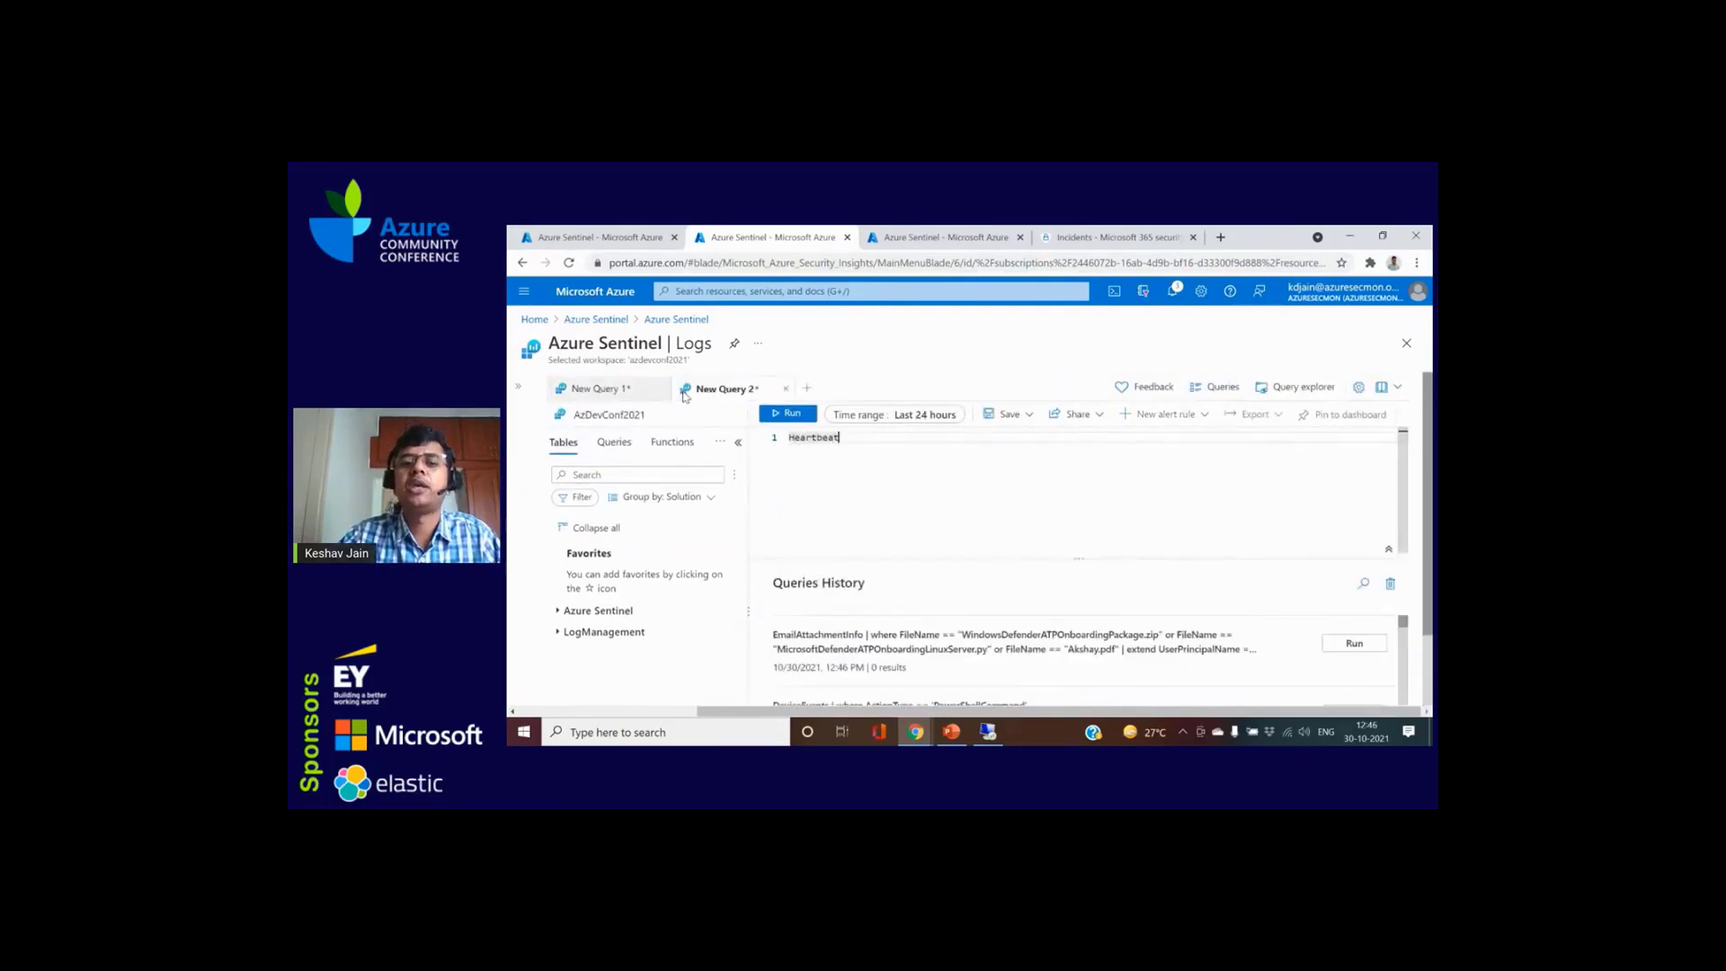
{"action": "key", "text": "shift+Return"}
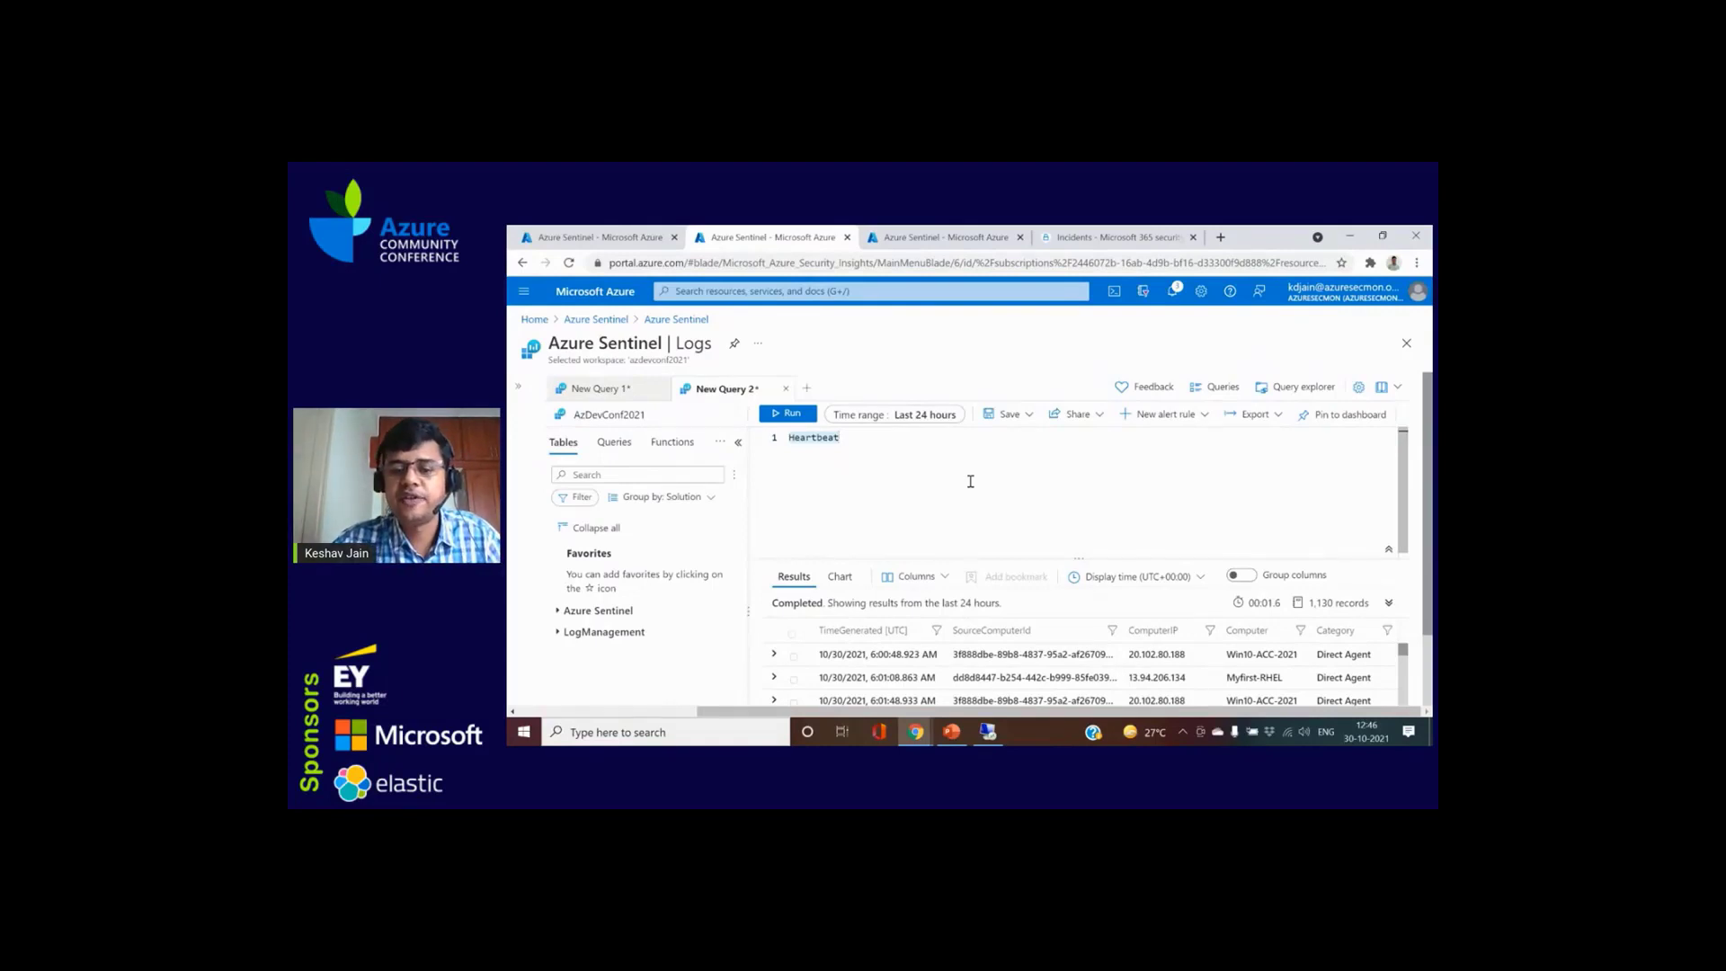
Step: Switch to PowerPoint, go to the THANK YOU! slide 19, and start the slide show from it
{"action": "left_click", "coordinate": [951, 731]}
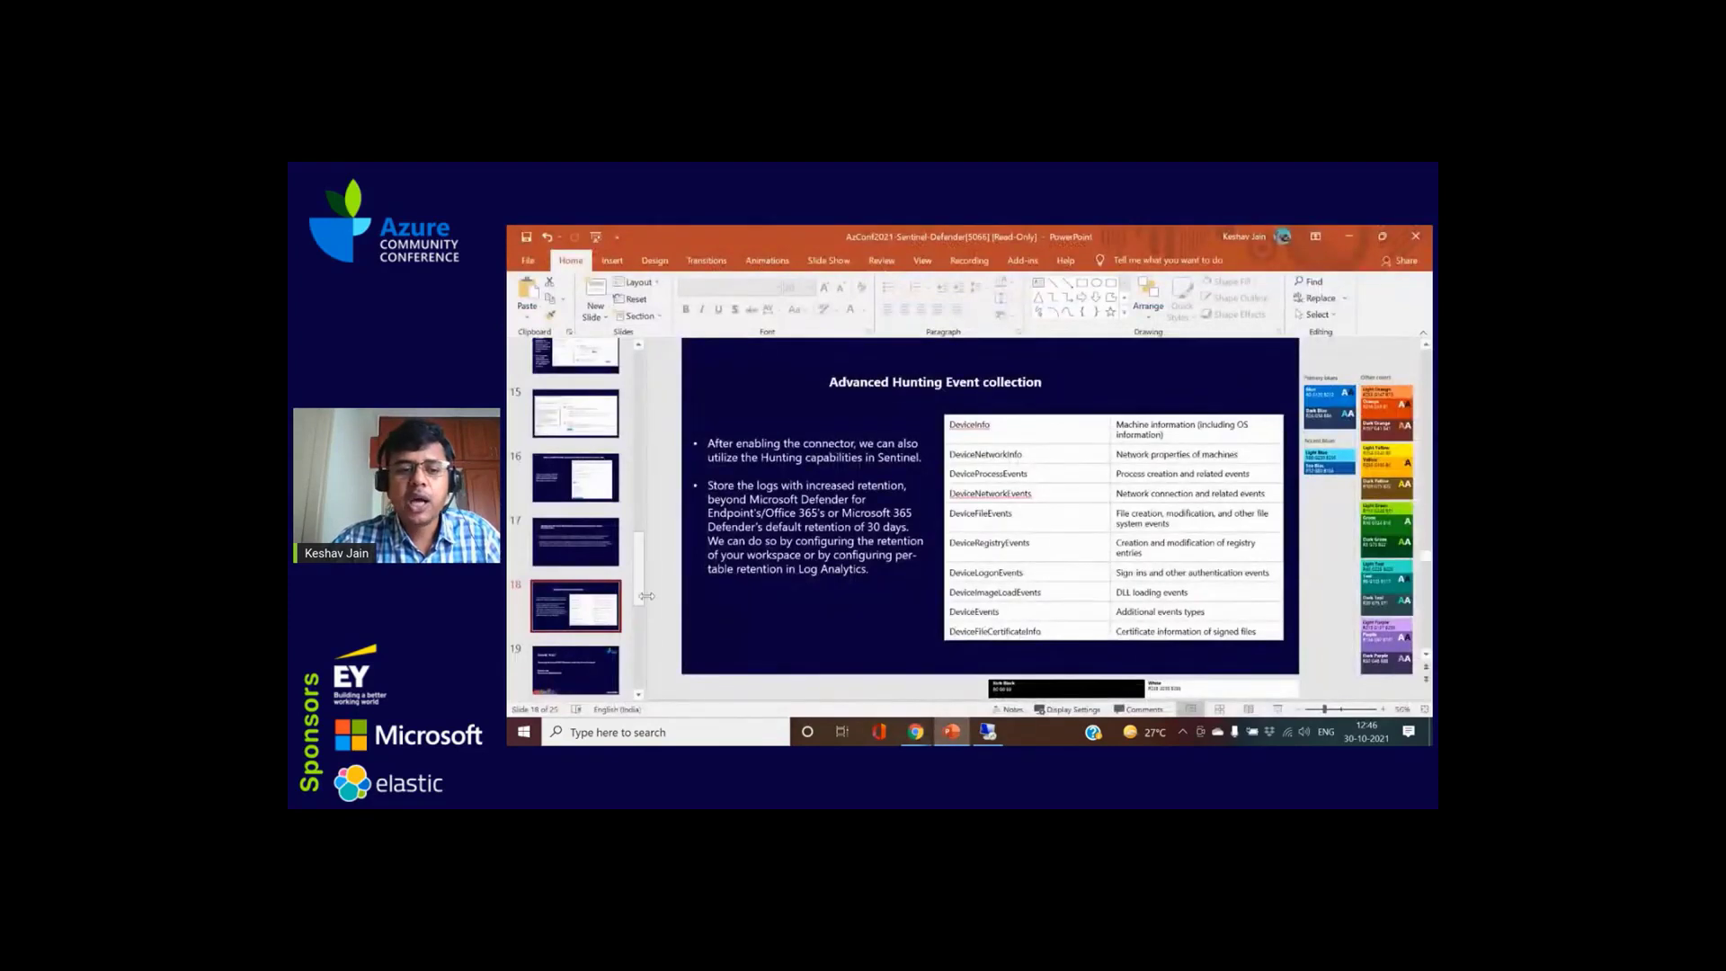
{"action": "scroll", "coordinate": [589, 620], "scroll_direction": "down", "scroll_amount": 1}
{"action": "left_click", "coordinate": [592, 629]}
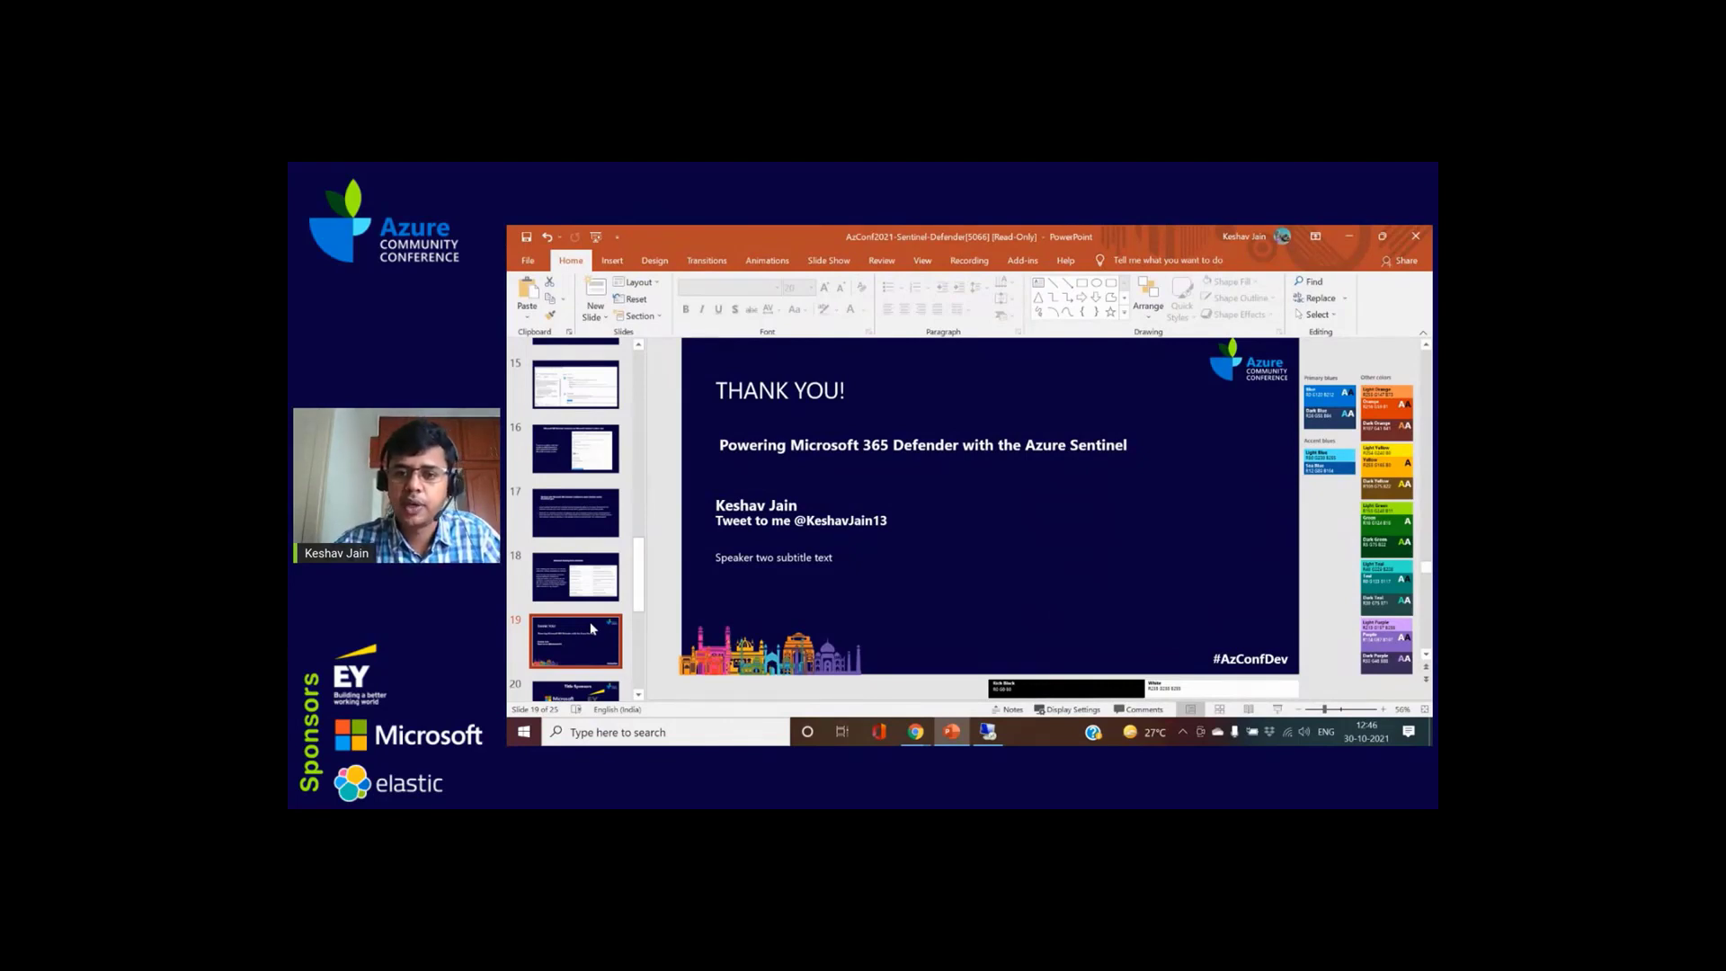
{"action": "left_click", "coordinate": [1277, 710]}
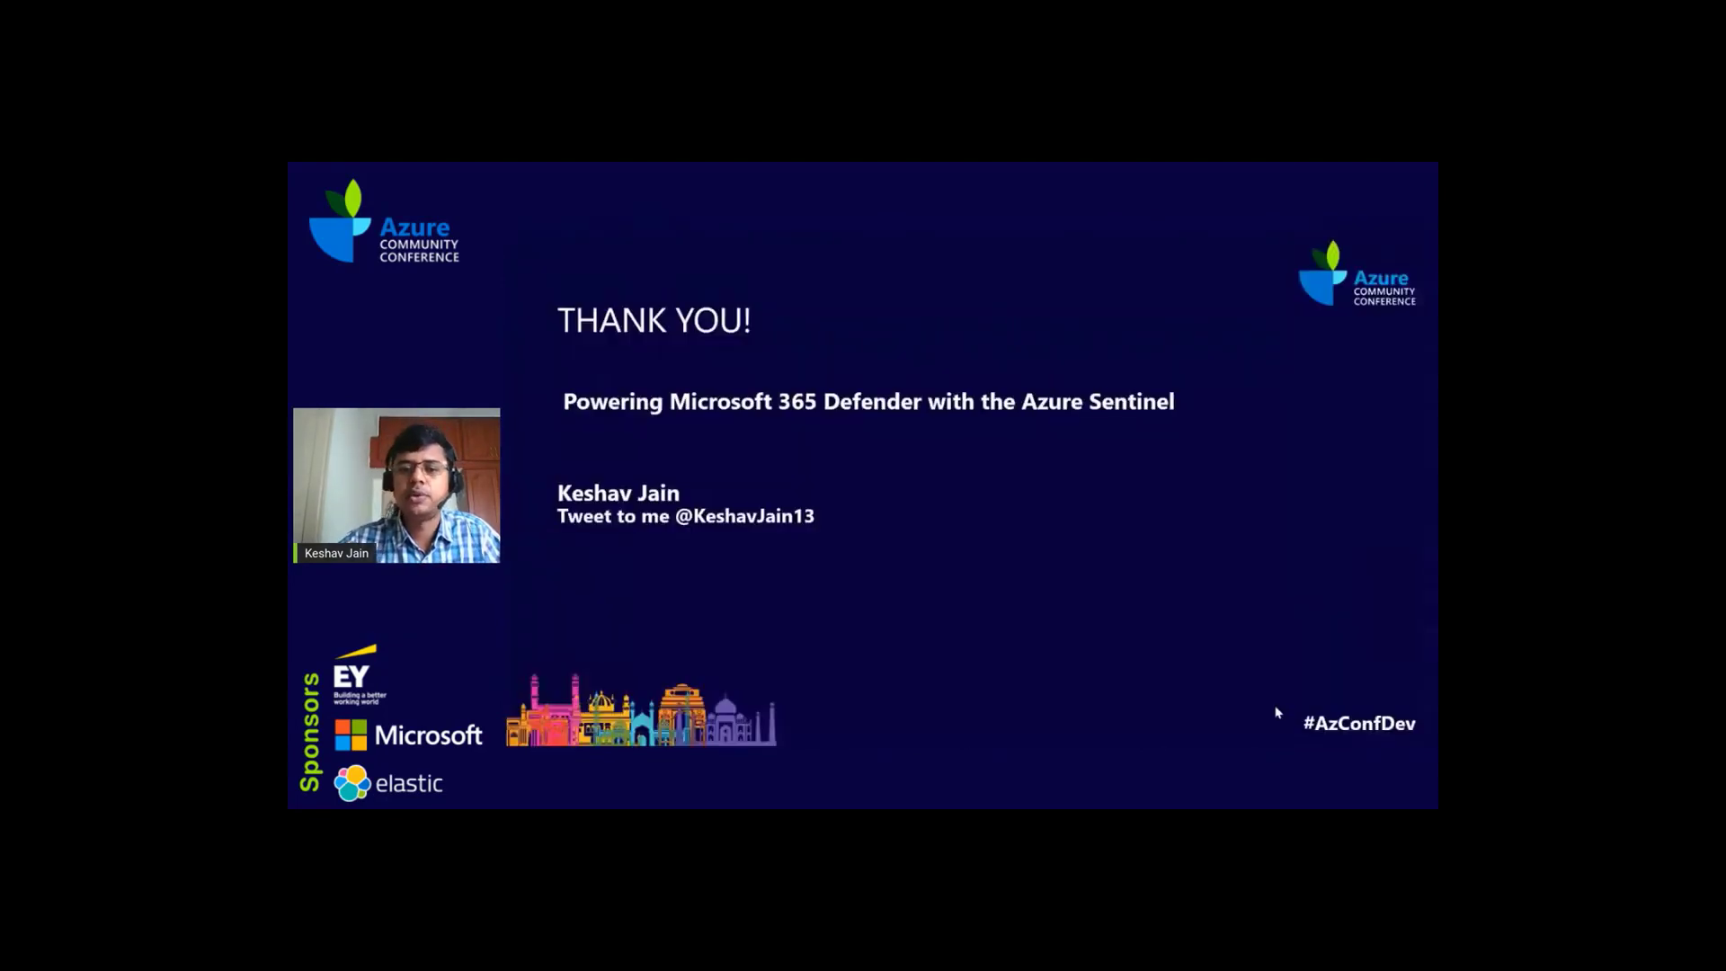